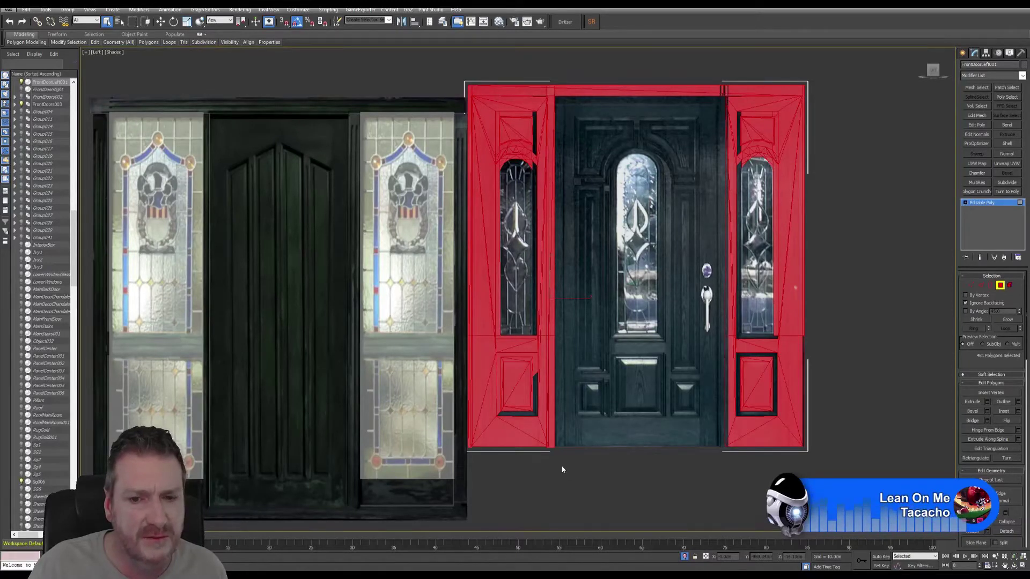
Detach the central door slab's polygons into a new object named Object058
drag(561, 466, 722, 101)
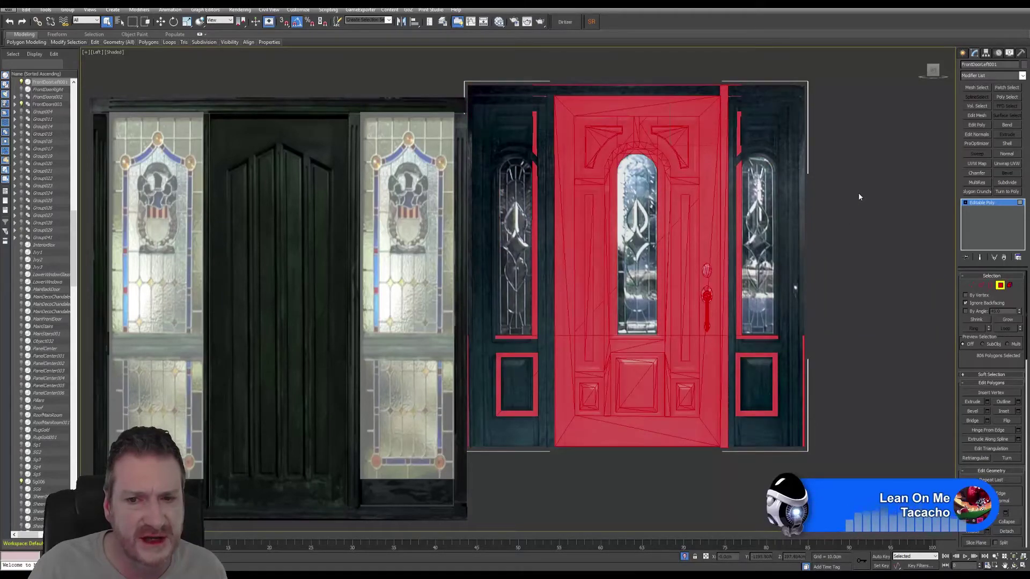
middle_drag(757, 454, 709, 457)
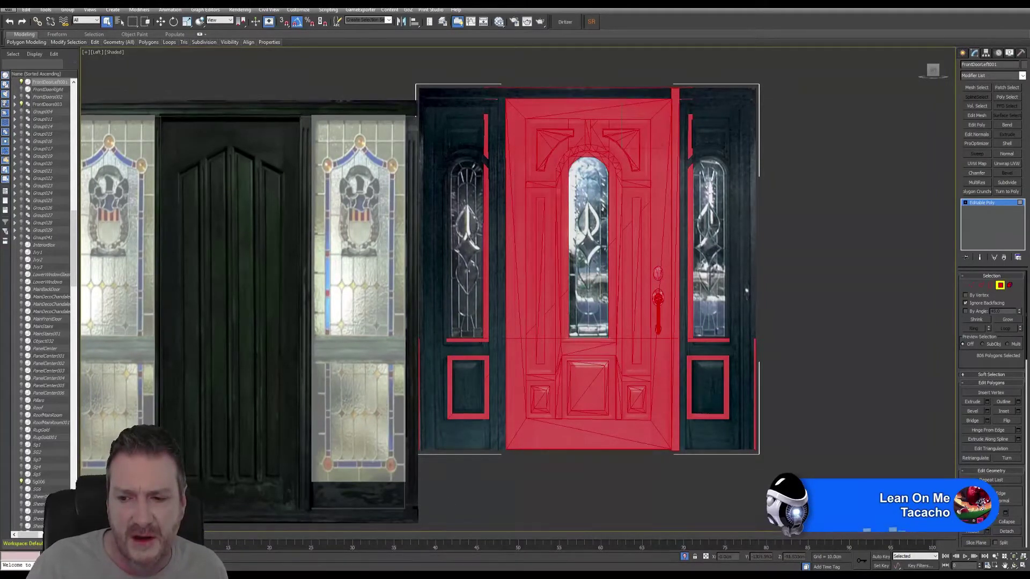
click(1006, 531)
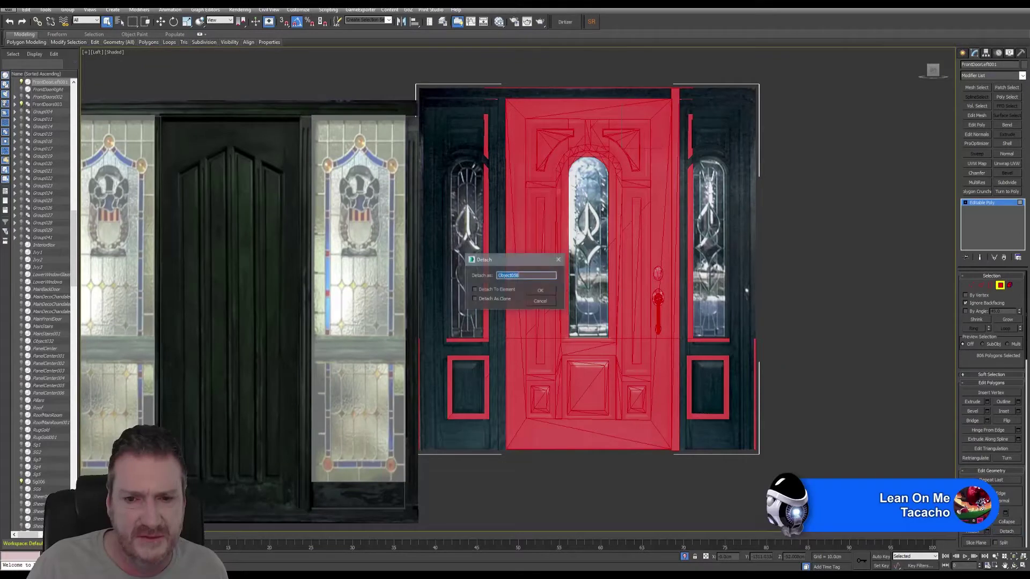
click(540, 290)
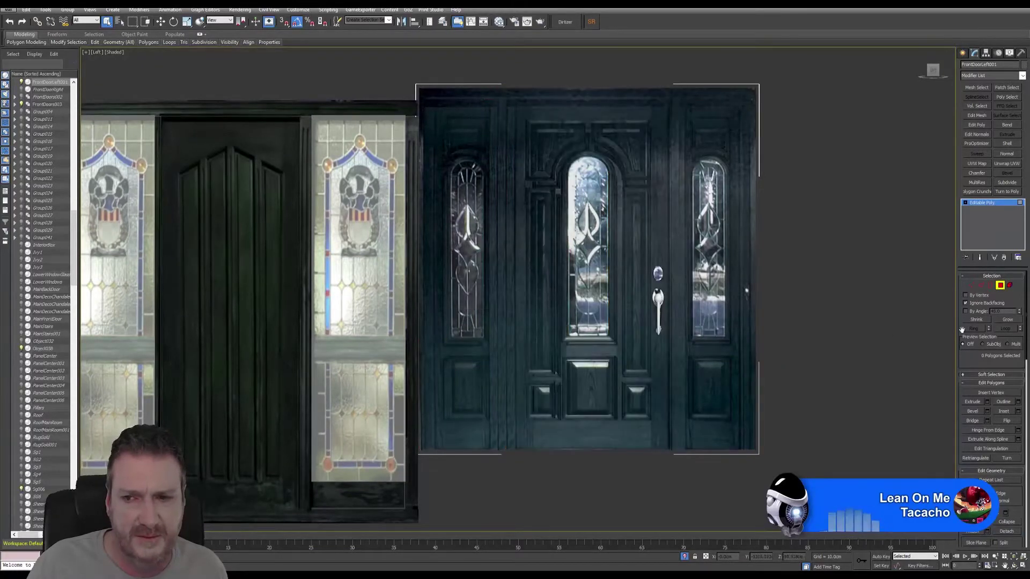
key(5)
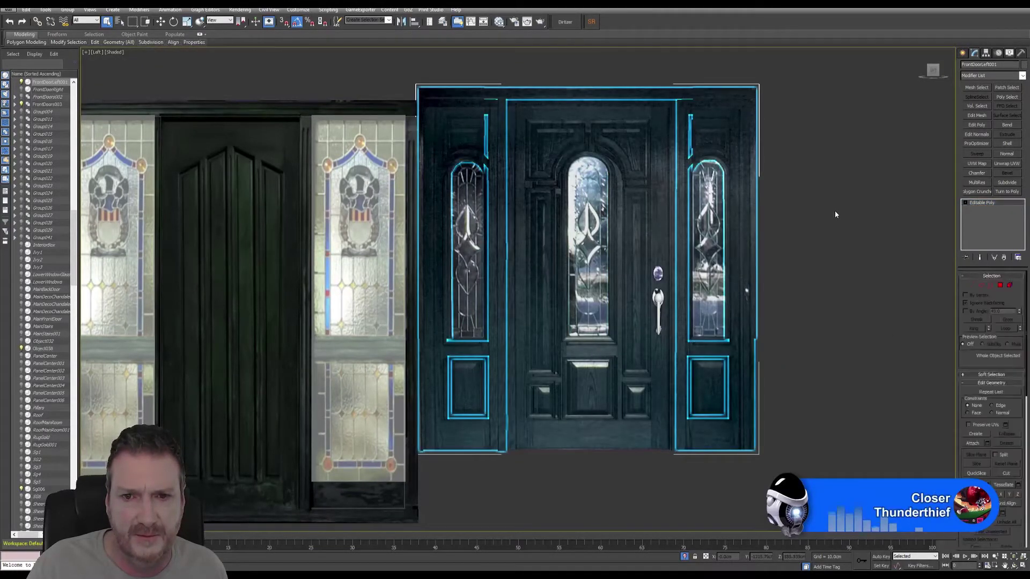
Select Object058, isolate it with Tools > Isolate Selection, and return to Polygon mode
click(648, 135)
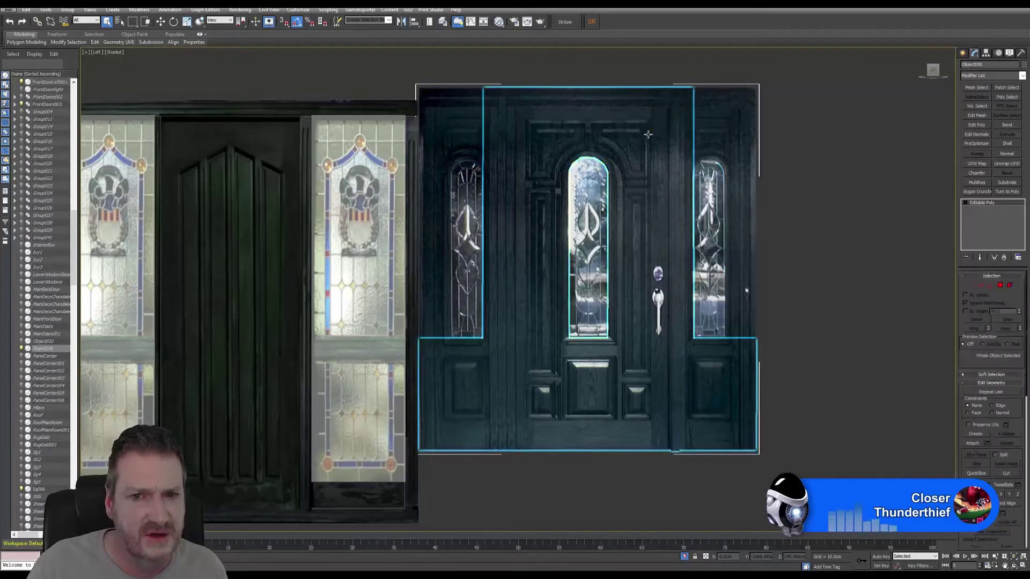
click(45, 10)
click(66, 88)
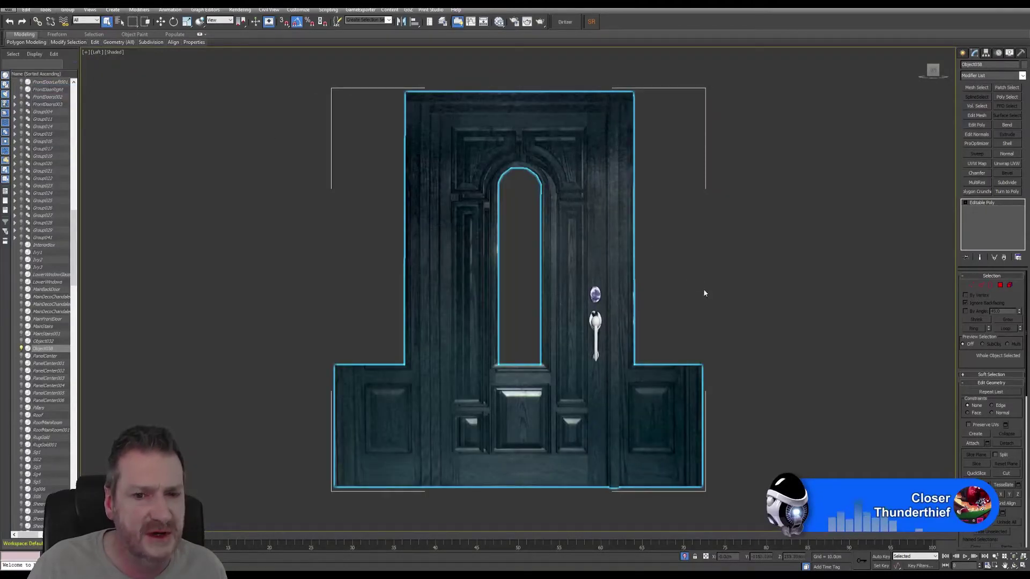
click(1015, 566)
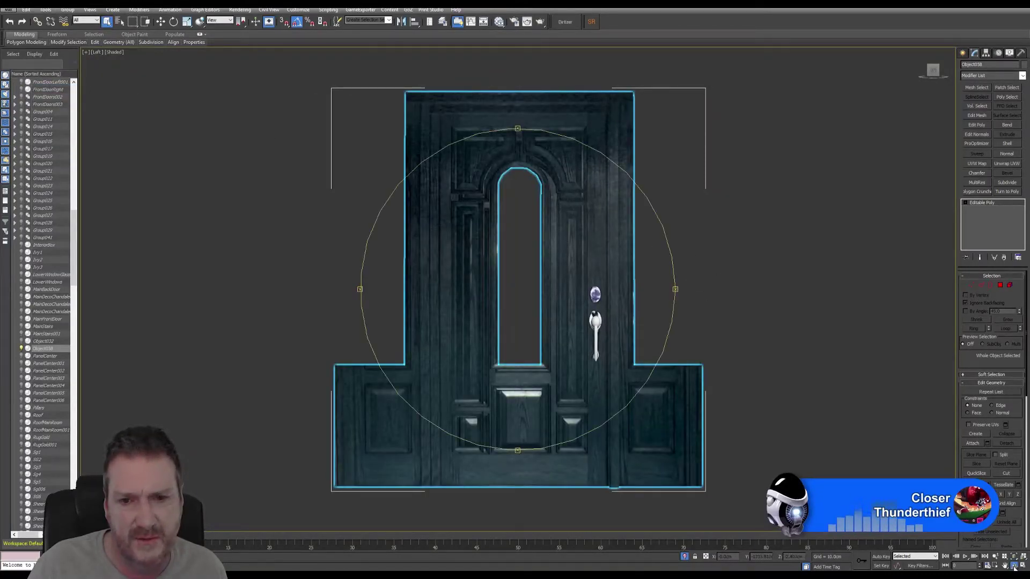
mouse_move(492, 311)
mouse_down()
mouse_move(491, 332)
mouse_move(555, 331)
mouse_move(550, 322)
mouse_move(484, 315)
mouse_move(517, 314)
mouse_move(494, 317)
mouse_up()
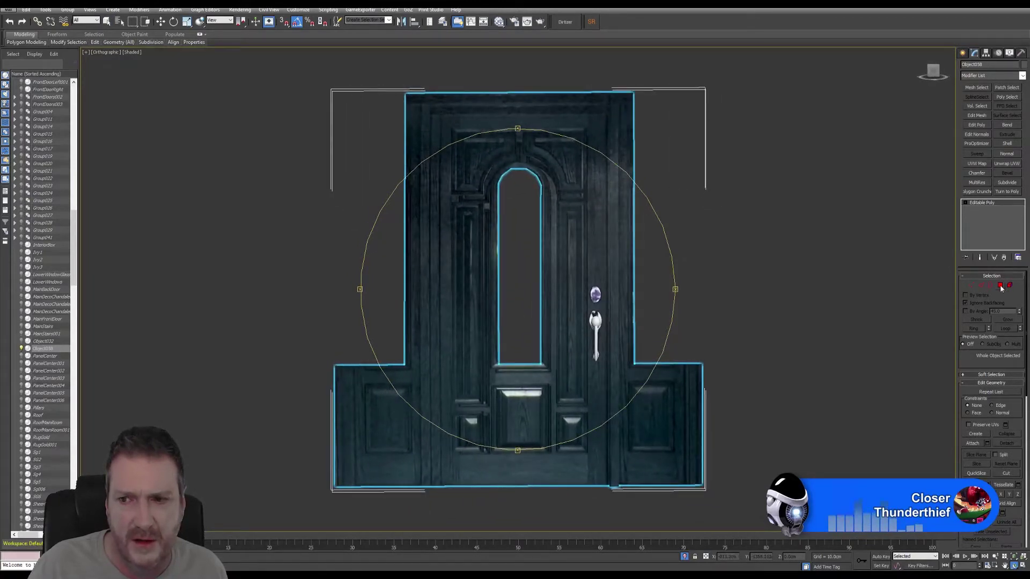
key(q)
key(4)
click(303, 328)
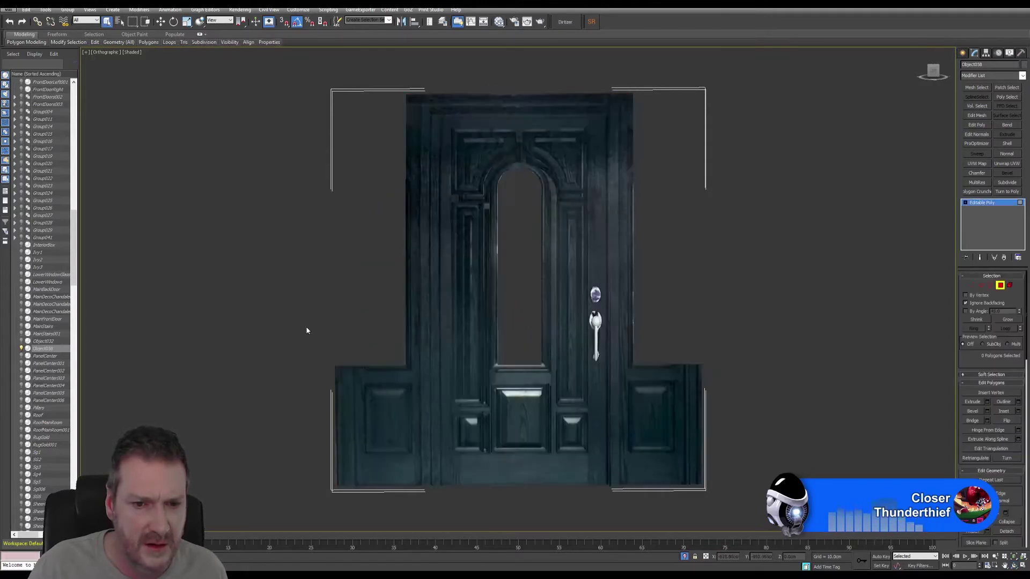
drag(312, 306, 395, 499)
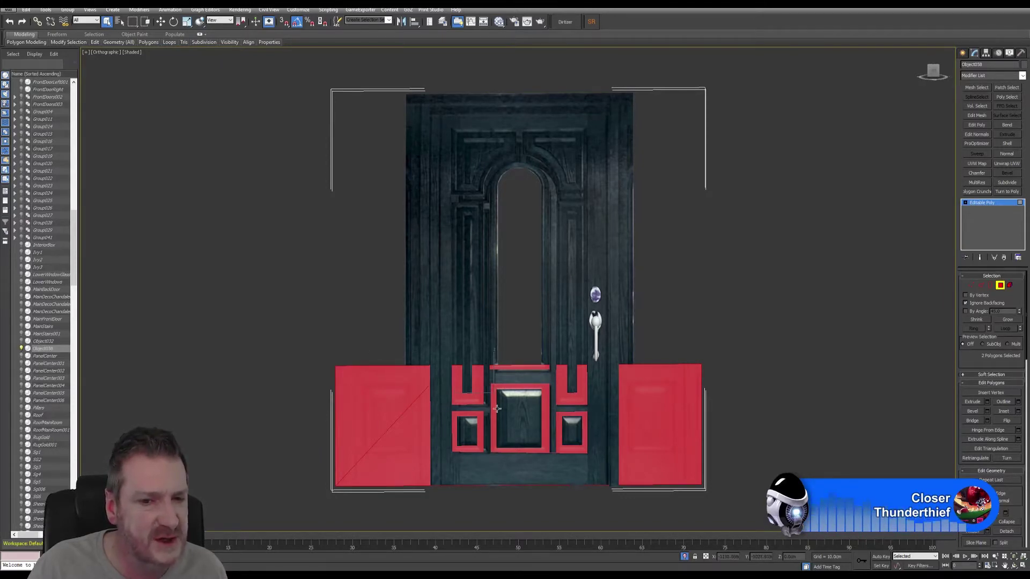
middle_drag(567, 391, 639, 330)
middle_drag(541, 264, 471, 373)
click(740, 252)
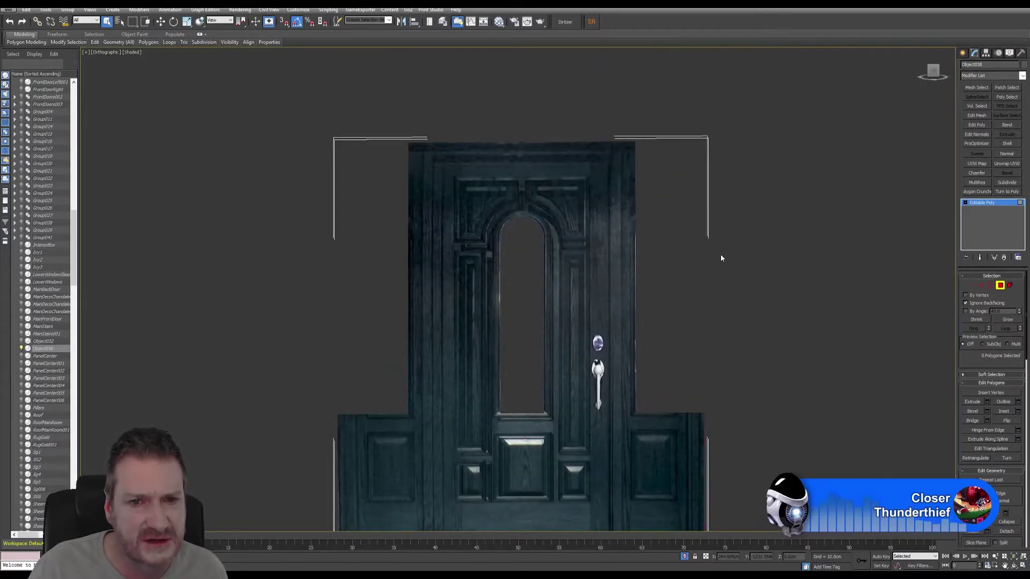
scroll(637, 240, up, 3)
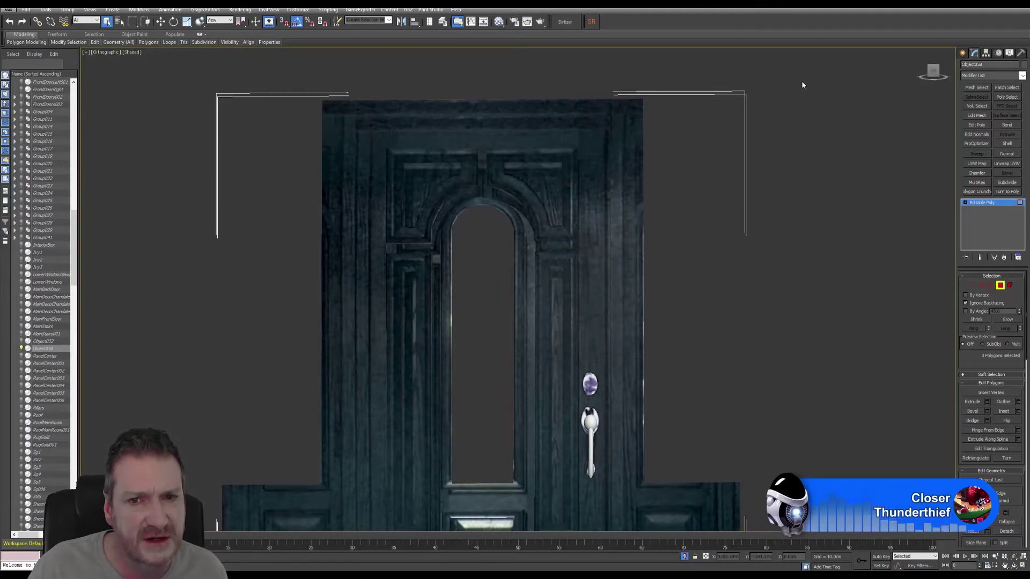
drag(639, 555, 619, 550)
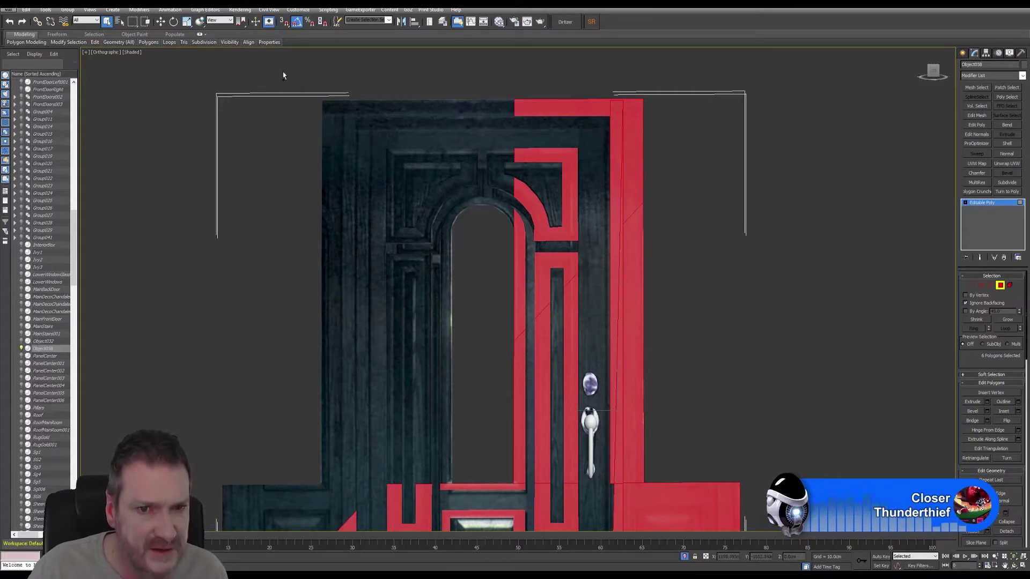
drag(727, 127, 727, 128)
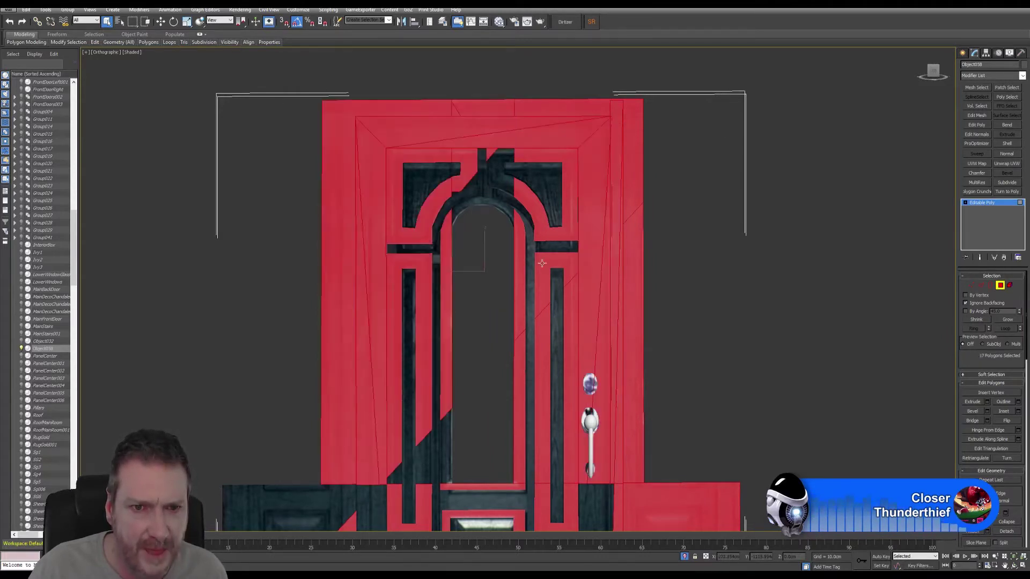
click(717, 272)
mouse_move(716, 278)
middle_down()
mouse_move(722, 182)
mouse_move(733, 273)
middle_up()
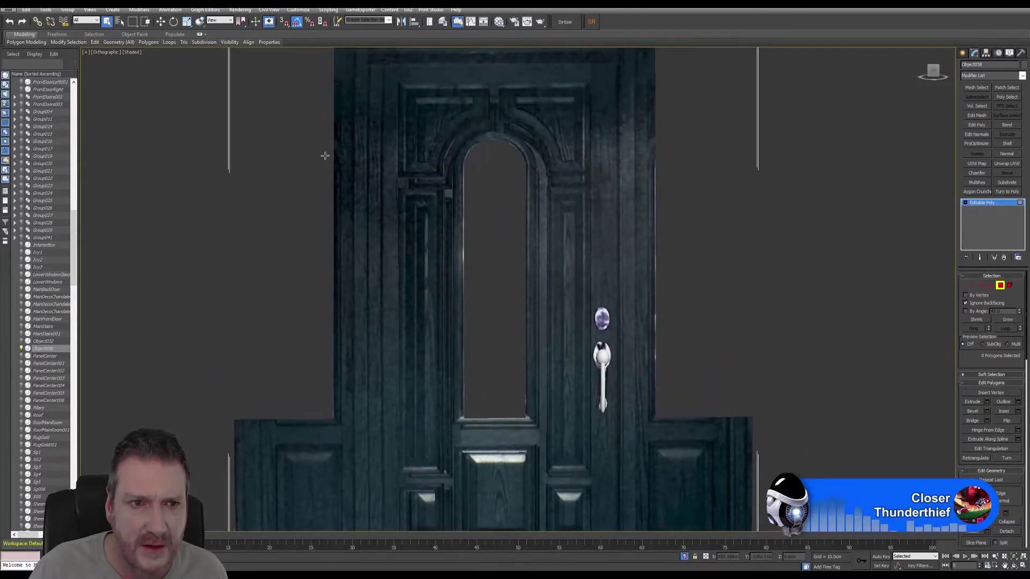
Switch the viewport to Edged Faces so polygon edges show over the shaded door
click(131, 52)
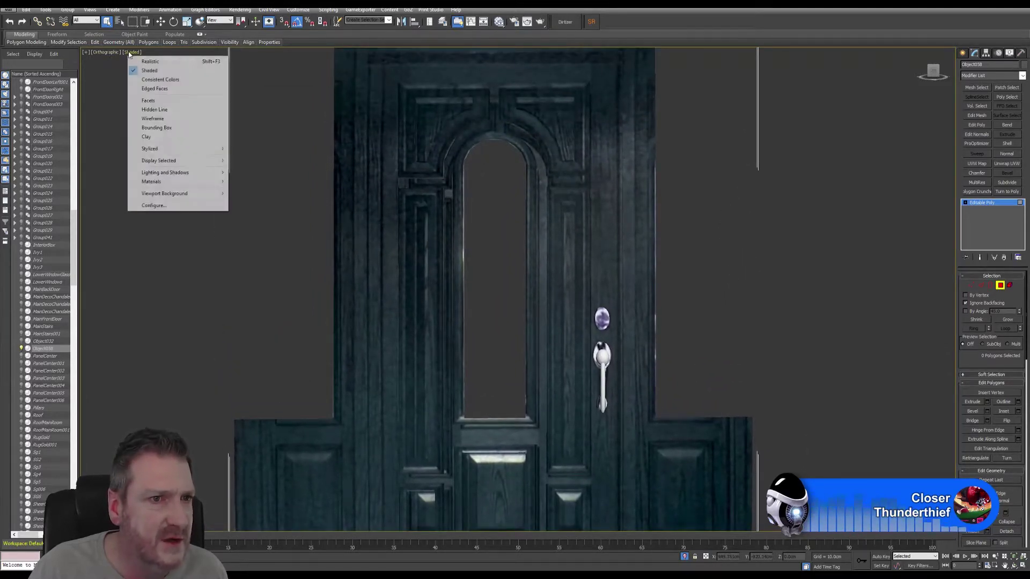
click(171, 90)
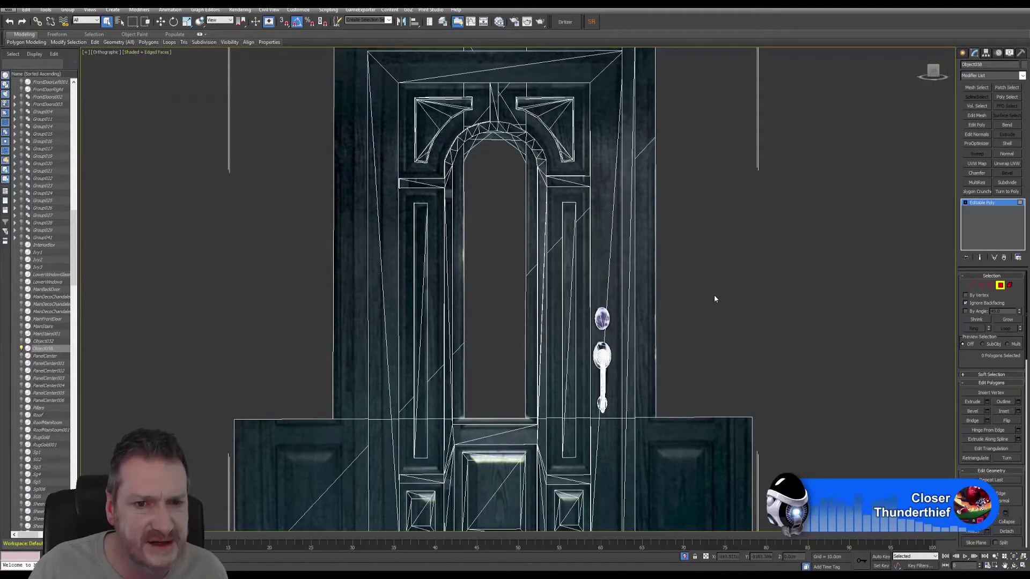
middle_drag(712, 299, 695, 206)
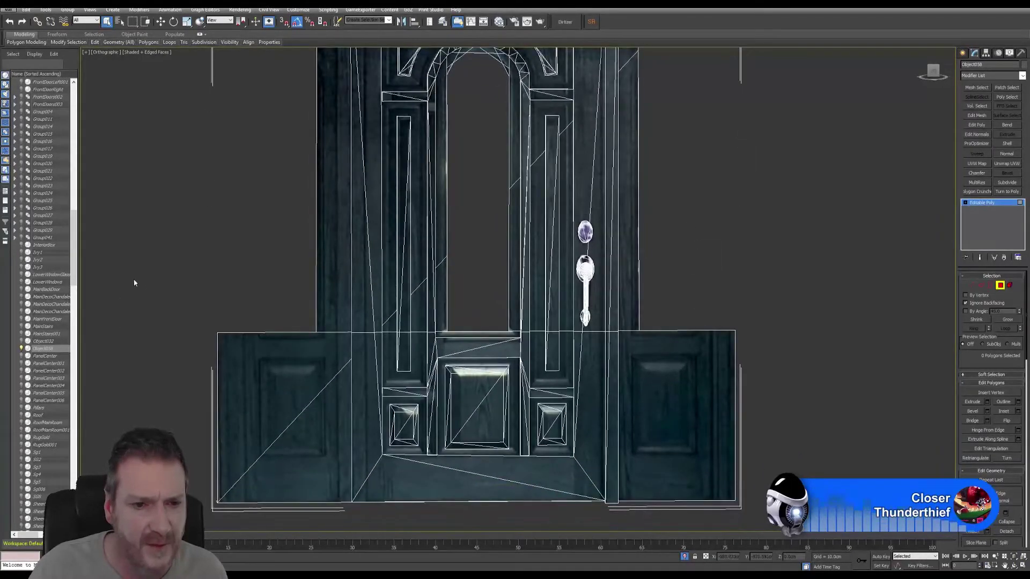
drag(165, 290, 276, 511)
click(189, 397)
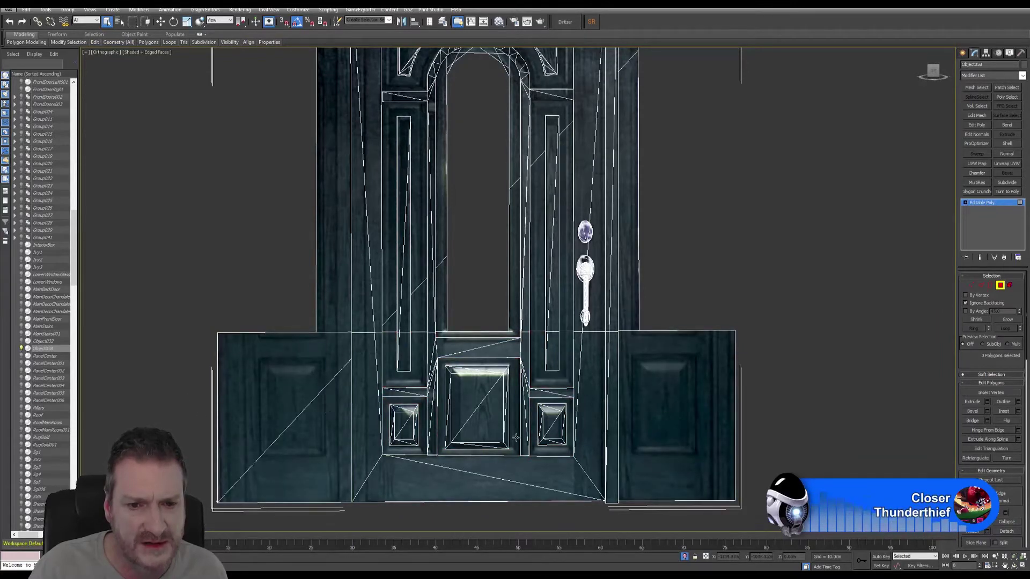
middle_drag(730, 262, 757, 268)
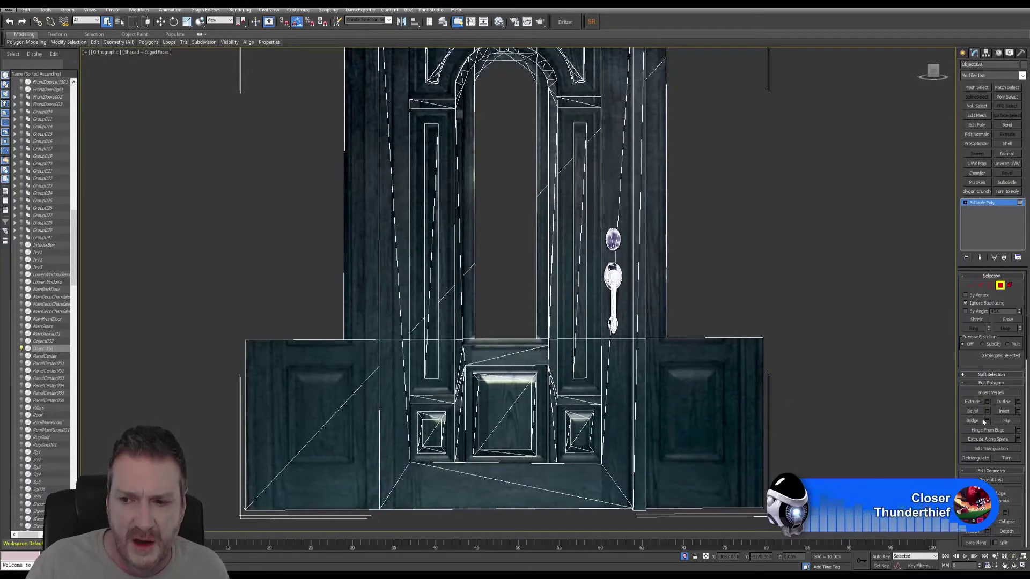
scroll(1000, 484, down, 4)
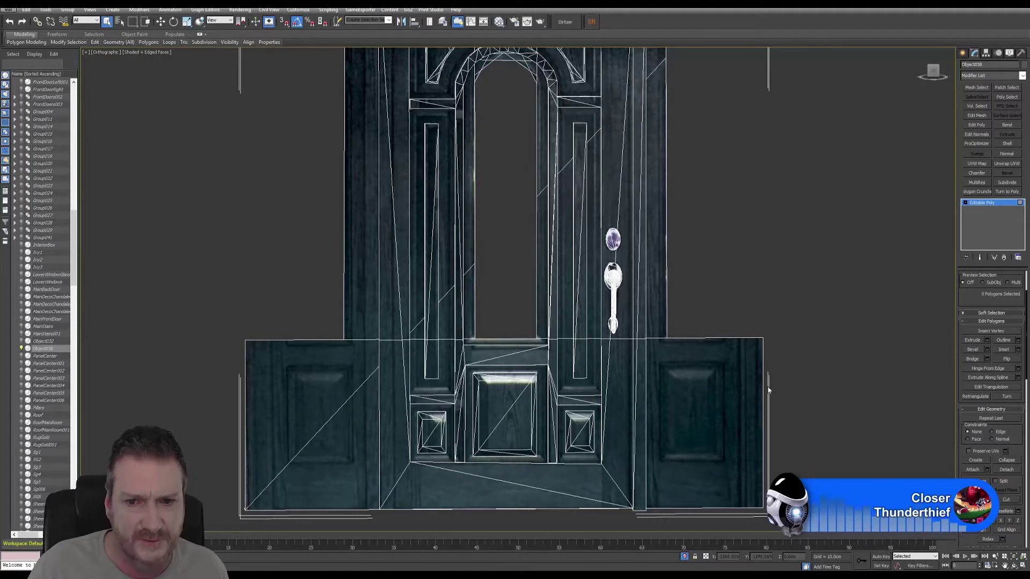
Select the lower-left panel polygons, trying polygon 753 across the lower panels
middle_drag(768, 390, 780, 307)
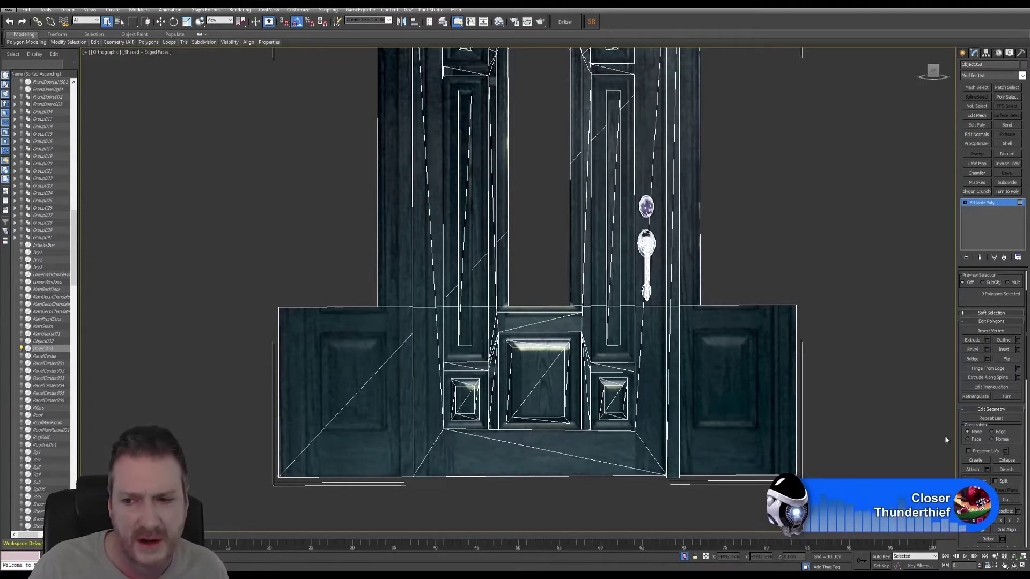
scroll(978, 362, up, 3)
click(392, 362)
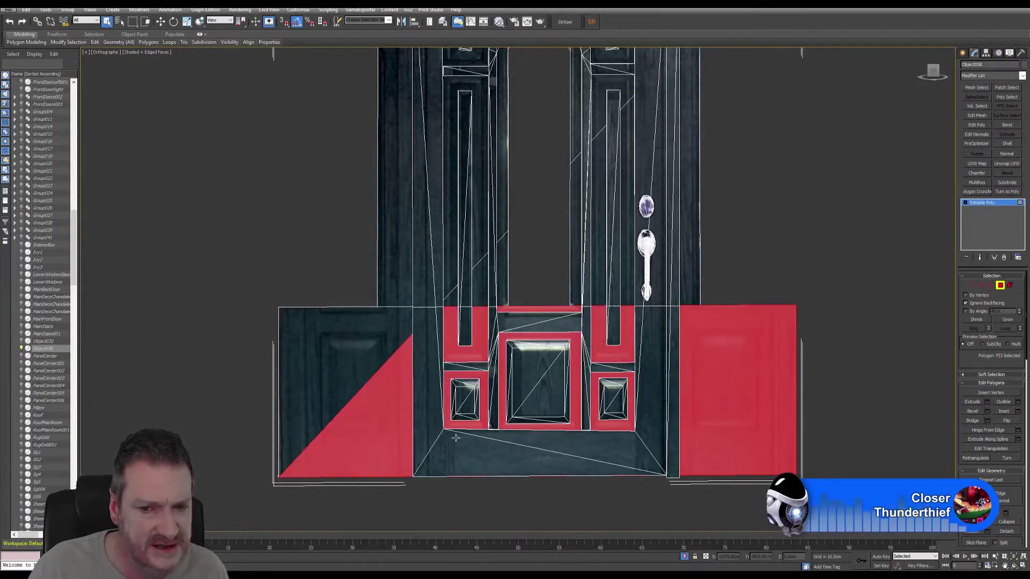
click(372, 346)
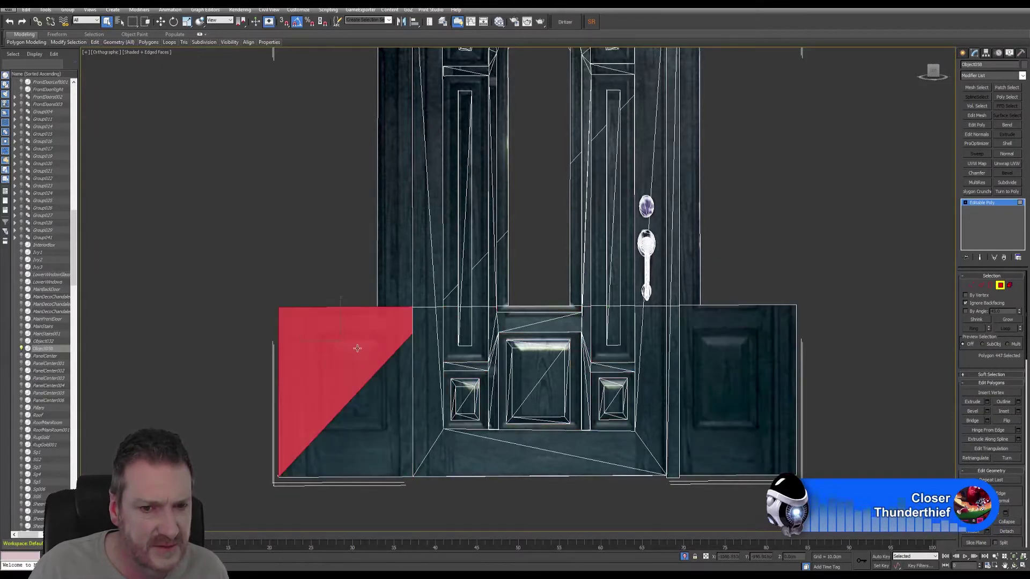
click(729, 328)
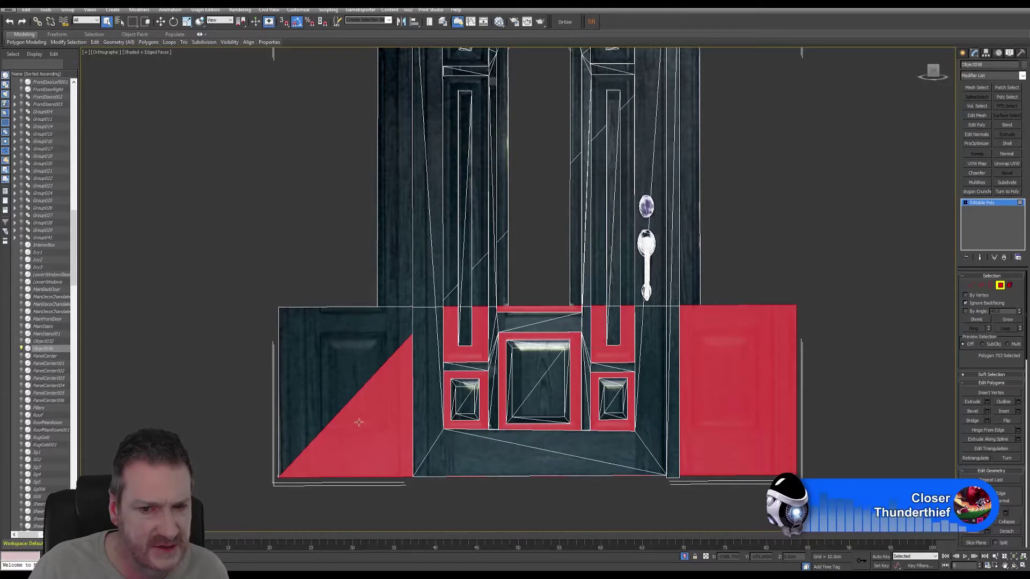
click(338, 371)
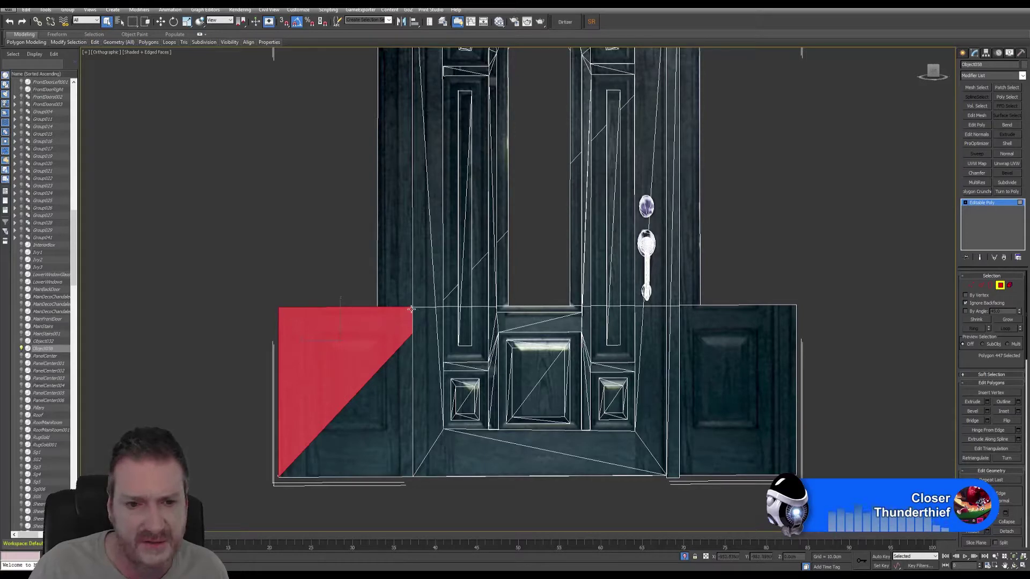
Add the large lower polygon to the selection and zoom in on the lower band
middle_drag(430, 216, 431, 248)
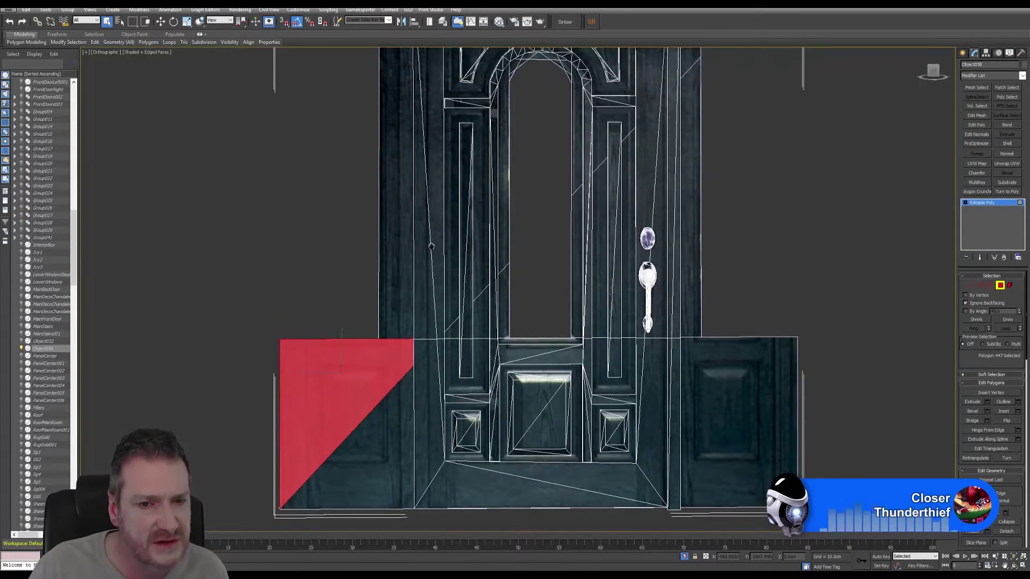
scroll(431, 249, down, 2)
middle_drag(432, 81, 424, 127)
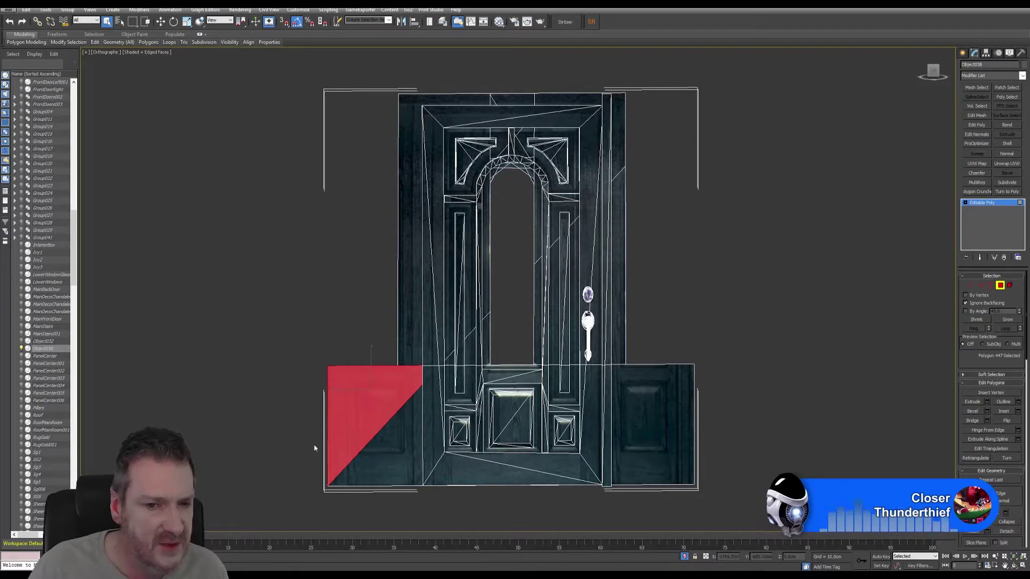
ctrl+click(403, 453)
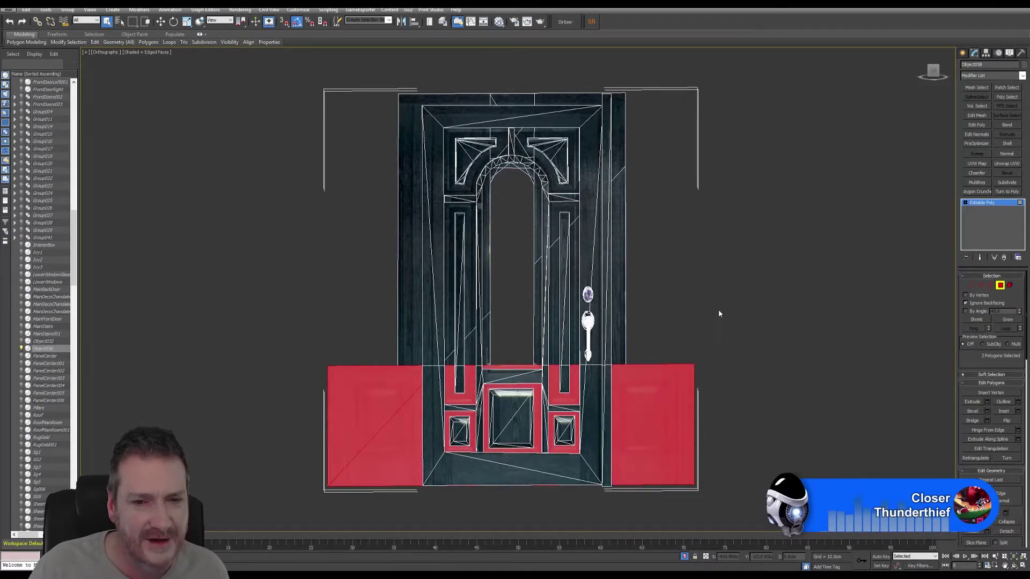
middle_drag(719, 313, 731, 280)
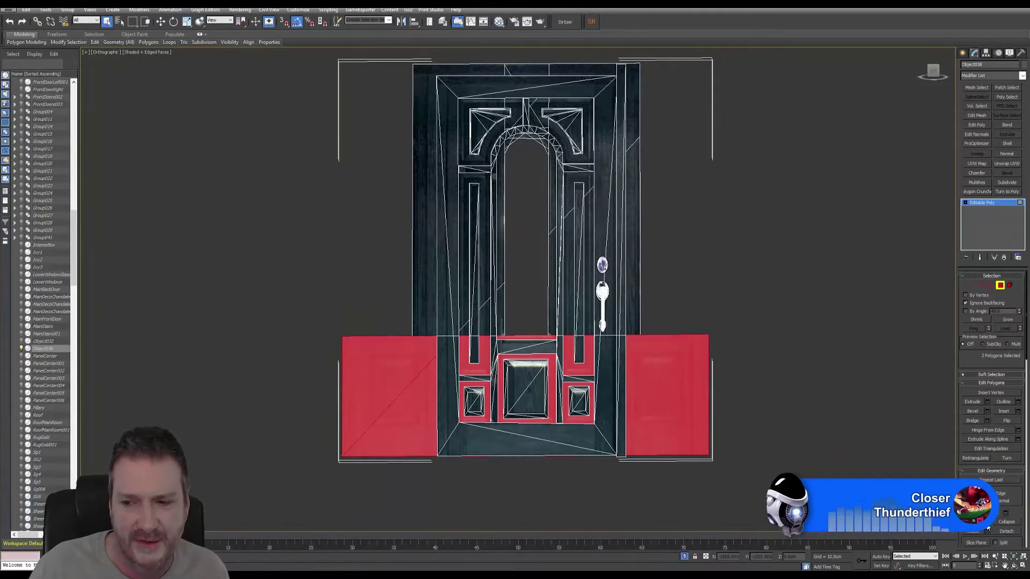
scroll(986, 527, down, 3)
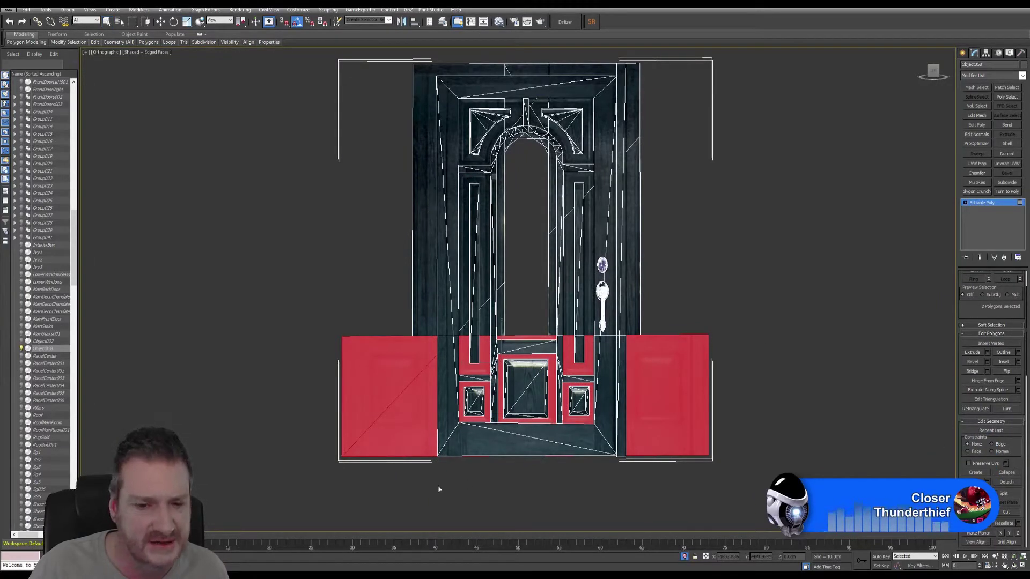
scroll(439, 489, up, 5)
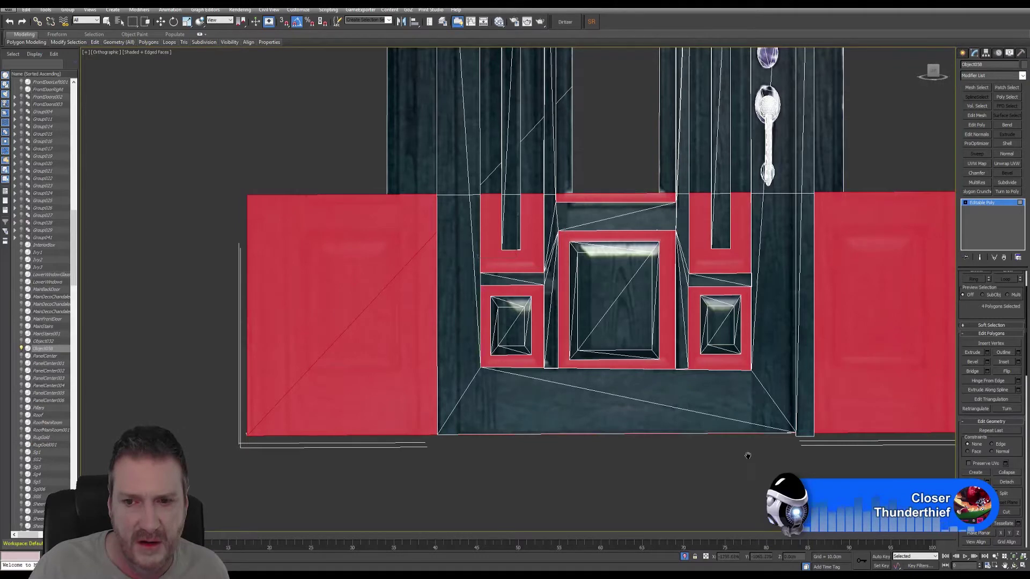
Cut a new edge up through the lower door band, then deselect all polygons
middle_drag(748, 456, 552, 448)
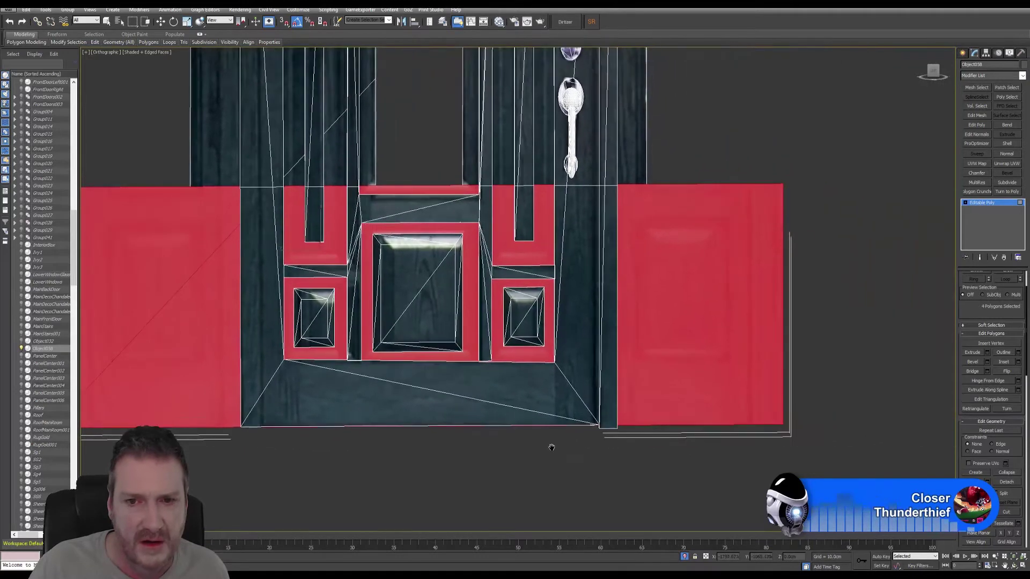
click(612, 440)
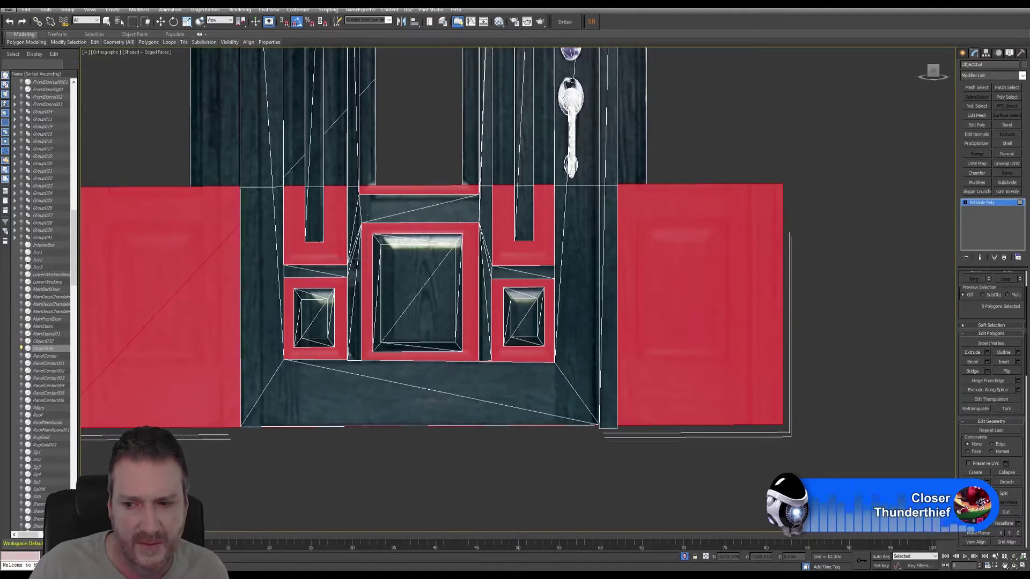
click(1002, 512)
scroll(987, 377, down, 2)
scroll(1006, 346, up, 6)
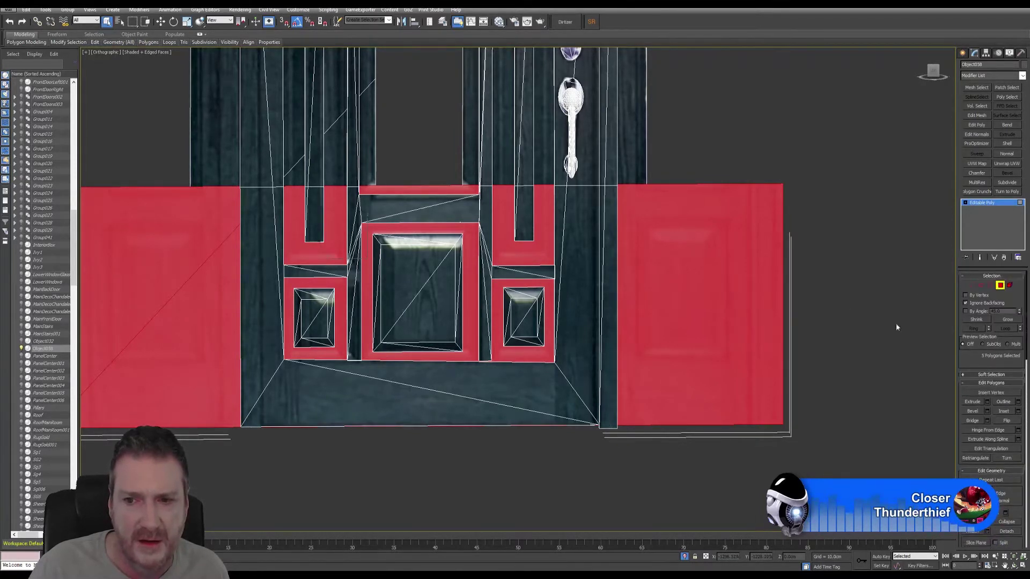
middle_drag(455, 453, 700, 435)
click(452, 488)
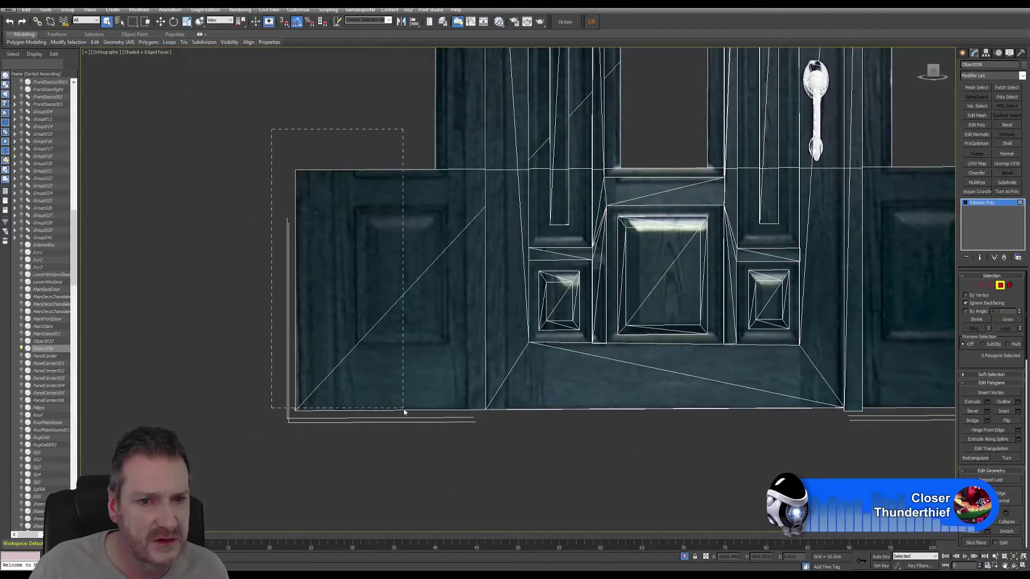
Delete the two left side flap polygons beside the lower door
drag(404, 412, 403, 411)
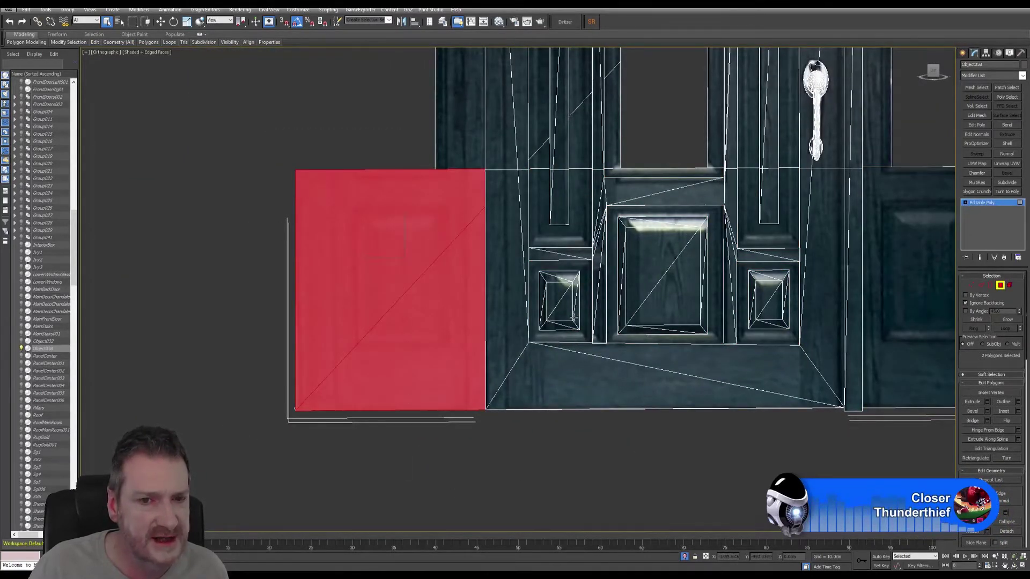
middle_drag(573, 317, 474, 336)
scroll(463, 348, down, 2)
key(Delete)
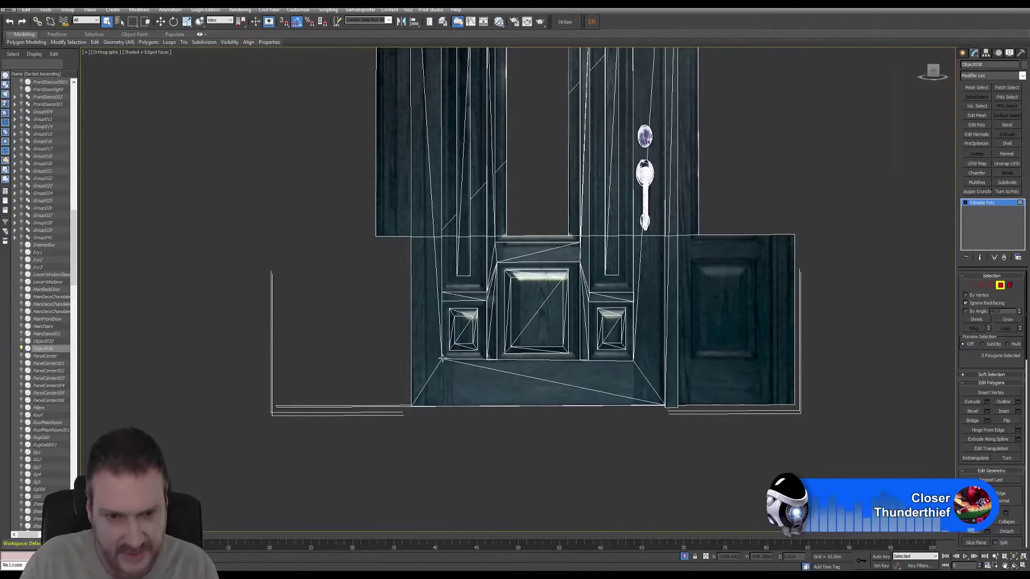
Delete the lower-right side flap polygon and recentre the whole door in view
middle_drag(840, 261, 709, 301)
drag(600, 504, 601, 332)
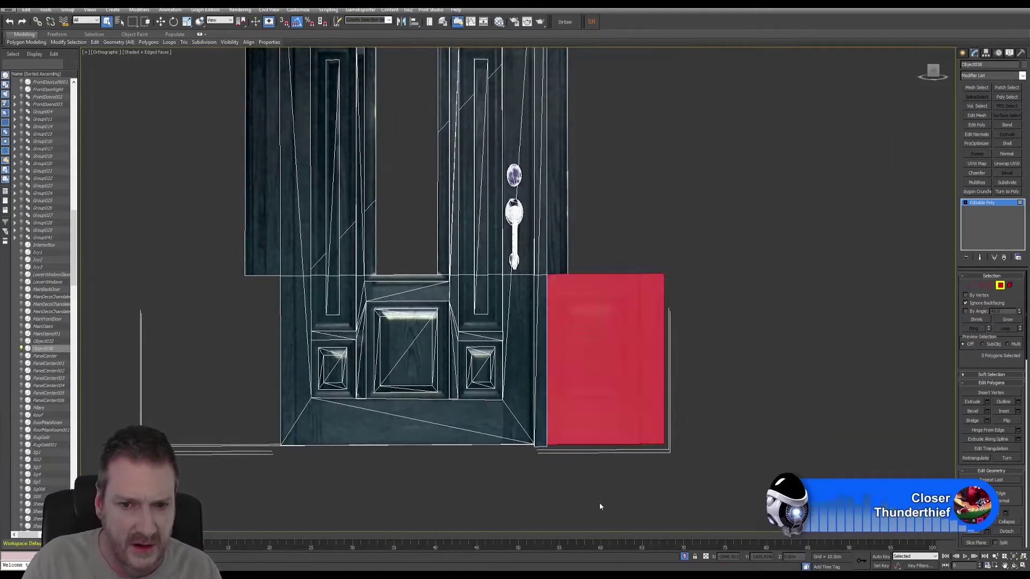
key(Delete)
middle_drag(720, 345, 731, 315)
scroll(634, 425, up, 3)
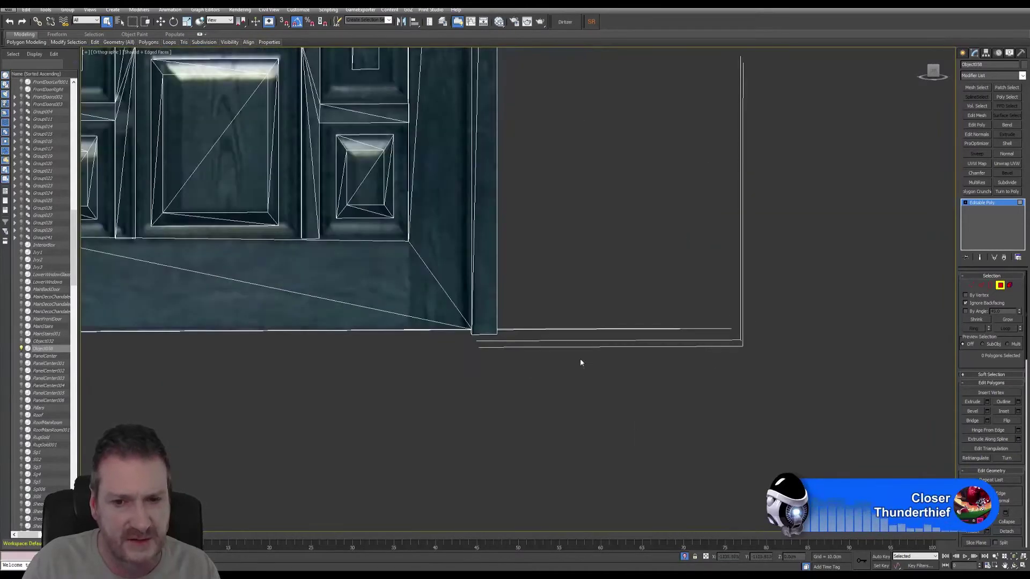
scroll(534, 334, up, 3)
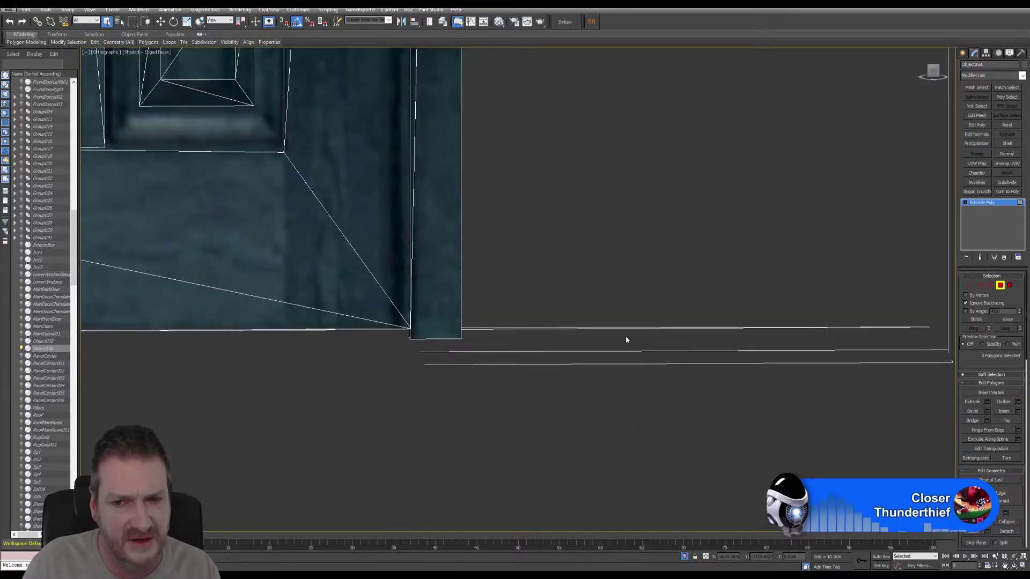
scroll(625, 340, down, 3)
scroll(572, 375, down, 2)
middle_drag(391, 395, 646, 379)
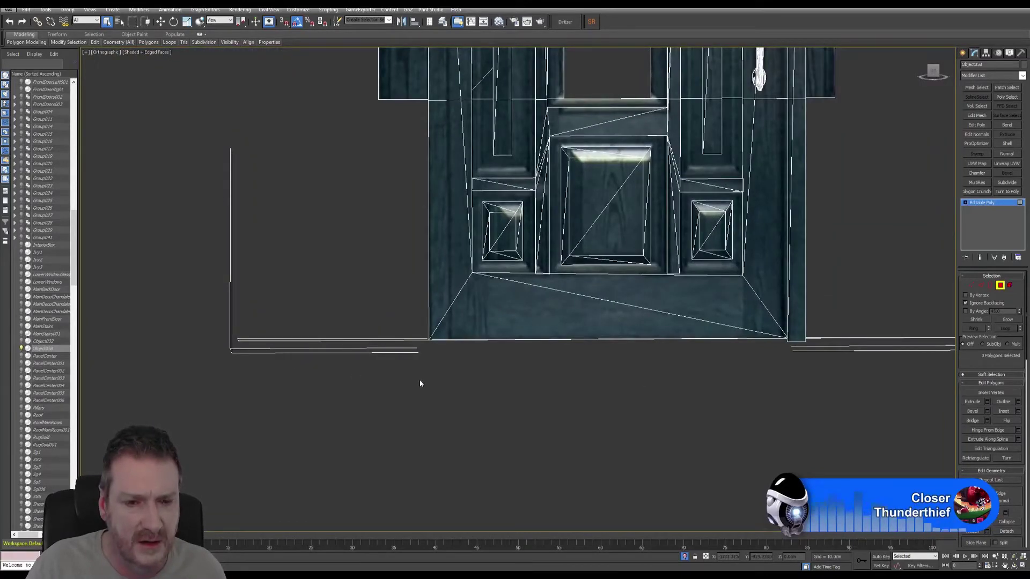
Restore the four-viewport layout and orbit the Perspective view to see the door from below
click(1021, 566)
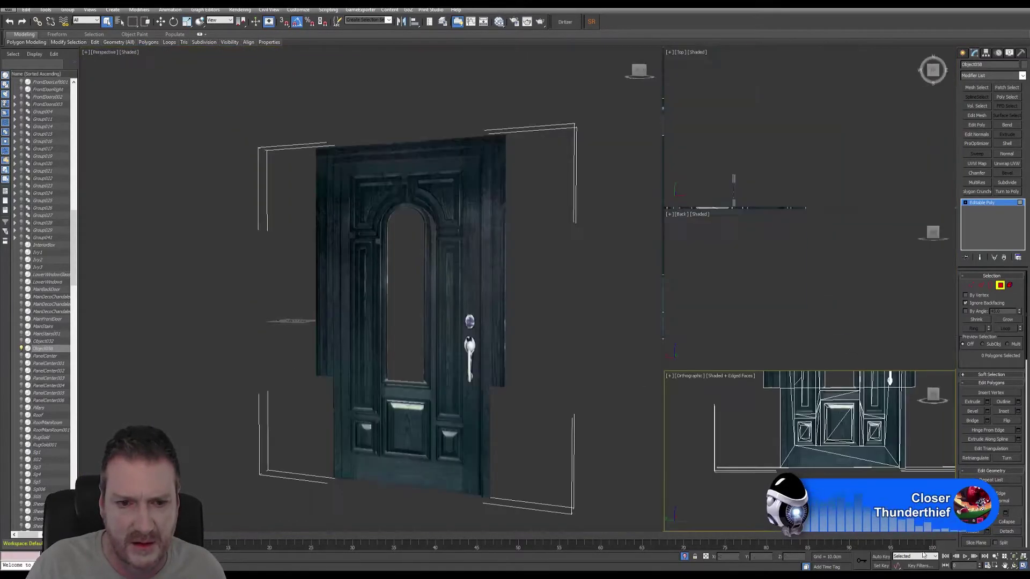
click(1013, 567)
drag(434, 344, 477, 299)
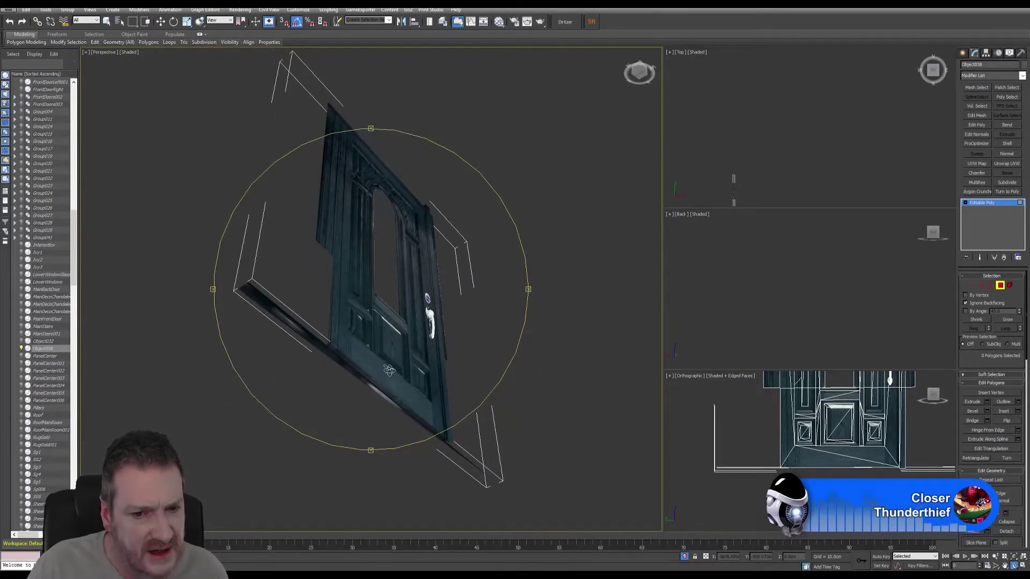
scroll(378, 392, up, 5)
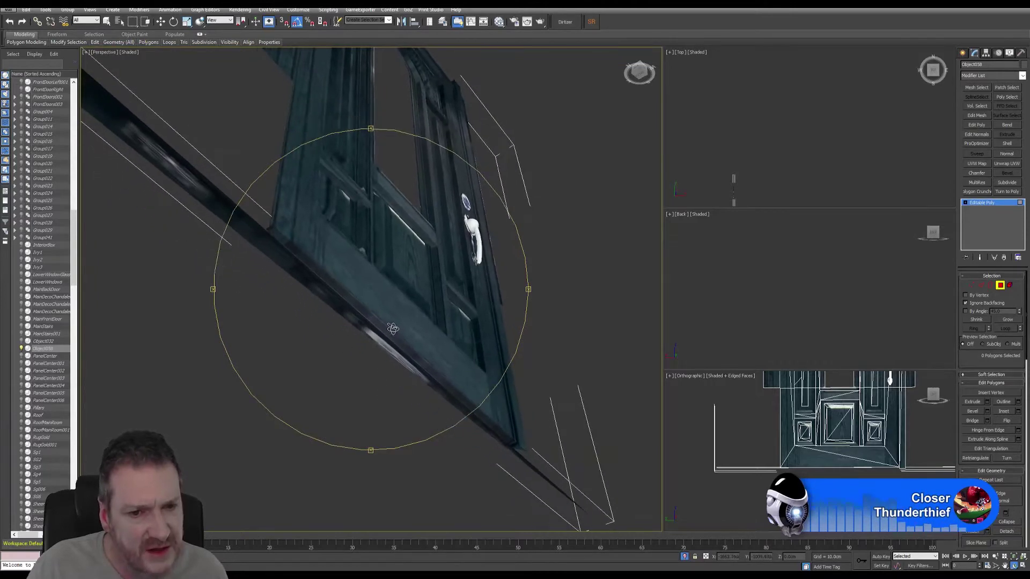
drag(393, 329, 374, 385)
alt+middle_drag(375, 398, 376, 351)
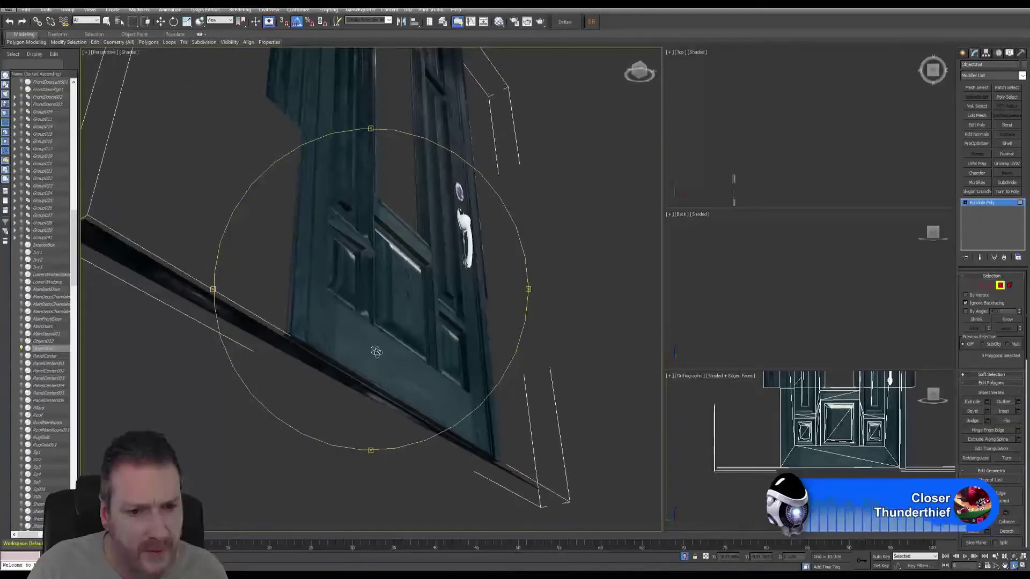
click(1010, 285)
click(278, 343)
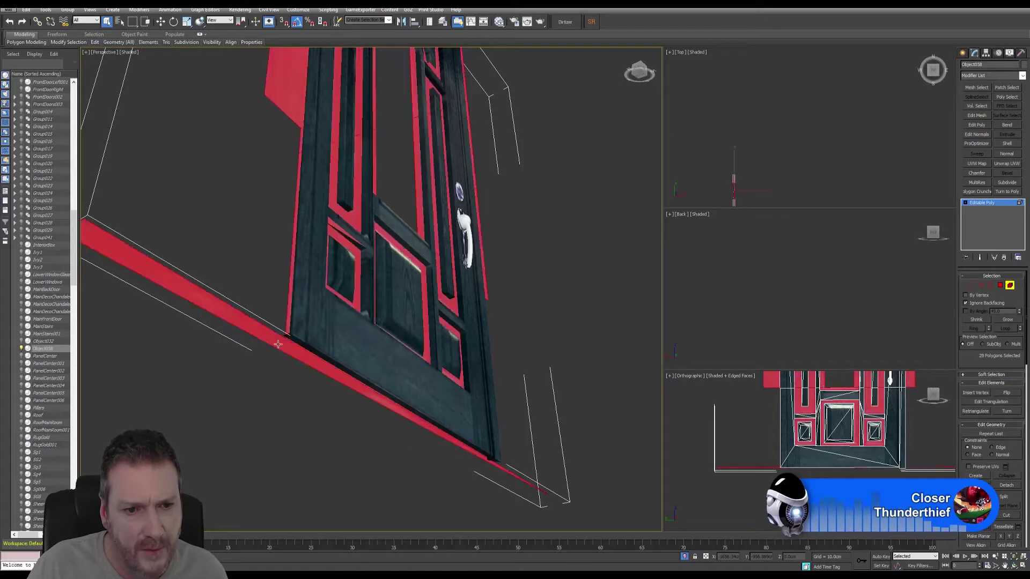
click(1000, 287)
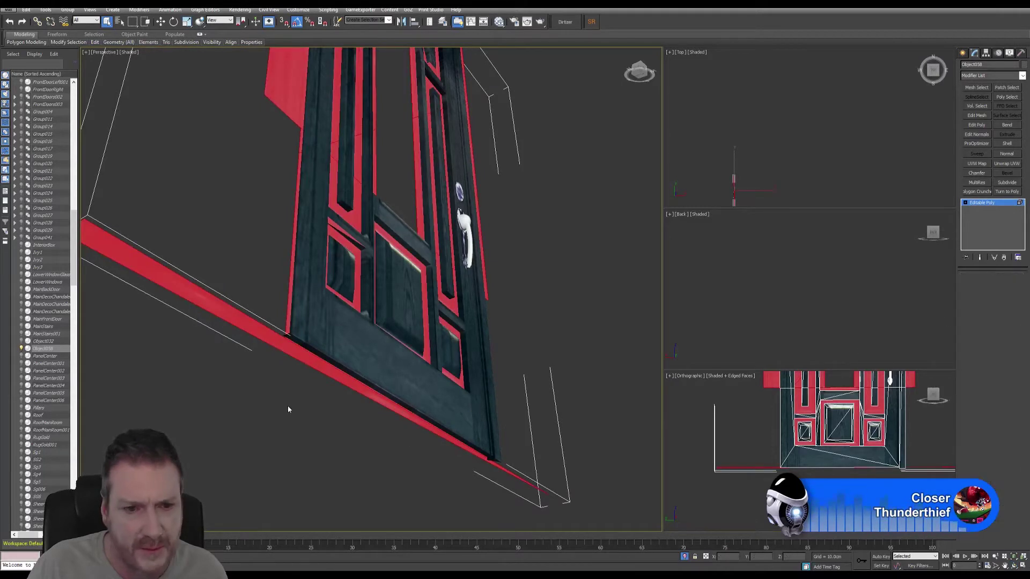
middle_drag(787, 408, 783, 411)
scroll(783, 410, down, 3)
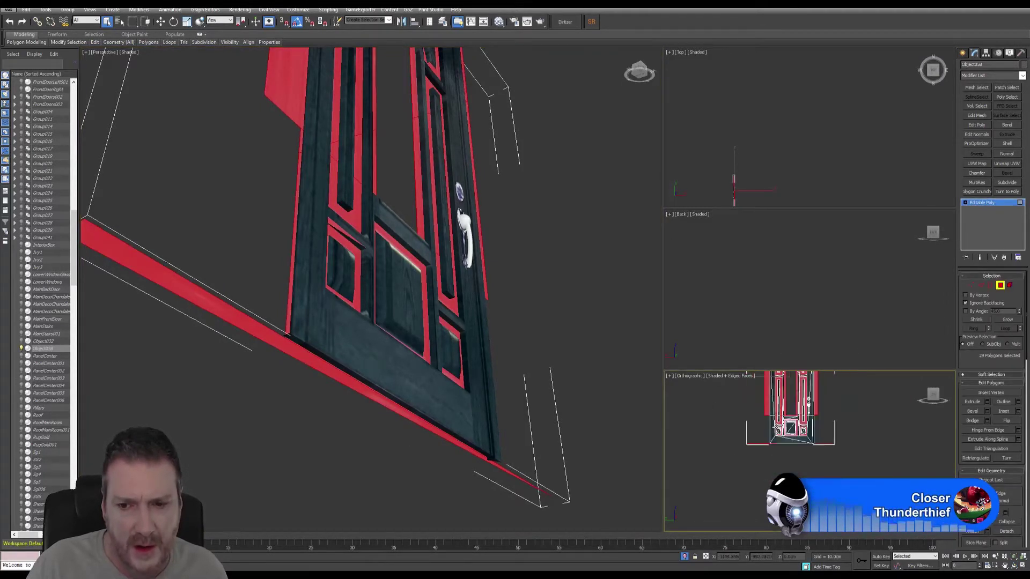
scroll(810, 445, up, 1)
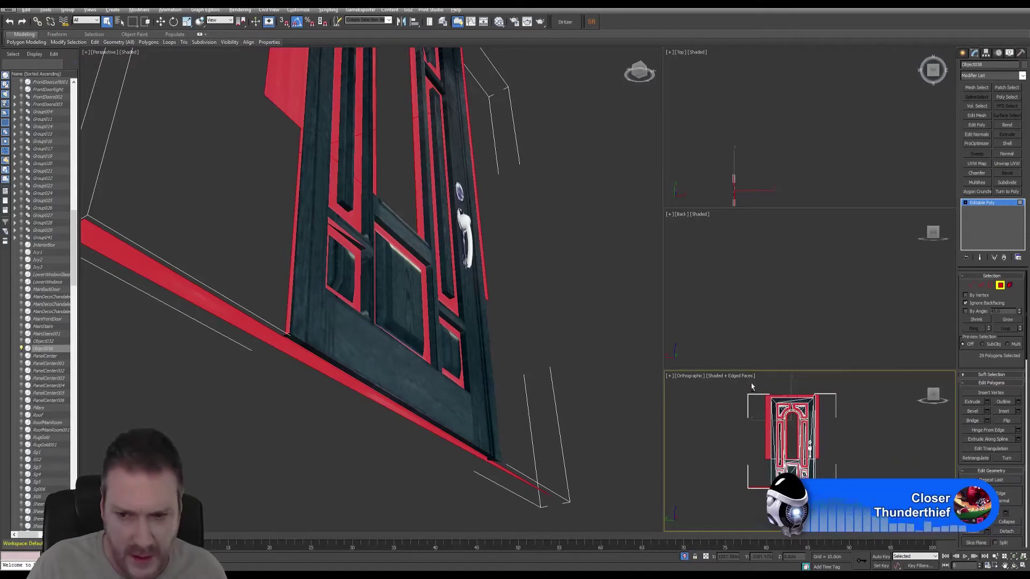
click(810, 444)
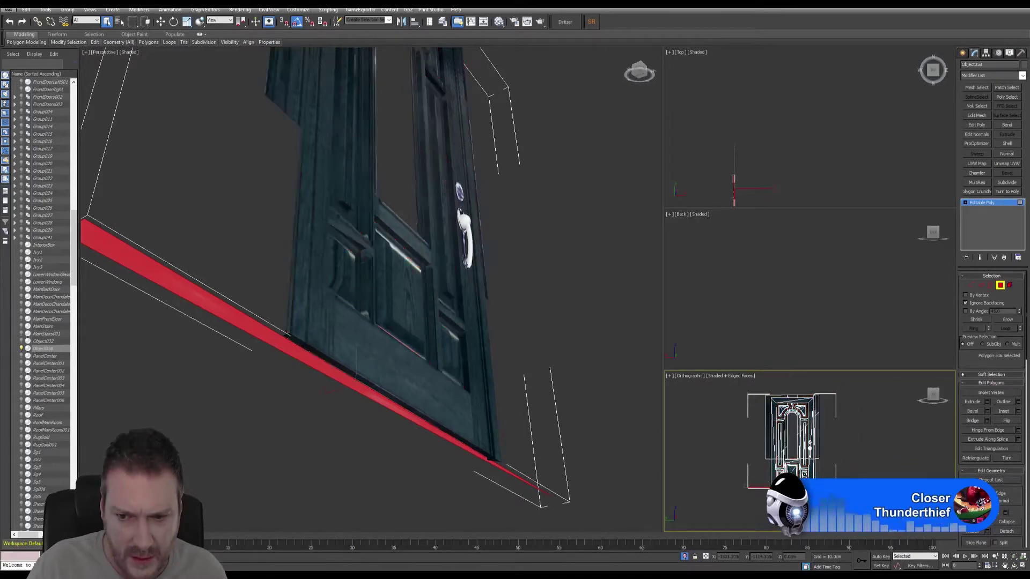
middle_drag(395, 422, 504, 424)
click(383, 441)
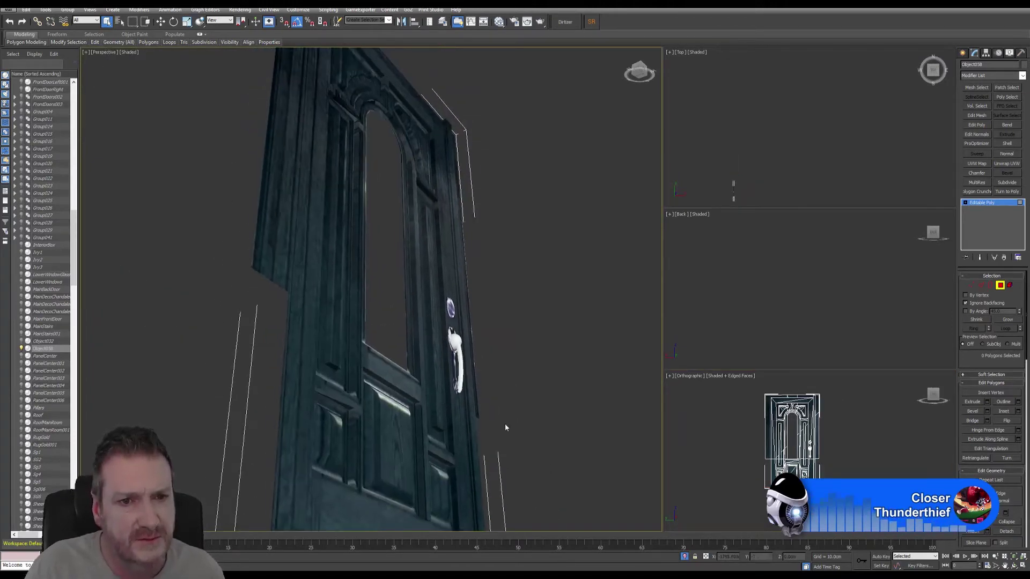
Orbit the Perspective view to face the door, then maximize the front Orthographic viewport
click(1013, 565)
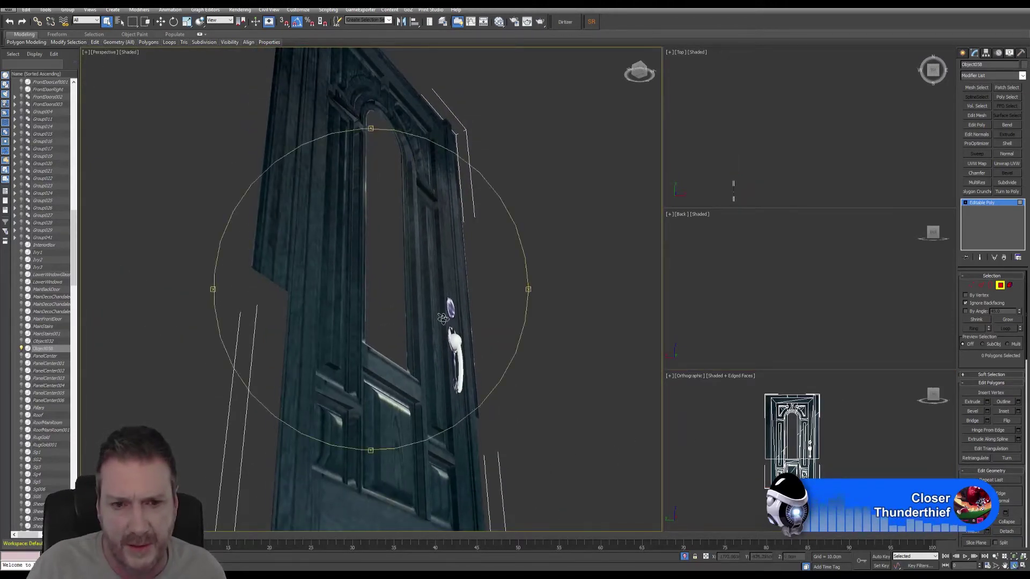
drag(444, 319, 400, 282)
middle_drag(400, 283, 392, 242)
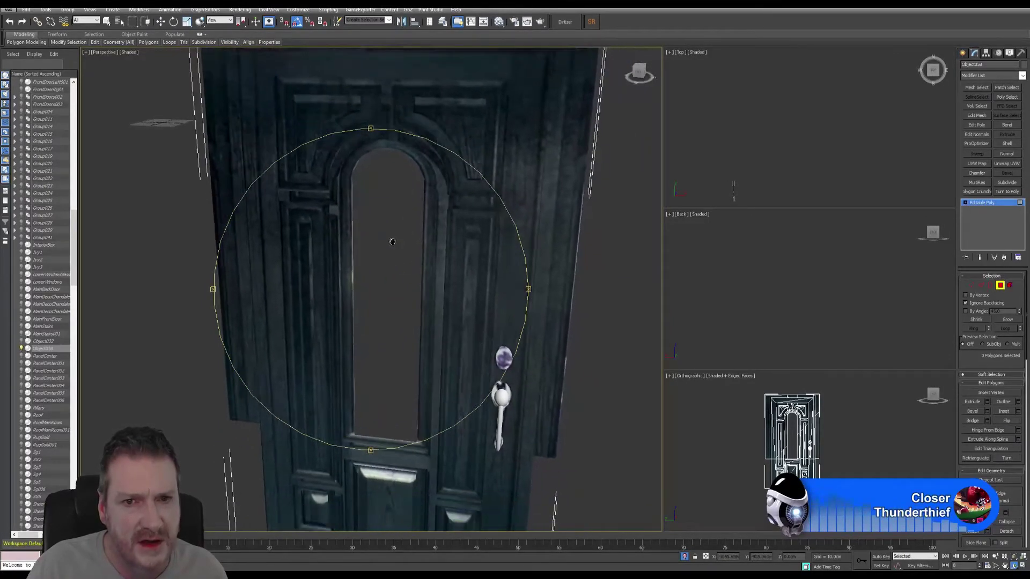
middle_drag(434, 323, 382, 177)
drag(425, 365, 441, 340)
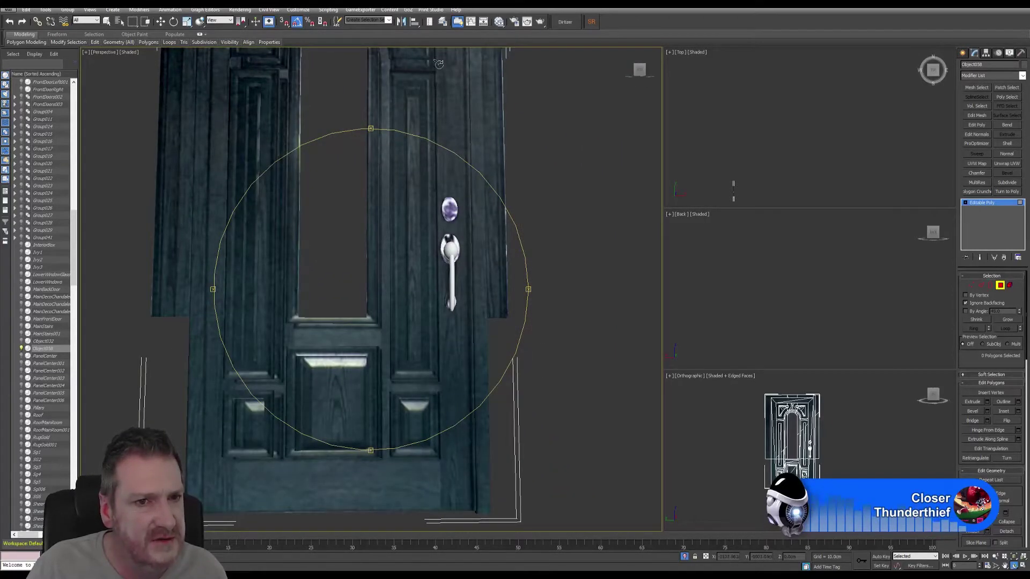
middle_drag(370, 295, 383, 328)
scroll(381, 333, down, 4)
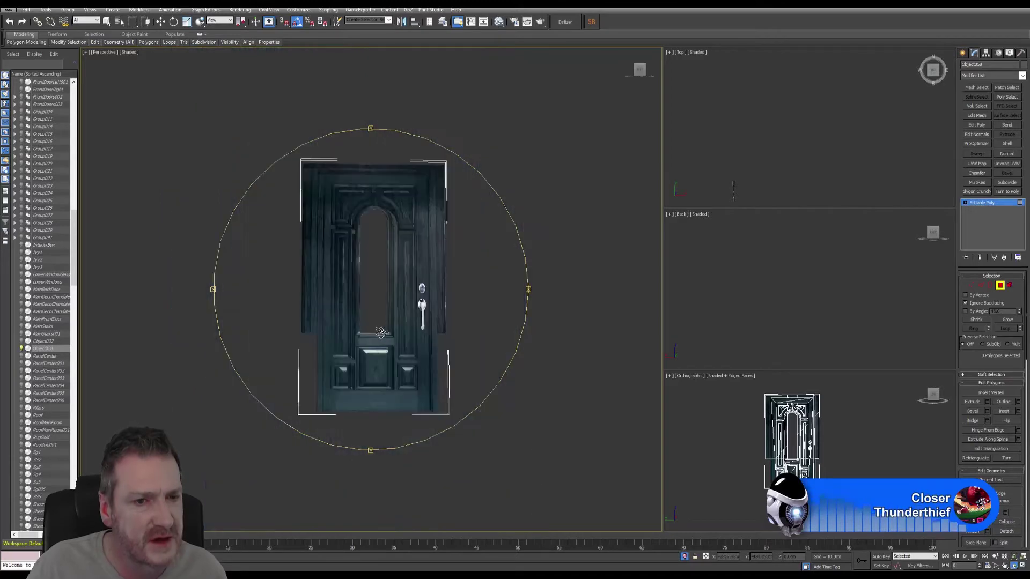
scroll(369, 296, up, 2)
right_click(870, 449)
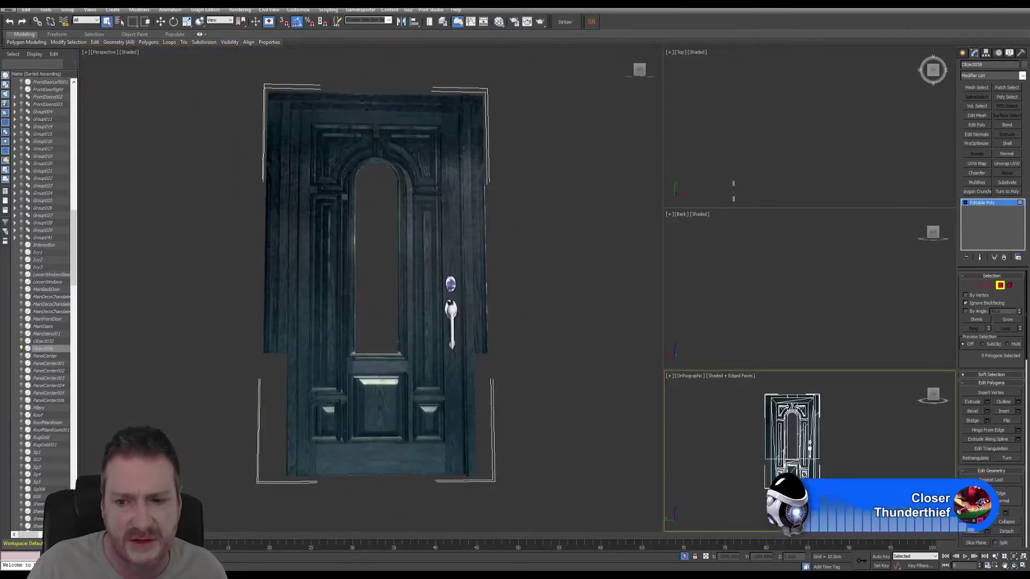
click(1022, 567)
scroll(459, 300, up, 3)
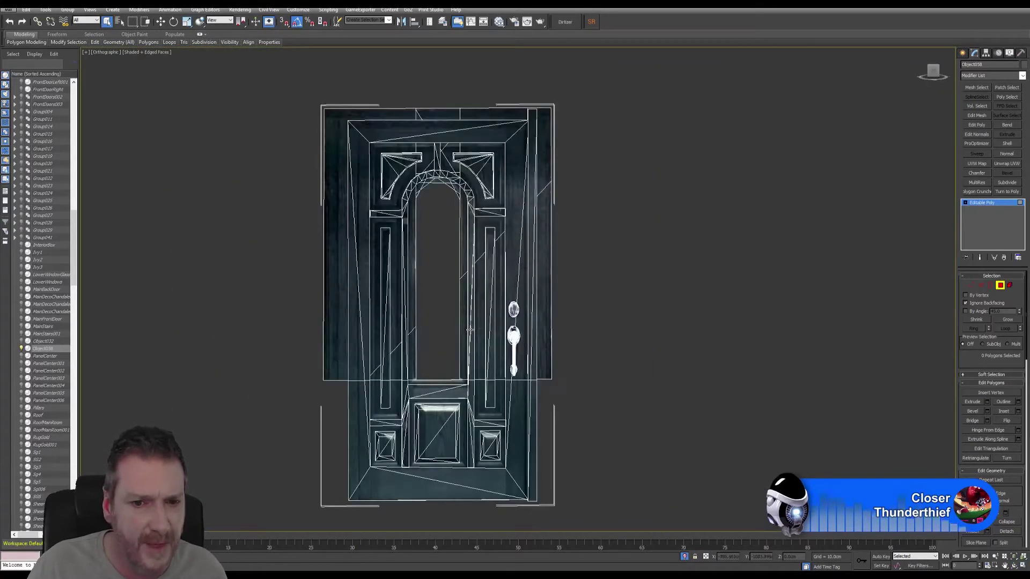
Show the front view shaded without edges, test-select the door's side polygons, then clear them
click(157, 53)
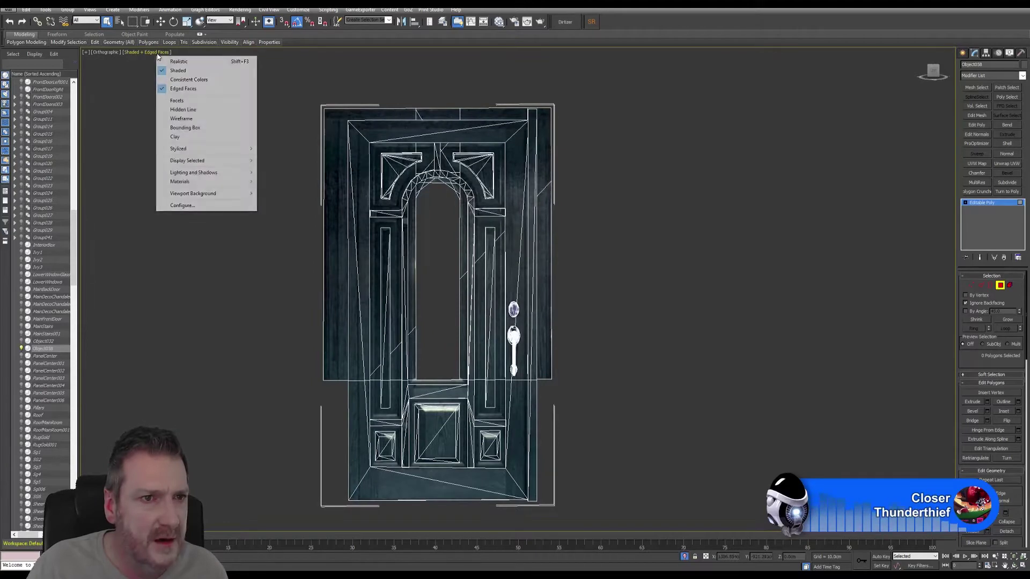
click(191, 80)
middle_drag(581, 251, 615, 243)
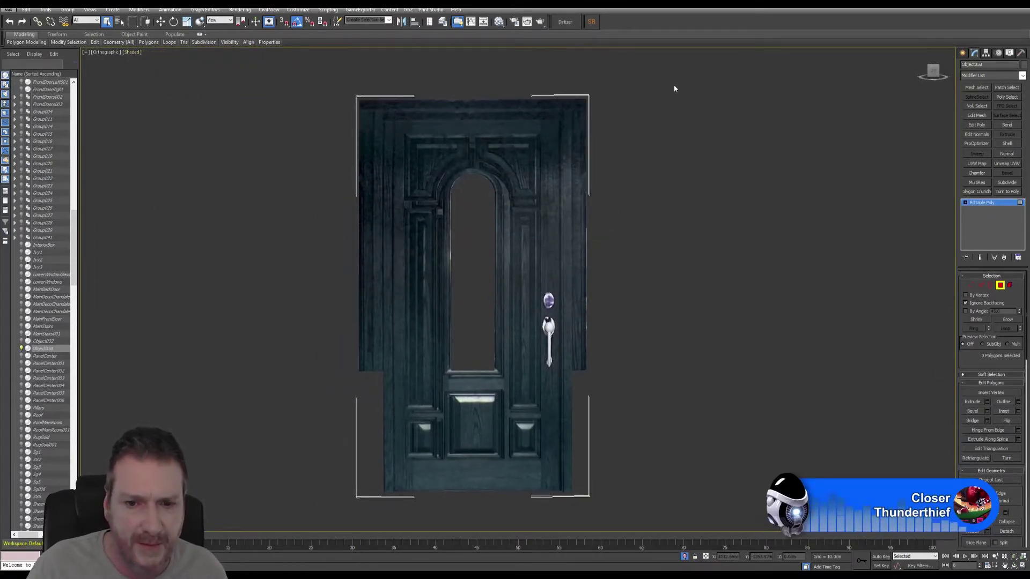
drag(673, 86, 567, 517)
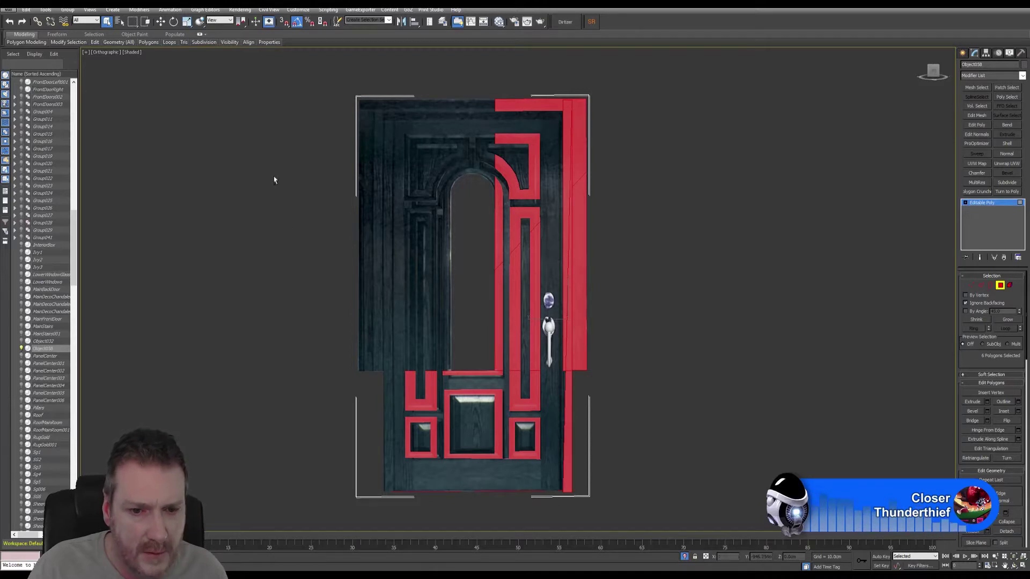
ctrl+drag(374, 516, 390, 533)
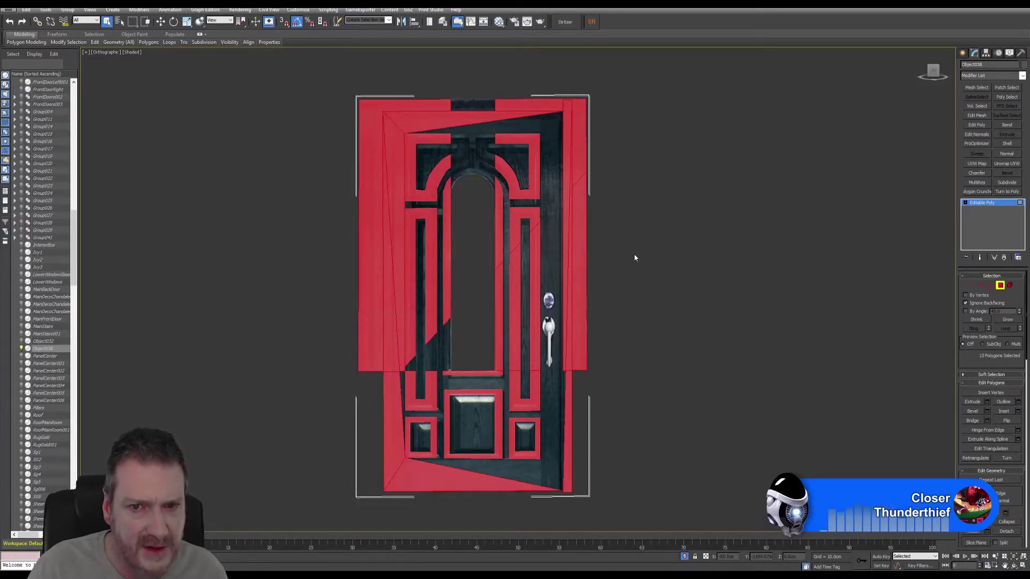
click(654, 192)
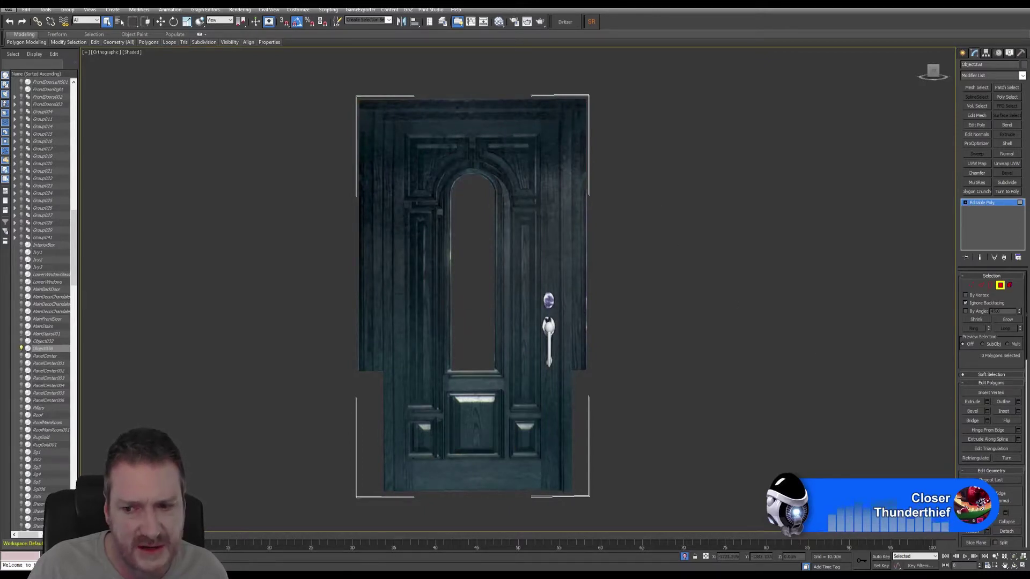
scroll(1002, 483, down, 2)
scroll(1002, 483, down, 1)
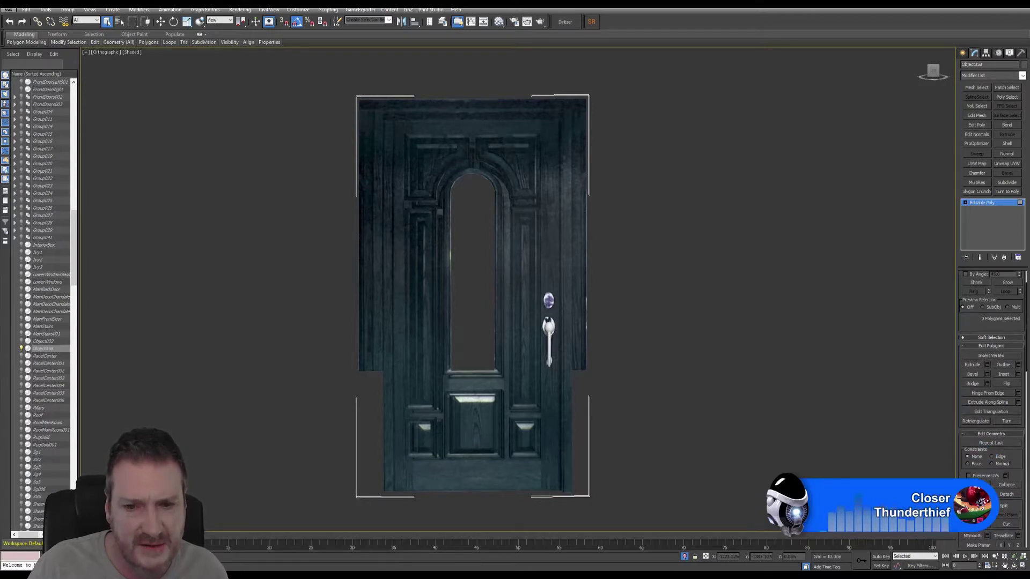
scroll(992, 482, up, 3)
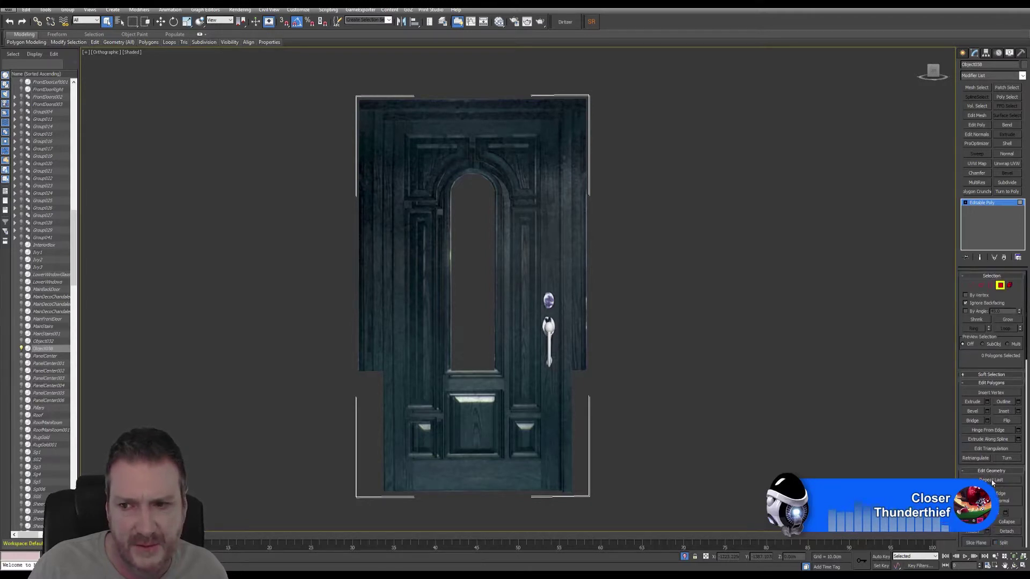
Switch from Polygon to Element mode and add a slice plane across the door
click(999, 285)
scroll(992, 419, down, 3)
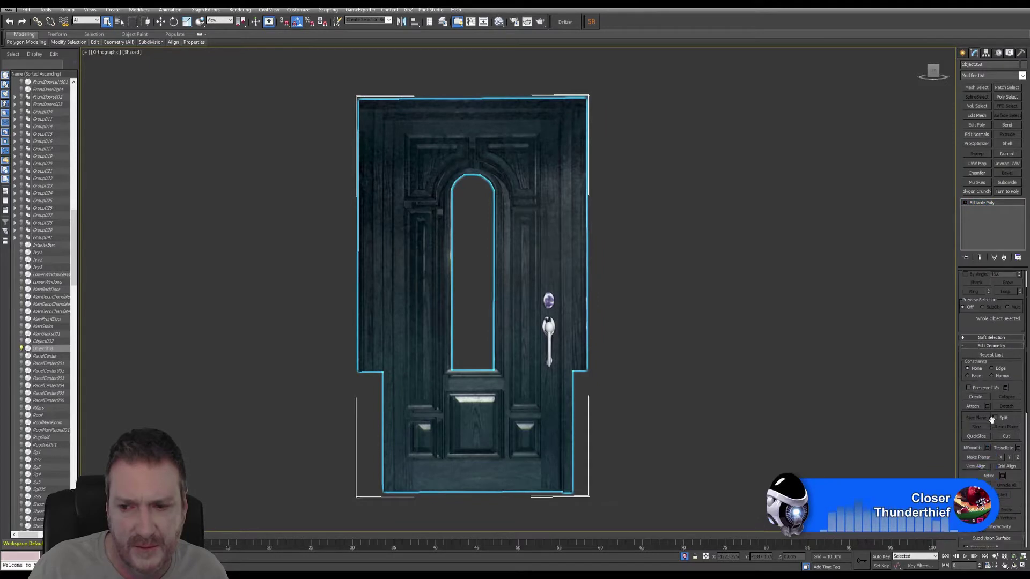
scroll(991, 421, down, 3)
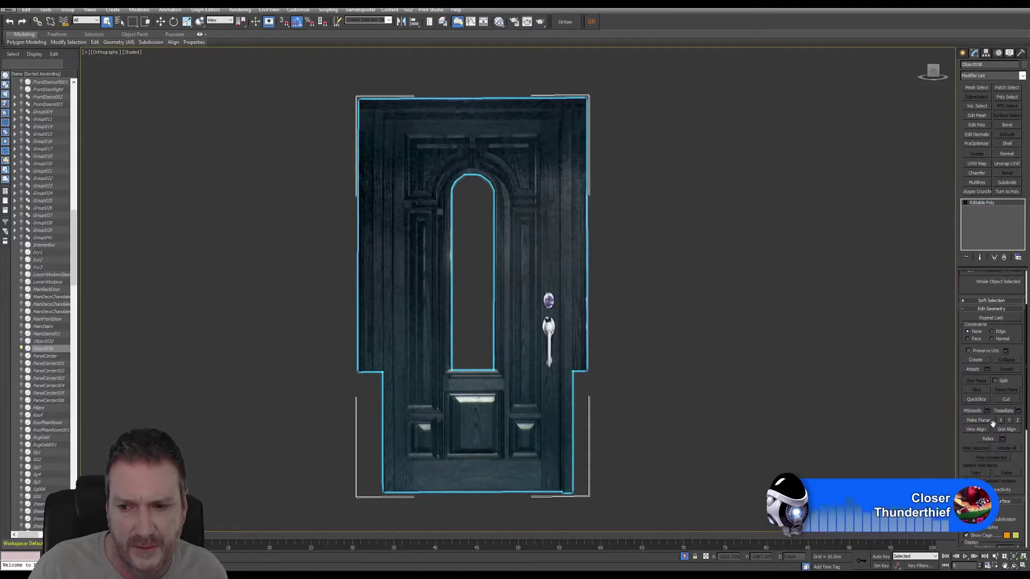
scroll(992, 421, up, 6)
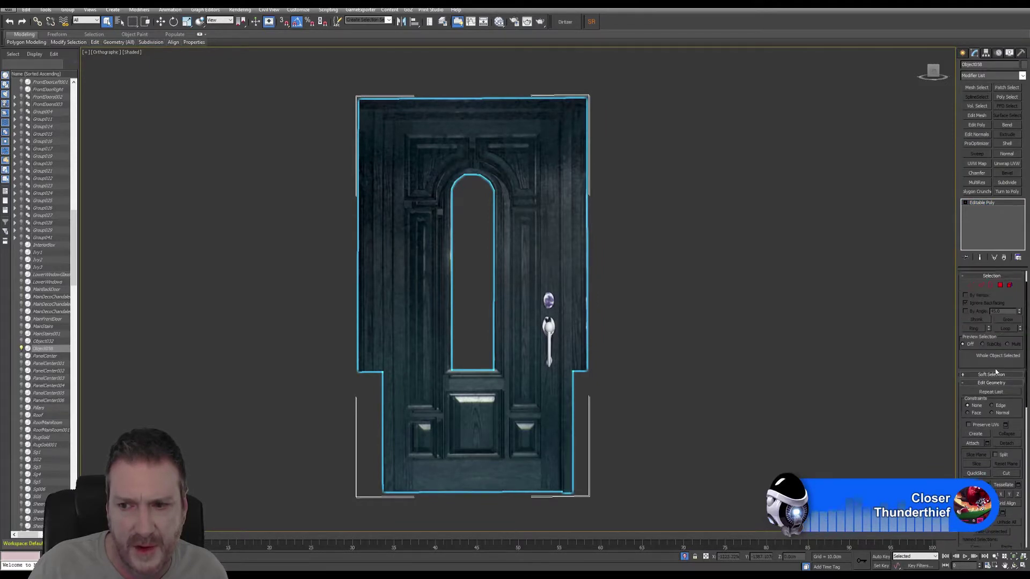
click(1010, 286)
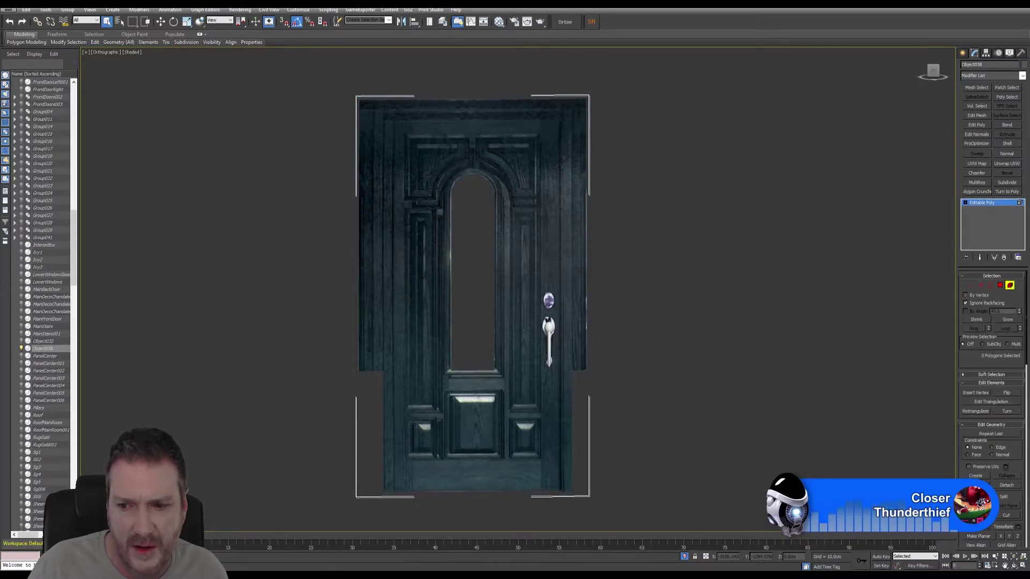
click(975, 505)
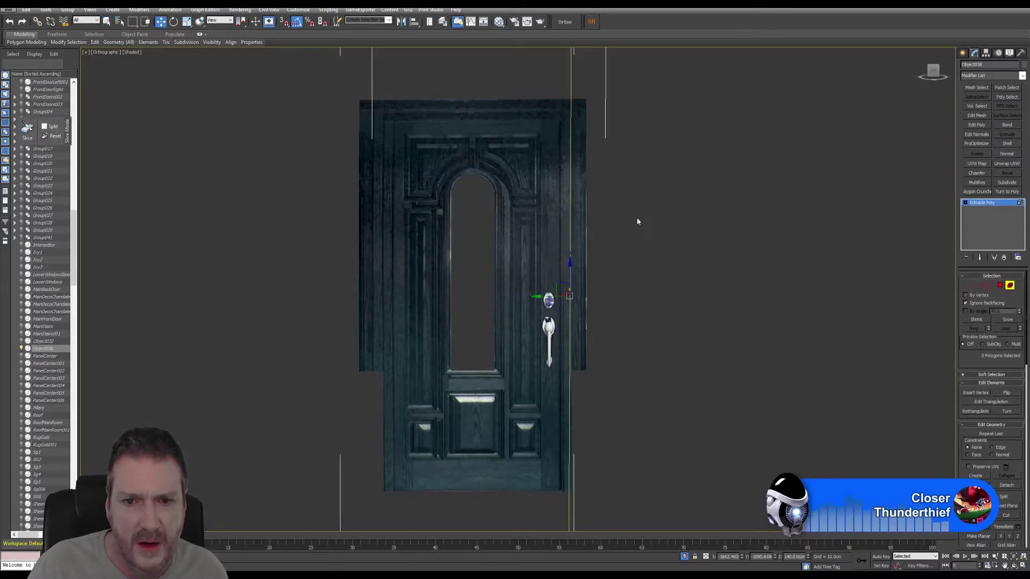
Nudge the slice plane slightly left and zoom out to see the whole door
middle_drag(637, 221, 565, 200)
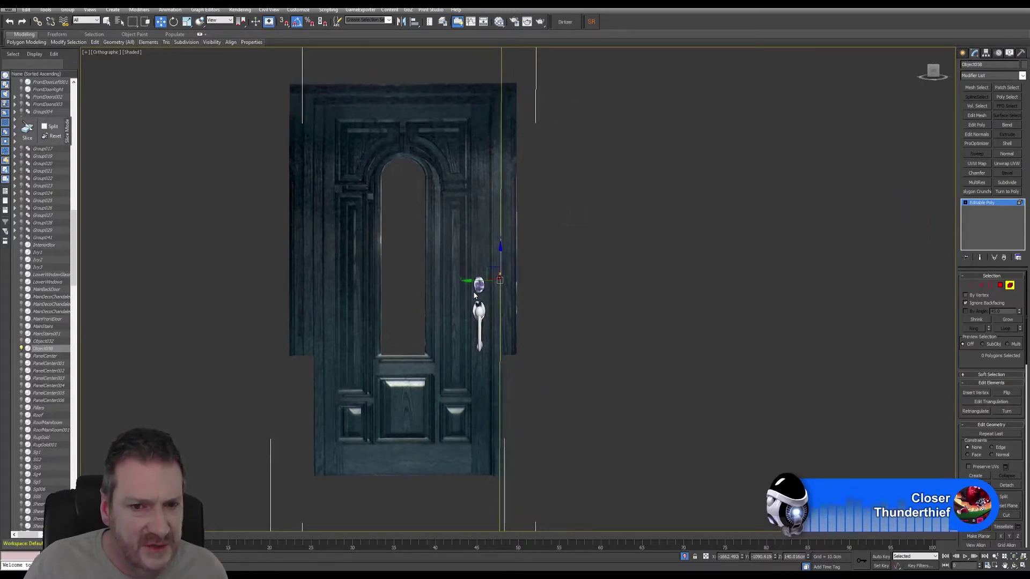
scroll(516, 214, up, 2)
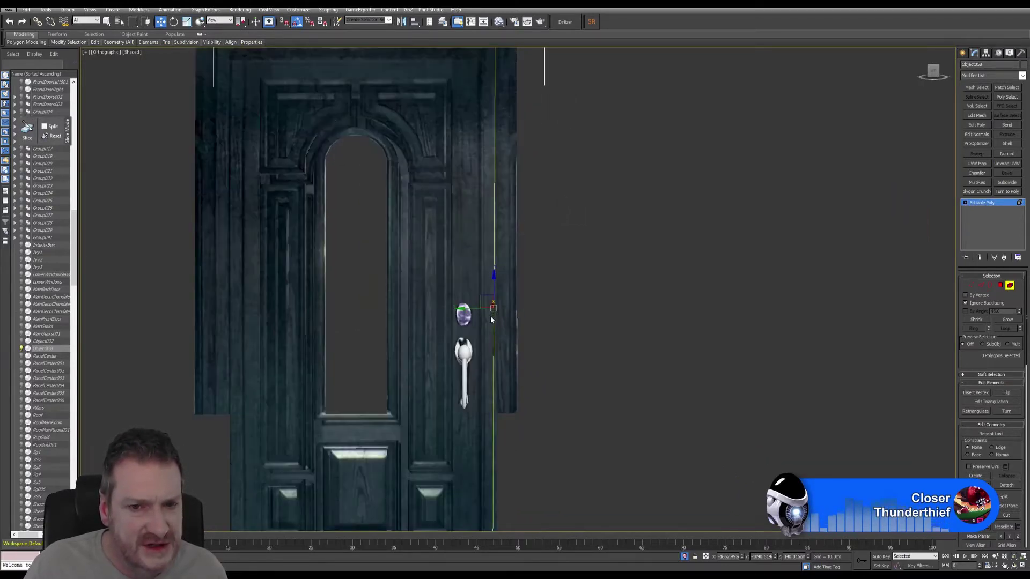
drag(467, 309, 456, 312)
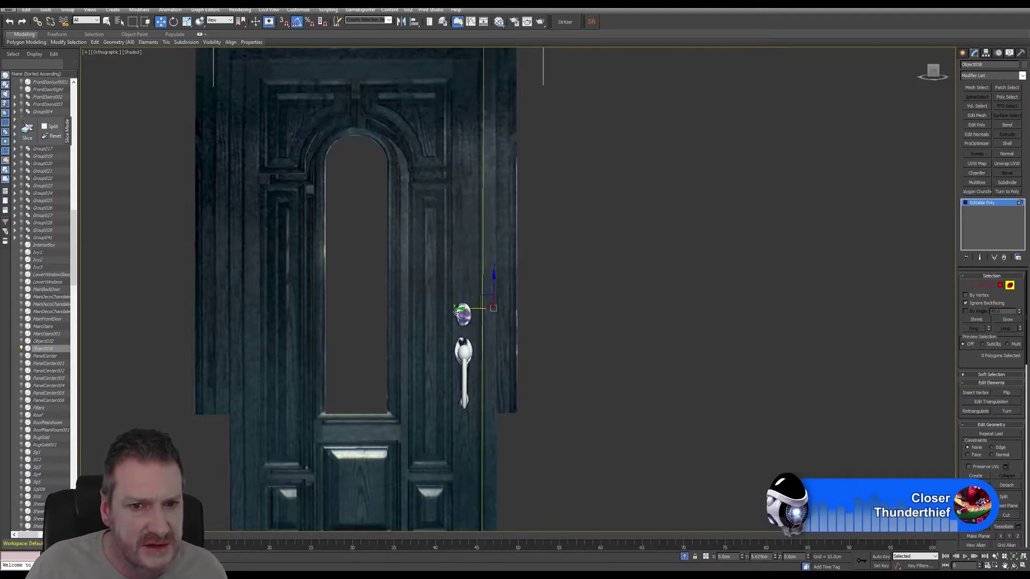
middle_drag(582, 371, 587, 421)
scroll(584, 423, down, 2)
scroll(585, 423, down, 2)
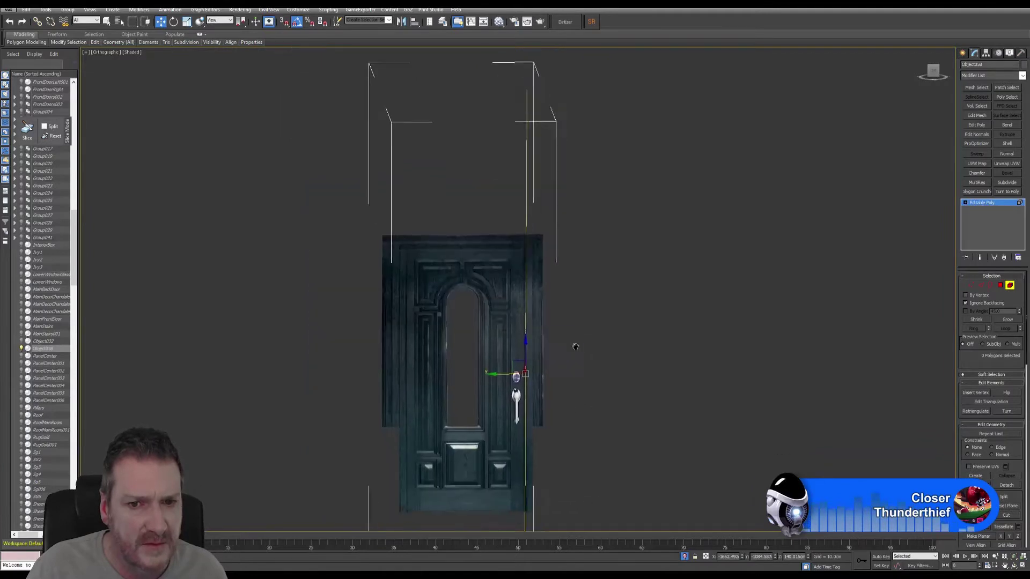
middle_drag(575, 345, 573, 299)
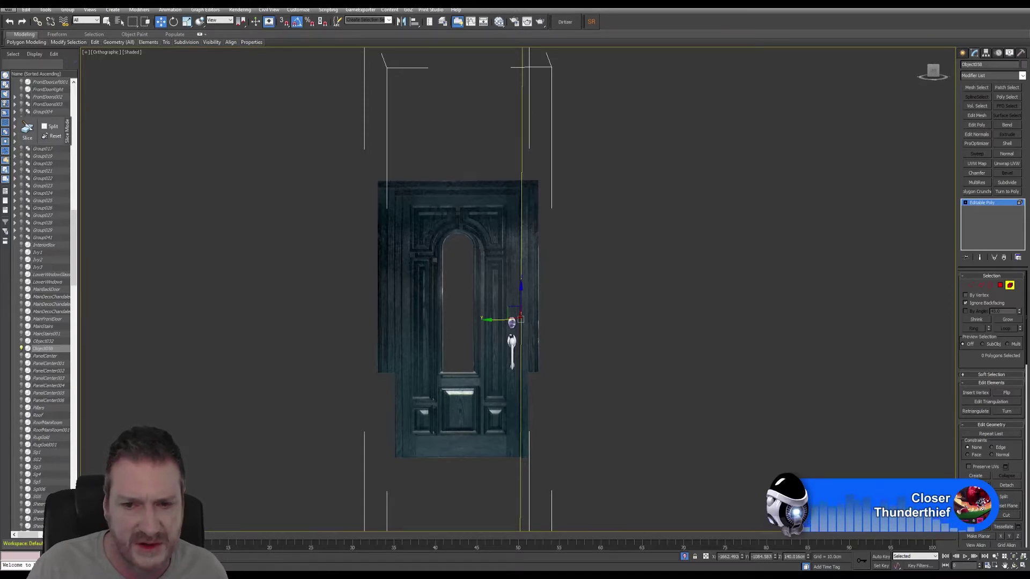
Drag the slice plane to the door's left edge, ready to rotate it
drag(489, 320, 389, 324)
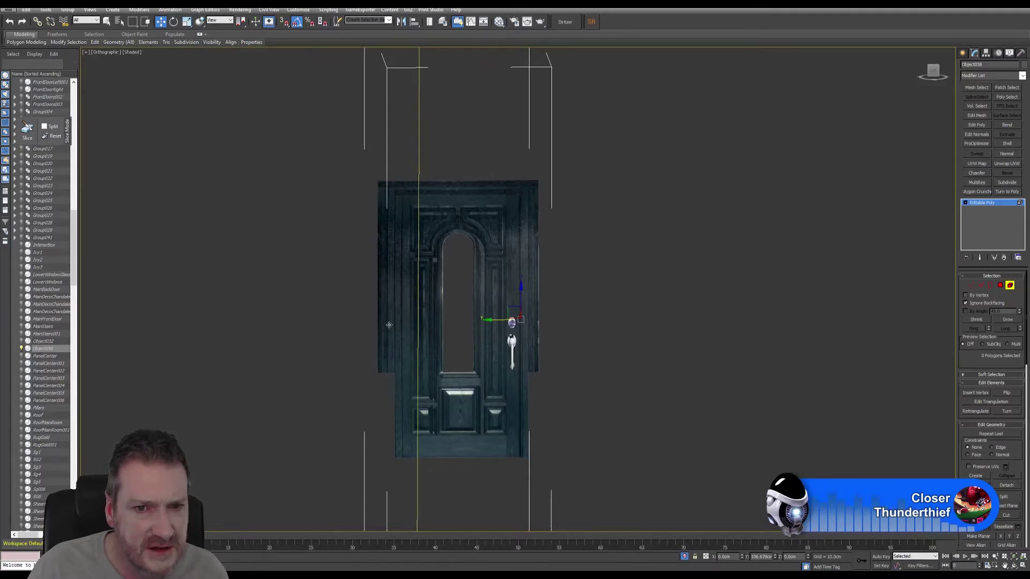
middle_drag(428, 240, 494, 229)
scroll(494, 228, up, 3)
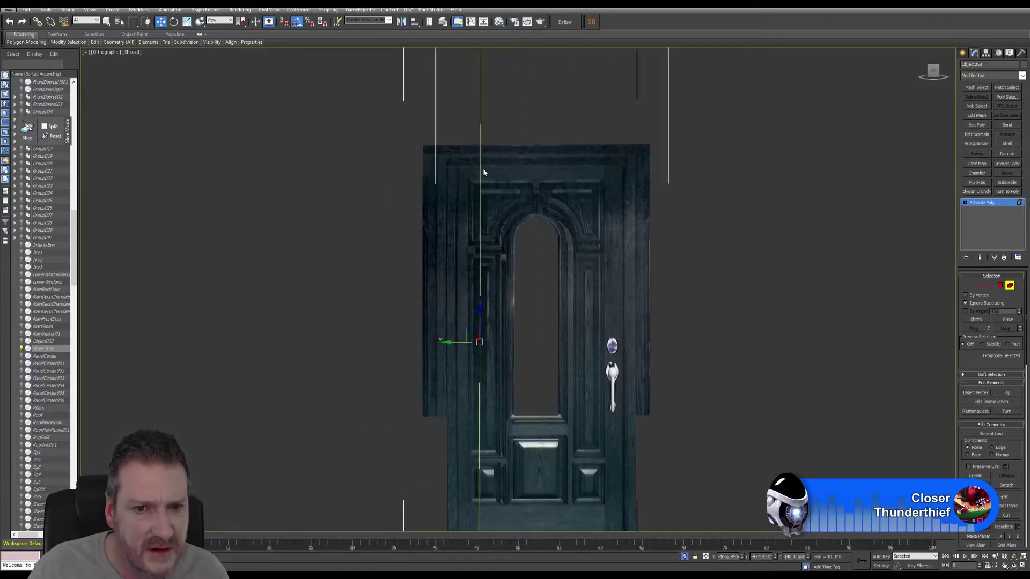
drag(452, 354, 429, 338)
middle_drag(738, 365, 738, 304)
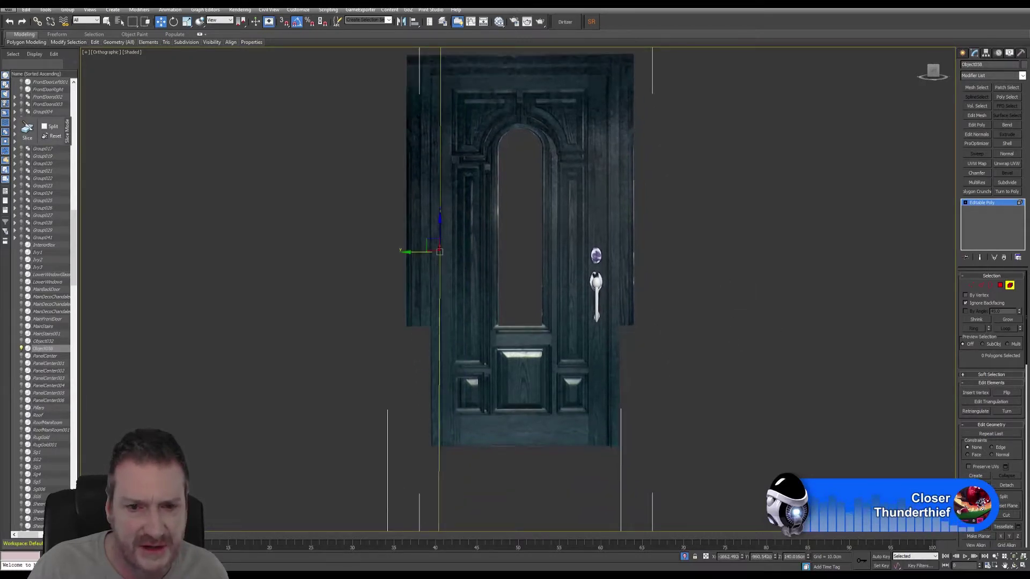
middle_drag(708, 281, 688, 317)
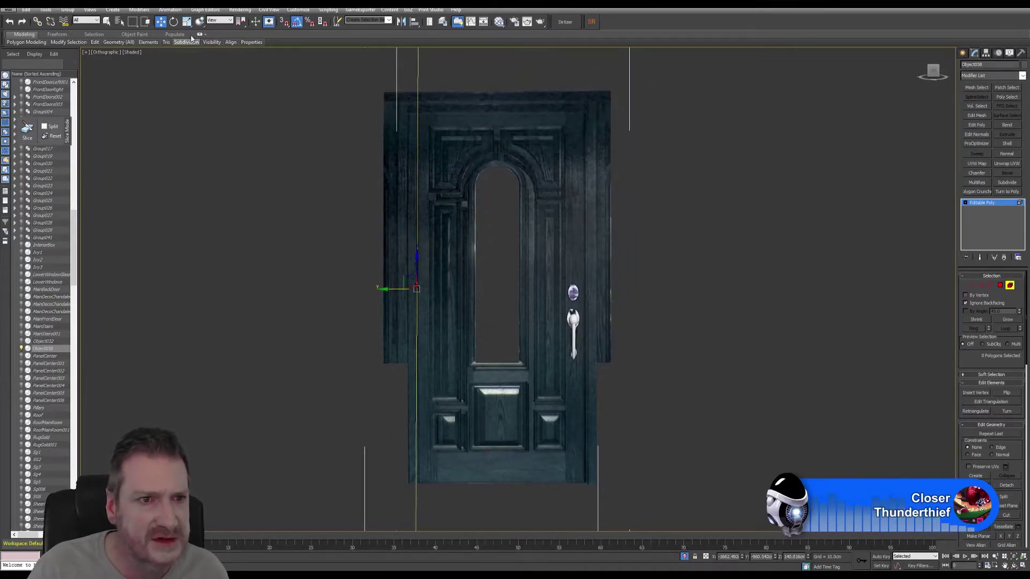
key(e)
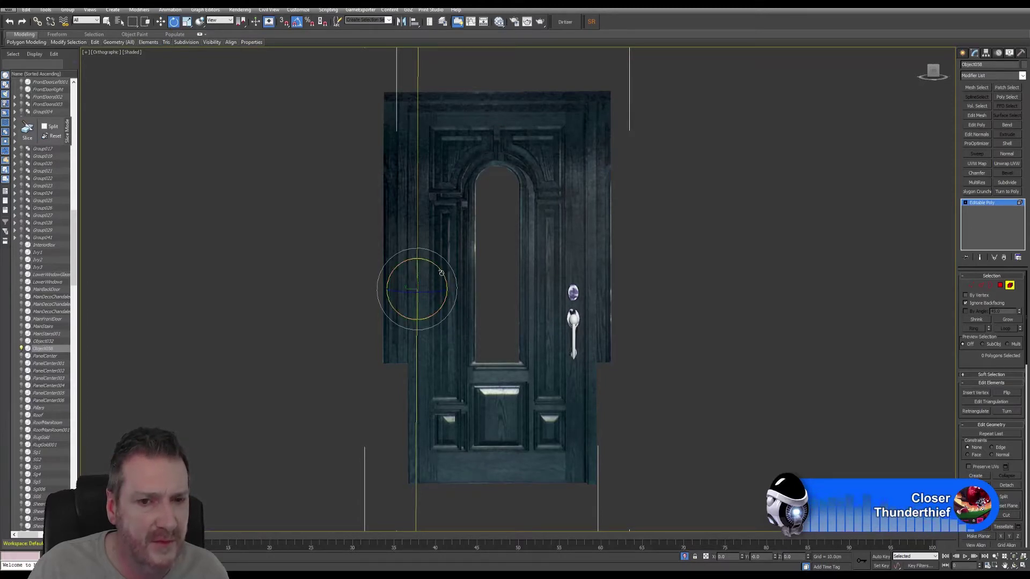
Change an orthographic viewport to a Left view, frame the door and maximize it
click(1023, 567)
right_click(882, 440)
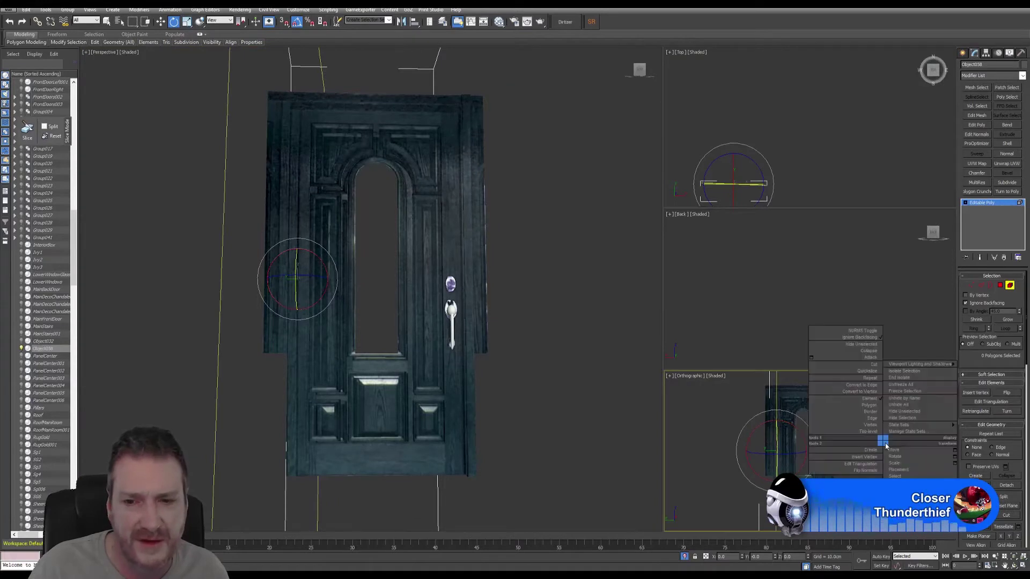
click(692, 376)
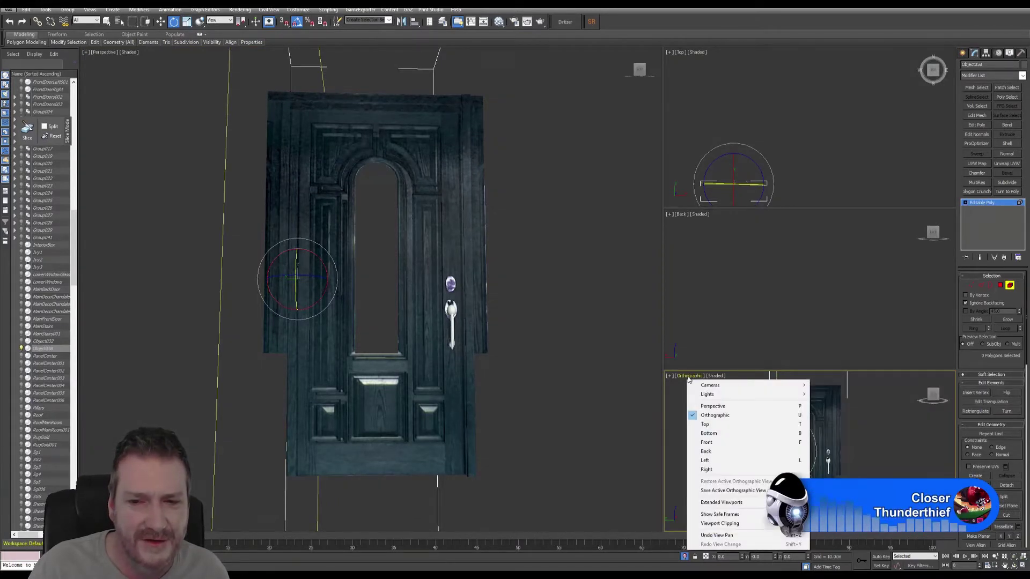
click(710, 461)
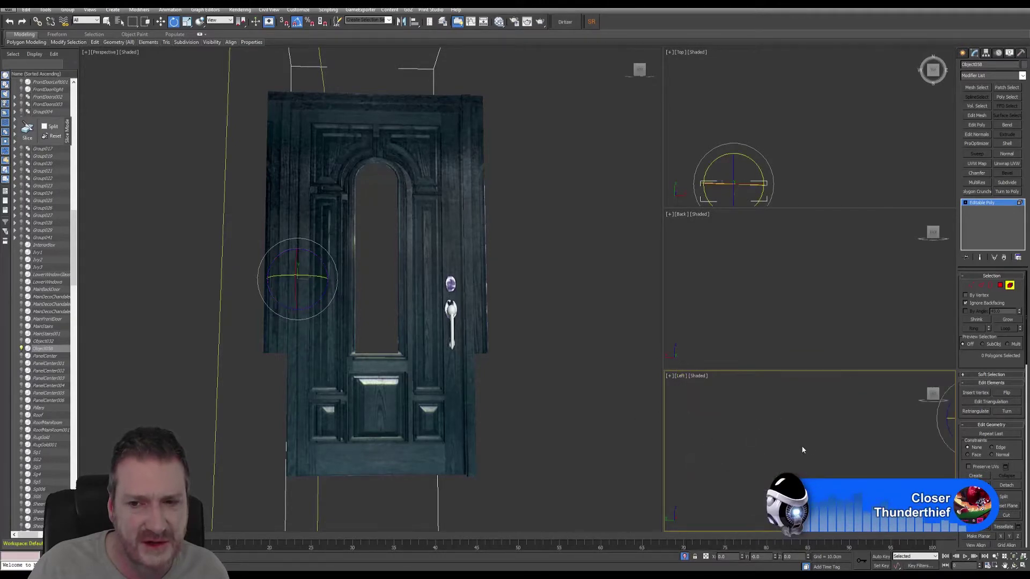
key(z)
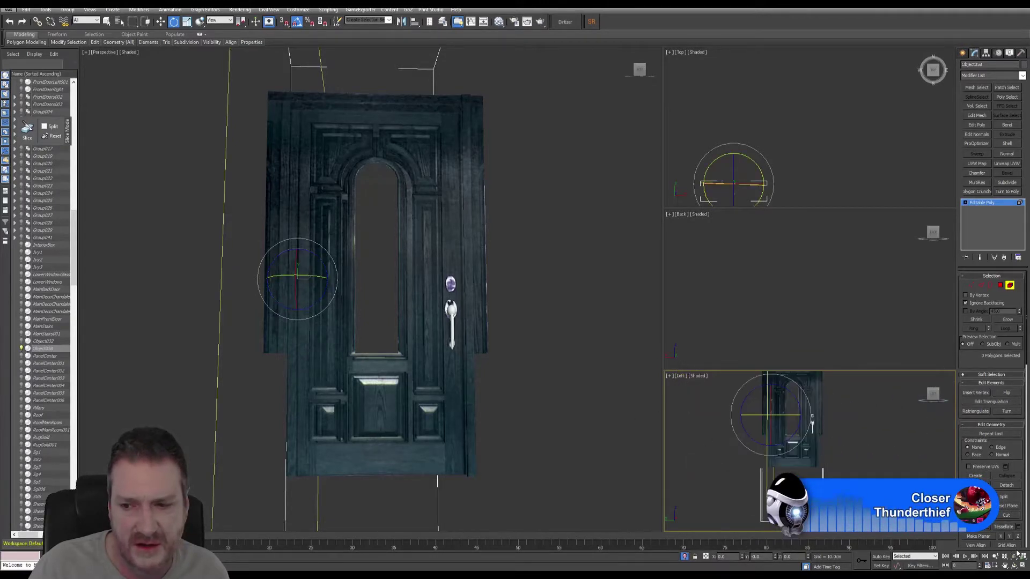
key(alt+w)
middle_drag(588, 325, 600, 370)
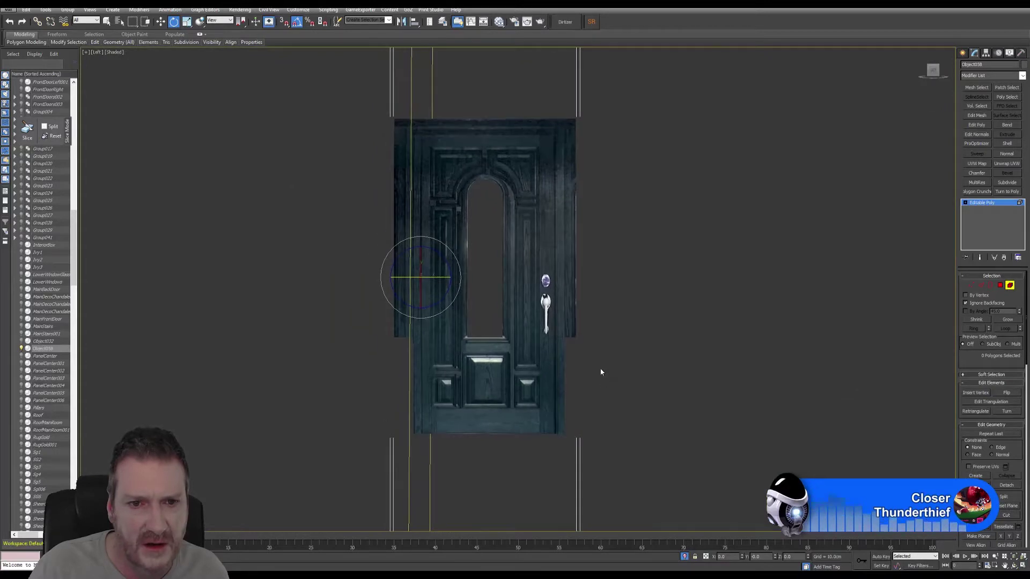
scroll(472, 233, up, 6)
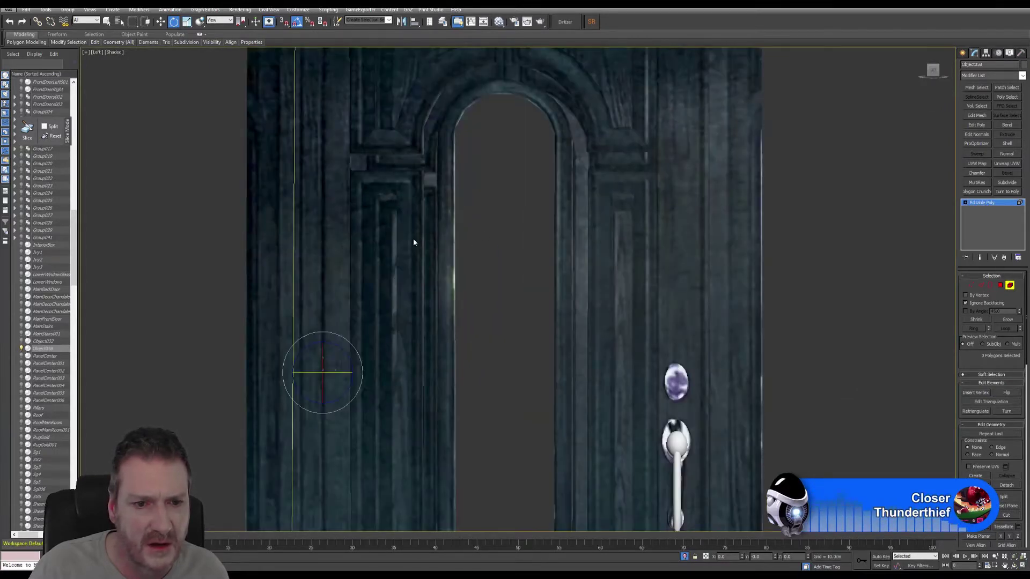
middle_drag(414, 242, 440, 110)
scroll(404, 425, down, 4)
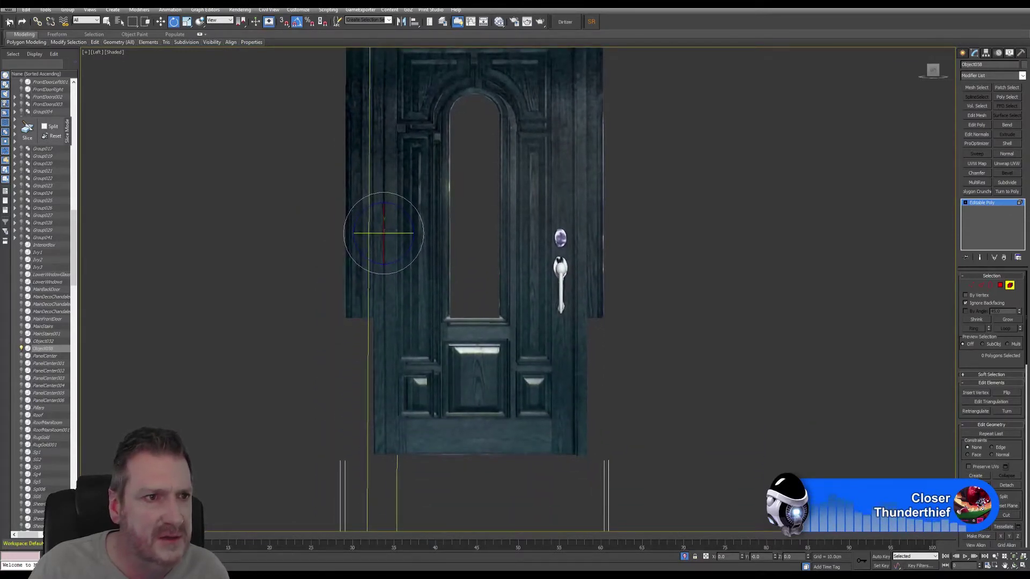
Undo three slice plane changes and re-enter element editing on the door
click(9, 22)
click(9, 22)
click(9, 22)
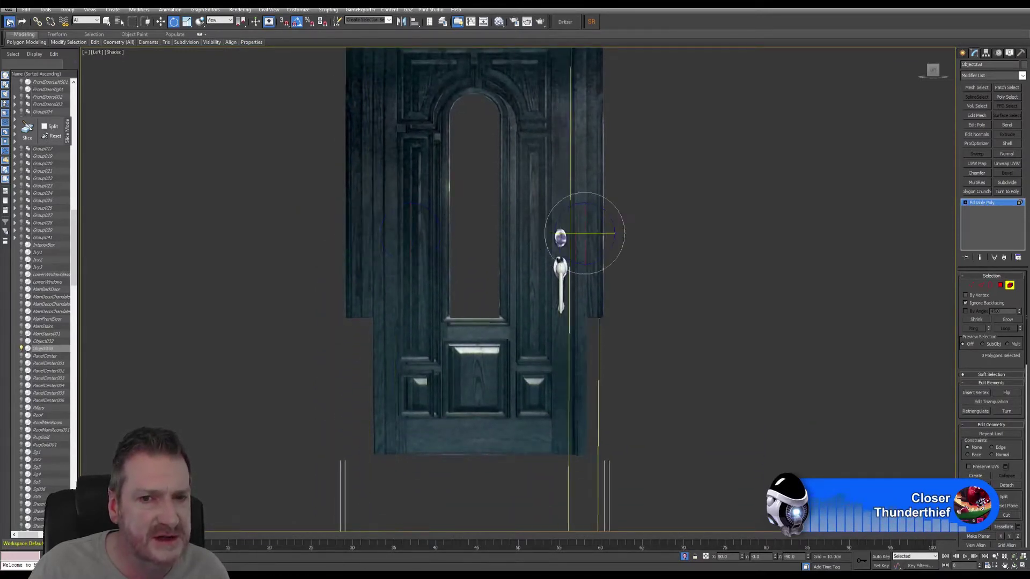
middle_drag(292, 162, 276, 216)
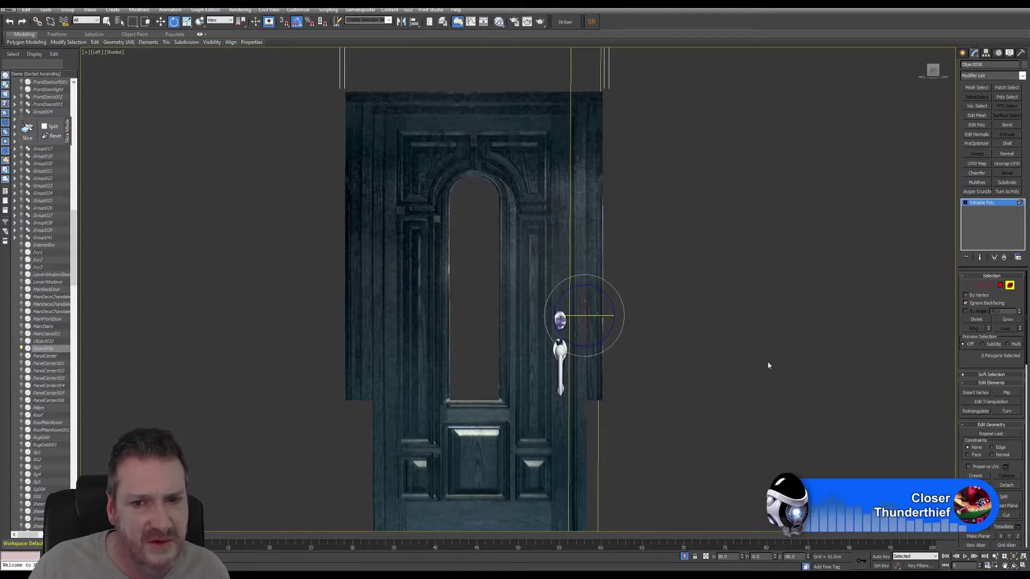
middle_drag(768, 361, 757, 287)
key(q)
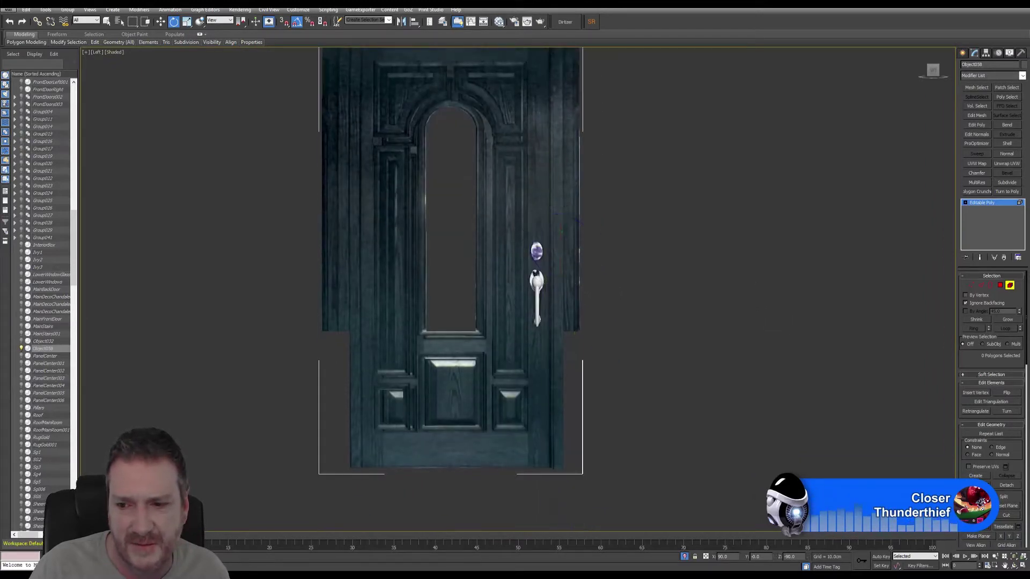
click(1009, 285)
middle_drag(637, 297, 648, 313)
click(1010, 287)
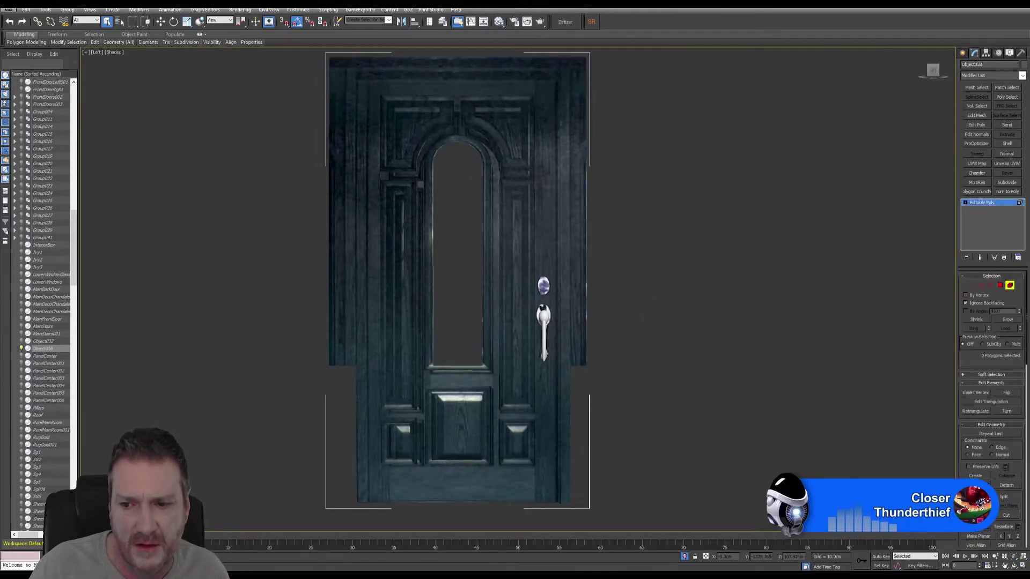
Start a Slice Plane, orbit Perspective to the door's edge, then maximize the Top view
click(975, 496)
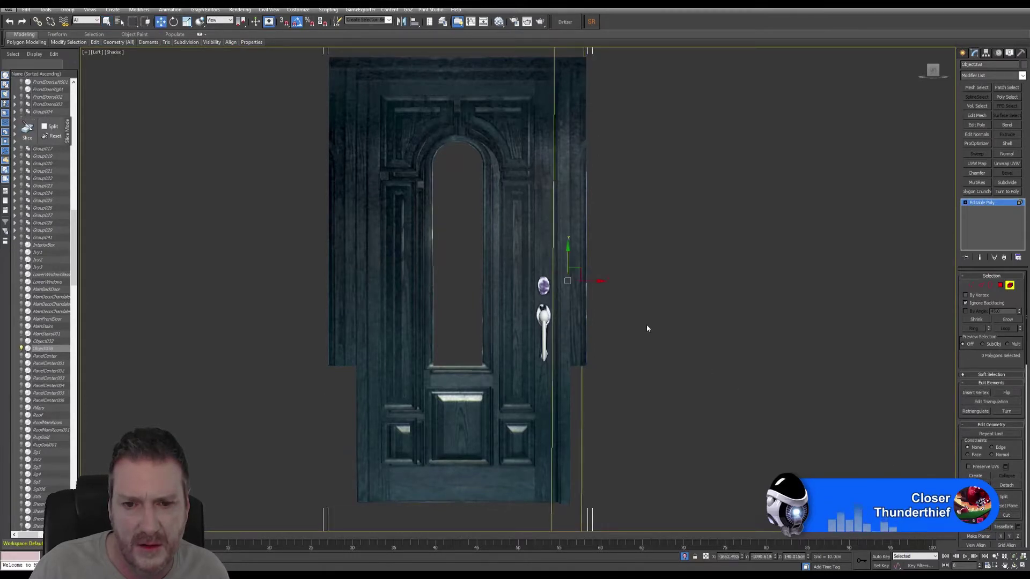
middle_drag(647, 328, 612, 483)
scroll(600, 440, down, 4)
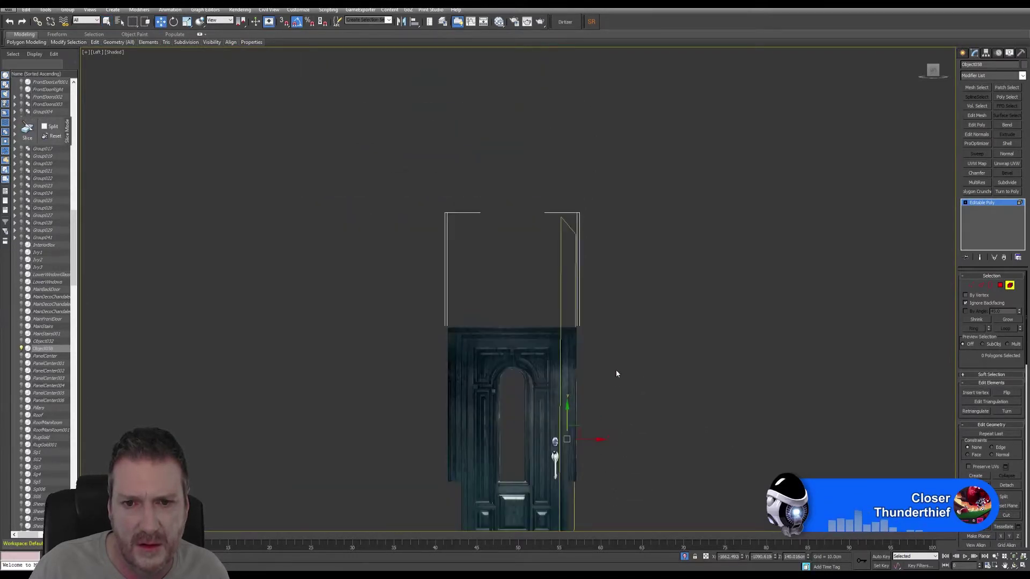
middle_drag(617, 374, 595, 300)
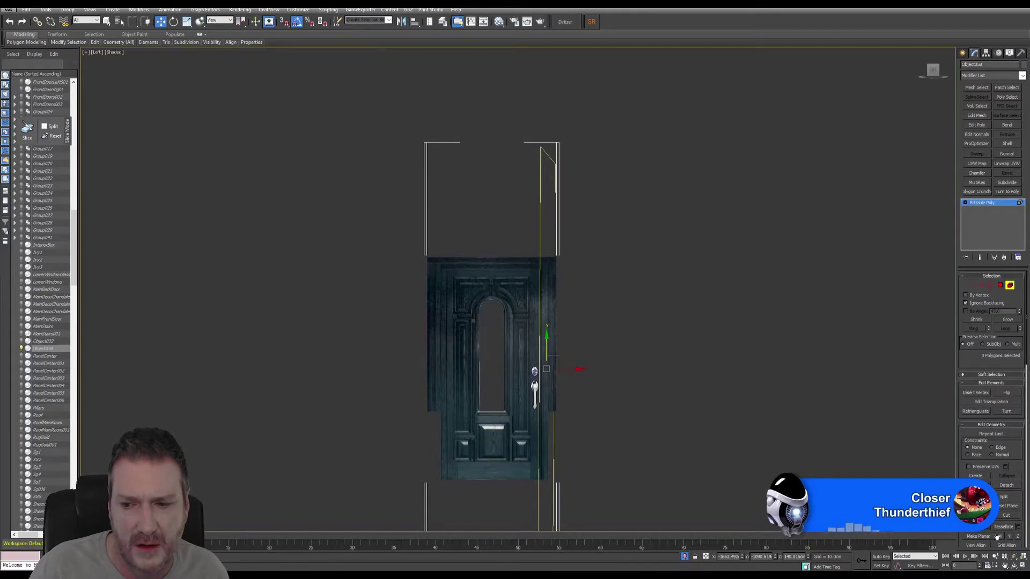
click(1022, 566)
middle_drag(478, 250, 364, 267)
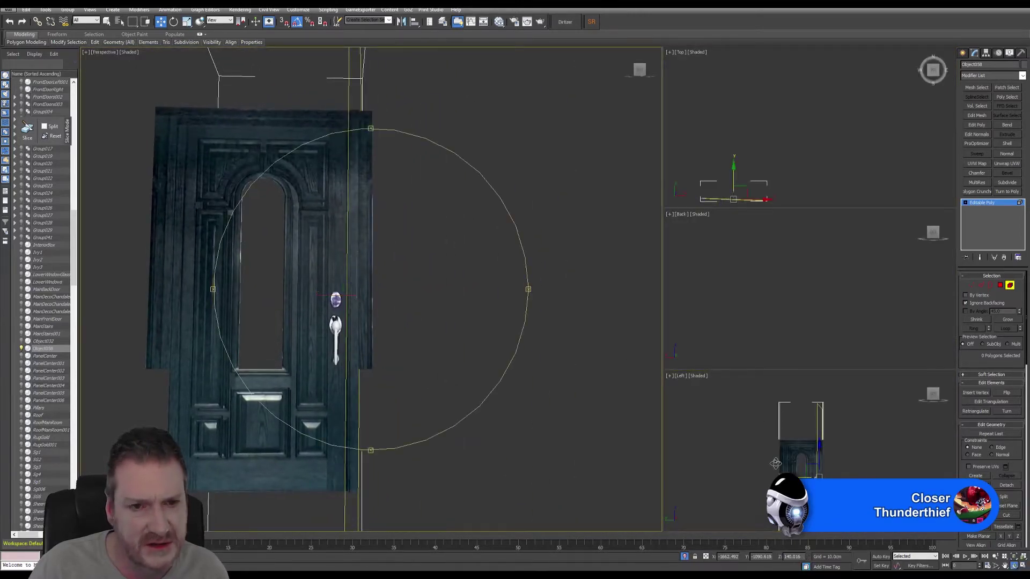
mouse_move(462, 295)
alt+middle_down()
mouse_move(451, 310)
mouse_move(537, 327)
mouse_move(602, 310)
mouse_move(472, 311)
alt+middle_up()
scroll(761, 152, up, 6)
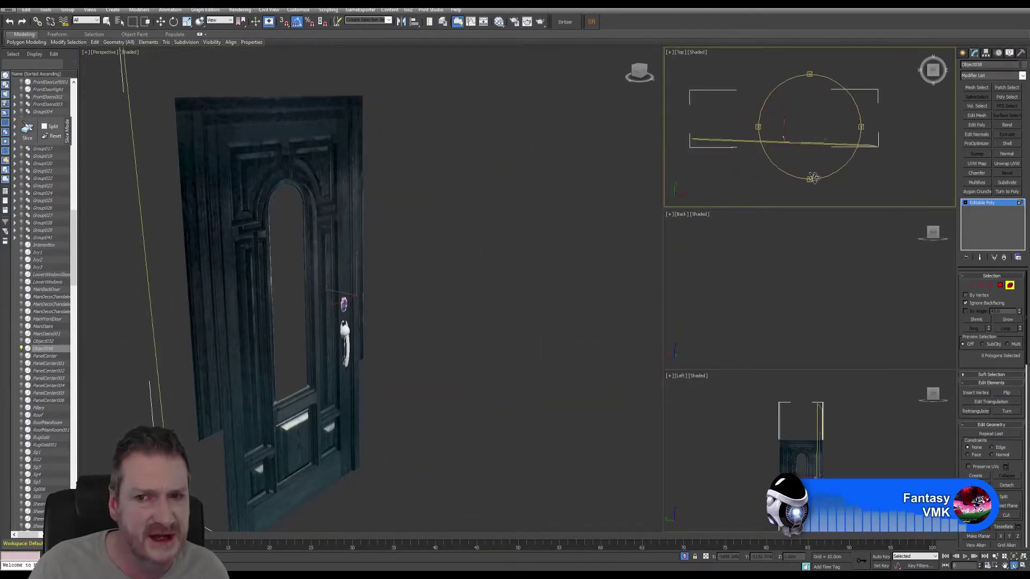
click(1022, 565)
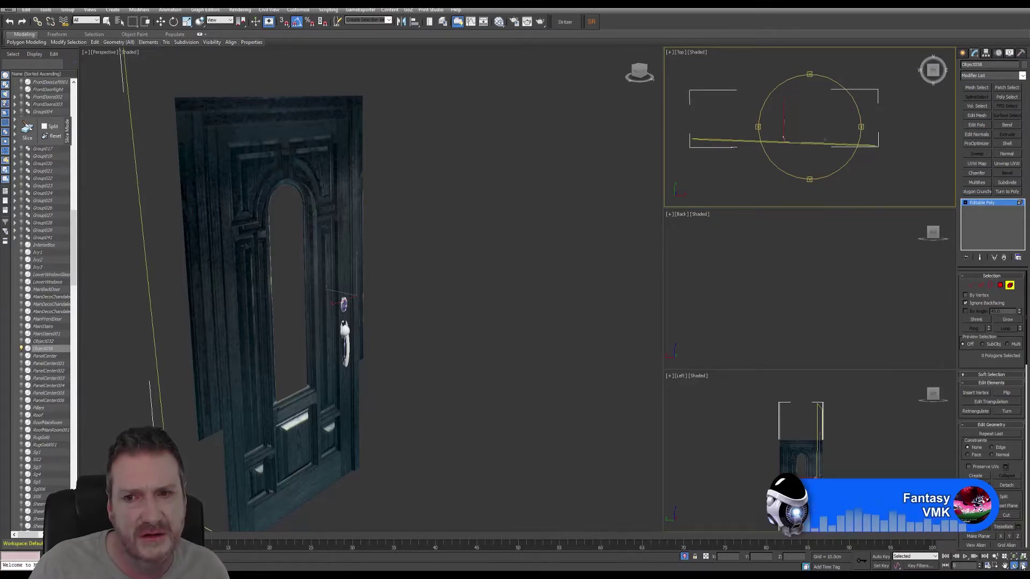
With Angle Snap off, rotate the slice plane about Z to 0.0
click(173, 21)
scroll(526, 278, up, 4)
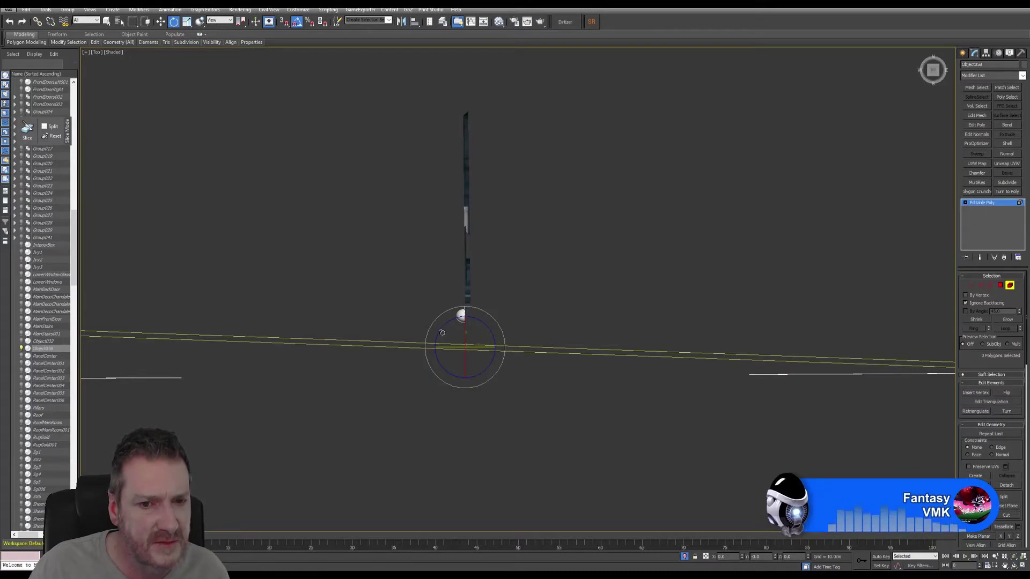
drag(441, 332, 439, 332)
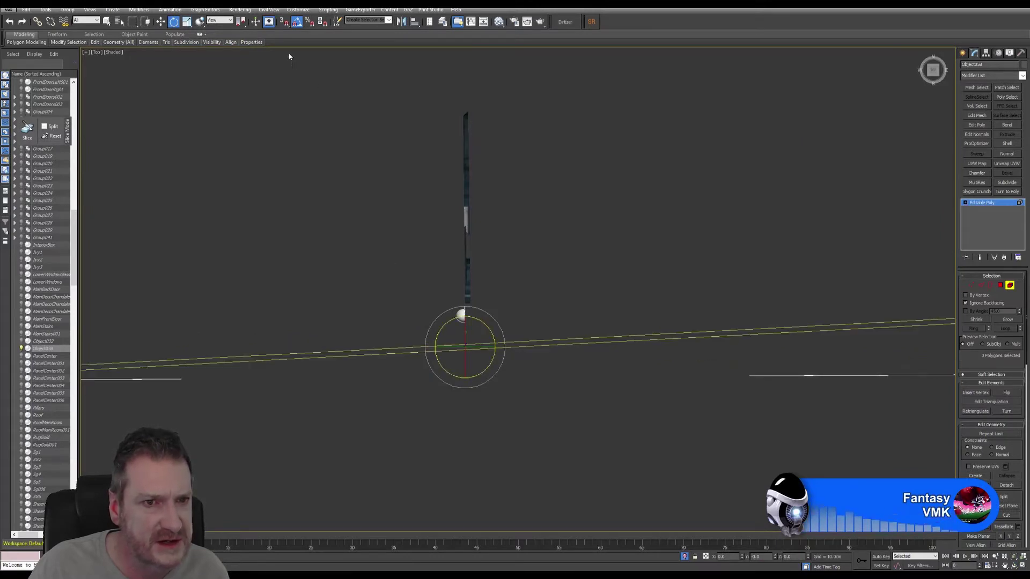
click(296, 23)
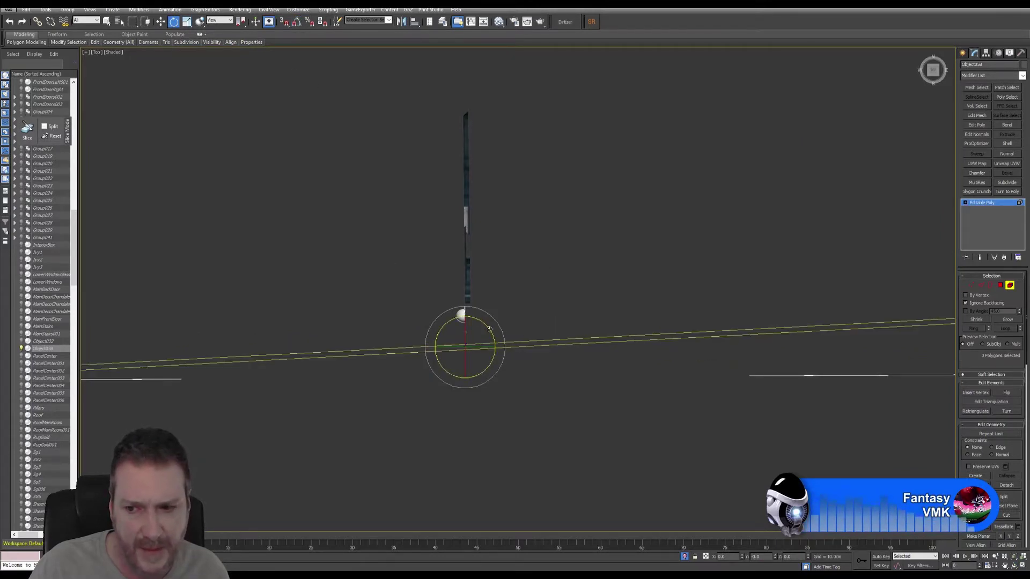
drag(489, 329, 554, 309)
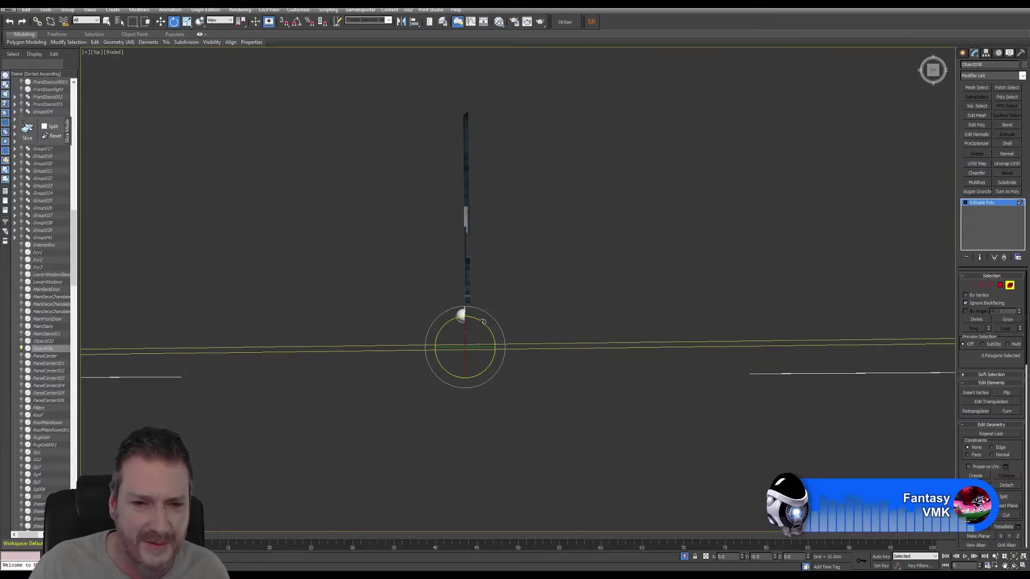
drag(483, 321, 486, 320)
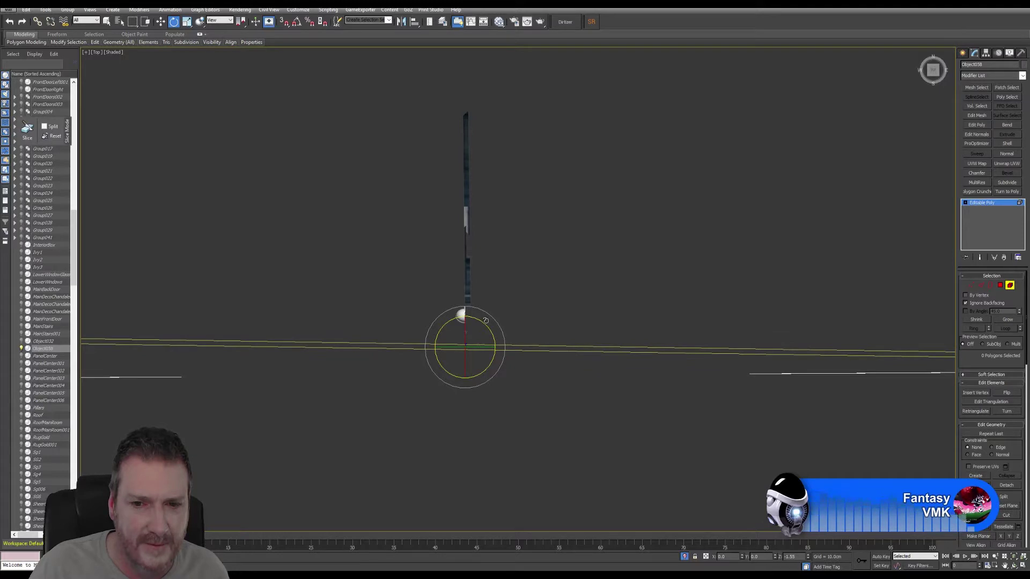
drag(485, 320, 489, 316)
scroll(592, 310, down, 4)
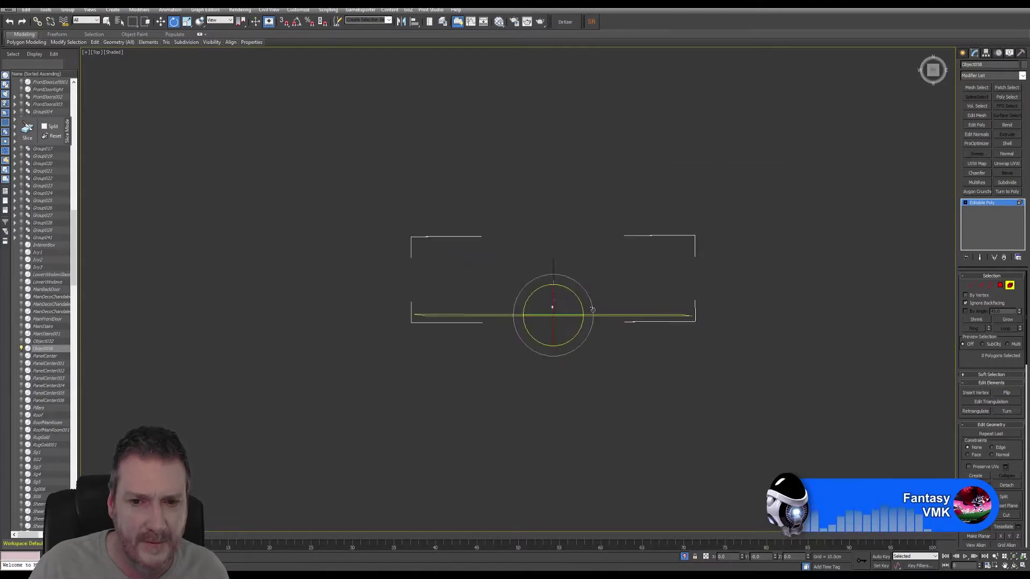
Restore the four-view layout and frame the slice plane in the Back and Left views
click(1022, 566)
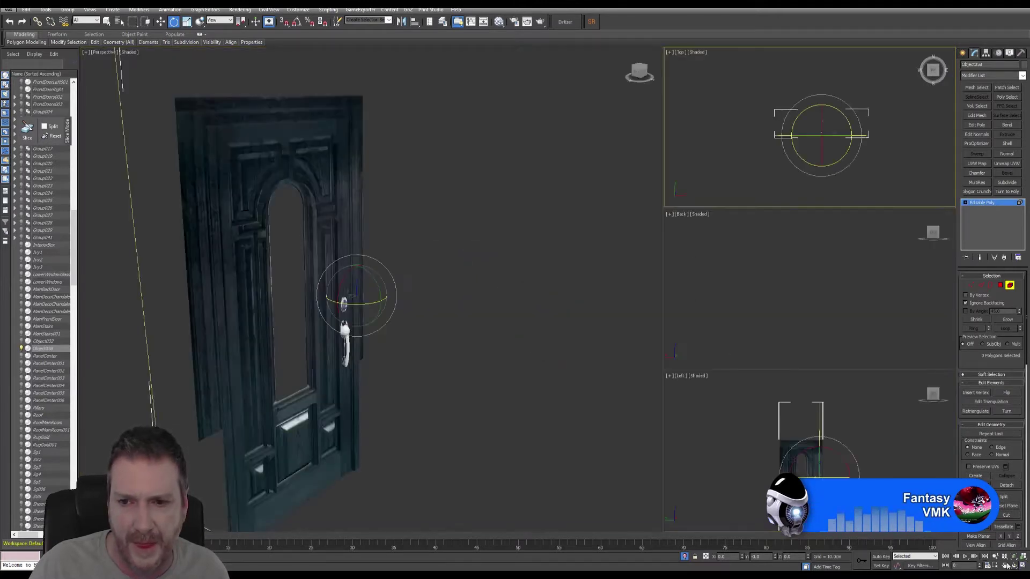
right_click(782, 294)
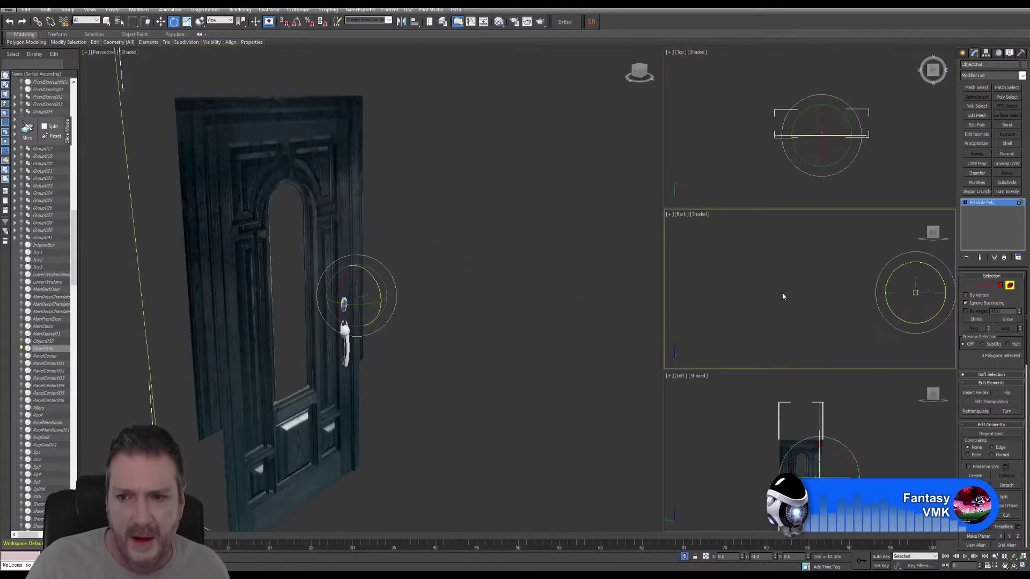
middle_drag(823, 293, 715, 285)
scroll(816, 283, up, 4)
middle_drag(779, 295, 729, 311)
scroll(729, 312, up, 3)
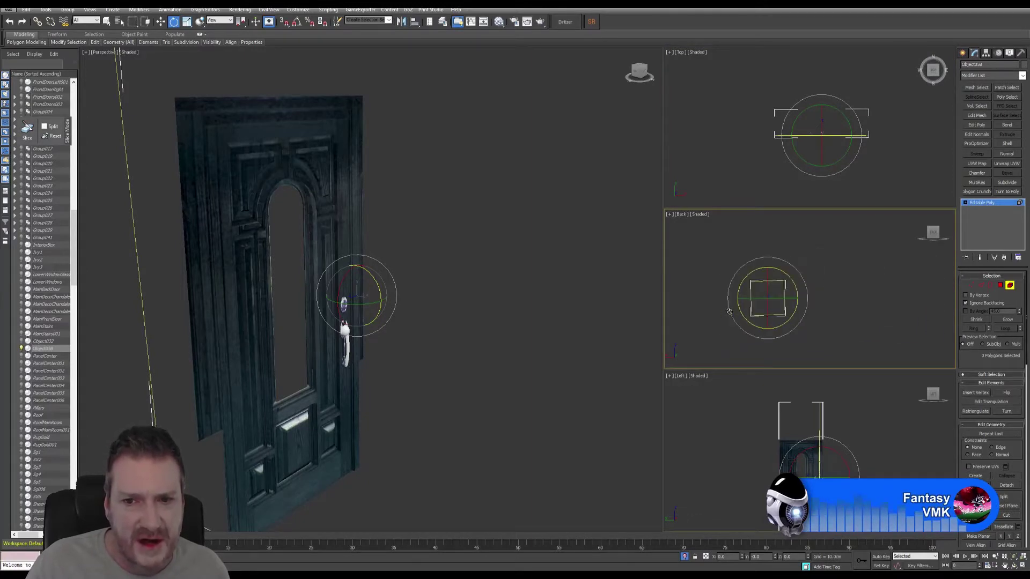
scroll(775, 306, up, 8)
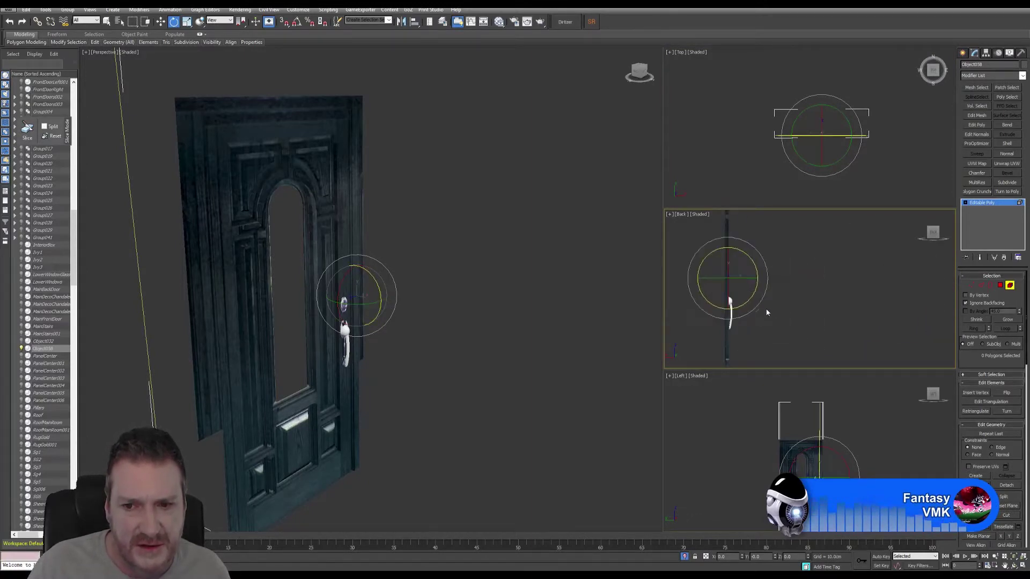
middle_drag(879, 477, 874, 463)
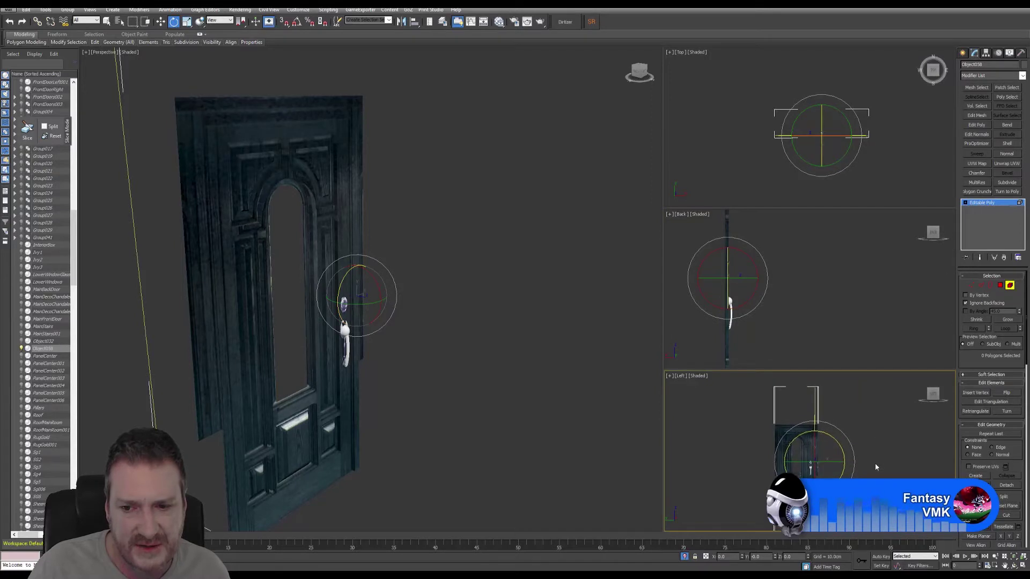
In the maximized Left view, tilt the slice plane to about Z -0.6, parallel to the door edge
key(alt+w)
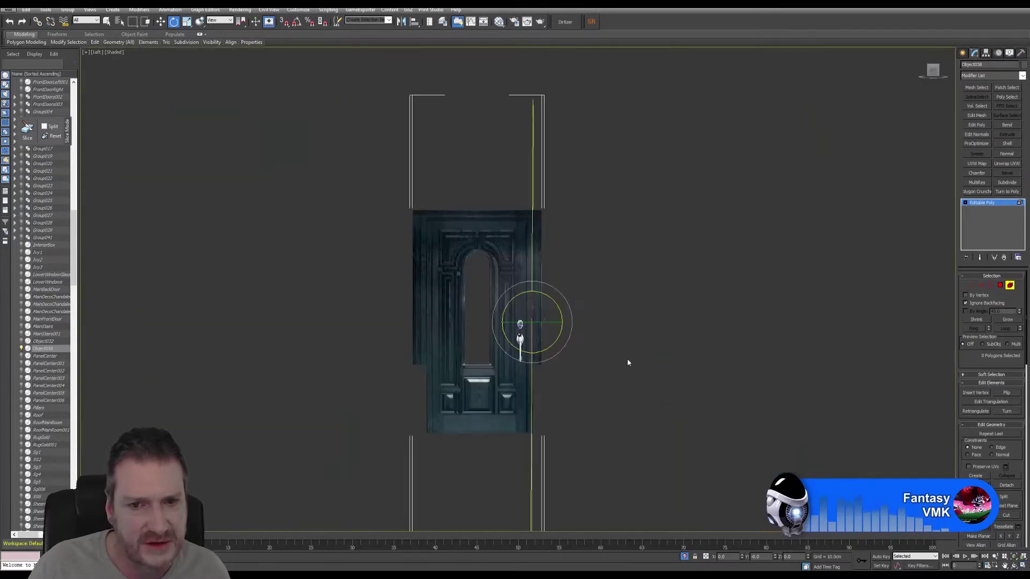
middle_drag(626, 358, 622, 313)
scroll(534, 287, up, 4)
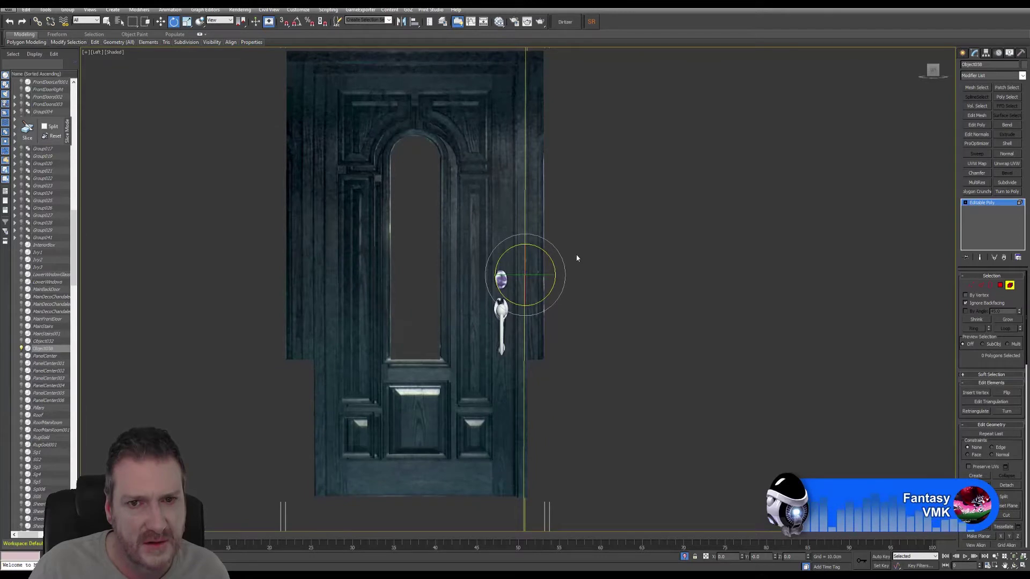
scroll(577, 259, down, 2)
mouse_move(592, 249)
middle_down()
mouse_move(579, 400)
mouse_move(568, 128)
mouse_move(588, 253)
middle_up()
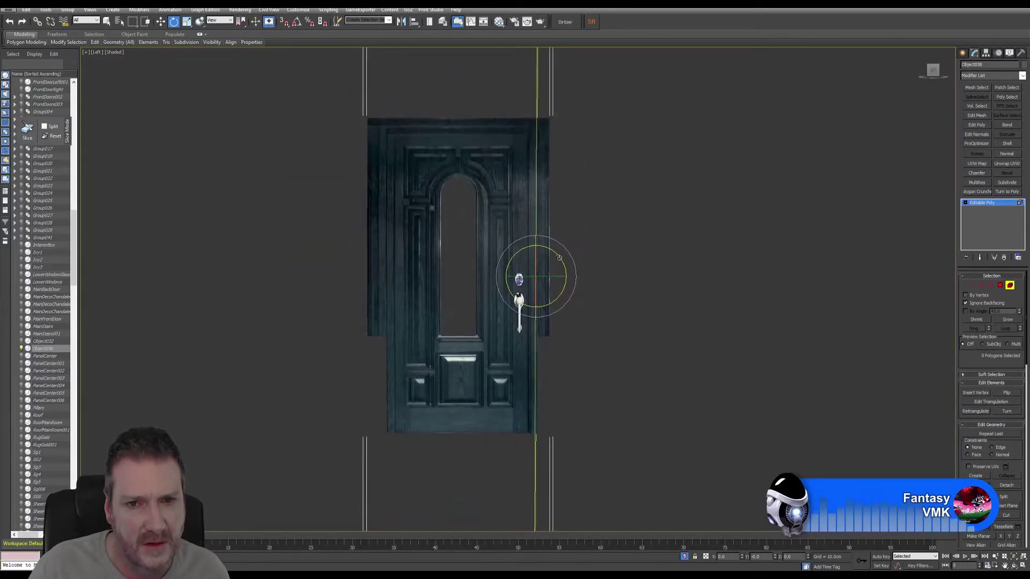
scroll(559, 258, up, 2)
scroll(555, 263, up, 2)
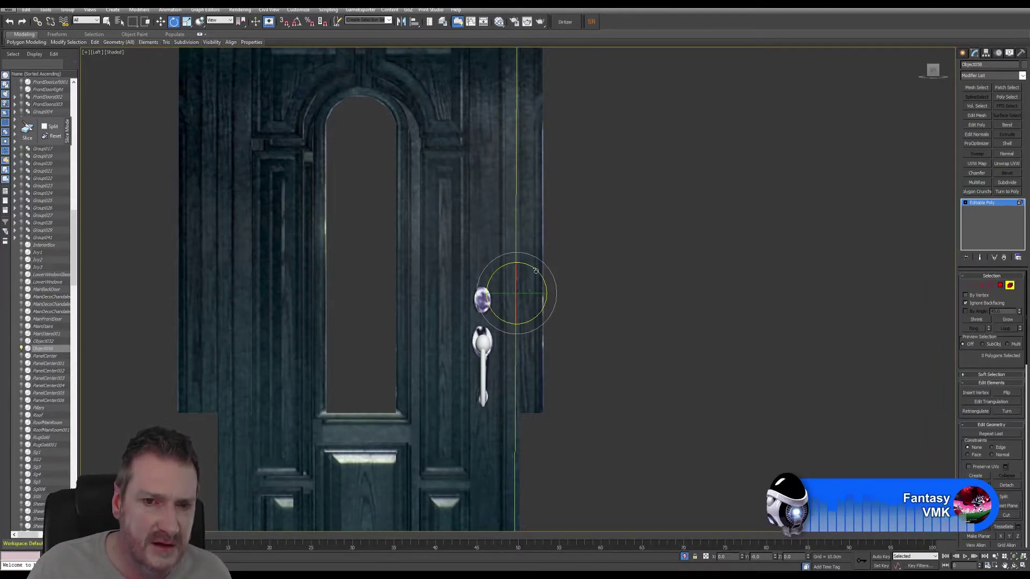
middle_drag(536, 271, 542, 119)
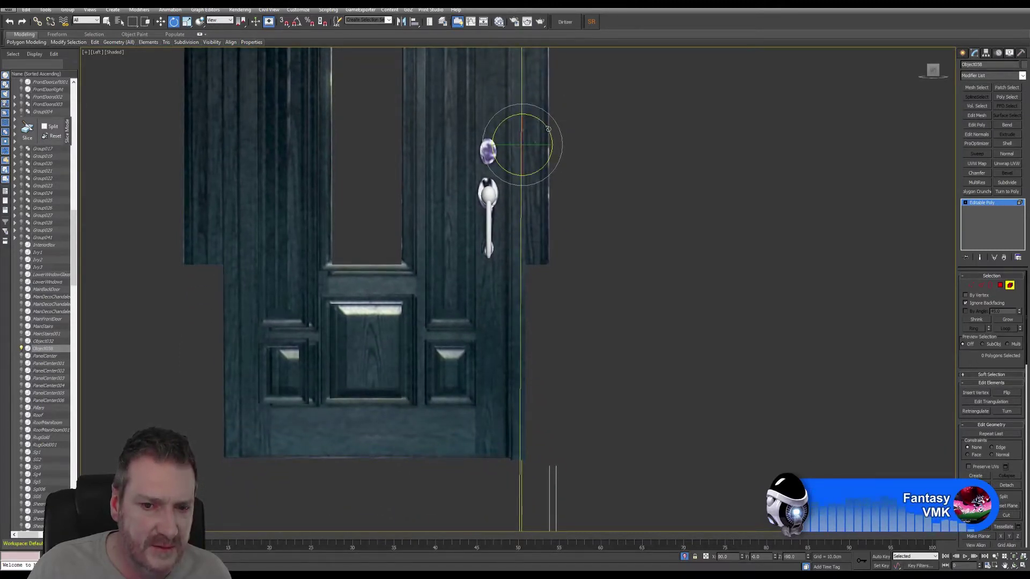
drag(548, 128, 553, 124)
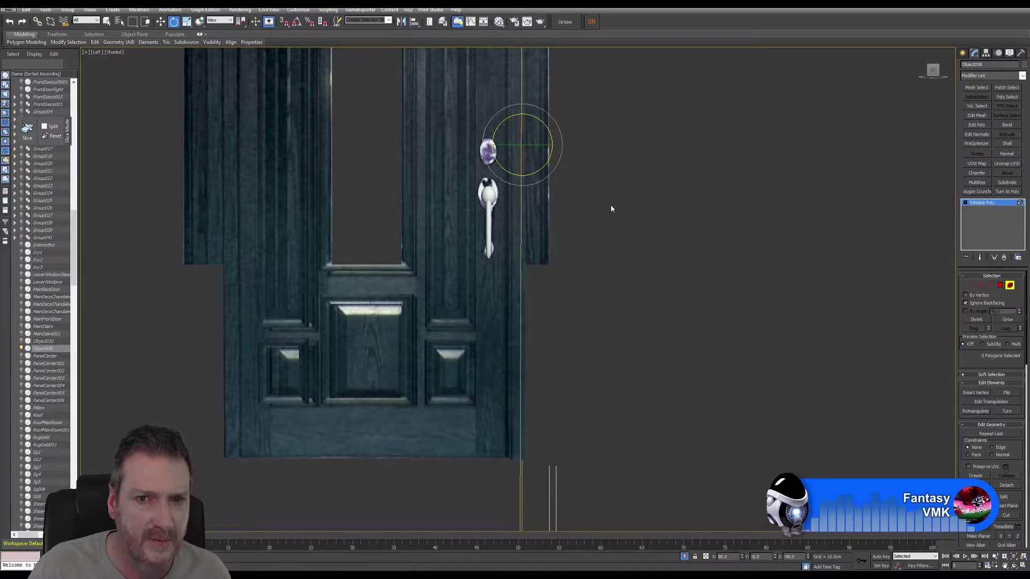
middle_drag(612, 209, 586, 258)
scroll(639, 348, down, 3)
click(161, 21)
Frame the door in the Left view and nudge the slice plane along X
scroll(559, 260, up, 5)
middle_drag(479, 101, 497, 276)
middle_drag(486, 137, 486, 223)
middle_drag(481, 344, 476, 202)
drag(523, 438, 507, 439)
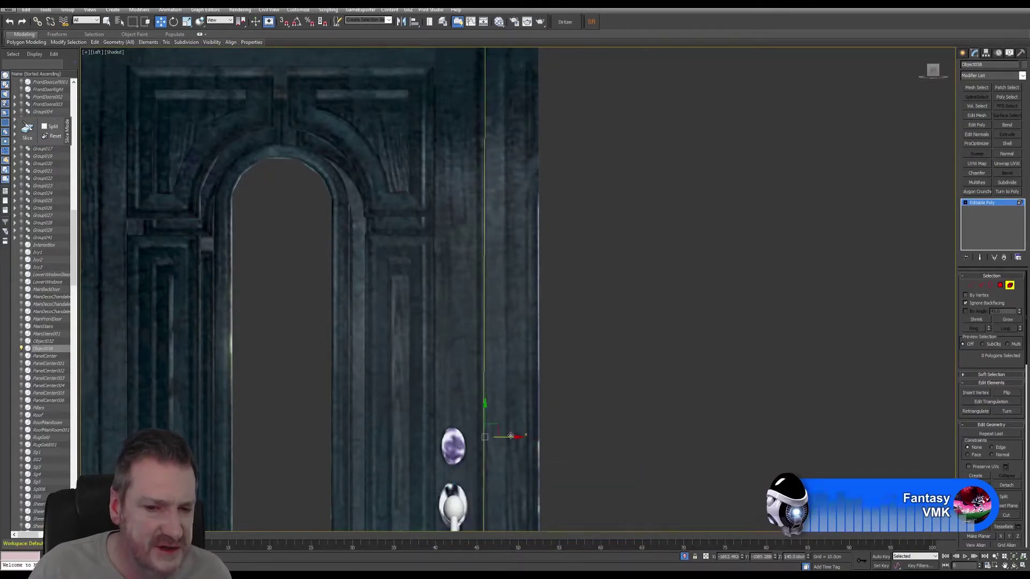
drag(510, 436, 502, 437)
middle_drag(512, 435, 492, 78)
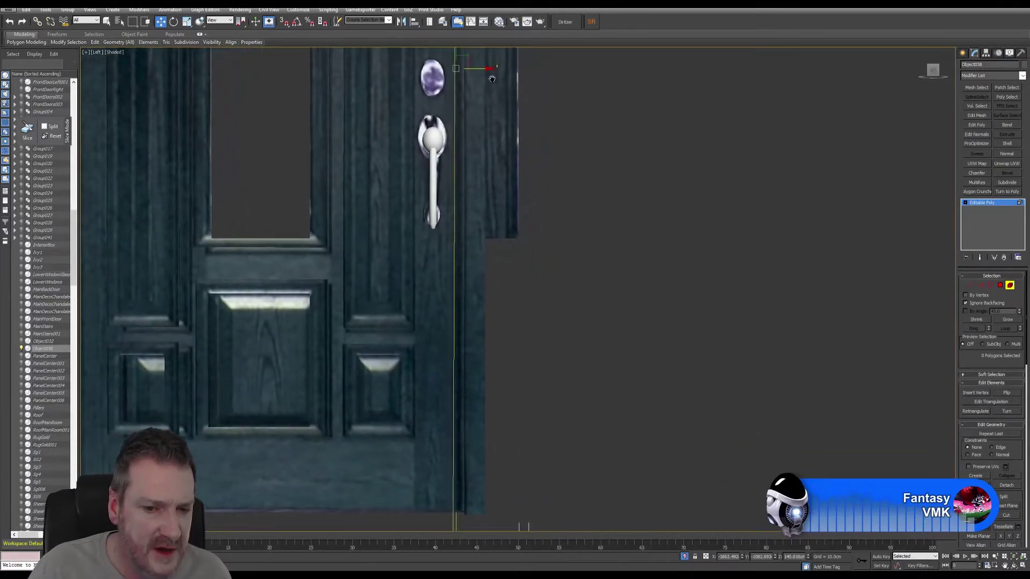
drag(476, 69, 480, 69)
scroll(537, 162, down, 6)
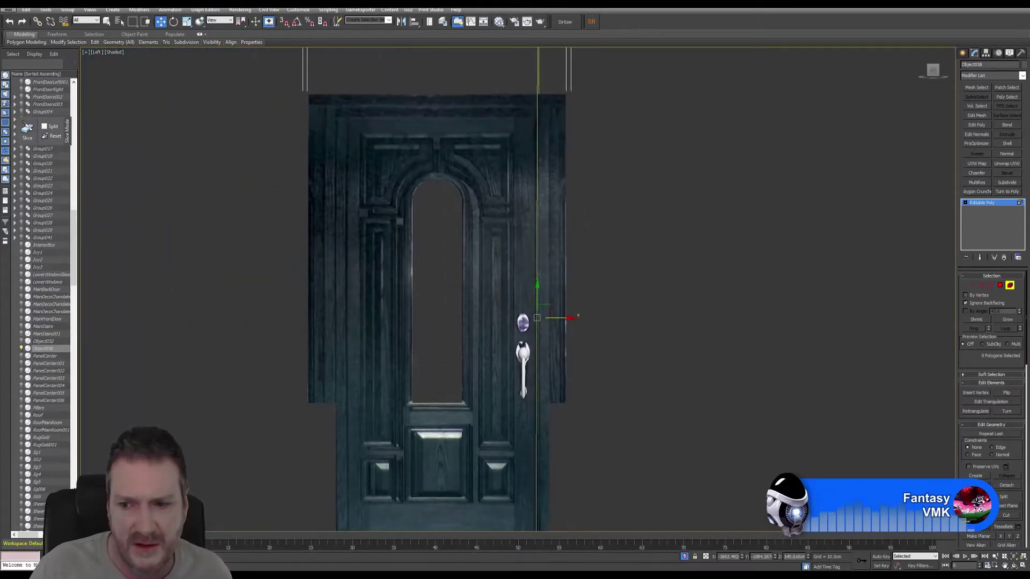
Move the slice plane to the door's left edge, apply Slice and turn Slice Plane off
middle_drag(580, 283, 615, 271)
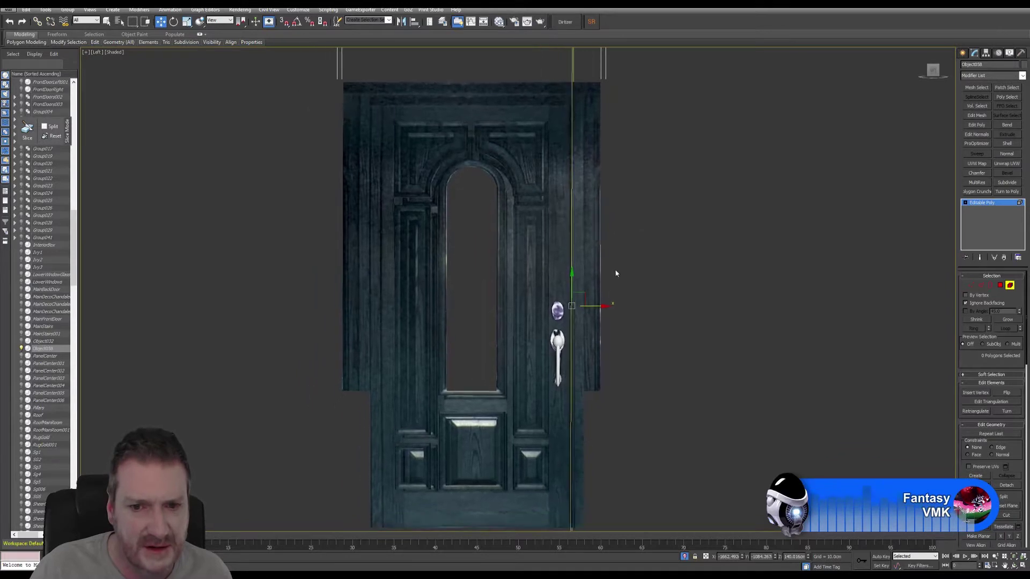
drag(593, 307, 404, 294)
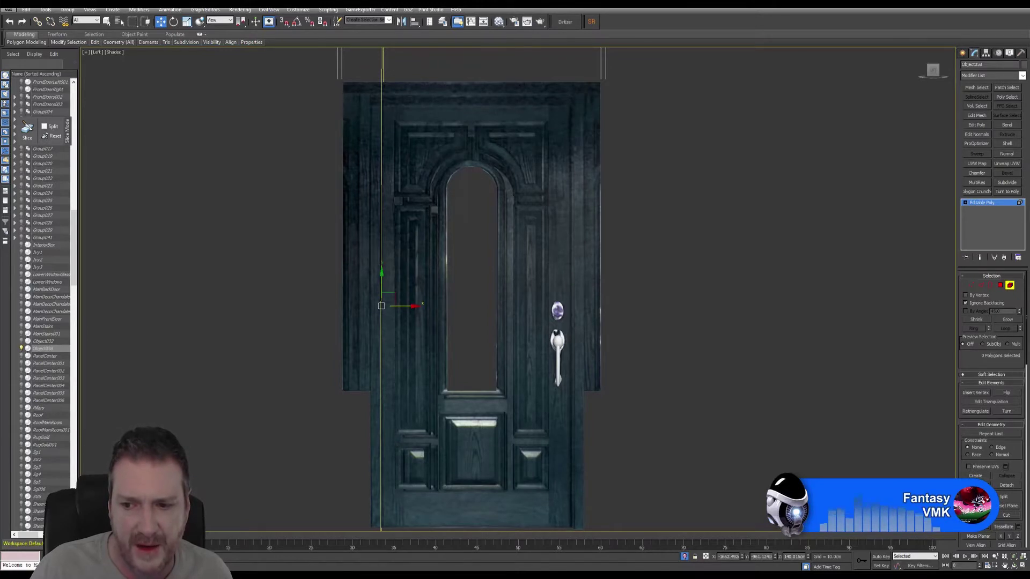
click(976, 497)
click(1000, 285)
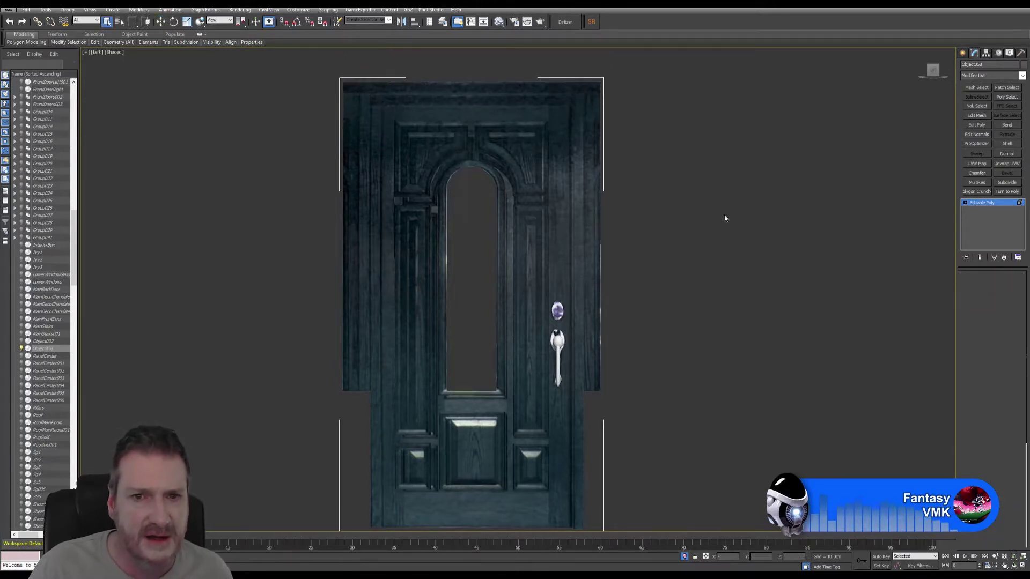
In Polygon mode, select seven side polygons, then deselect the top-frame one, leaving six strips
key(4)
scroll(681, 158, down, 2)
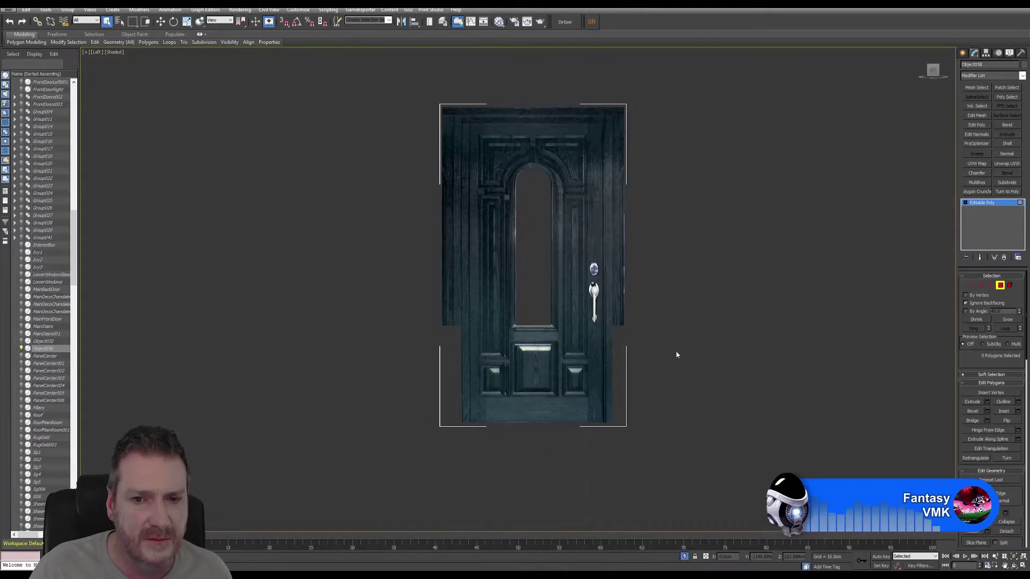
drag(711, 88, 610, 470)
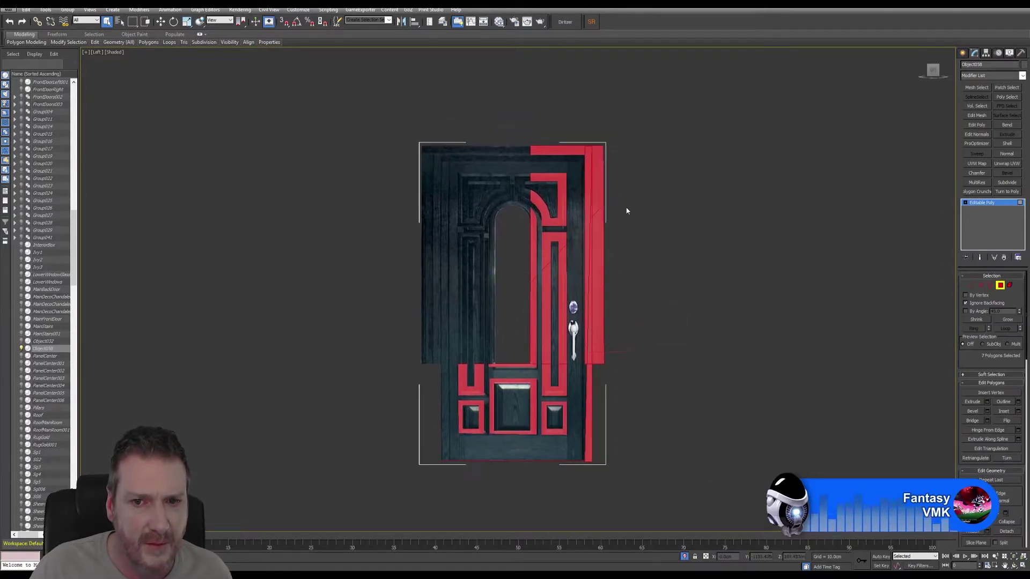
scroll(614, 193, up, 3)
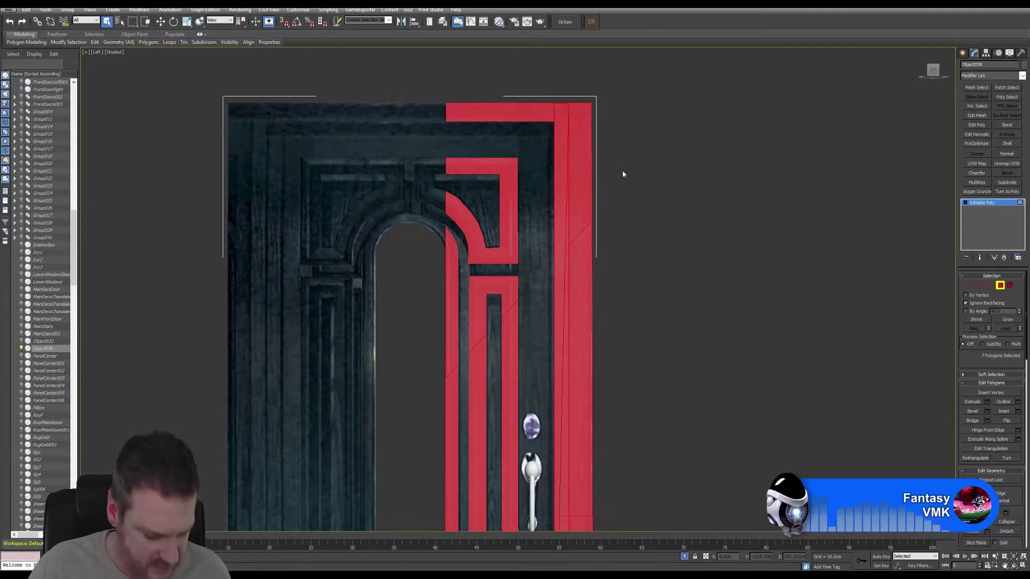
alt+click(504, 220)
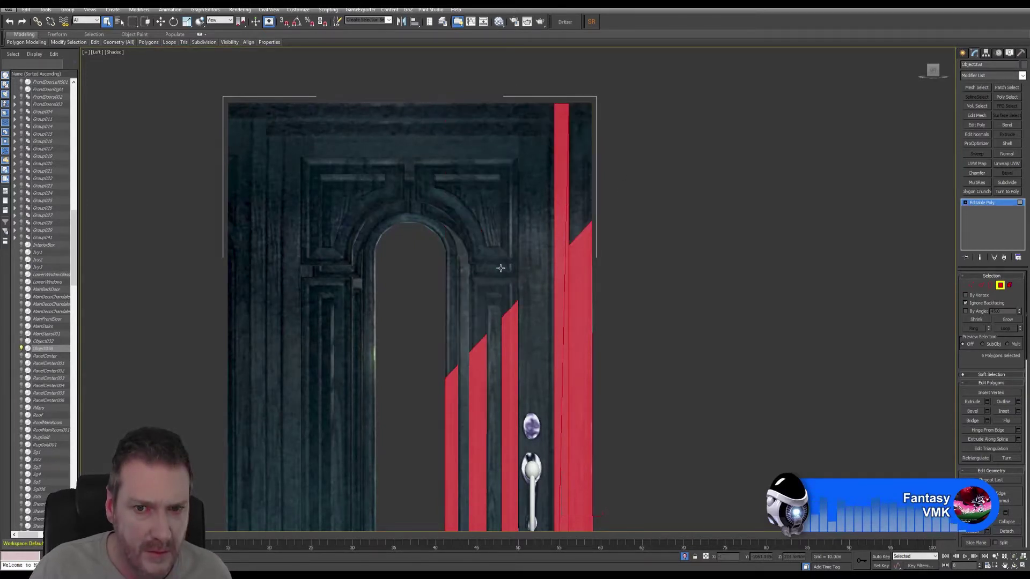
middle_drag(632, 277, 631, 247)
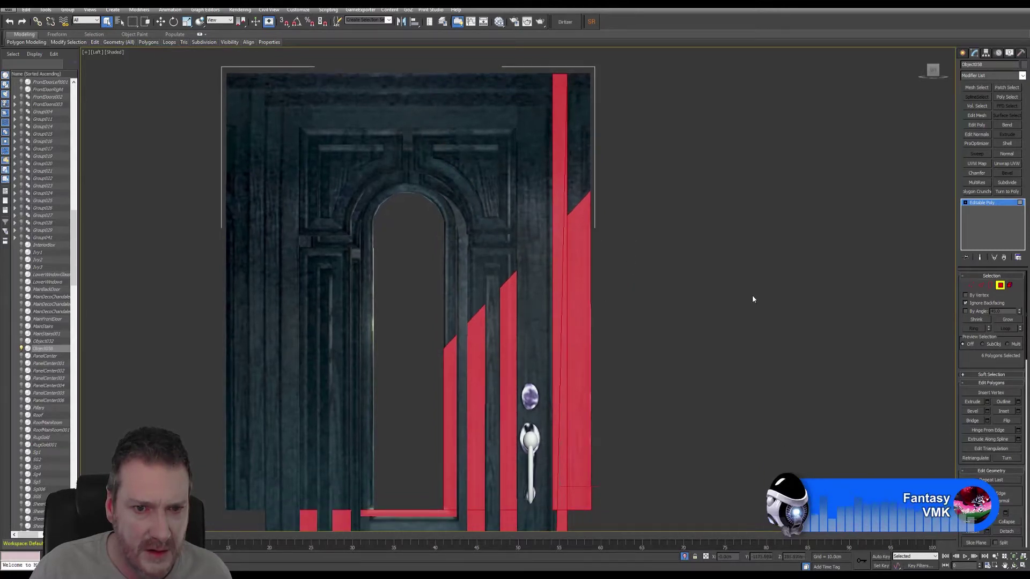
scroll(752, 297, down, 2)
middle_drag(701, 377, 680, 150)
middle_drag(683, 276, 689, 408)
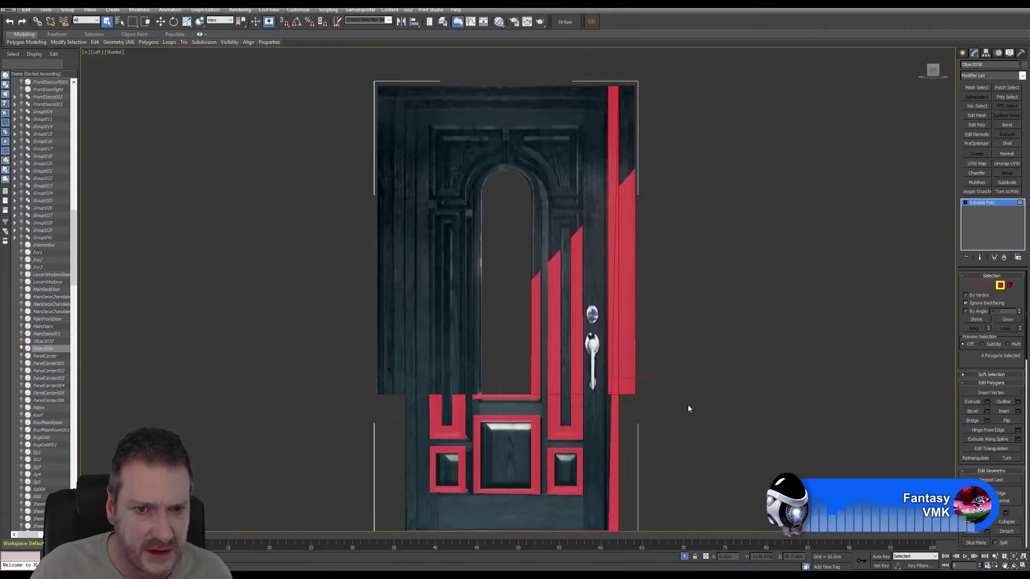
scroll(671, 351, down, 2)
scroll(618, 391, up, 2)
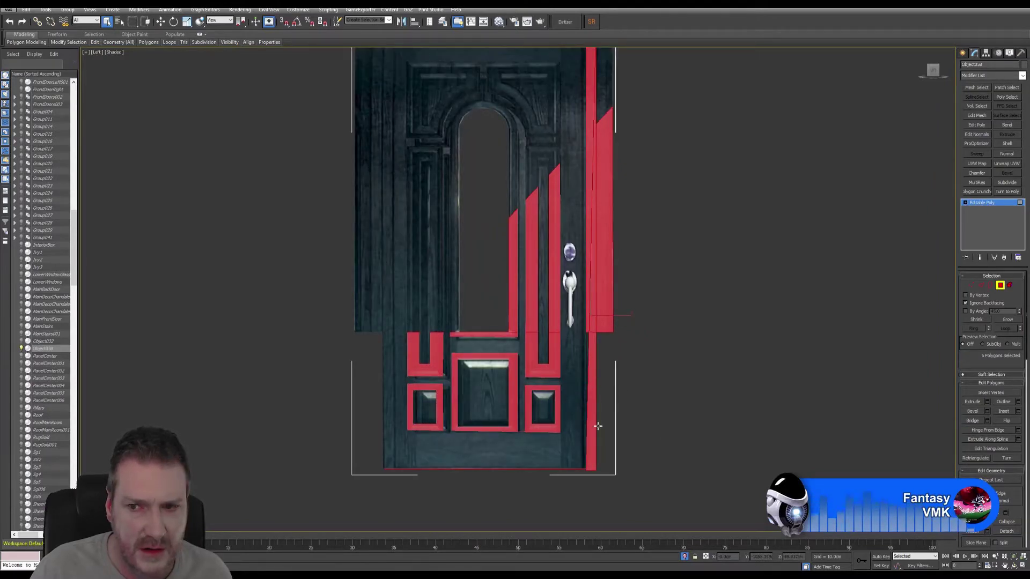
In Edge mode, crossing-select the 23 edges along the door's right side, then exit Edge mode
click(982, 286)
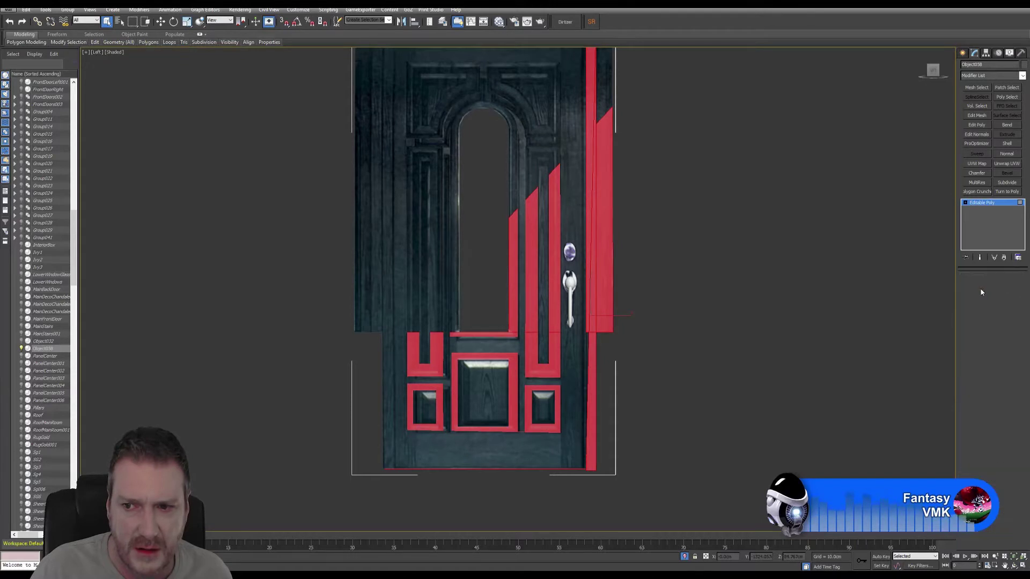
middle_drag(702, 255, 682, 329)
scroll(671, 317, down, 2)
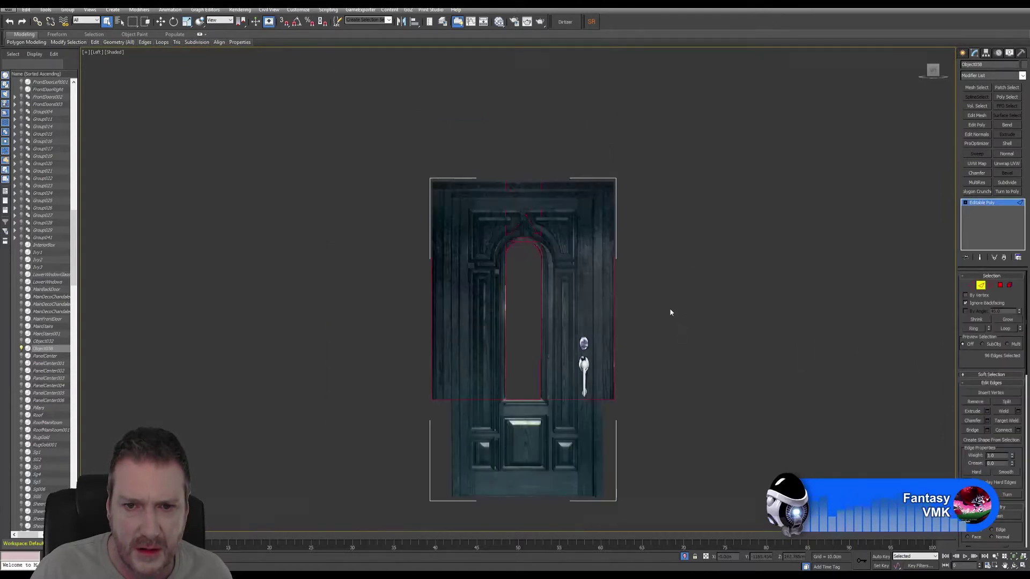
drag(603, 509, 599, 511)
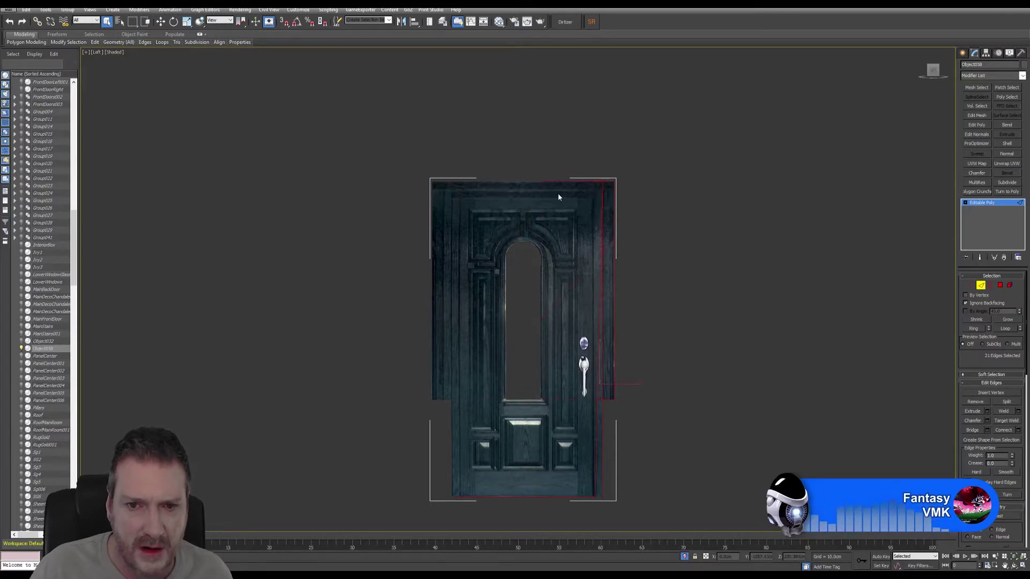
scroll(591, 373, up, 2)
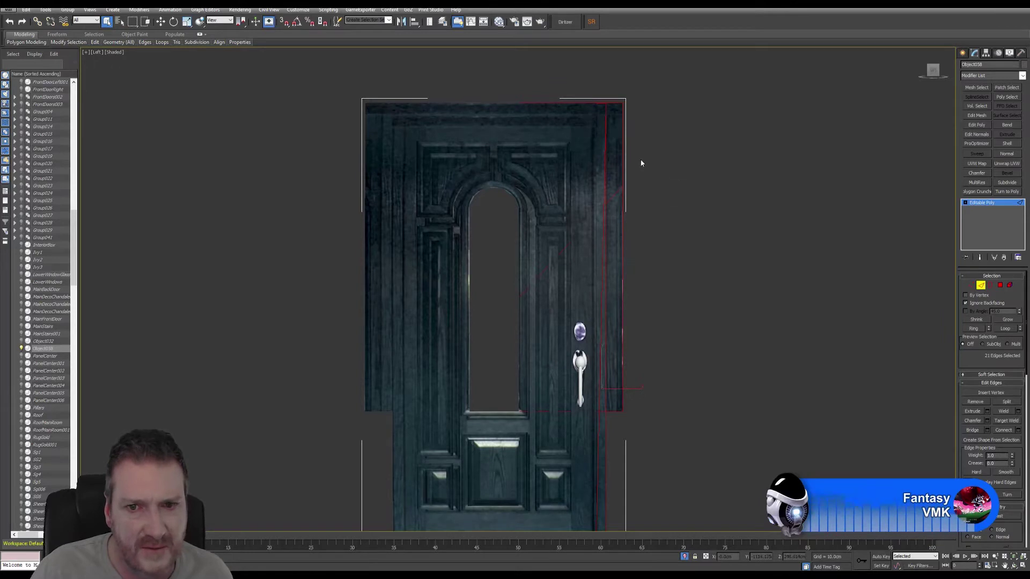
scroll(638, 163, up, 2)
middle_drag(648, 175, 639, 43)
scroll(646, 159, down, 1)
middle_drag(647, 161, 623, 264)
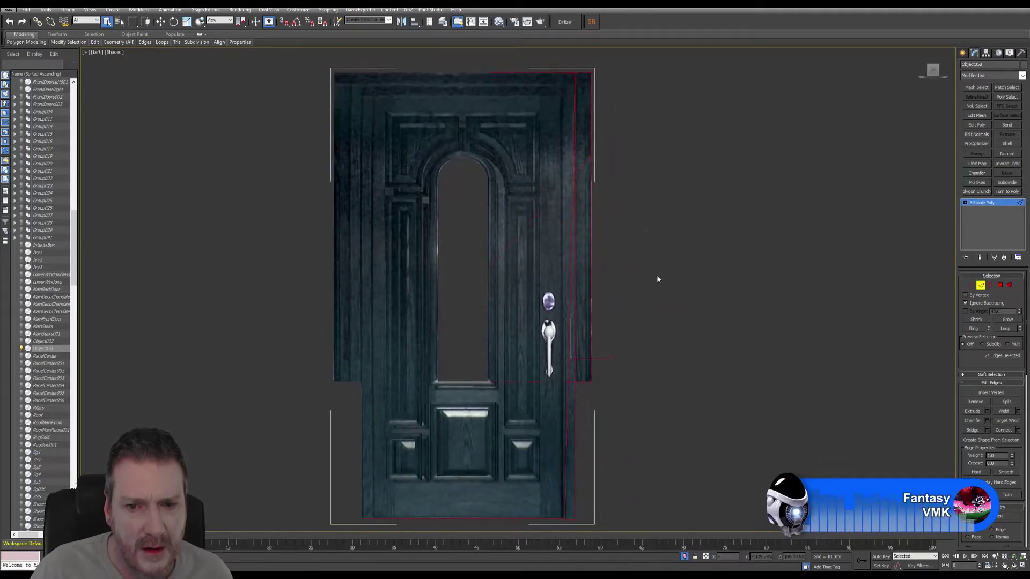
click(980, 285)
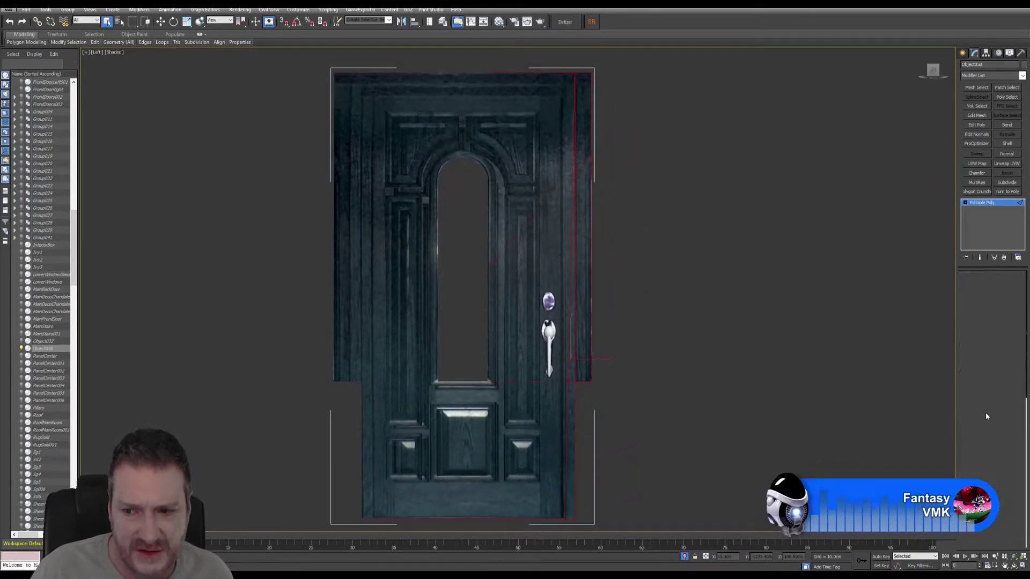
QuickSlice the door vertically from its bottom edge to its top edge
click(976, 473)
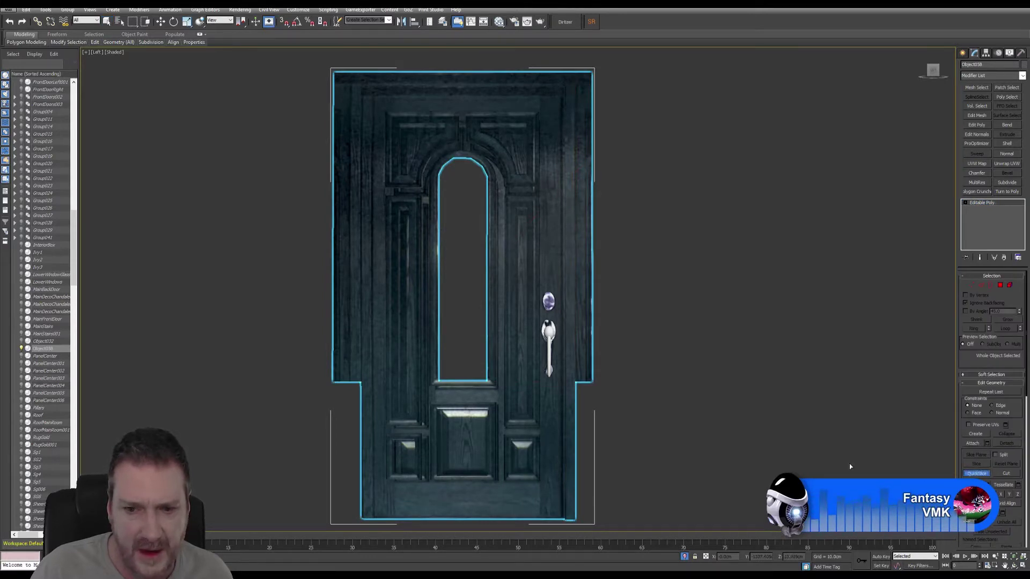
click(563, 68)
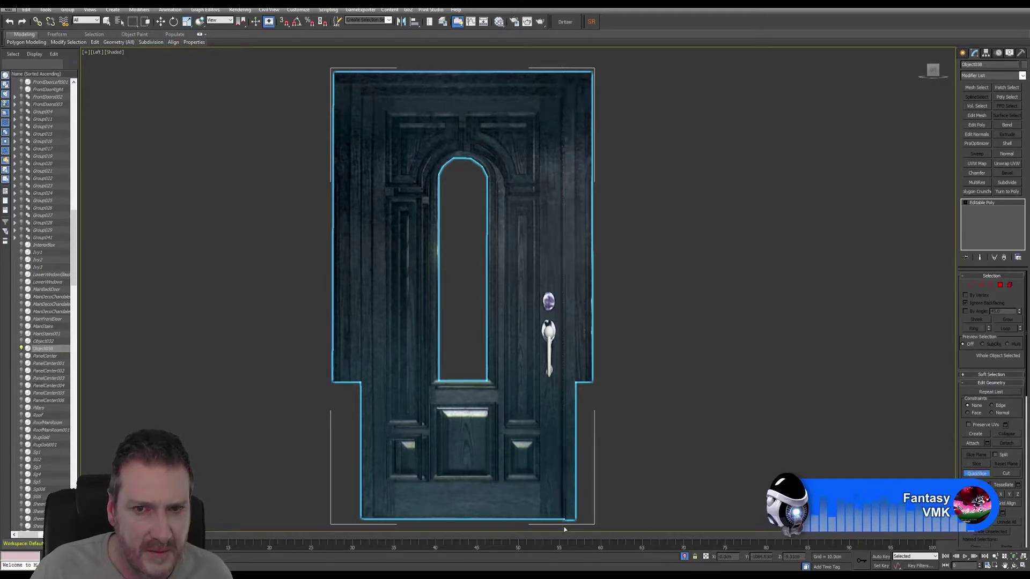
click(372, 523)
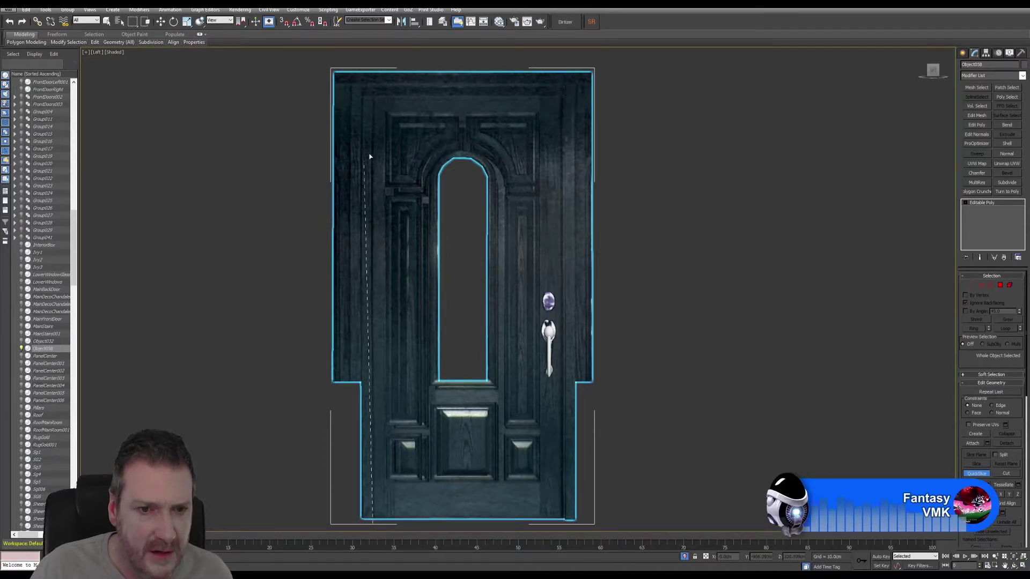
click(375, 65)
click(979, 472)
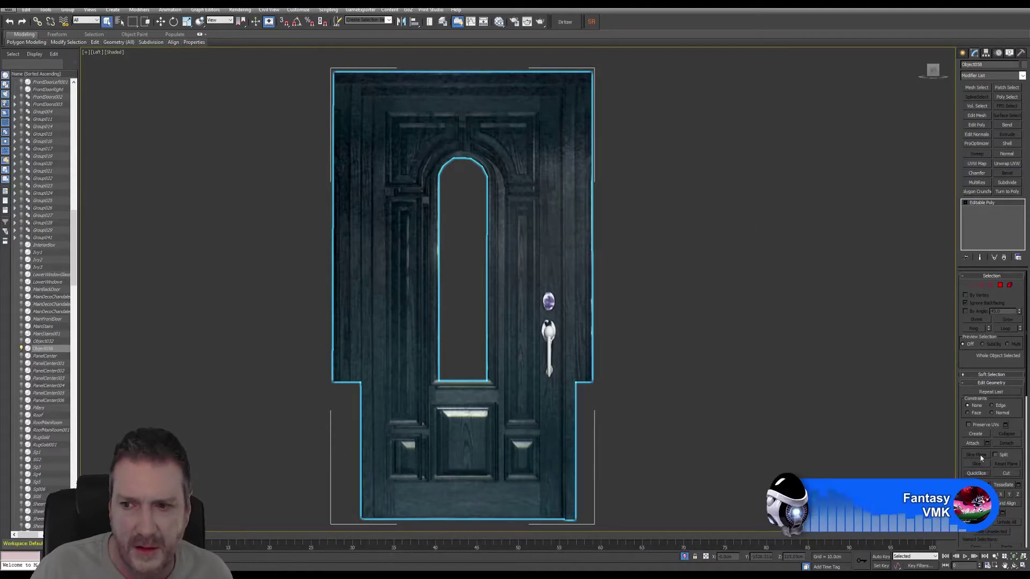
In Polygon mode, clear the selection and marquee-select the narrow face strip on the right edge
click(1000, 285)
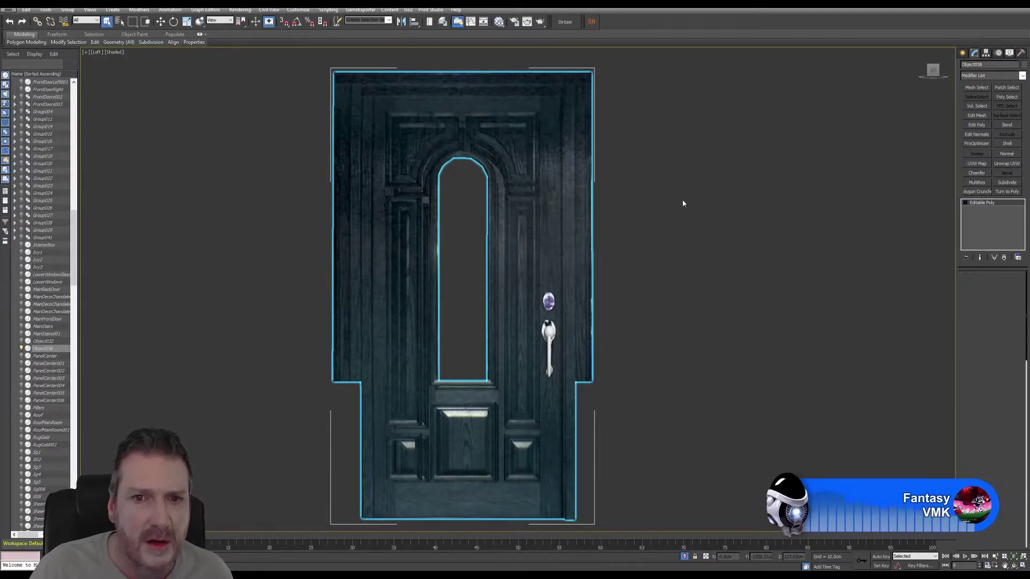
middle_drag(681, 195, 641, 197)
click(640, 194)
middle_drag(635, 134, 621, 149)
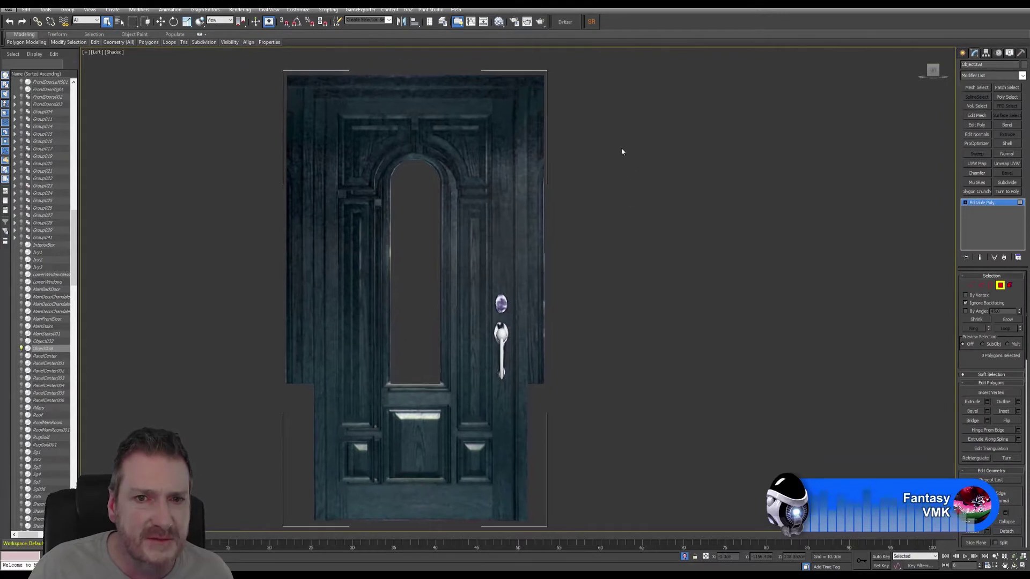
drag(642, 67, 519, 537)
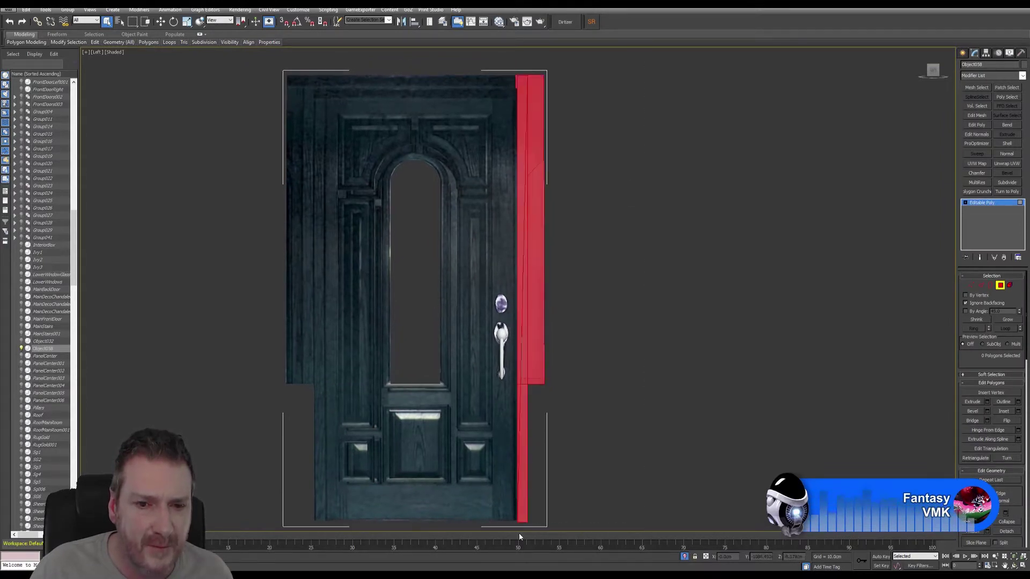
Delete the right-edge face strip, then select and delete the left-edge strip
key(Delete)
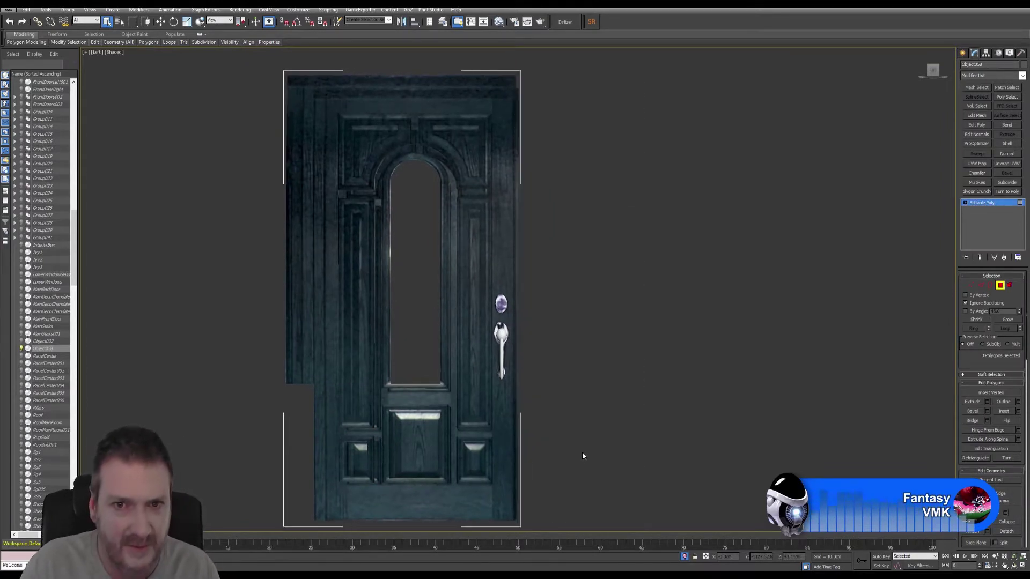
middle_drag(619, 354, 644, 358)
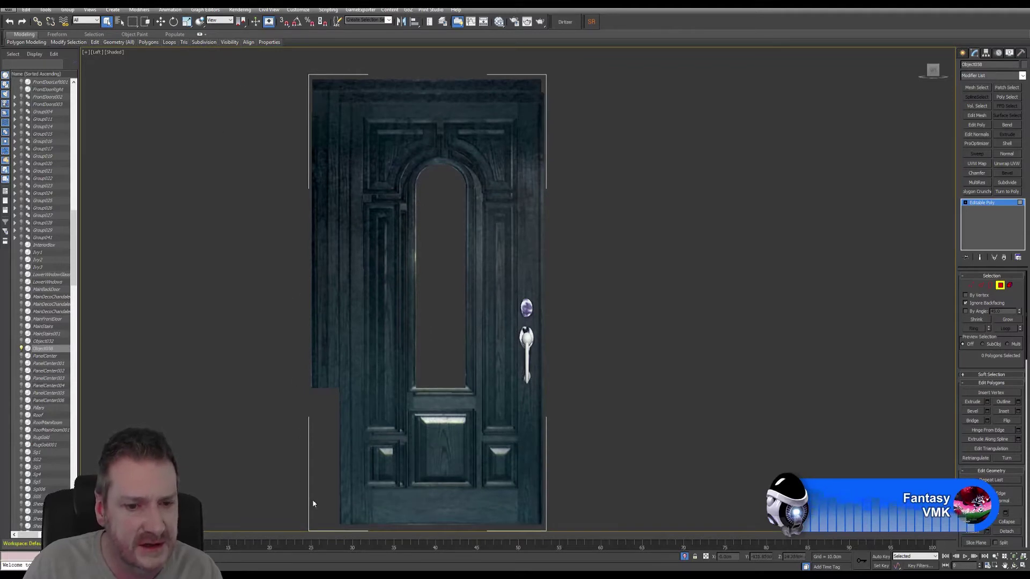
drag(346, 539, 346, 540)
key(Delete)
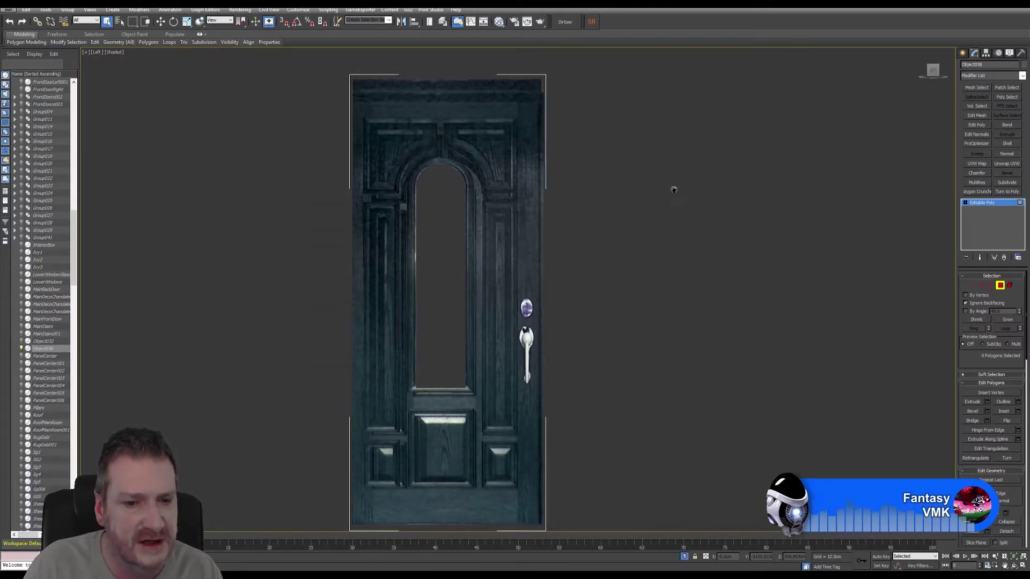
middle_drag(674, 190, 665, 166)
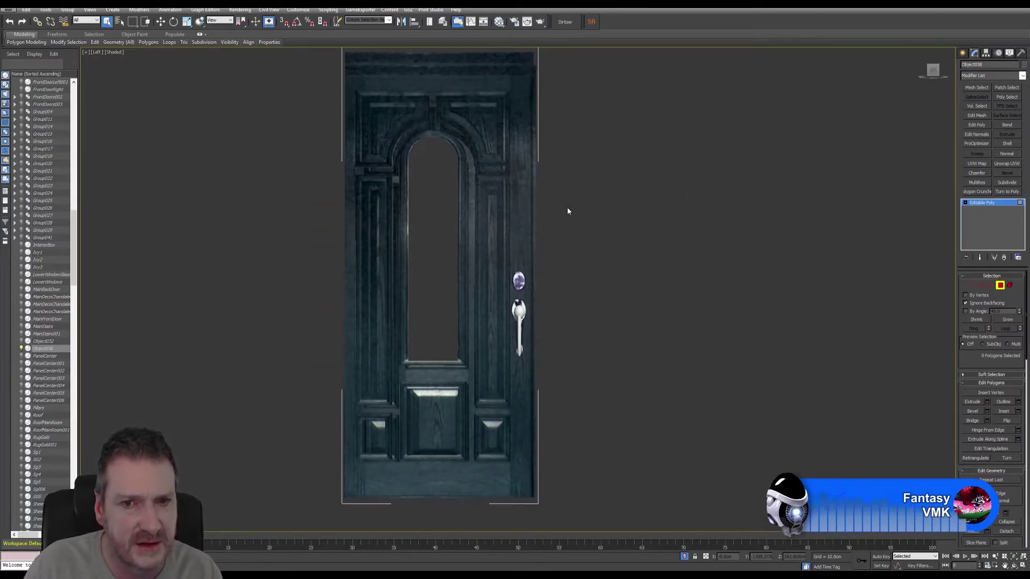
middle_drag(568, 211, 578, 299)
scroll(530, 140, up, 5)
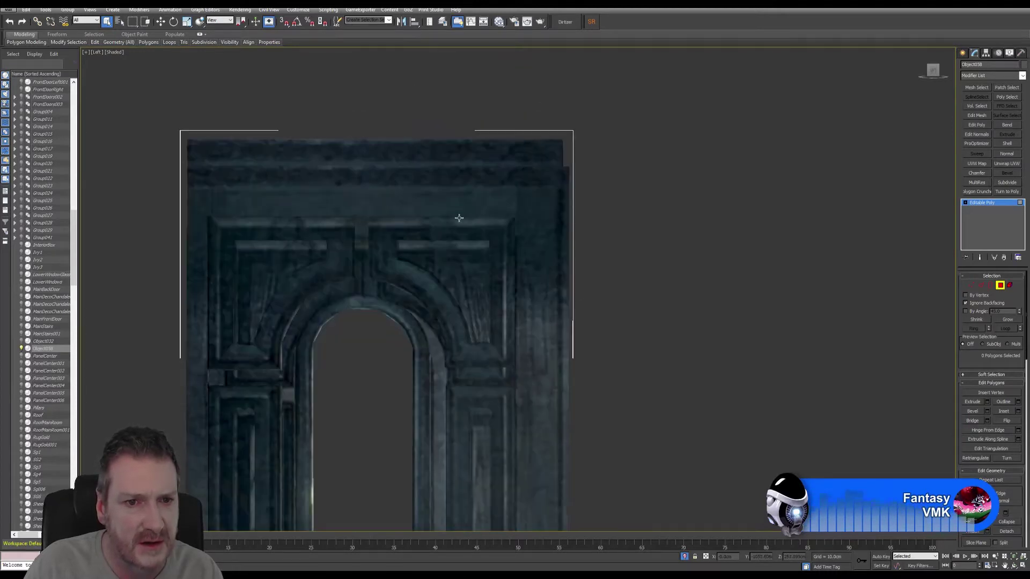
middle_drag(458, 217, 529, 212)
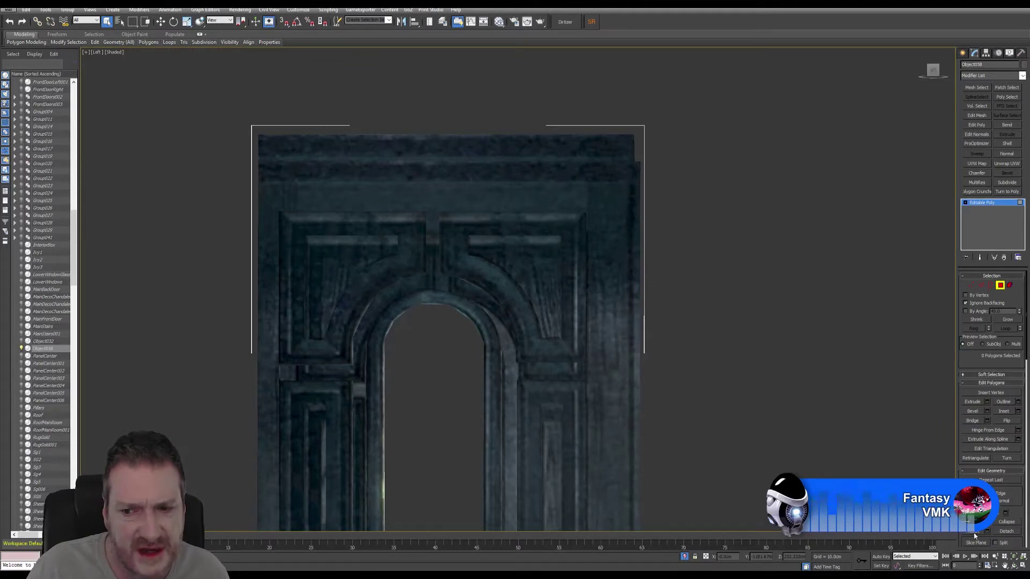
scroll(987, 531, down, 2)
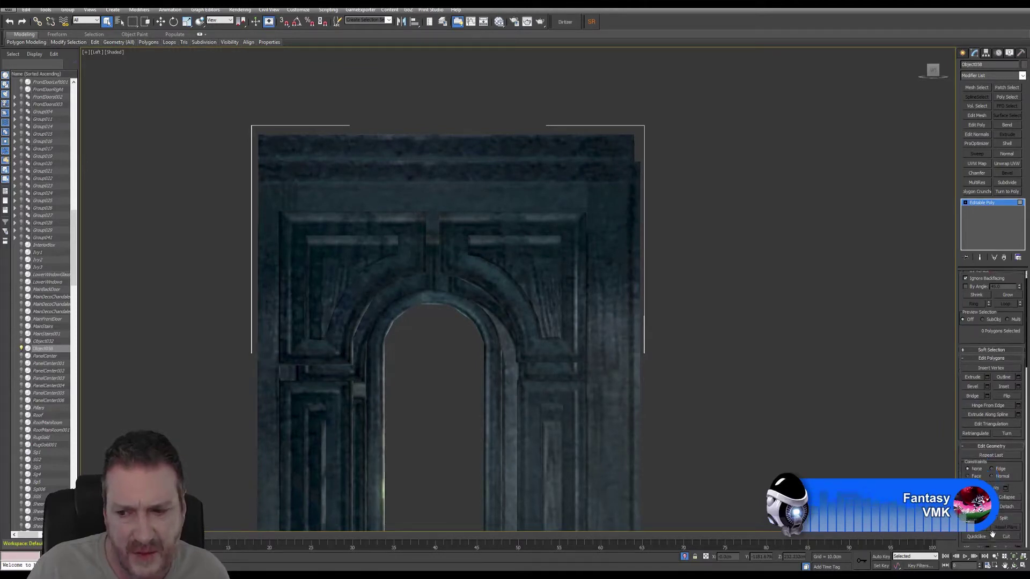
Cancel a QuickSlice, then test-select and clear the six faces across the door's top
click(981, 538)
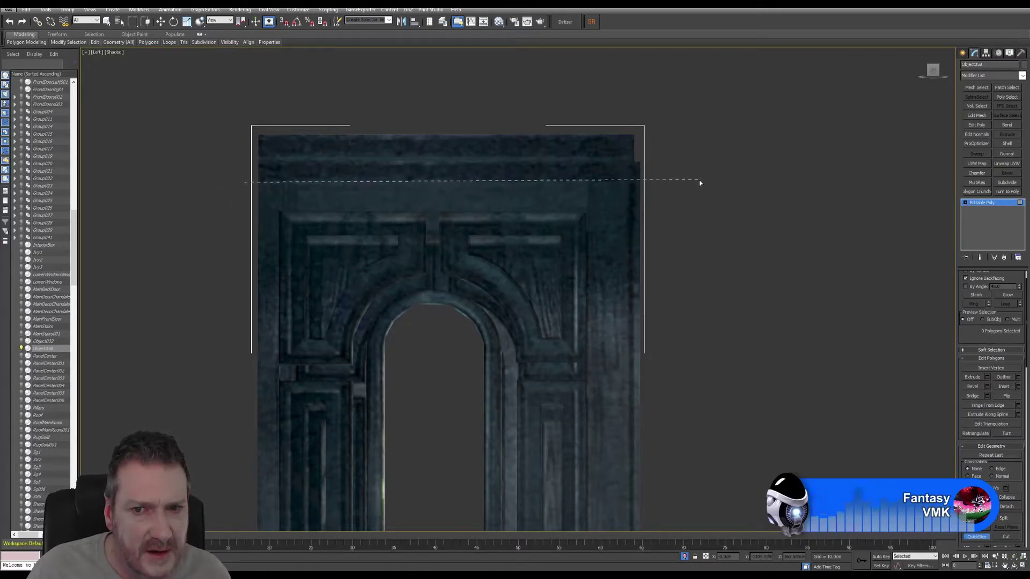
click(979, 536)
scroll(997, 375, up, 2)
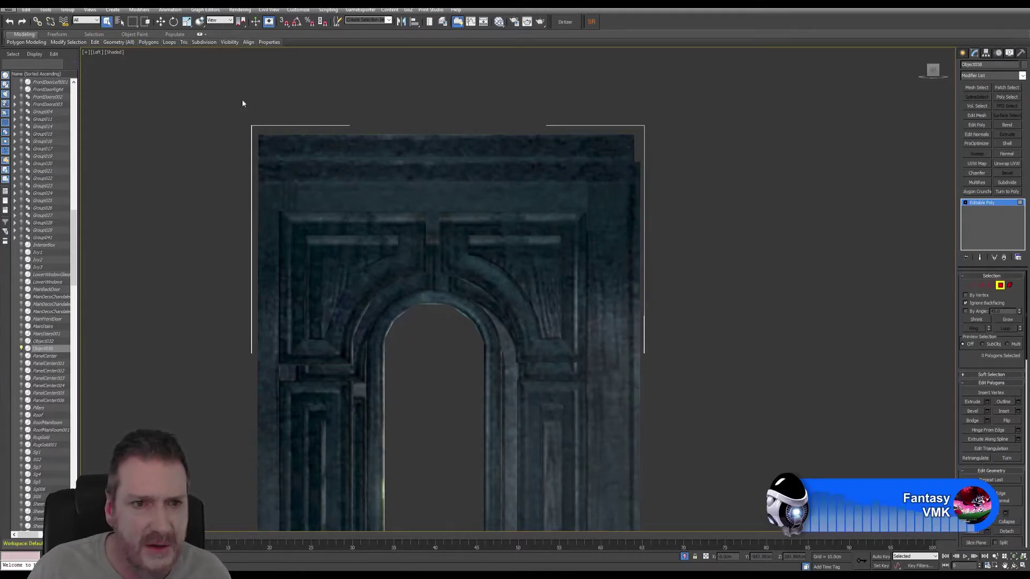
drag(680, 177, 720, 174)
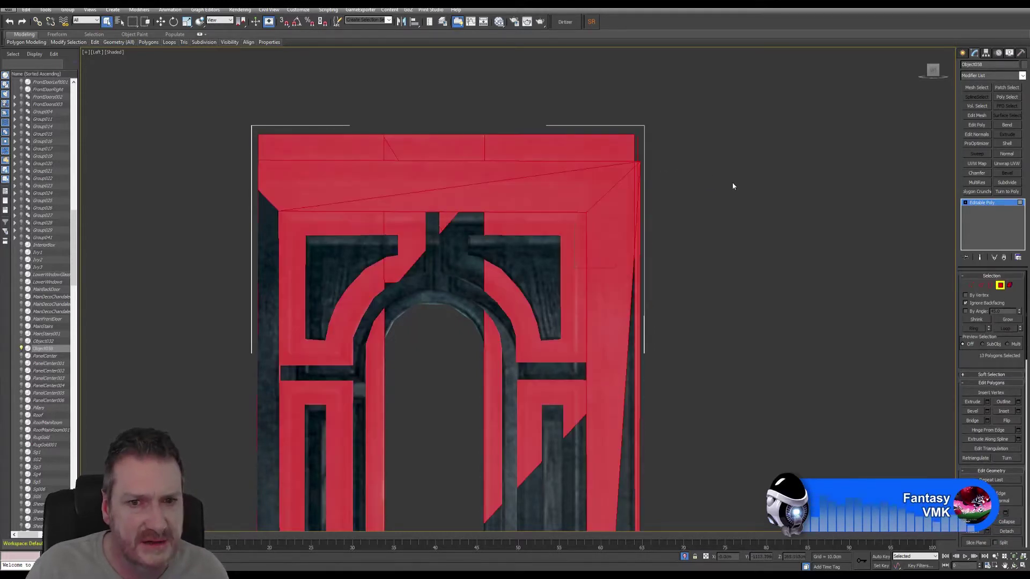
key(F2)
mouse_move(242, 106)
mouse_down()
mouse_move(699, 140)
mouse_move(724, 154)
mouse_up()
click(708, 201)
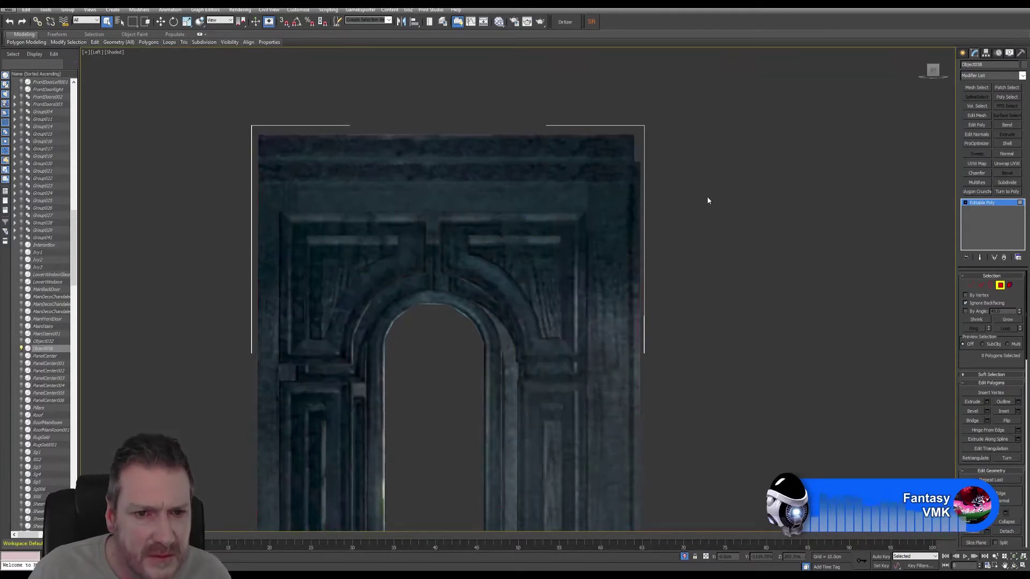
click(999, 286)
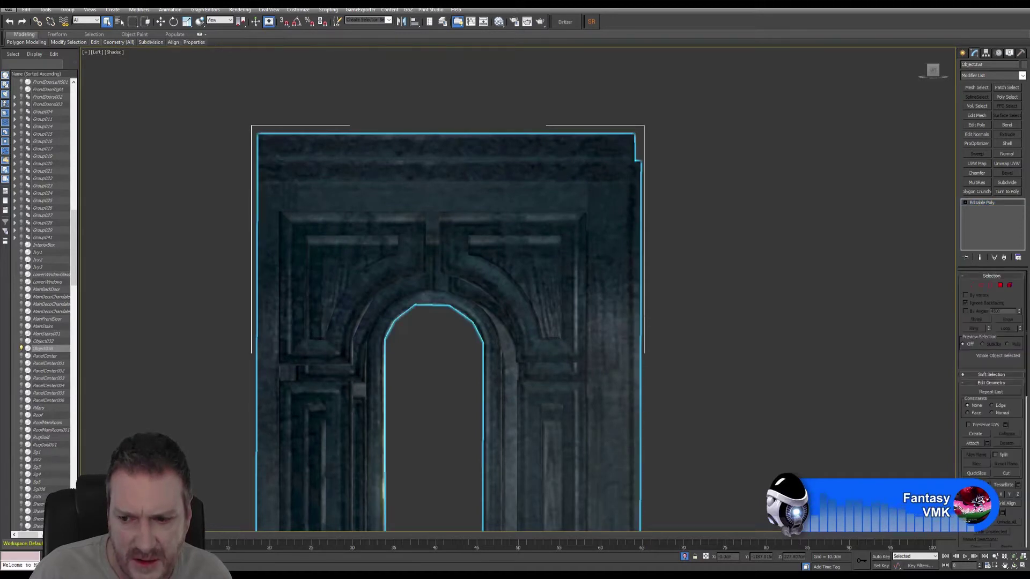
Place one QuickSlice point, turn QuickSlice off, and enter Polygon mode with nothing selected
click(975, 473)
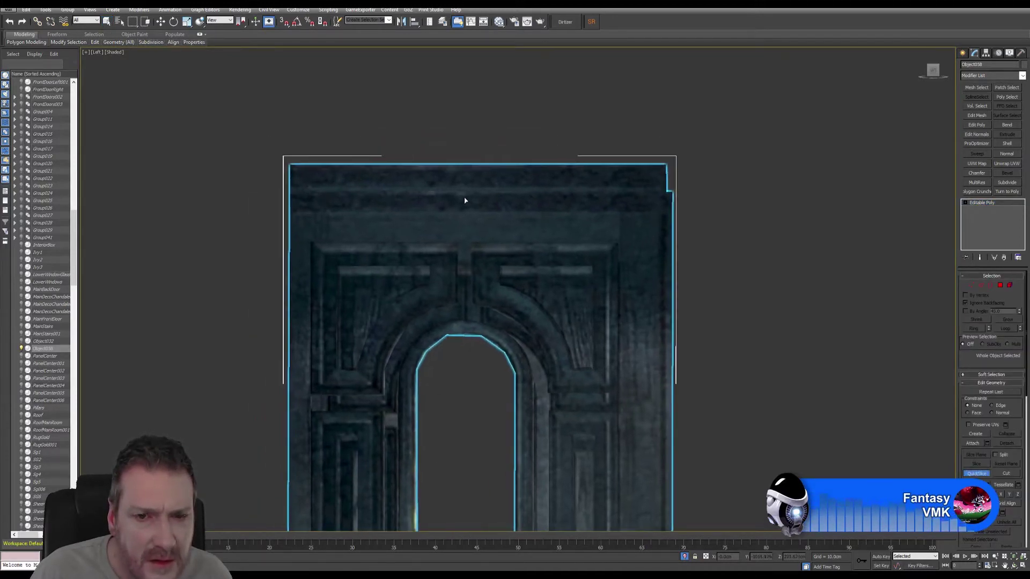
scroll(465, 214, up, 10)
scroll(486, 183, down, 3)
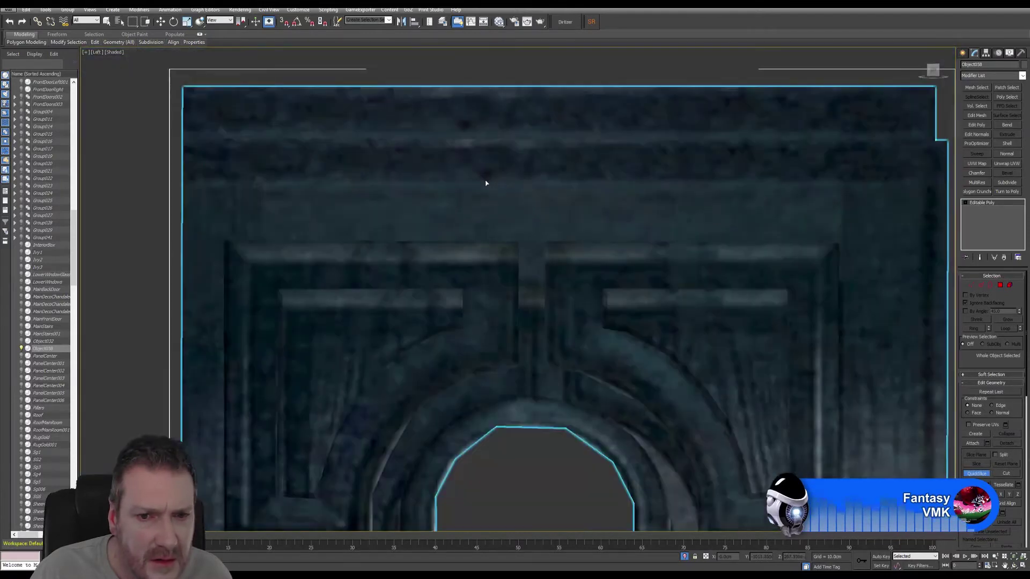
scroll(843, 209, down, 2)
middle_drag(845, 209, 668, 219)
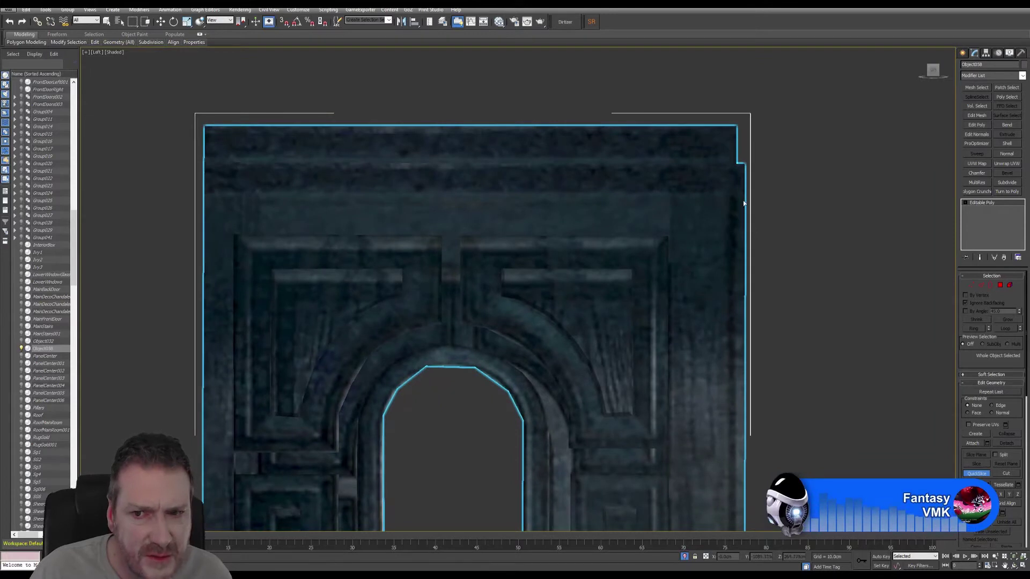
click(185, 193)
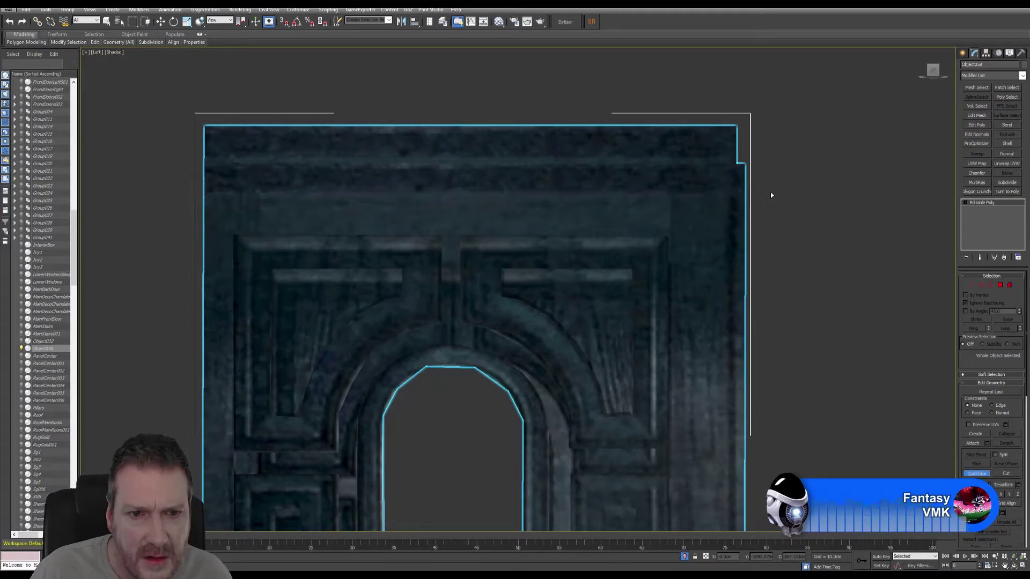
click(999, 285)
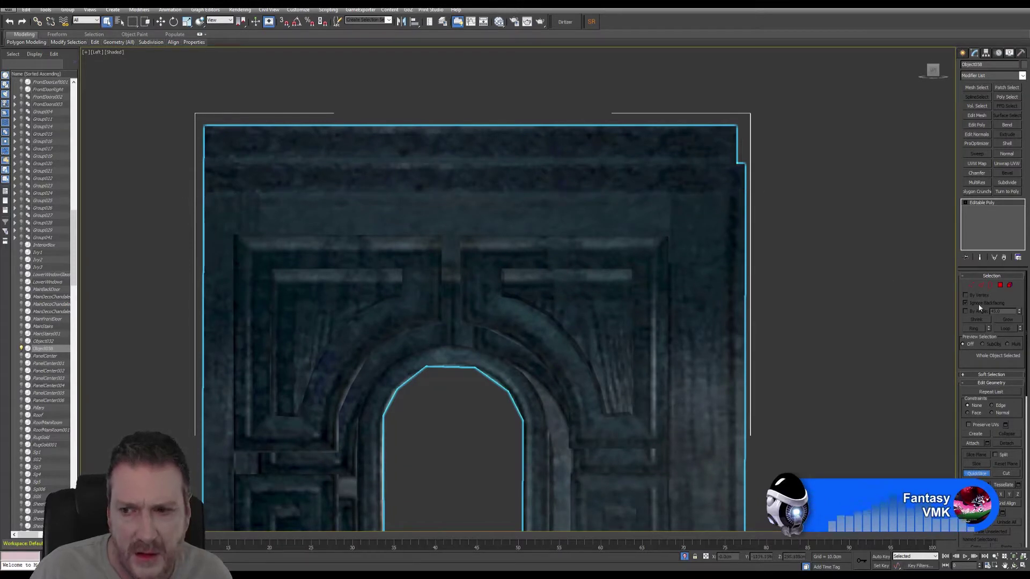
click(1000, 285)
click(178, 89)
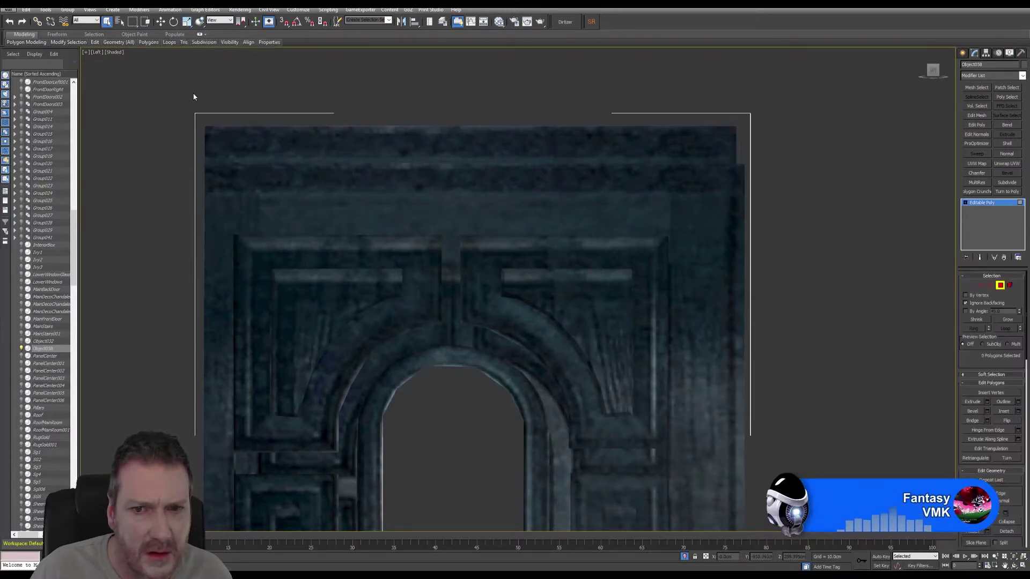
Marquee-select the door's top-band polygons, then drop them and reframe the whole door
drag(194, 96, 790, 173)
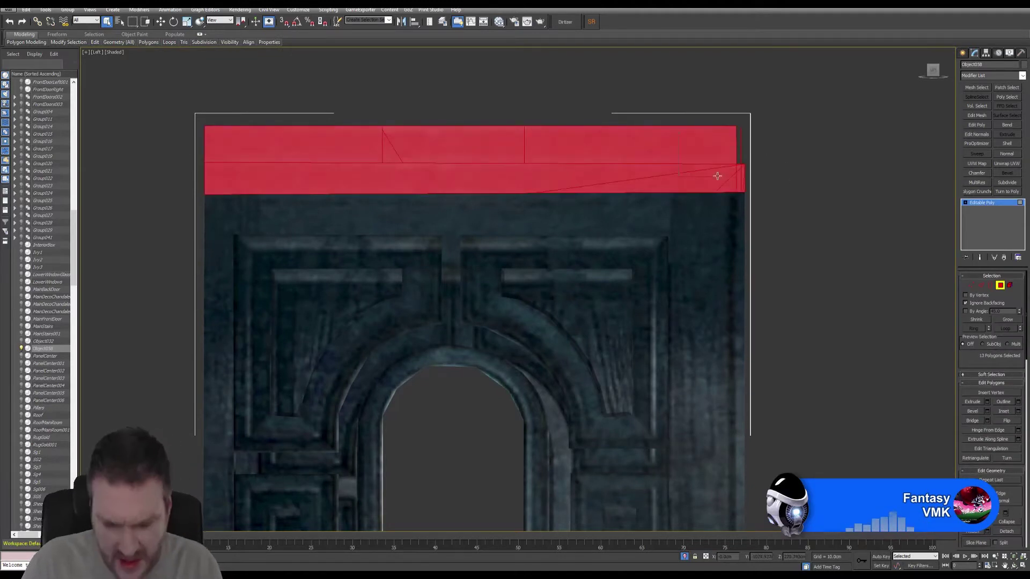
key(Delete)
middle_drag(695, 264, 683, 194)
scroll(691, 198, down, 5)
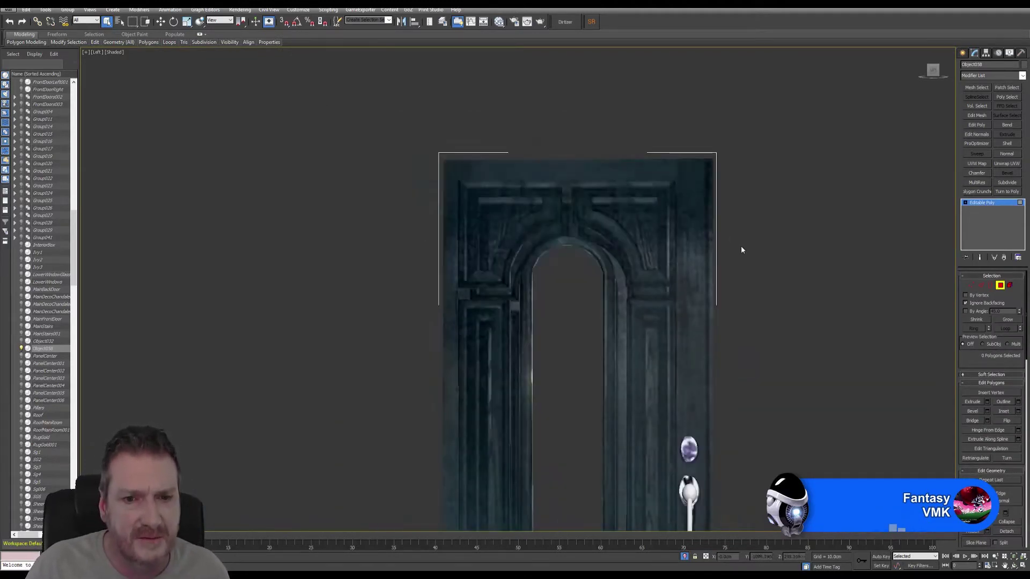
middle_drag(741, 250, 678, 193)
scroll(677, 193, down, 3)
middle_drag(706, 278, 653, 236)
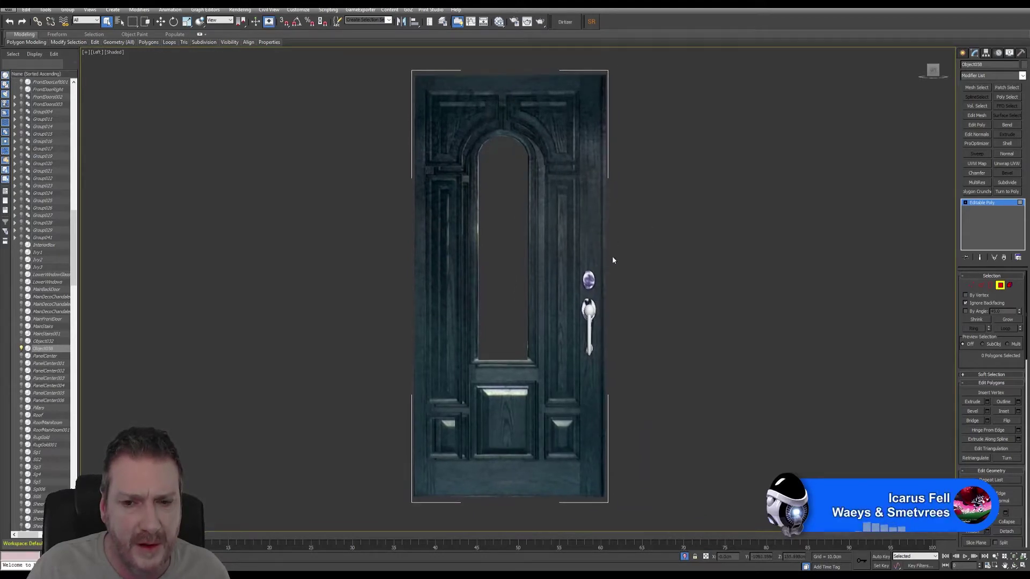
Toggle QuickSlice on and then off again with the door centred in view
scroll(617, 234, up, 4)
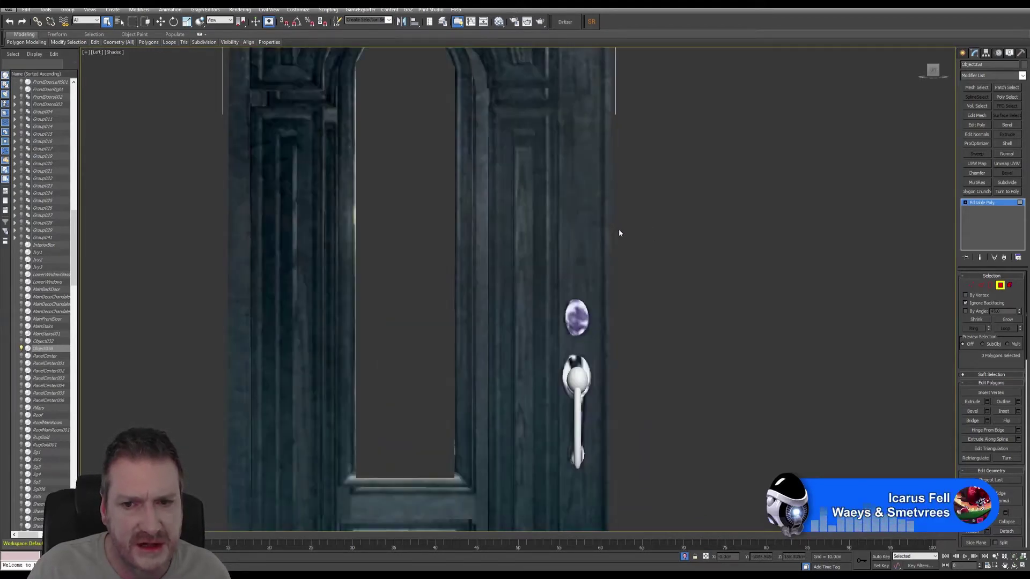
middle_drag(602, 157, 554, 373)
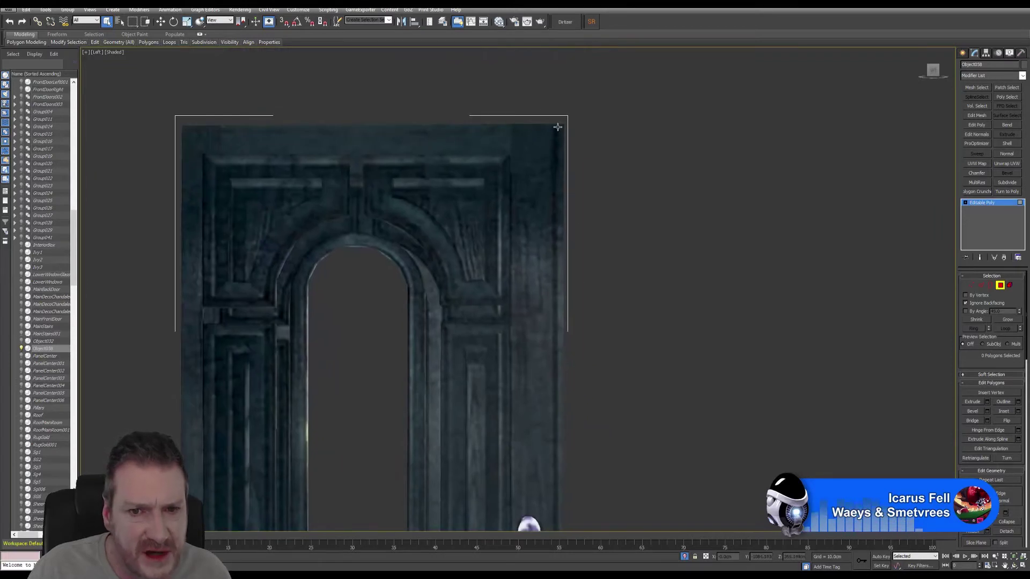
scroll(550, 274, down, 2)
middle_drag(539, 295, 505, 185)
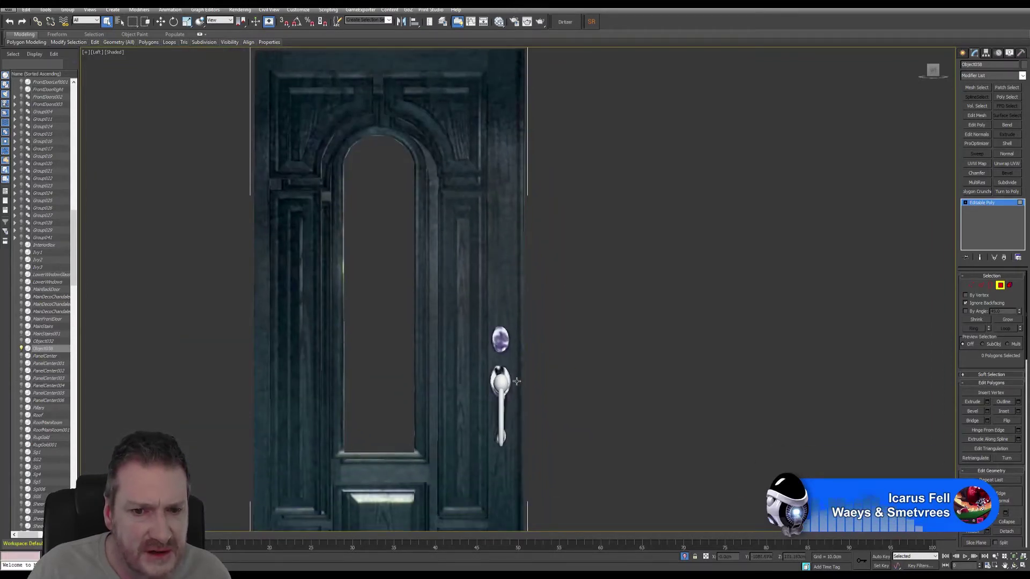
middle_drag(481, 336, 493, 258)
scroll(472, 242, down, 2)
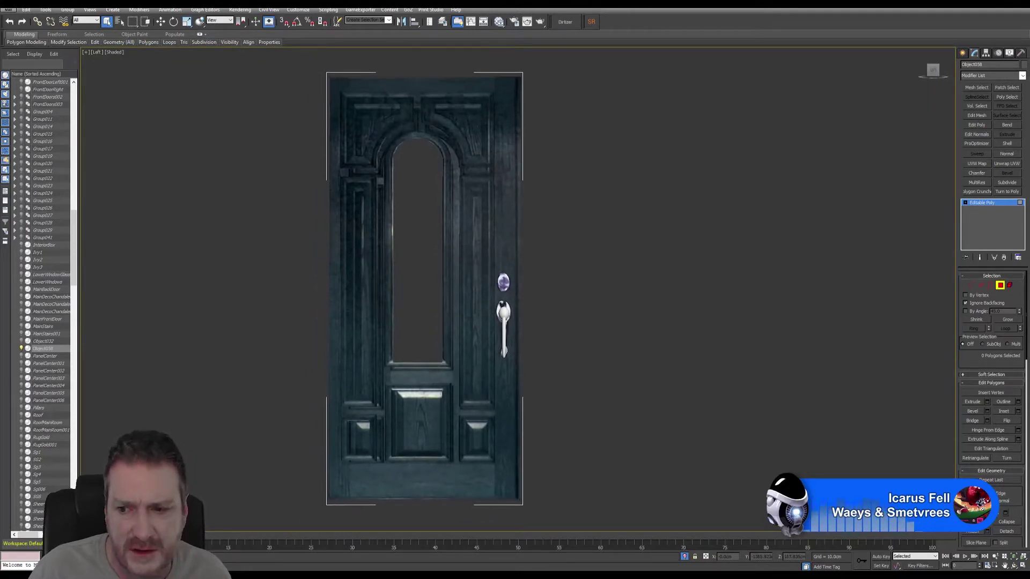
scroll(980, 537, down, 1)
click(977, 536)
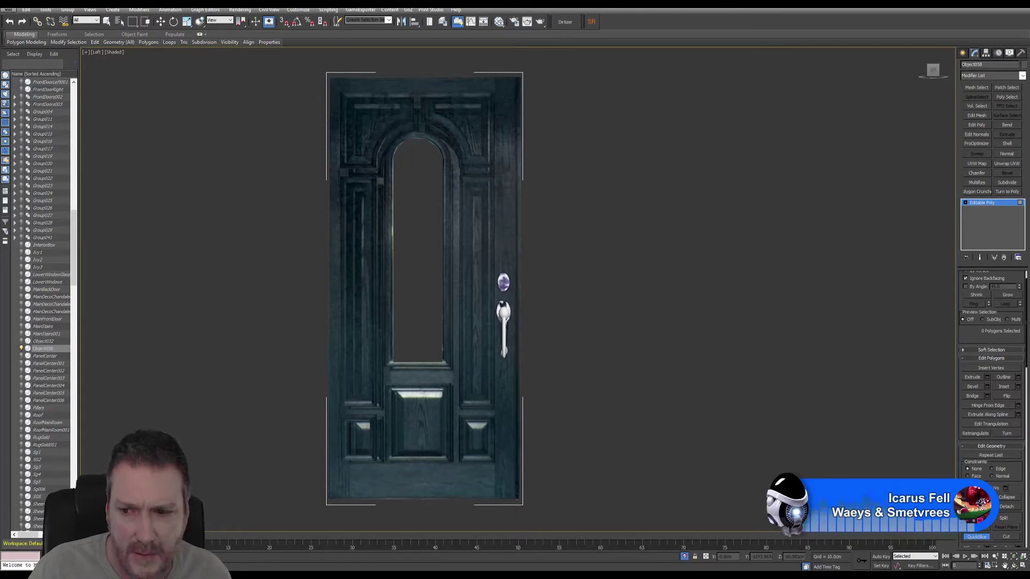
click(974, 539)
Marquee-select polygons along the door's right side
scroll(987, 335, up, 1)
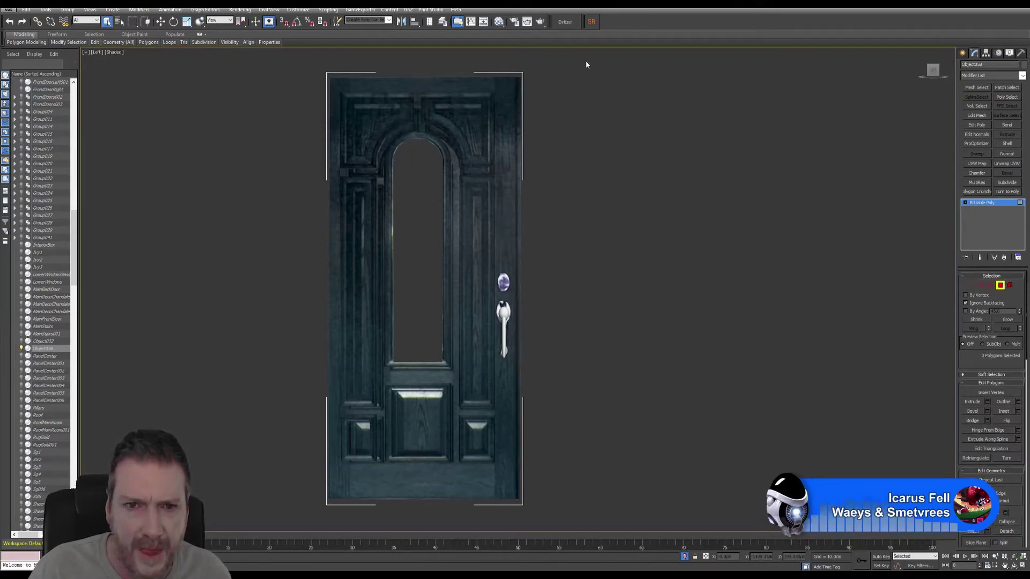
drag(585, 60, 522, 512)
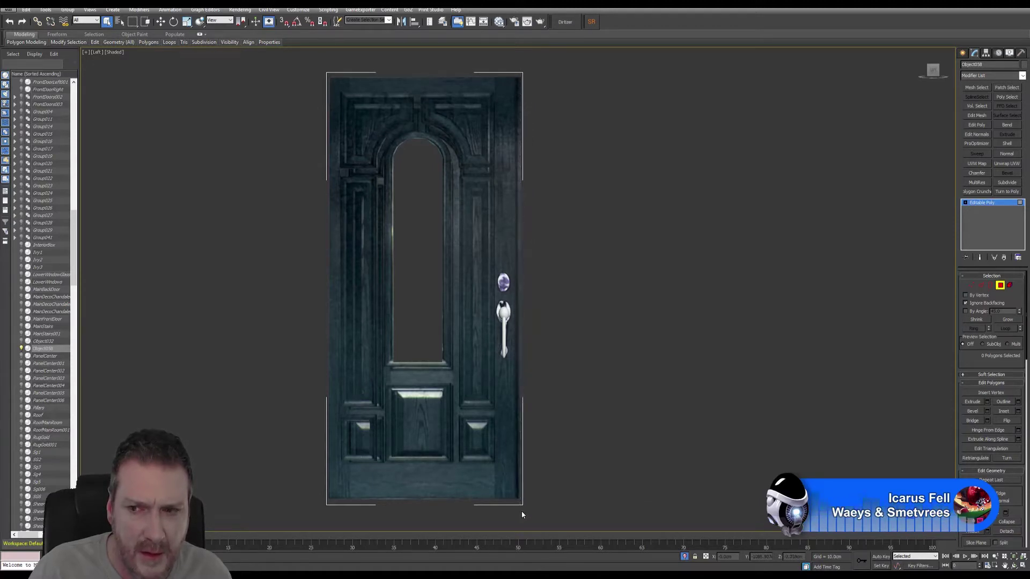
drag(517, 362, 517, 362)
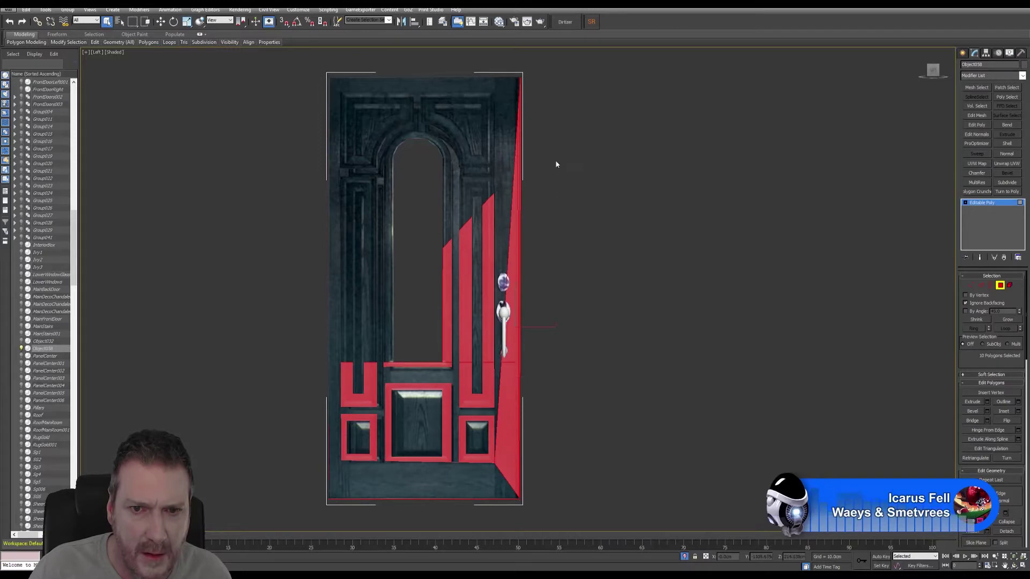
Clear the selection and marquee-select faces on the door's right edge
click(572, 73)
scroll(546, 98, up, 4)
scroll(542, 99, up, 2)
drag(526, 97, 466, 241)
middle_drag(517, 243, 540, 74)
scroll(560, 131, down, 2)
scroll(561, 138, down, 2)
middle_drag(596, 191, 597, 454)
scroll(542, 180, up, 2)
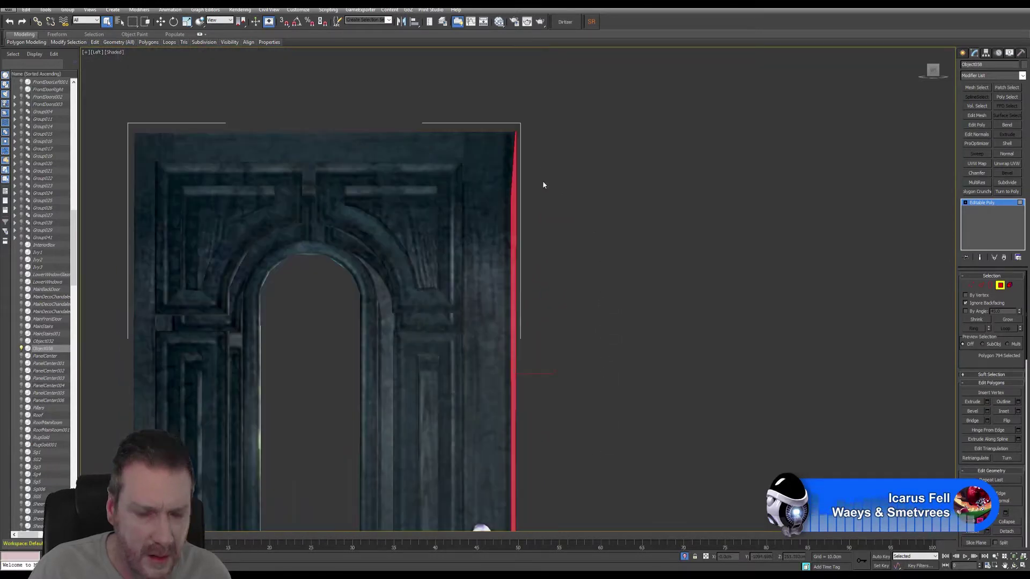
Extend the selection down the full right edge to the bottom-right corner faces
drag(566, 98, 511, 173)
middle_drag(585, 320, 587, 69)
middle_drag(561, 379, 577, 94)
drag(535, 257, 532, 258)
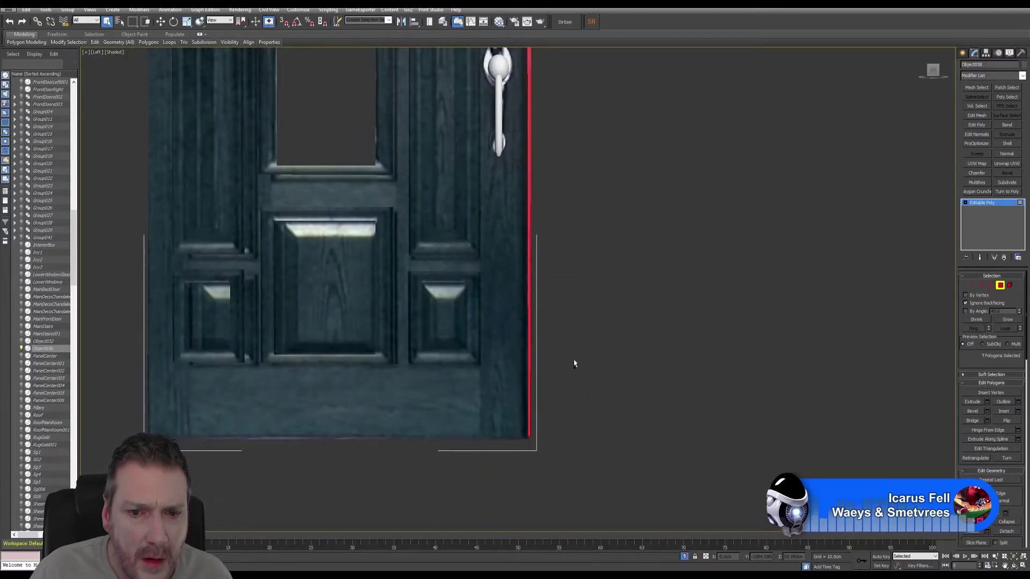
scroll(576, 442, up, 3)
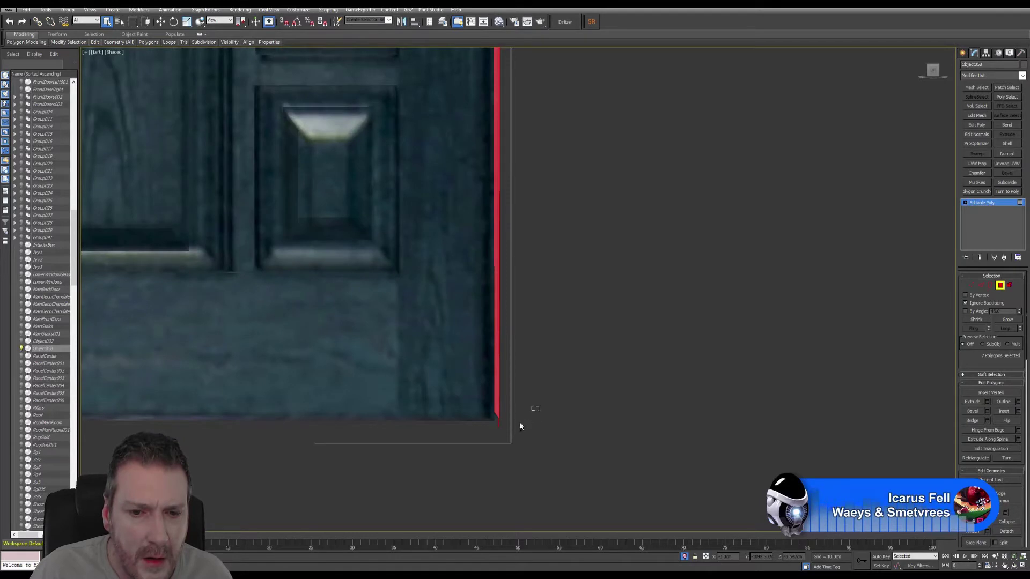
ctrl+drag(496, 437, 502, 439)
scroll(555, 410, down, 6)
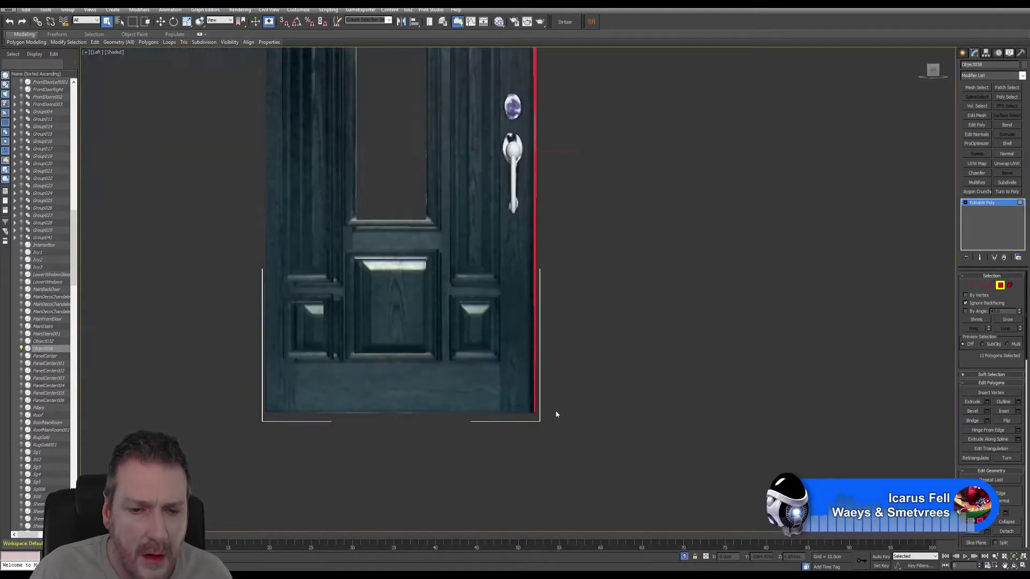
Clear the selection, exit Polygon level, and restore the four-viewport layout with Alt+W
click(611, 271)
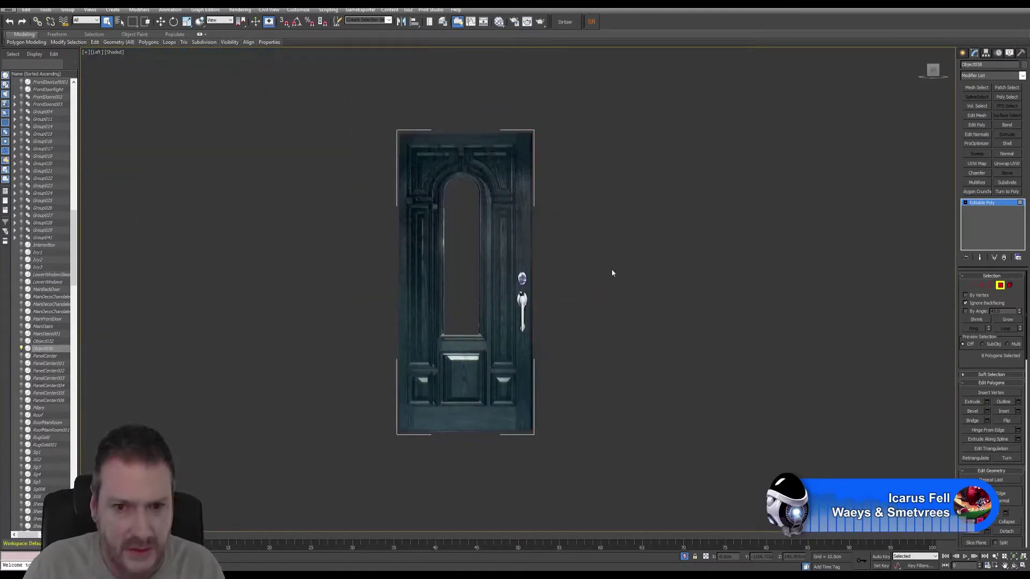
scroll(553, 190, up, 5)
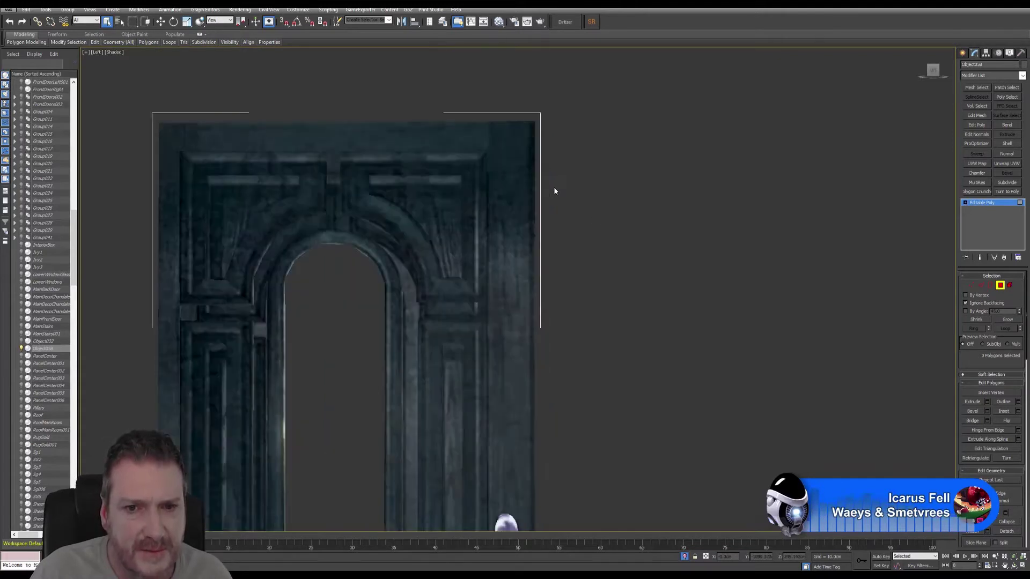
middle_drag(684, 388, 742, 265)
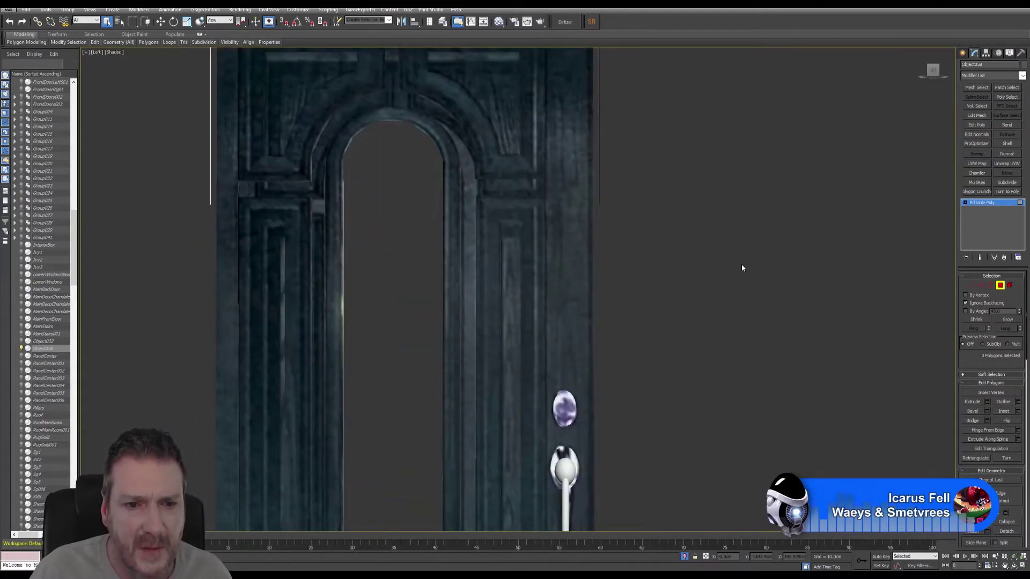
click(1000, 286)
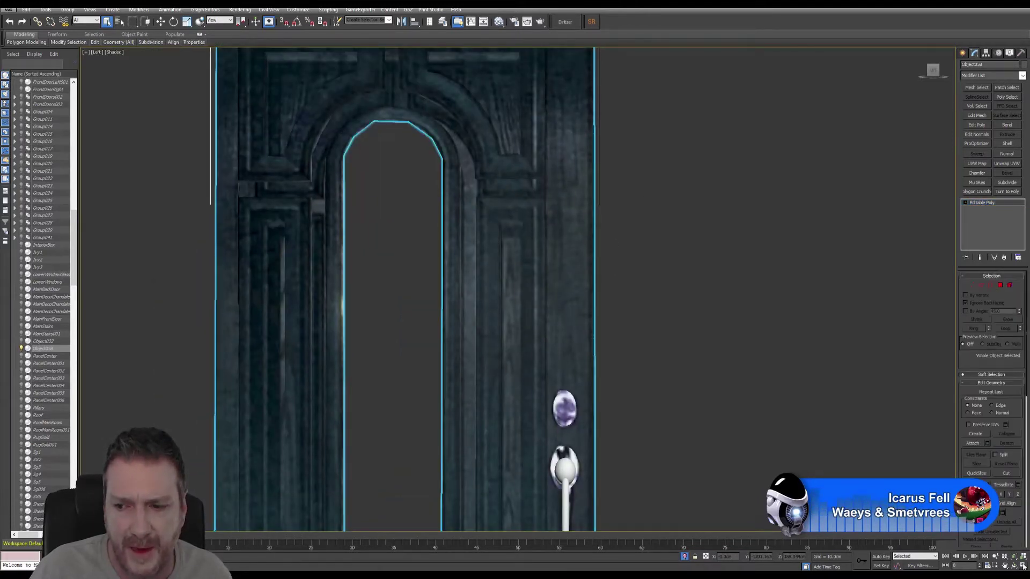
key(alt+w)
middle_drag(552, 475, 586, 457)
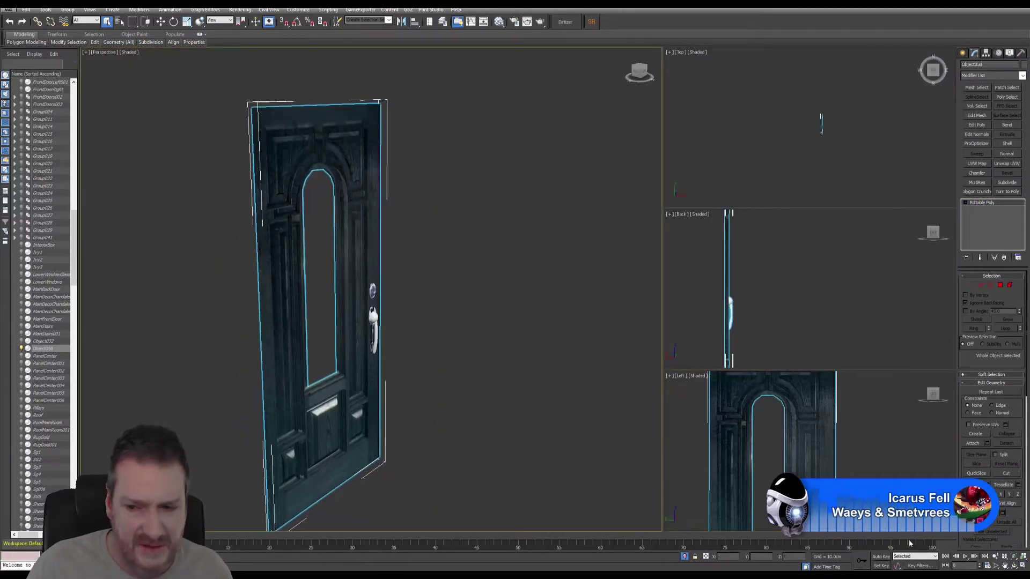
Orbit the Perspective view edge-on to the door and zoom in on the handle side
click(1014, 566)
mouse_move(408, 273)
mouse_down()
mouse_move(357, 273)
mouse_move(407, 282)
mouse_move(402, 265)
mouse_move(389, 279)
mouse_move(253, 276)
mouse_move(272, 258)
mouse_move(277, 275)
mouse_move(381, 269)
mouse_move(204, 275)
mouse_move(200, 296)
mouse_move(217, 343)
mouse_move(377, 274)
mouse_move(254, 141)
mouse_up()
click(160, 21)
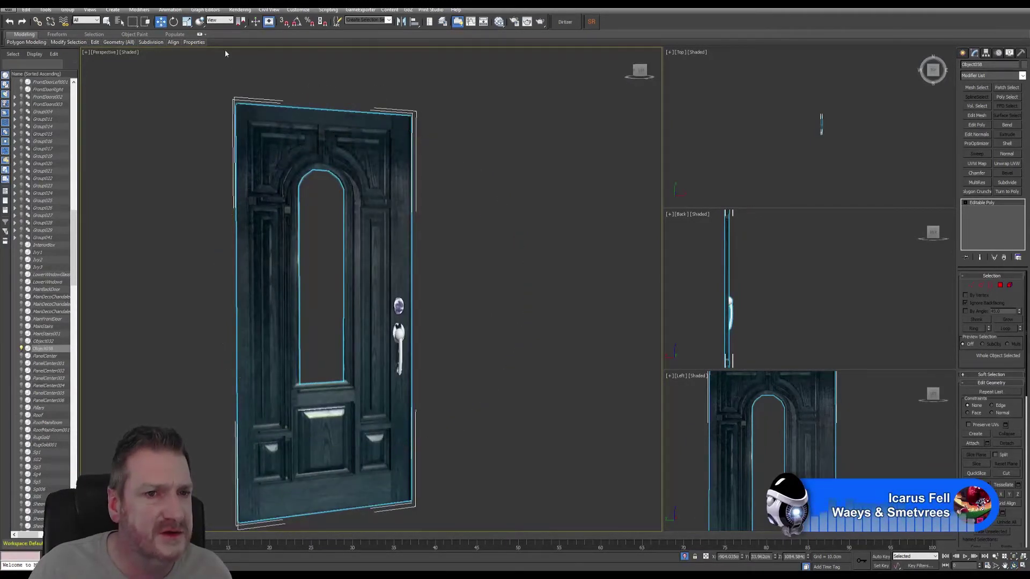
scroll(399, 334, up, 3)
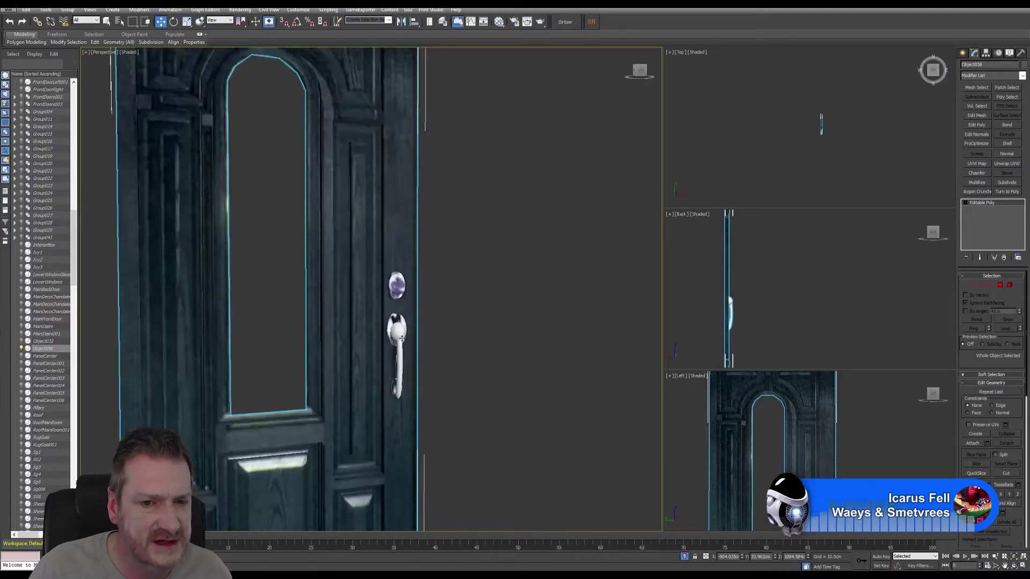
click(1011, 286)
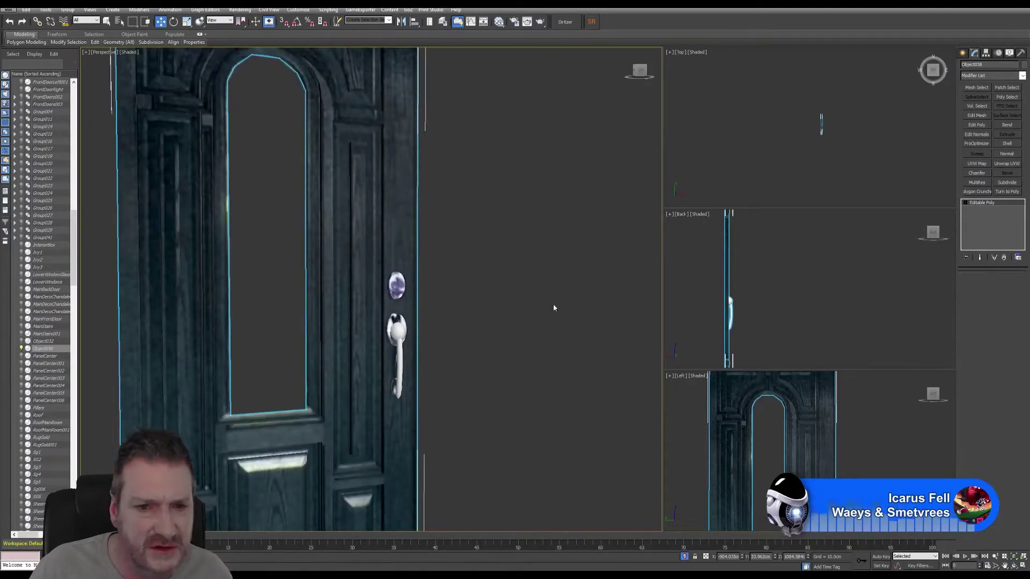
Select the knob, handle bar, round and oval plates, and knob rose as elements
click(399, 333)
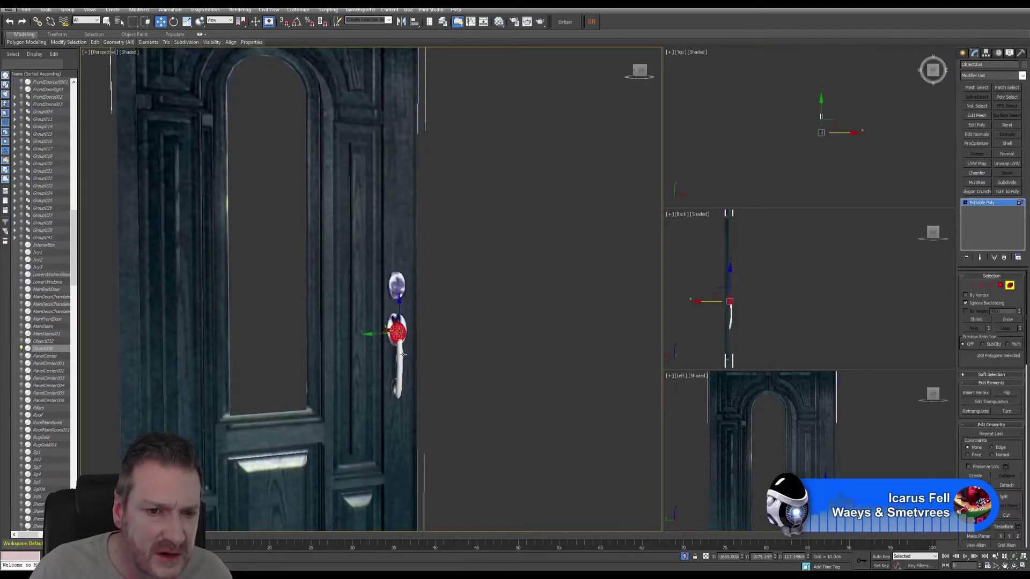
ctrl+click(400, 355)
scroll(411, 391, up, 4)
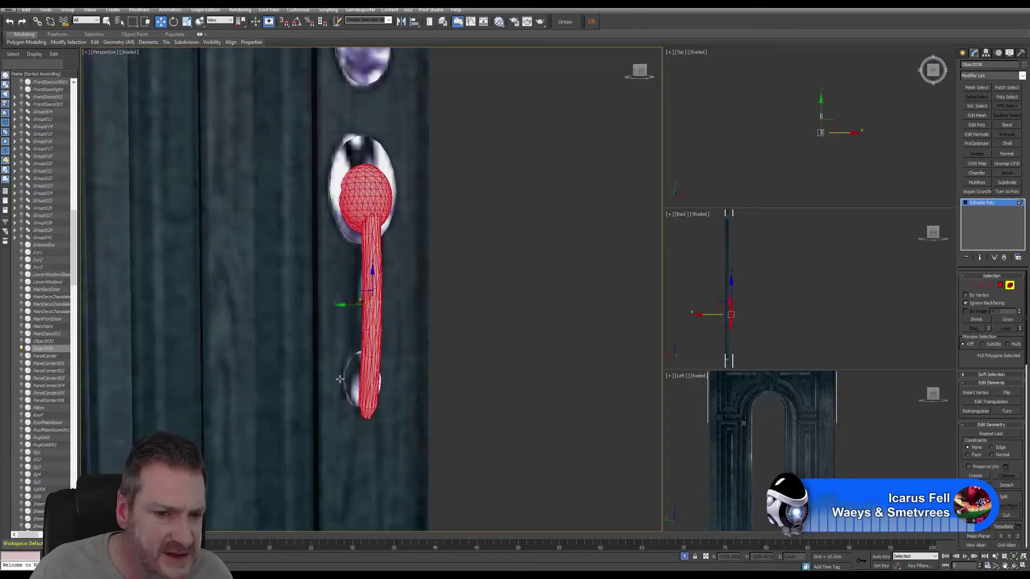
ctrl+click(358, 374)
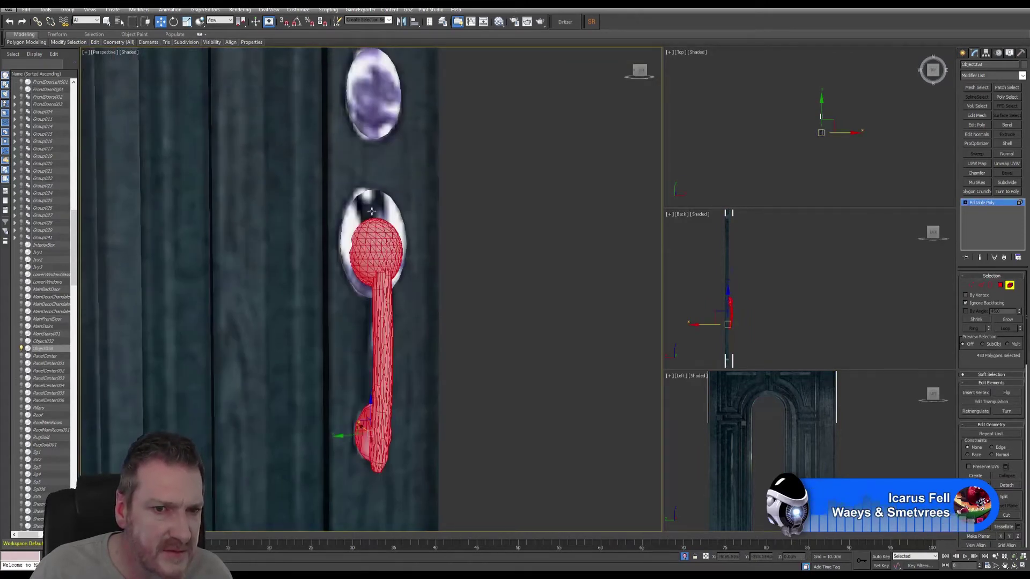
ctrl+click(370, 209)
scroll(418, 232, down, 5)
scroll(423, 214, up, 2)
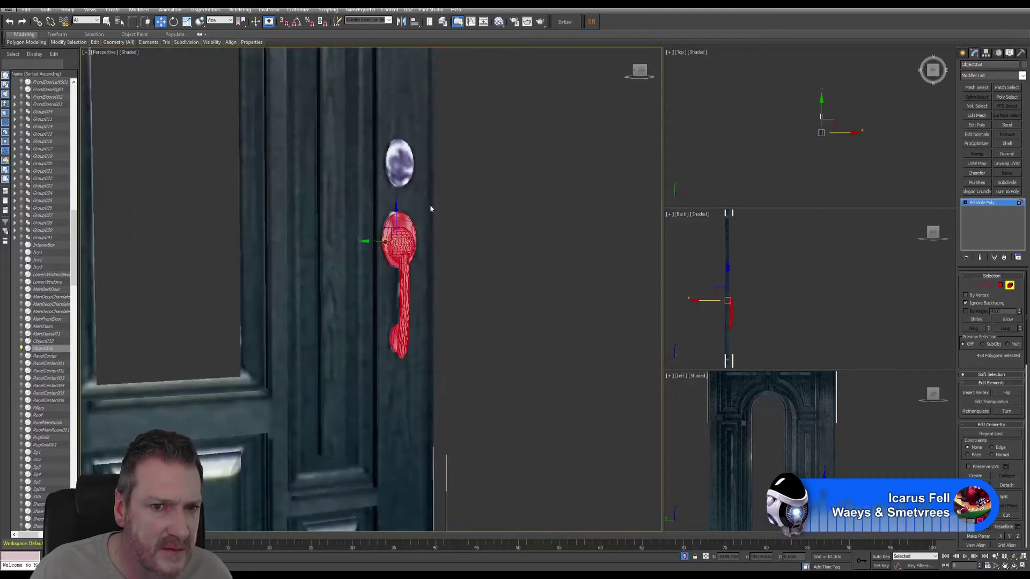
scroll(430, 204, down, 2)
ctrl+click(411, 181)
scroll(445, 236, up, 3)
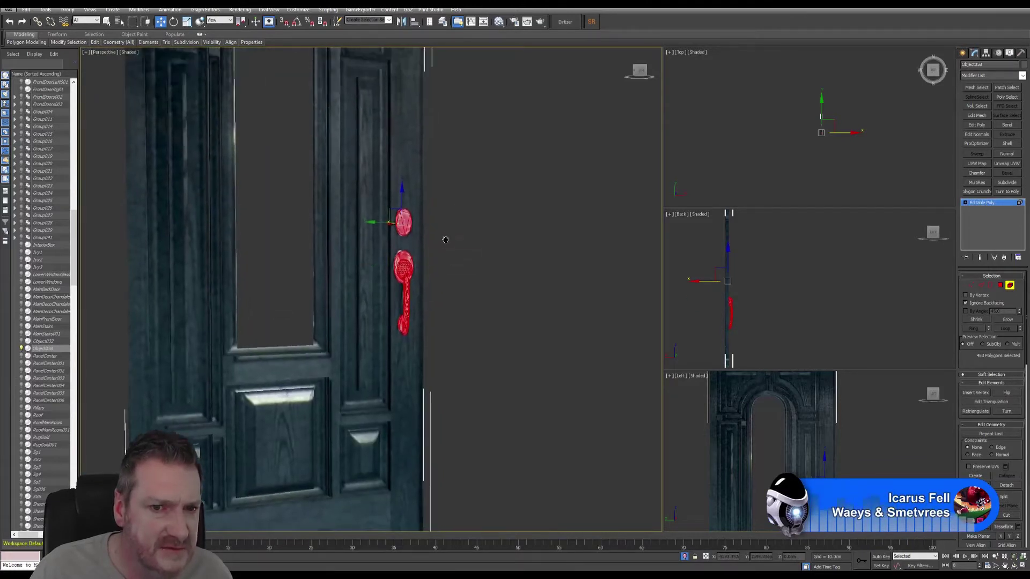
scroll(470, 235, down, 3)
middle_drag(471, 231, 456, 250)
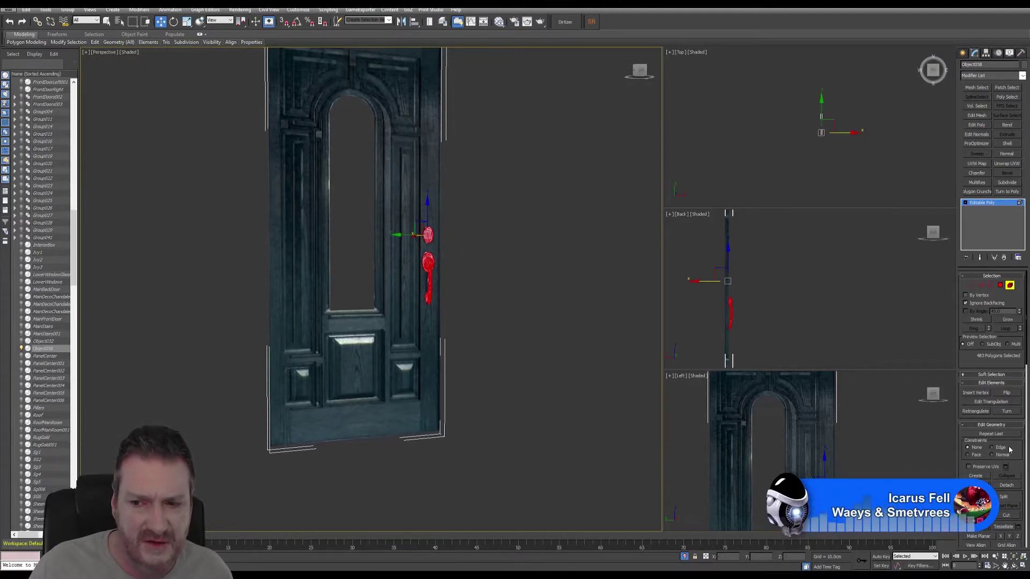
Detach the selected handle parts into a new object named HandlesD
click(1006, 486)
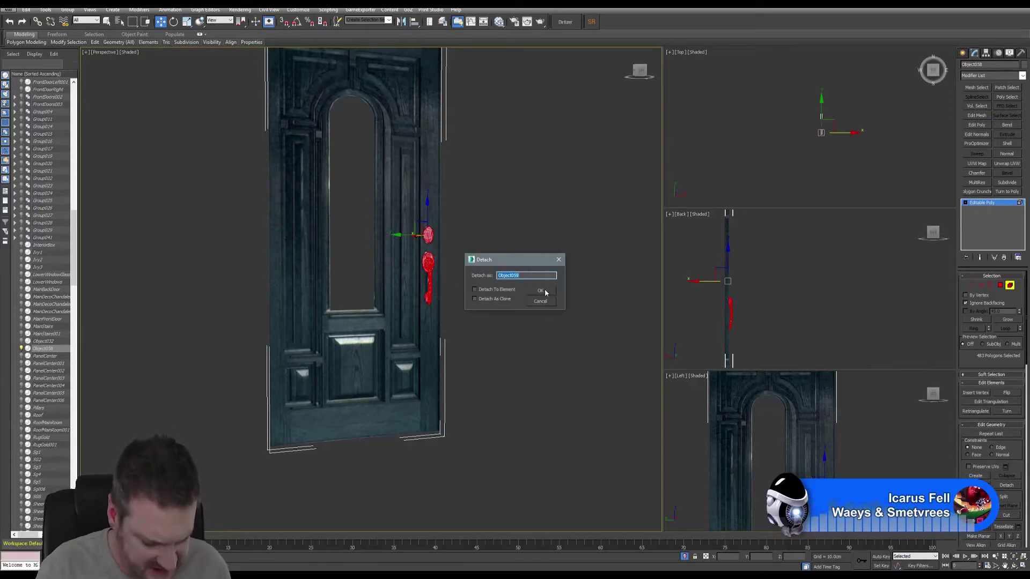
text(Handles)
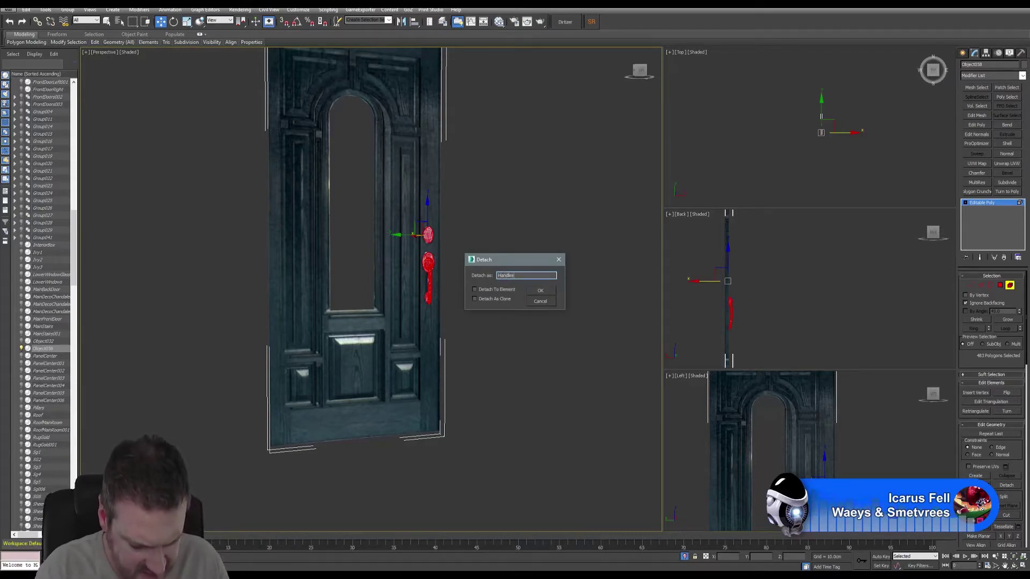
text(D)
key(Return)
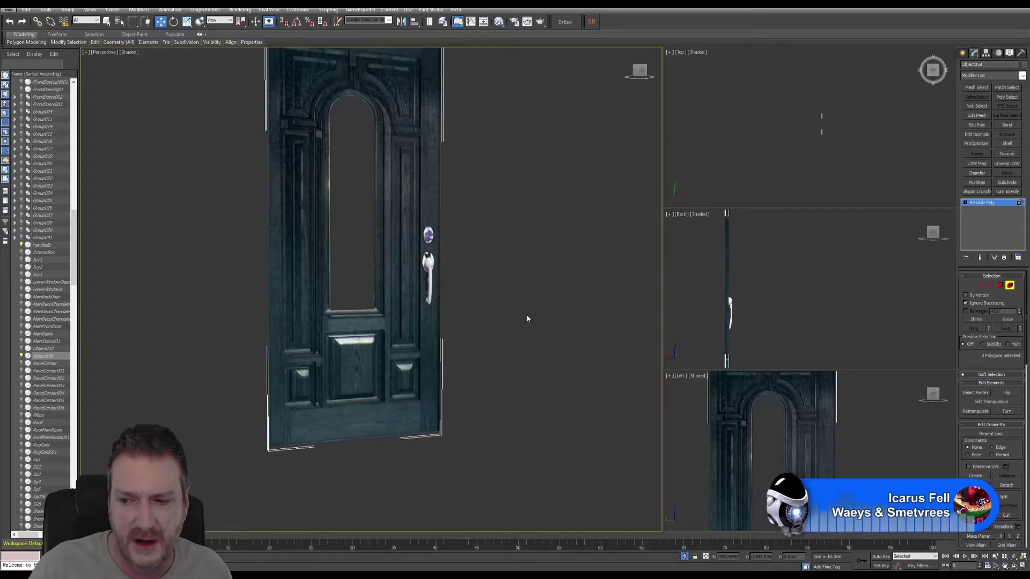
middle_drag(471, 260, 481, 268)
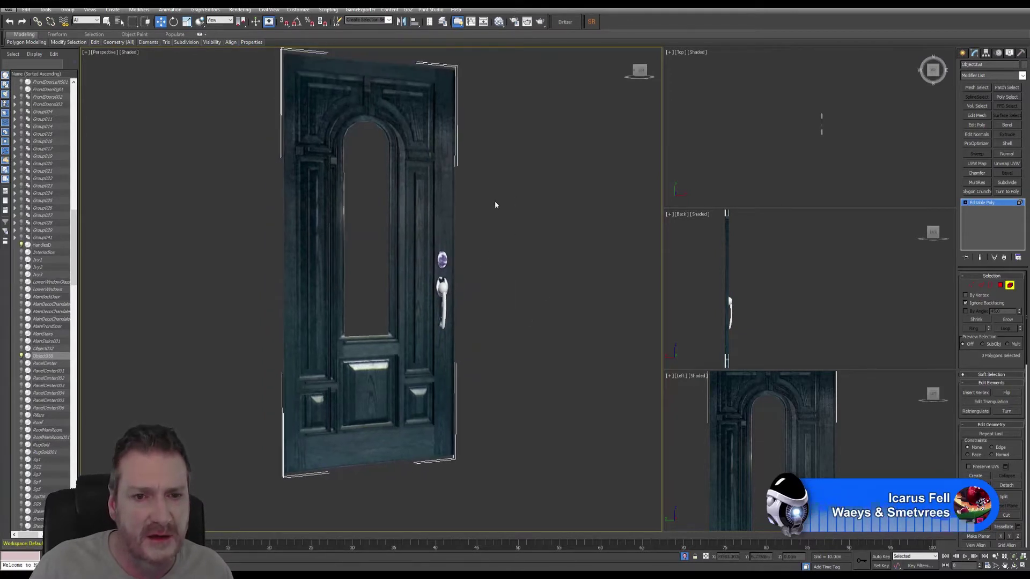
Exit Polygon mode and maximize the Top view around the door
click(1010, 285)
middle_drag(774, 134, 753, 140)
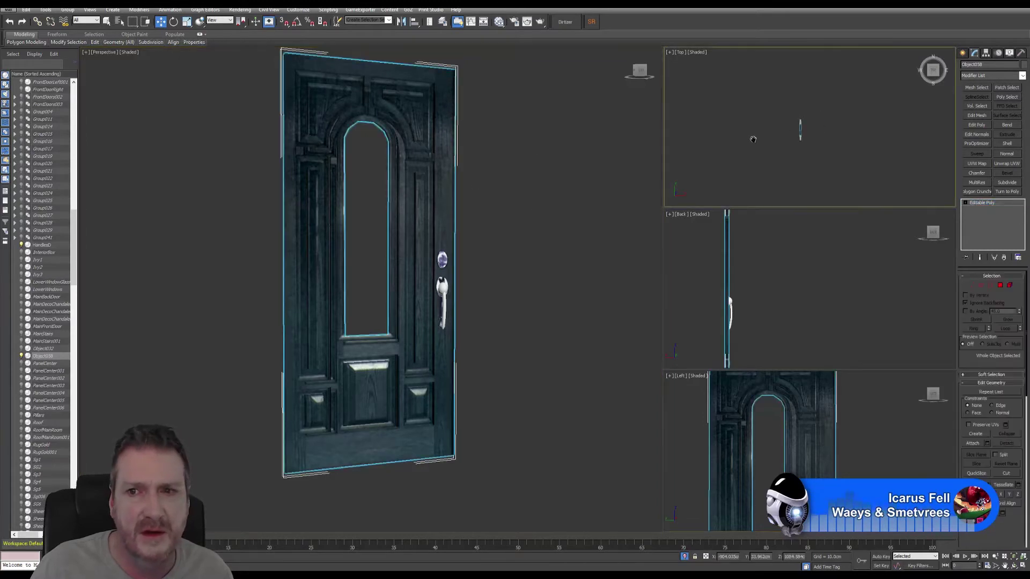
scroll(809, 129, up, 5)
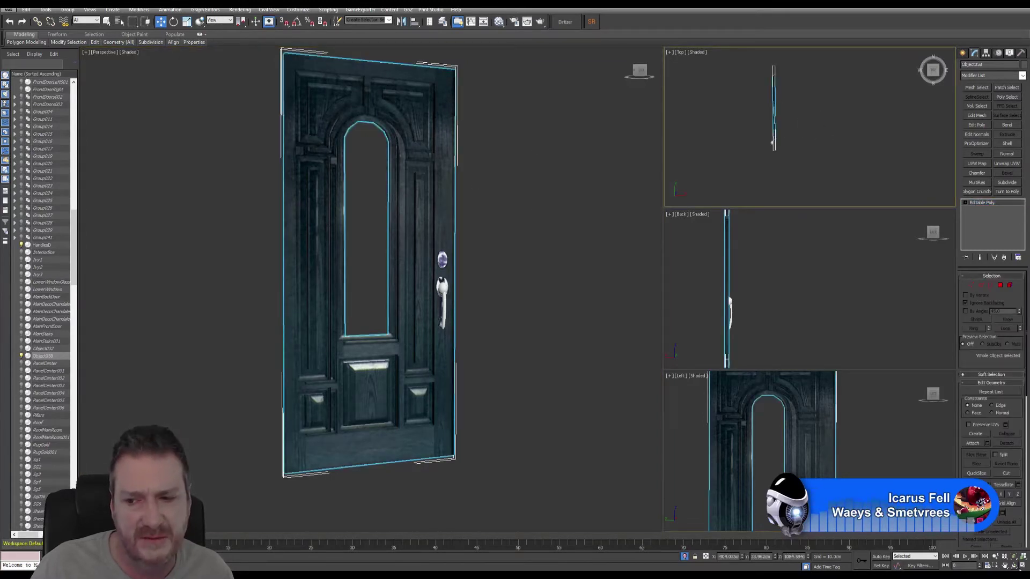
click(1022, 567)
middle_drag(422, 244, 437, 254)
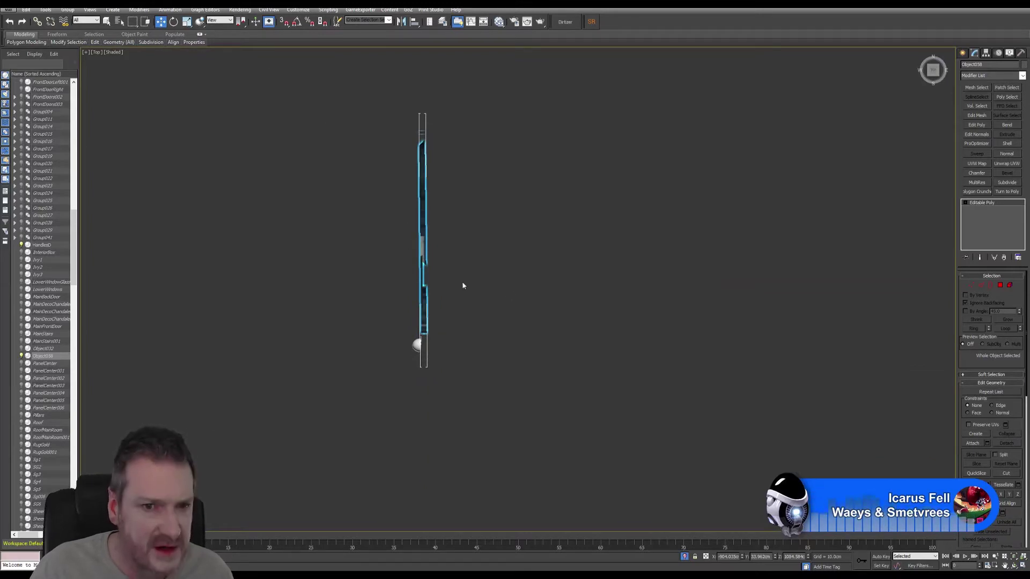
scroll(635, 294, down, 6)
scroll(619, 314, up, 2)
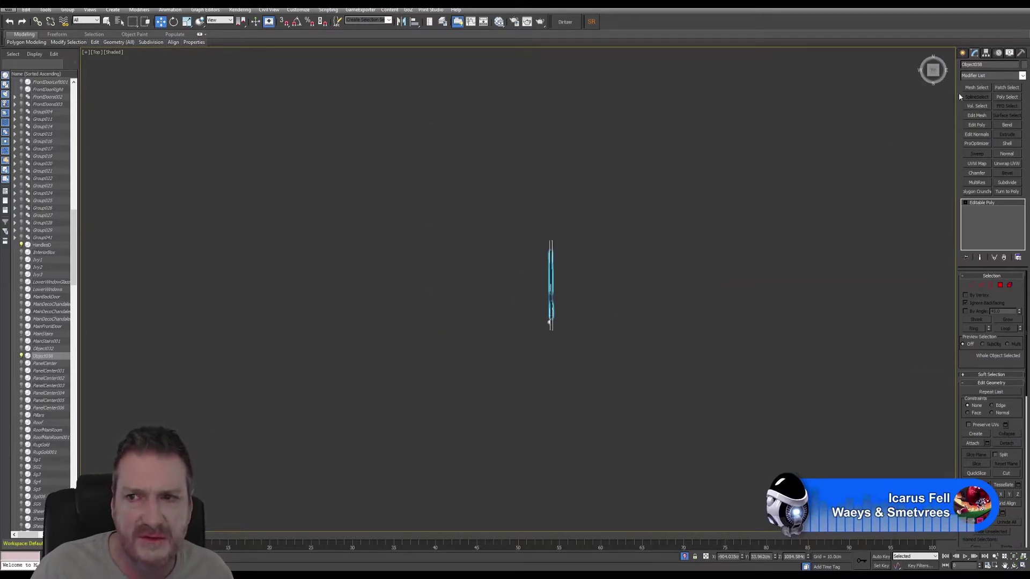
Center the door's pivot to the object, then Shift-drag a copy to its right
click(985, 53)
click(982, 106)
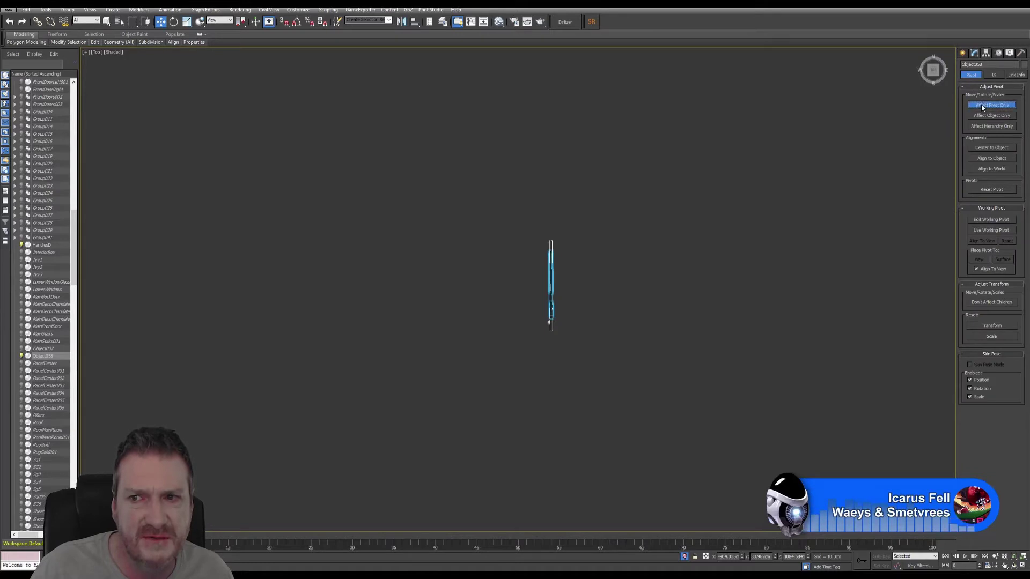
click(991, 147)
click(991, 105)
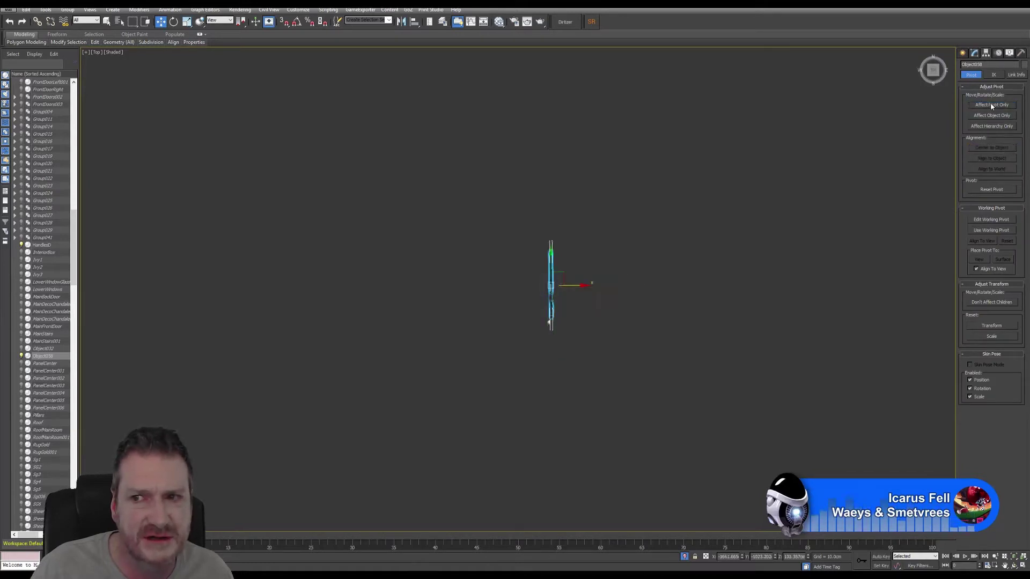
key(z)
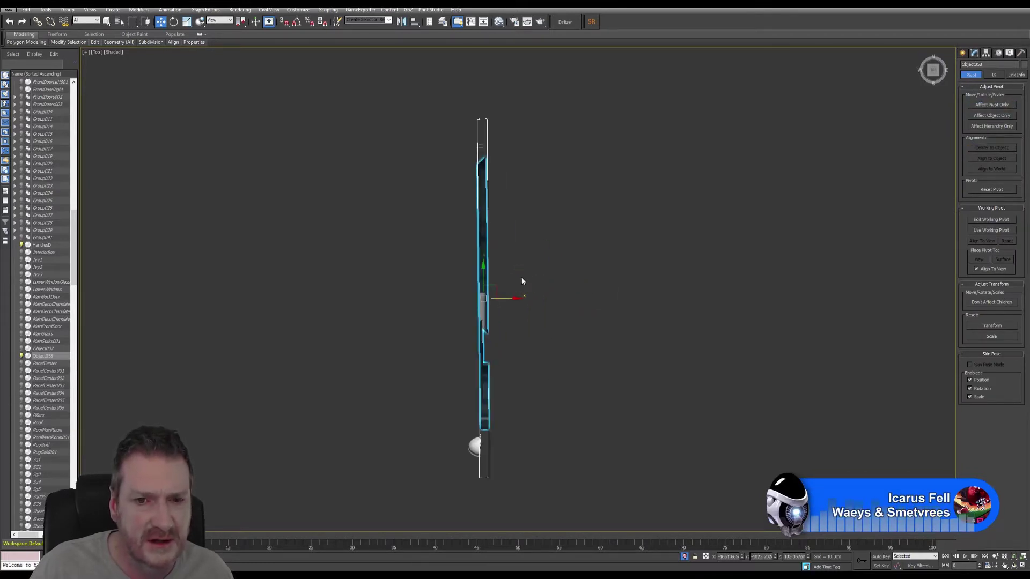
shift+drag(505, 299, 553, 299)
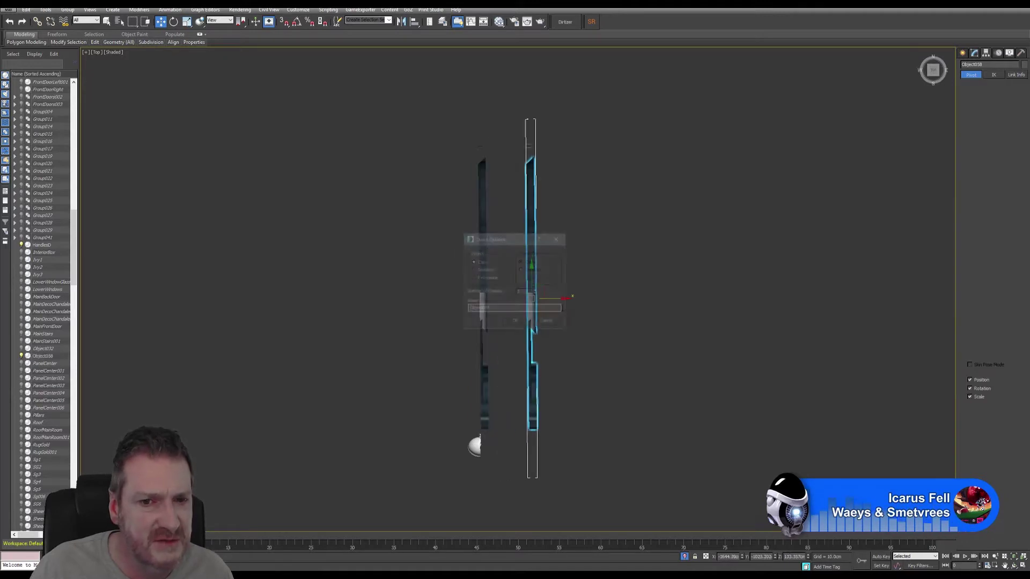
click(516, 322)
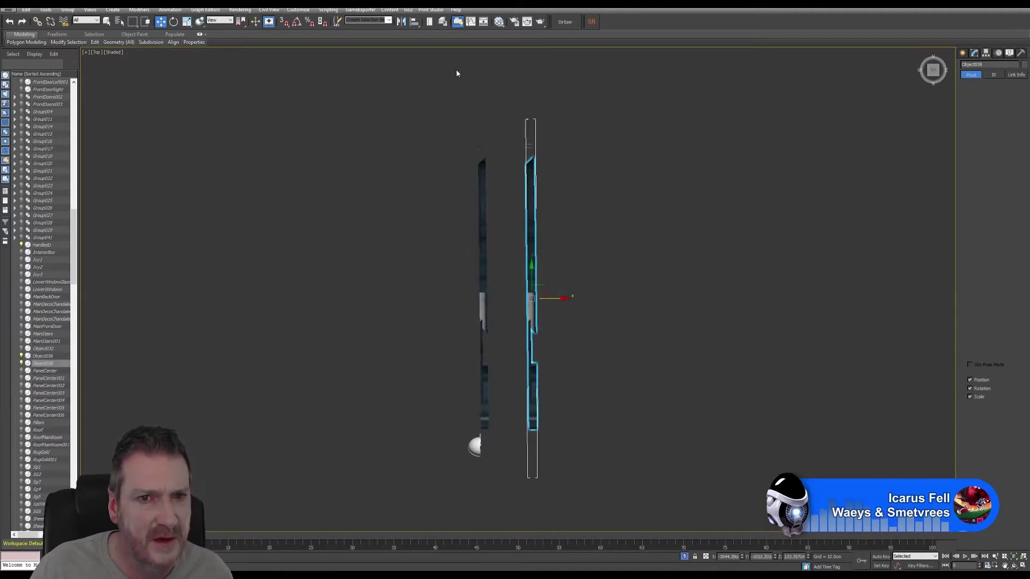
Mirror the copy on X and move it -15.105cm against the original door
click(401, 22)
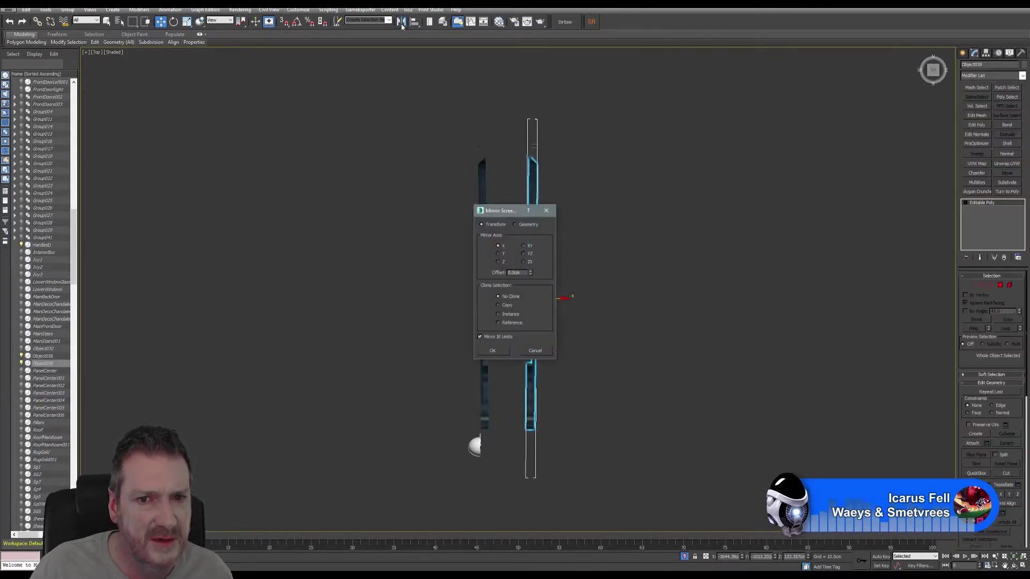
click(493, 351)
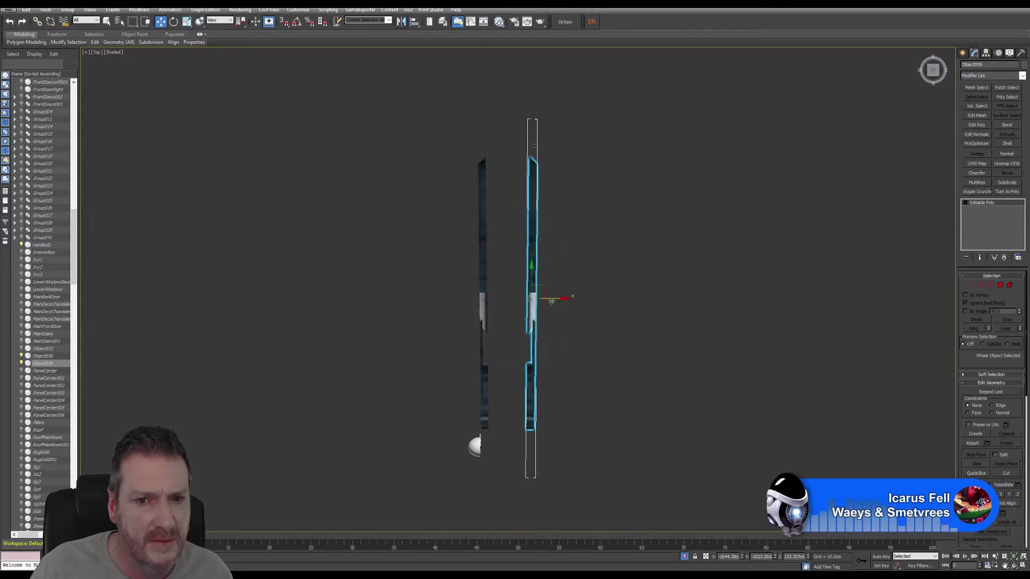
drag(552, 300, 509, 307)
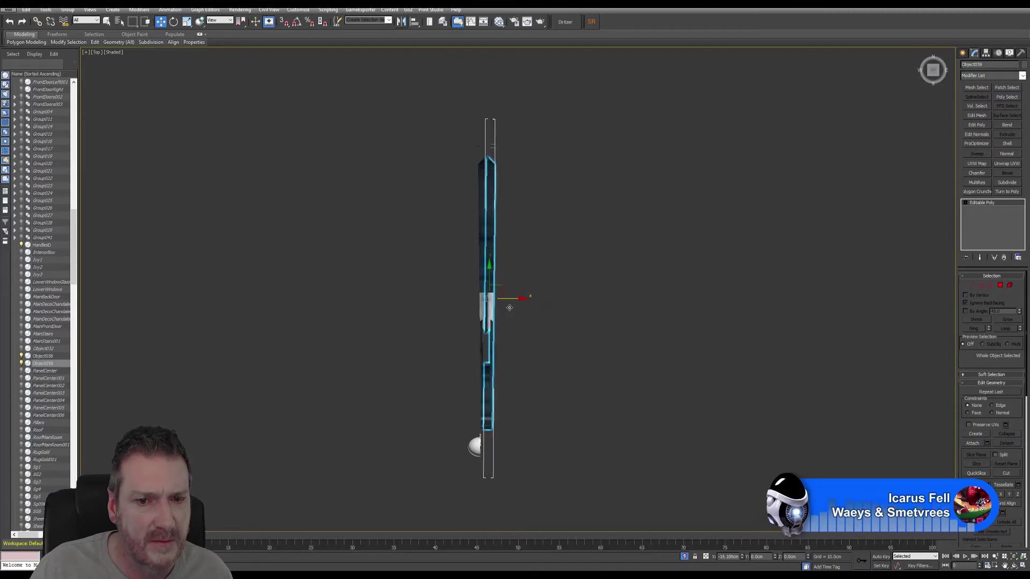
scroll(478, 138, up, 3)
middle_drag(527, 269, 527, 51)
scroll(534, 301, up, 1)
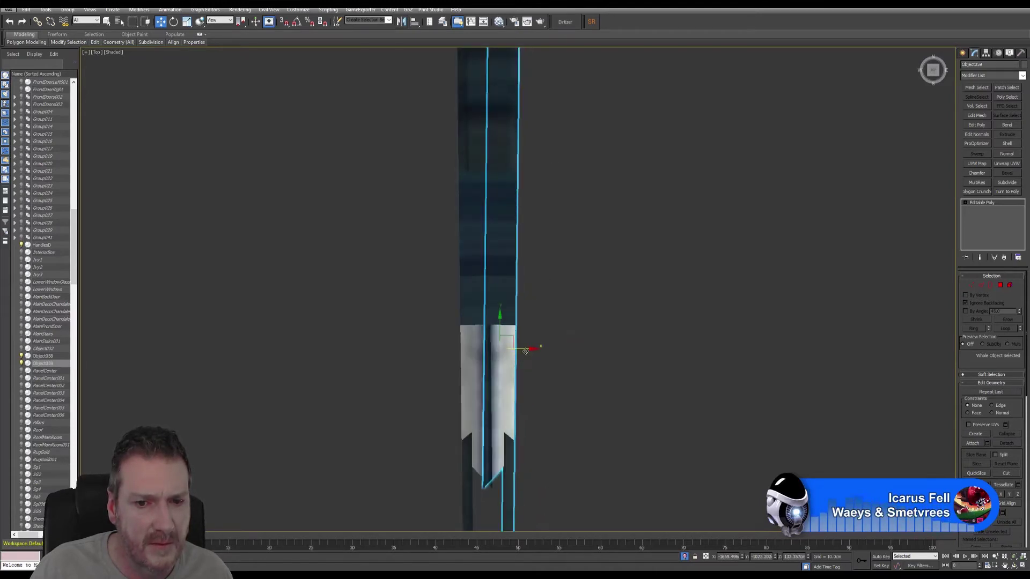
scroll(526, 354, down, 2)
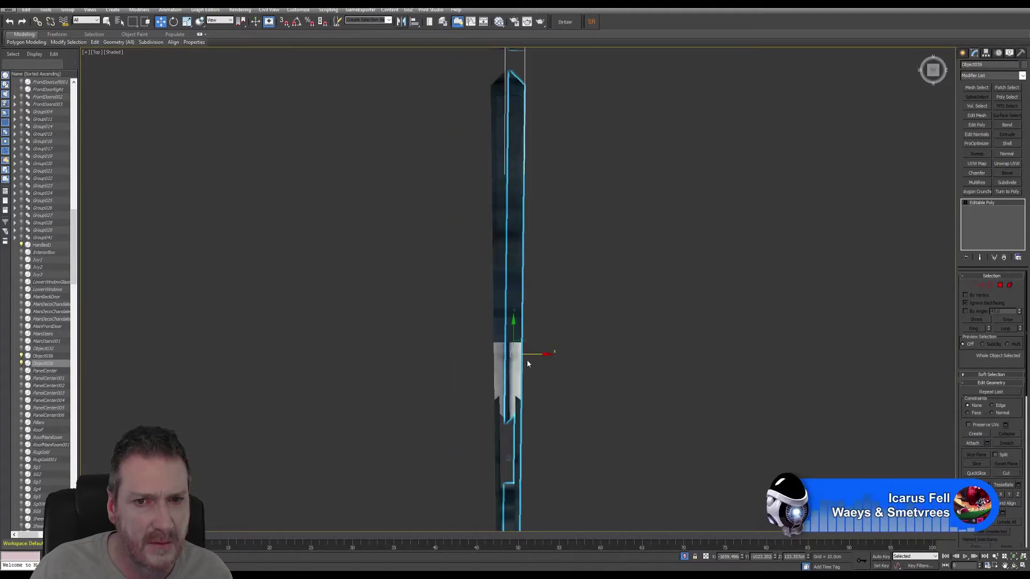
scroll(527, 359, down, 2)
middle_drag(526, 361, 527, 307)
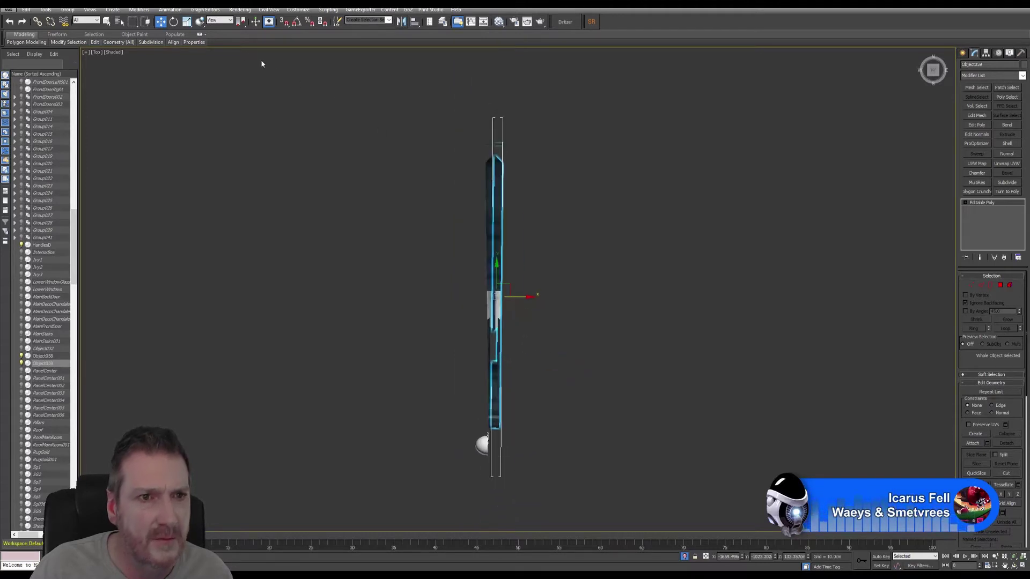
Rotate the copy 1.44° on Z, nudge it into place, and restore four viewports
click(173, 22)
scroll(529, 292, up, 2)
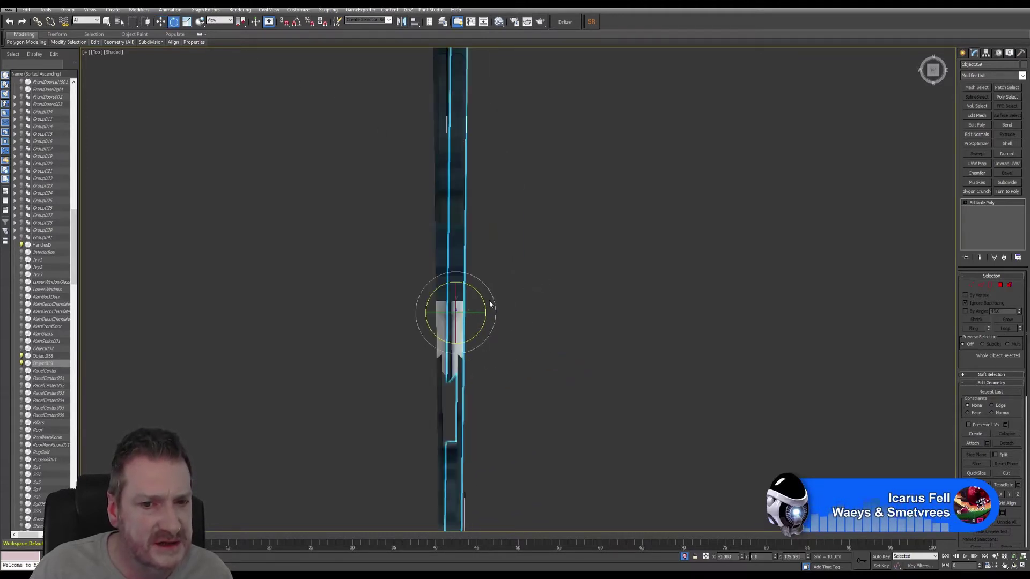
scroll(489, 304, up, 3)
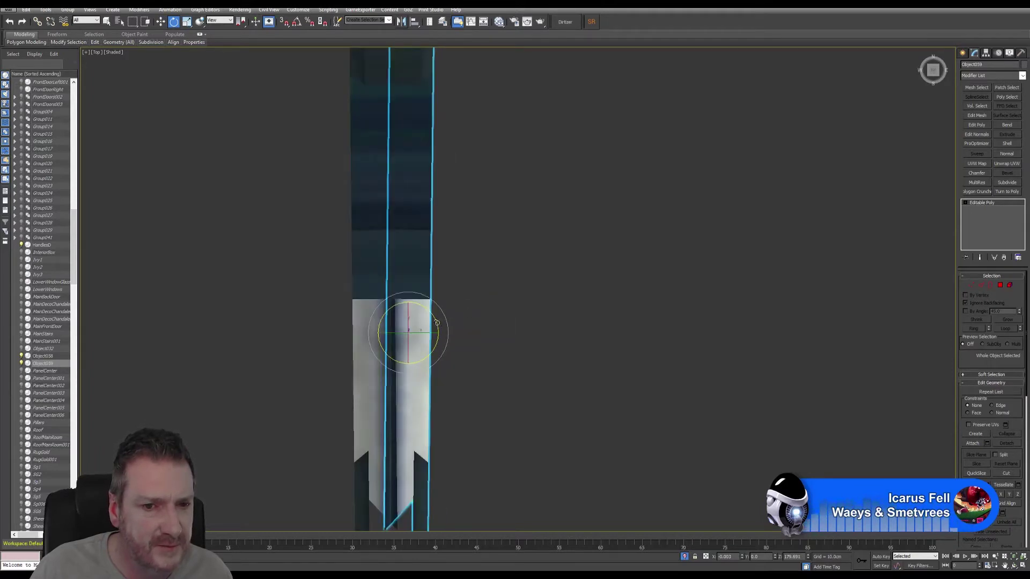
drag(435, 324, 436, 321)
scroll(481, 358, down, 5)
scroll(497, 351, down, 2)
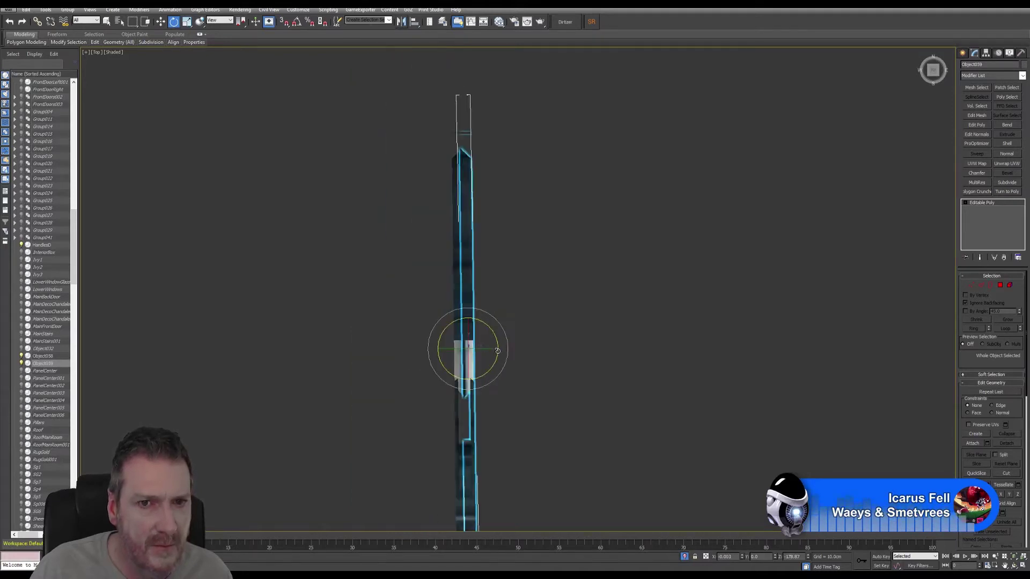
click(161, 23)
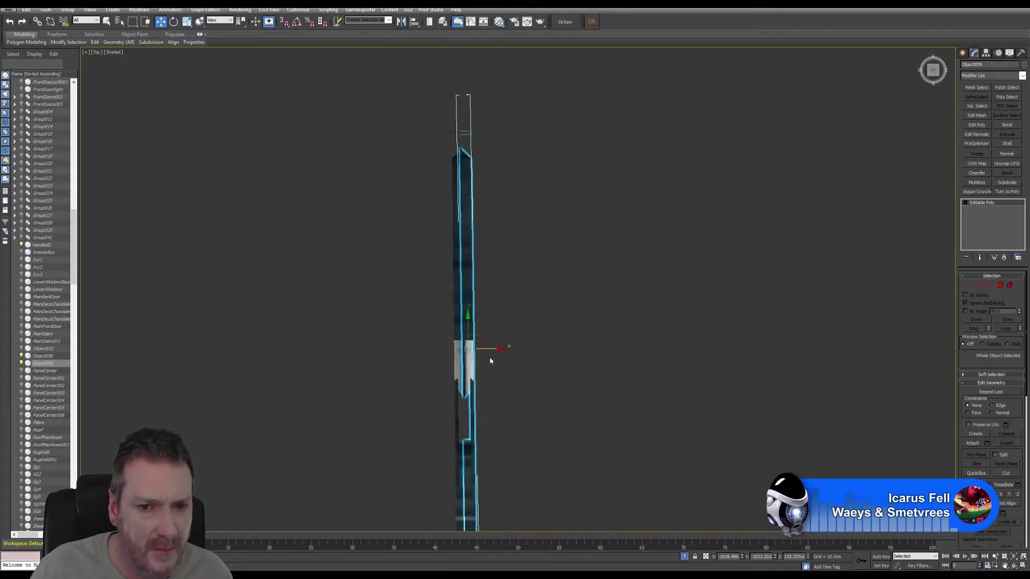
mouse_move(487, 350)
mouse_down()
mouse_move(497, 351)
mouse_move(488, 354)
mouse_up()
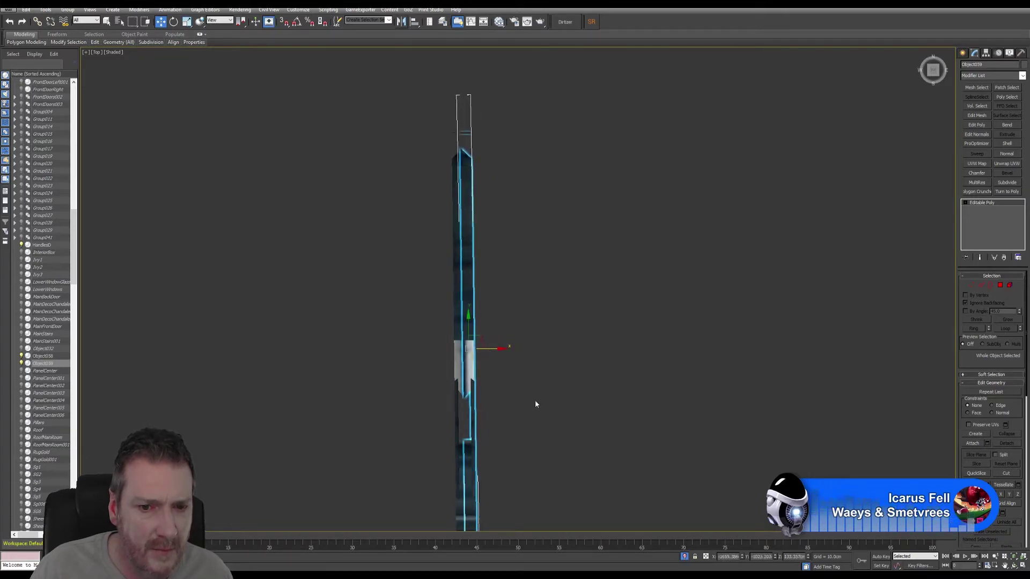
middle_drag(535, 405, 538, 185)
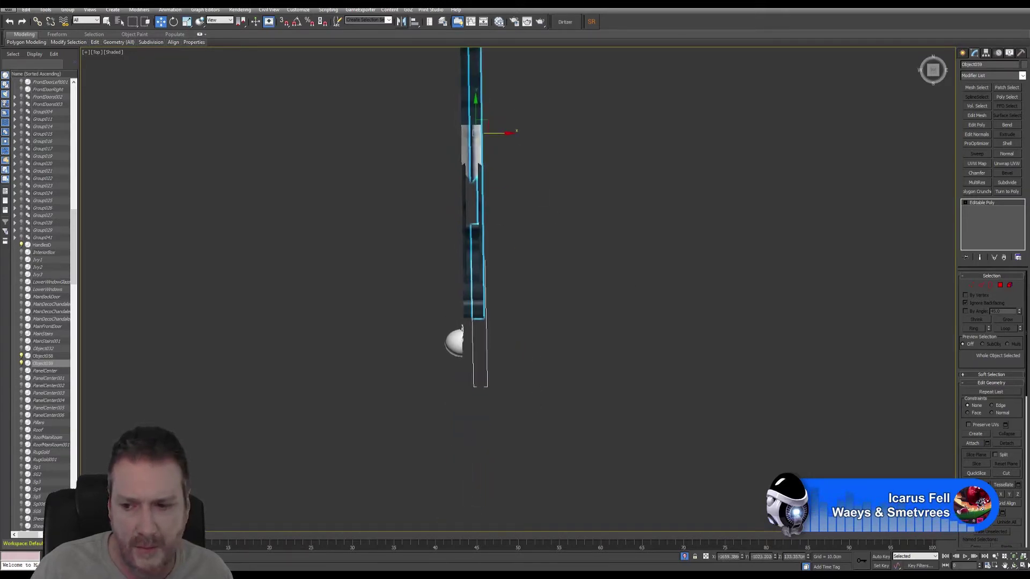
key(alt+w)
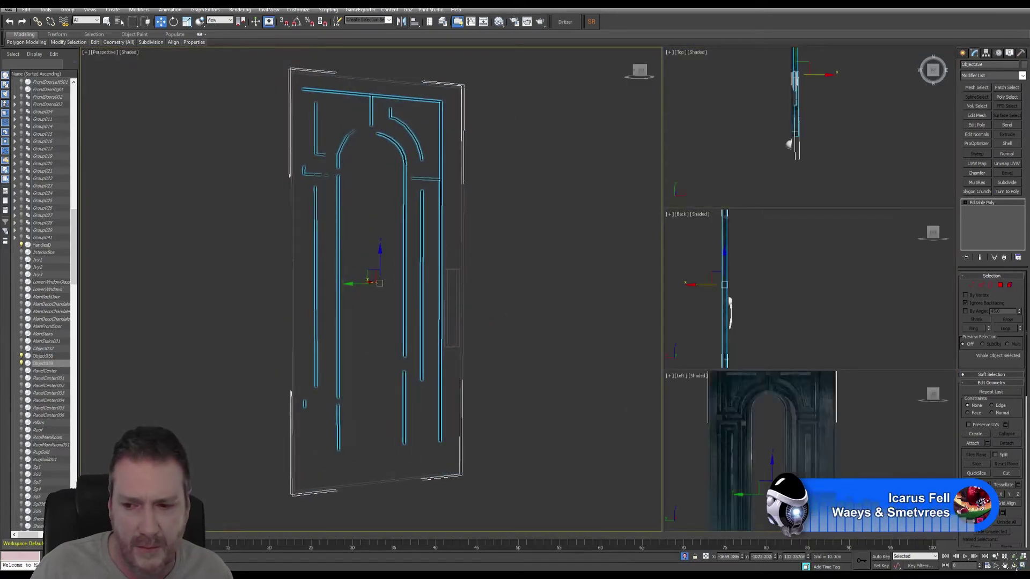
Orbit the Perspective view until the door's front faces the camera upright
click(1013, 566)
drag(384, 304, 448, 299)
alt+middle_drag(380, 306, 335, 307)
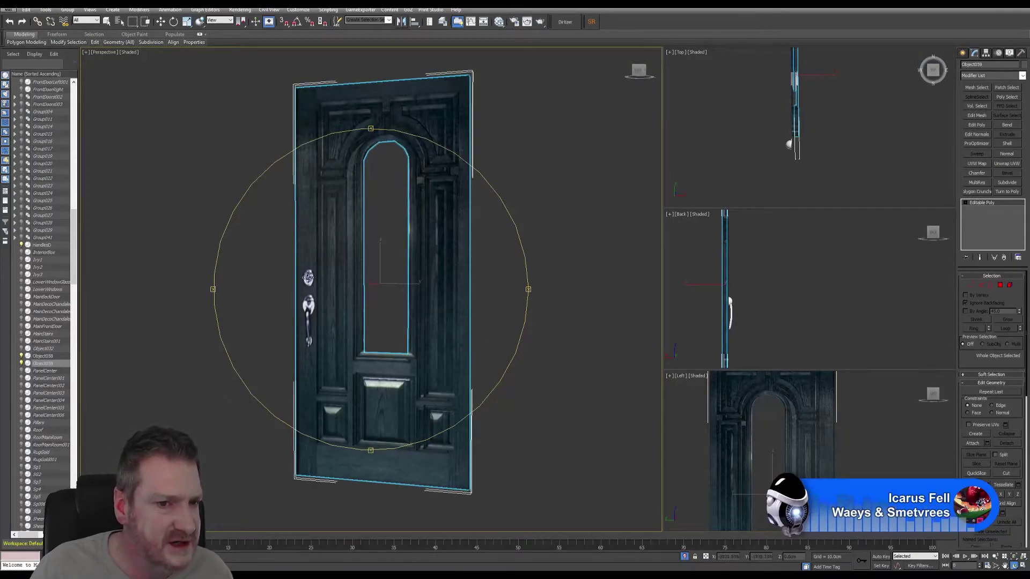
alt+middle_drag(346, 332, 393, 264)
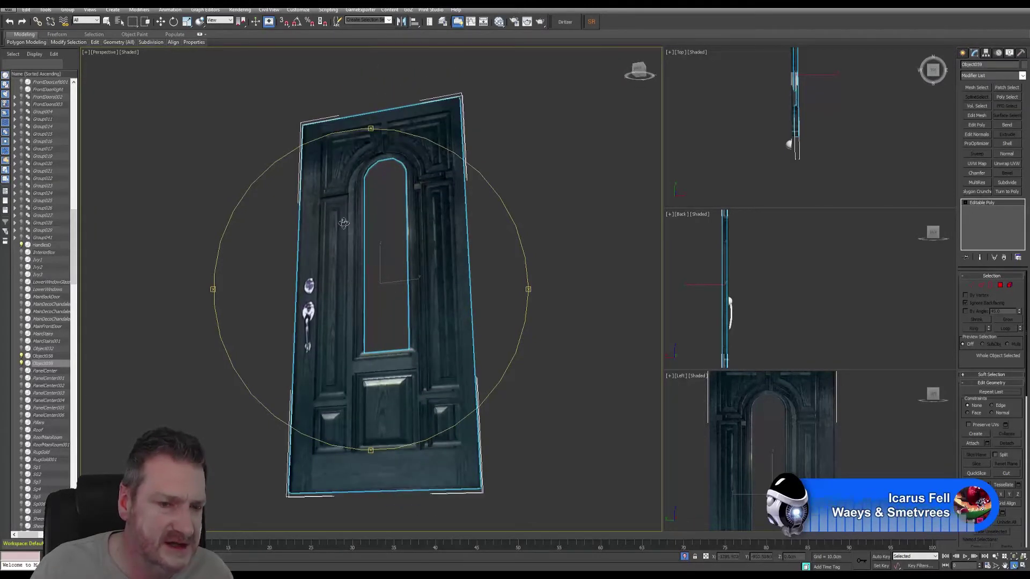
alt+middle_drag(376, 386, 333, 336)
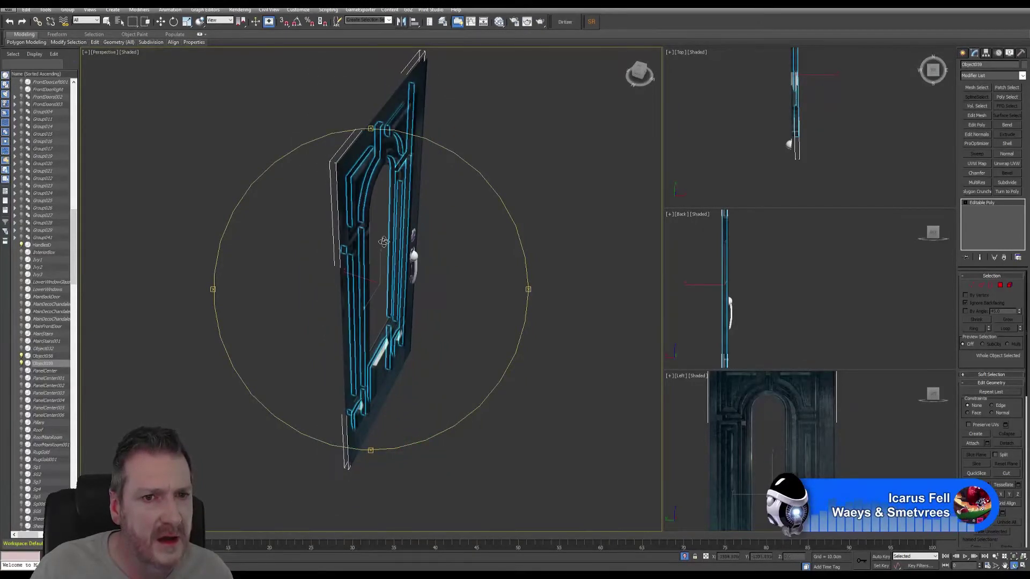
alt+middle_drag(383, 241, 349, 212)
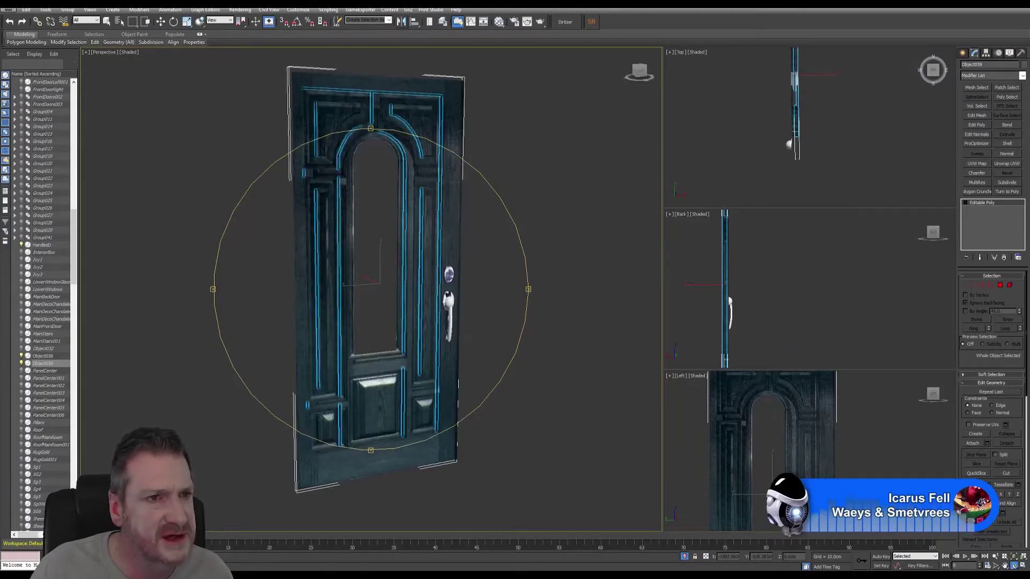
Select Object058 and attach Object059 to it as one mesh
click(109, 23)
click(491, 184)
click(453, 187)
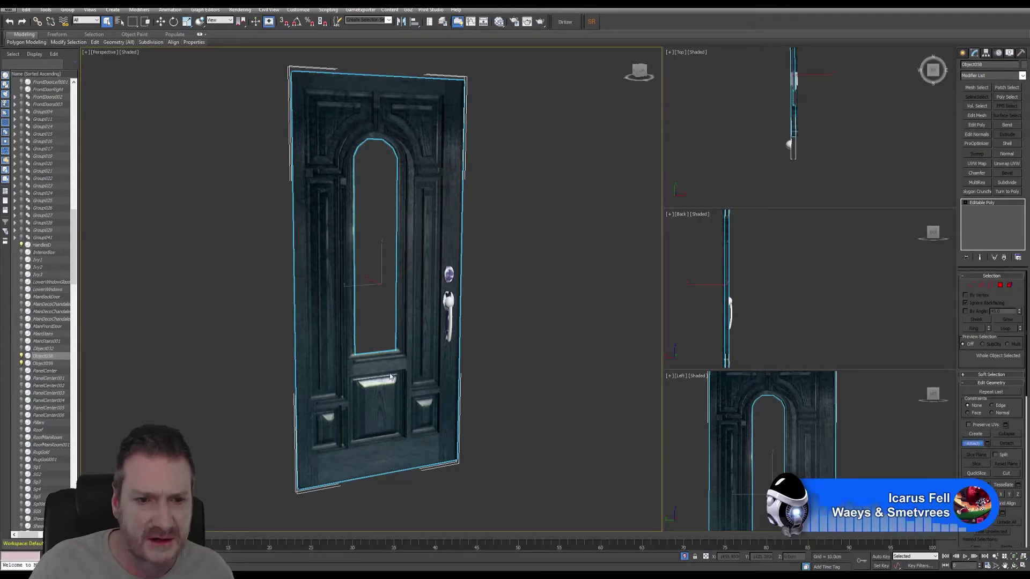
click(972, 443)
click(318, 346)
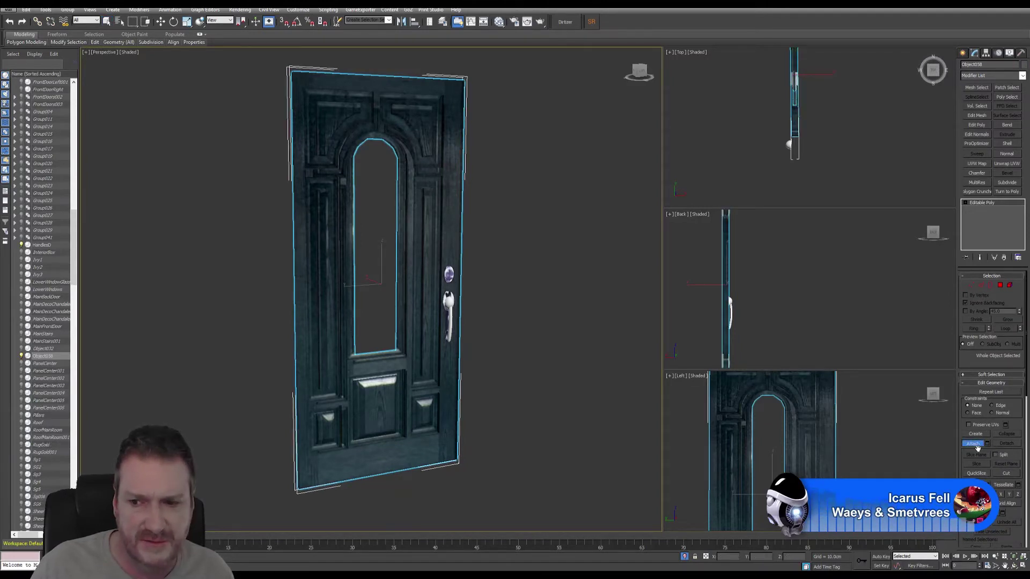
key(w)
Orbit the Perspective view around the combined door to inspect it from the side
middle_drag(479, 283, 490, 308)
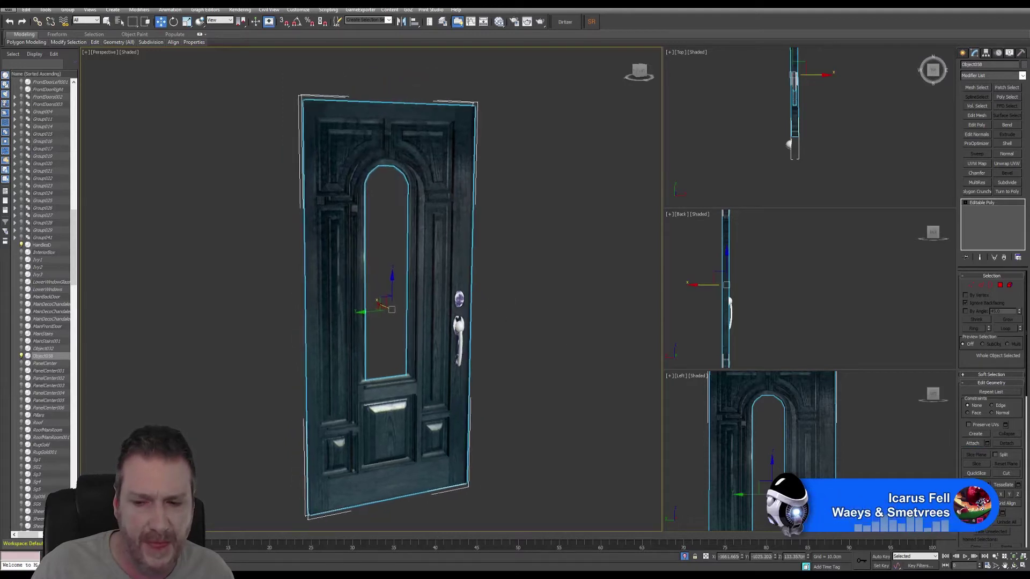
click(1015, 567)
drag(513, 317, 427, 307)
alt+middle_drag(428, 307, 421, 269)
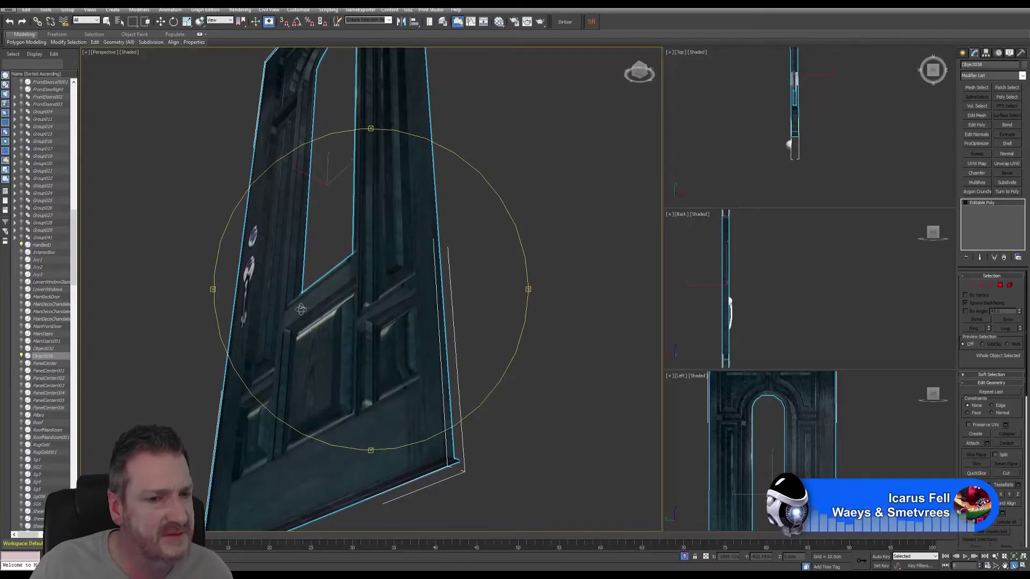
alt+middle_drag(329, 316, 419, 265)
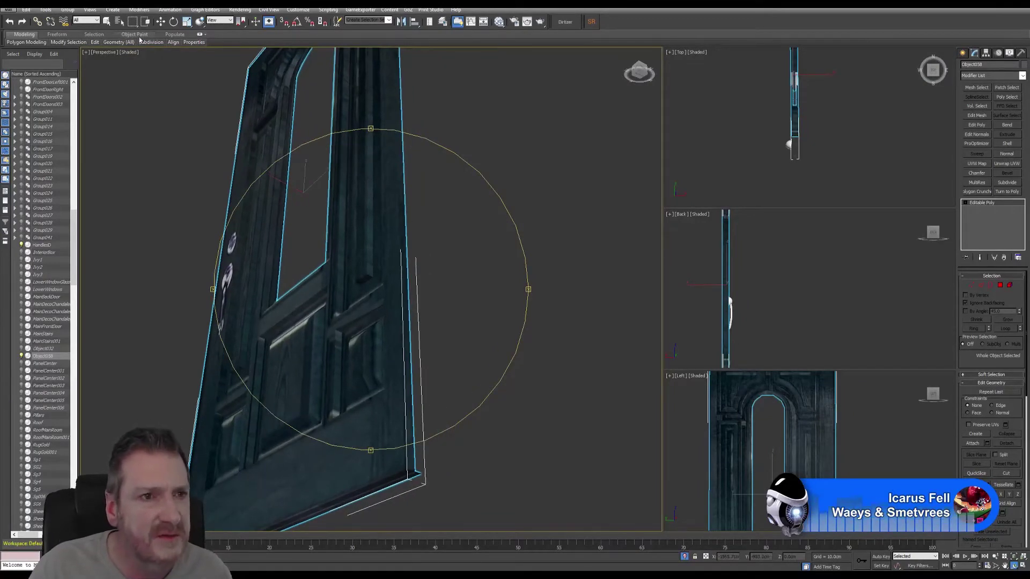
click(107, 22)
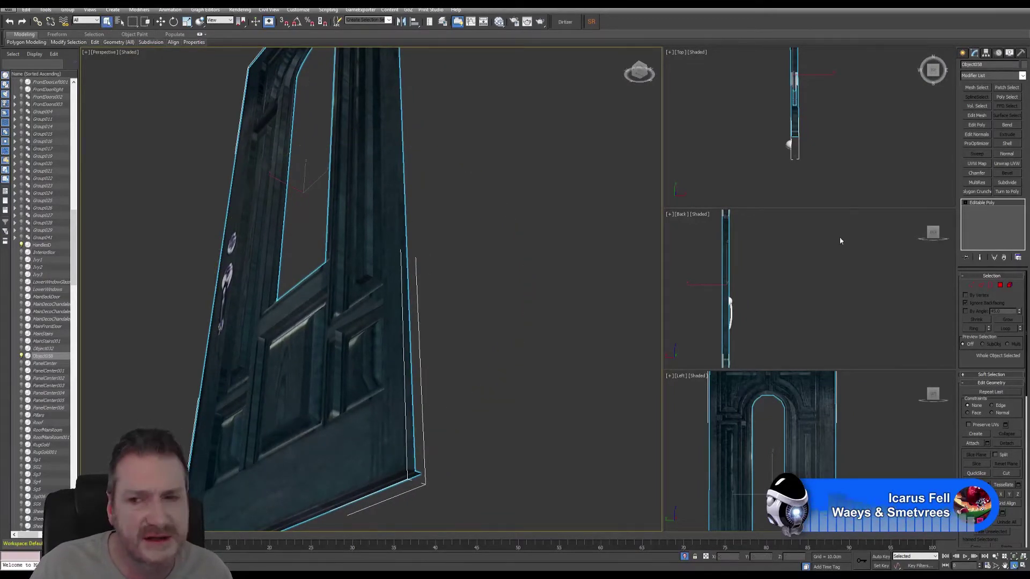
In Edge mode, clear the selection and box-select the open edges along the door's side
click(980, 286)
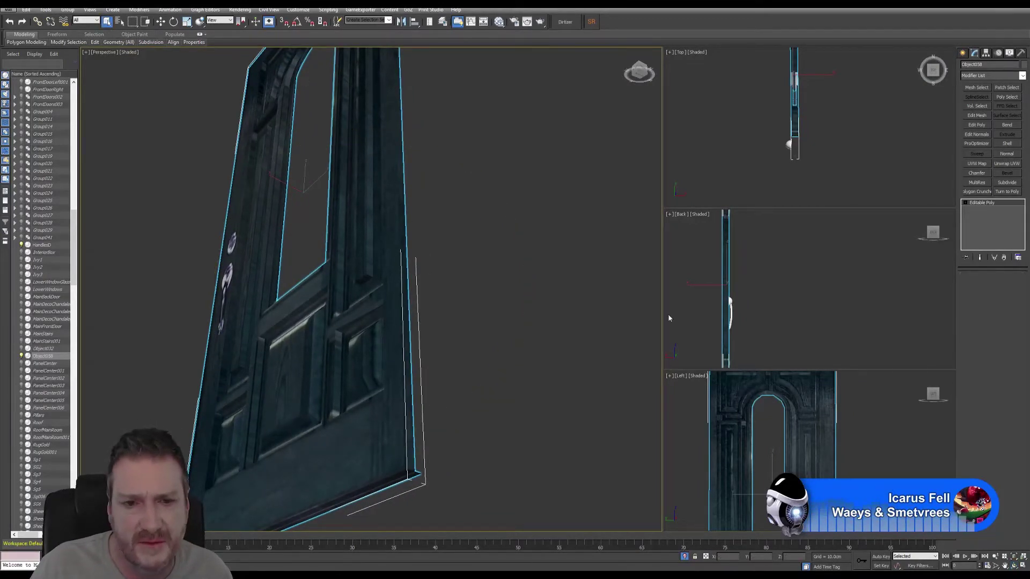
click(447, 392)
scroll(426, 431, up, 5)
middle_drag(391, 459, 381, 407)
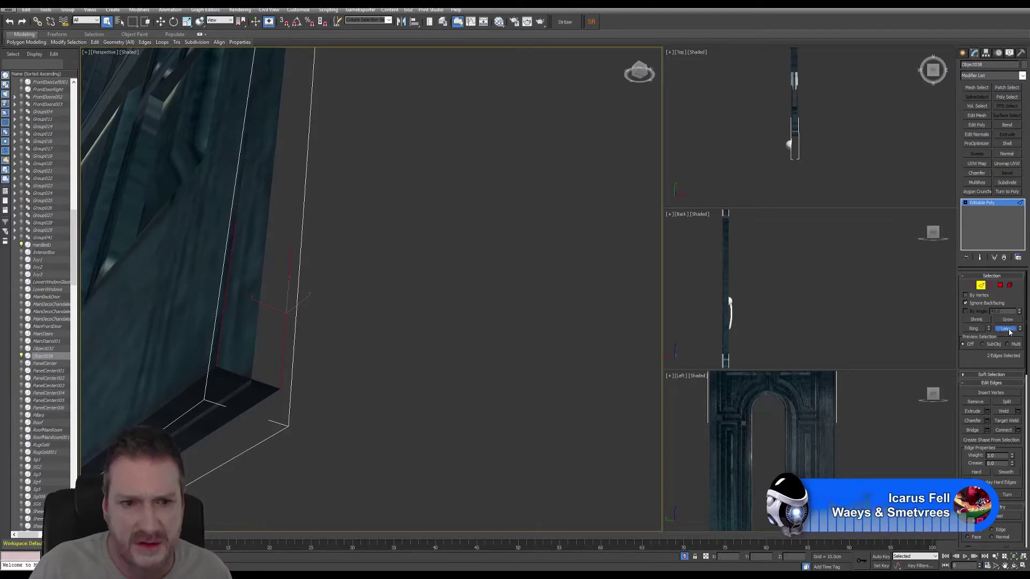
middle_drag(423, 212, 427, 374)
scroll(428, 374, down, 5)
middle_drag(456, 268, 426, 231)
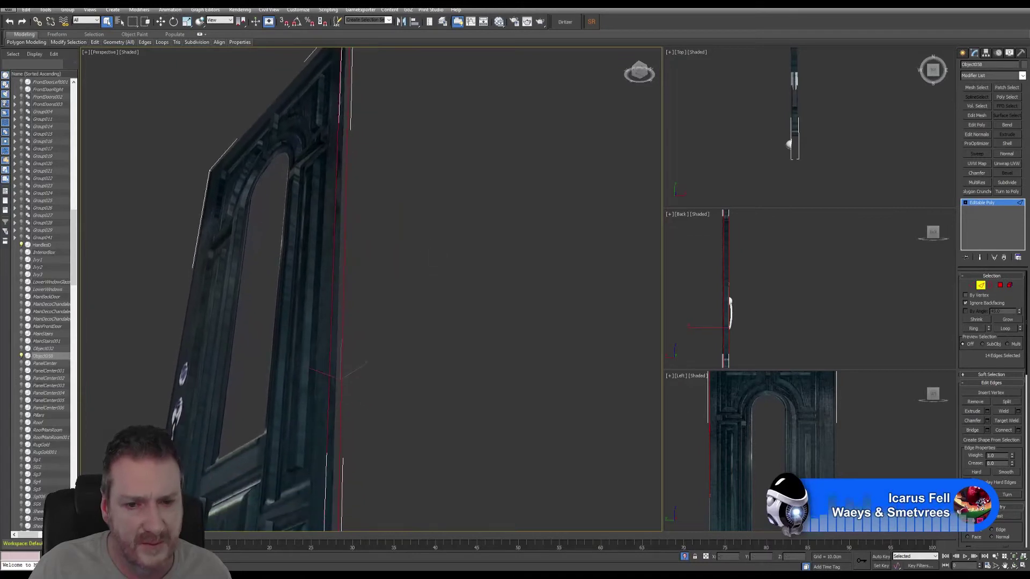
click(1013, 566)
drag(410, 236, 340, 308)
drag(443, 364, 248, 189)
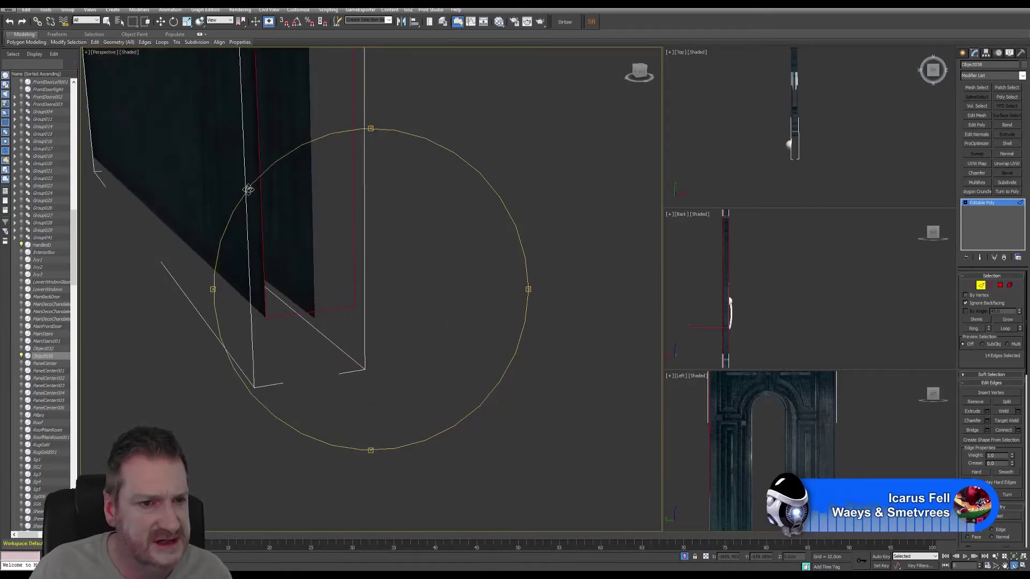
click(106, 21)
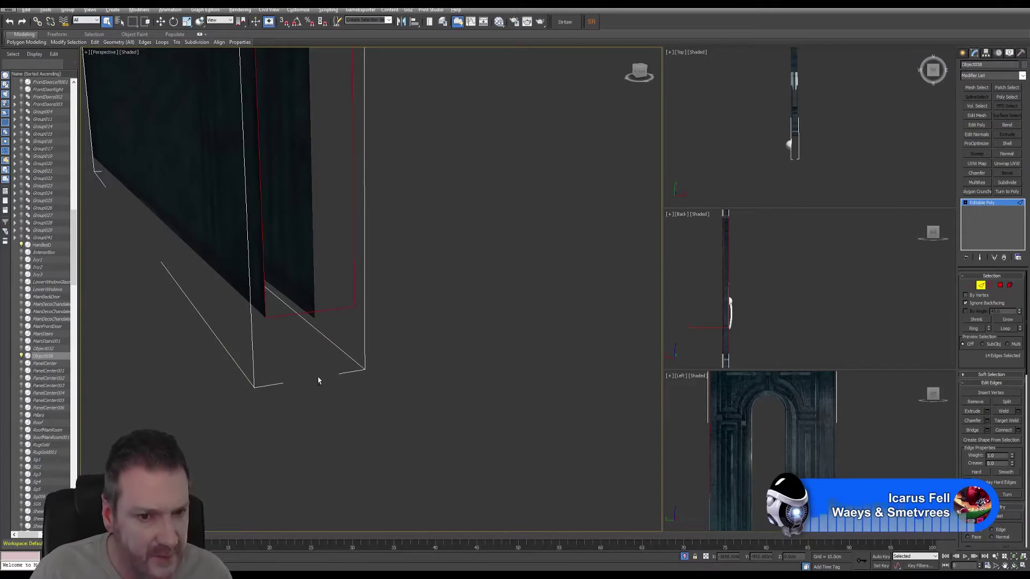
drag(294, 346, 321, 309)
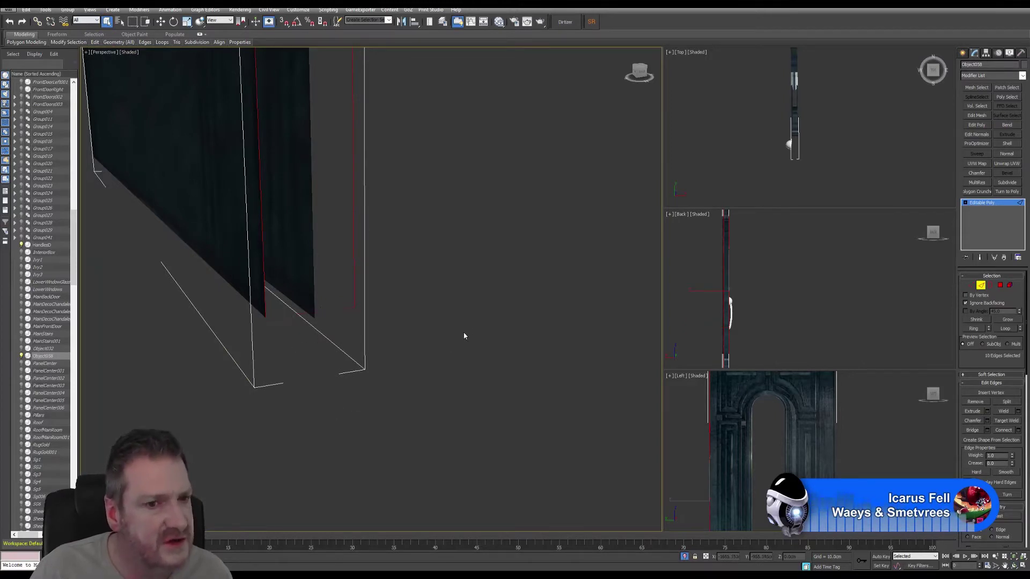
Bridge the selected open side edges with new faces
middle_drag(473, 231, 470, 293)
scroll(470, 293, down, 3)
middle_drag(508, 188, 497, 304)
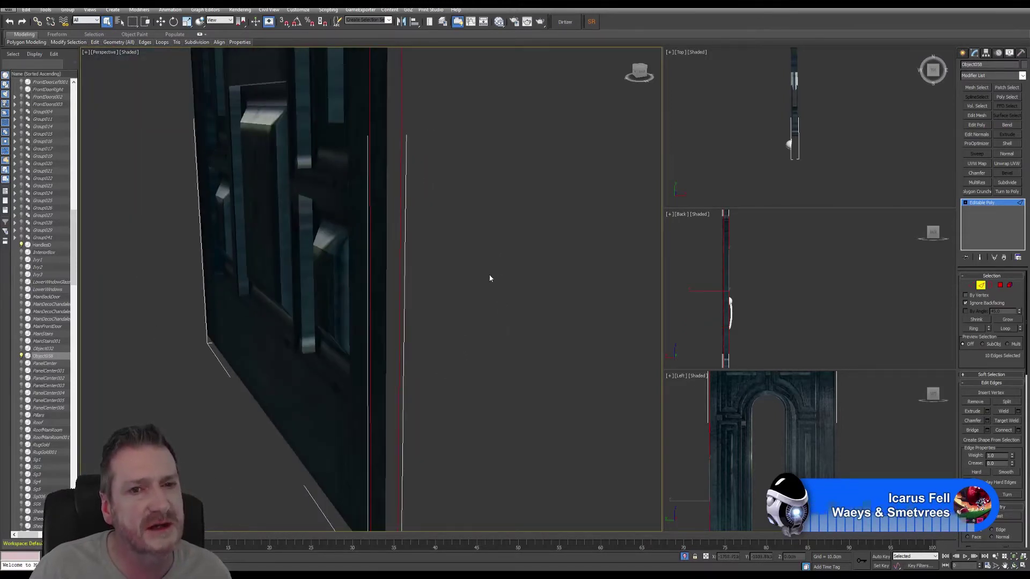
scroll(489, 277, down, 3)
middle_drag(464, 134, 435, 218)
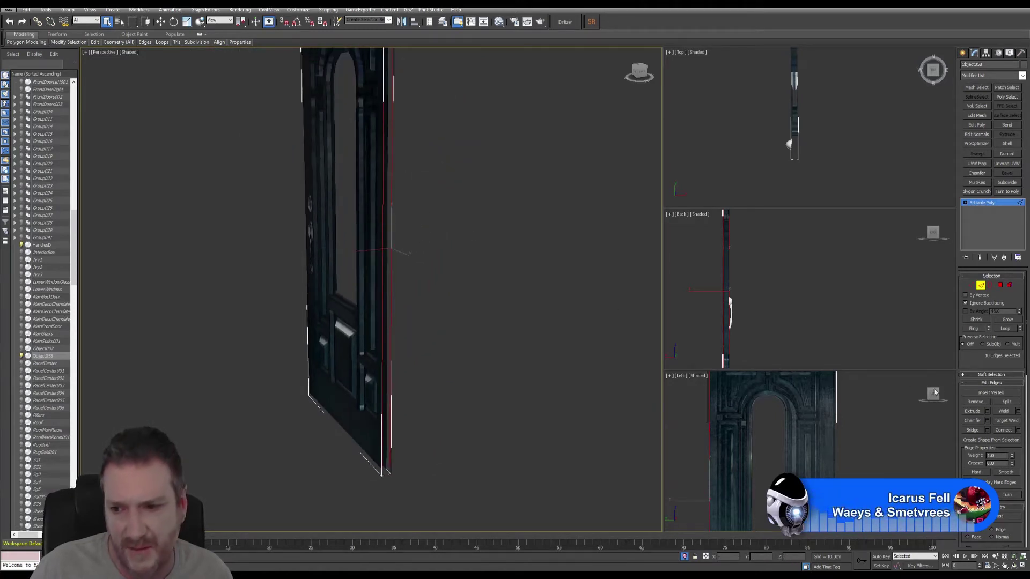
click(988, 431)
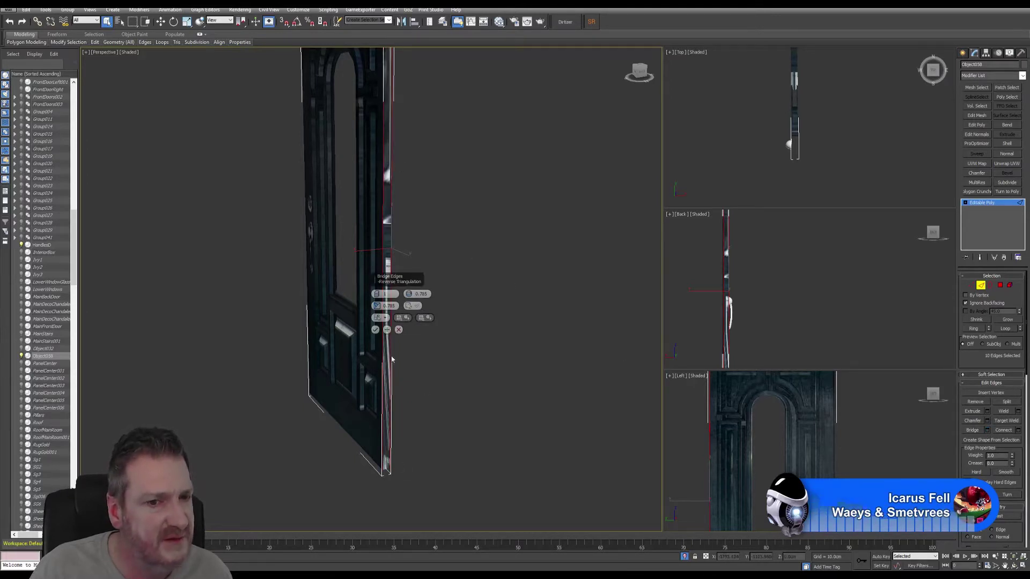
click(375, 330)
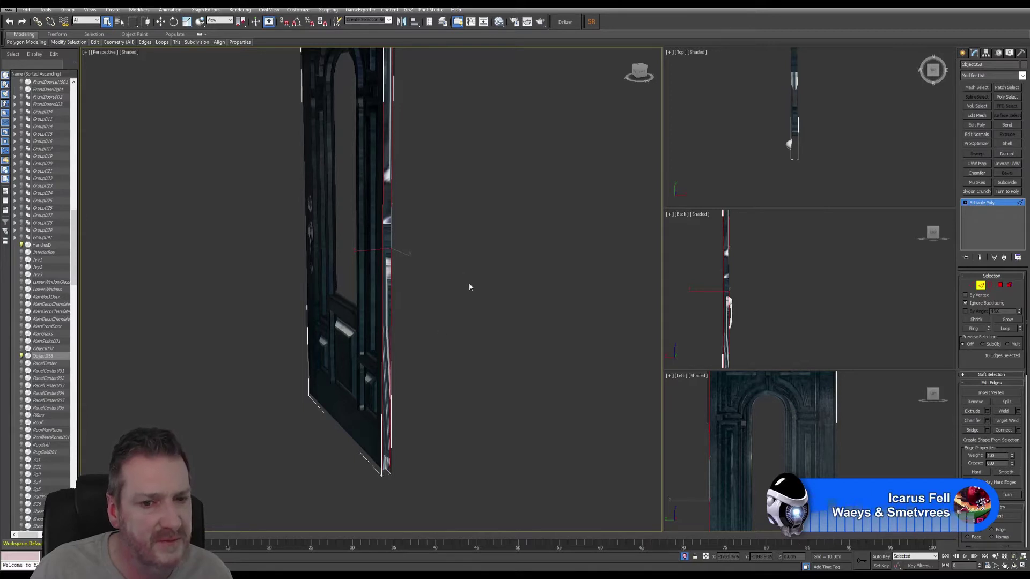
Drop a stray edge near the door's bottom corner from the edge selection
middle_drag(469, 284, 490, 322)
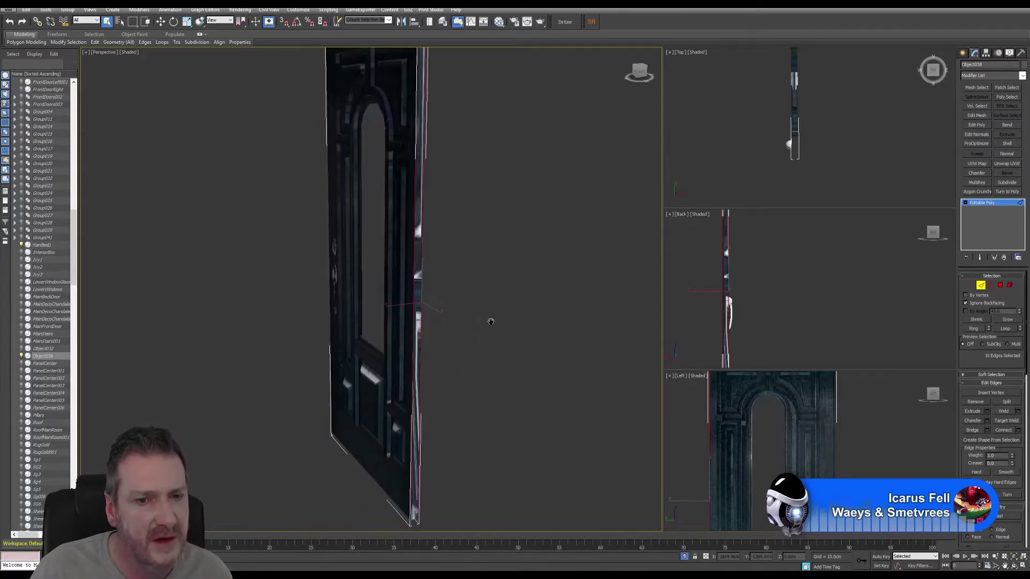
click(1018, 559)
drag(383, 327, 477, 317)
middle_drag(346, 364, 483, 220)
drag(441, 365, 432, 356)
click(107, 21)
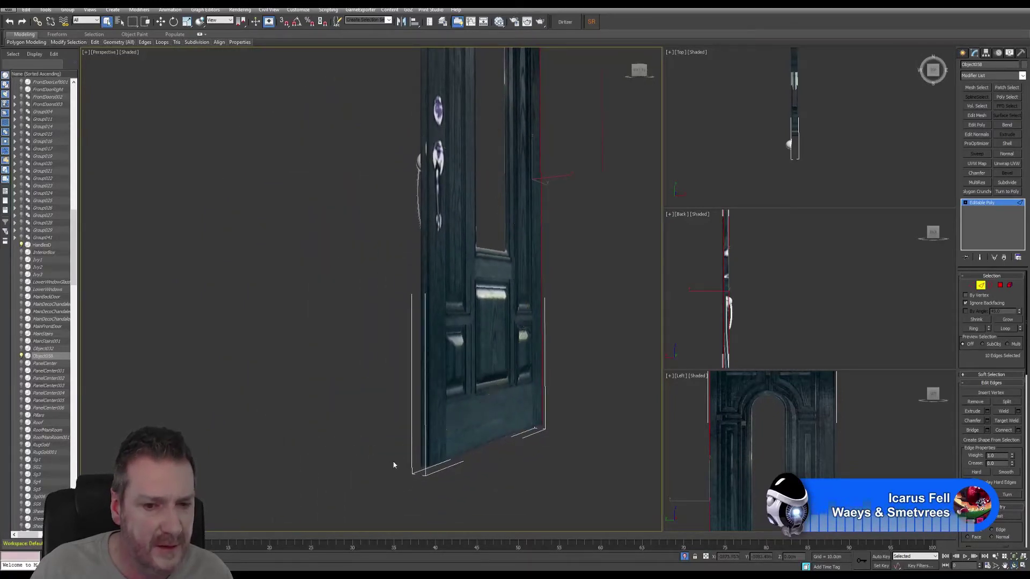
scroll(459, 485, up, 5)
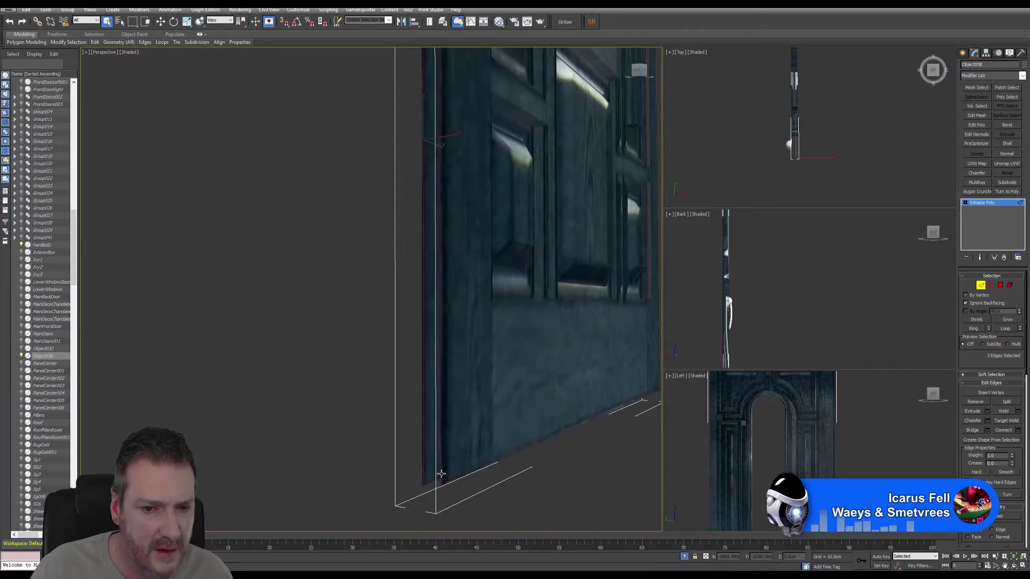
middle_drag(494, 309, 465, 472)
scroll(475, 400, down, 3)
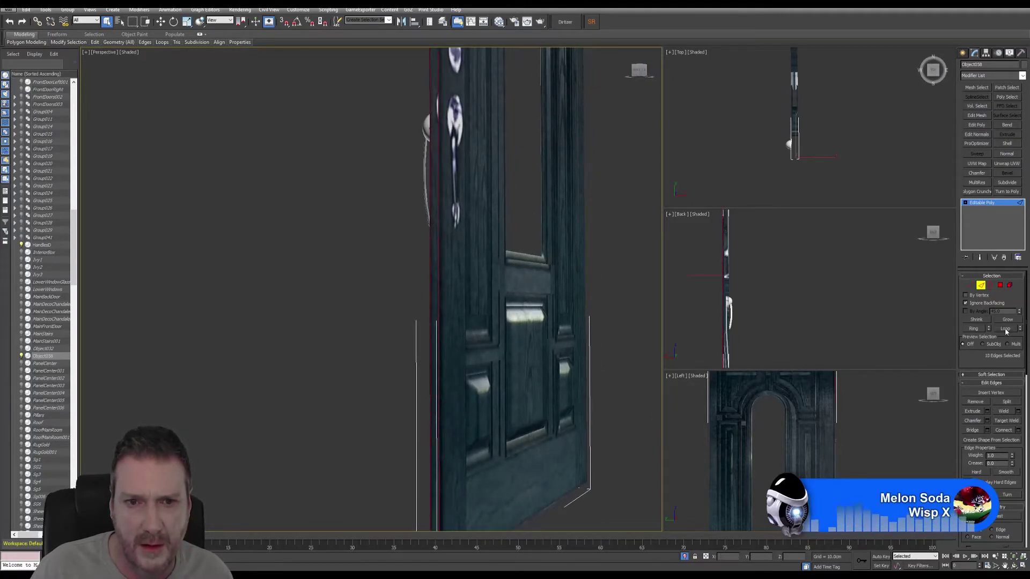
middle_drag(459, 359, 497, 238)
scroll(508, 408, up, 4)
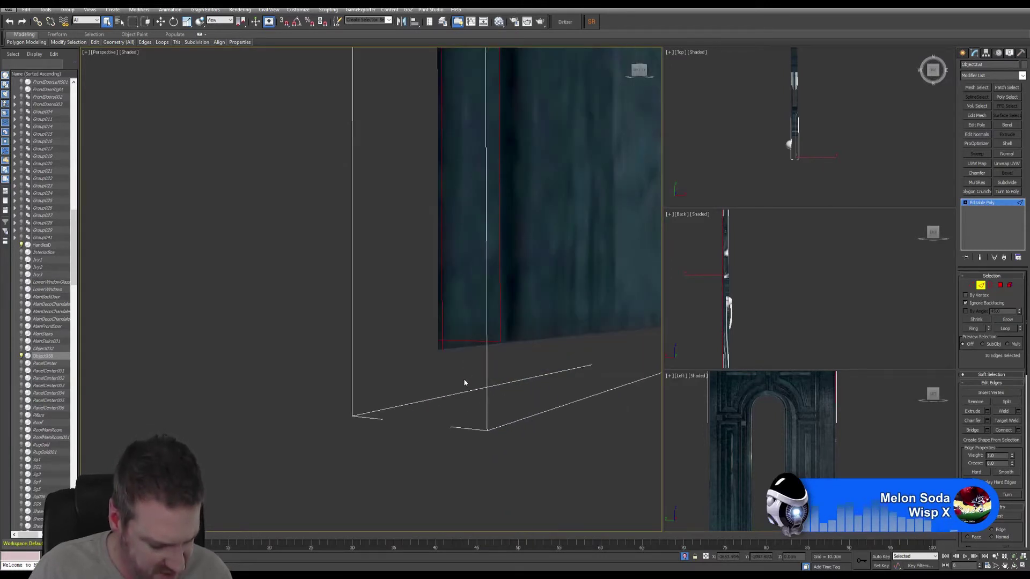
alt+middle_drag(491, 372, 513, 382)
alt+click(594, 418)
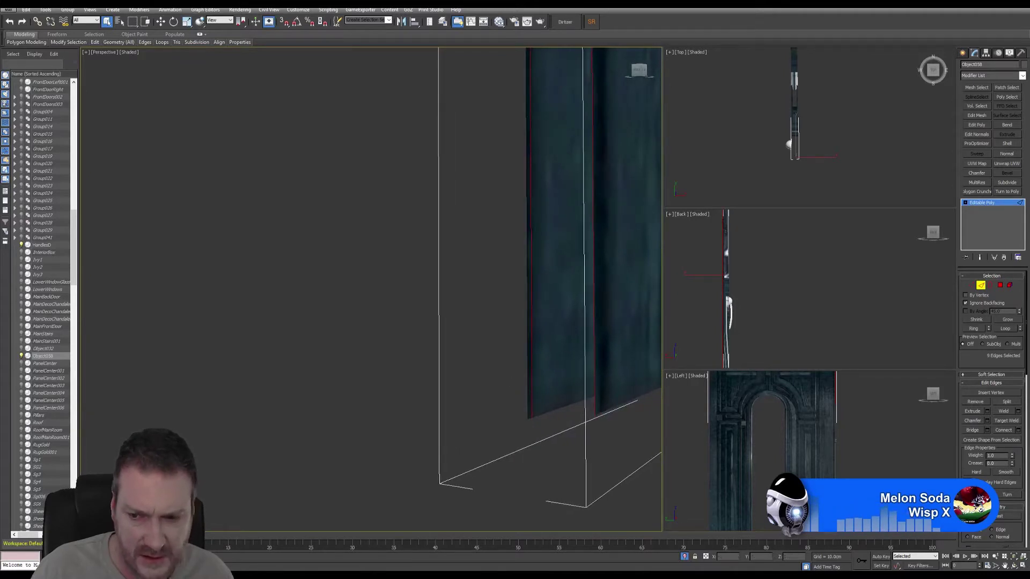
Bridge the remaining selected open edges to close them
click(1013, 566)
drag(501, 324, 446, 241)
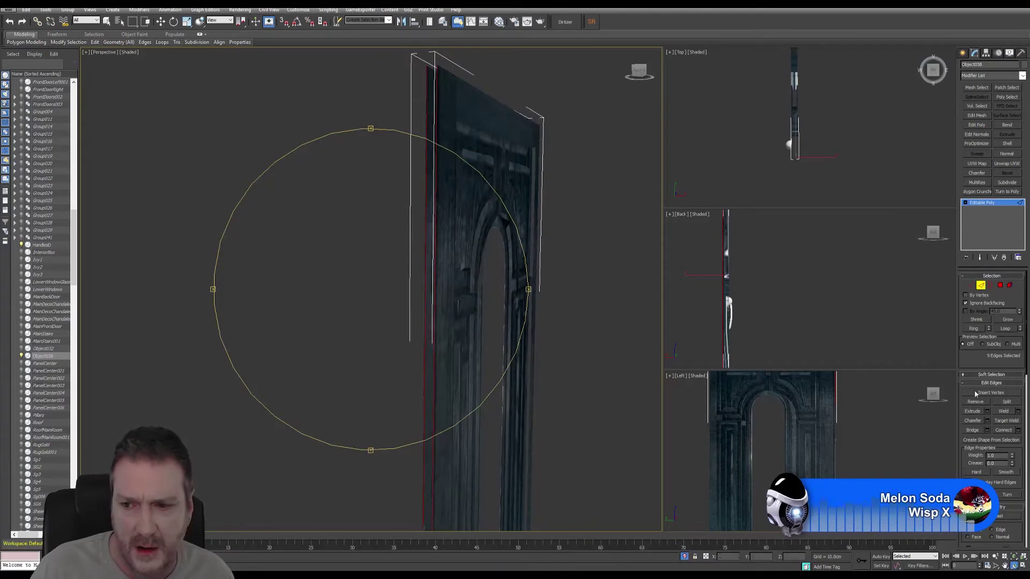
click(988, 431)
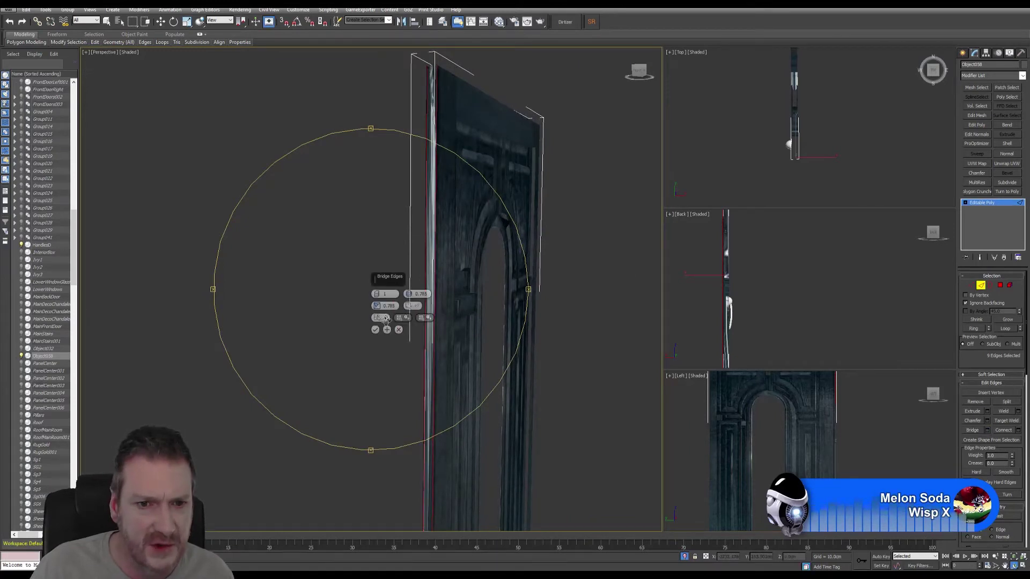
click(374, 329)
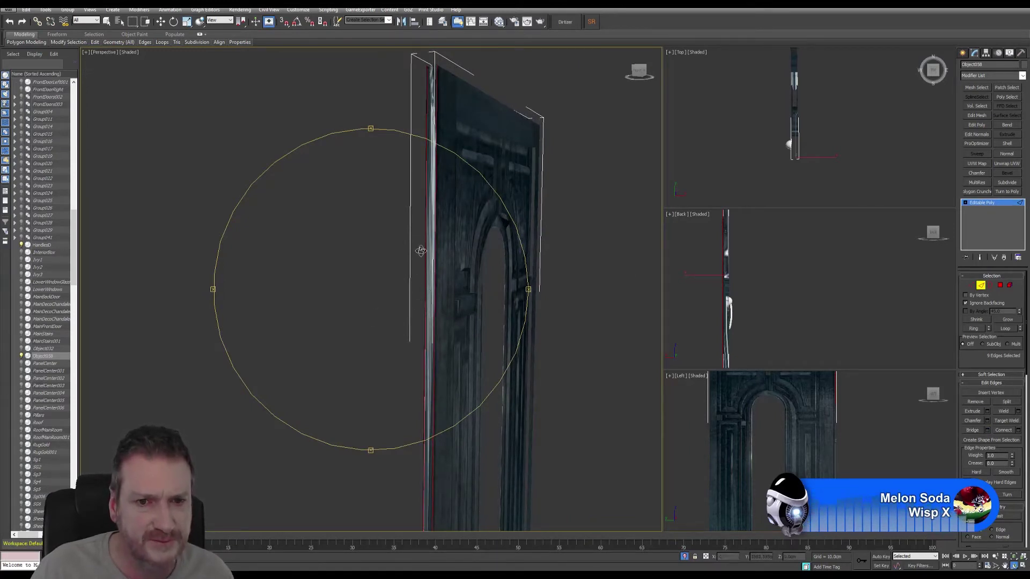
drag(420, 248, 384, 322)
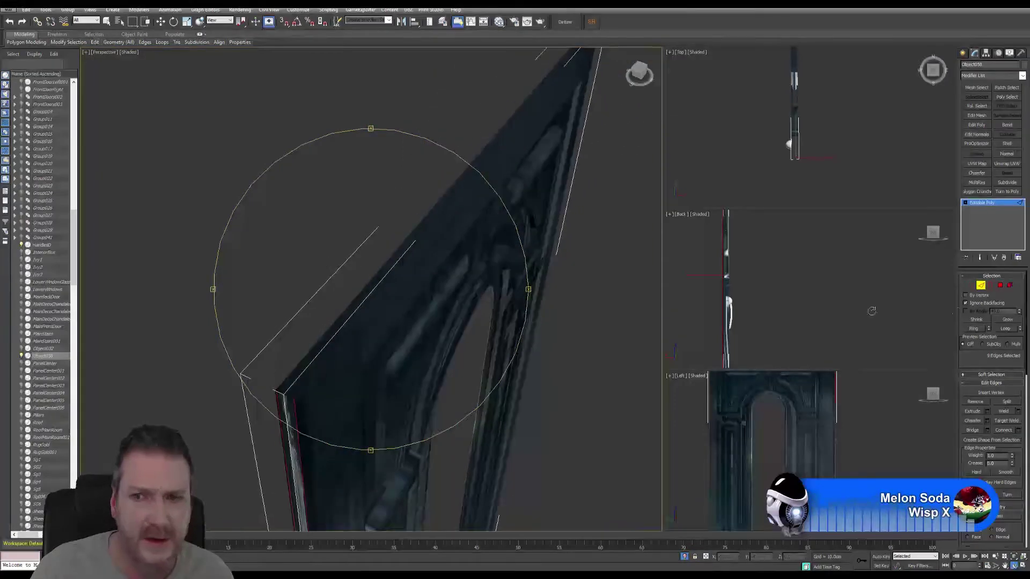
Select the diagonal edge on the door's side and extend it to the full loop
key(q)
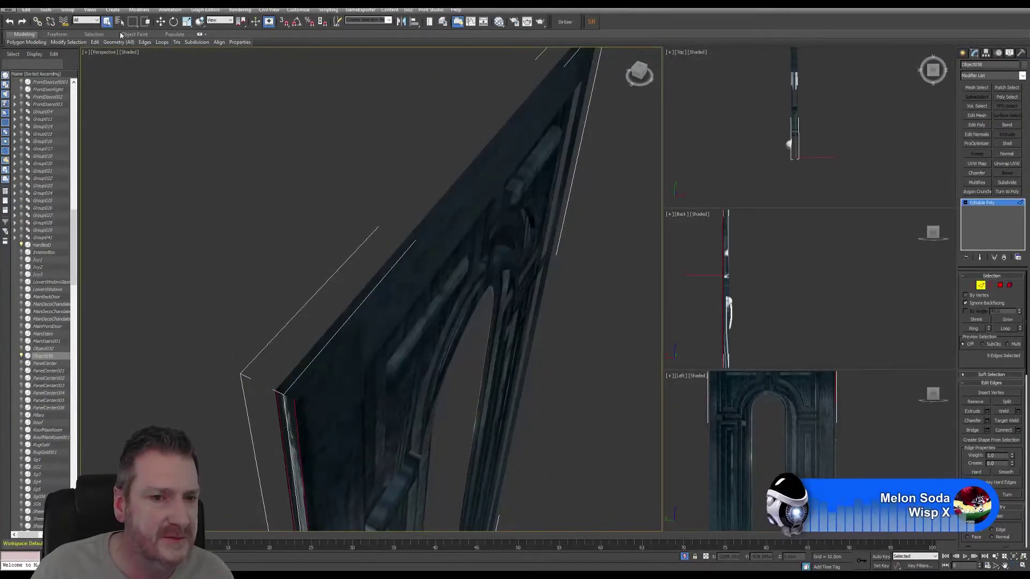
click(308, 352)
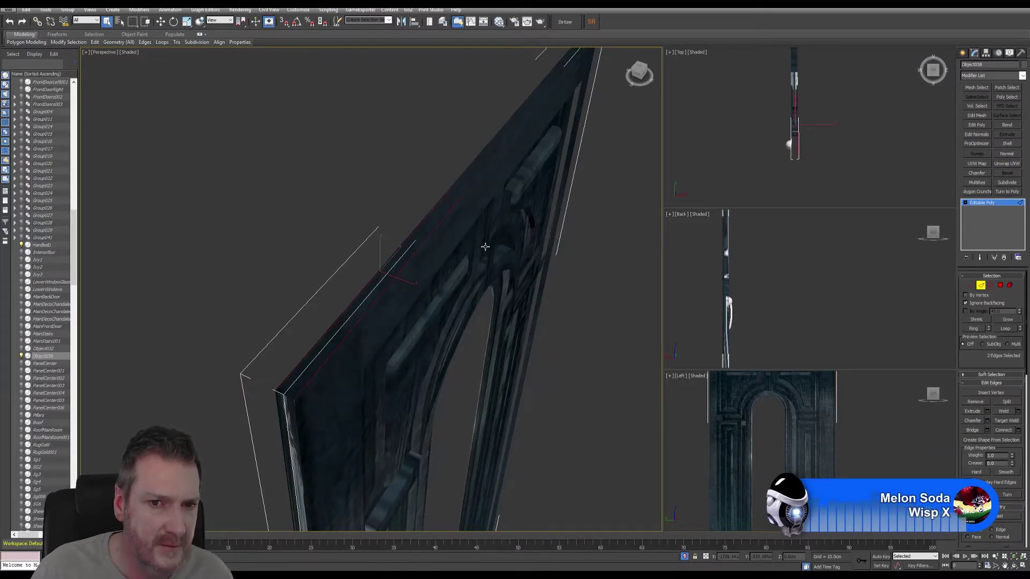
click(1006, 329)
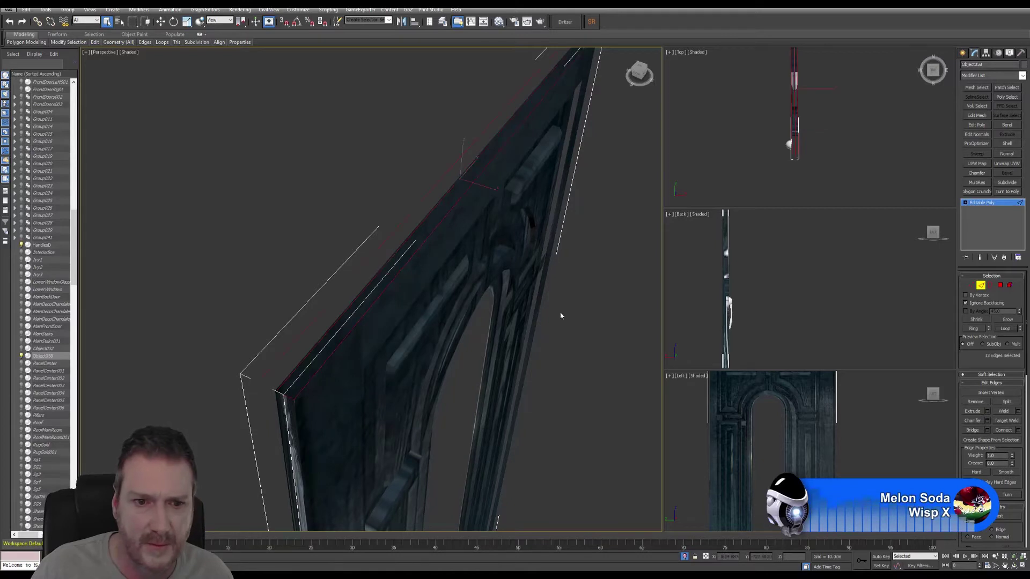
middle_drag(455, 317, 464, 346)
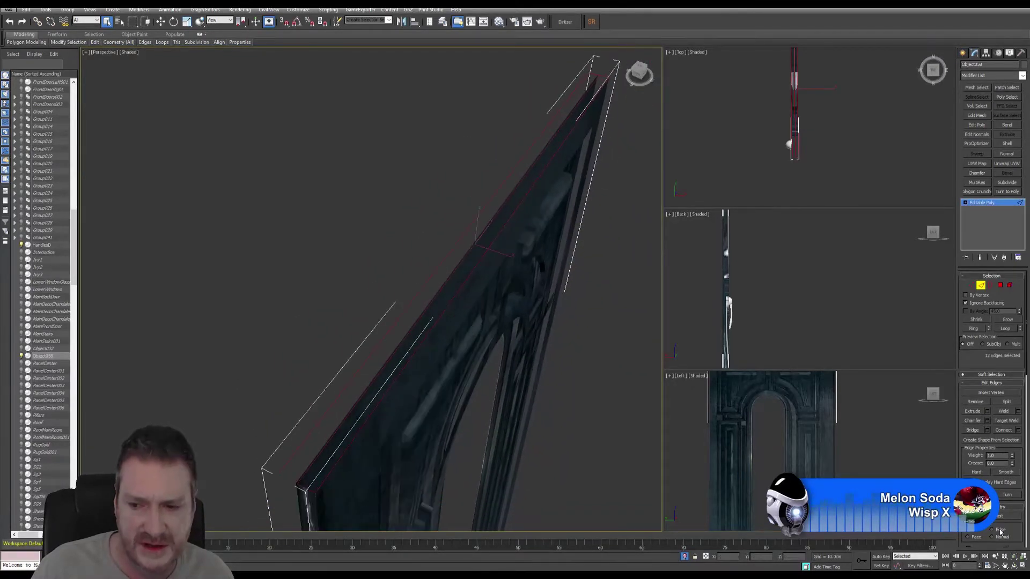
click(1015, 566)
drag(381, 340, 353, 344)
click(107, 21)
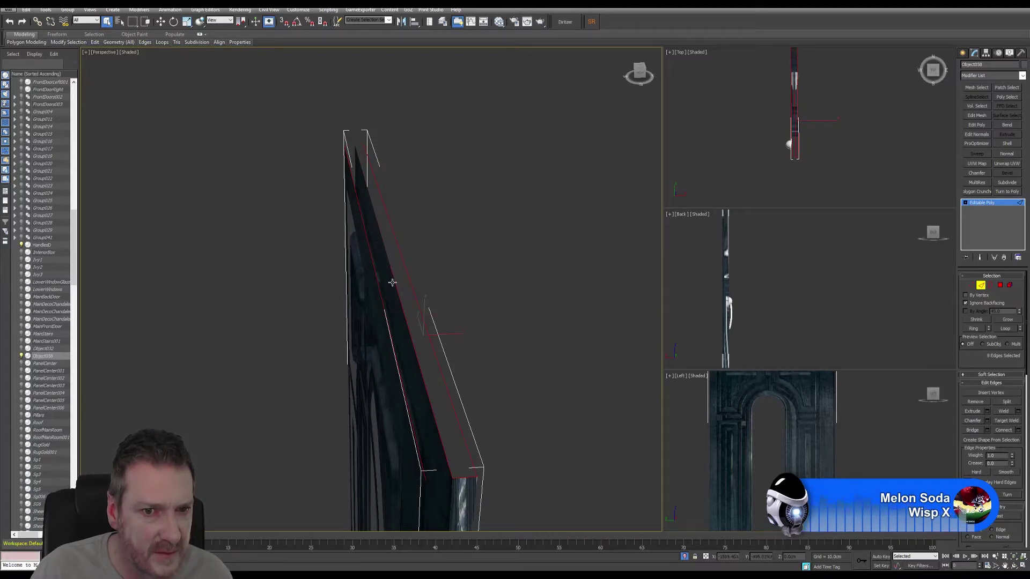
Bridge the selected long open edges to join the door's mirrored halves
alt+middle_drag(444, 427, 426, 442)
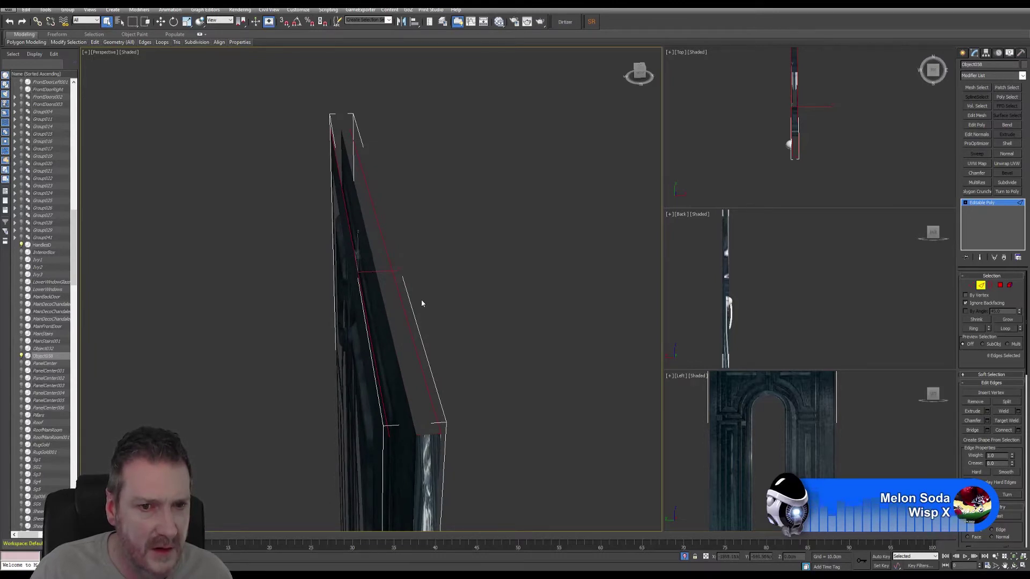
alt+middle_drag(422, 304, 439, 274)
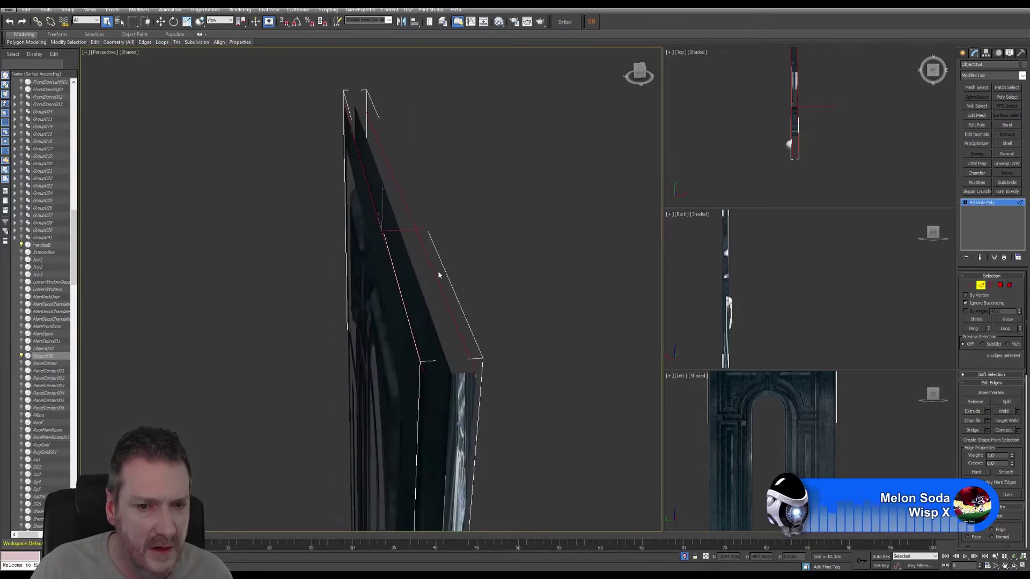
click(1013, 565)
drag(375, 300, 886, 391)
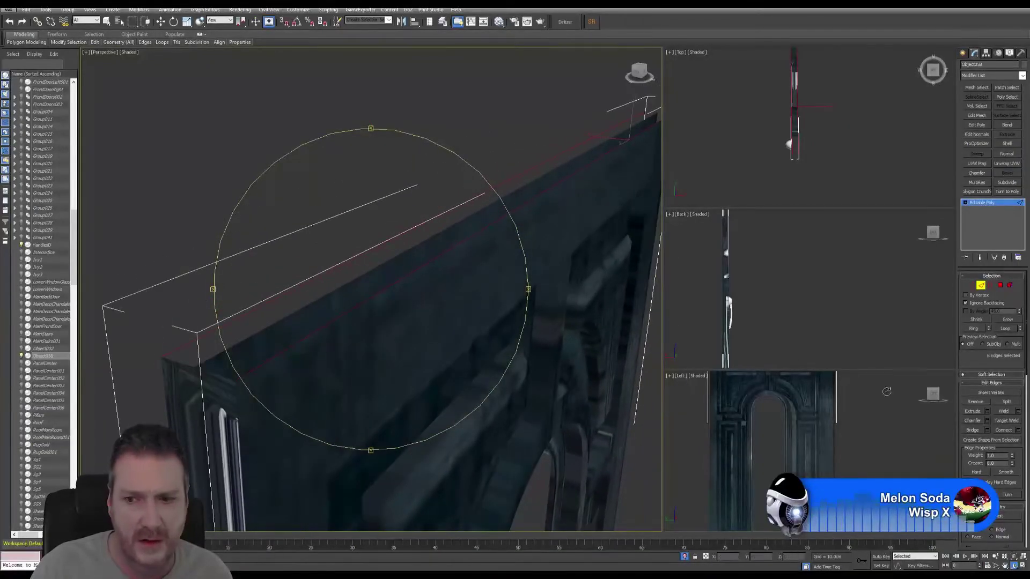
click(988, 432)
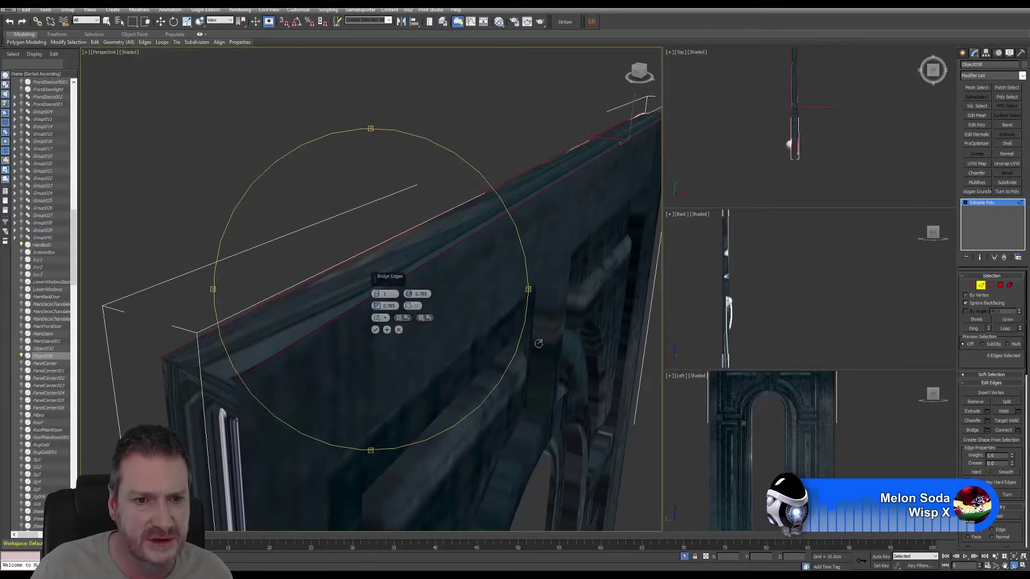
click(375, 330)
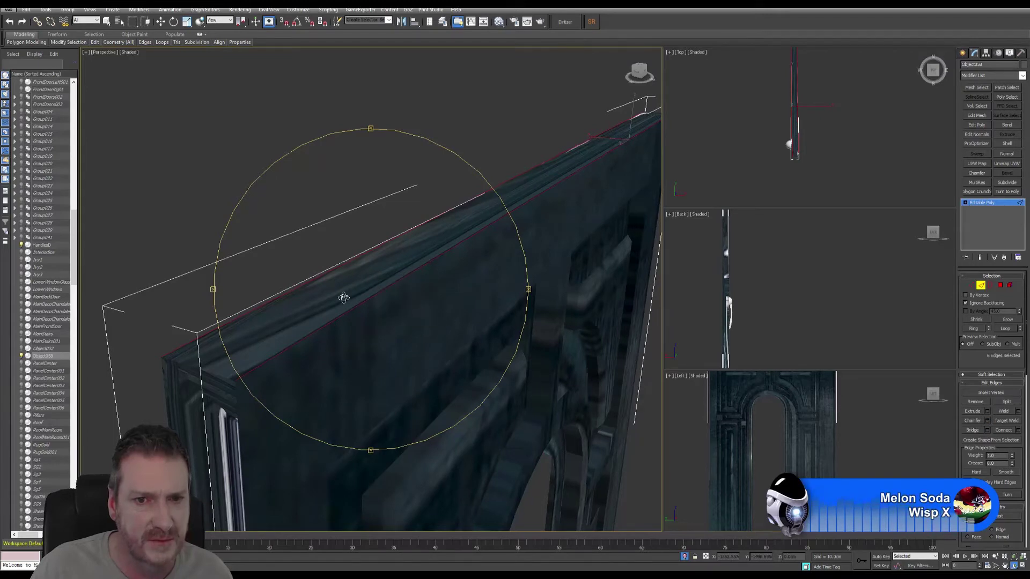
drag(344, 297, 343, 333)
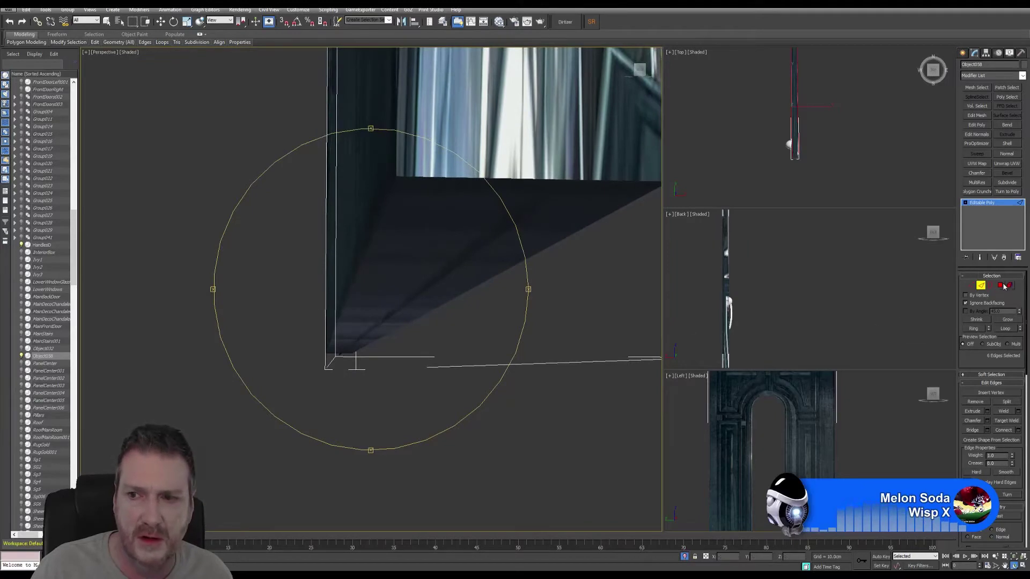
In Polygon mode, select the newly bridged face to check it
click(1003, 285)
key(4)
click(487, 237)
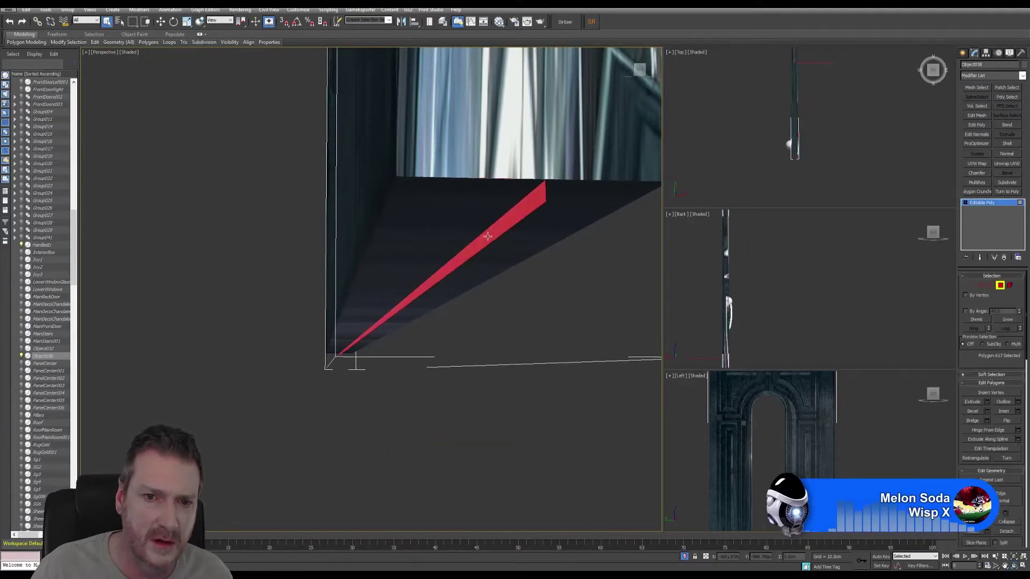
click(1013, 565)
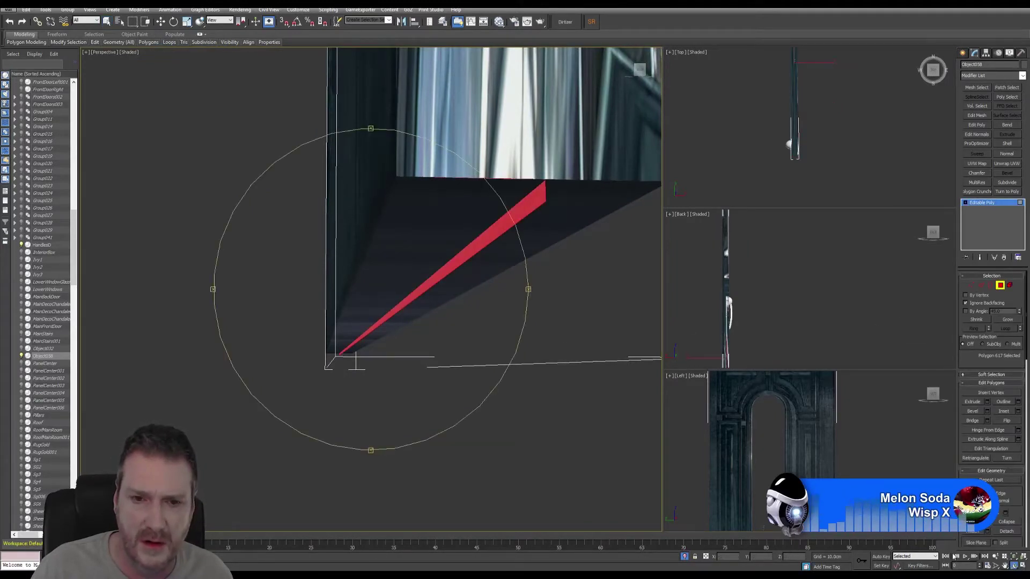
drag(385, 268, 391, 239)
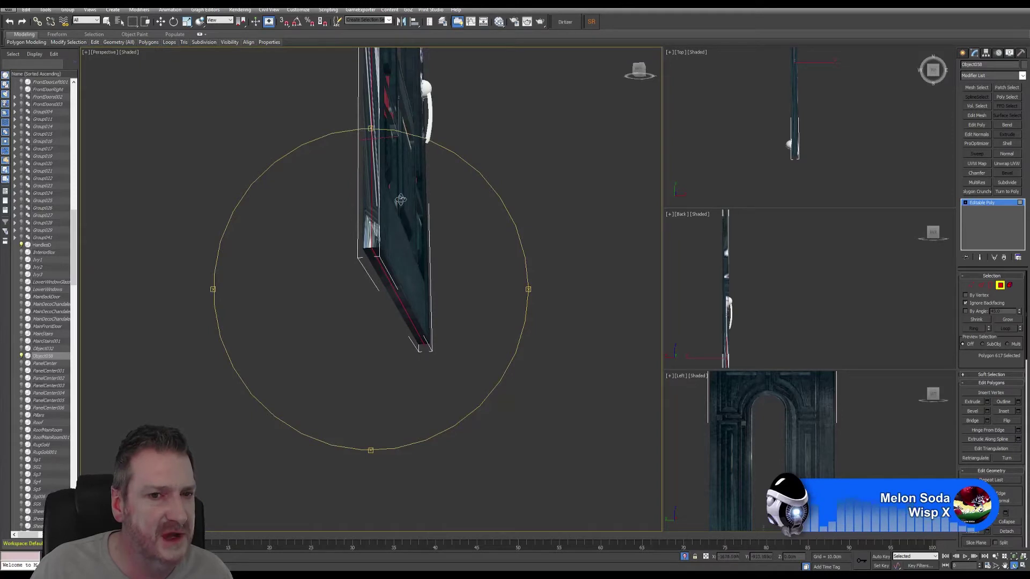
drag(401, 200, 427, 188)
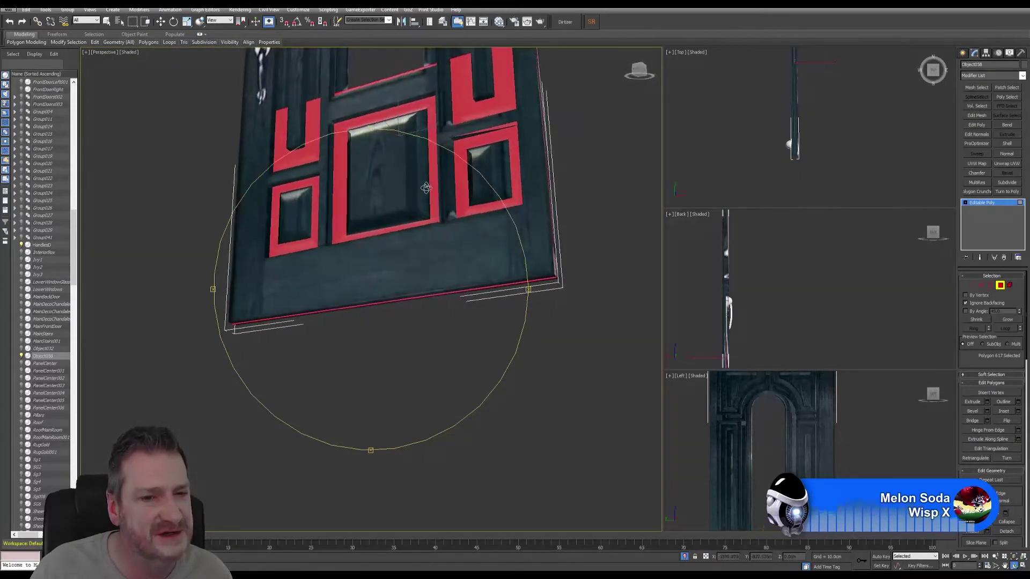
In Vertex mode, box-select the vertices at the door's bottom-left and bottom-right corners
click(973, 285)
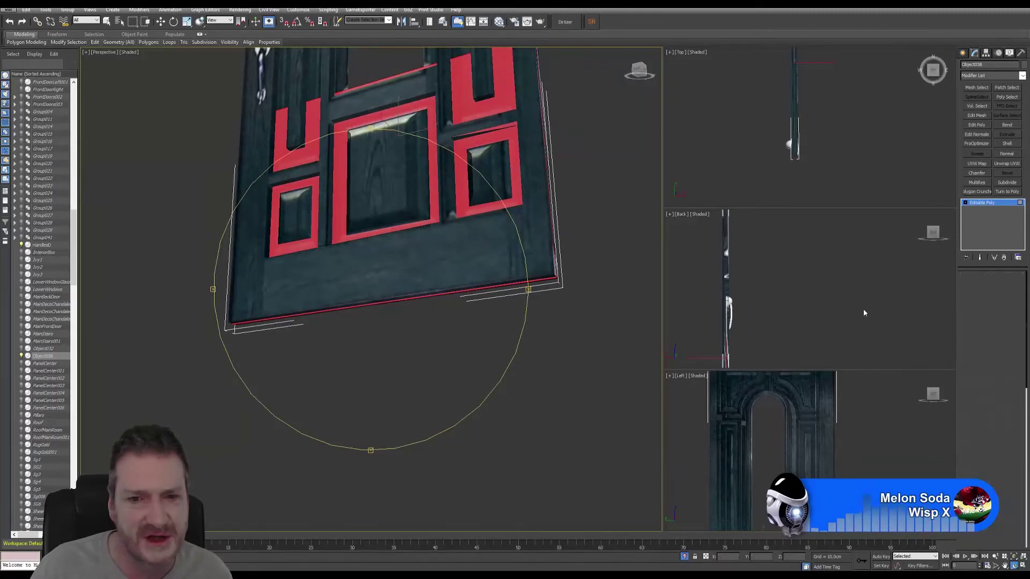
key(Escape)
middle_drag(522, 309, 491, 324)
scroll(507, 293, up, 5)
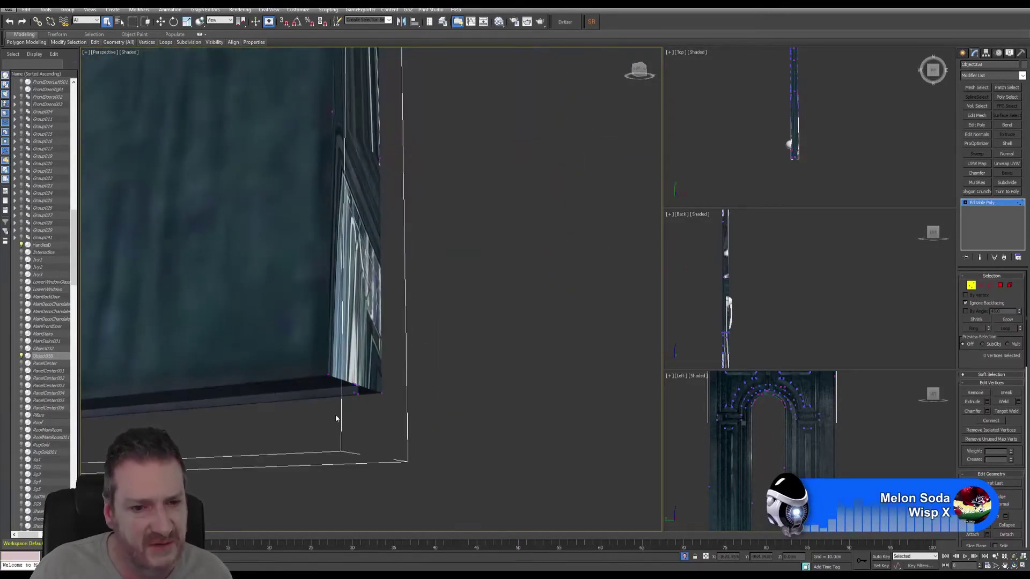
scroll(244, 428, down, 4)
middle_drag(244, 428, 550, 379)
scroll(249, 396, up, 4)
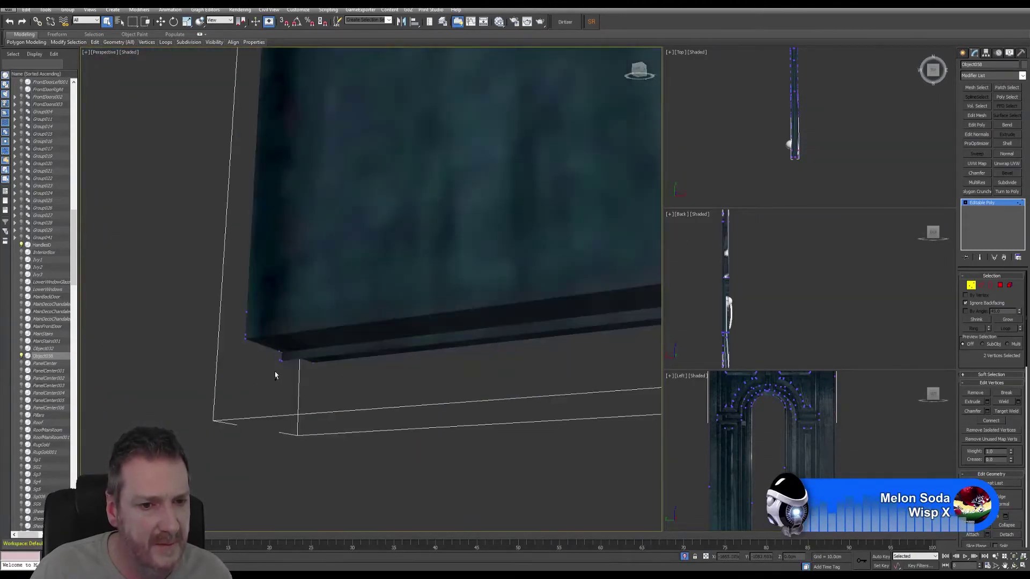
drag(274, 371, 289, 361)
middle_drag(523, 267, 357, 296)
scroll(509, 291, down, 3)
middle_drag(509, 291, 282, 246)
Move the selected bottom vertices up about 0.645 cm on Z, then exit sub-object mode
click(160, 22)
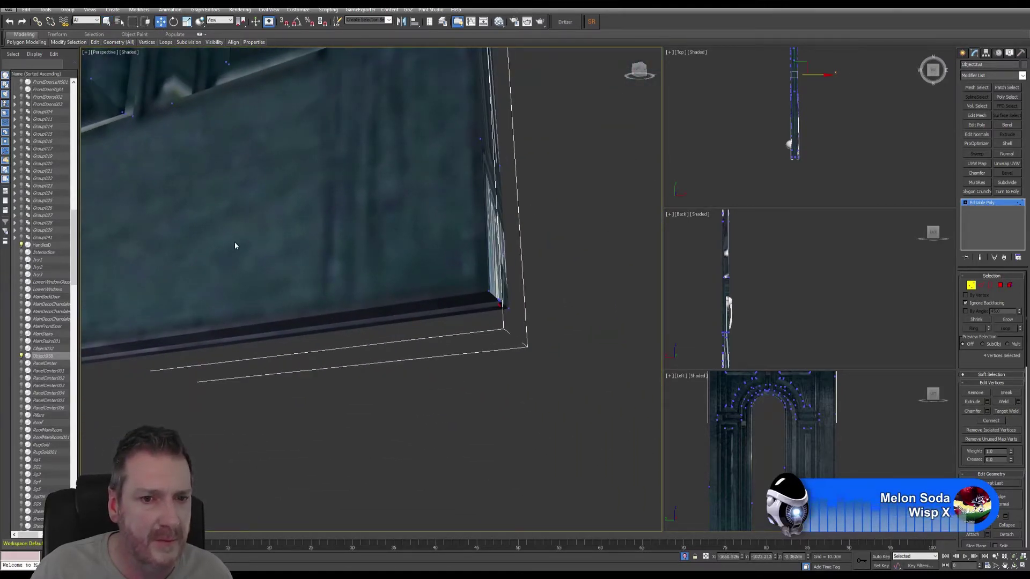
scroll(275, 237, up, 8)
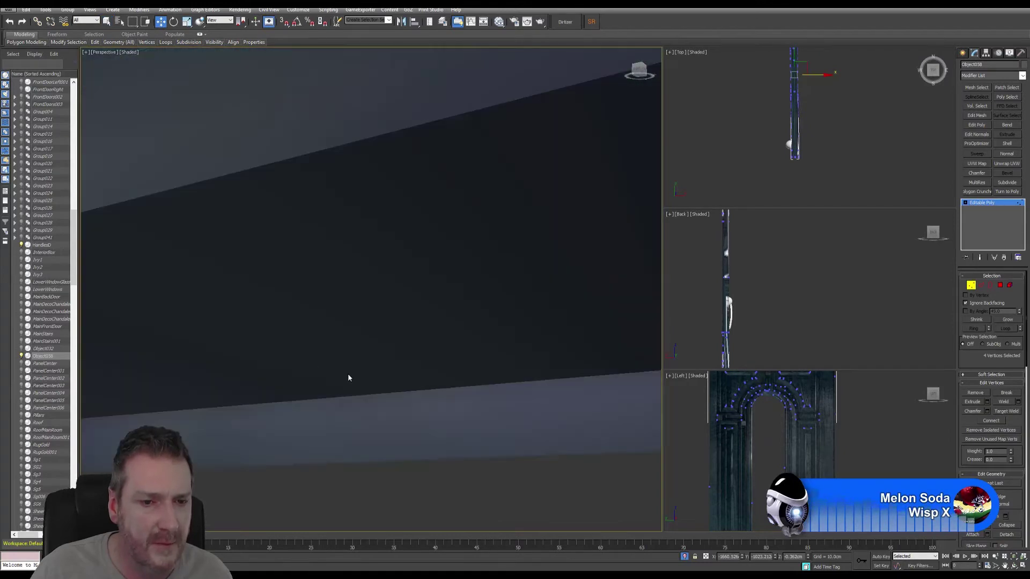
scroll(348, 378, down, 4)
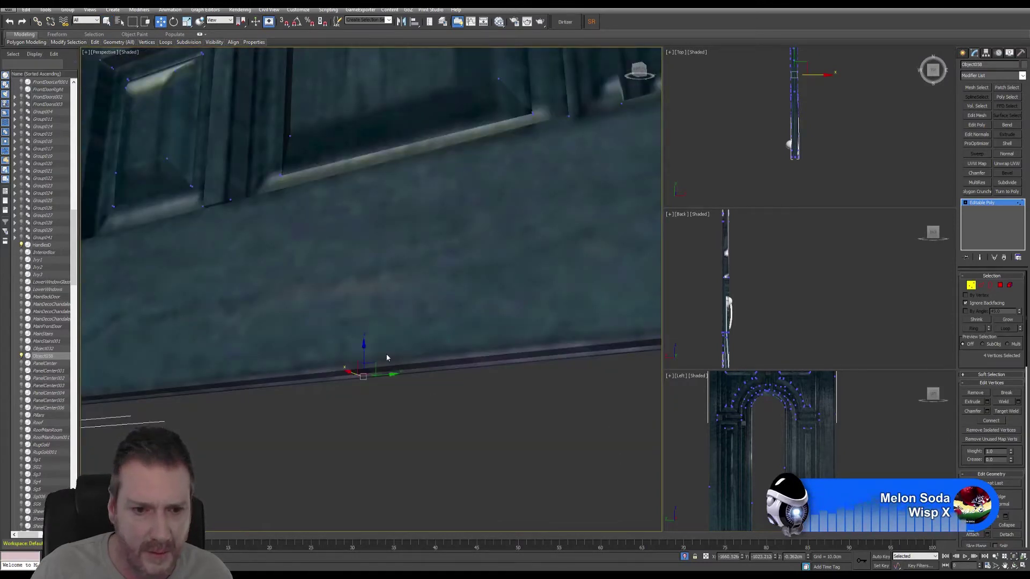
drag(363, 351, 370, 346)
scroll(418, 369, down, 6)
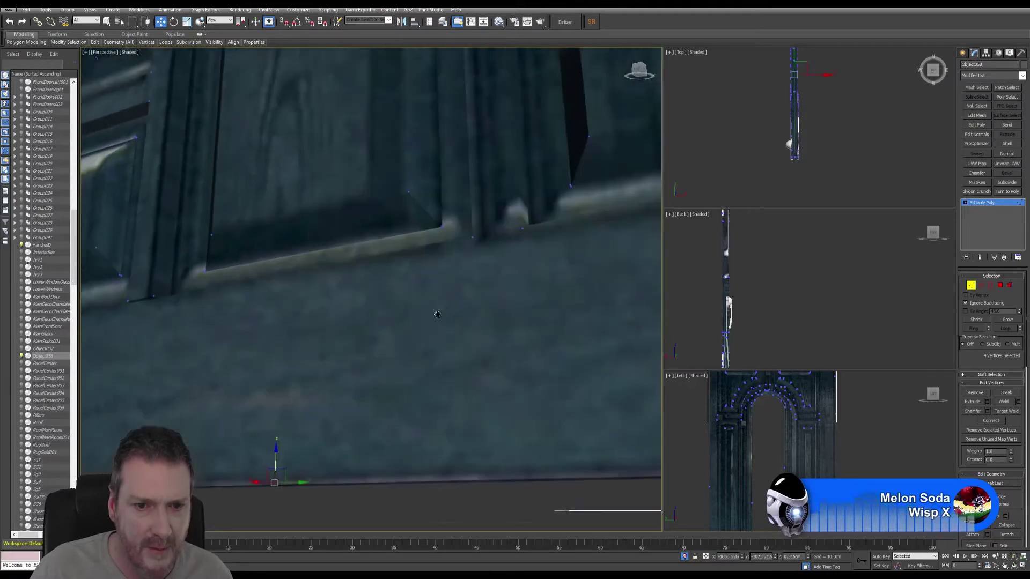
middle_drag(419, 369, 394, 463)
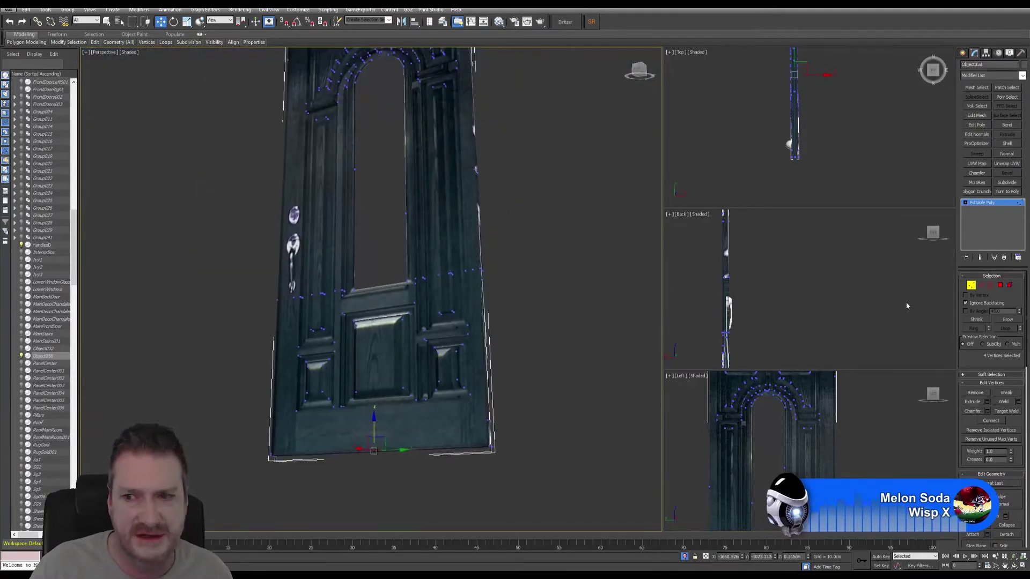
click(971, 286)
Orbit to the door's side and clear the old face selection in Polygon mode
middle_drag(543, 239, 542, 352)
click(1014, 567)
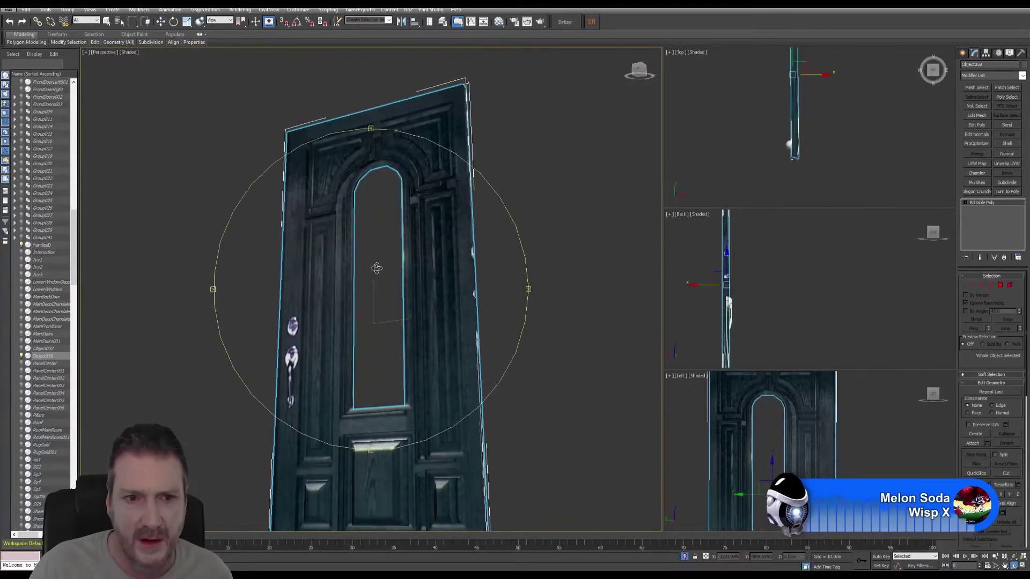
drag(377, 268, 267, 289)
drag(309, 331, 358, 276)
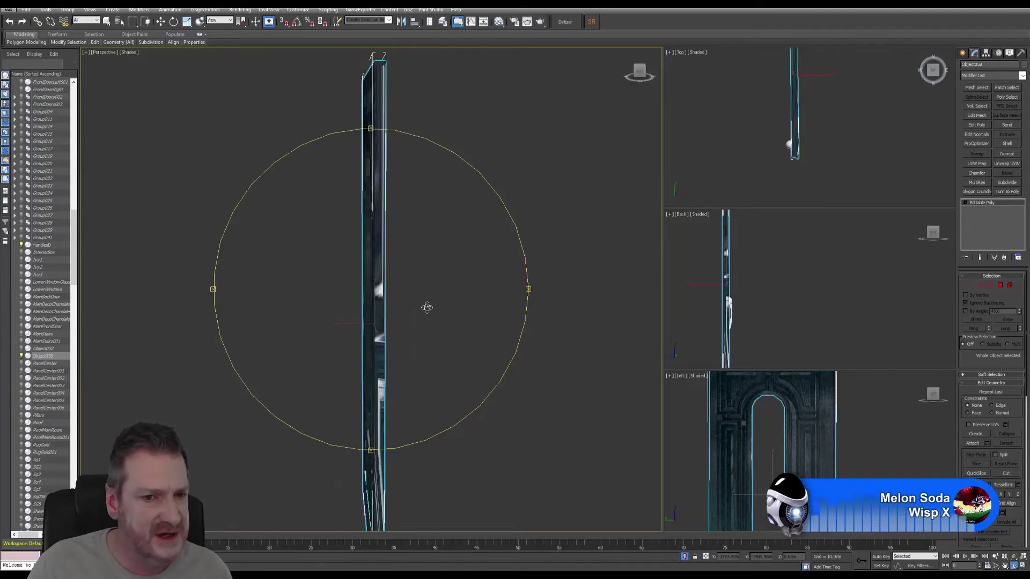
mouse_move(426, 307)
mouse_down()
mouse_move(304, 294)
mouse_move(424, 299)
mouse_up()
click(107, 22)
middle_drag(394, 230, 457, 191)
middle_drag(466, 379, 501, 340)
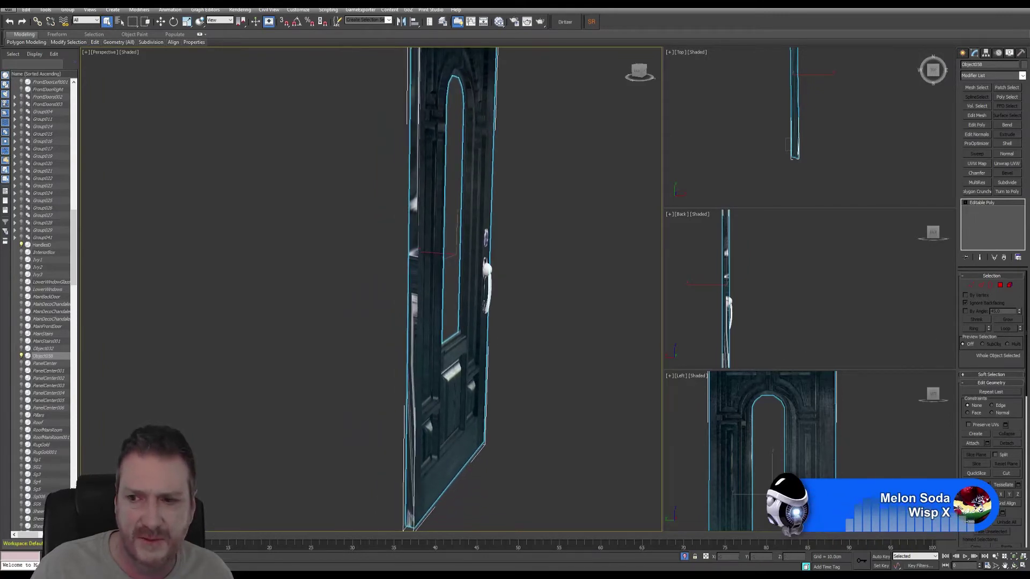
click(1000, 286)
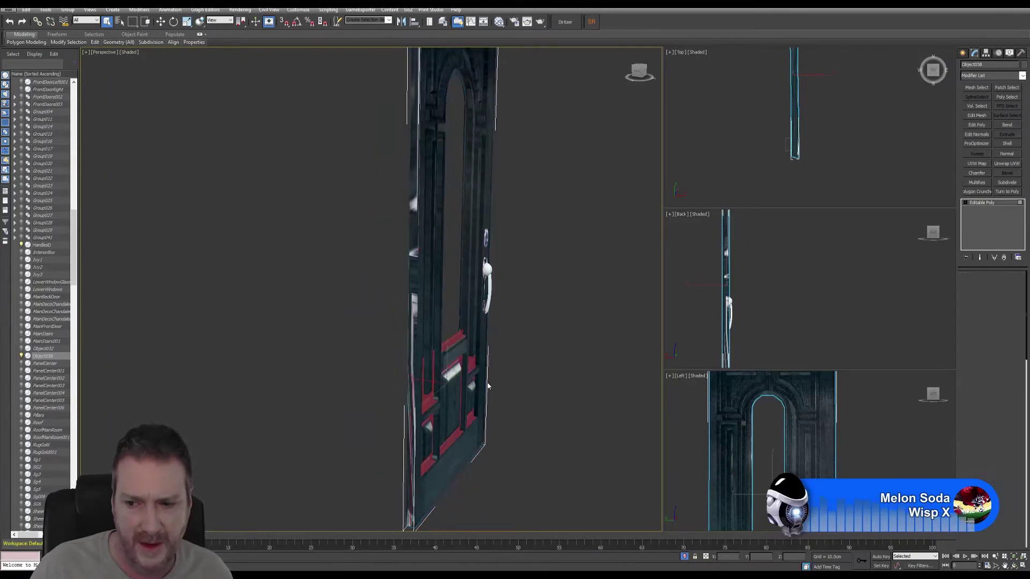
click(502, 467)
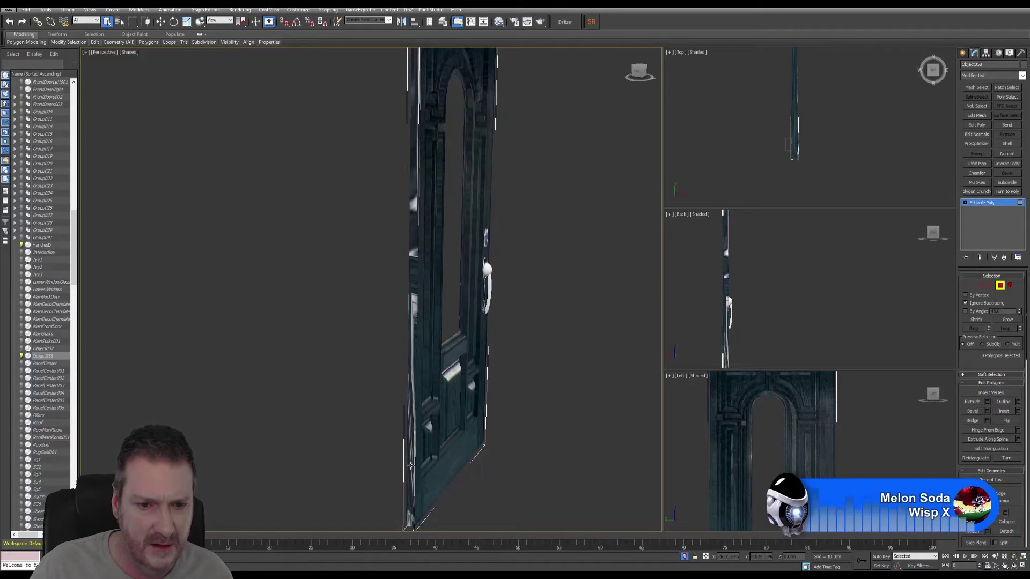
Select the four thin faces forming the door's side edge strip
click(410, 465)
ctrl+click(411, 346)
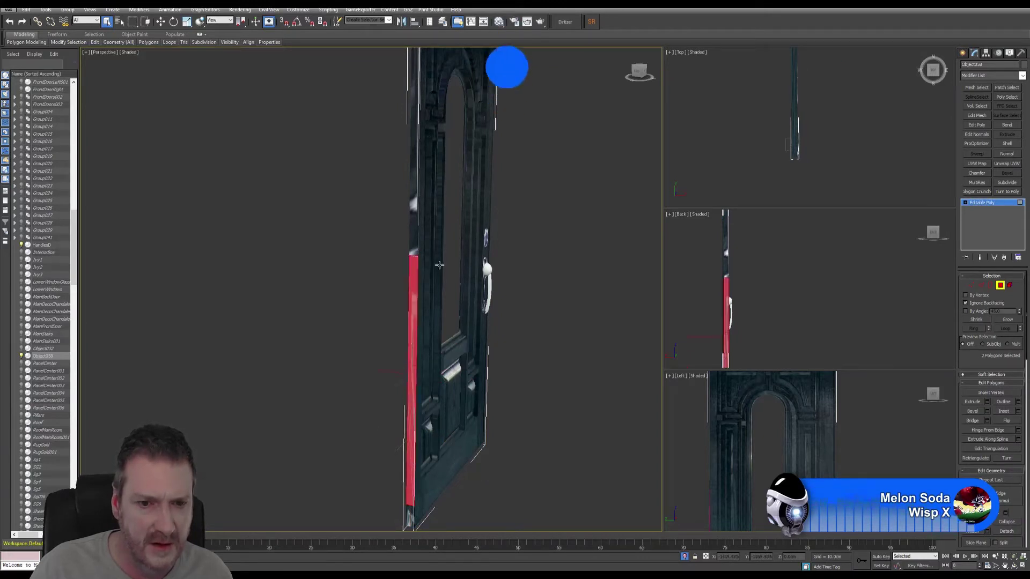
middle_drag(436, 260, 451, 182)
ctrl+click(422, 461)
ctrl+click(441, 283)
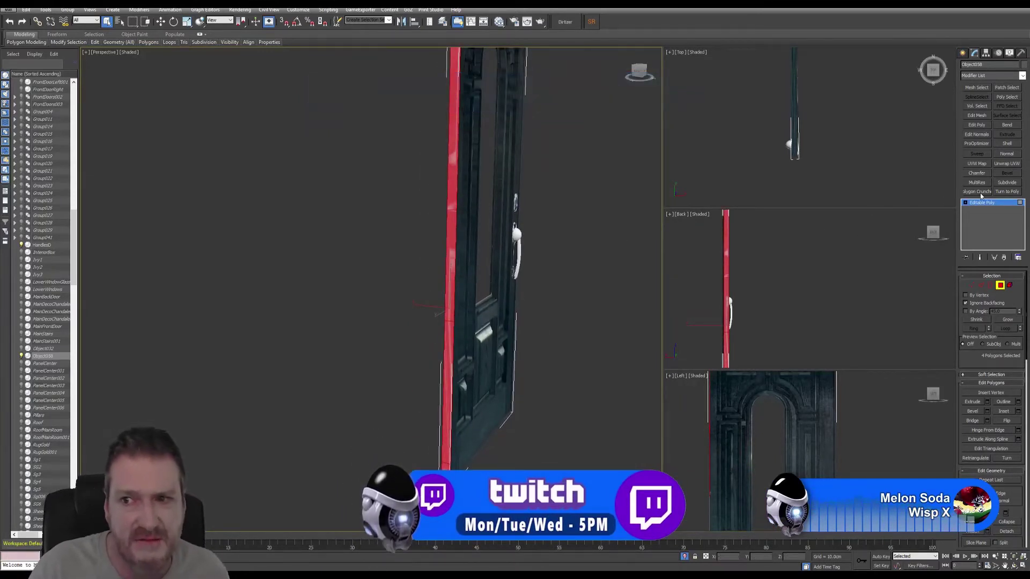
Add Unwrap UVW, open the Edit UVWs editor, and show Map #33 (Door2.tga) as background
click(1006, 164)
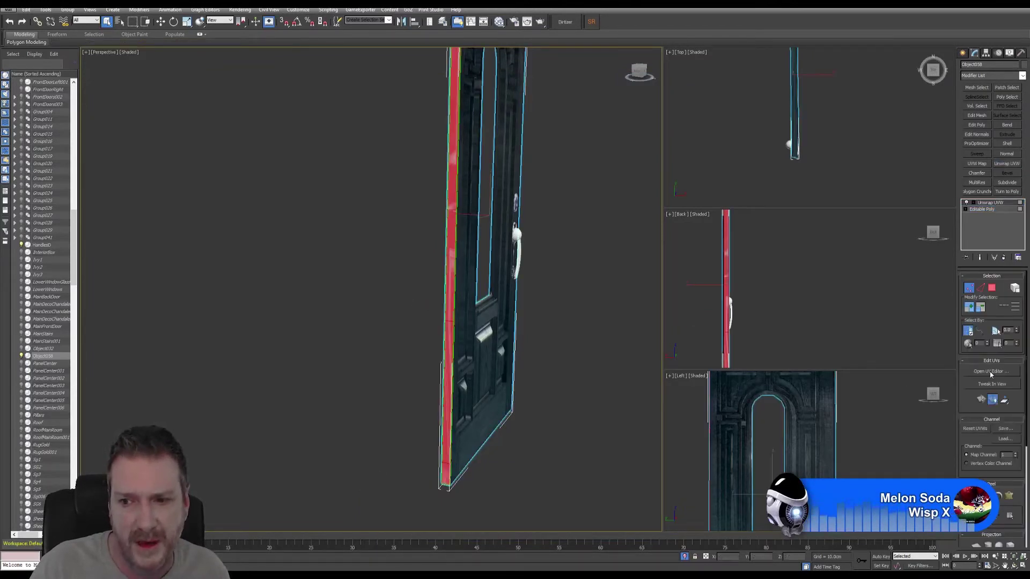
click(990, 372)
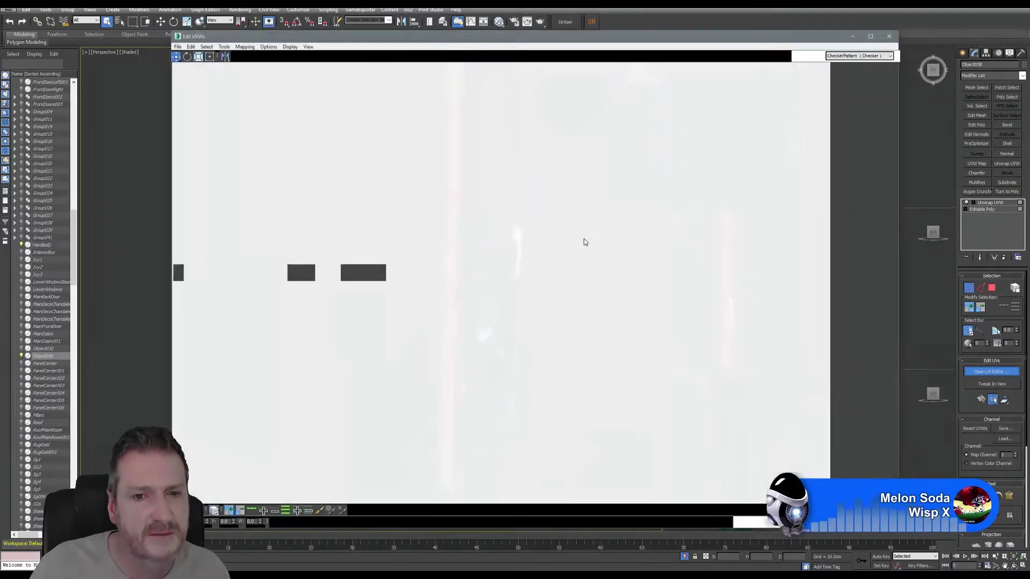
click(854, 56)
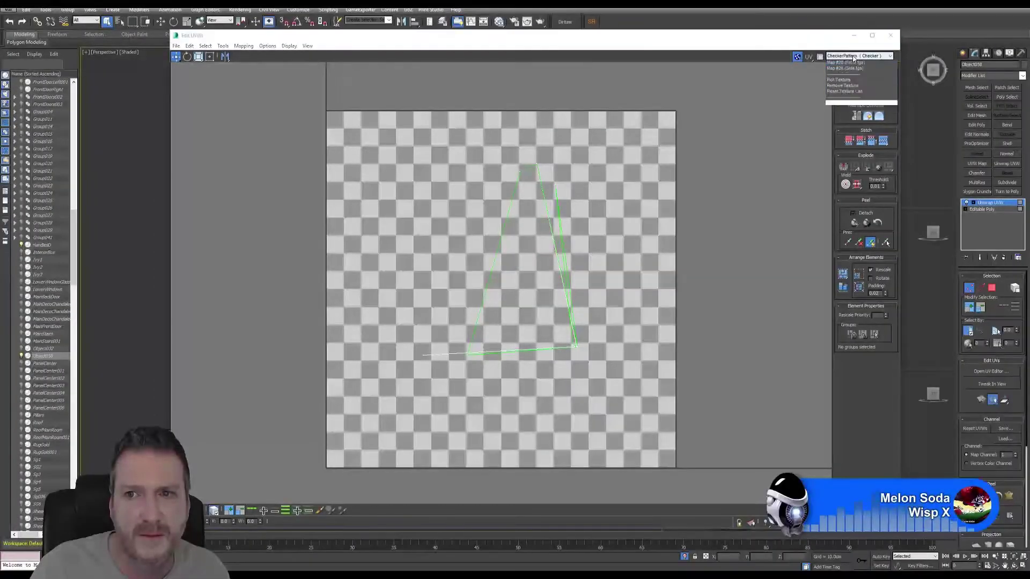
click(866, 69)
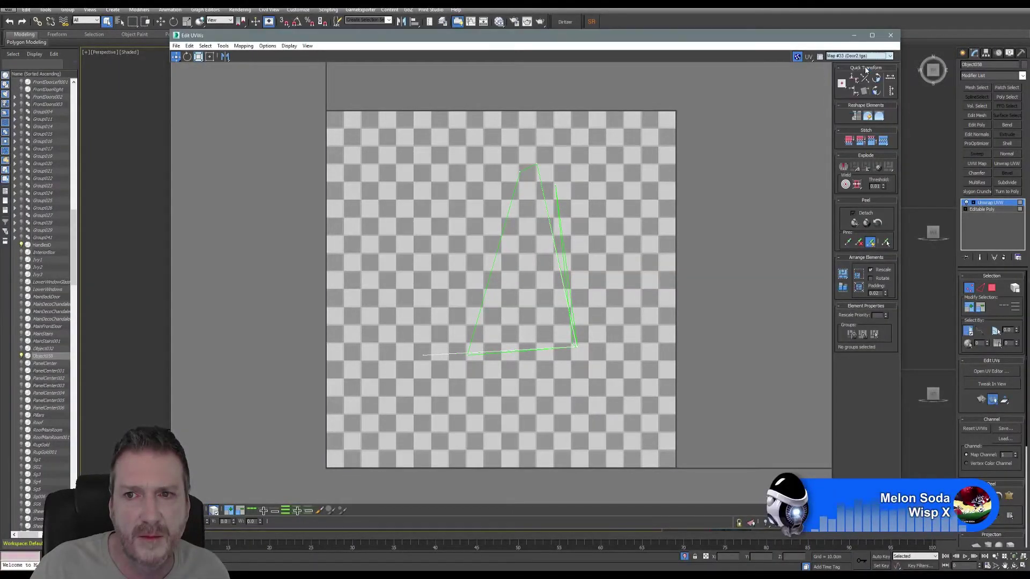
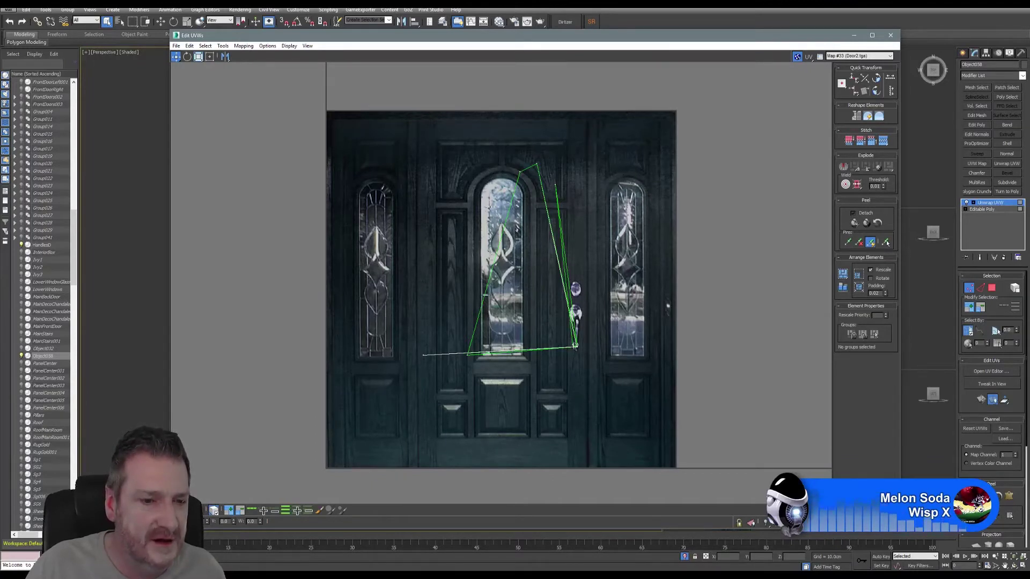
In Polygon mode, flatten the selected side-strip UVs with Flatten Mapping
click(199, 510)
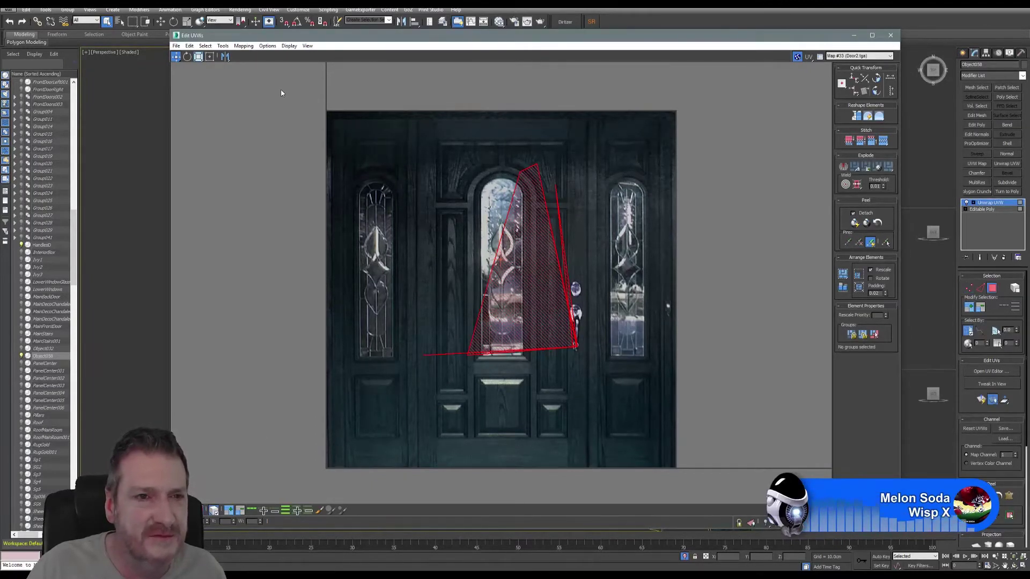
click(223, 46)
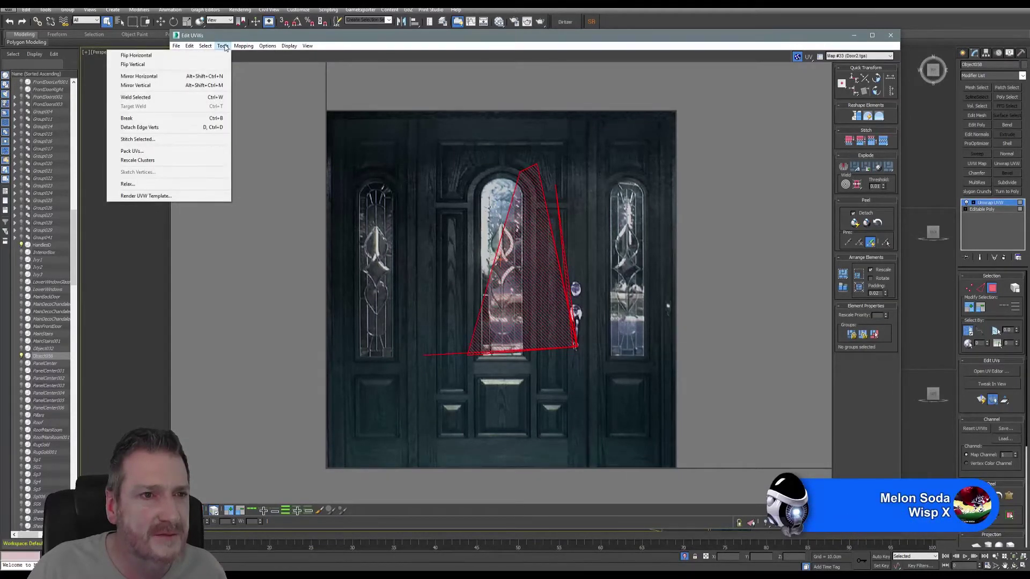
mouse_move(249, 44)
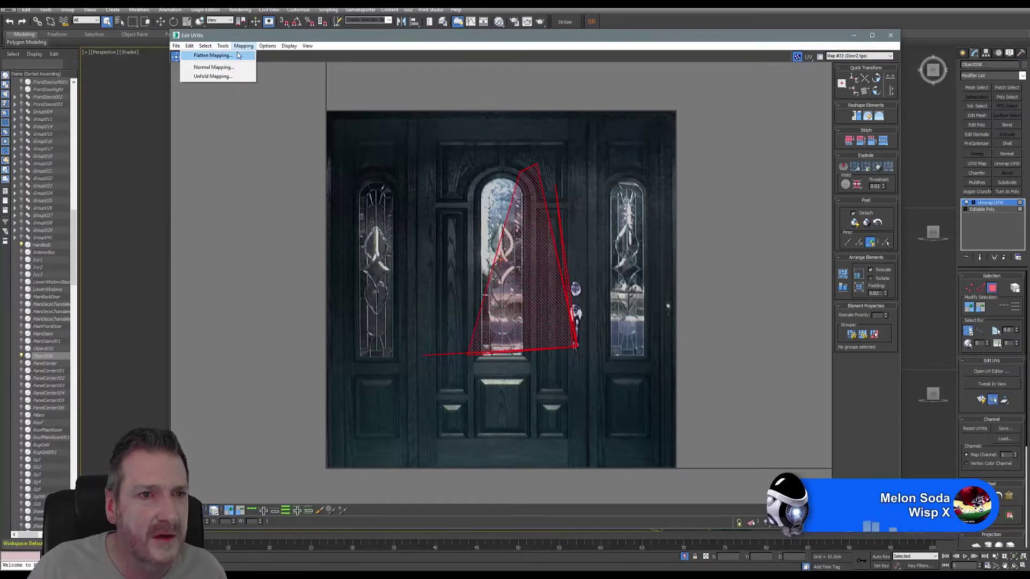
click(236, 56)
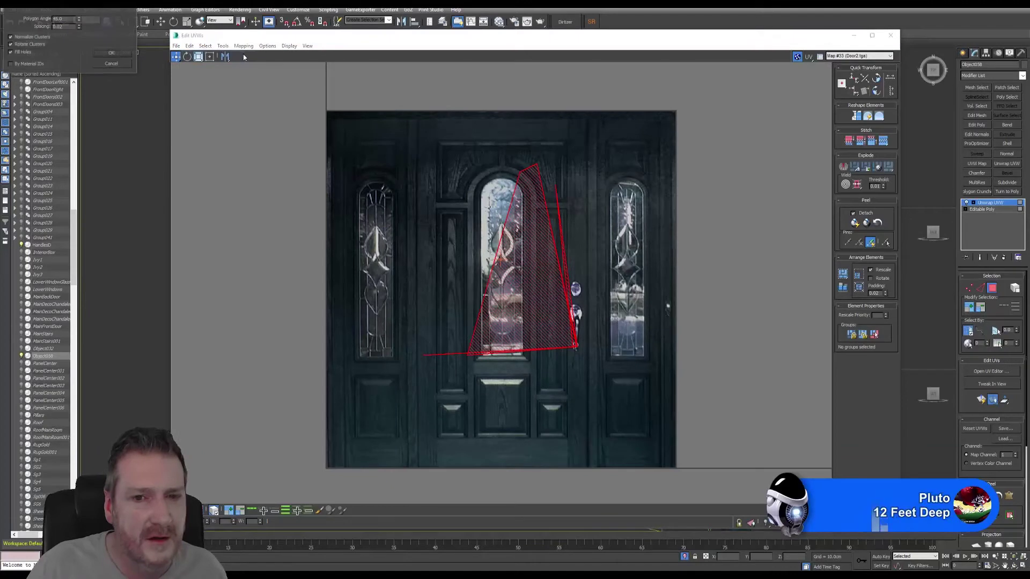
click(112, 54)
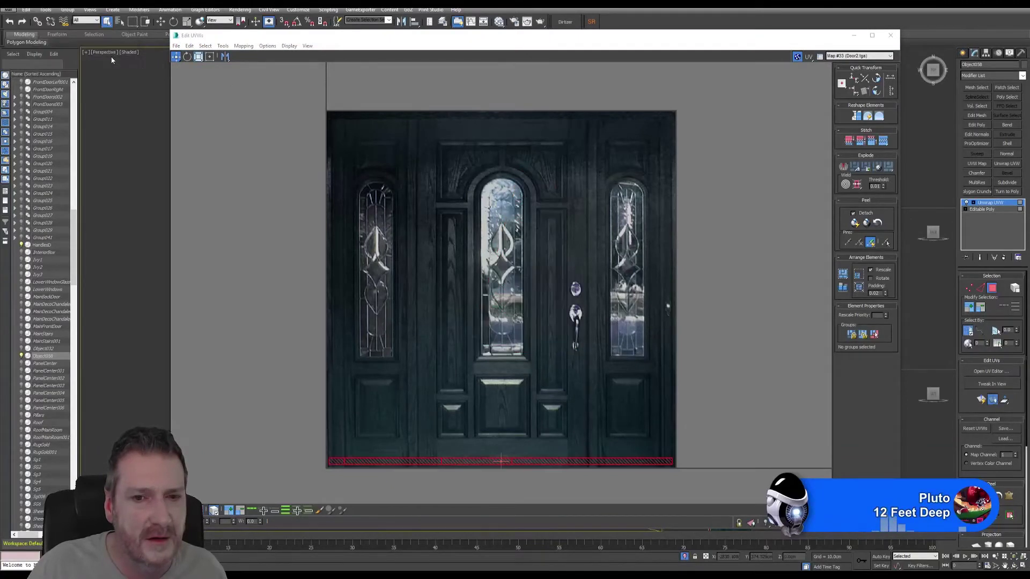
Rotate the strip -90° upright with Angle Snap and move it onto the centre door's left edge
click(188, 57)
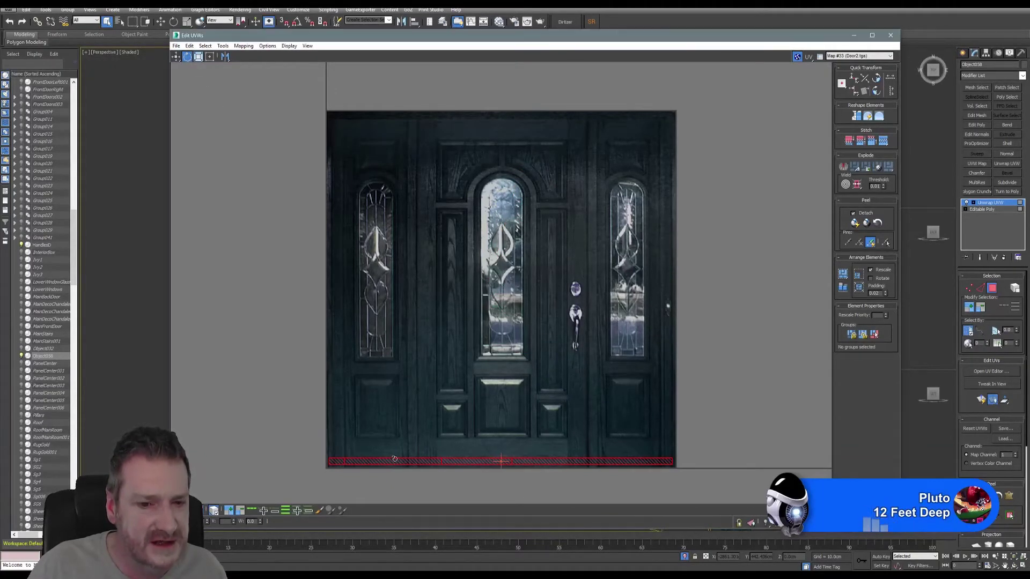
click(297, 23)
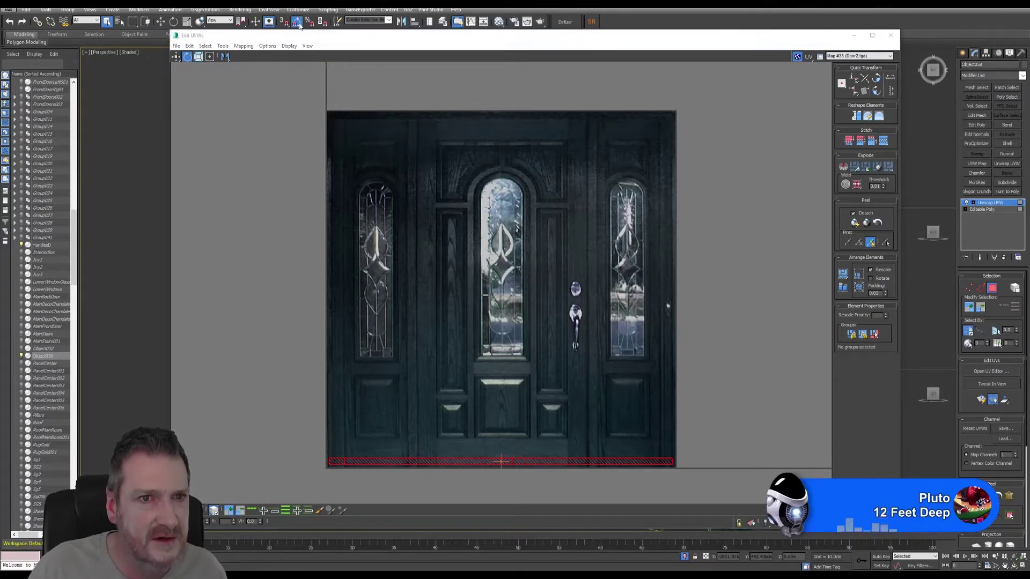
drag(384, 463, 500, 359)
click(176, 57)
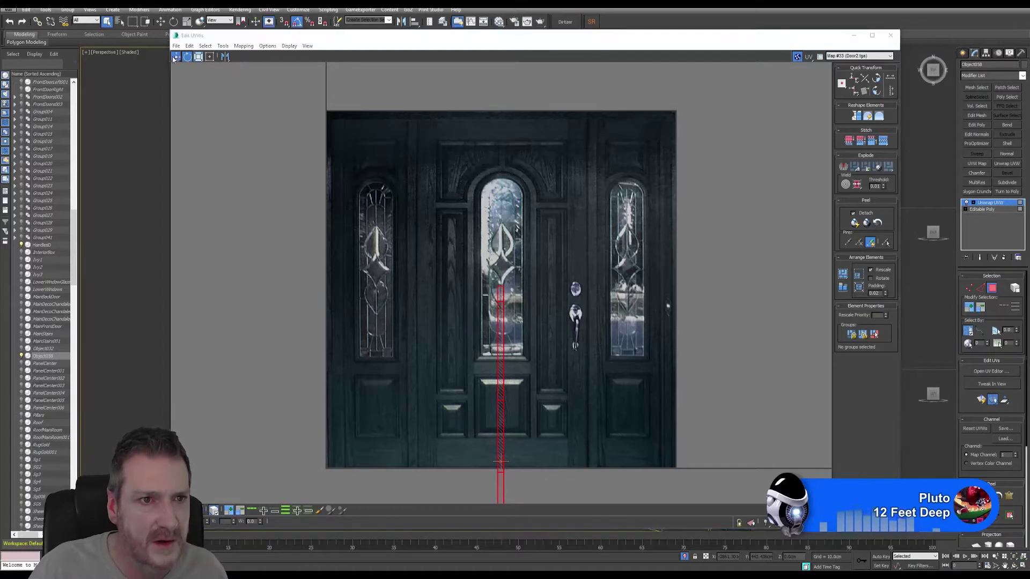
drag(502, 401, 425, 228)
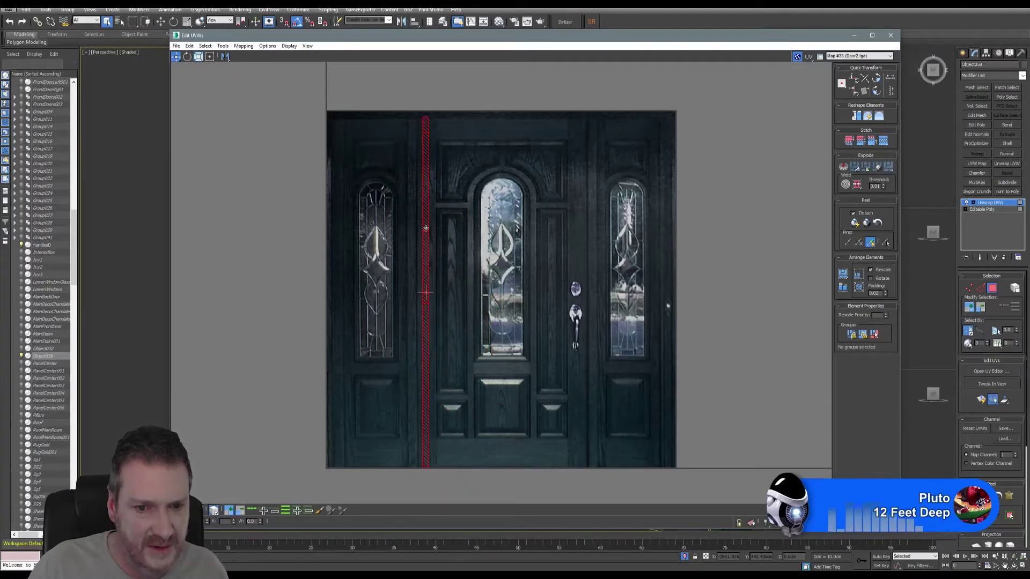
click(201, 55)
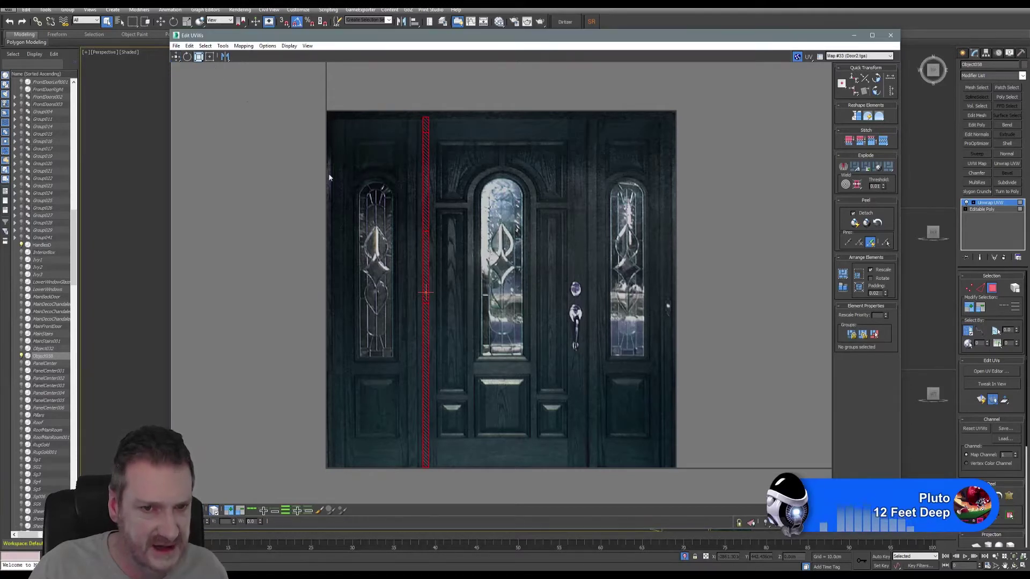
Close the UV editor and collapse the door's whole modifier stack to Editable Poly
click(890, 35)
right_click(995, 203)
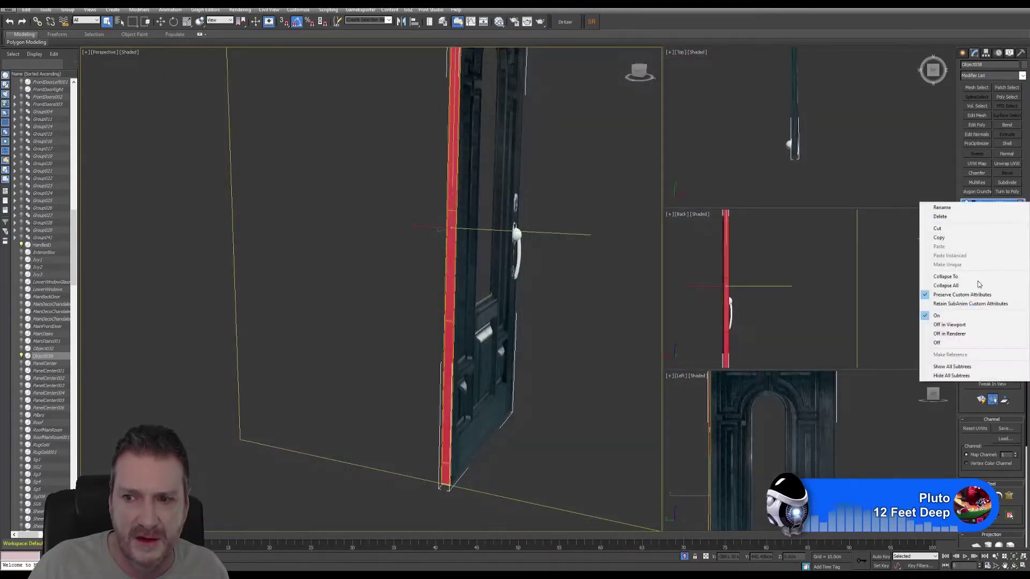
click(945, 286)
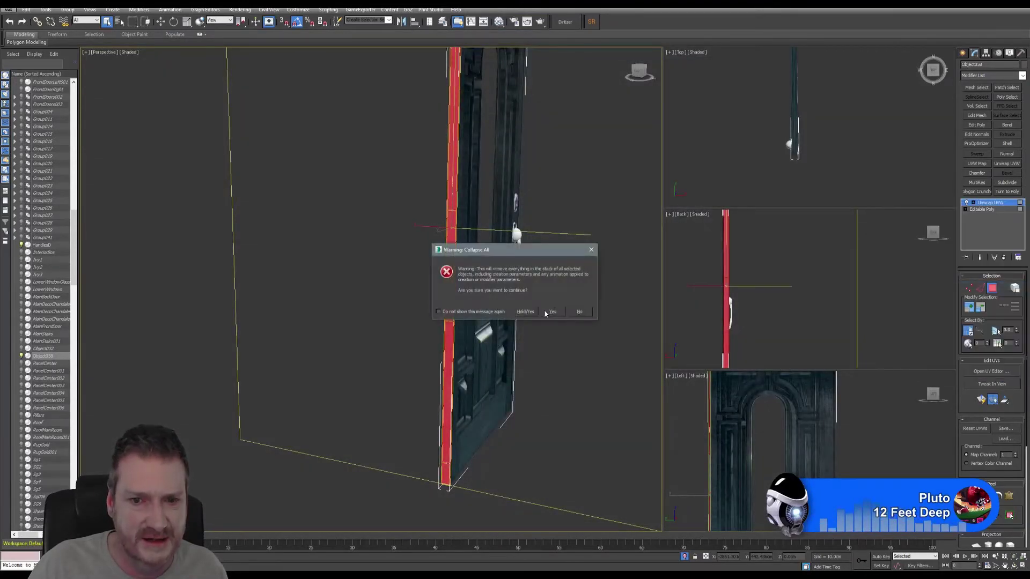
click(549, 313)
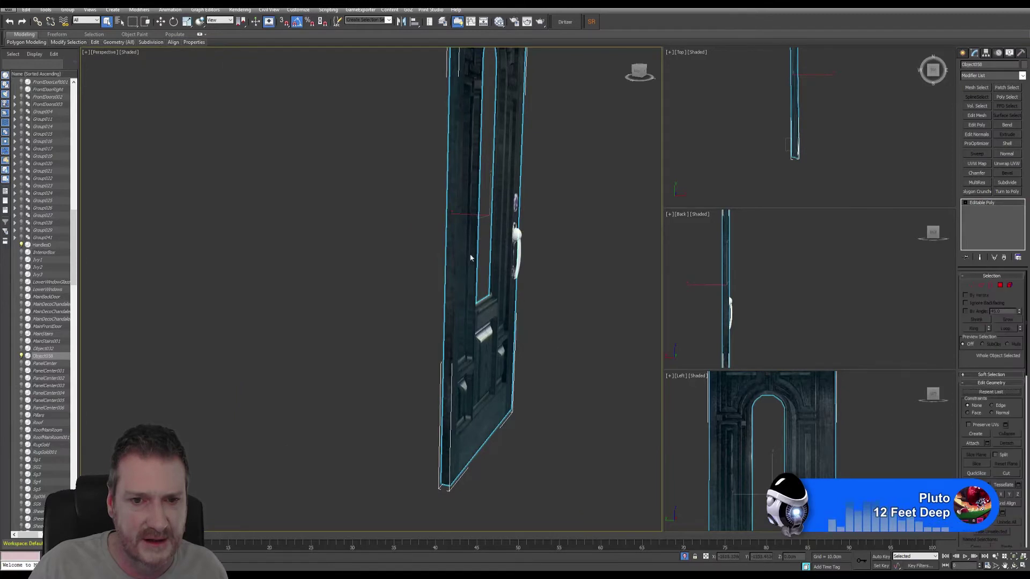
Orbit and pan the Perspective view around the door to inspect its textured edge strip
alt+middle_drag(449, 194, 439, 216)
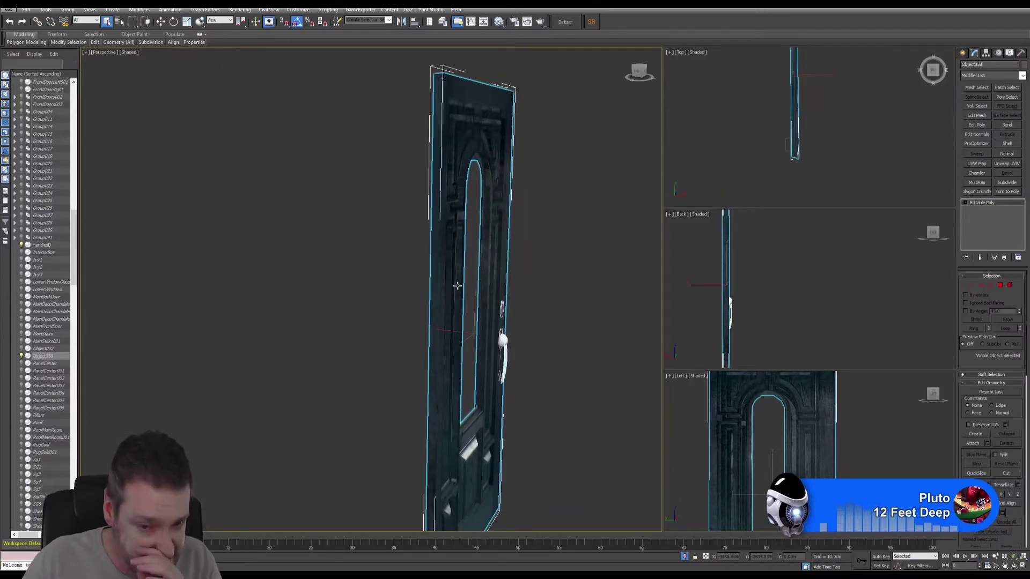
click(1015, 567)
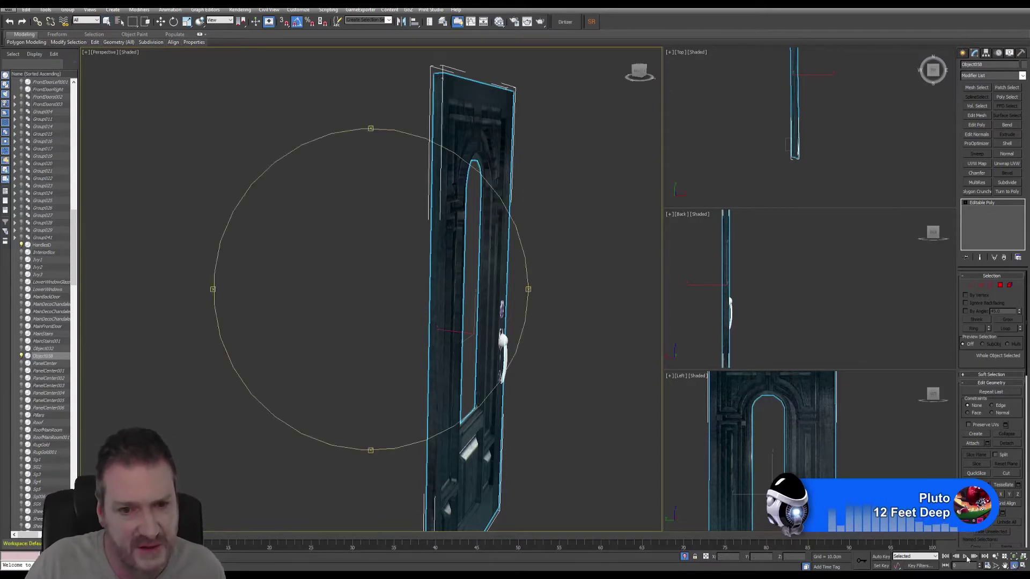
mouse_move(418, 277)
mouse_down()
mouse_move(301, 271)
mouse_move(429, 303)
mouse_move(419, 295)
mouse_up()
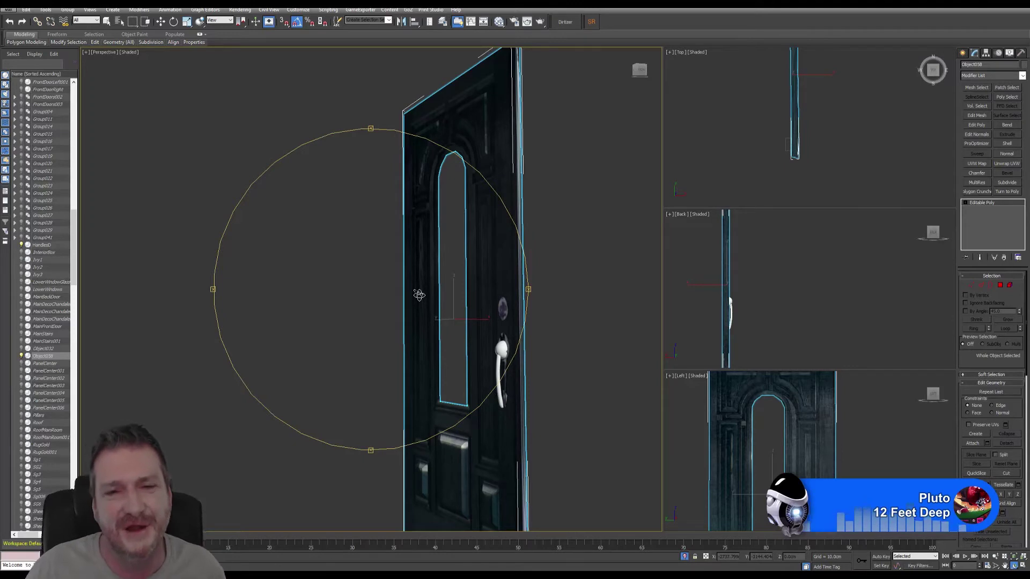
middle_drag(403, 259, 357, 235)
drag(389, 283, 379, 289)
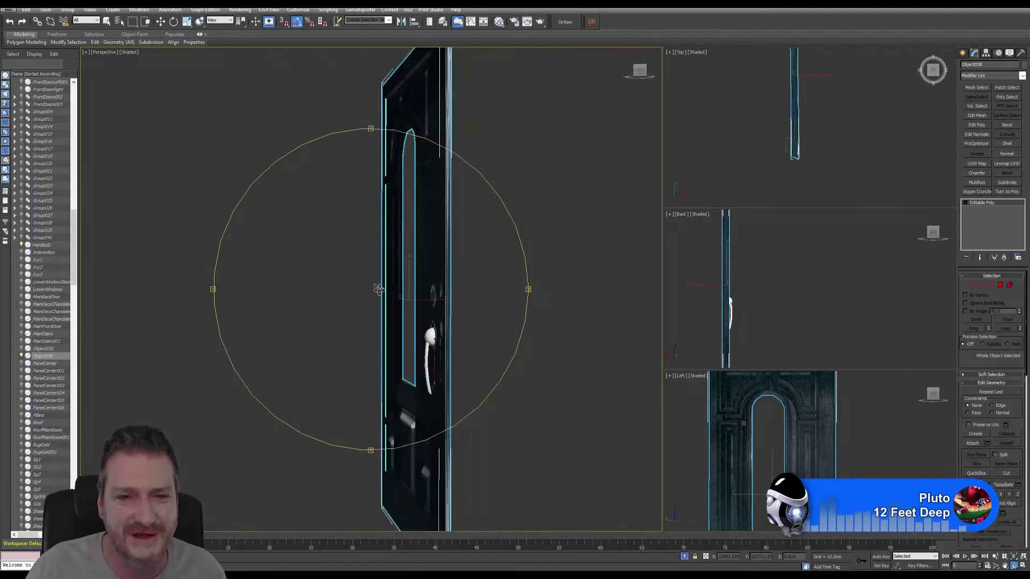
mouse_move(379, 289)
alt+middle_down()
mouse_move(354, 290)
mouse_move(383, 285)
alt+middle_up()
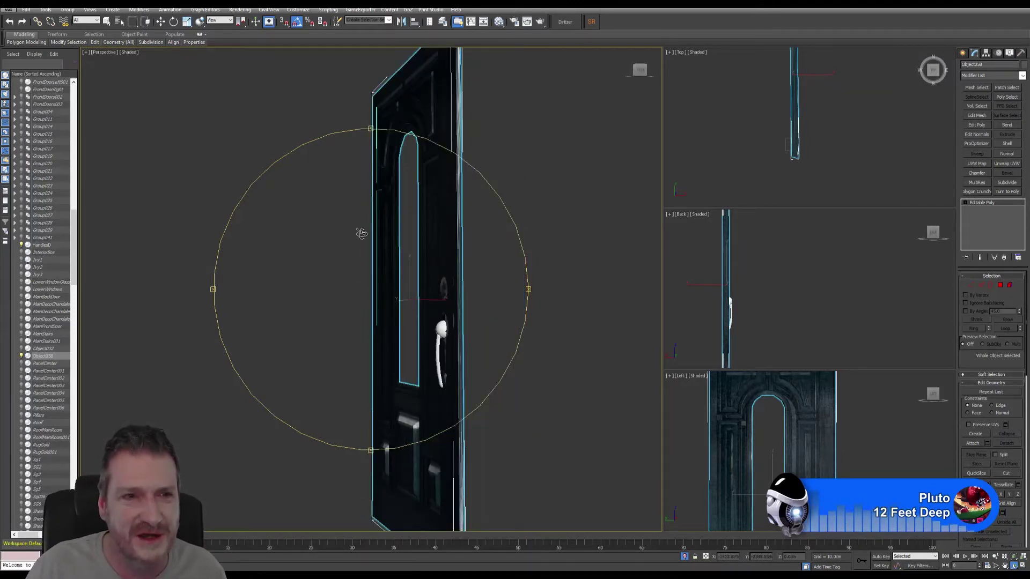
click(107, 21)
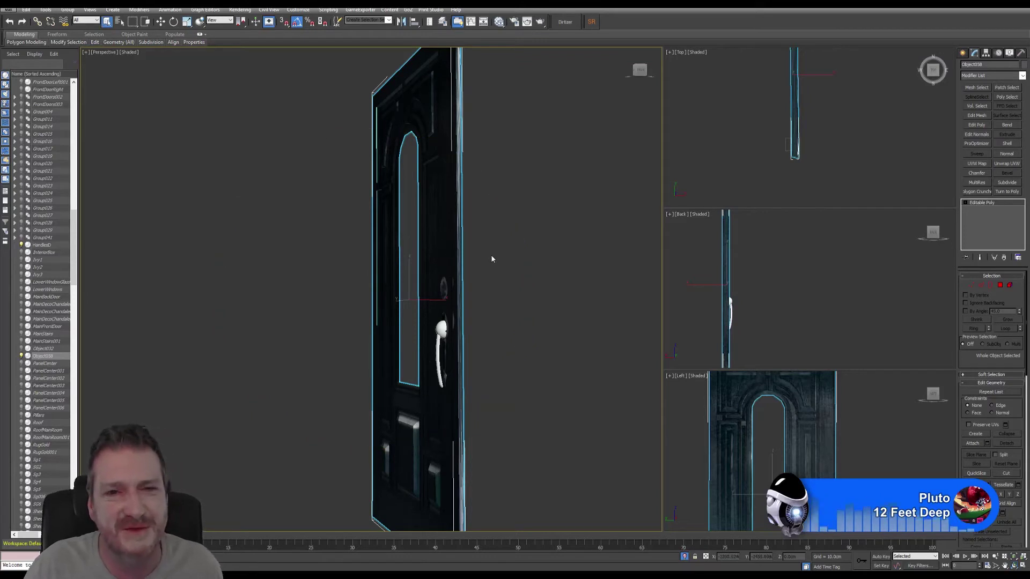
middle_drag(491, 257, 468, 196)
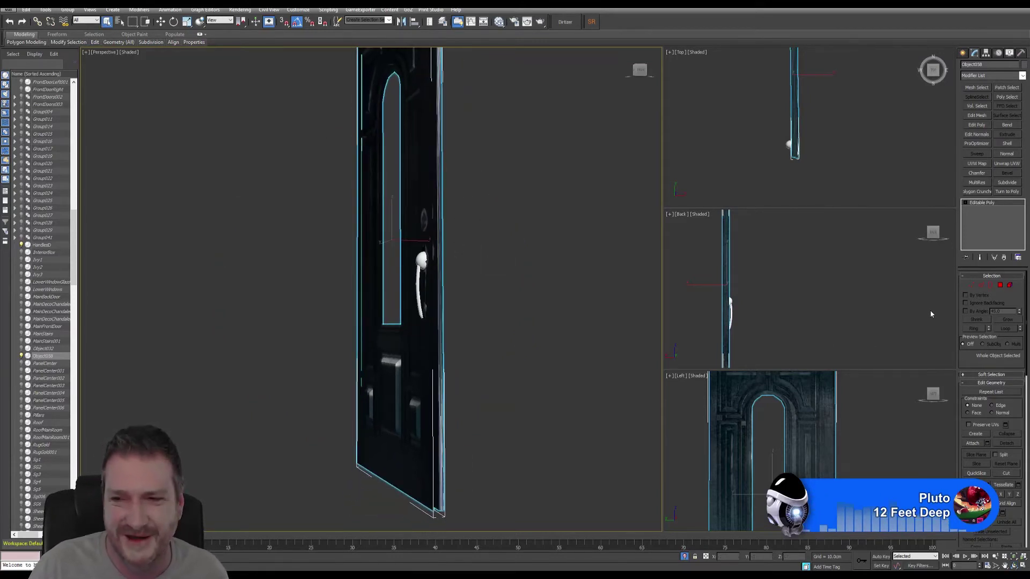
In Polygon mode, start selecting the polygons along the door's other side edge
click(999, 284)
click(449, 494)
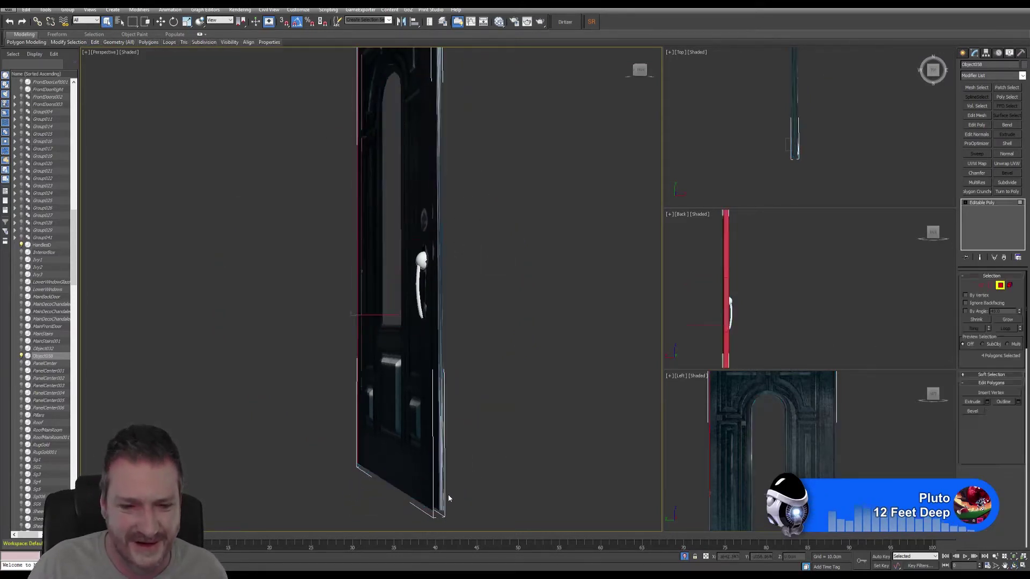
scroll(449, 494, up, 3)
middle_drag(453, 467, 450, 394)
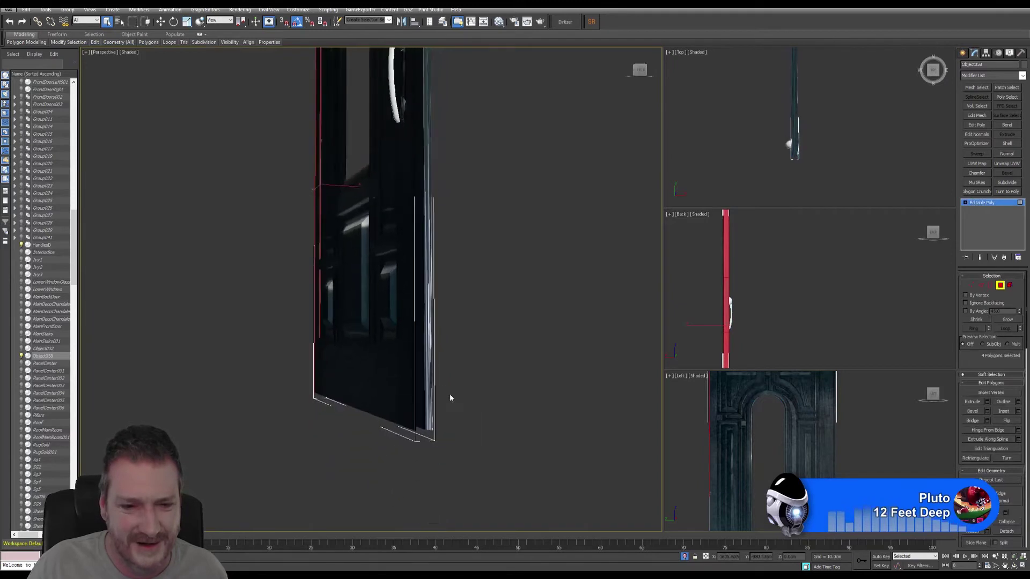
click(429, 422)
middle_drag(482, 269, 465, 300)
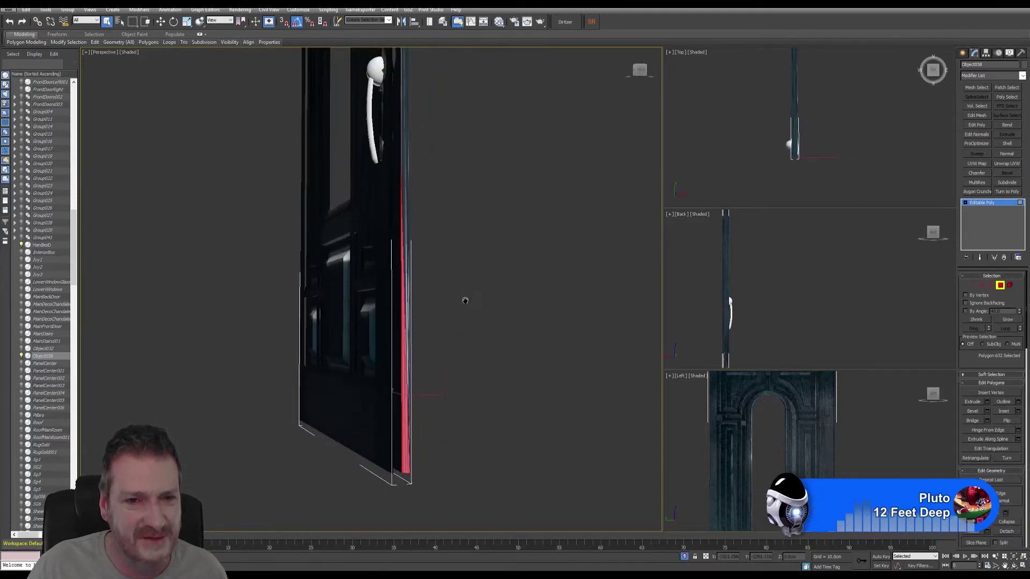
ctrl+click(406, 216)
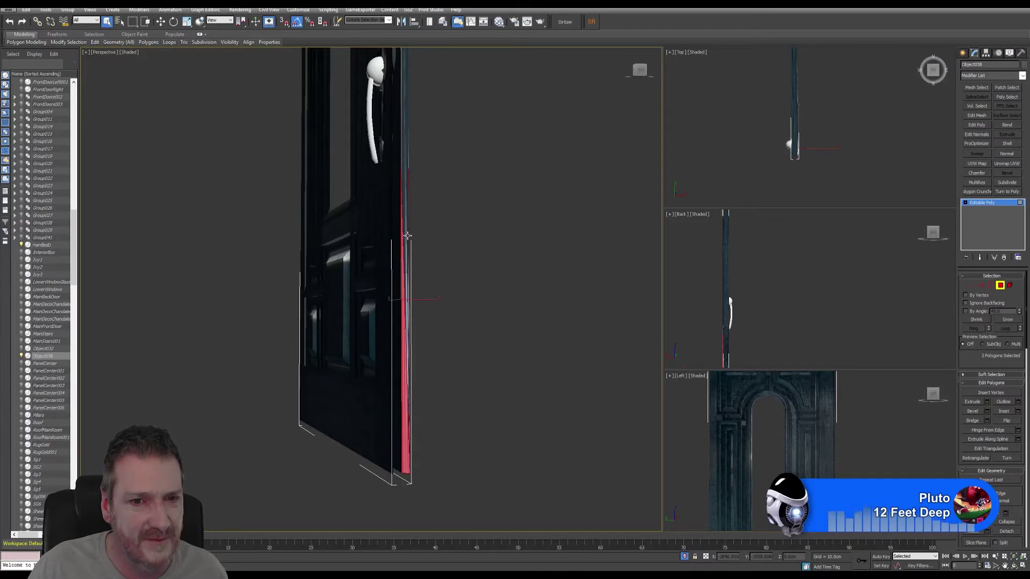
ctrl+click(407, 235)
Add the remaining edge polygons up to eight and apply an Unwrap UVW modifier
middle_drag(406, 235, 340, 251)
ctrl+click(327, 164)
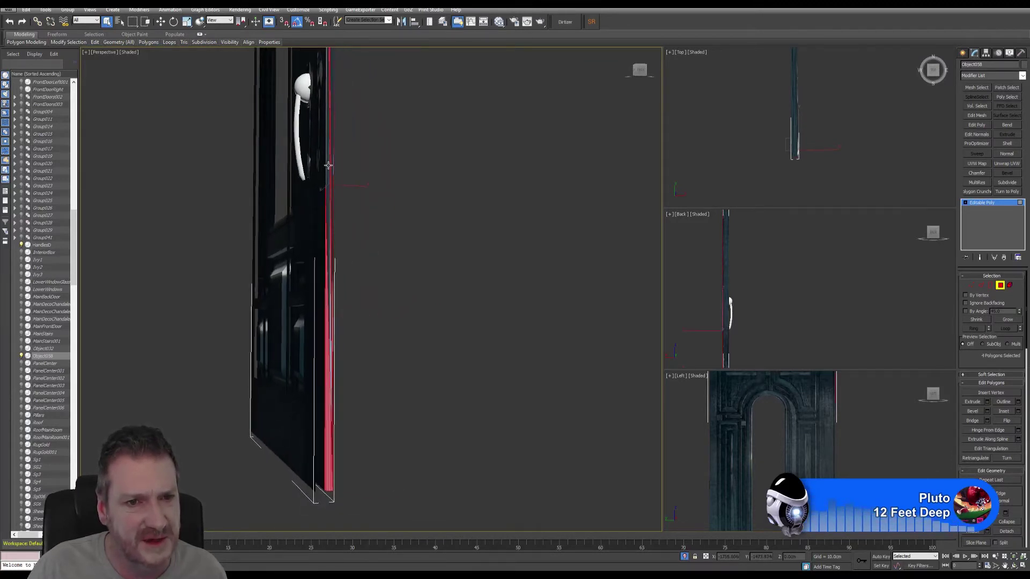
ctrl+click(325, 177)
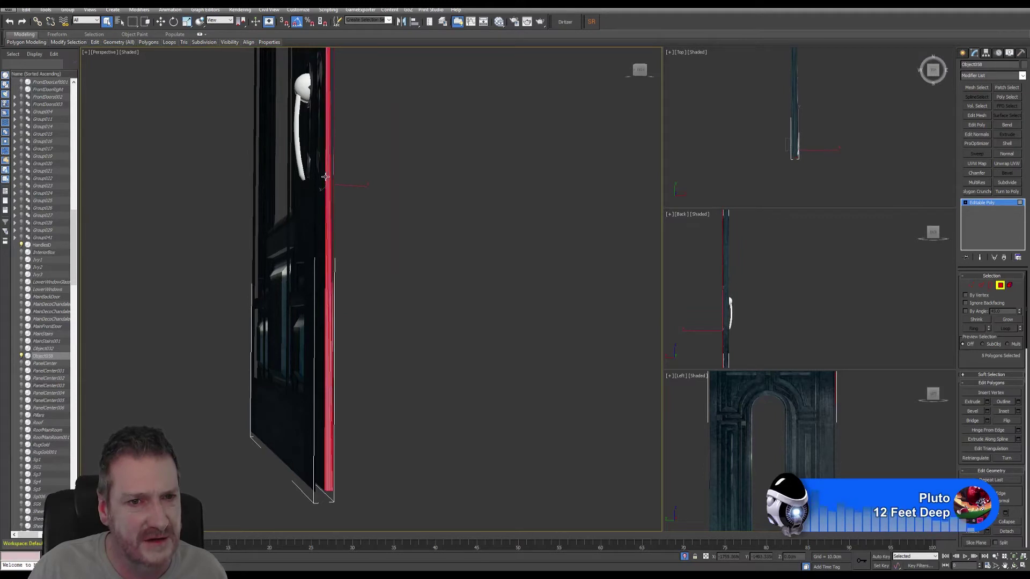
scroll(344, 307, up, 4)
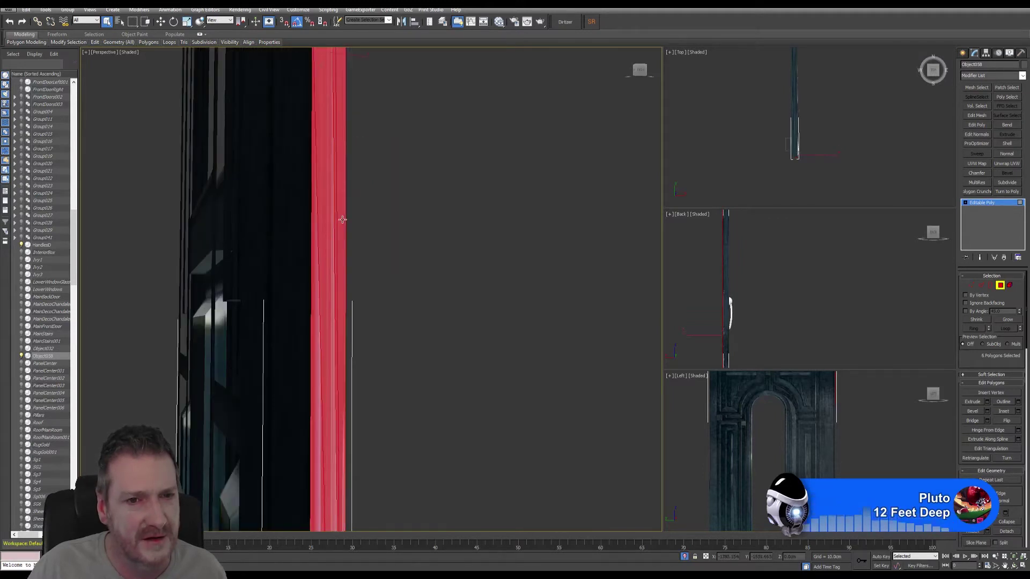
scroll(357, 272, down, 3)
middle_drag(358, 223, 358, 285)
scroll(356, 247, up, 4)
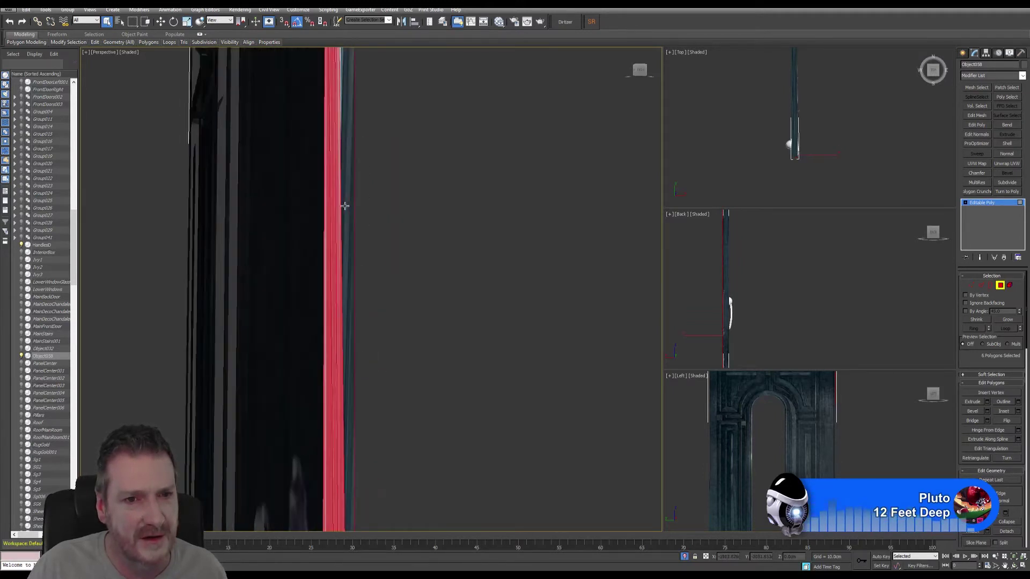
ctrl+click(345, 206)
ctrl+click(352, 202)
scroll(364, 252, down, 4)
middle_drag(361, 354, 367, 528)
ctrl+click(364, 153)
alt+middle_drag(364, 152, 416, 285)
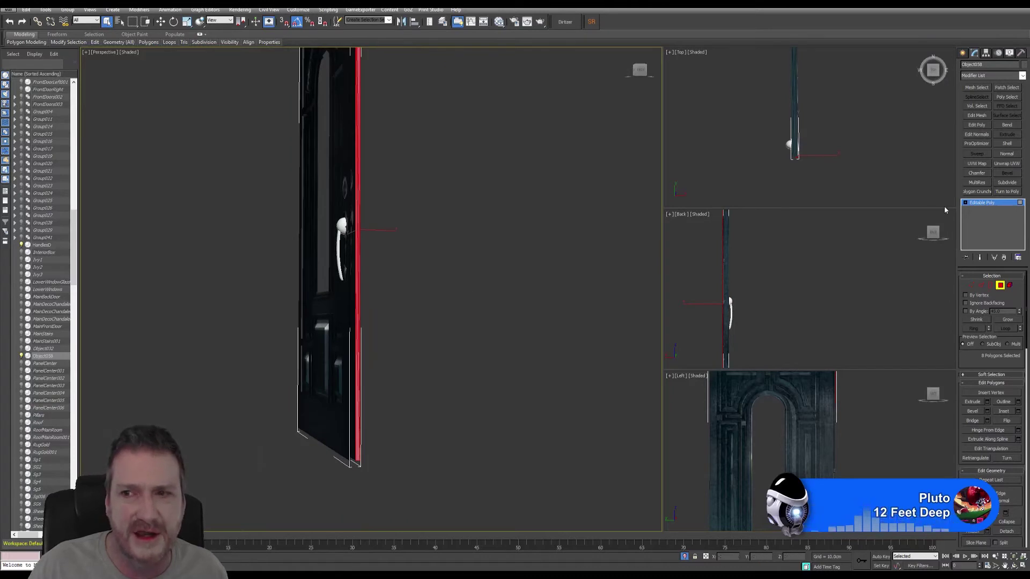
click(1006, 164)
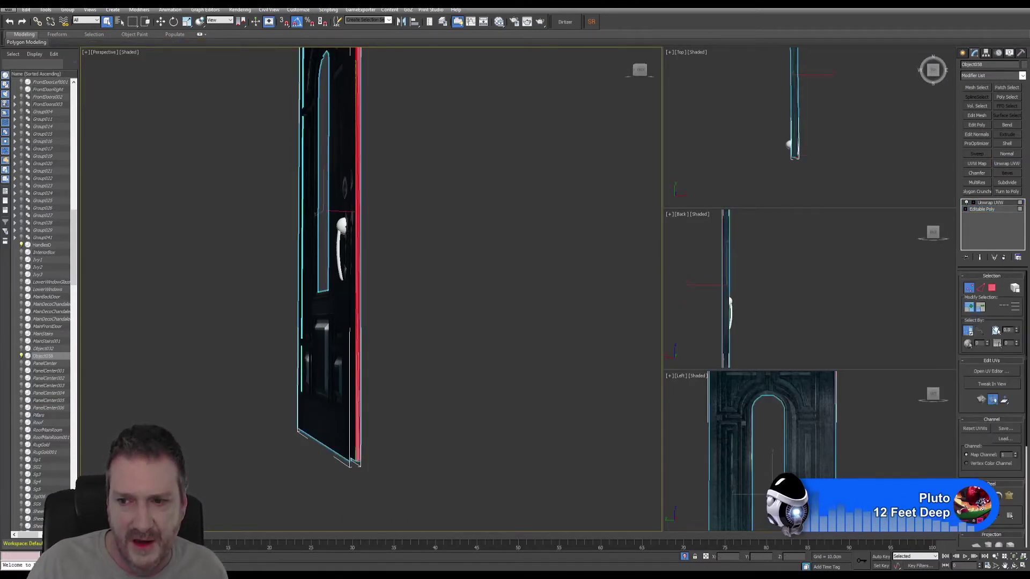
Open Edit UVWs with Map #33 (Door2.tga) as the background
click(992, 371)
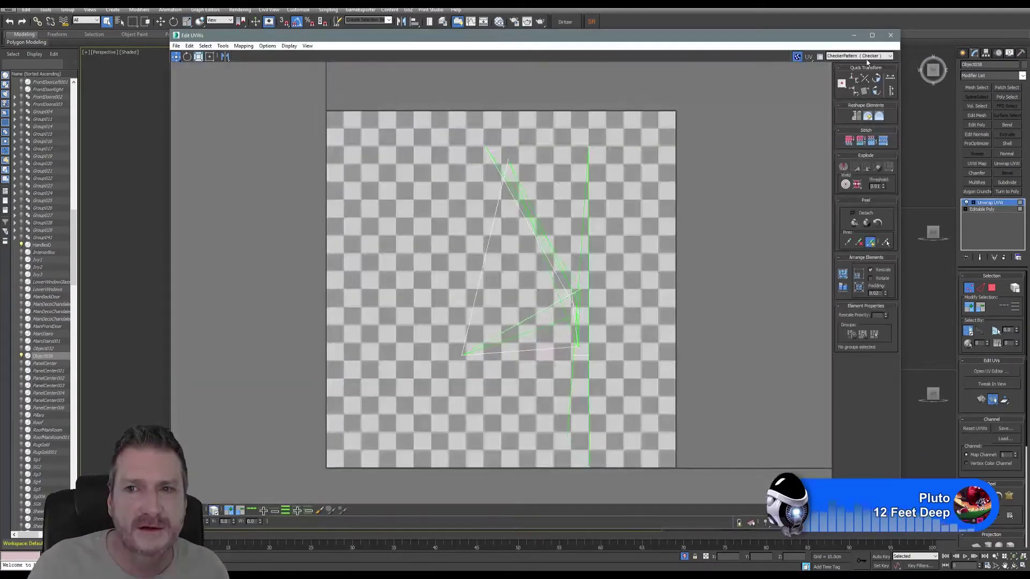
click(858, 56)
click(858, 68)
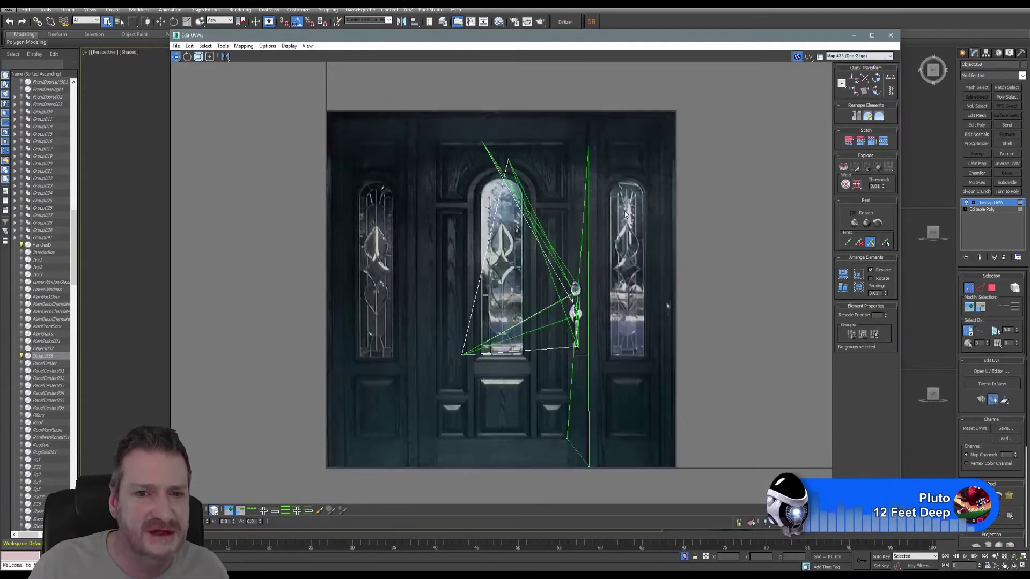
Select all UV faces and flatten them with Flatten Mapping
click(199, 510)
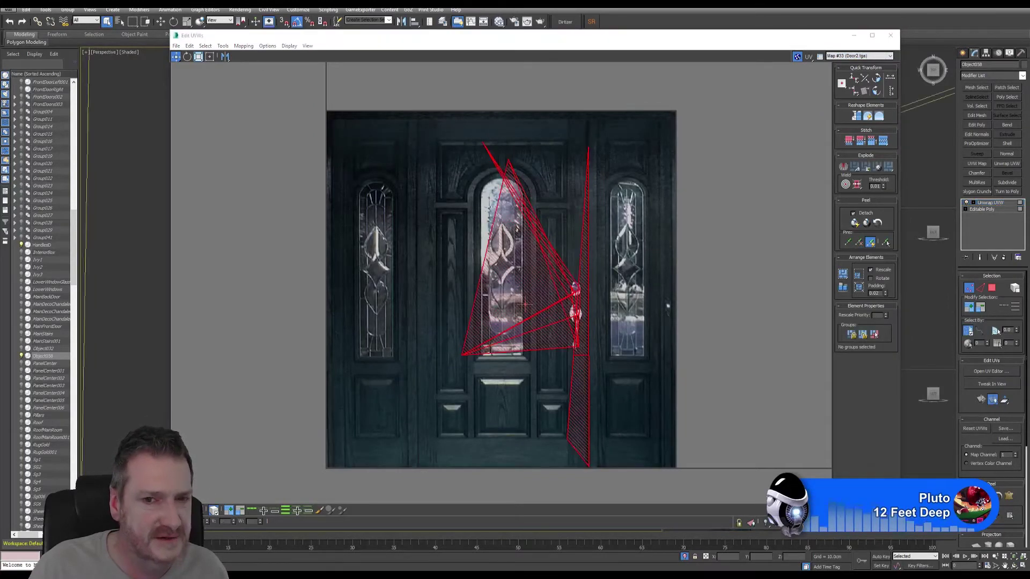
click(281, 75)
click(244, 45)
click(252, 61)
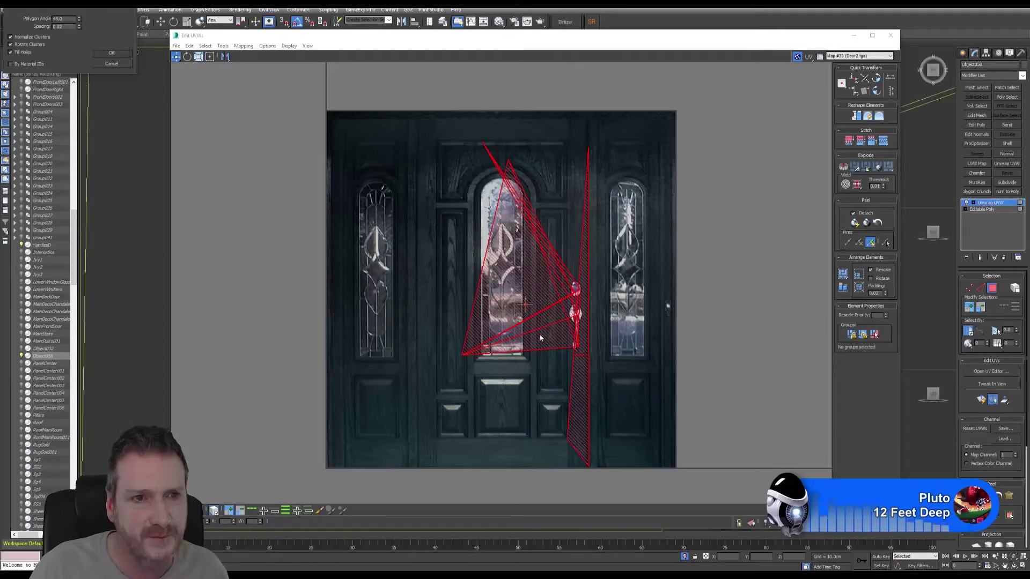
click(112, 53)
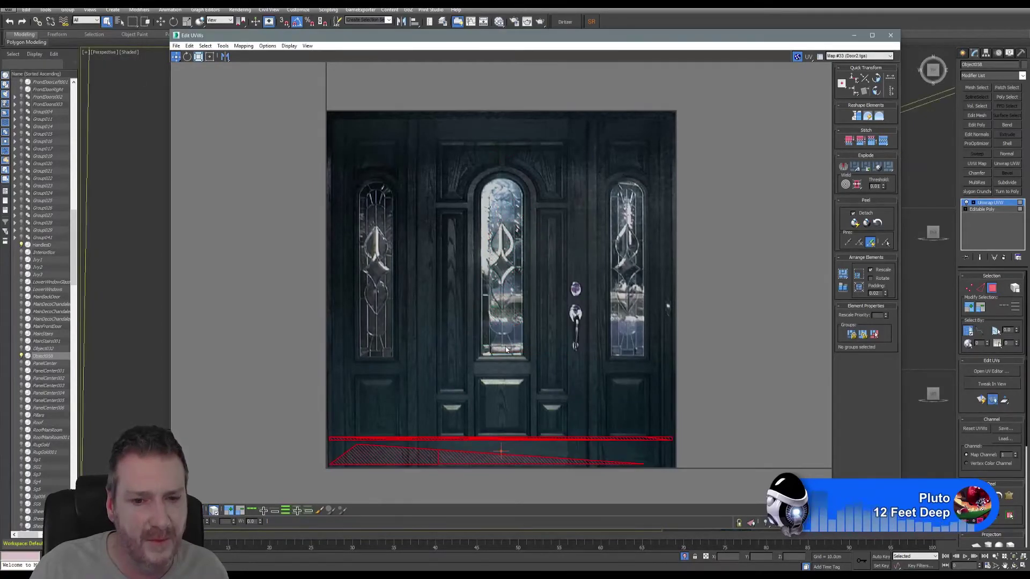
Select the lower wedge UV element and close the UV editor
scroll(450, 443, up, 4)
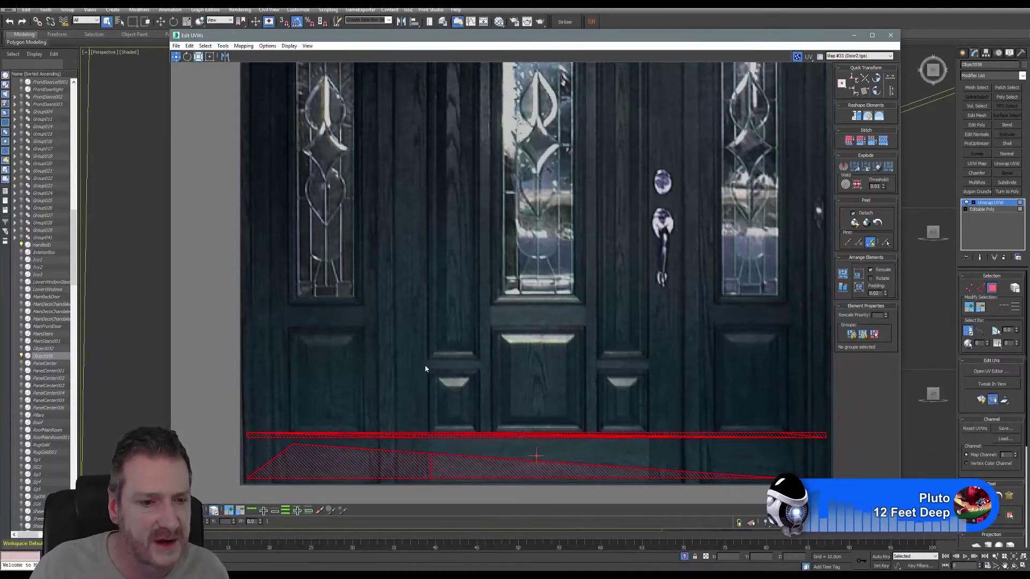
mouse_move(464, 40)
mouse_down()
mouse_move(850, 198)
mouse_move(470, 48)
mouse_up()
middle_drag(422, 512, 439, 470)
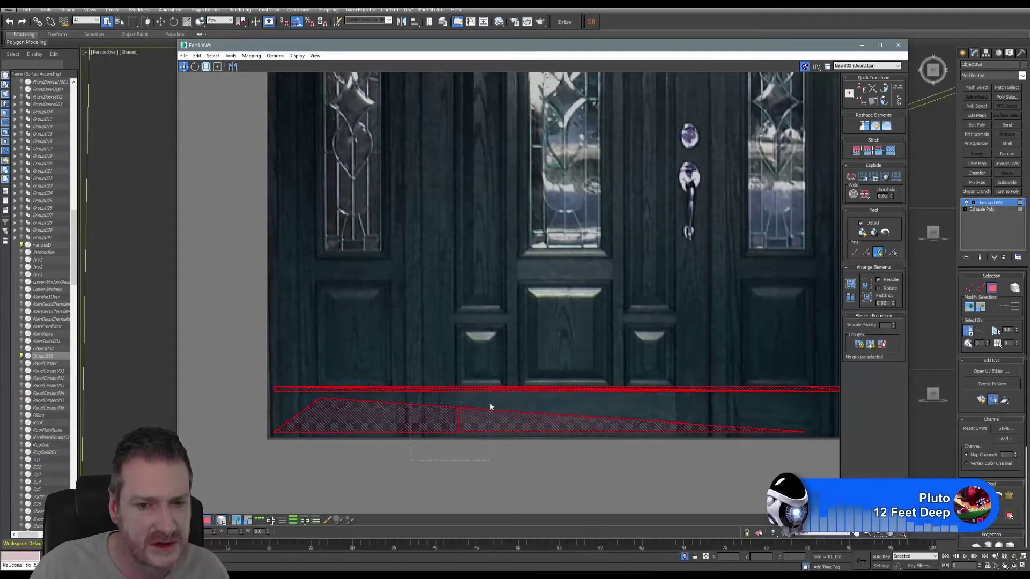
drag(490, 407, 594, 444)
click(899, 47)
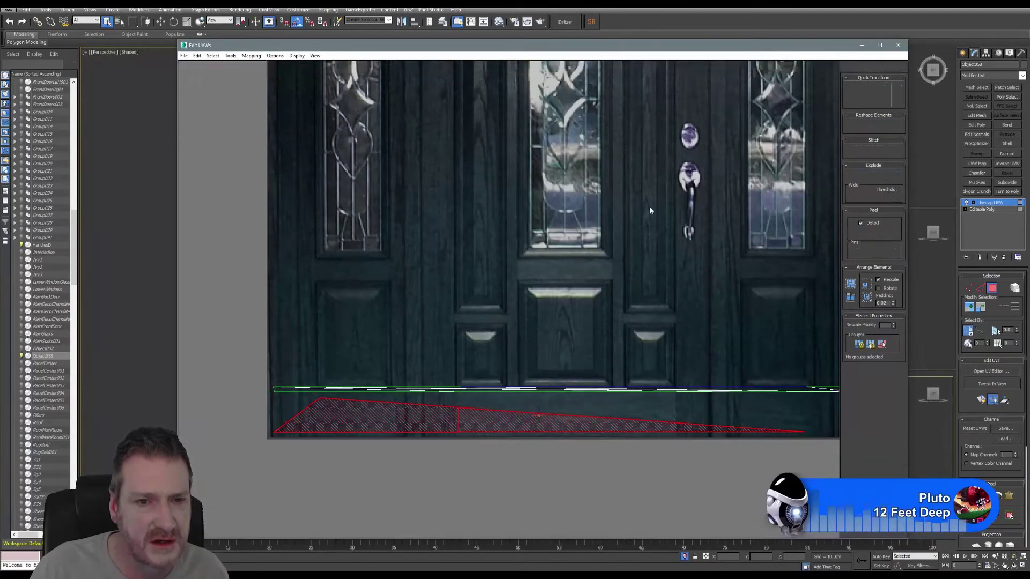
middle_drag(462, 284, 359, 444)
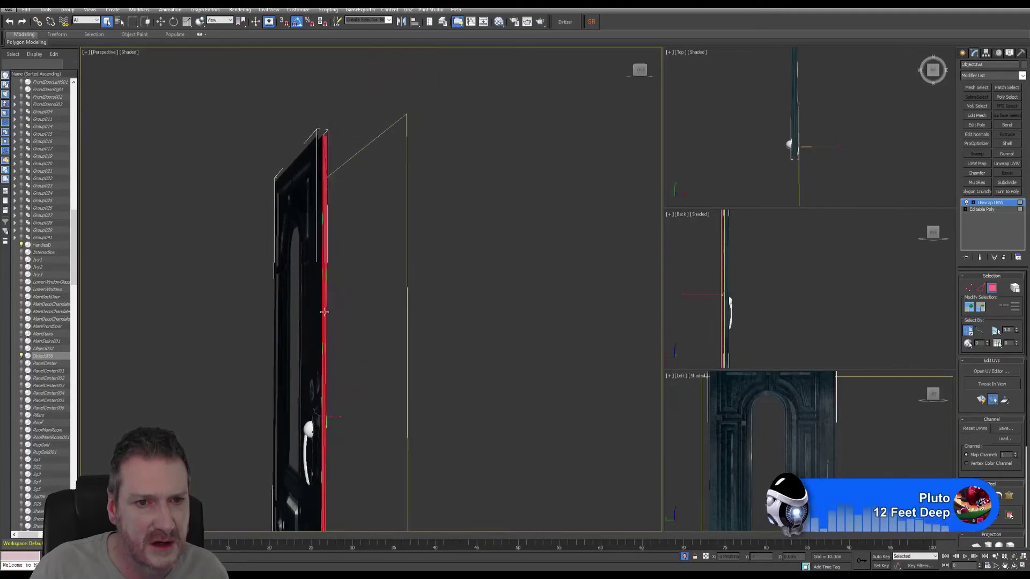
Reselect the door (Object058) and remove Unwrap UVW from its modifier stack
scroll(324, 295, up, 6)
middle_drag(329, 297, 348, 236)
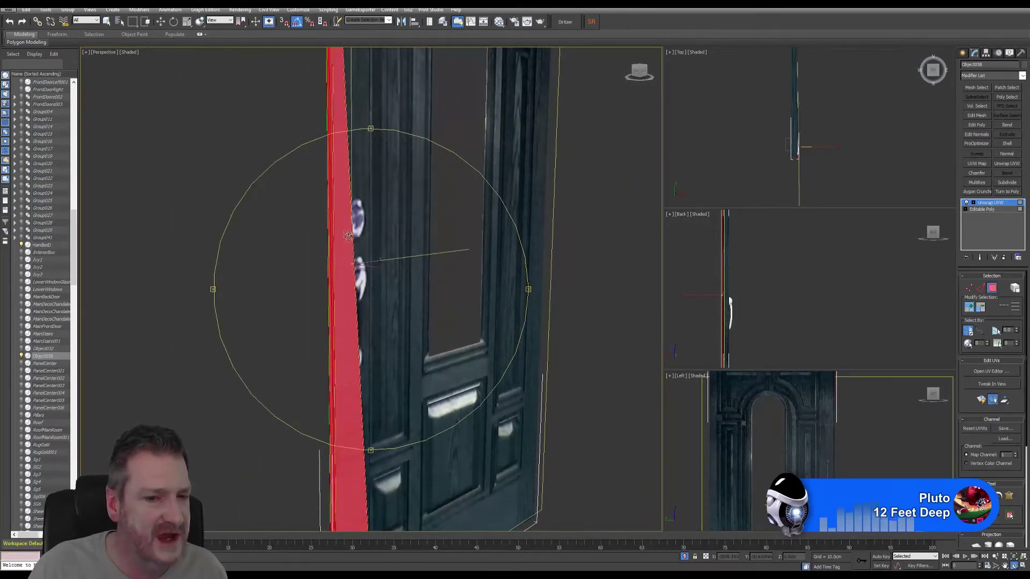
click(106, 24)
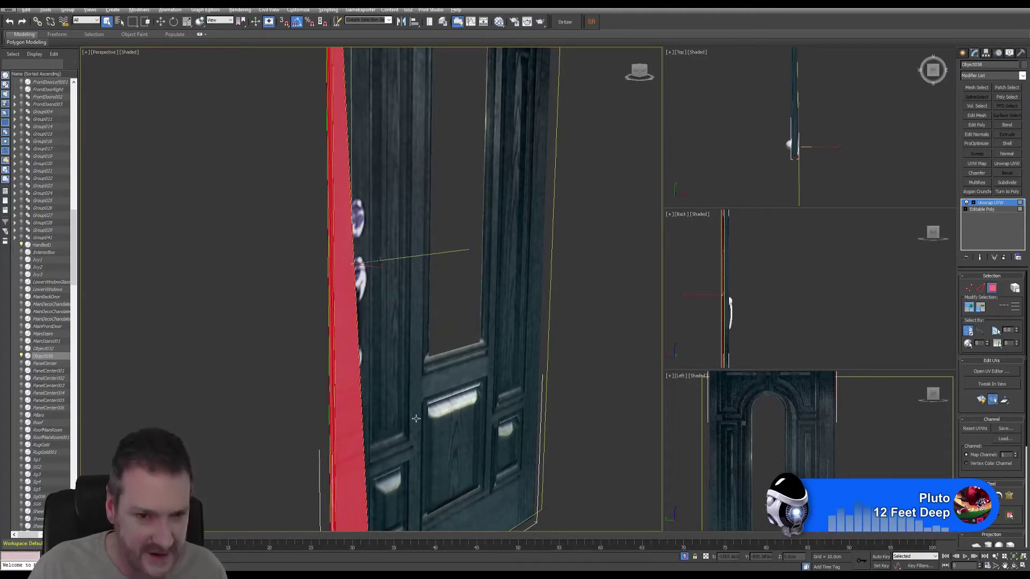
alt+click(342, 417)
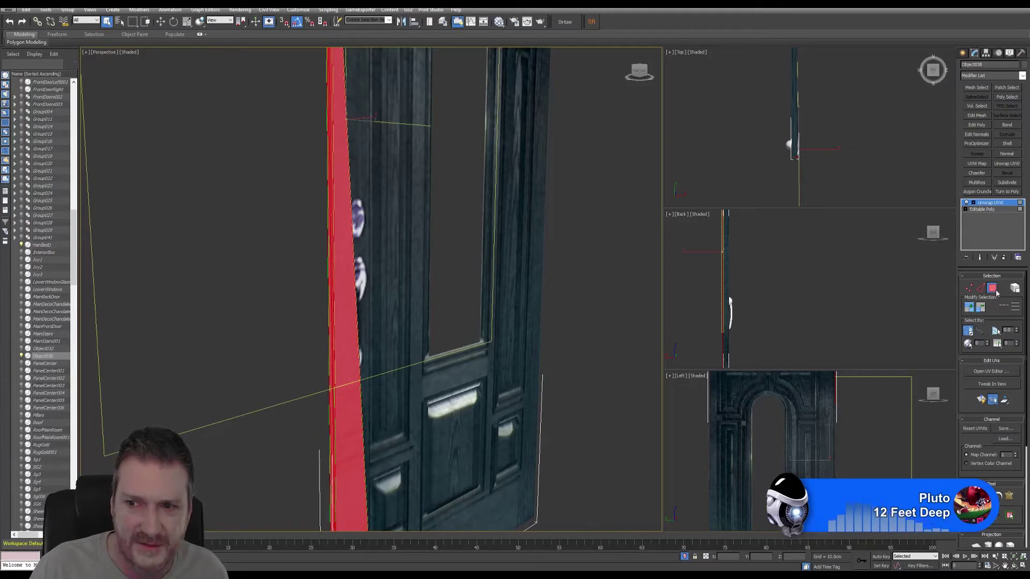
click(996, 291)
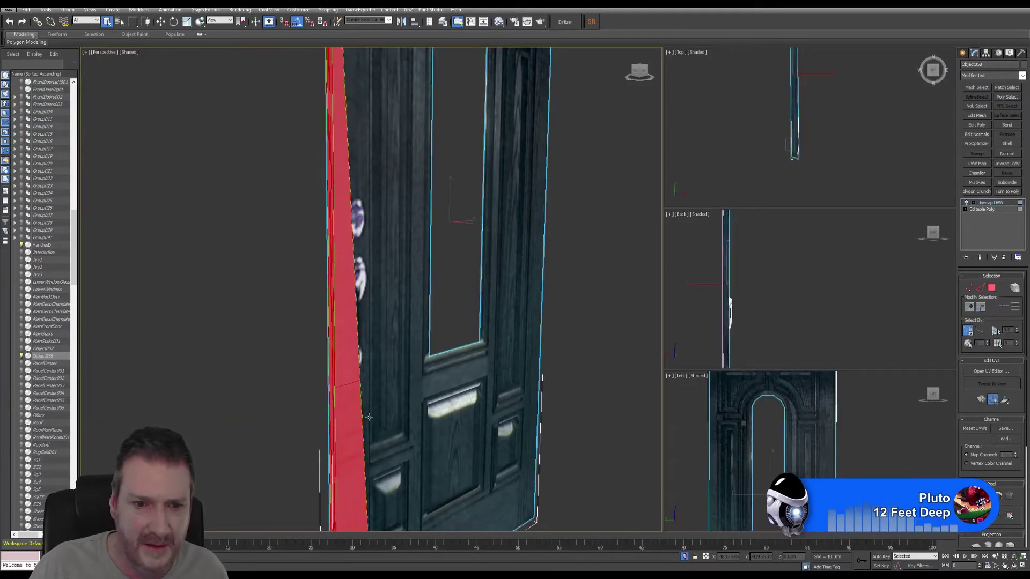
alt+click(352, 421)
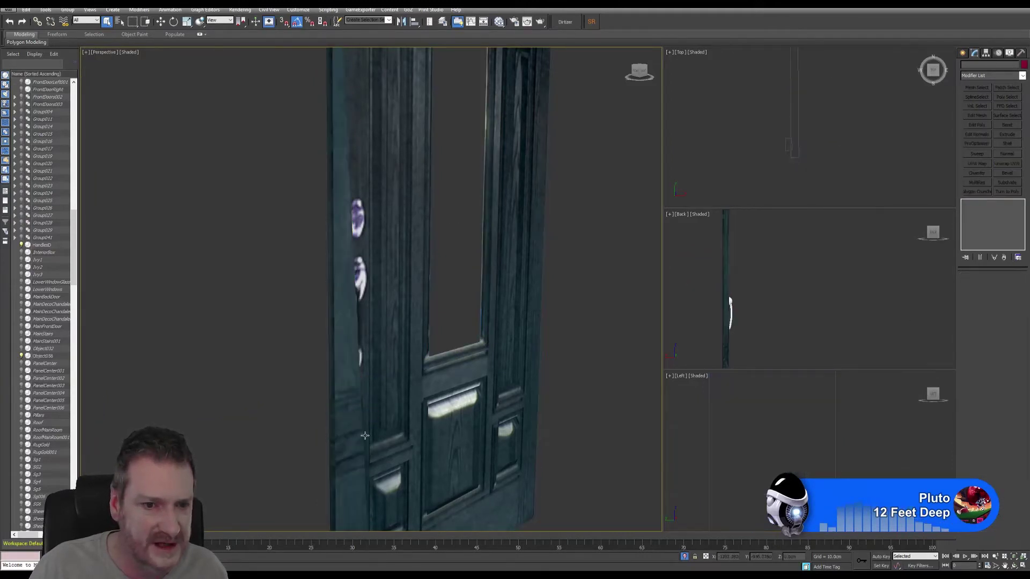
middle_drag(385, 522, 473, 389)
click(441, 446)
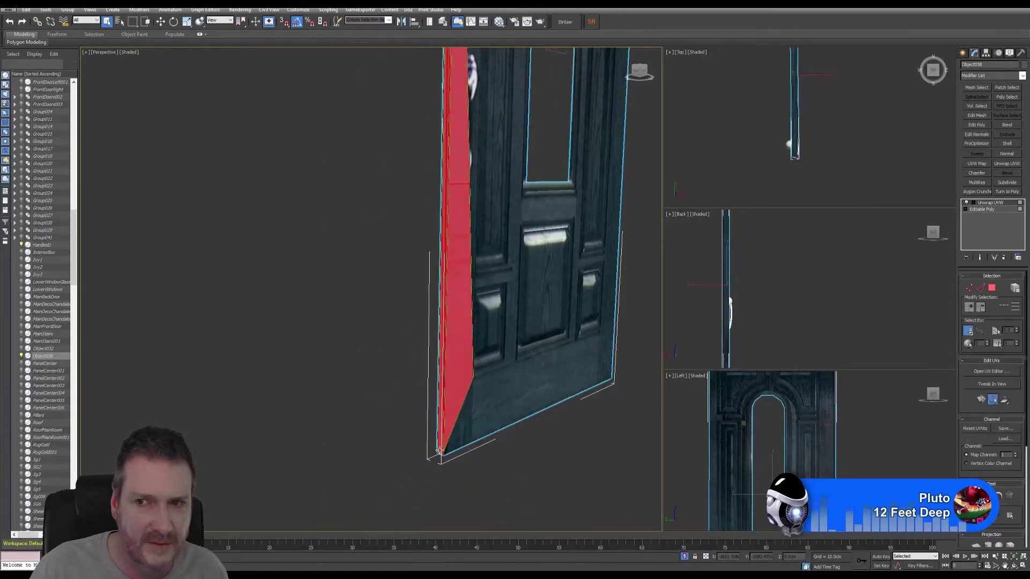
click(1004, 258)
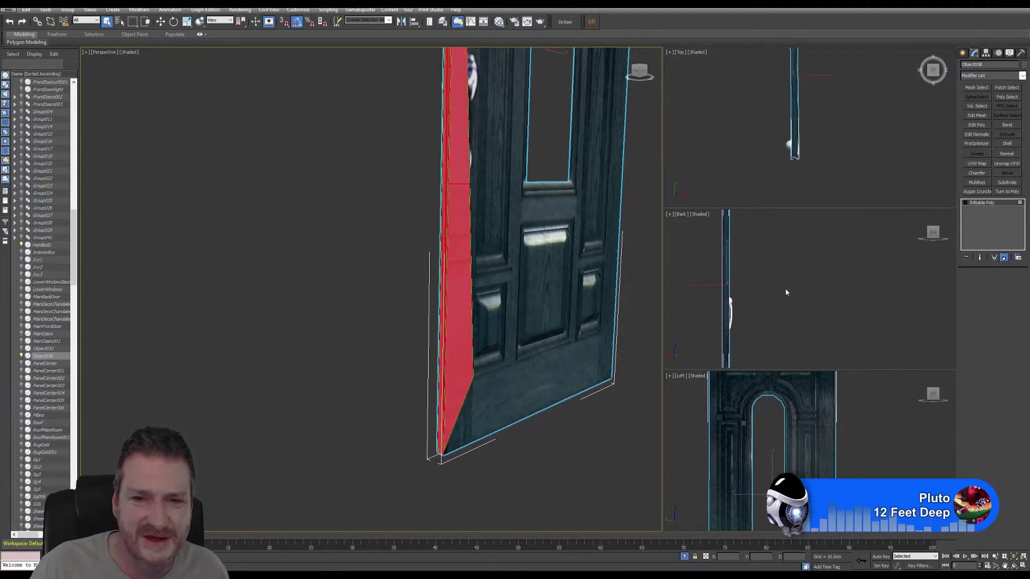
Press 4 for Polygon mode and Ctrl-select six polygons along the door's side edge
key(4)
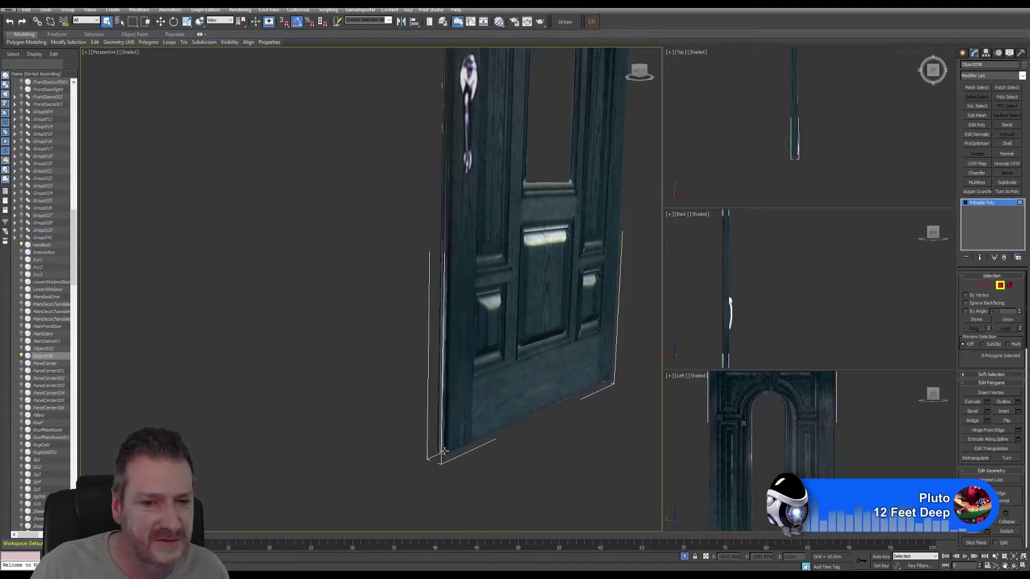
click(437, 445)
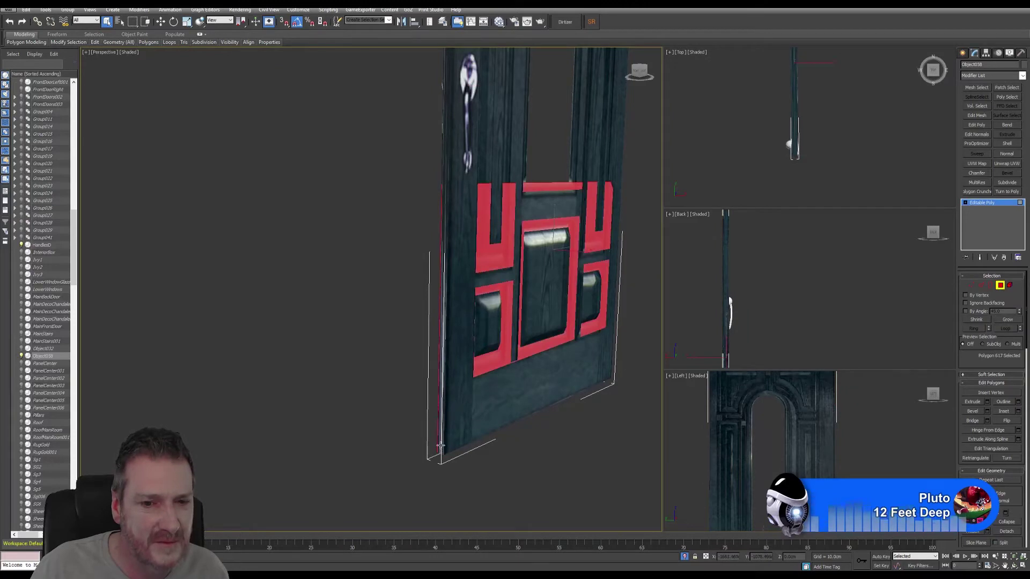
click(440, 445)
ctrl+click(445, 300)
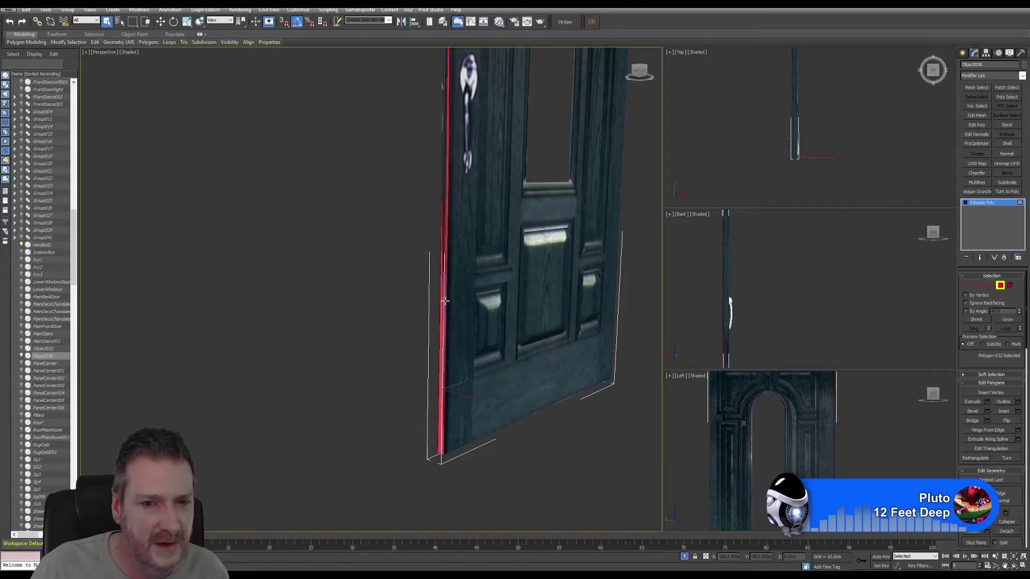
middle_drag(457, 215, 517, 449)
ctrl+click(479, 293)
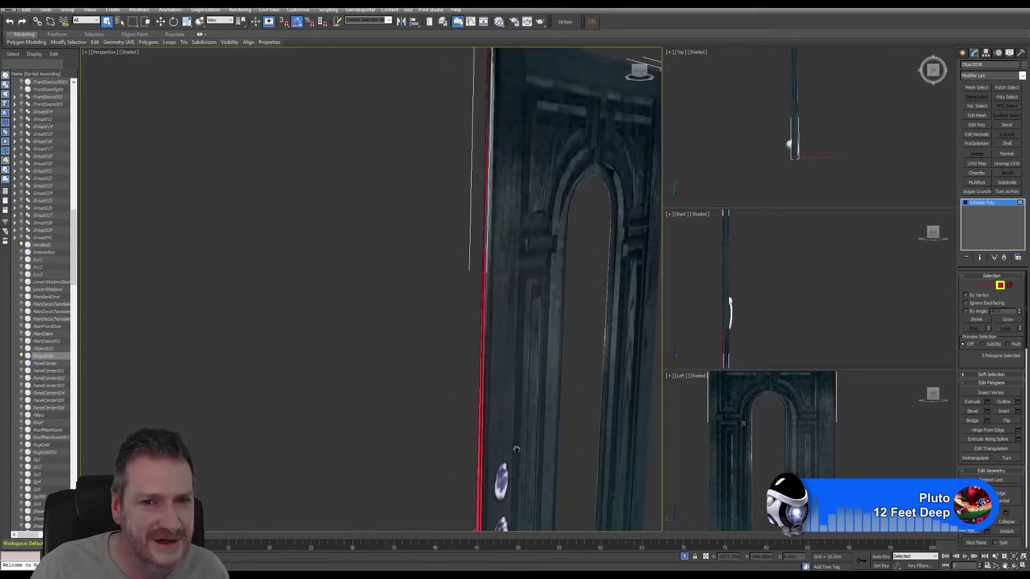
ctrl+click(488, 251)
scroll(491, 265, up, 4)
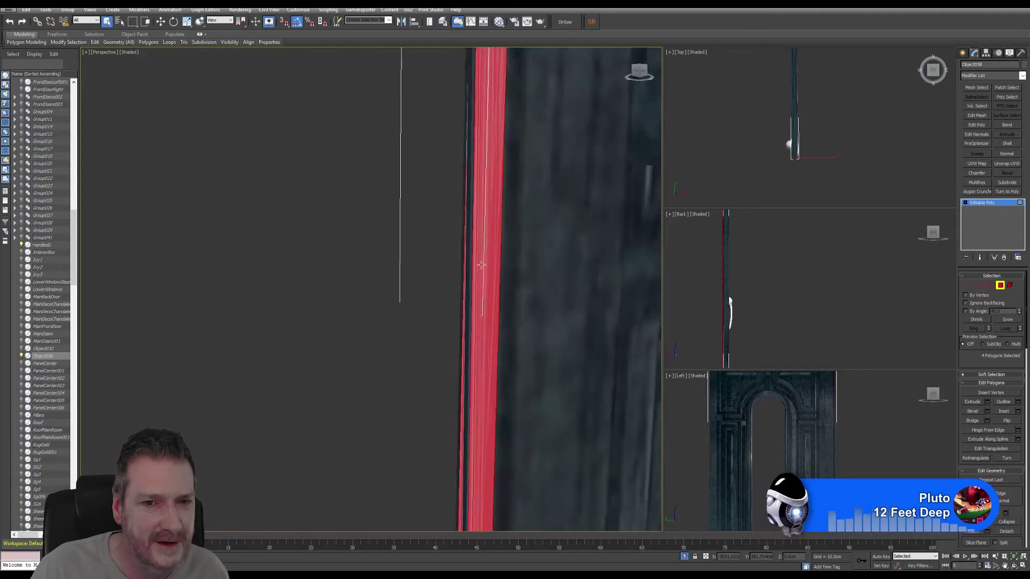
ctrl+click(465, 274)
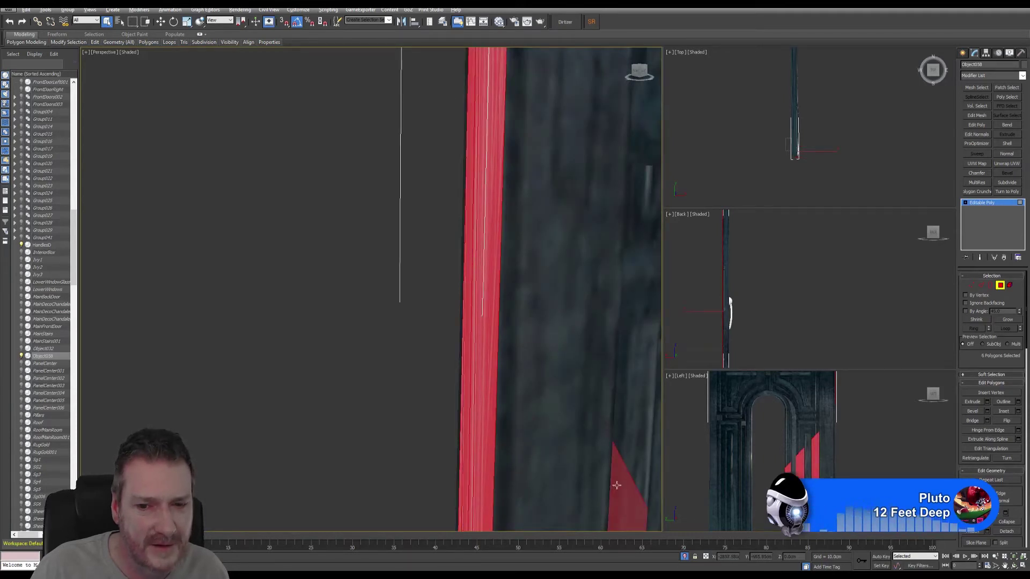
scroll(507, 345, down, 3)
scroll(508, 332, down, 2)
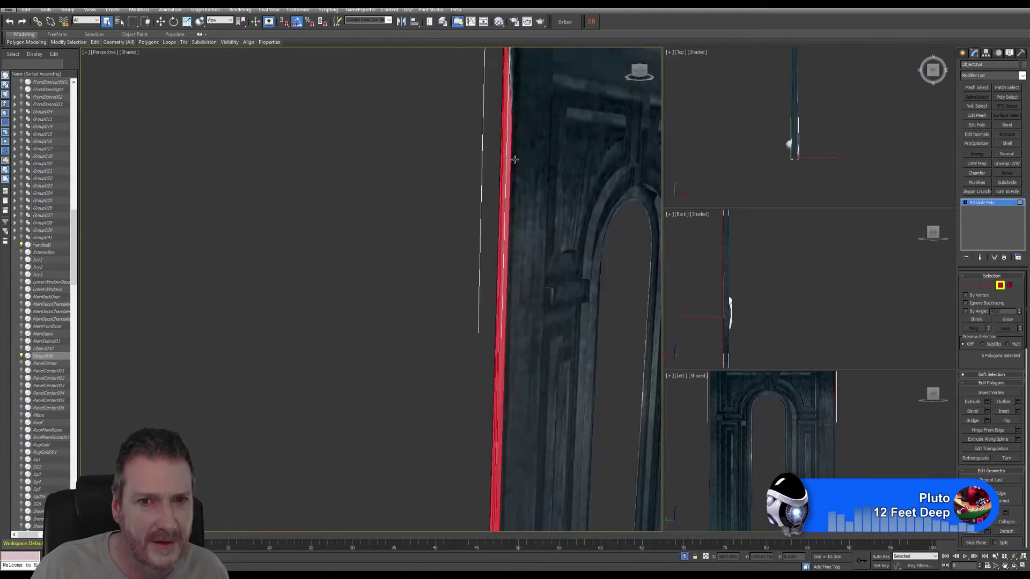
alt+middle_drag(514, 160, 495, 310)
ctrl+click(514, 283)
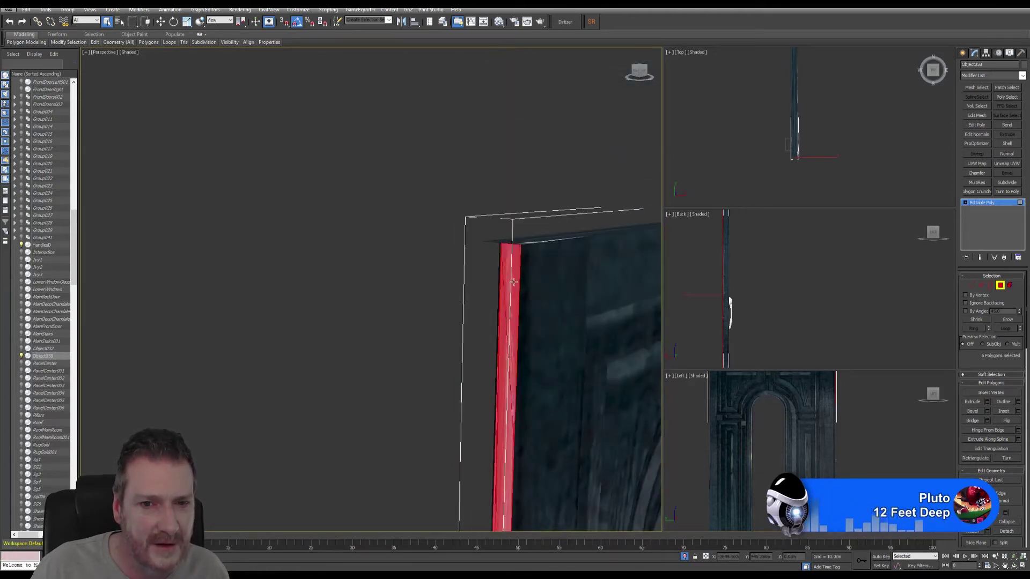
Orbit around the selected side-edge strip to check it, then switch to Edge level
middle_drag(500, 386, 517, 166)
scroll(508, 214, down, 5)
middle_drag(507, 306, 471, 156)
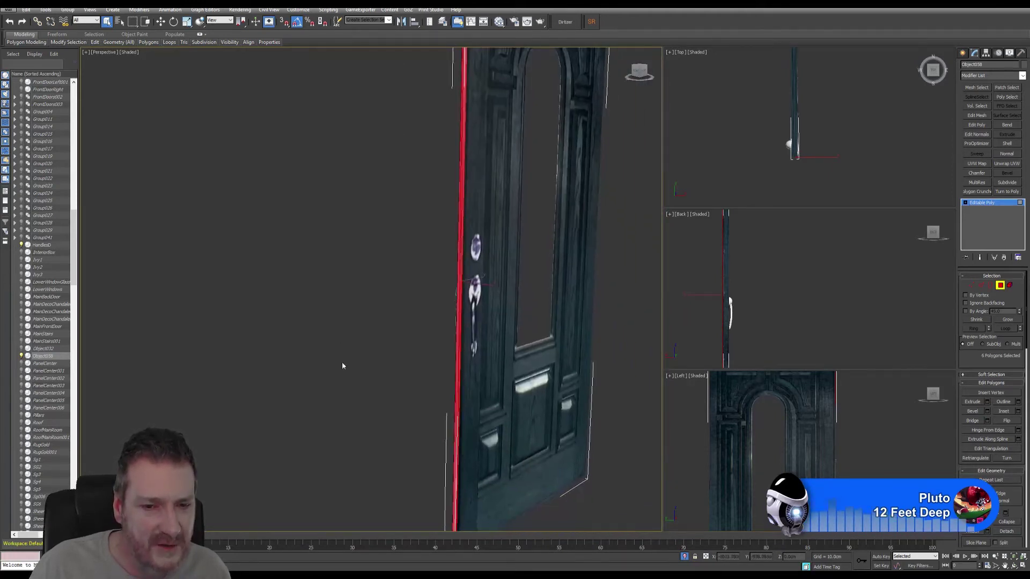
click(1013, 566)
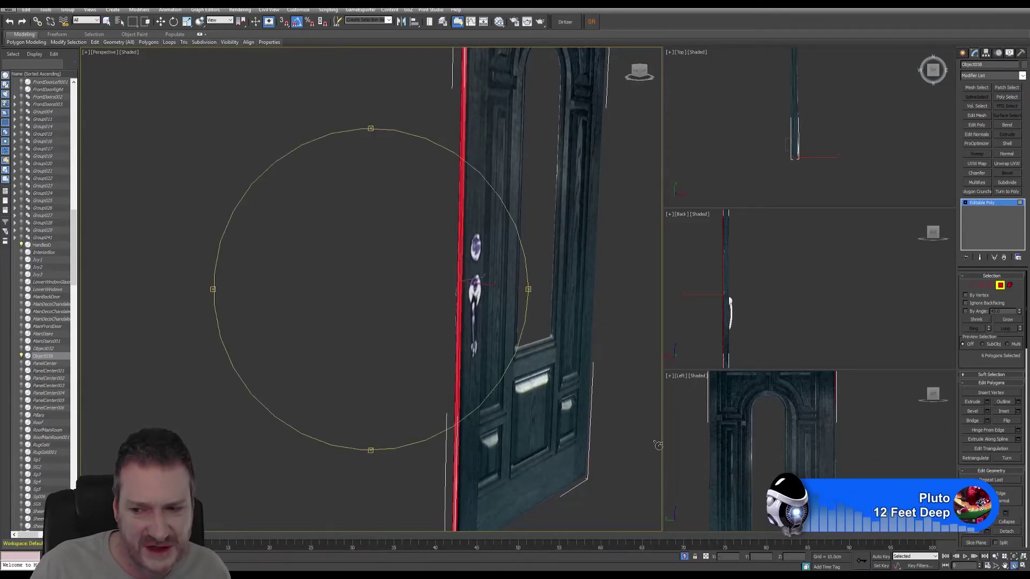
mouse_move(395, 314)
mouse_down()
mouse_move(429, 298)
mouse_move(463, 305)
mouse_move(463, 422)
mouse_move(423, 279)
mouse_move(478, 290)
mouse_move(474, 317)
mouse_move(370, 319)
mouse_move(388, 319)
mouse_move(399, 337)
mouse_move(392, 361)
mouse_move(423, 310)
mouse_move(417, 299)
mouse_move(457, 326)
mouse_move(460, 316)
mouse_move(461, 333)
mouse_move(461, 207)
mouse_move(432, 313)
mouse_move(370, 340)
mouse_move(392, 360)
mouse_move(393, 324)
mouse_move(368, 306)
mouse_move(430, 305)
mouse_move(352, 306)
mouse_move(400, 321)
mouse_up()
mouse_move(401, 257)
mouse_down()
mouse_move(388, 264)
mouse_move(404, 243)
mouse_up()
scroll(406, 242, up, 3)
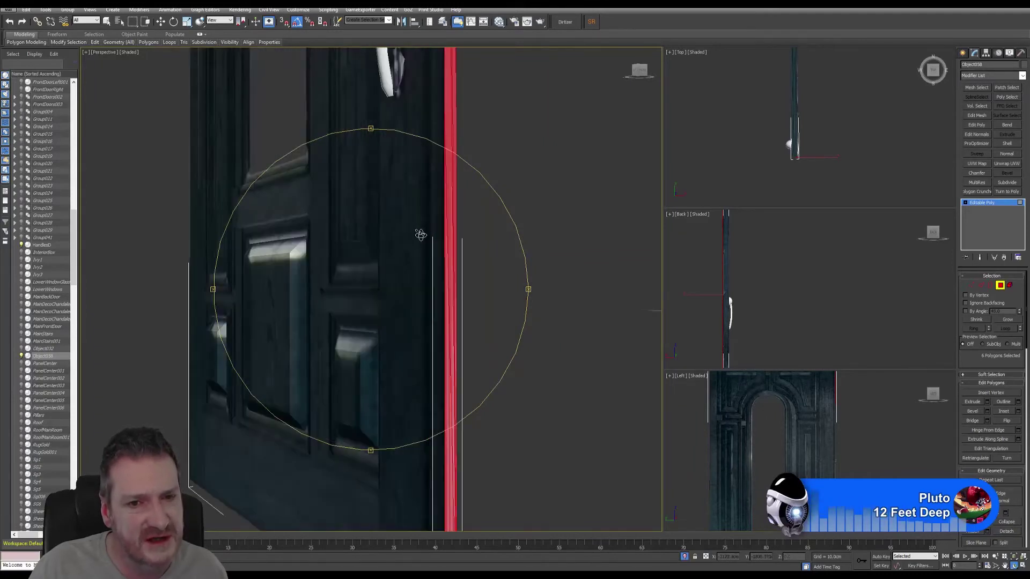
click(107, 21)
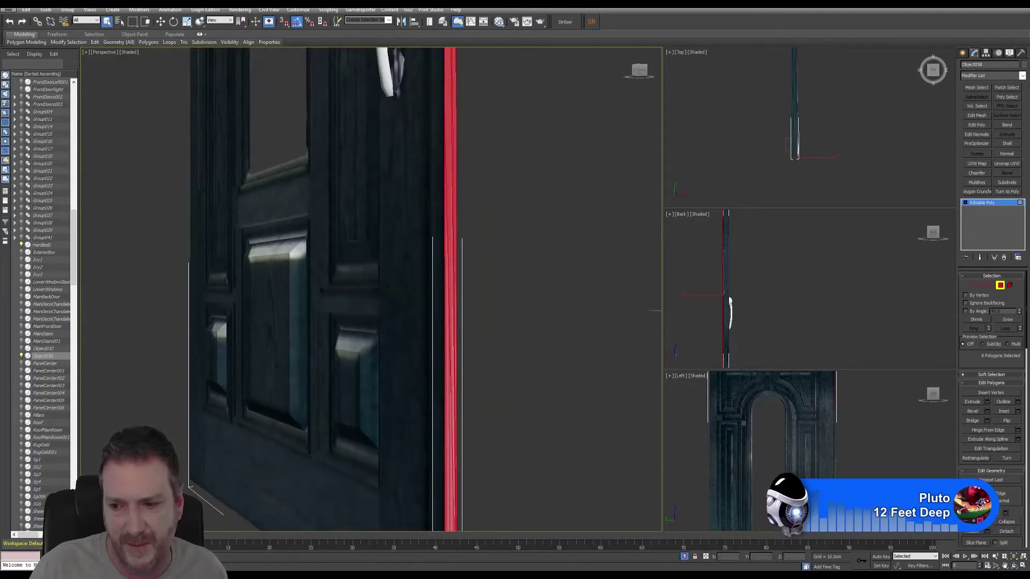
click(981, 286)
Select a vertical edge on the door's side and extend it with Loop
alt+middle_drag(487, 352, 456, 205)
click(381, 415)
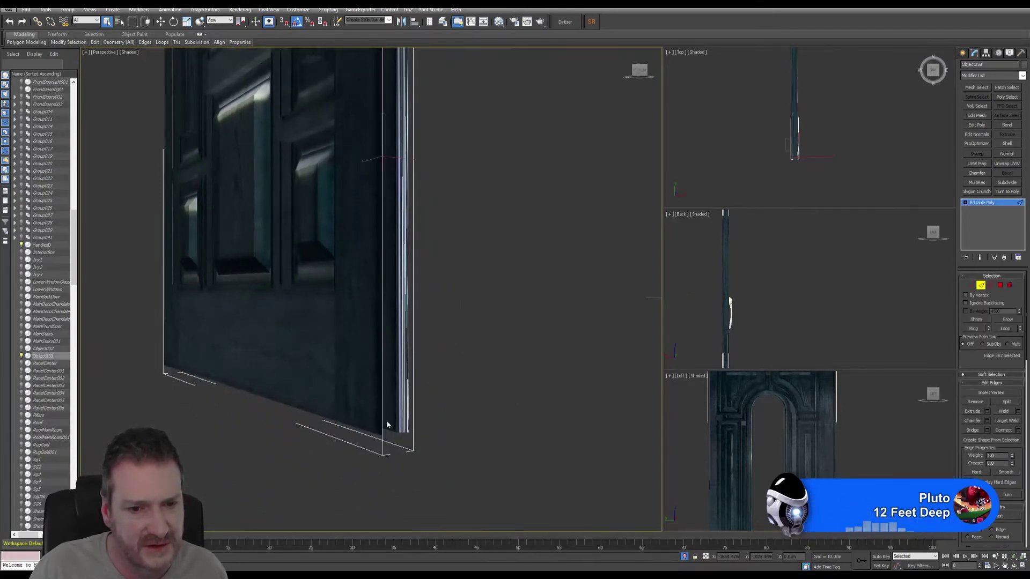
scroll(386, 420, up, 5)
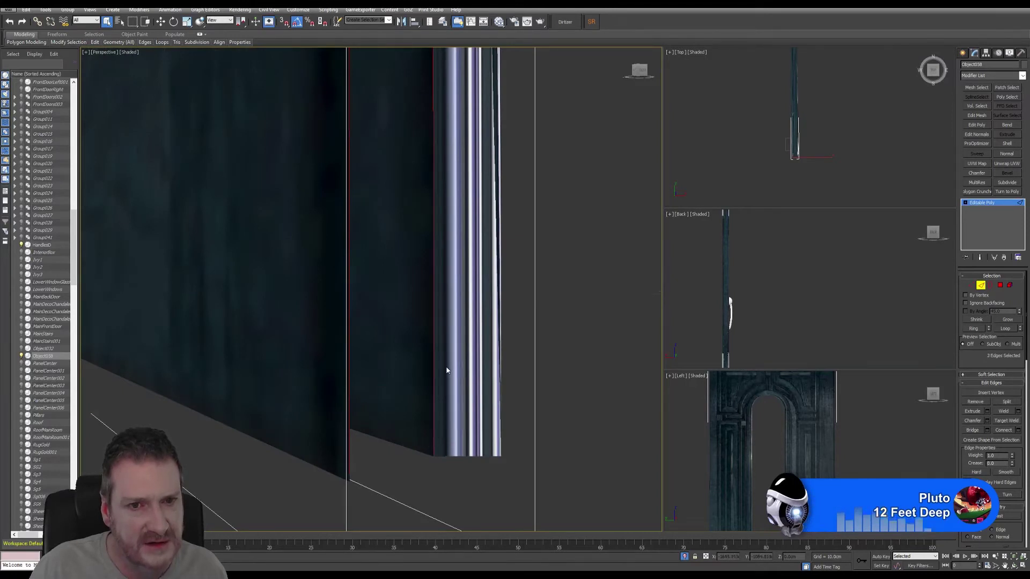
scroll(461, 343, down, 5)
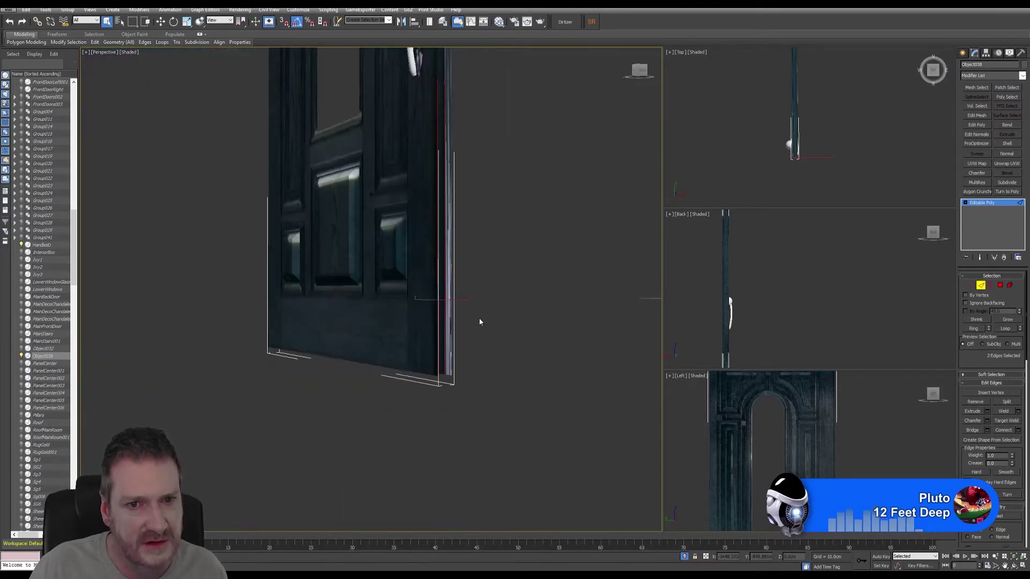
click(1005, 328)
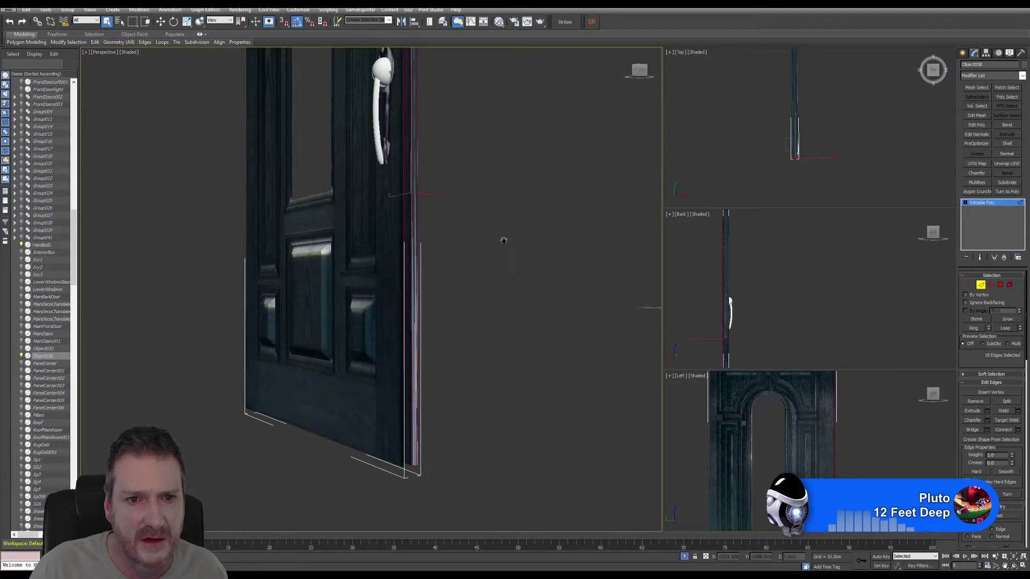
mouse_move(503, 240)
middle_down()
mouse_move(444, 380)
mouse_move(451, 456)
middle_up()
middle_drag(383, 206, 376, 383)
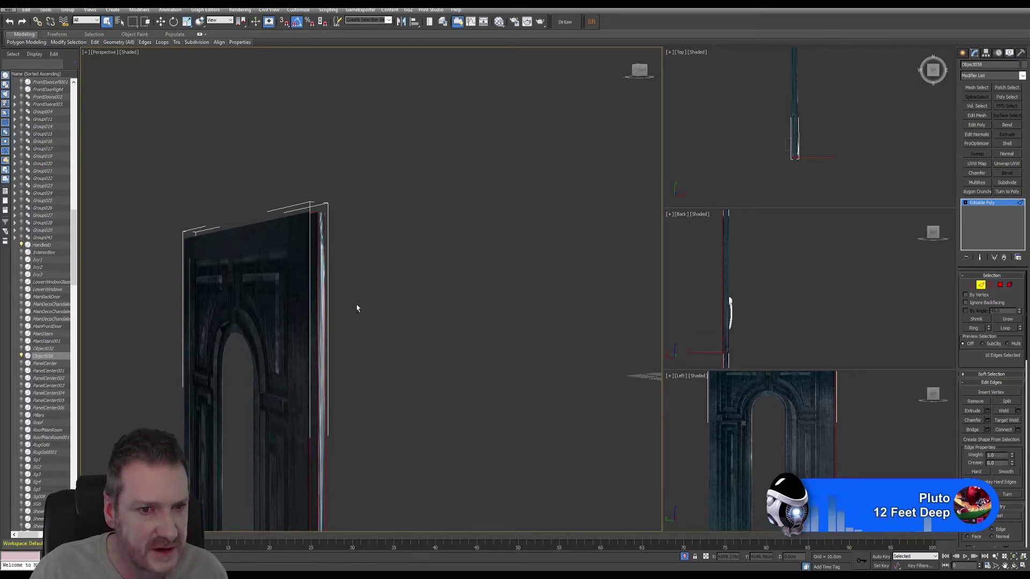
middle_drag(357, 309, 356, 222)
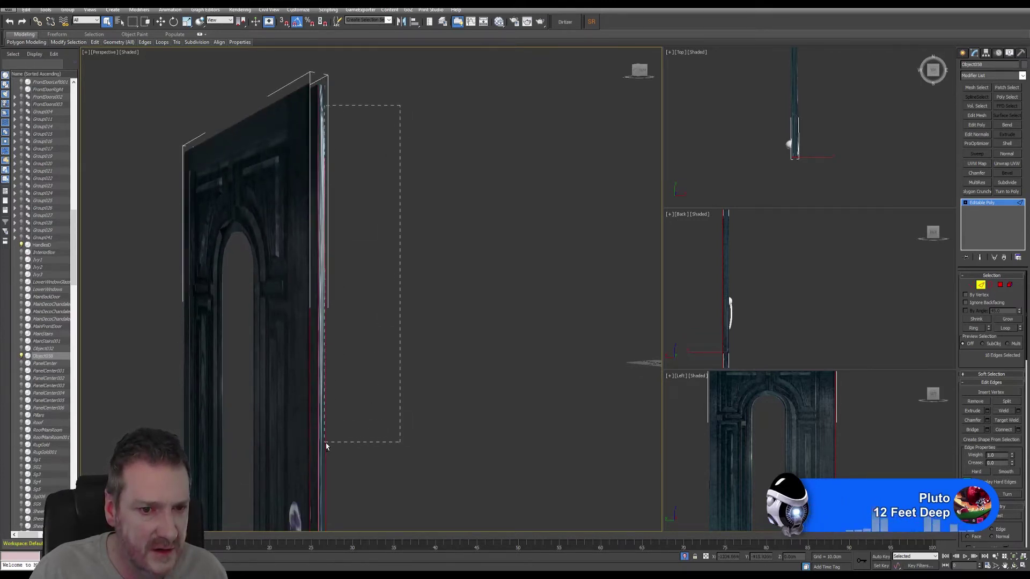
middle_drag(345, 479, 385, 491)
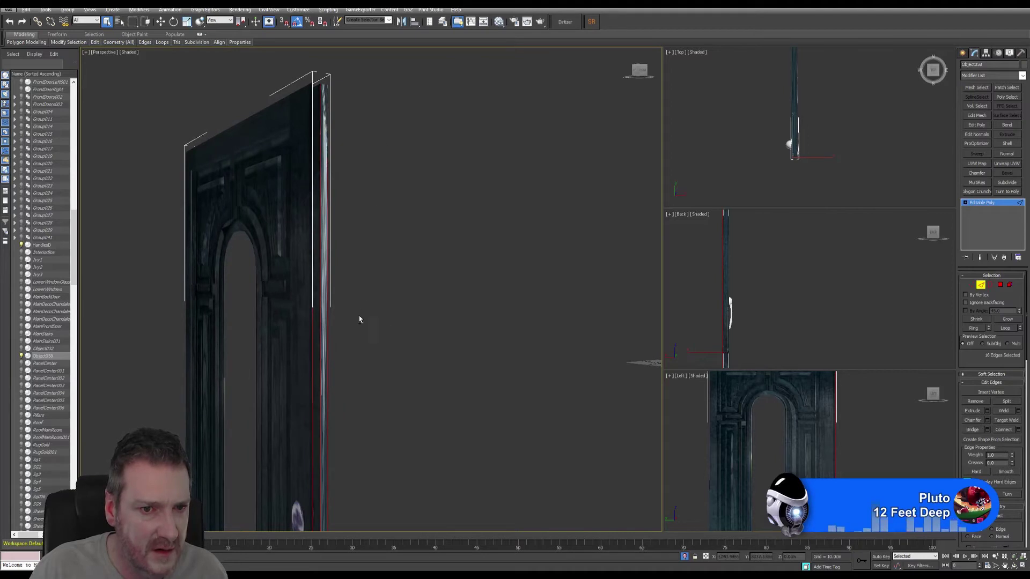
Region-select the border edges along the side gap and check them up to the arched top
drag(381, 142, 325, 350)
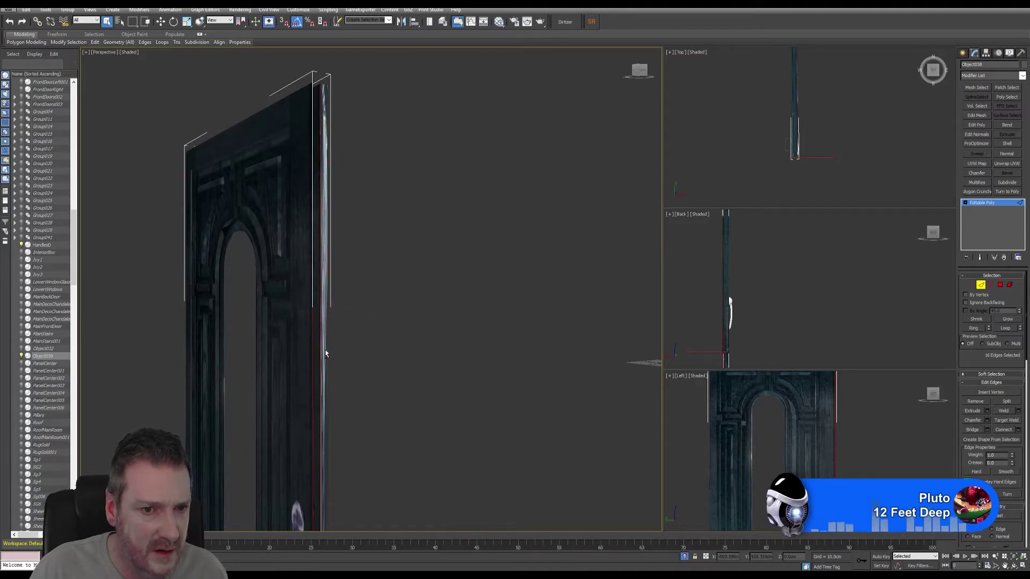
middle_drag(404, 436, 403, 124)
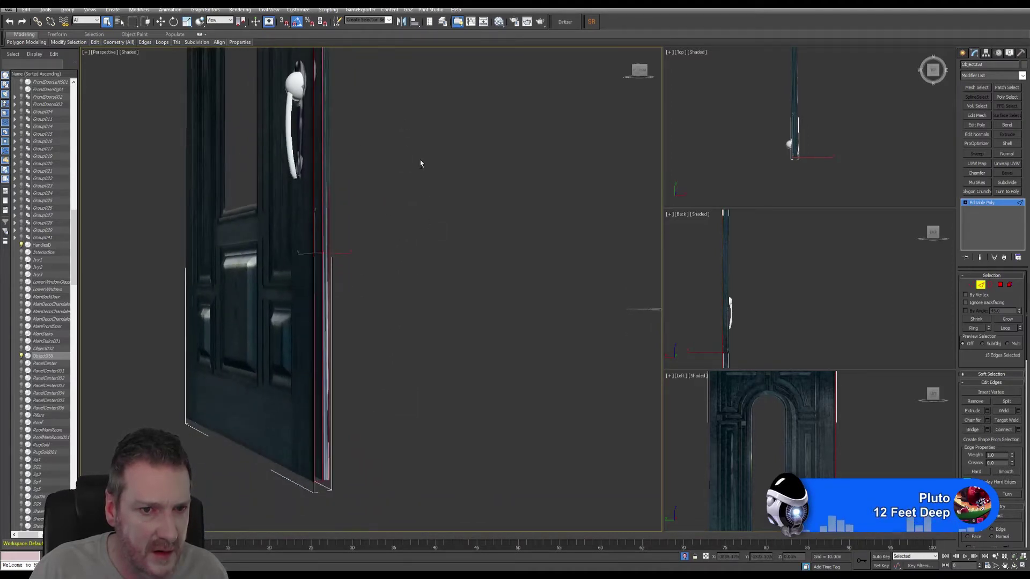
drag(332, 492, 328, 495)
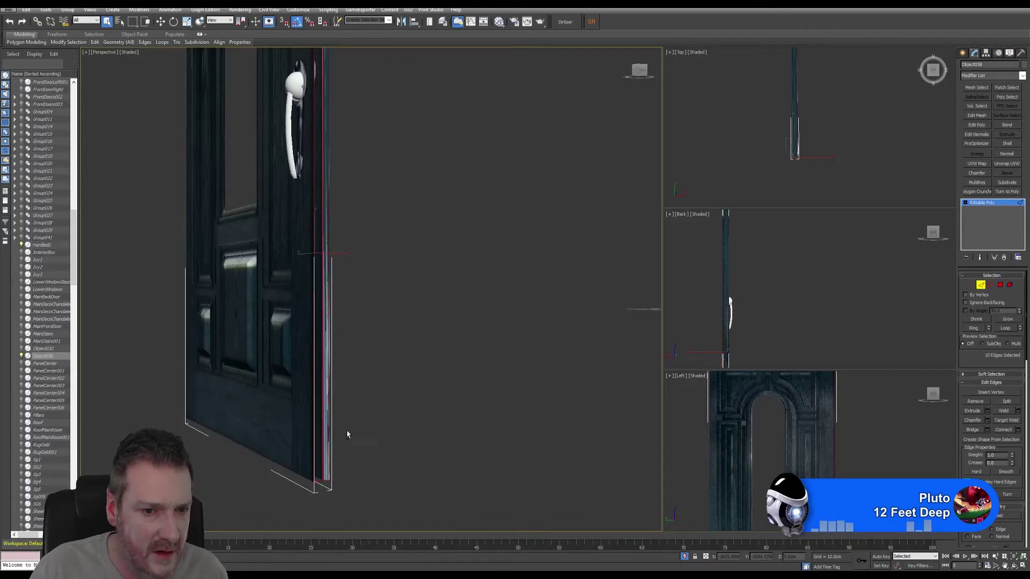
middle_drag(346, 431, 347, 340)
scroll(339, 395, up, 3)
scroll(295, 413, up, 3)
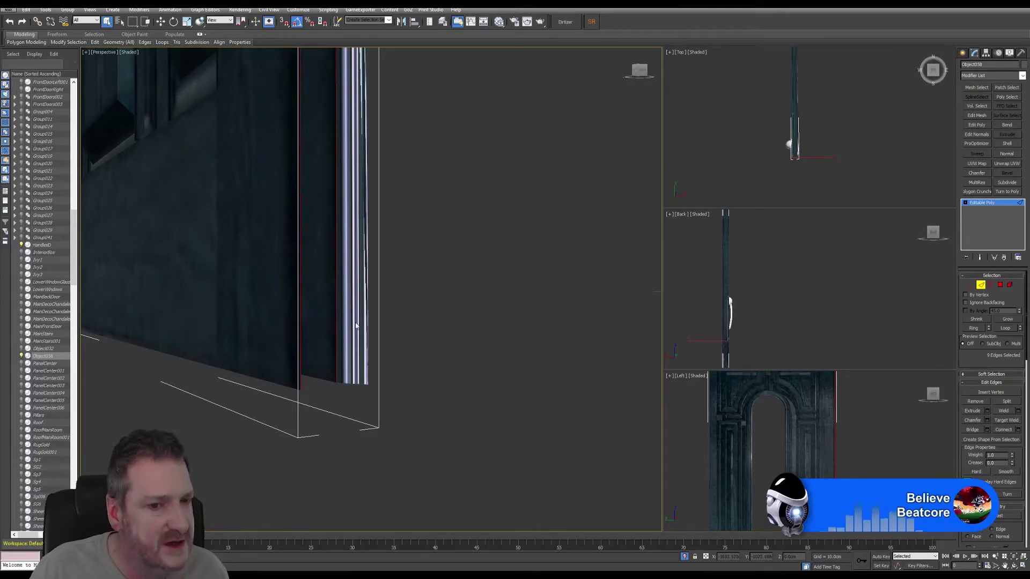
scroll(432, 214, down, 3)
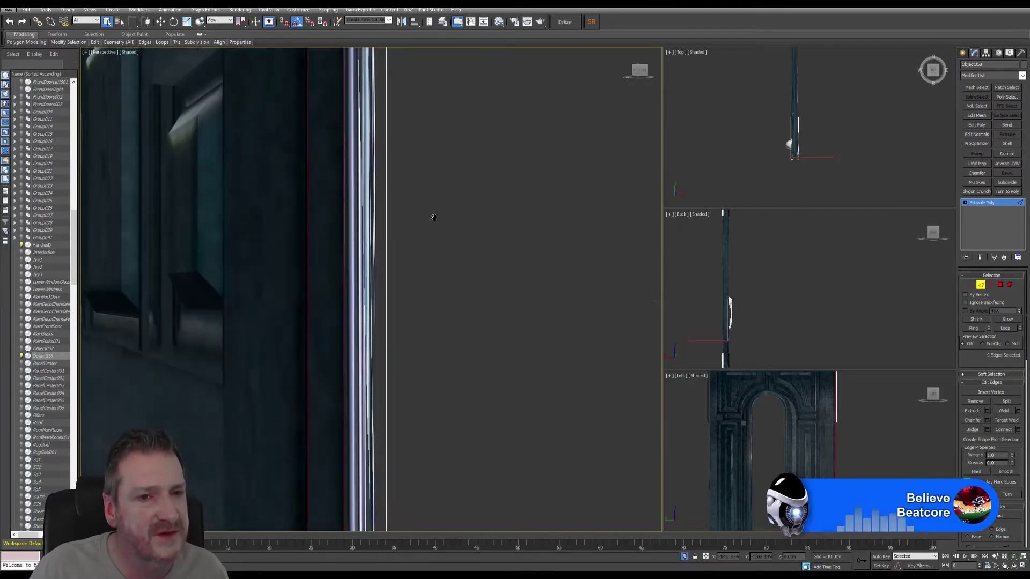
middle_drag(481, 224, 461, 406)
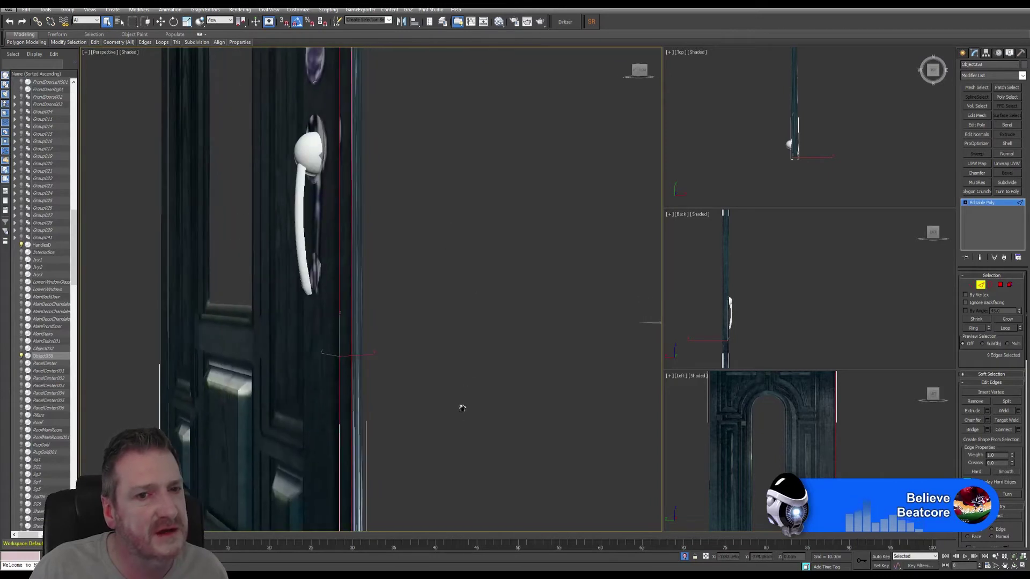
middle_drag(421, 230, 415, 394)
middle_drag(411, 184, 432, 273)
scroll(432, 278, down, 3)
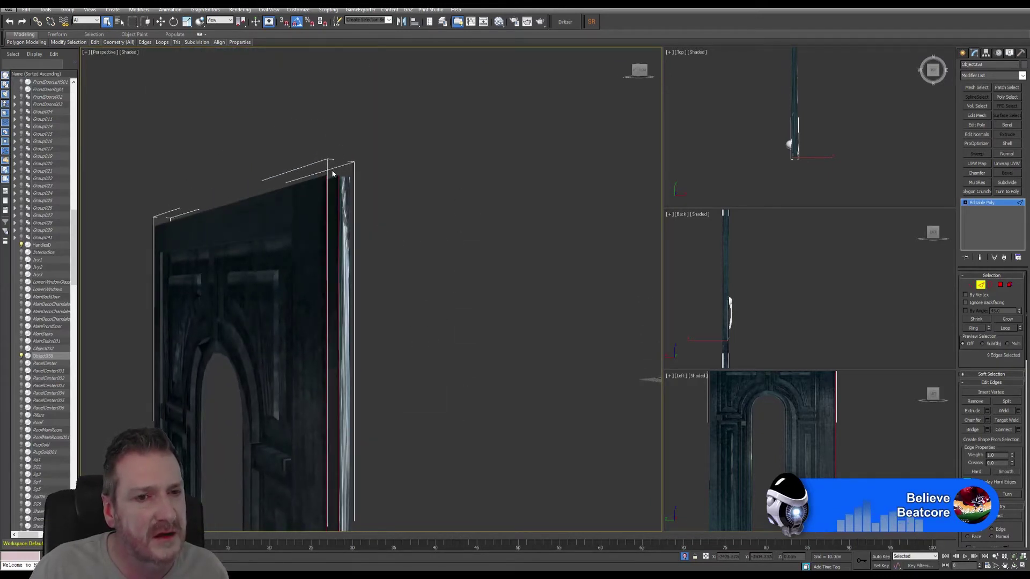
scroll(333, 174, up, 3)
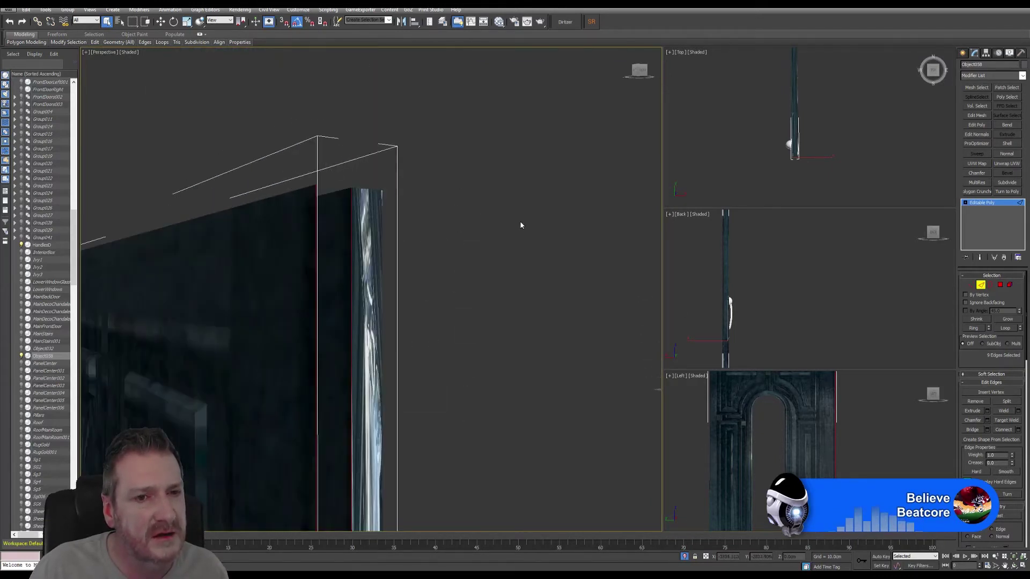
click(988, 431)
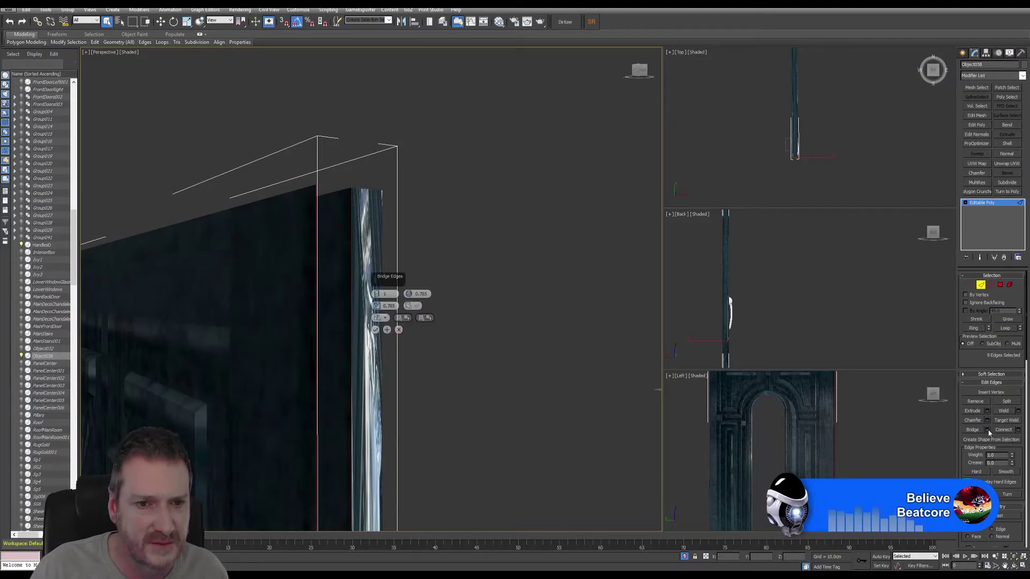
middle_drag(486, 329, 408, 275)
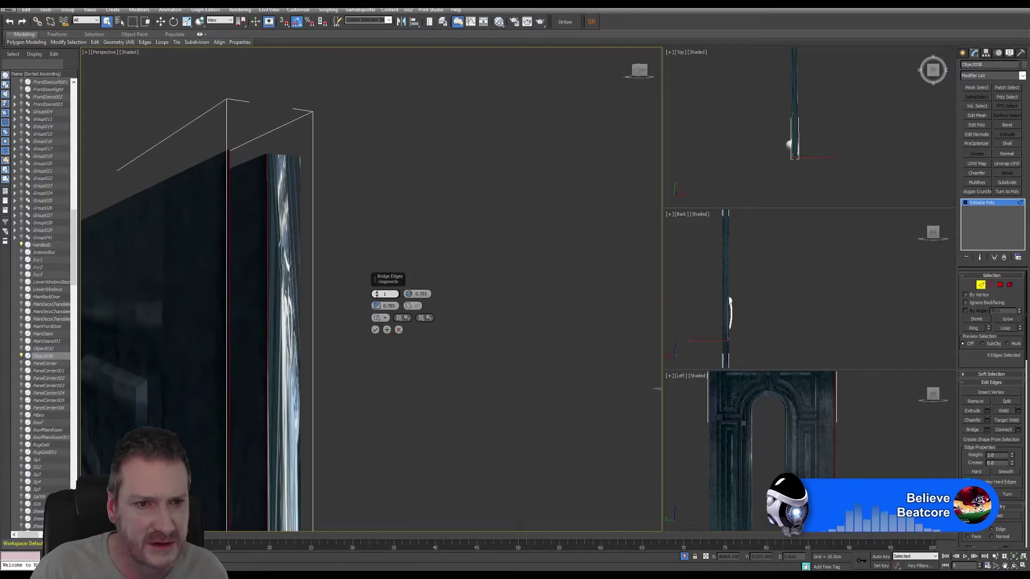
scroll(354, 290, up, 6)
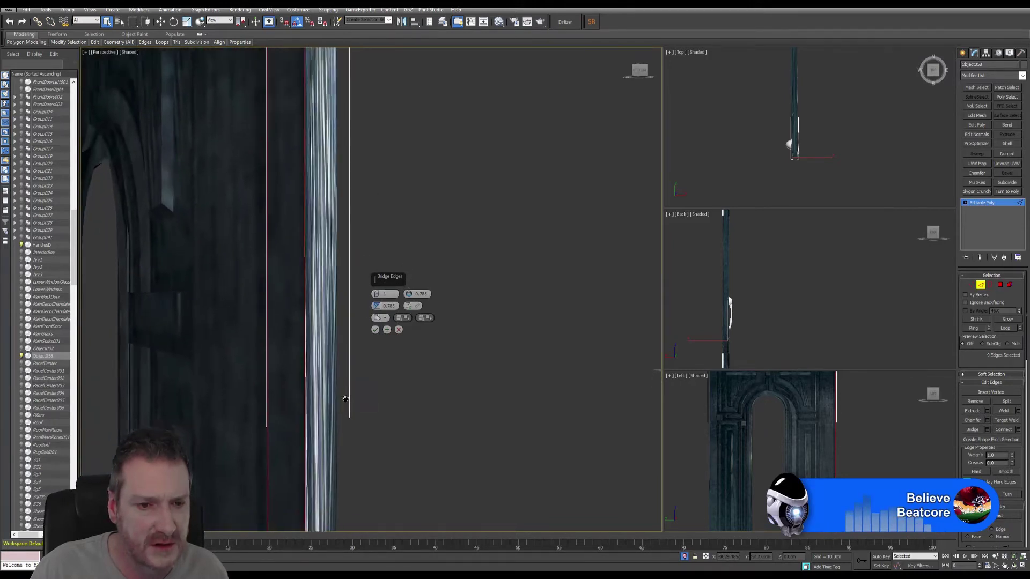
middle_drag(360, 278, 352, 264)
middle_drag(366, 378, 360, 231)
middle_drag(352, 418, 333, 138)
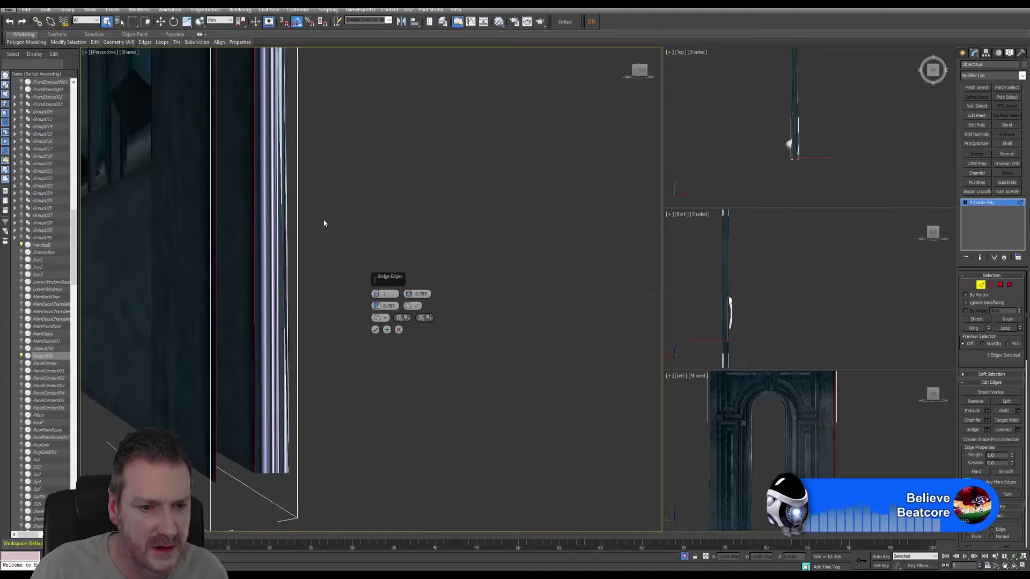
click(399, 329)
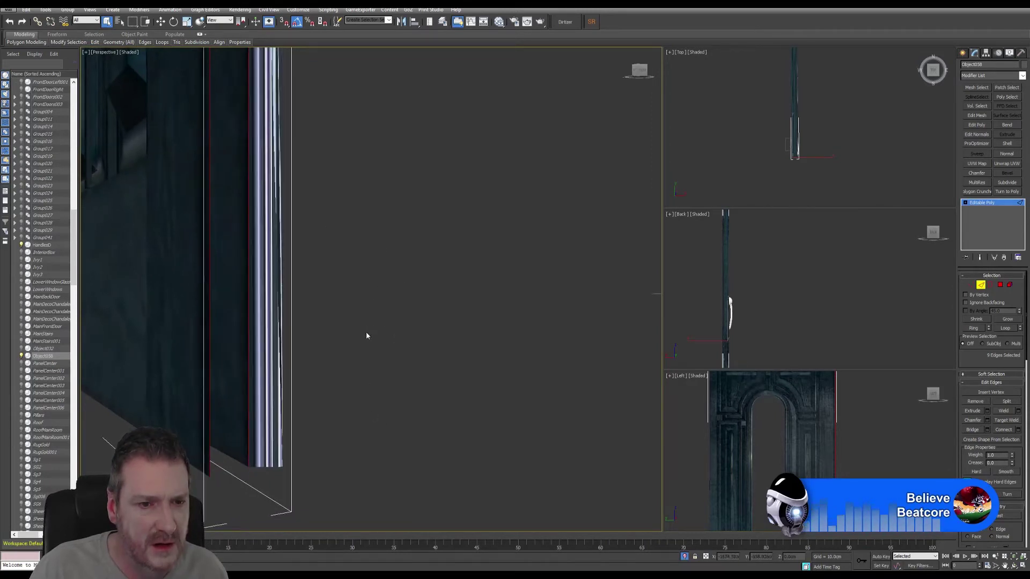
Orbit the Perspective view around the door until its narrow side strip faces the camera
scroll(370, 244, down, 4)
middle_drag(381, 168, 368, 384)
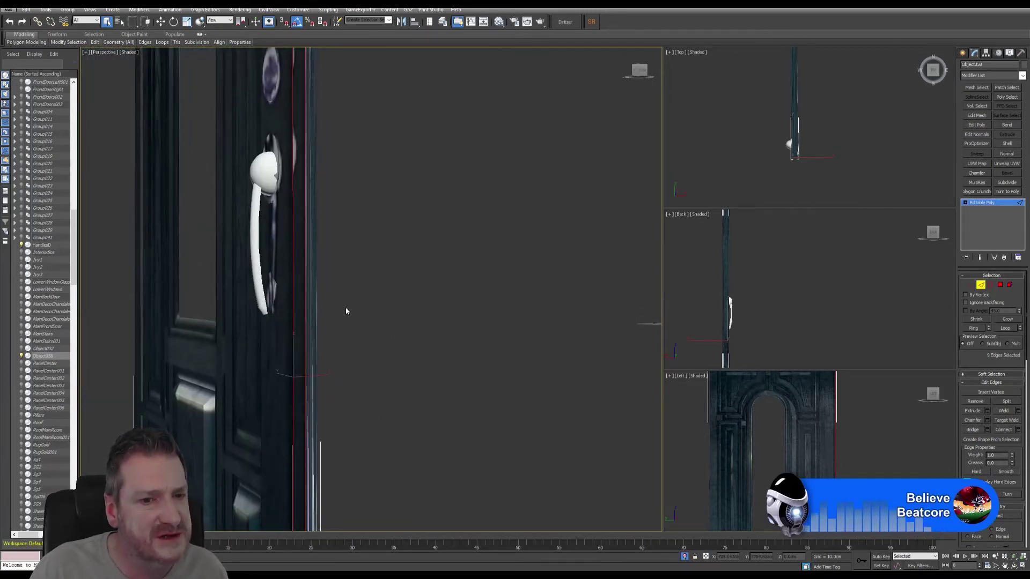
click(1014, 567)
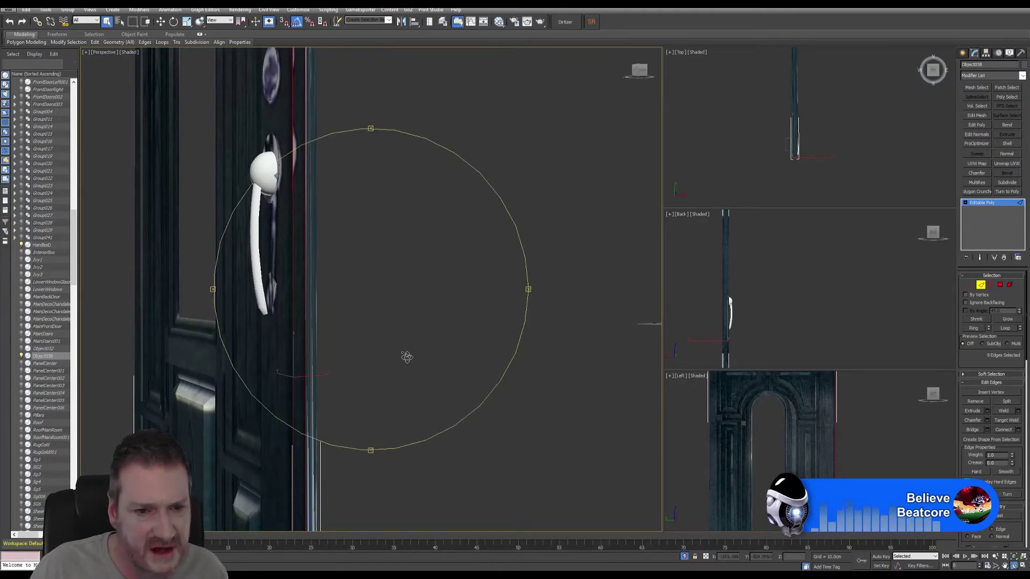
drag(407, 356, 331, 365)
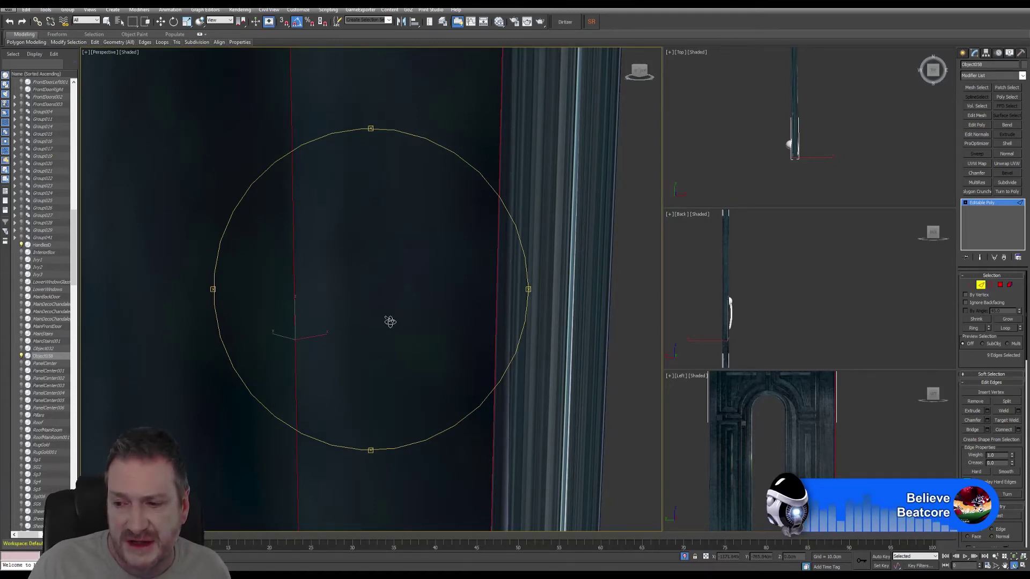
scroll(390, 322, down, 4)
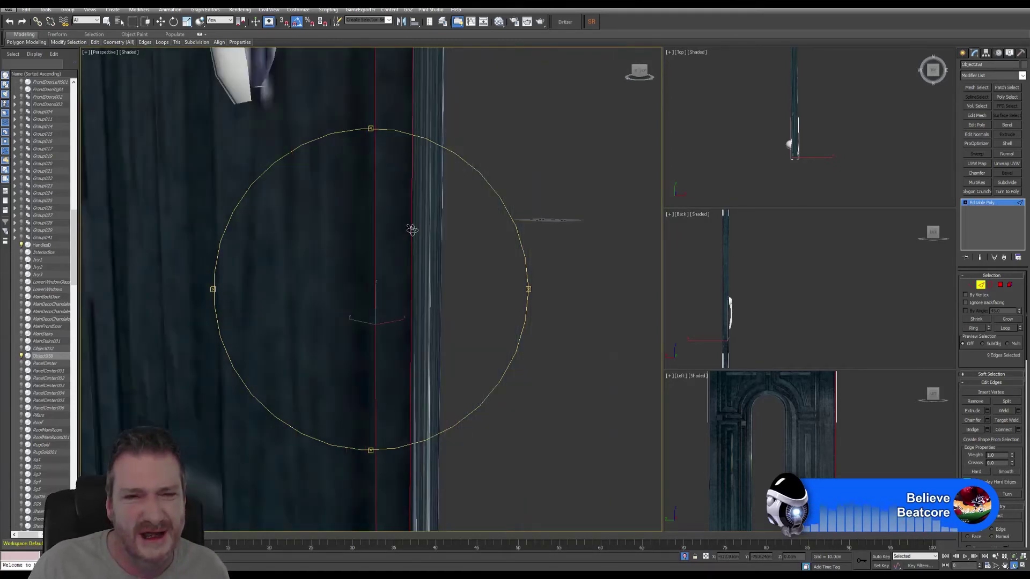
drag(412, 230, 396, 409)
drag(381, 235, 327, 250)
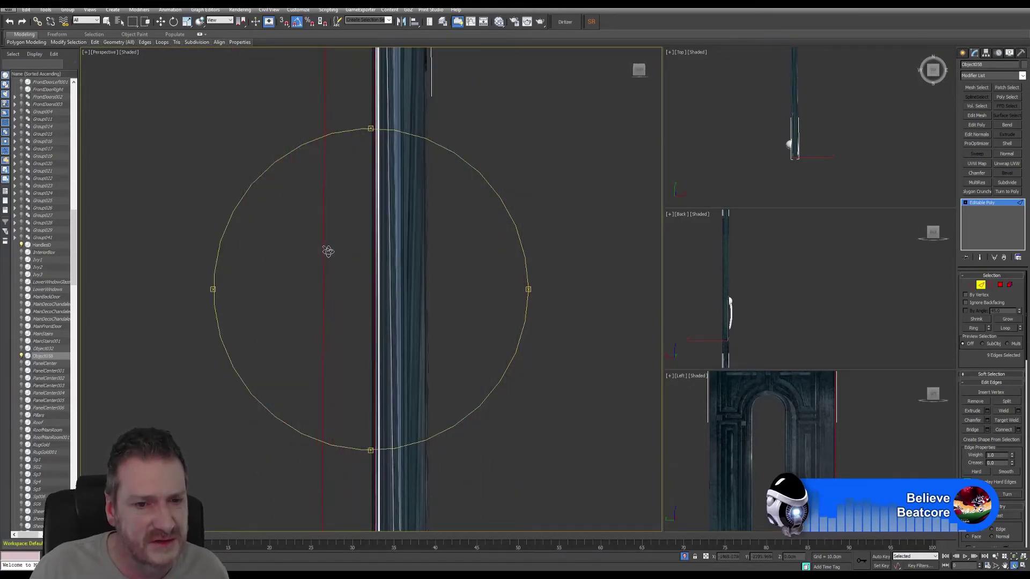
drag(392, 263, 423, 233)
mouse_move(413, 410)
mouse_down()
mouse_move(410, 254)
mouse_move(419, 251)
mouse_move(337, 187)
mouse_up()
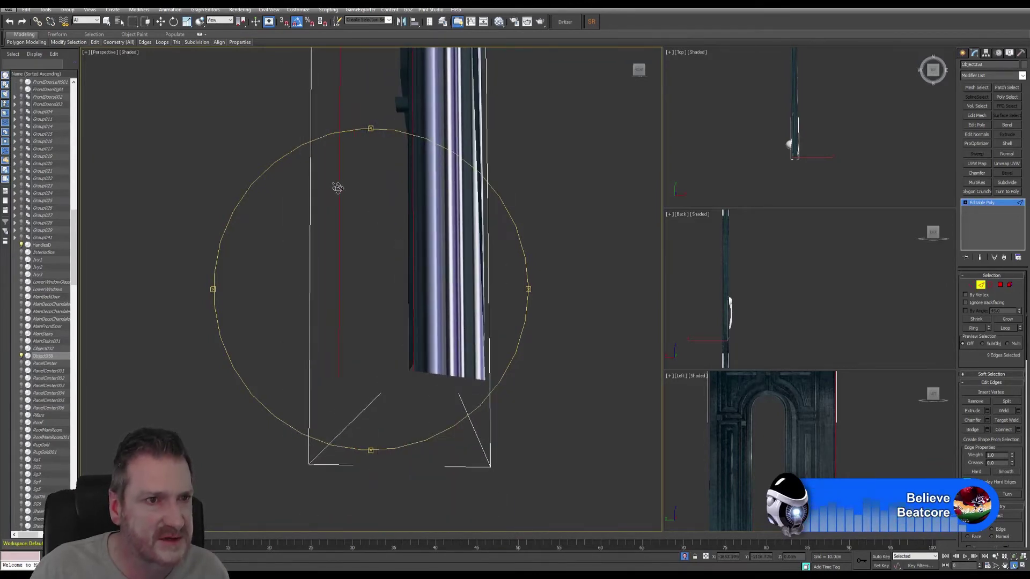
Select the two neighbouring edges at the bottom corner of the door's side strip
click(106, 23)
drag(408, 418, 472, 350)
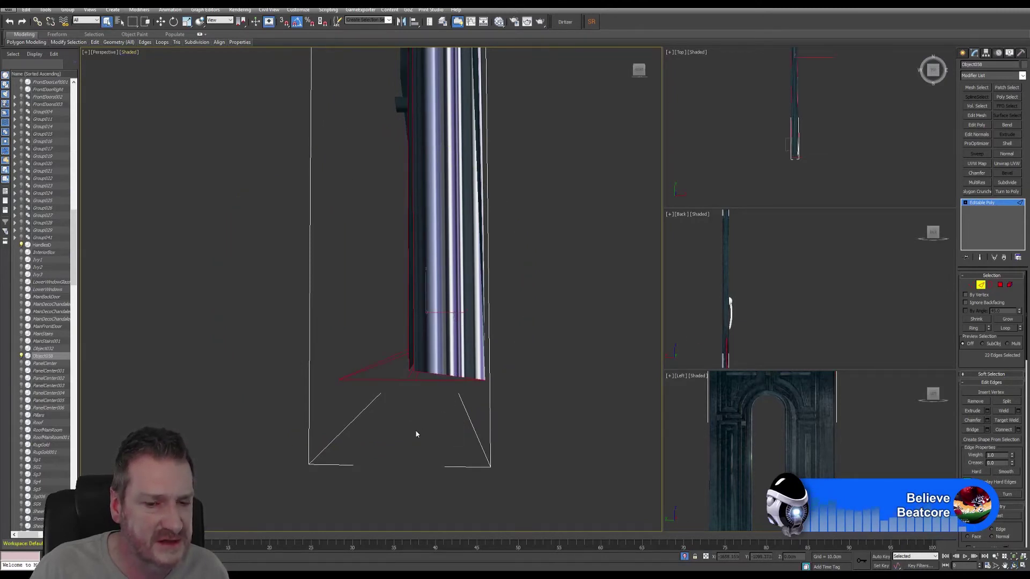
click(564, 398)
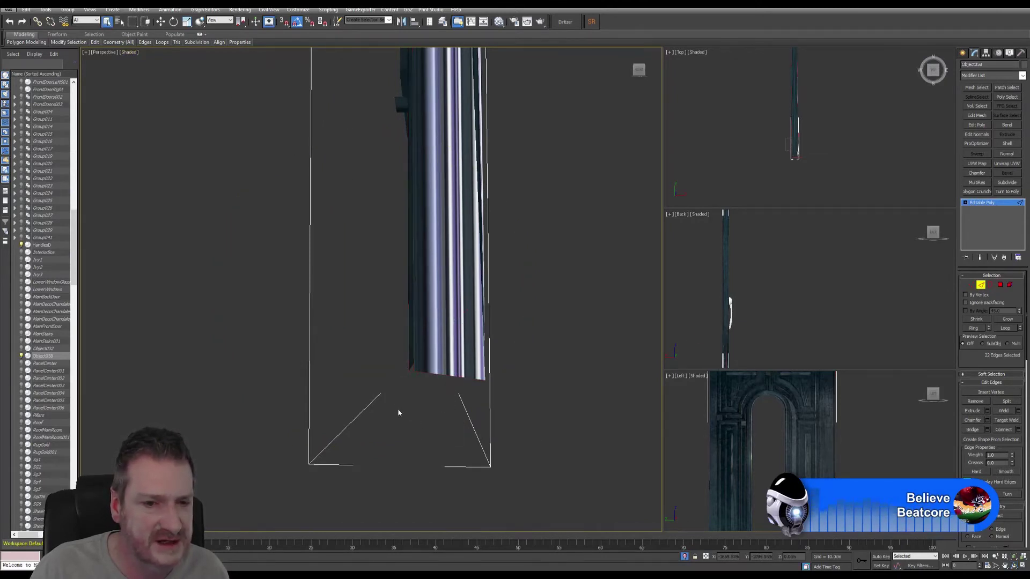
click(349, 352)
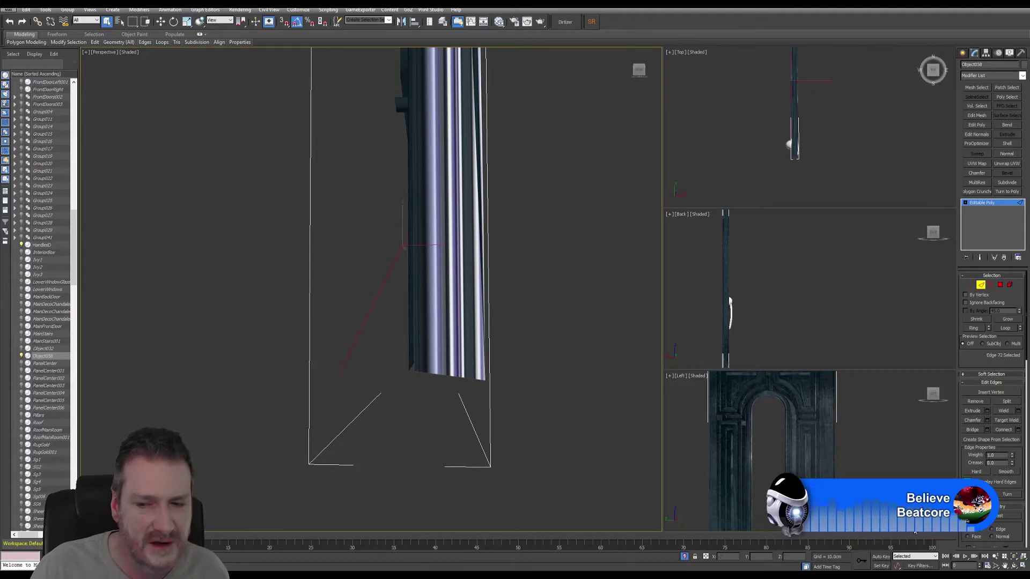
click(1014, 566)
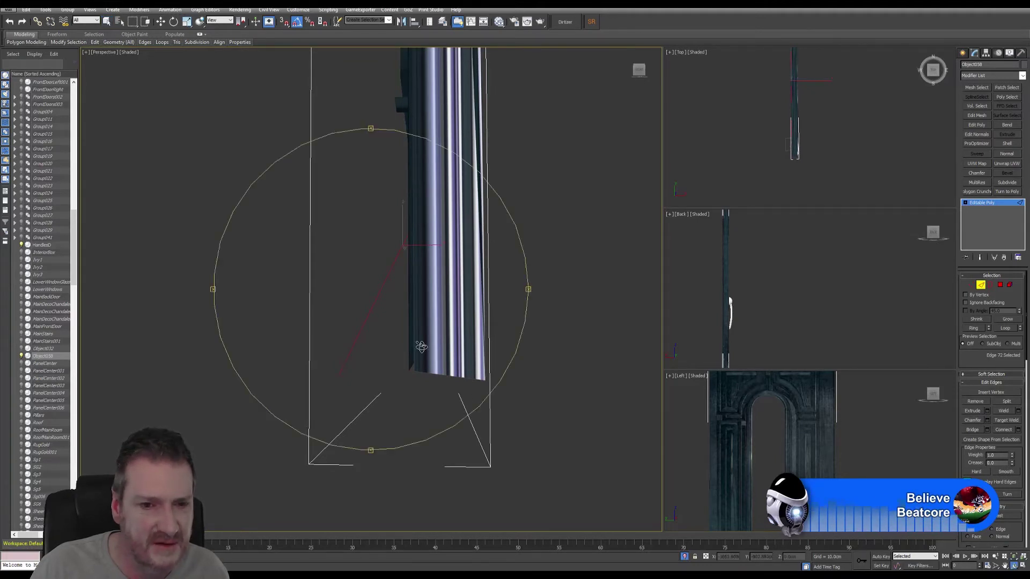
drag(418, 345, 453, 348)
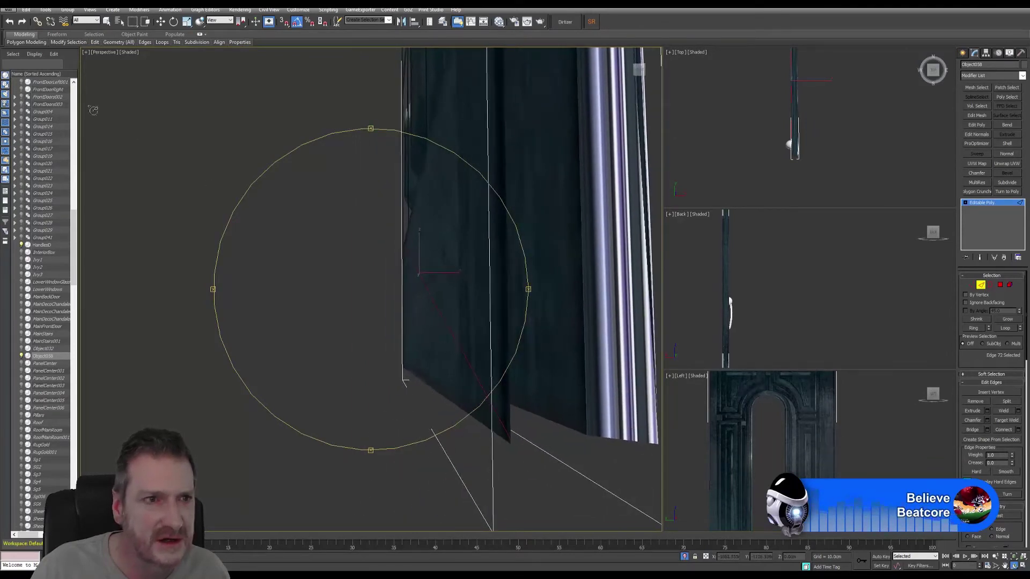
click(107, 23)
click(396, 491)
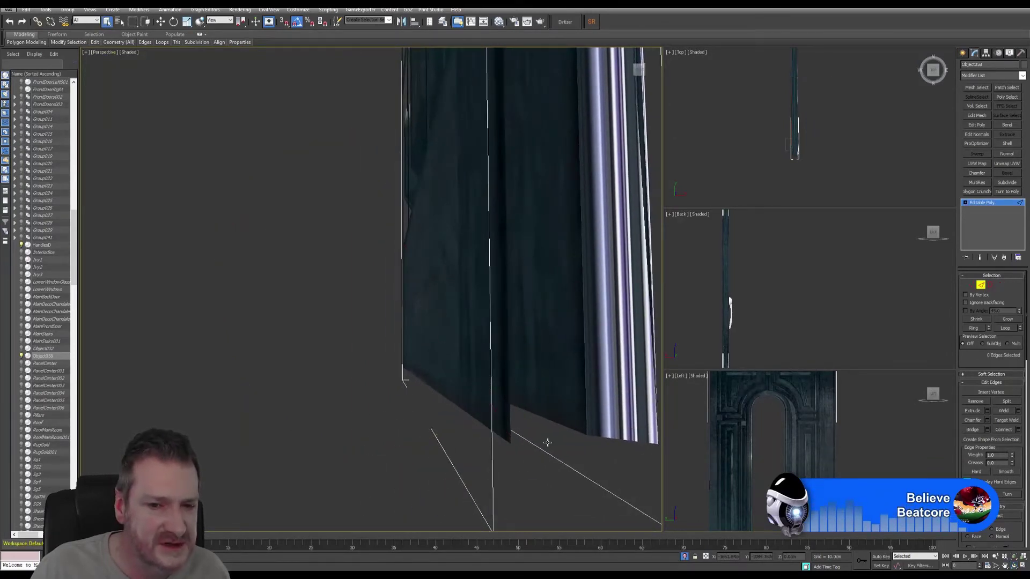
click(510, 418)
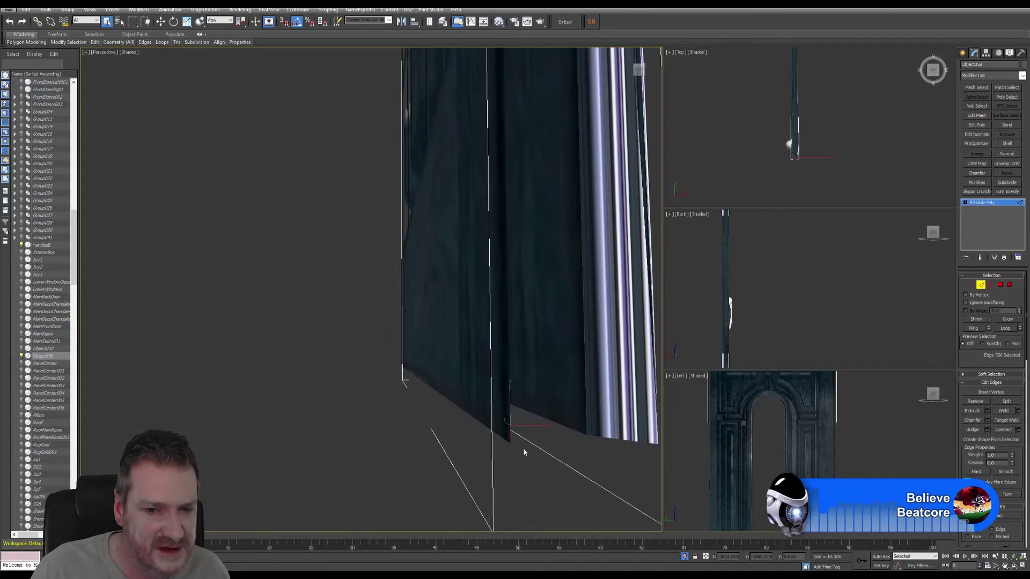
scroll(520, 460, up, 1)
scroll(516, 459, down, 1)
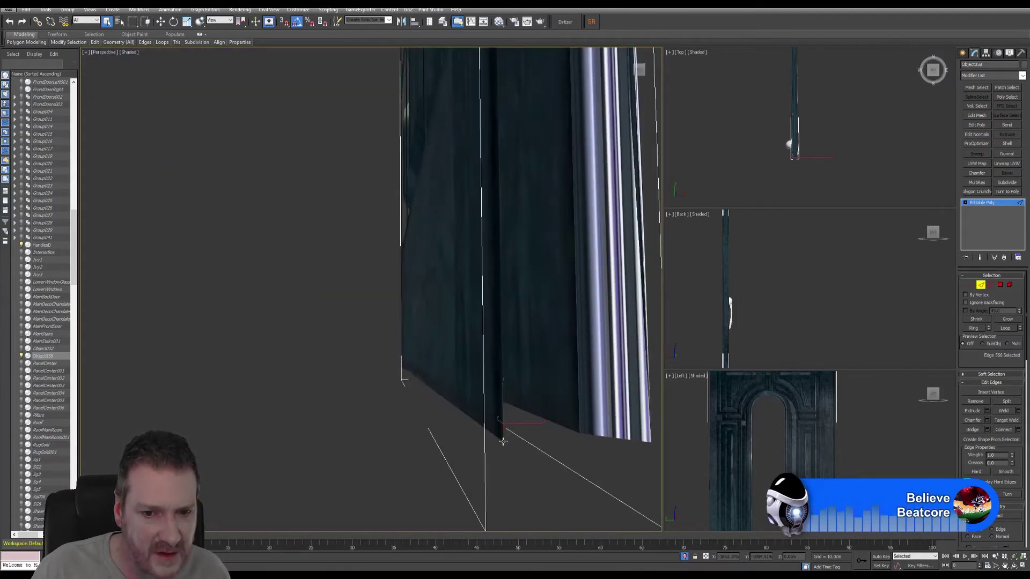
drag(507, 444, 557, 453)
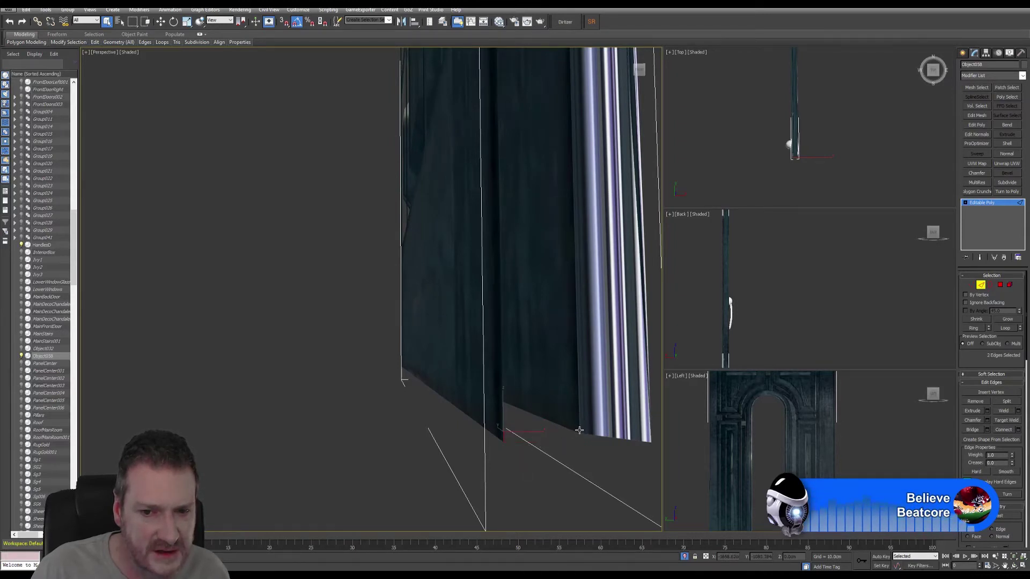
middle_drag(568, 449, 530, 433)
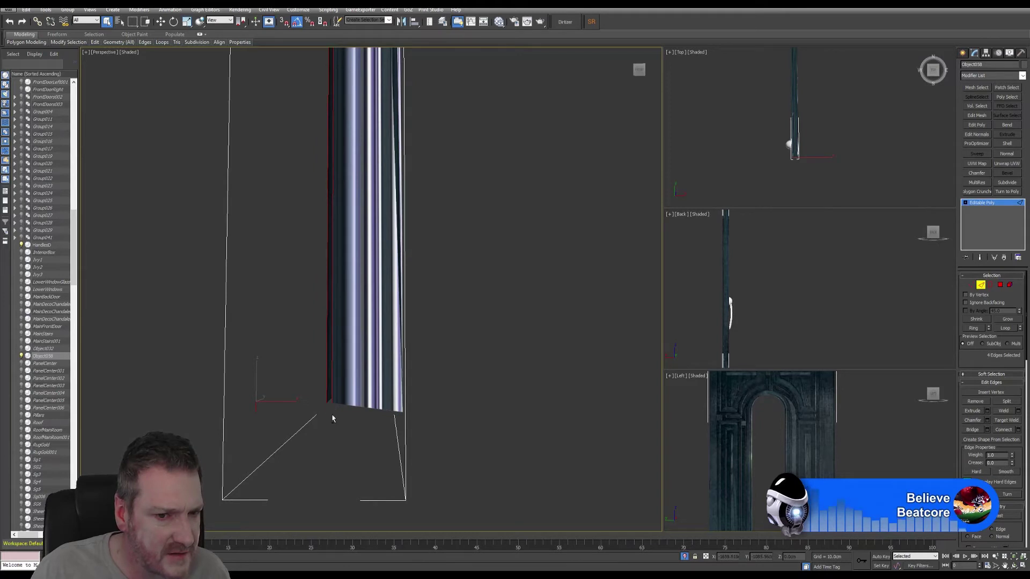
Loop-select the edges along the door's side gap and deselect strays, leaving twelve open edges
middle_drag(372, 410, 431, 385)
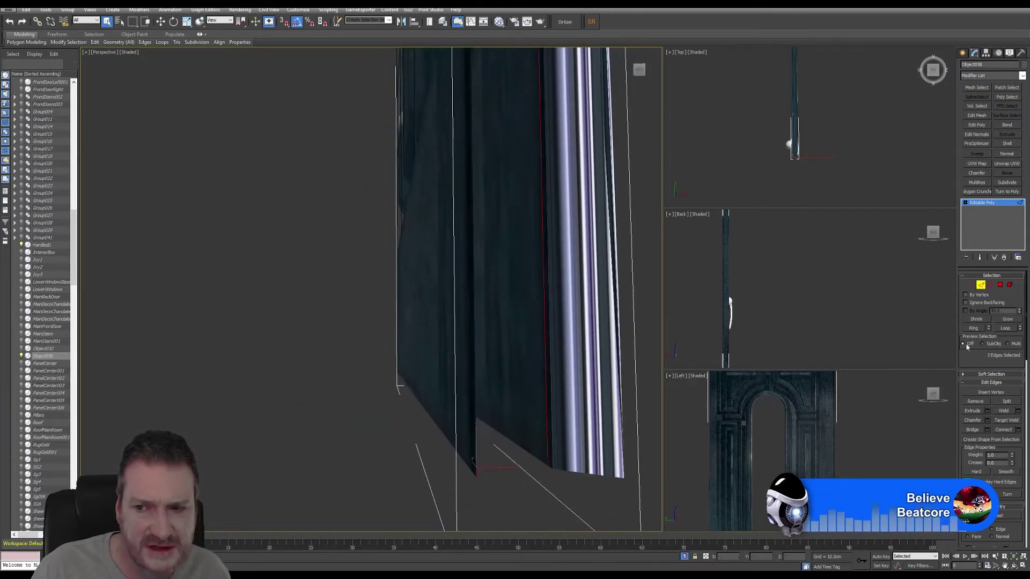
click(1005, 329)
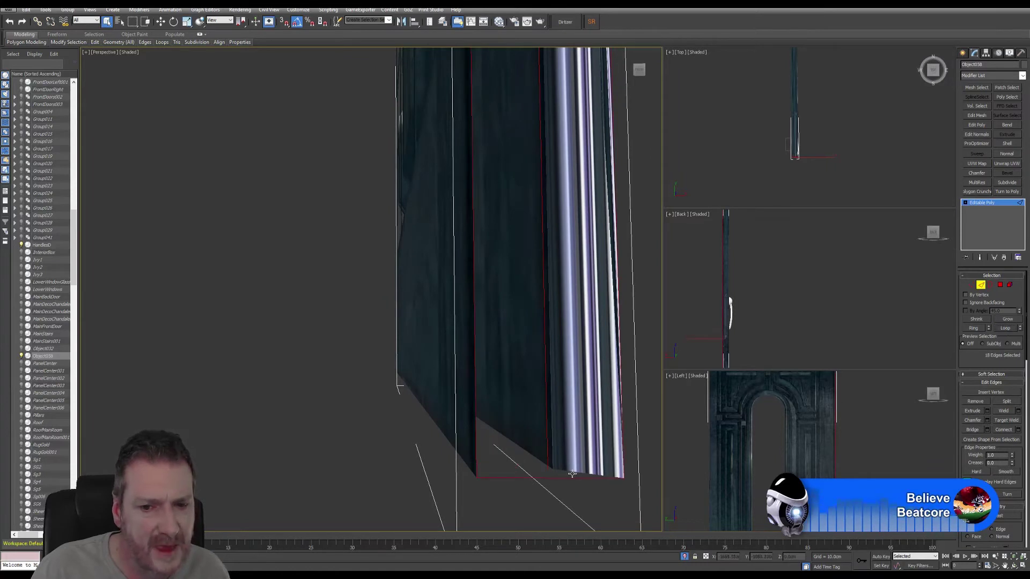
alt+drag(525, 469, 524, 494)
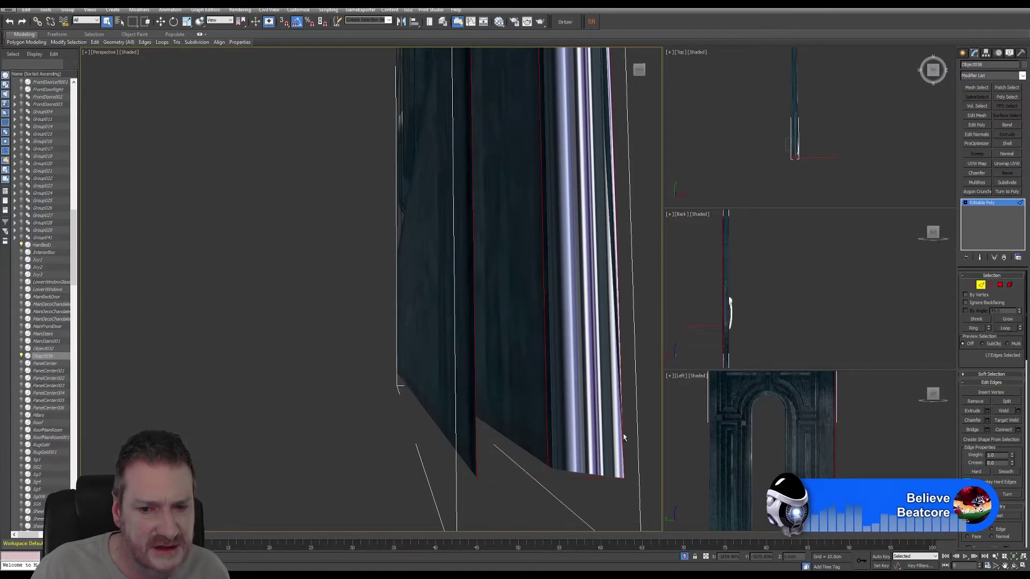
alt+drag(632, 416, 616, 441)
alt+middle_drag(615, 441, 555, 290)
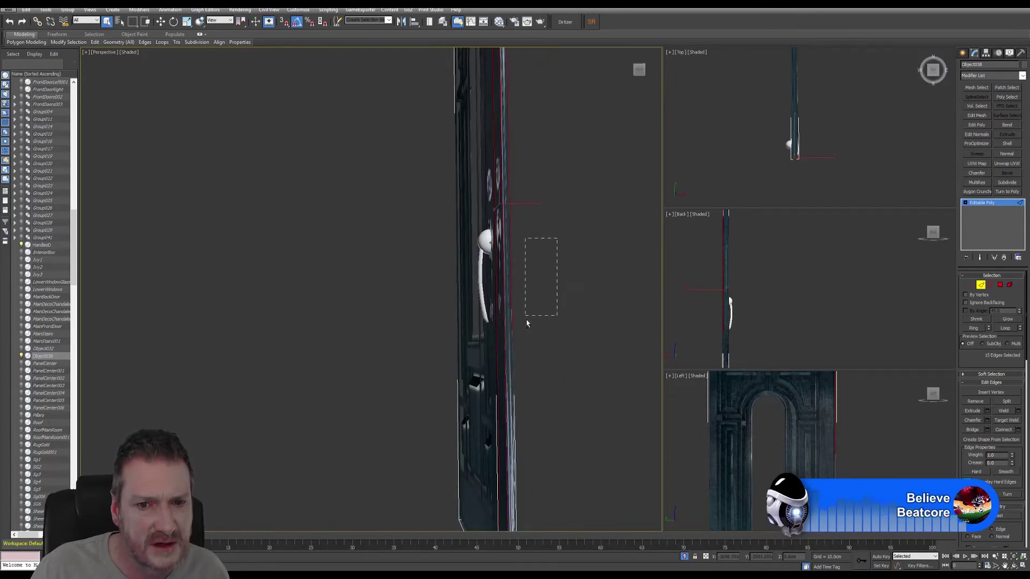
drag(527, 321, 513, 339)
middle_drag(527, 315, 543, 392)
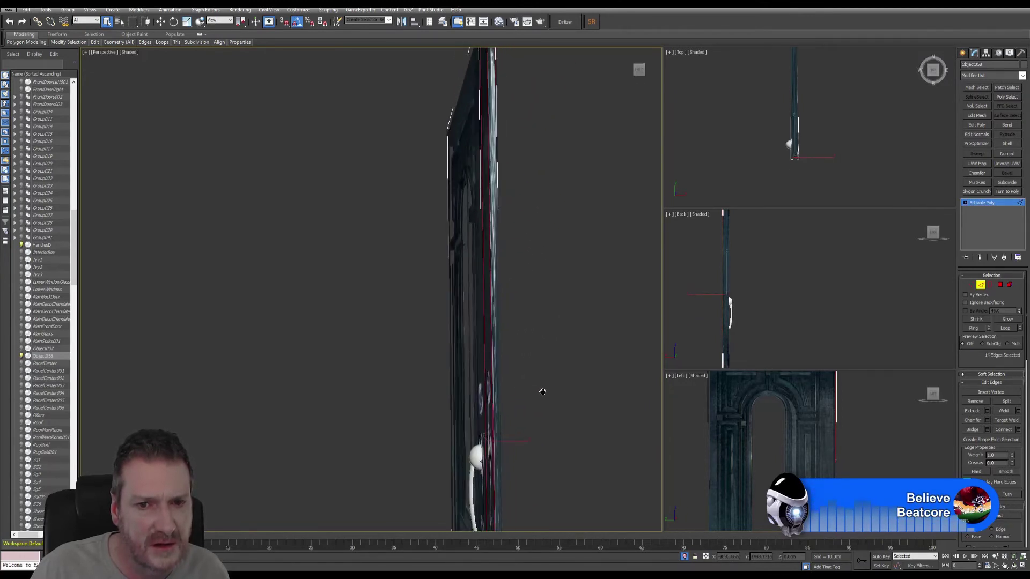
middle_drag(542, 209, 545, 271)
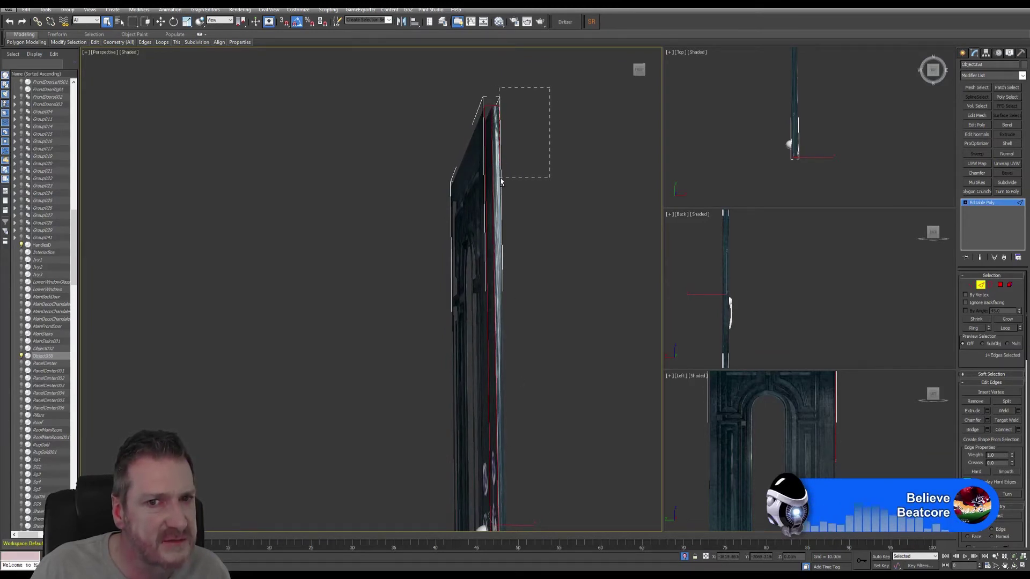
drag(499, 183, 498, 183)
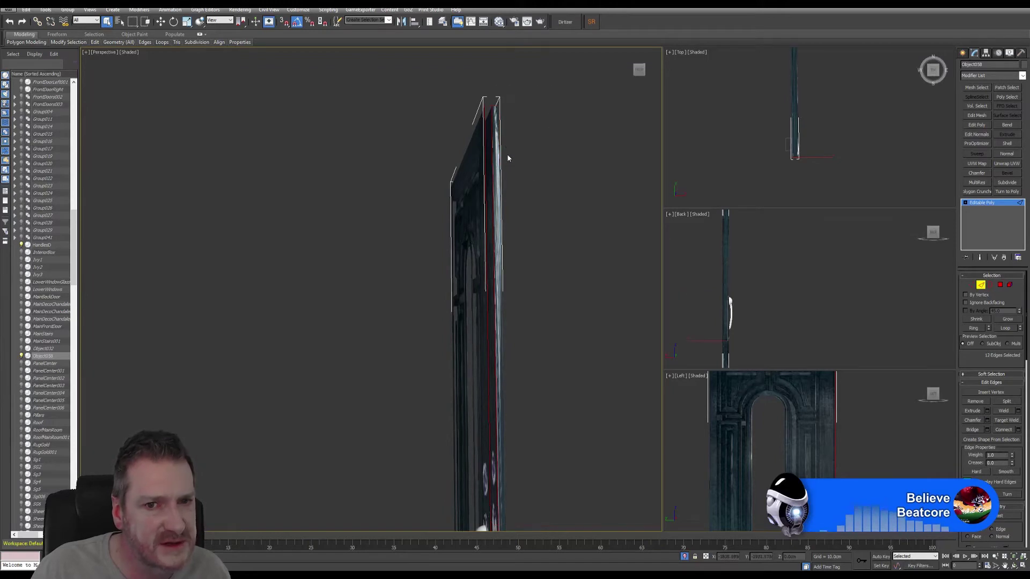
middle_drag(513, 366, 521, 67)
middle_drag(538, 408, 509, 284)
scroll(485, 404, up, 3)
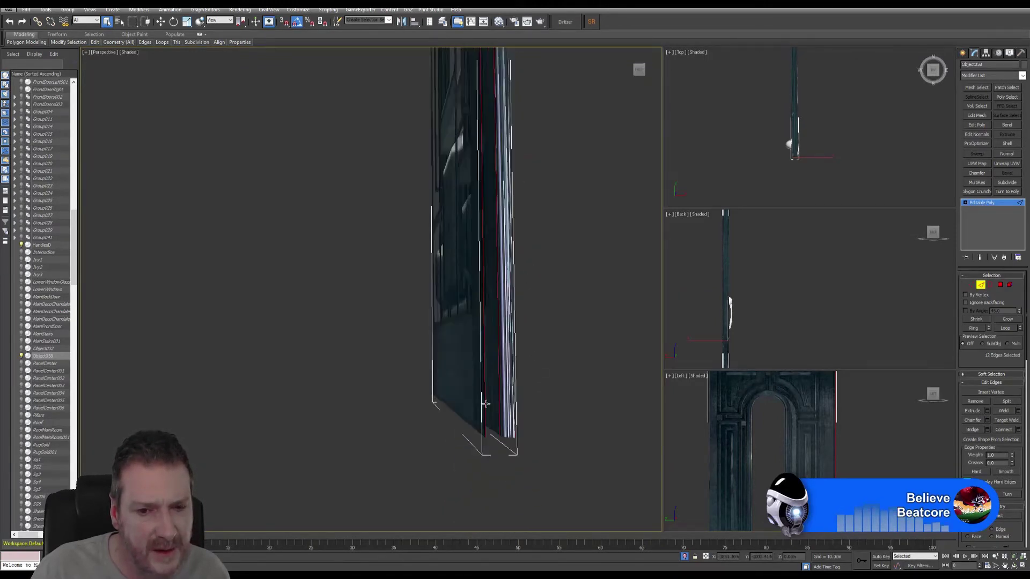
alt+middle_drag(485, 404, 494, 171)
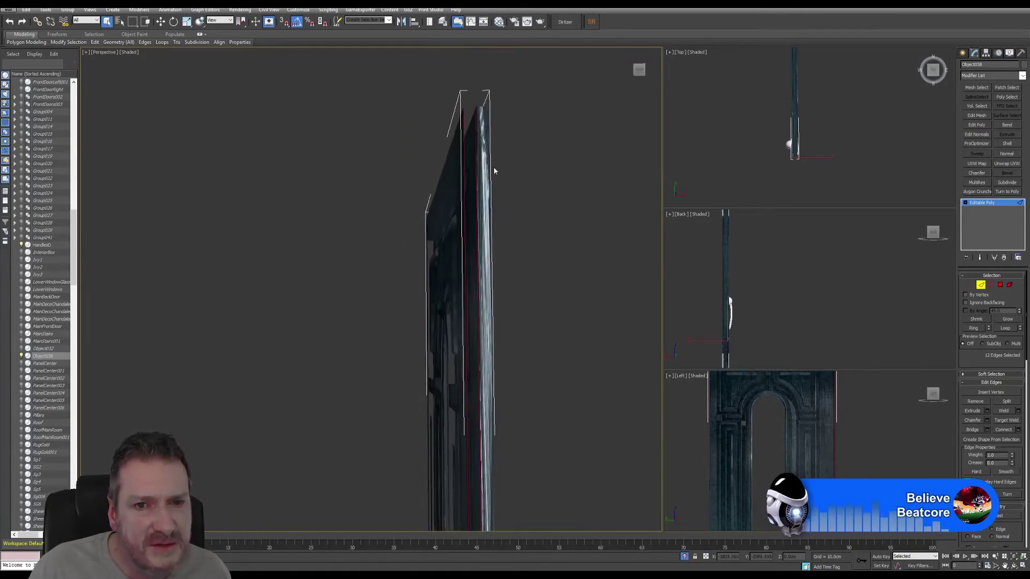
Open the Bridge edge settings, then cancel without applying a bridge
click(987, 431)
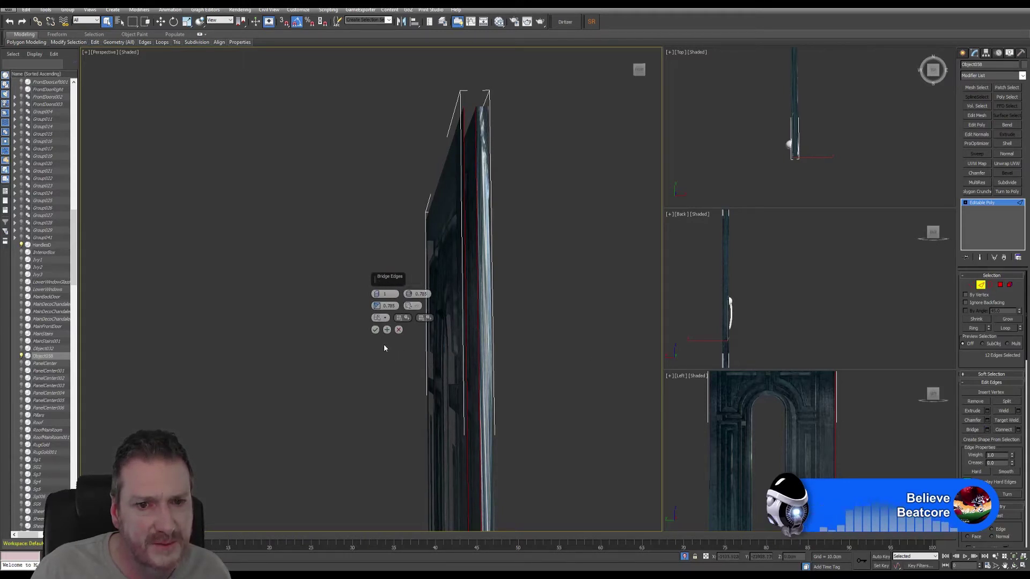
click(398, 330)
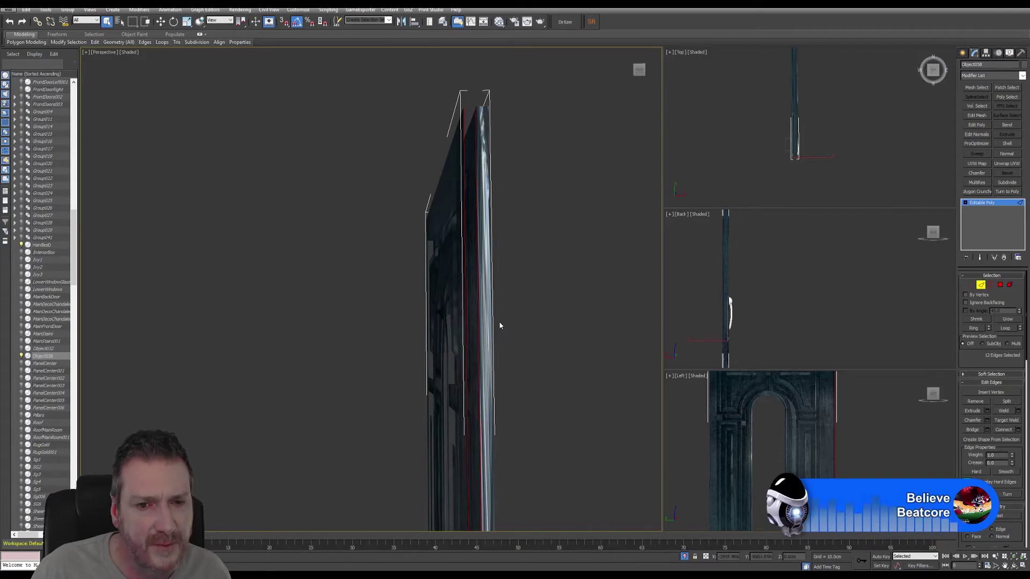
middle_drag(510, 203, 478, 218)
scroll(480, 228, down, 5)
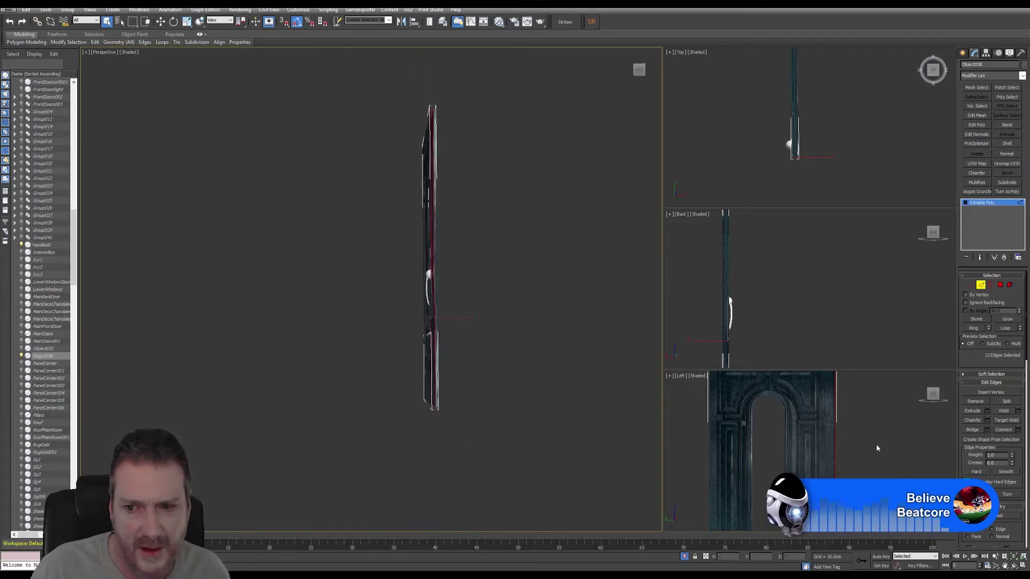
Clear the edge selection and switch the viewport to Front to inspect the door's thin edge
click(681, 242)
click(680, 214)
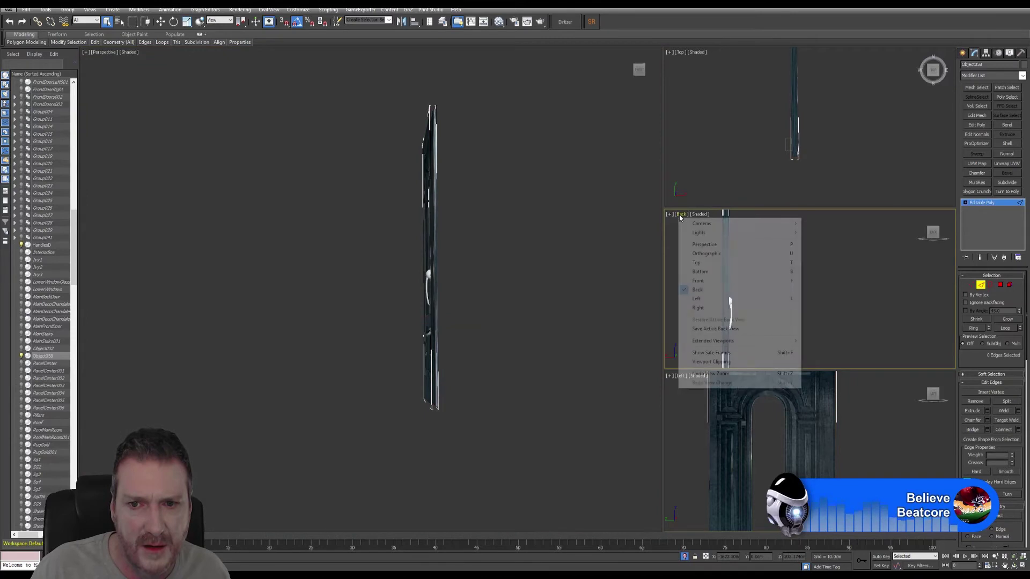
click(706, 282)
middle_drag(820, 300, 776, 354)
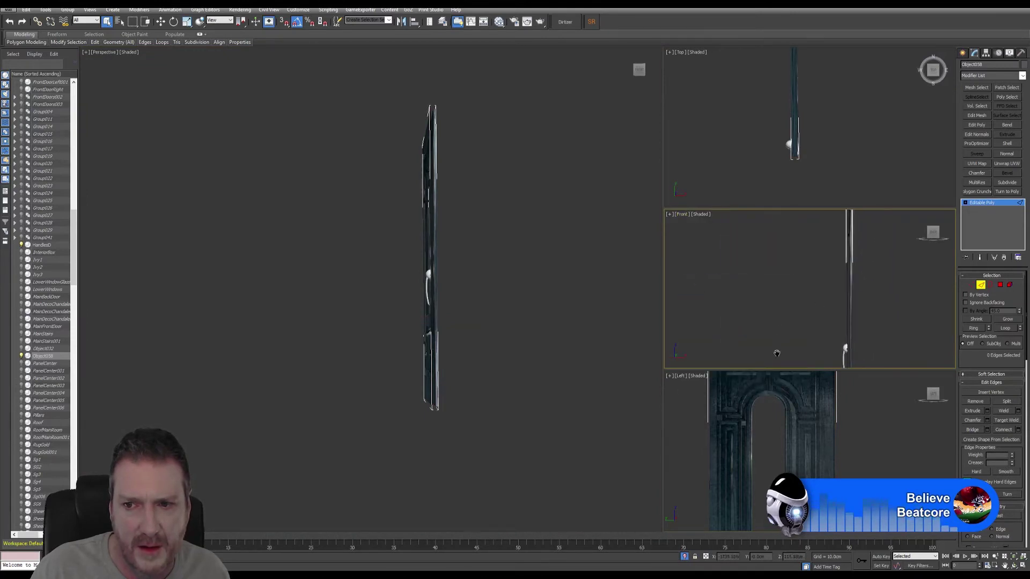
scroll(853, 273, up, 5)
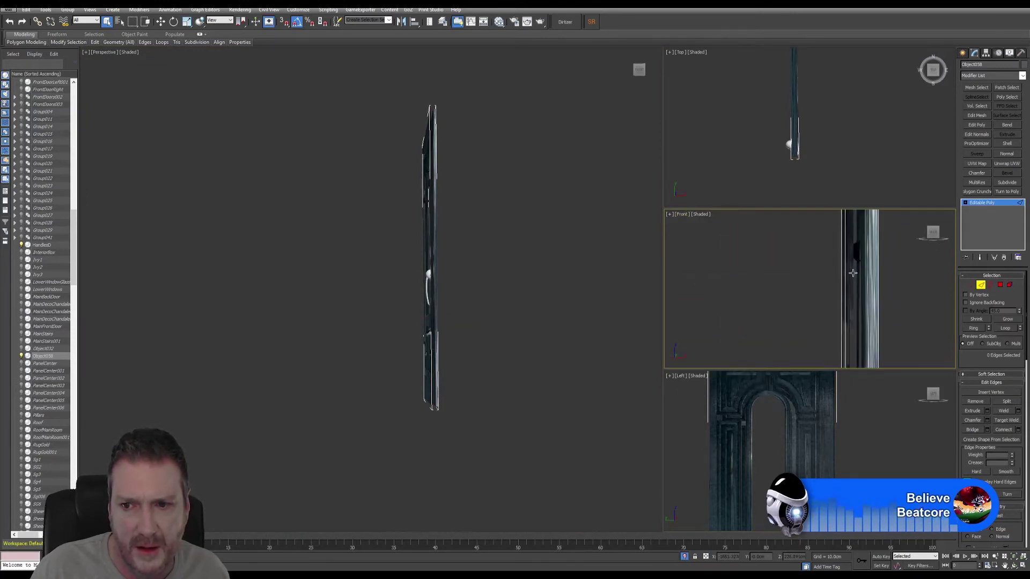
scroll(854, 275, down, 3)
Switch that viewport back to the Back view and reframe the door in Perspective
click(683, 215)
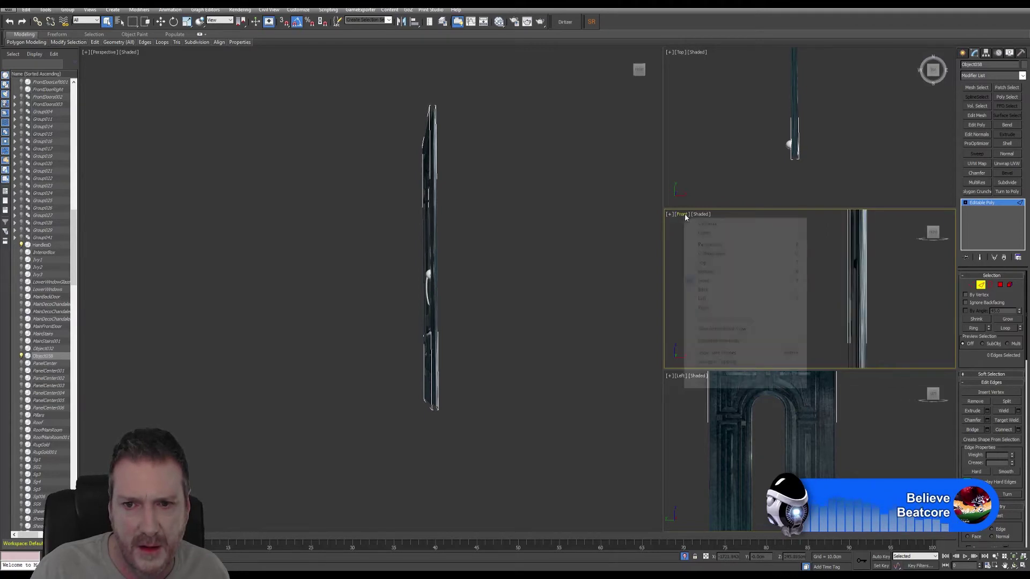
click(707, 289)
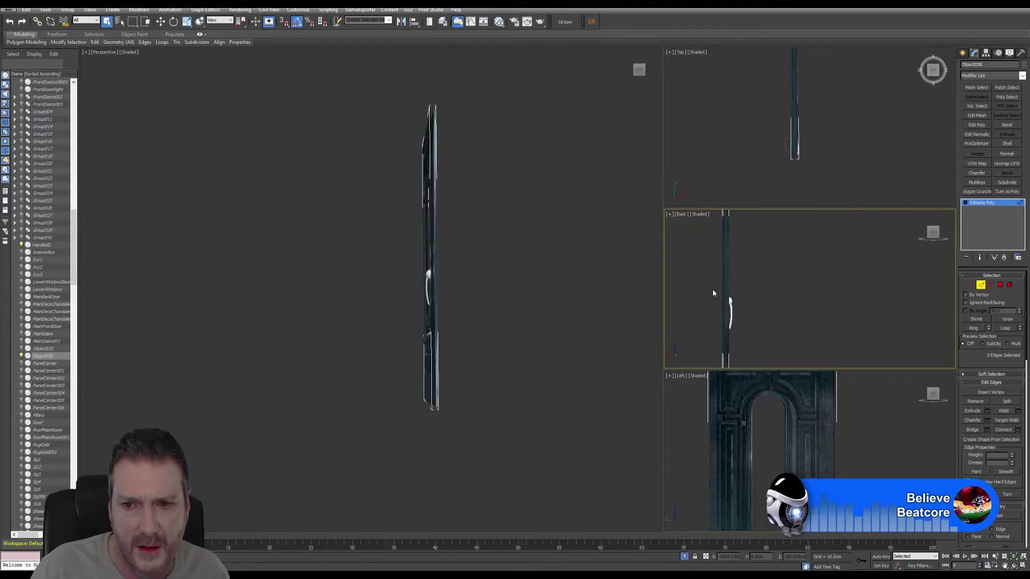
scroll(721, 278, up, 4)
middle_click(469, 266)
middle_drag(469, 266, 453, 359)
scroll(468, 357, up, 3)
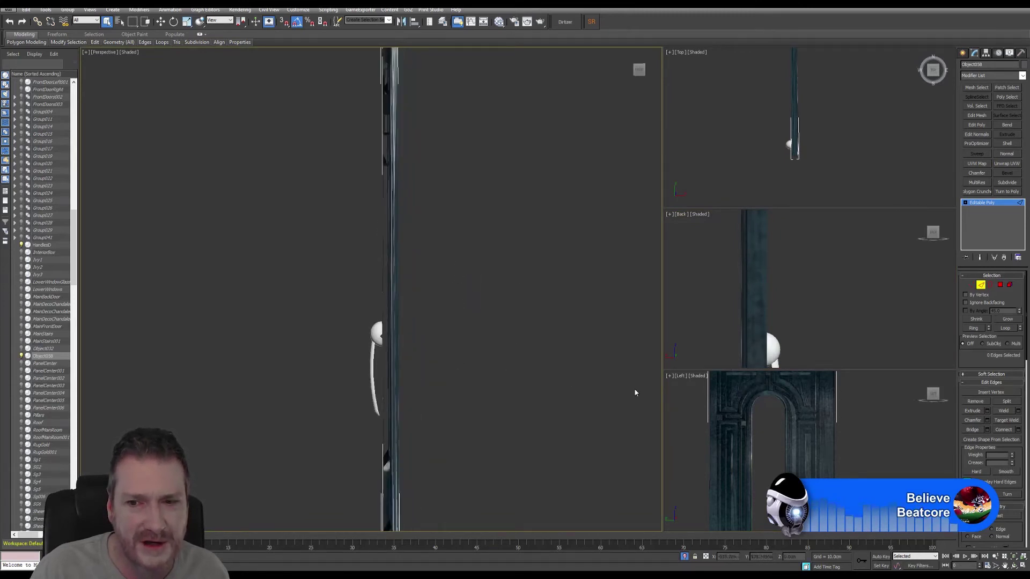
Pick an edge on the door's bottom and extend it to its full edge loop
scroll(442, 242, down, 3)
middle_drag(440, 408, 454, 290)
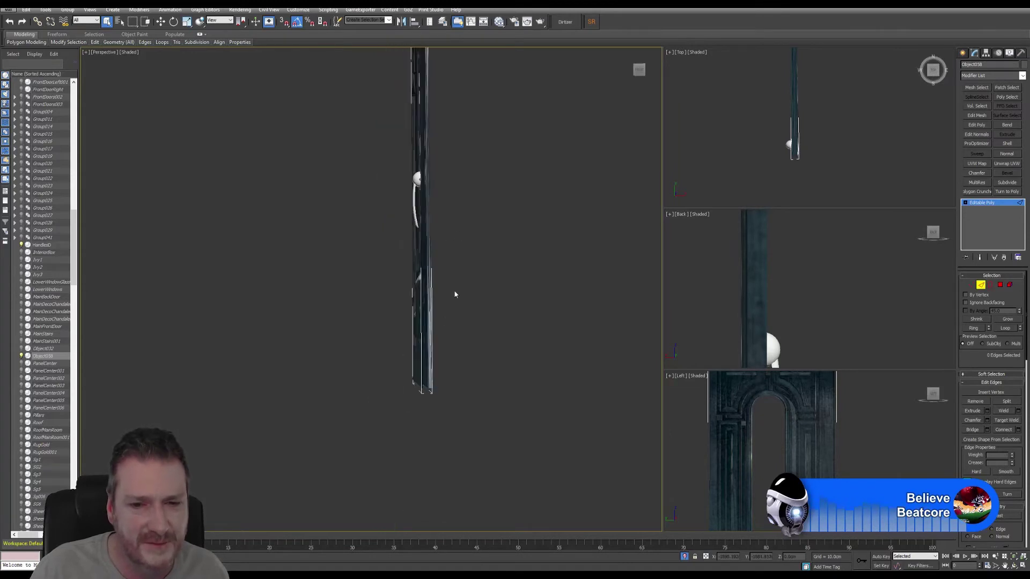
scroll(431, 400, up, 4)
scroll(467, 359, up, 3)
alt+middle_drag(467, 363, 455, 395)
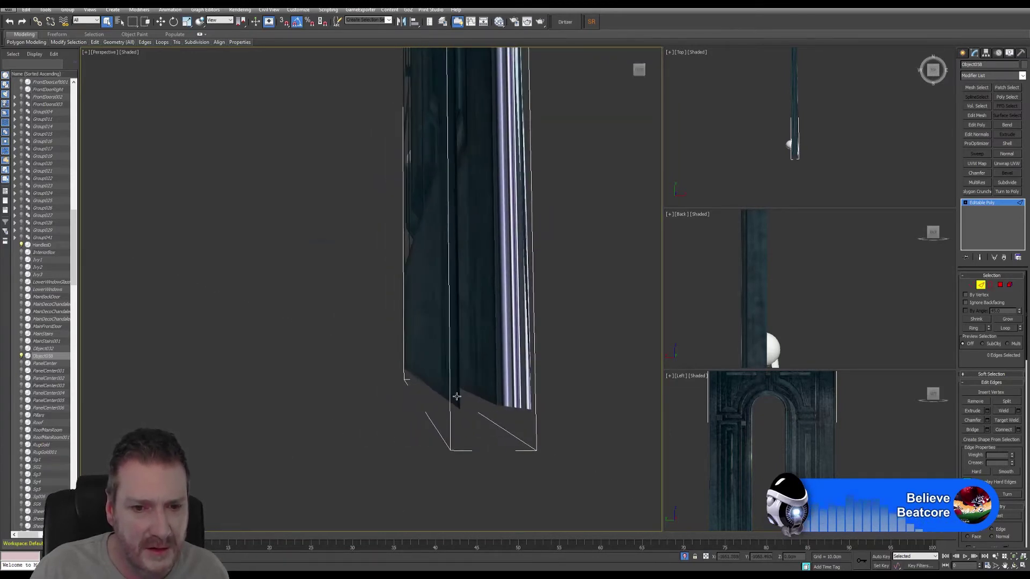
click(456, 398)
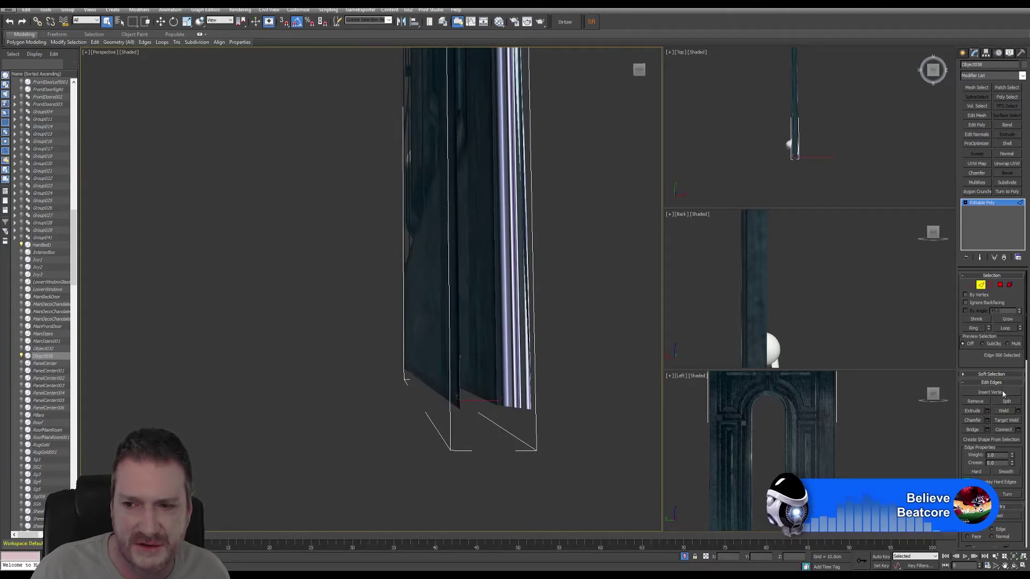
click(1006, 329)
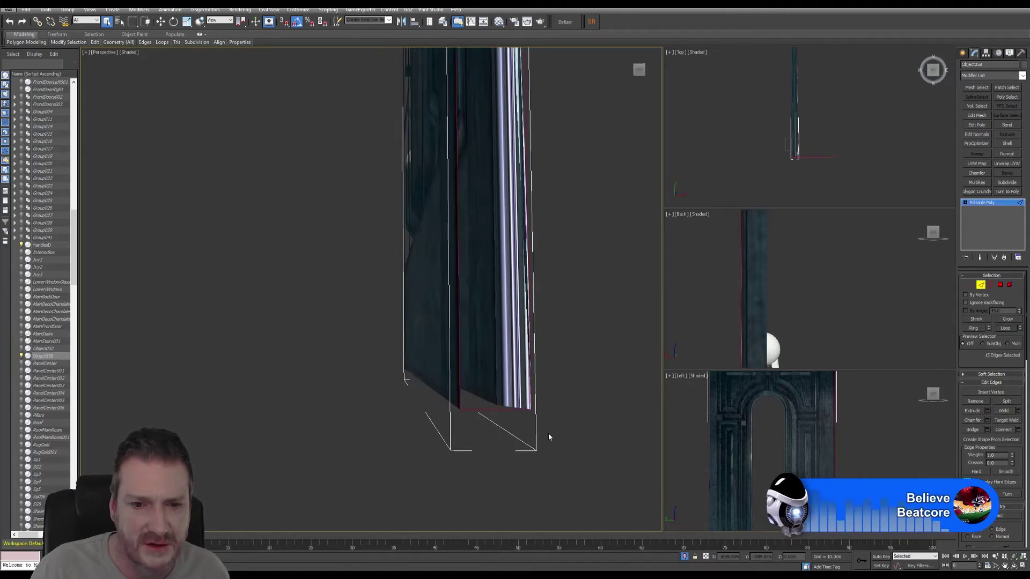
Remove the right-side edges and re-run Loop, leaving fifteen edges from bottom up the side
alt+drag(538, 390, 507, 361)
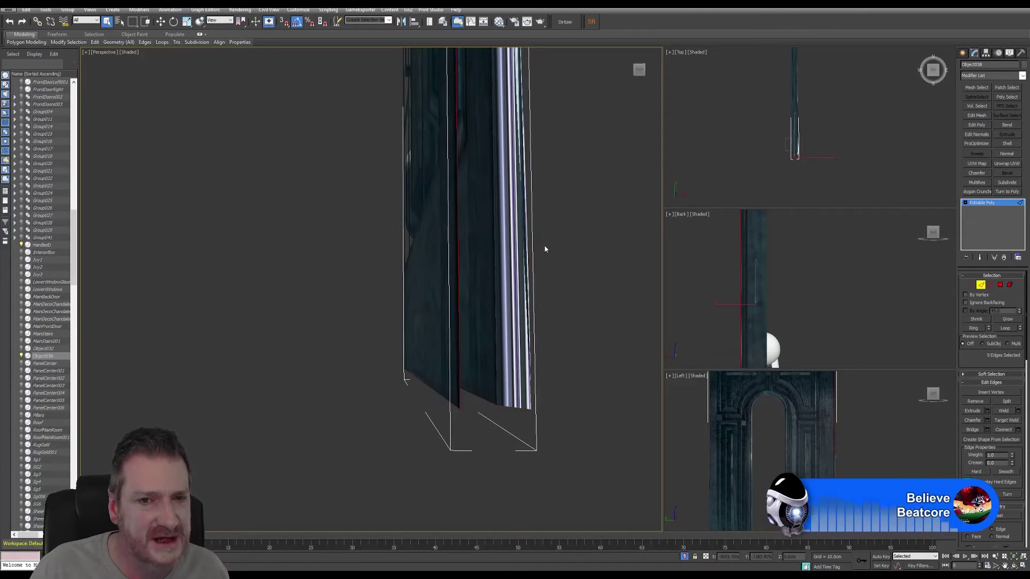
alt+middle_drag(544, 245, 533, 348)
scroll(501, 377, down, 3)
alt+drag(520, 250, 451, 402)
middle_drag(503, 245, 499, 292)
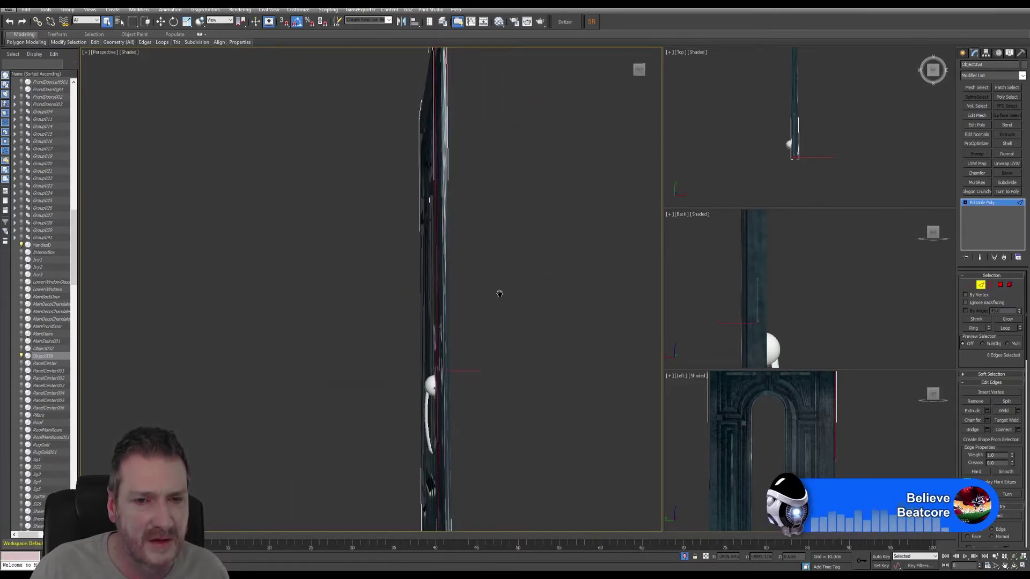
click(1005, 328)
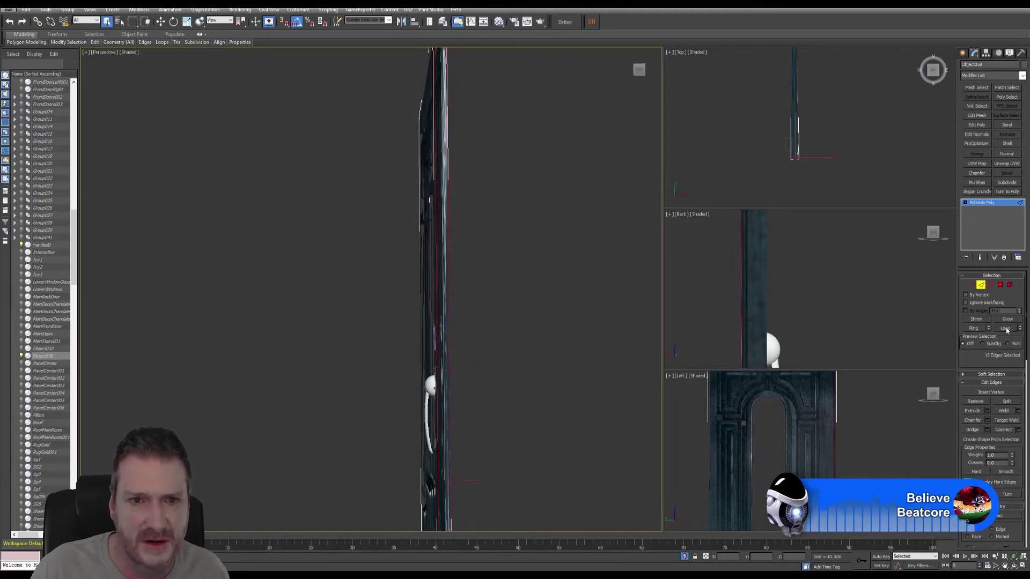
alt+middle_drag(510, 343, 609, 333)
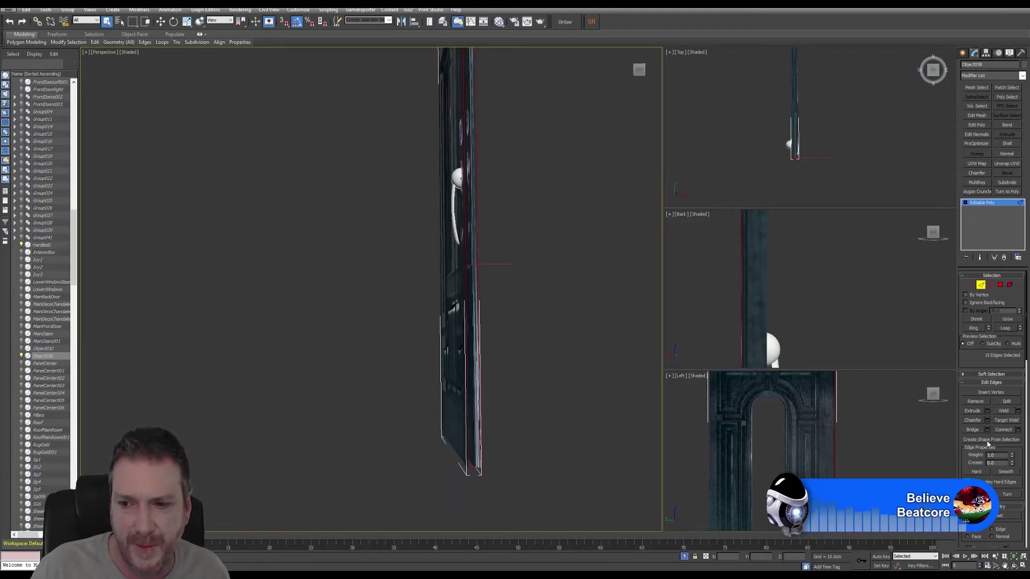
Scroll the Modify panel rollouts and open the Modifier List dropdown
scroll(1003, 425, down, 5)
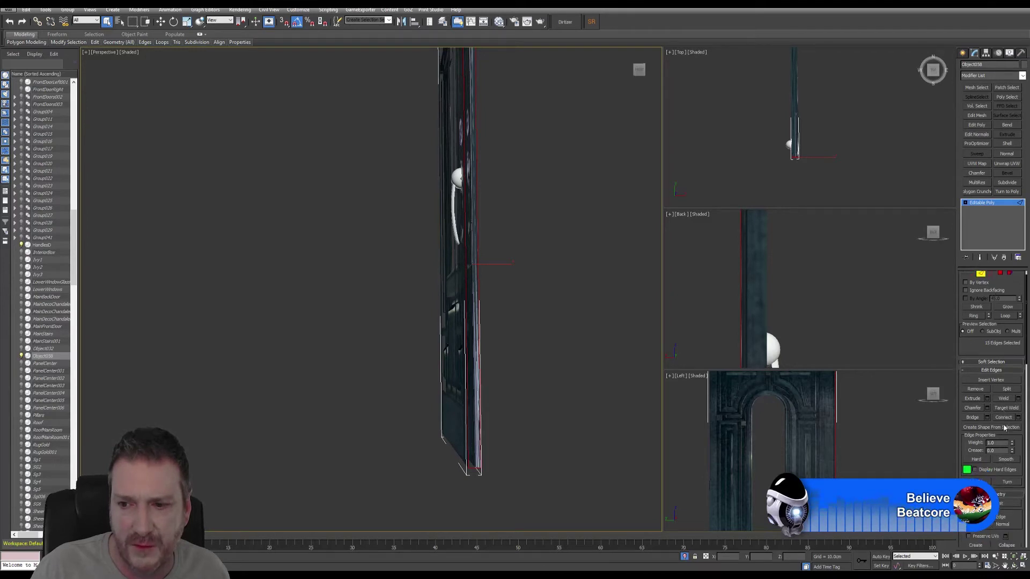
scroll(1004, 433, up, 5)
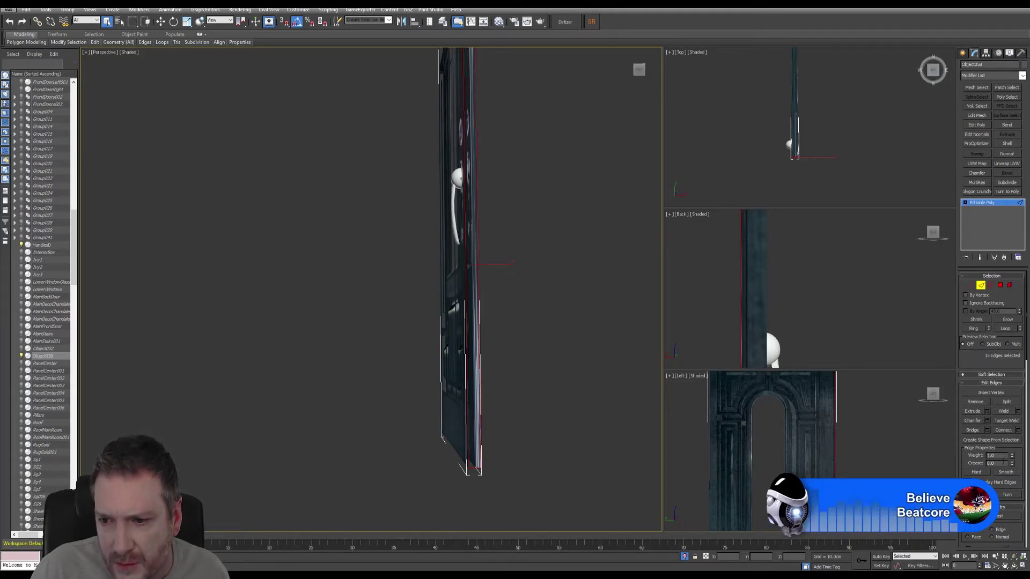
scroll(1001, 526, down, 6)
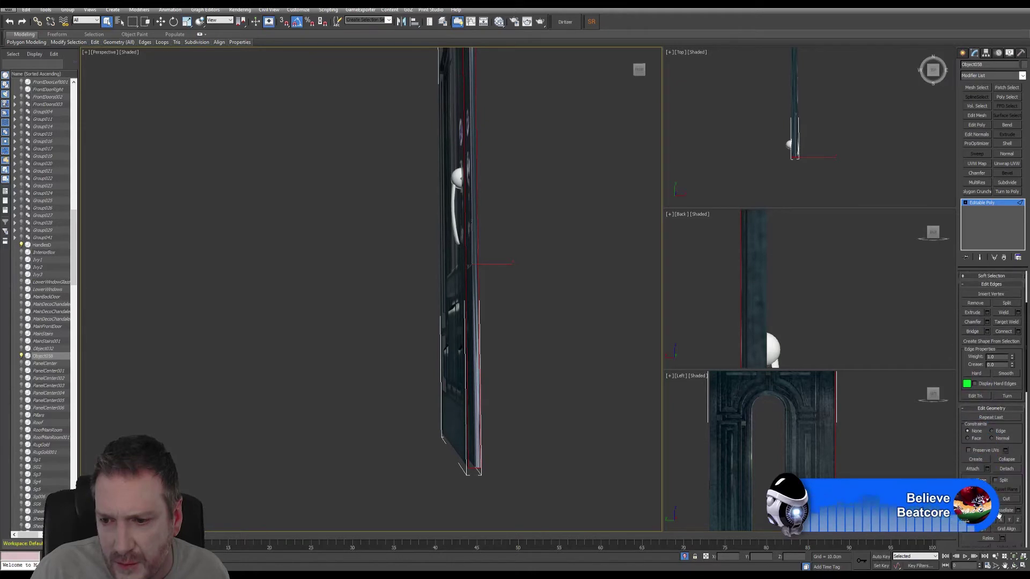
scroll(1001, 512, down, 2)
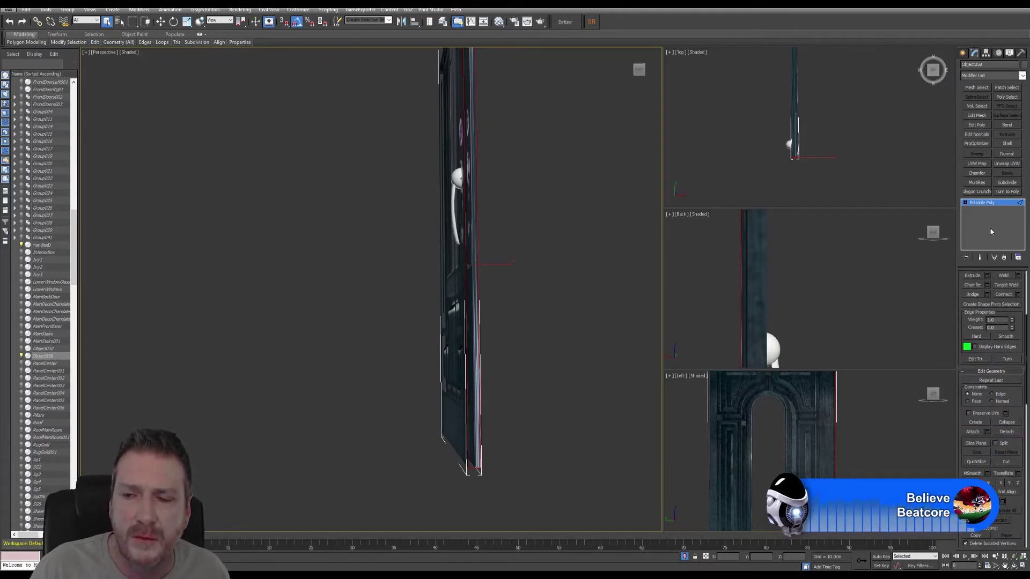
click(1023, 78)
click(1023, 78)
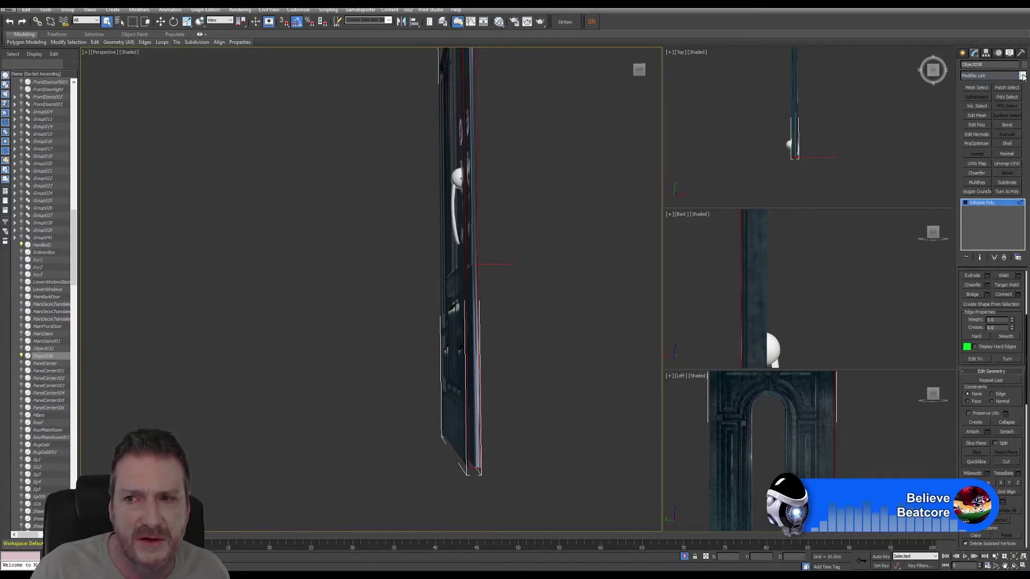
click(1022, 77)
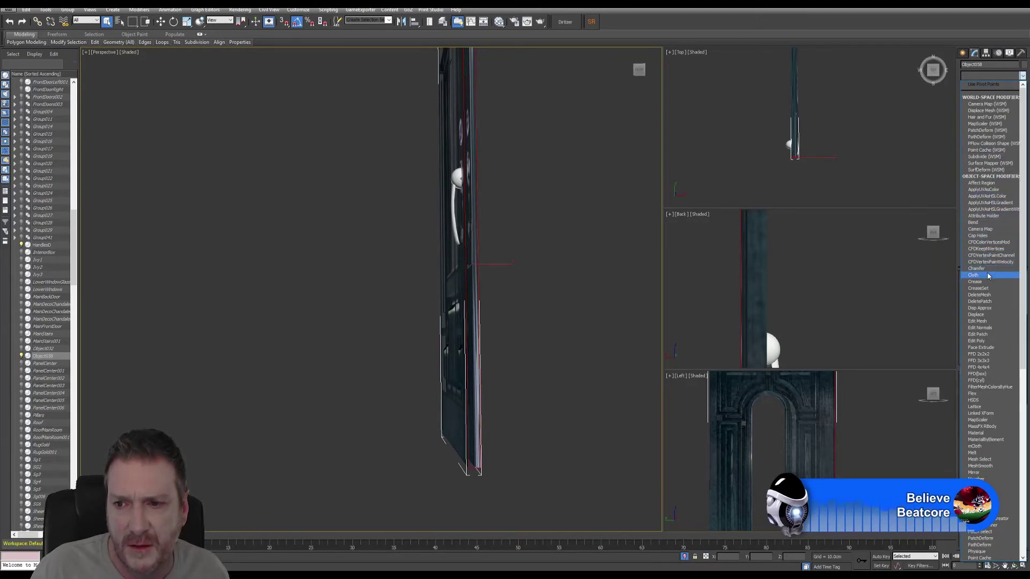
Add a Cap Holes modifier, check the door's other side, then remove the modifier
click(991, 236)
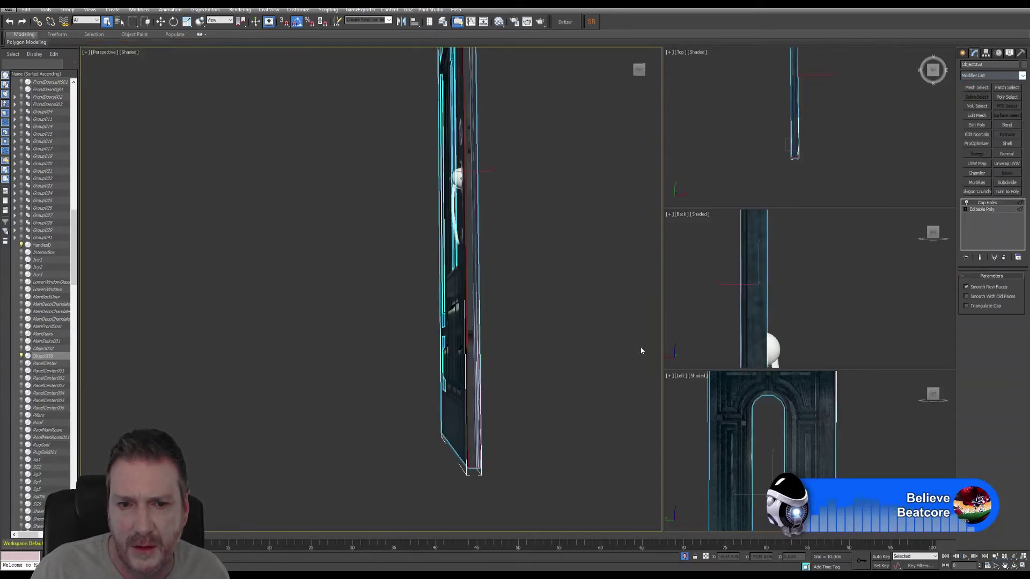
middle_drag(531, 354, 520, 360)
click(1013, 566)
drag(365, 316, 576, 298)
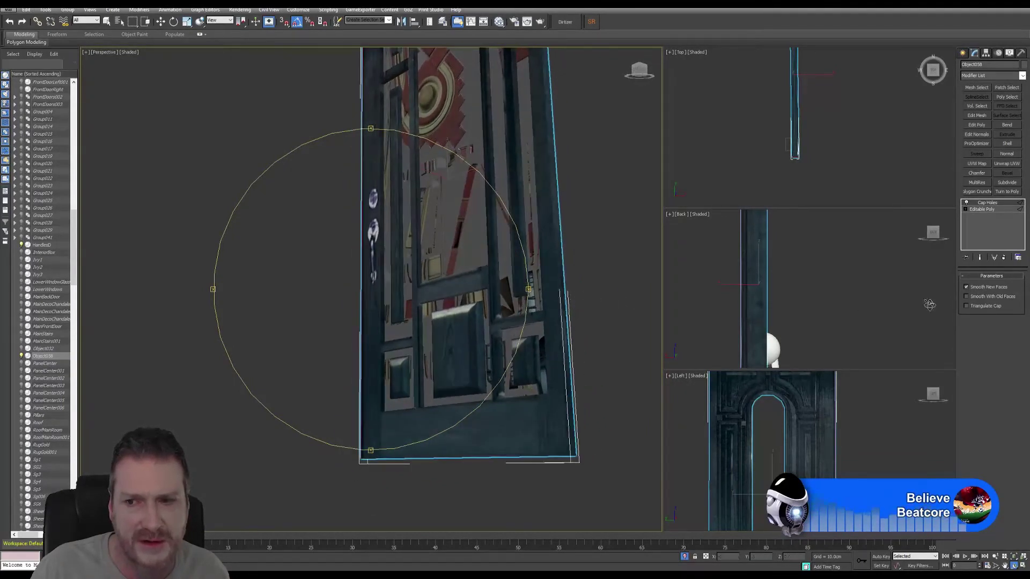
click(1004, 257)
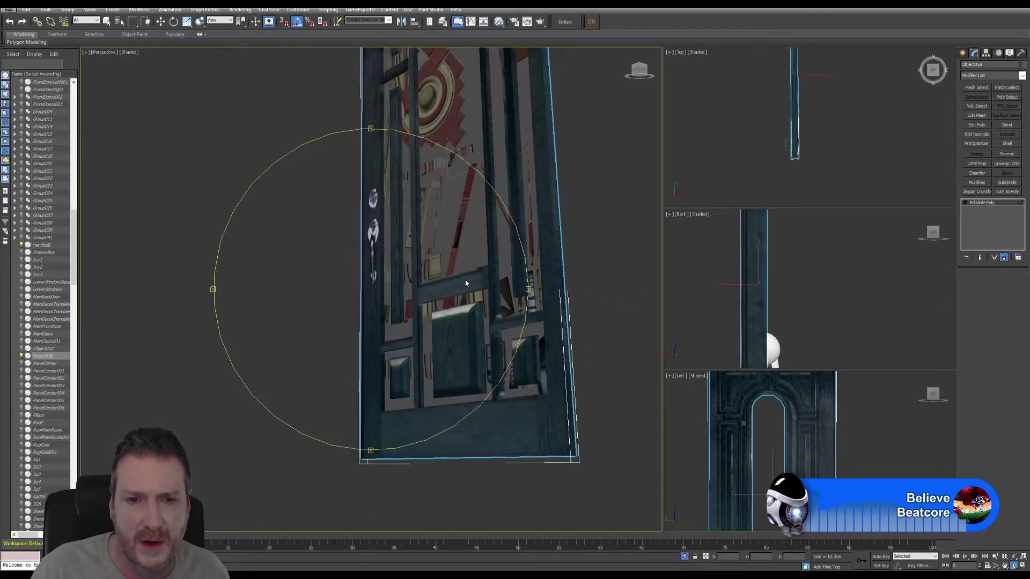
middle_drag(485, 274, 465, 299)
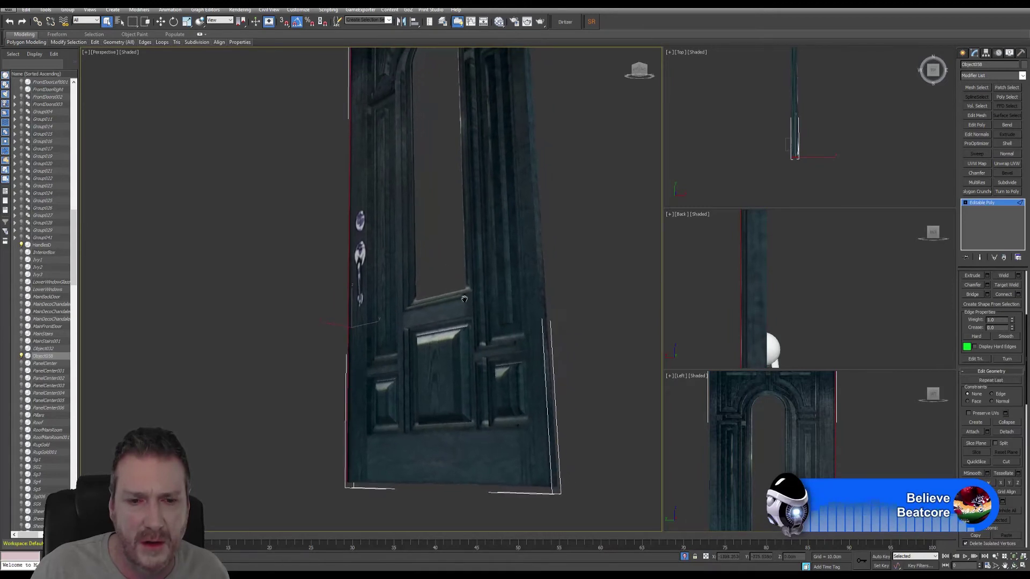
Orbit to look down on the door, clear its selected edges, and return to Select Object
click(1013, 564)
drag(355, 316, 436, 279)
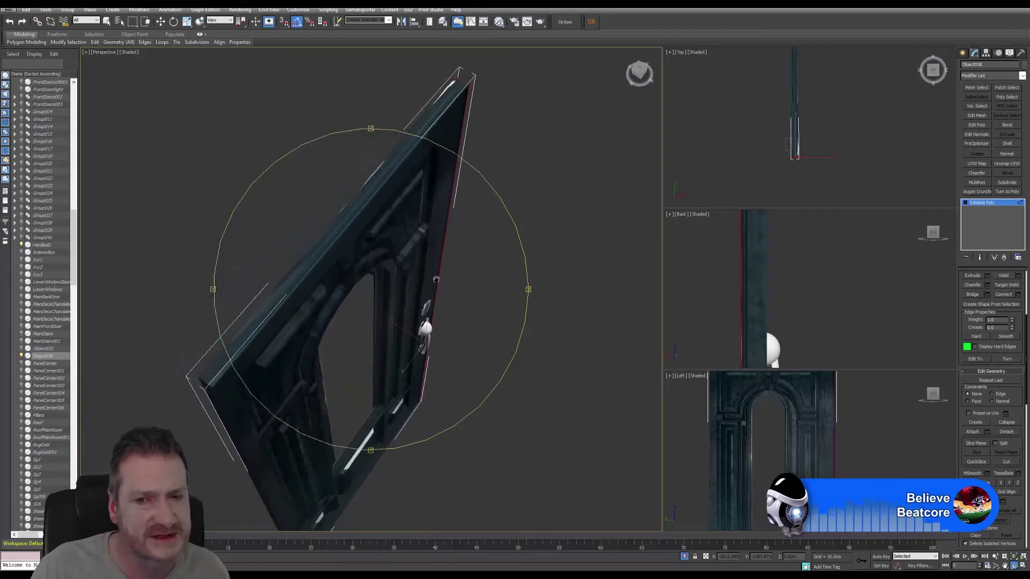
click(107, 22)
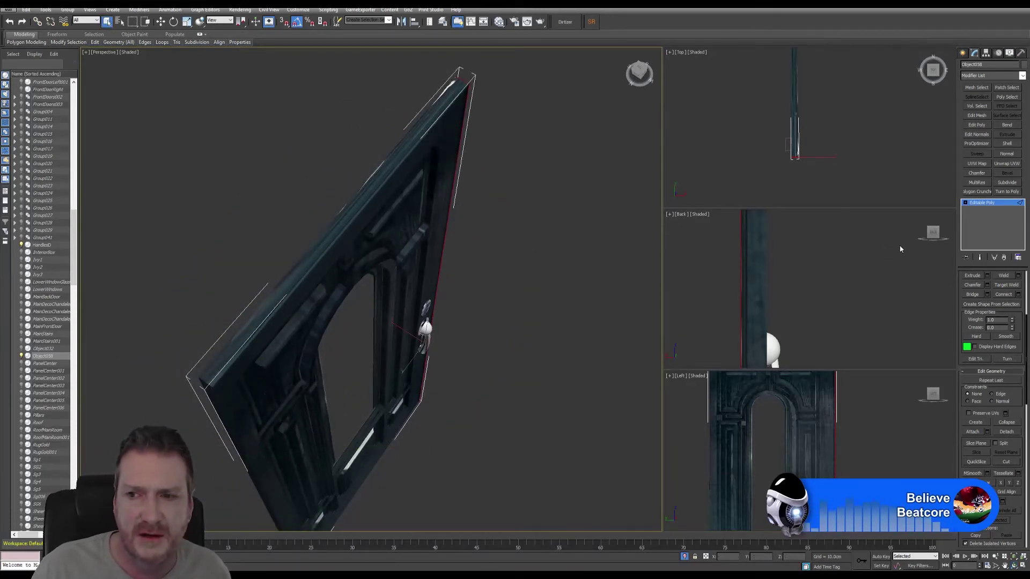
click(487, 283)
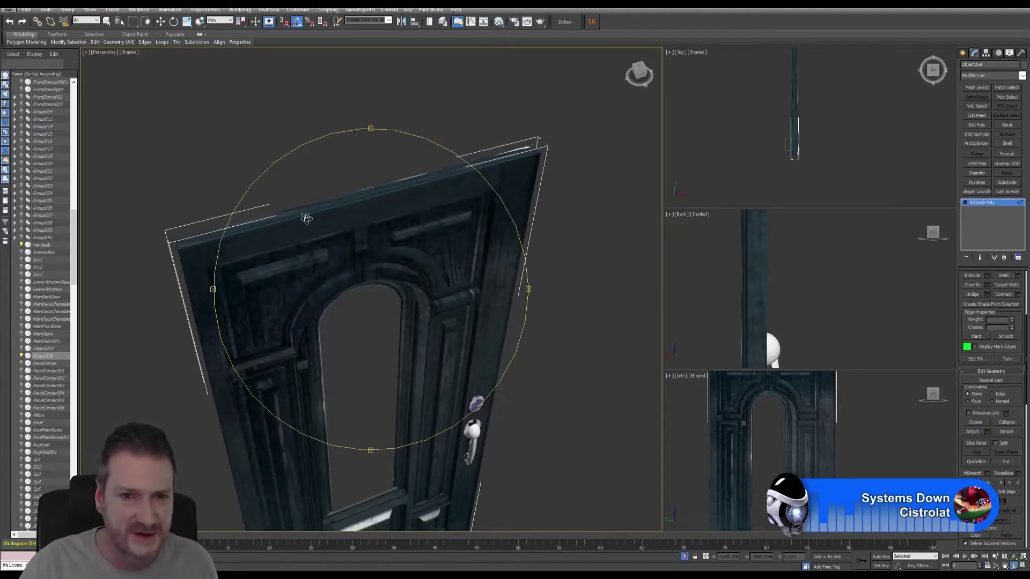
alt+middle_drag(354, 300, 366, 306)
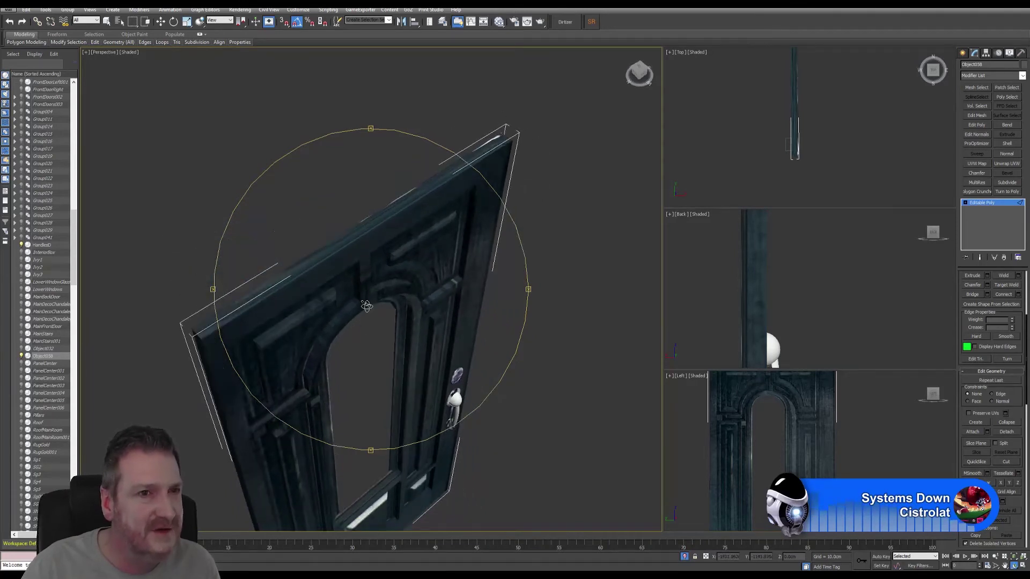
click(106, 20)
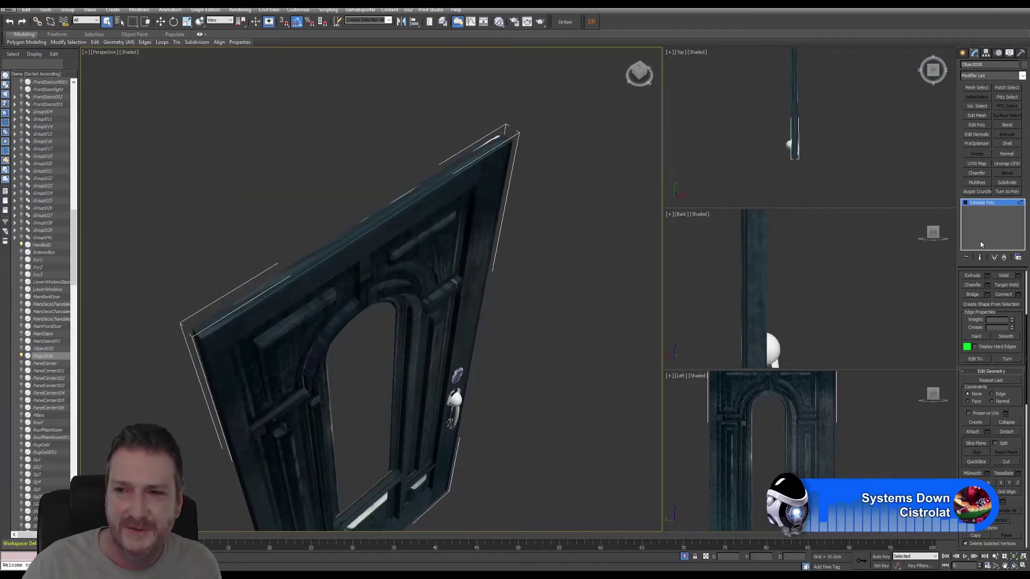
scroll(995, 322, up, 4)
scroll(994, 311, up, 2)
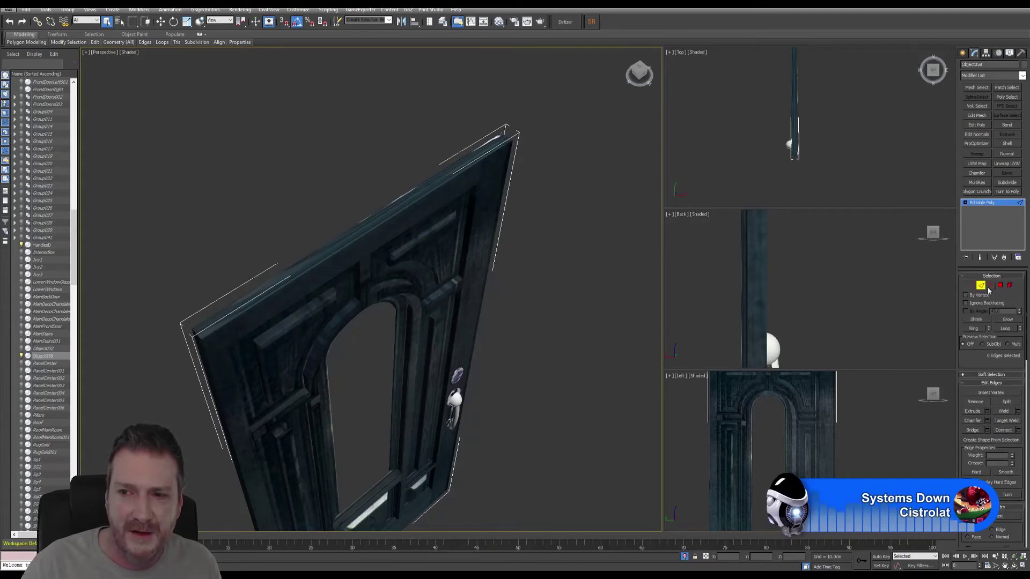
Select the two top-edge polygons in Polygon mode and apply an Unwrap UVW modifier
click(1000, 285)
click(225, 316)
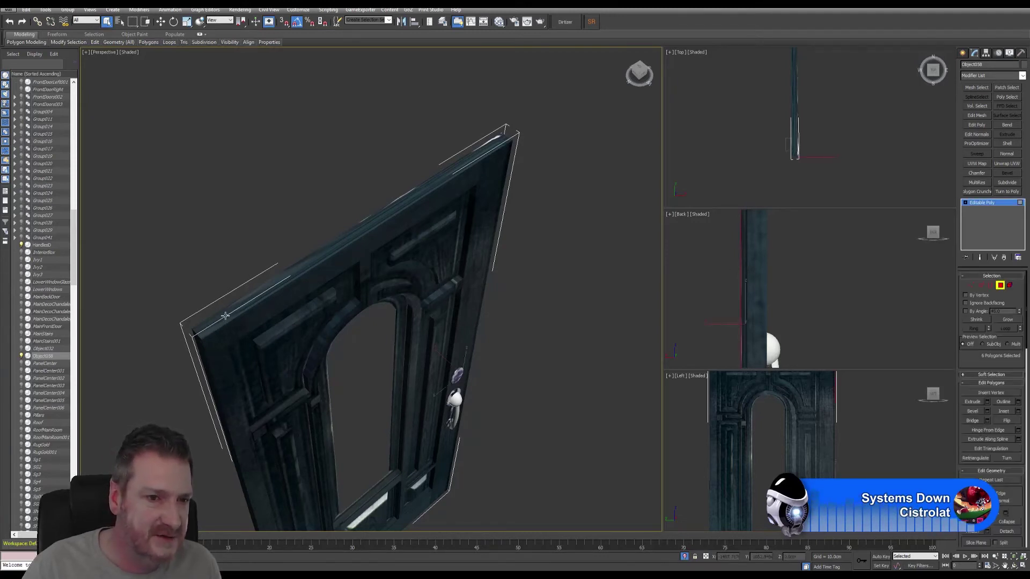
click(225, 316)
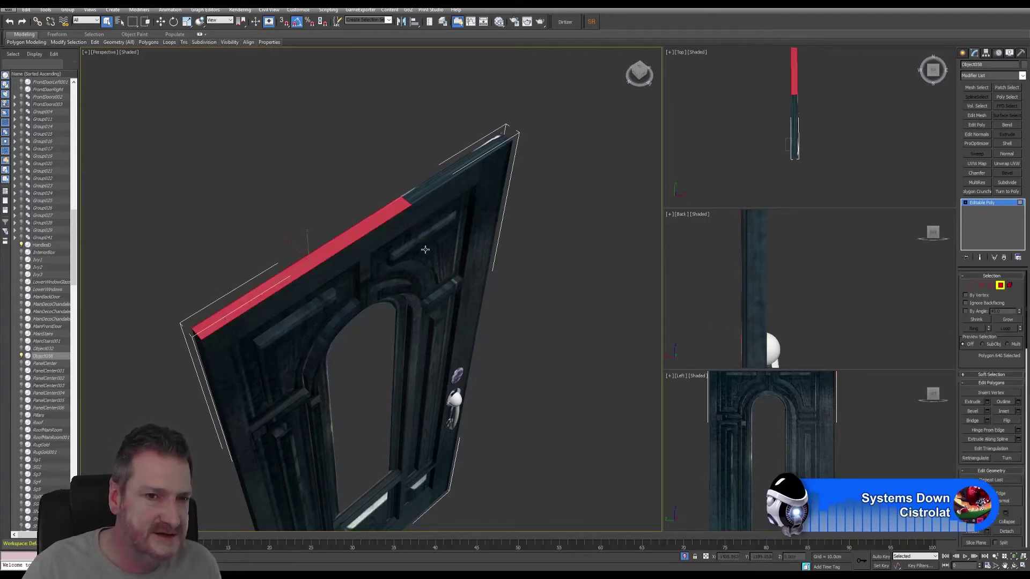
ctrl+click(428, 185)
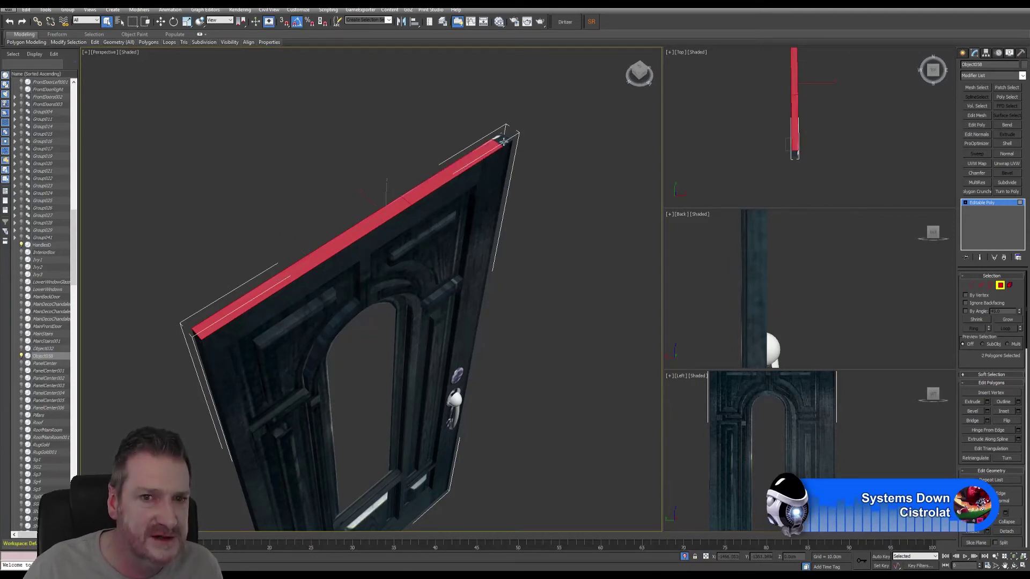
middle_drag(473, 272, 462, 311)
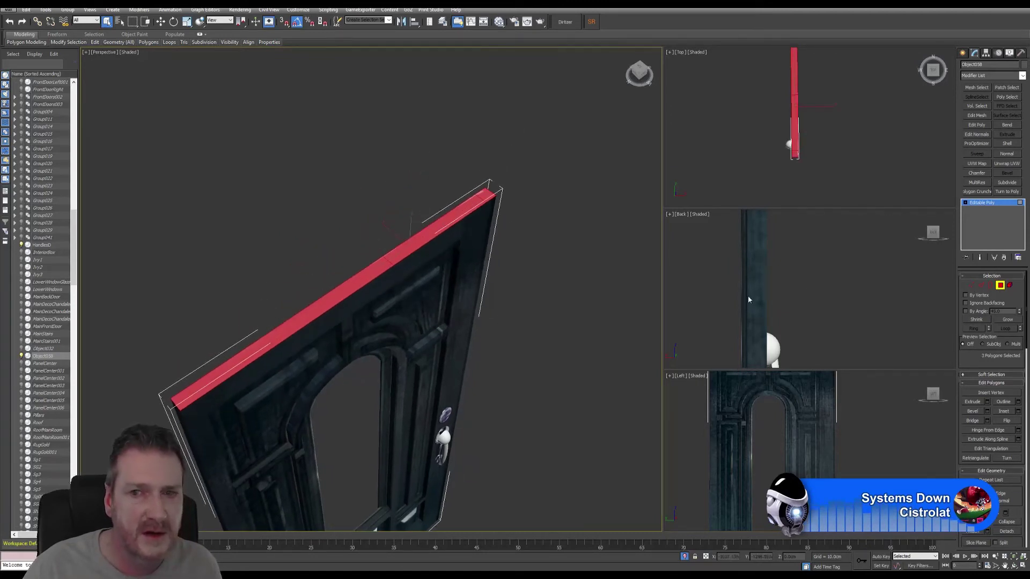
click(1007, 163)
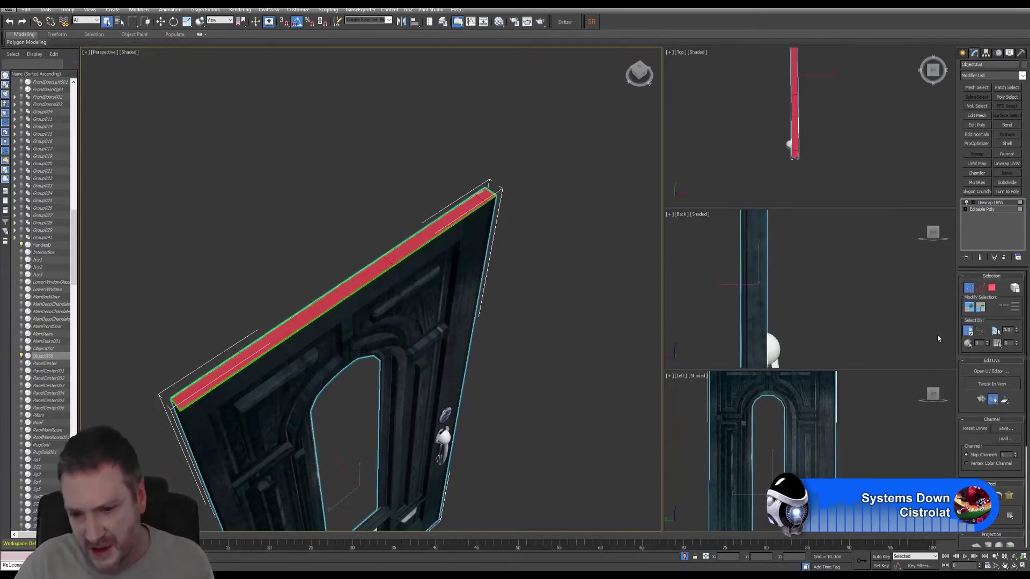
Open the UV editor and show Map #33 (Door2.tga) as the background texture
click(988, 371)
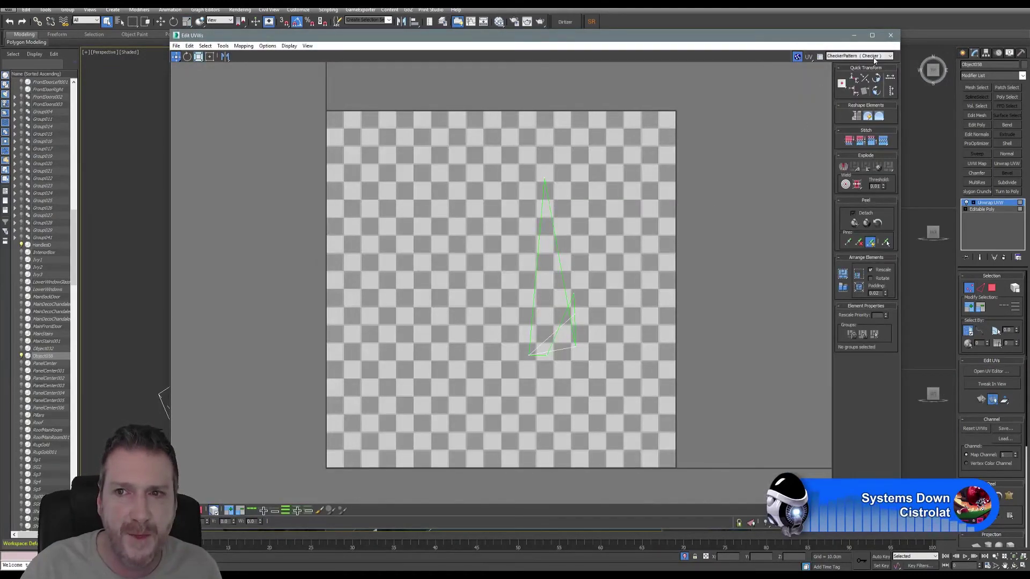
click(873, 57)
click(847, 69)
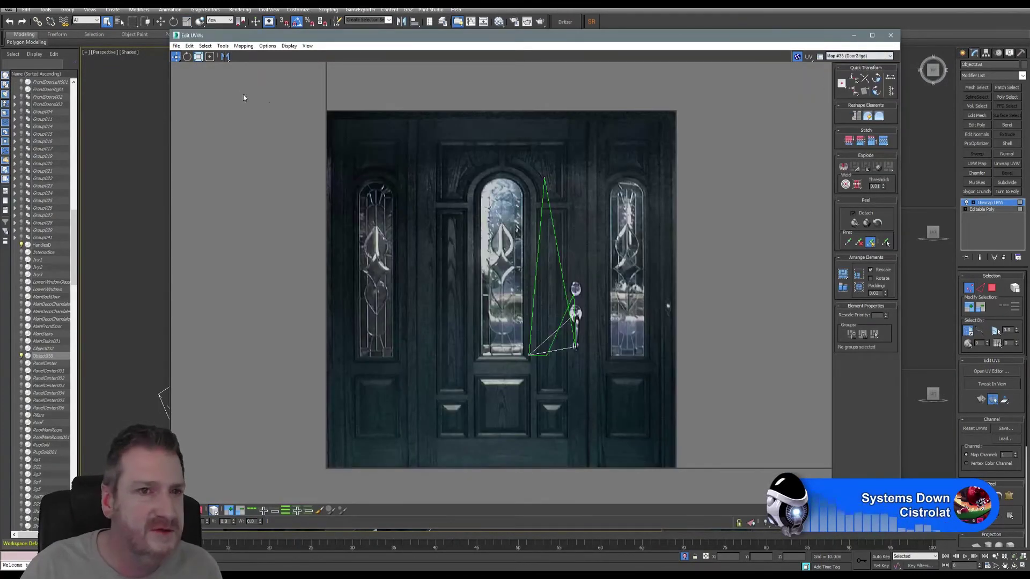
Select all UV faces and apply Flatten Mapping to the top-edge polygons
click(199, 510)
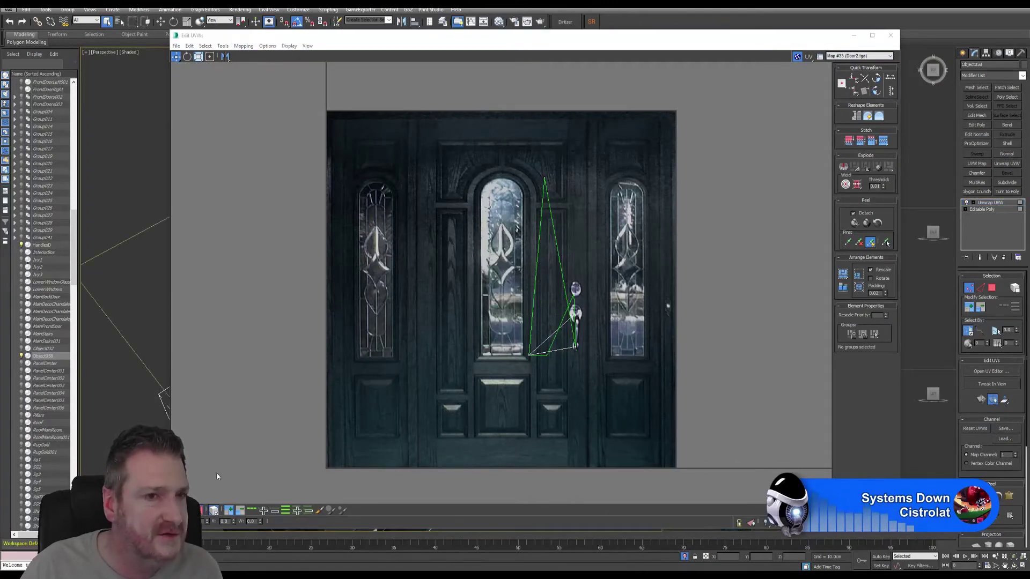
key(ctrl+a)
click(242, 48)
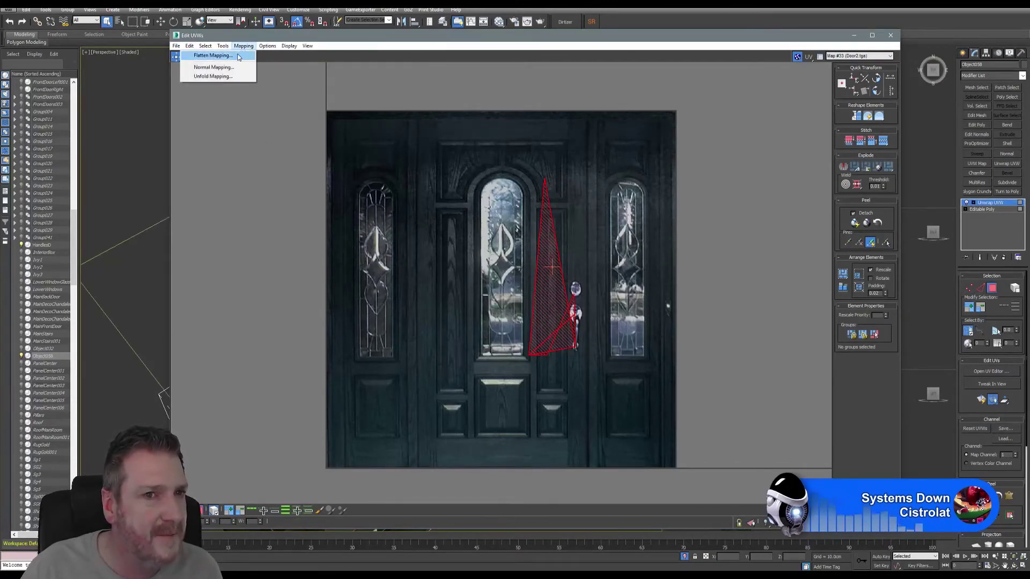
click(241, 55)
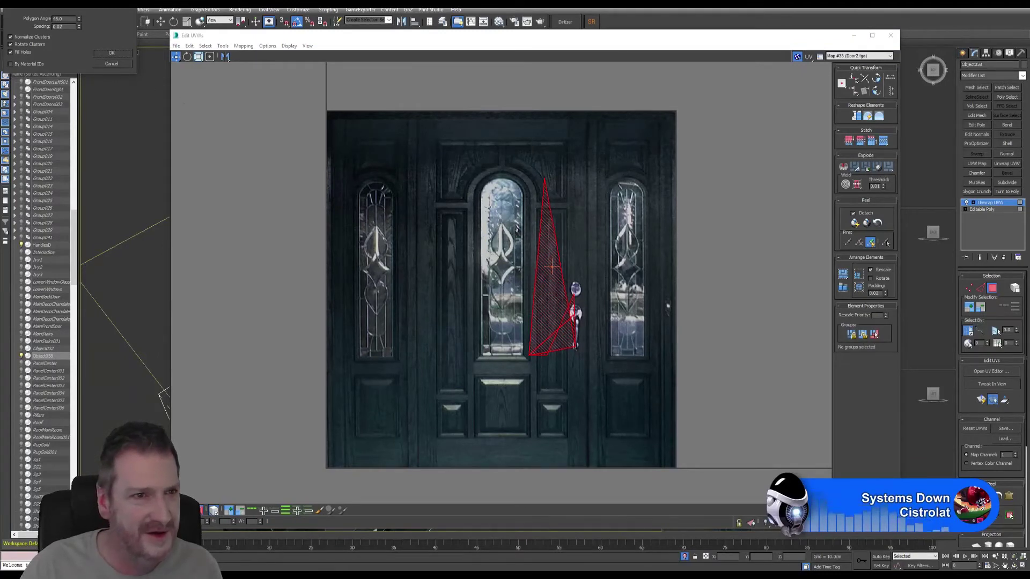
drag(85, 10, 257, 129)
click(278, 168)
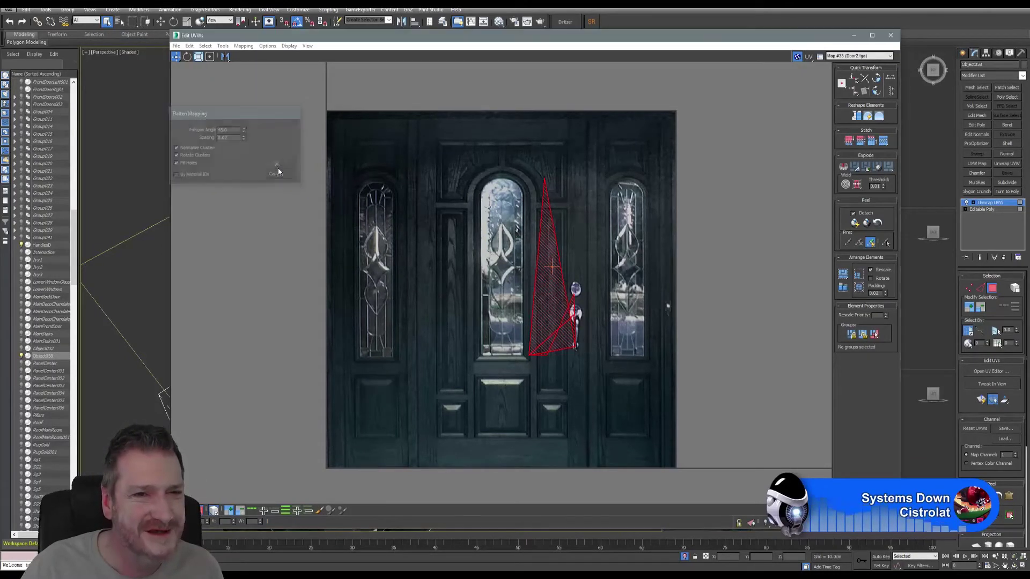
click(198, 57)
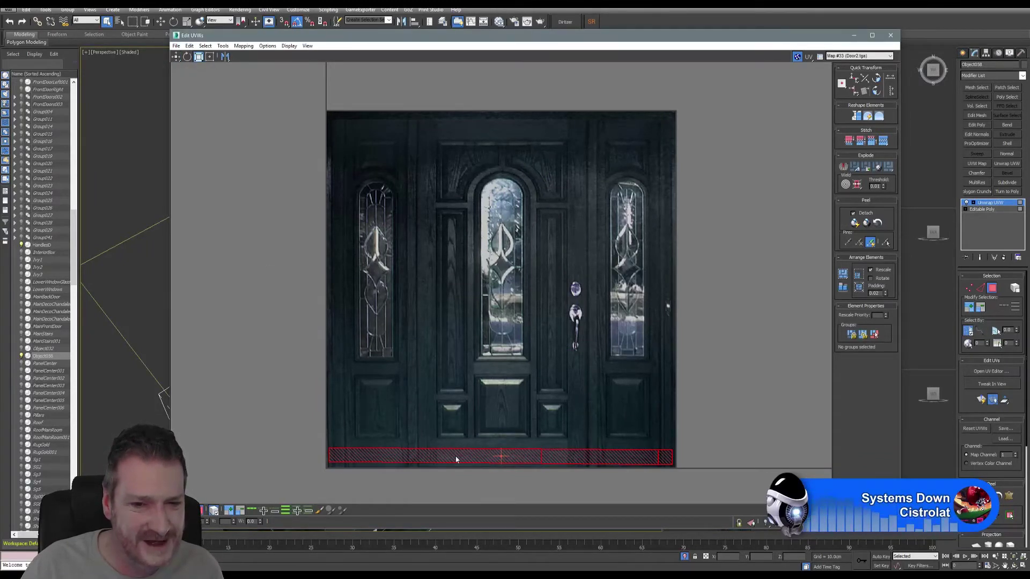
Shrink the top-edge UV strip and move it up to the texture's top border
drag(456, 459, 448, 476)
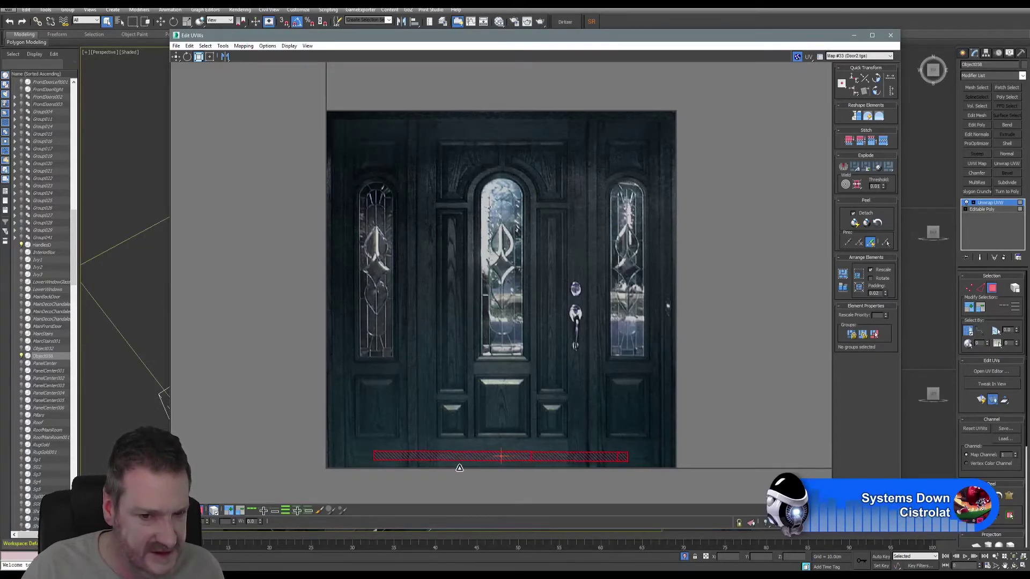
click(177, 57)
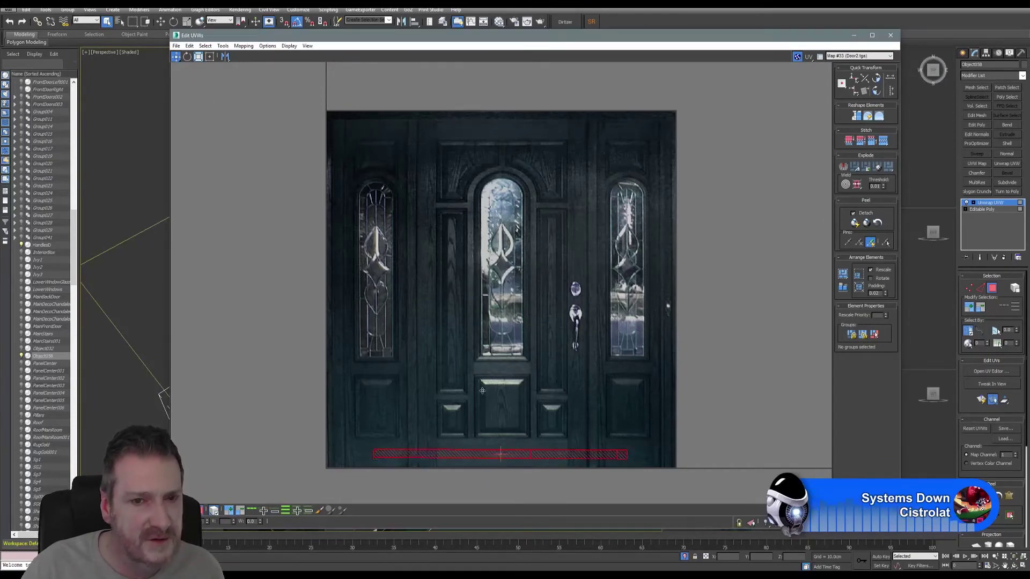
drag(484, 460, 483, 142)
scroll(468, 111, up, 3)
scroll(467, 111, up, 3)
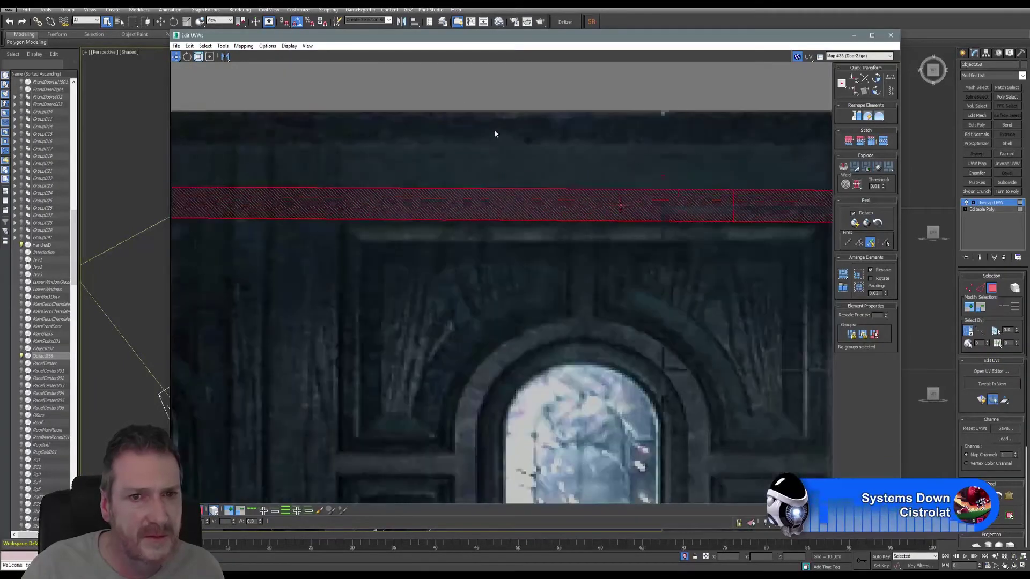
drag(510, 199, 505, 154)
scroll(501, 176, down, 4)
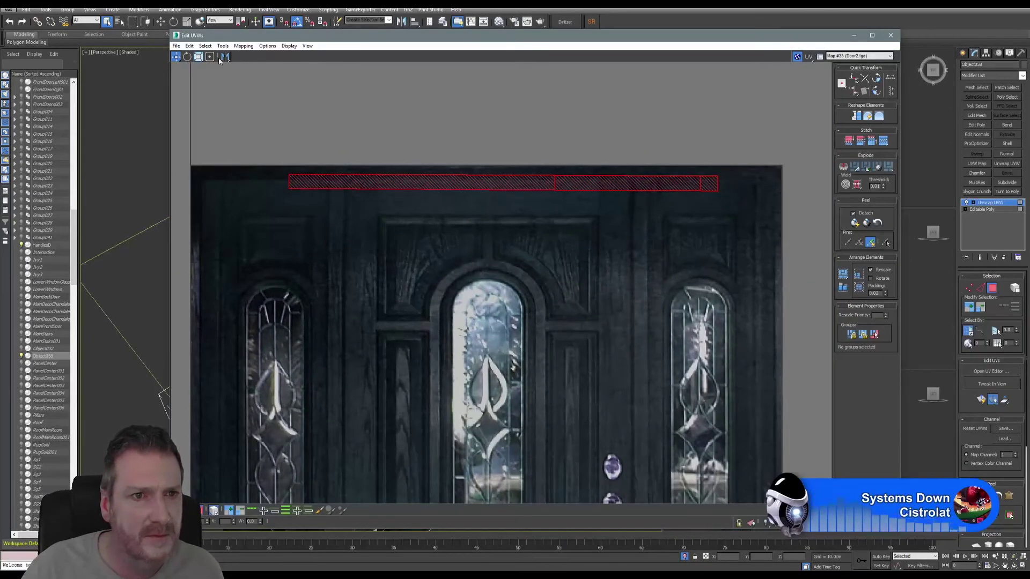
Rotate the strip slightly, make it thinner, and nudge it onto the top band
click(187, 56)
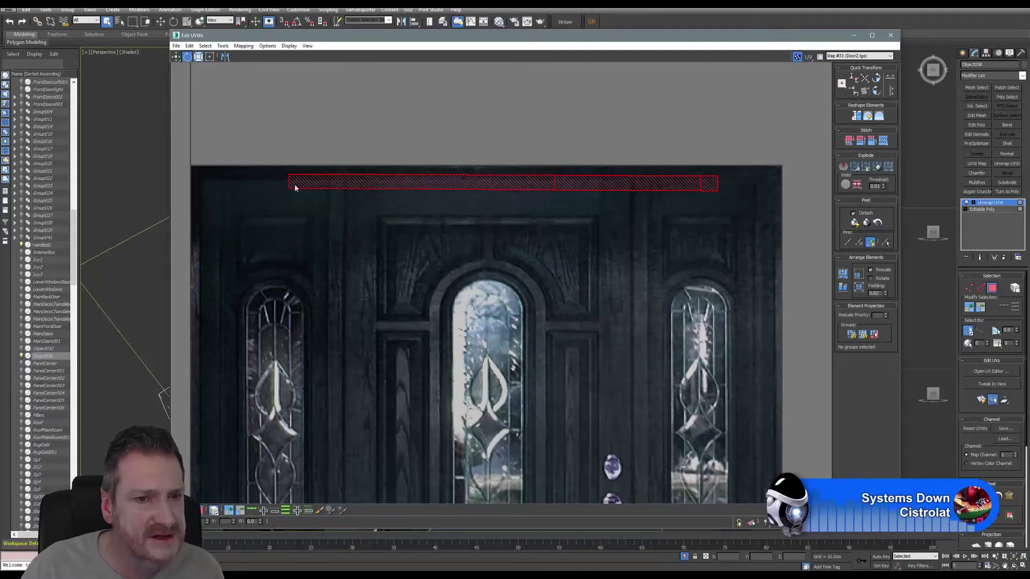
drag(295, 188, 299, 184)
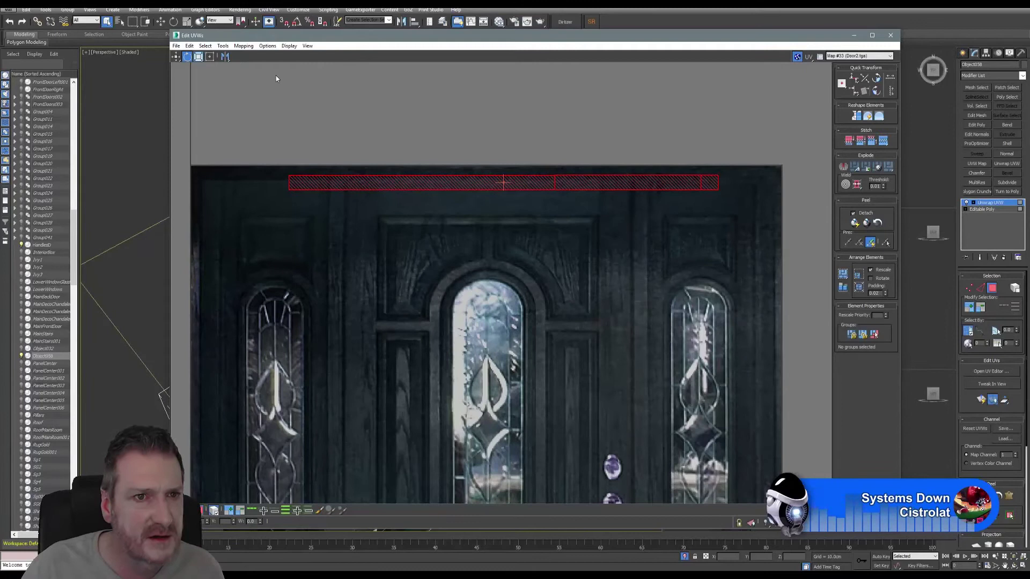
click(296, 22)
click(196, 65)
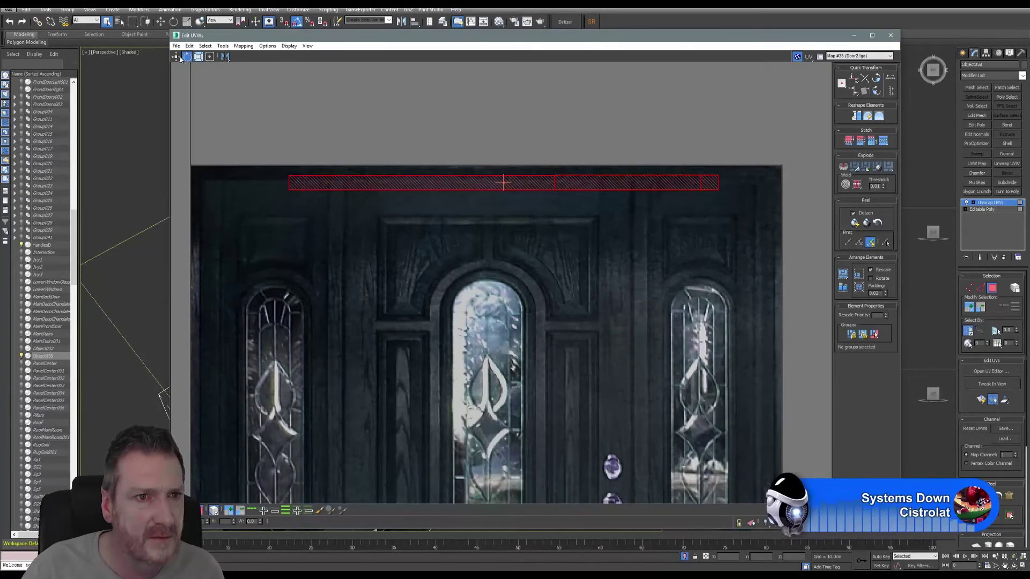
click(177, 57)
click(198, 57)
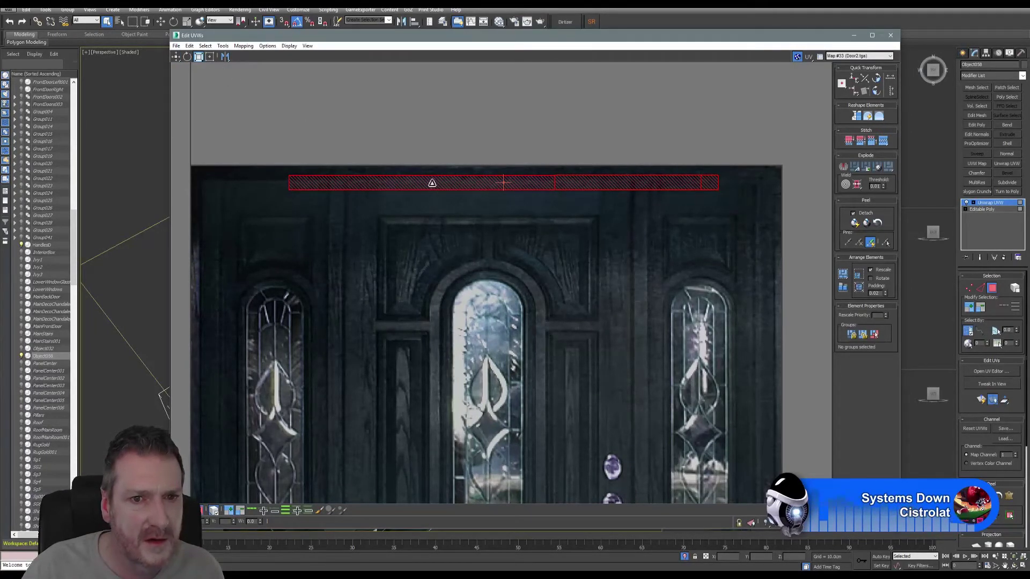
shift+drag(432, 183, 431, 190)
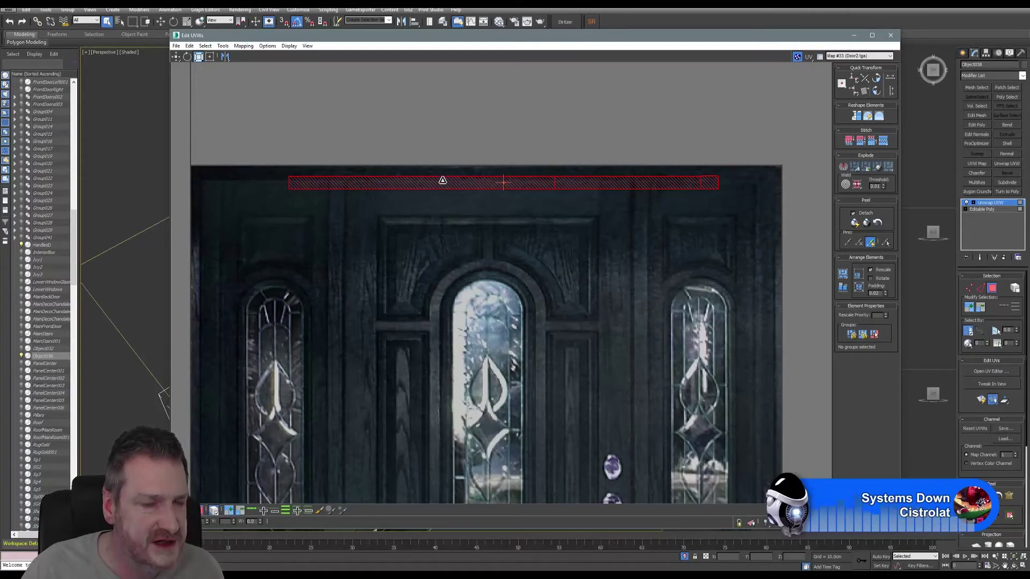
shift+drag(440, 184, 440, 191)
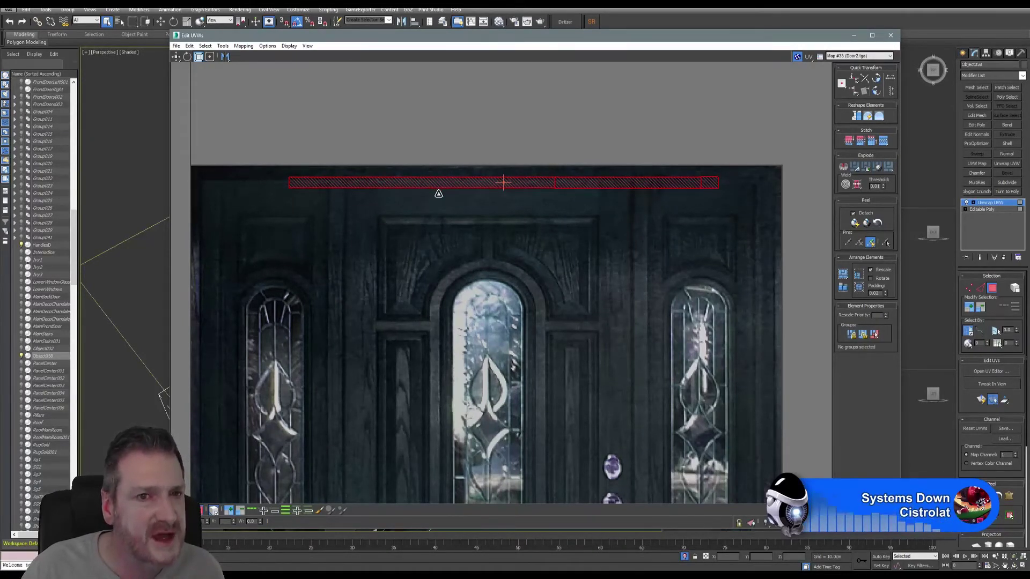
click(176, 56)
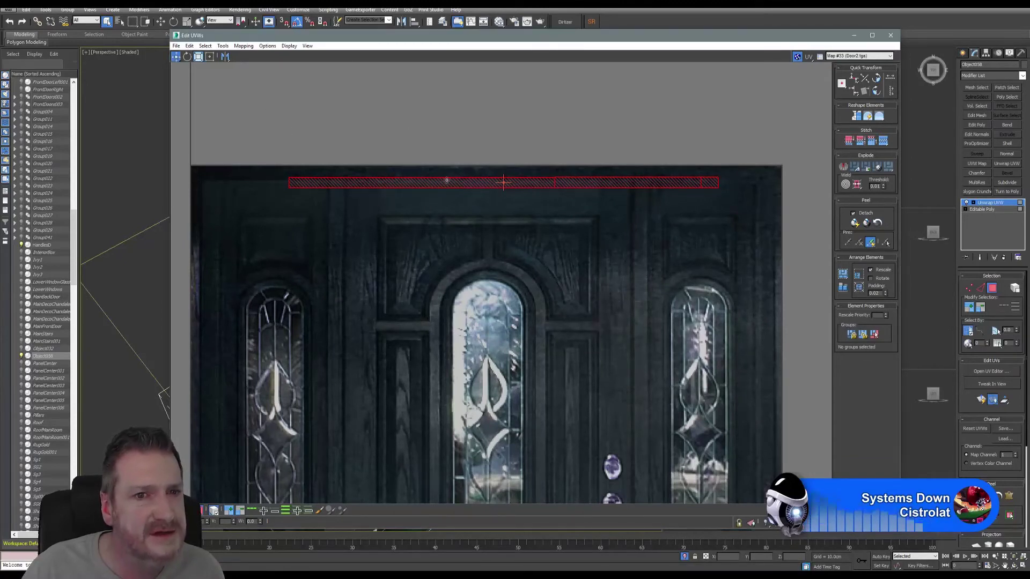
drag(441, 188, 439, 177)
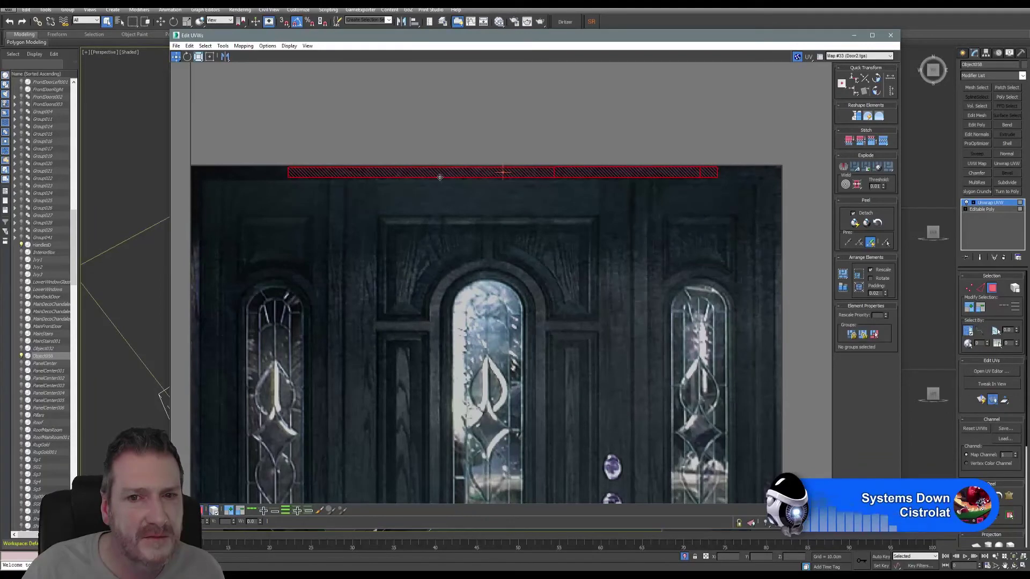
Close the UV editor, Collapse All the stack into Editable Poly, and orbit to the door's edge
click(890, 35)
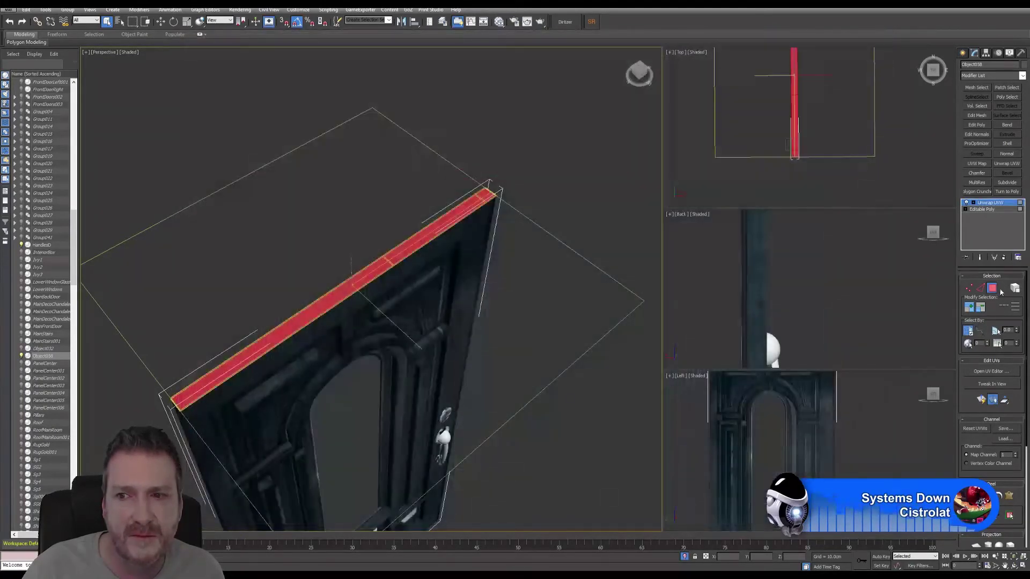
click(992, 289)
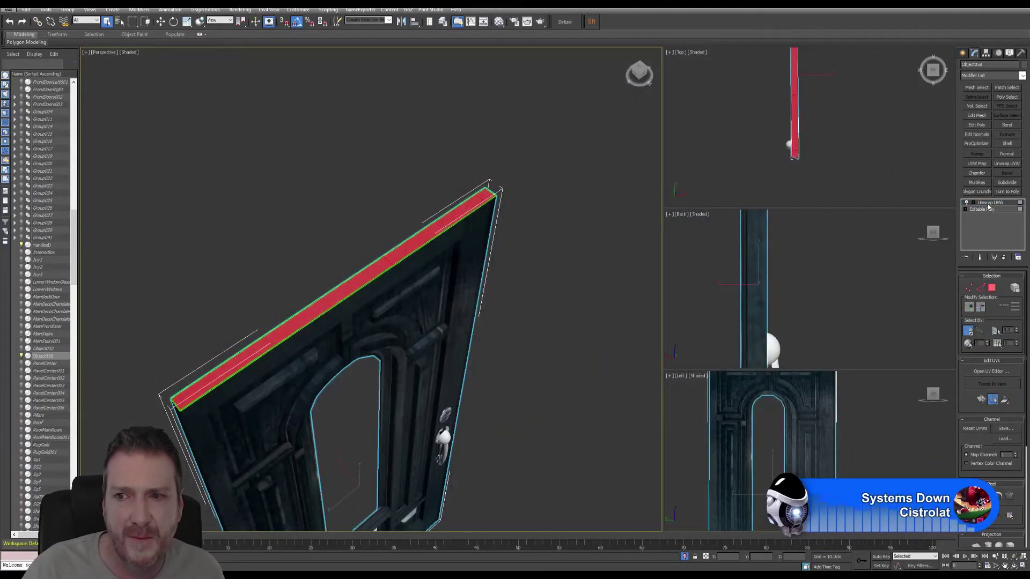
right_click(987, 222)
click(969, 287)
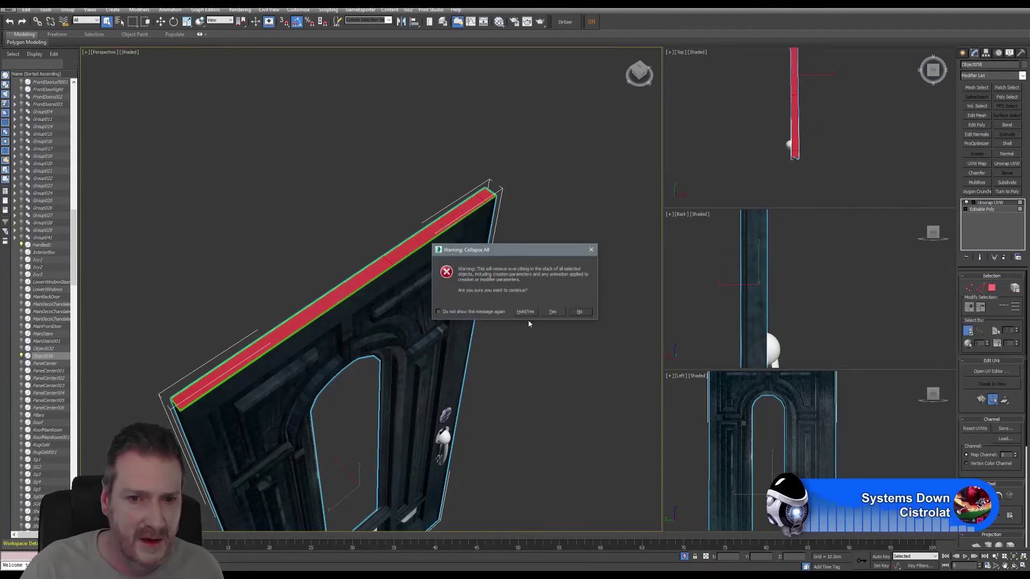
click(553, 312)
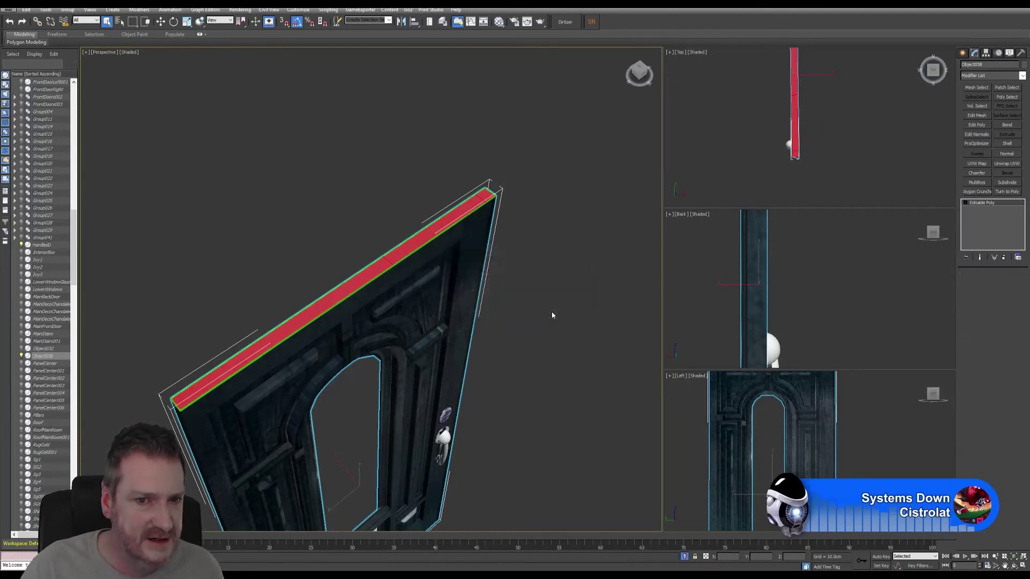
middle_drag(522, 311, 551, 257)
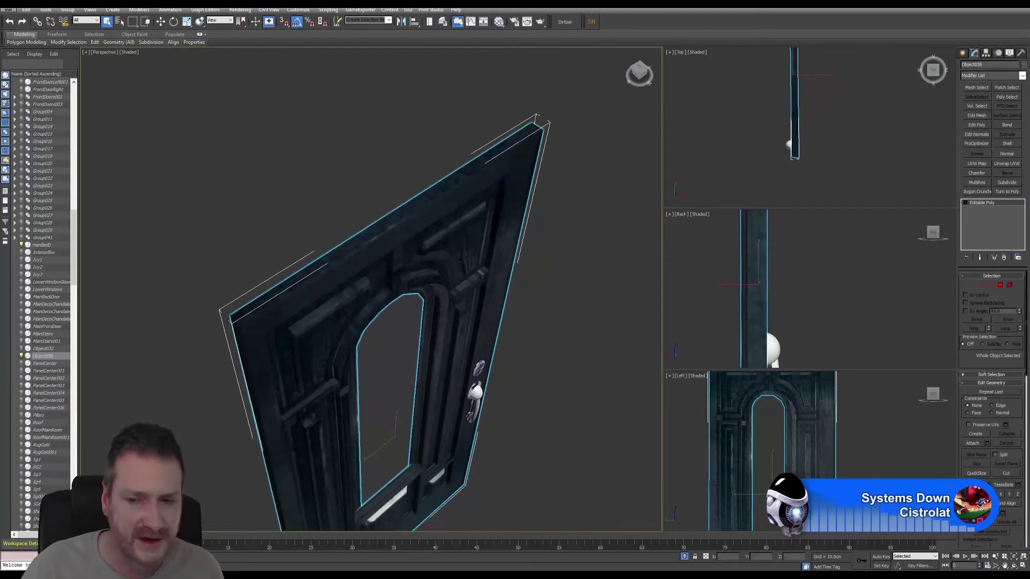
click(1013, 566)
drag(375, 321, 366, 261)
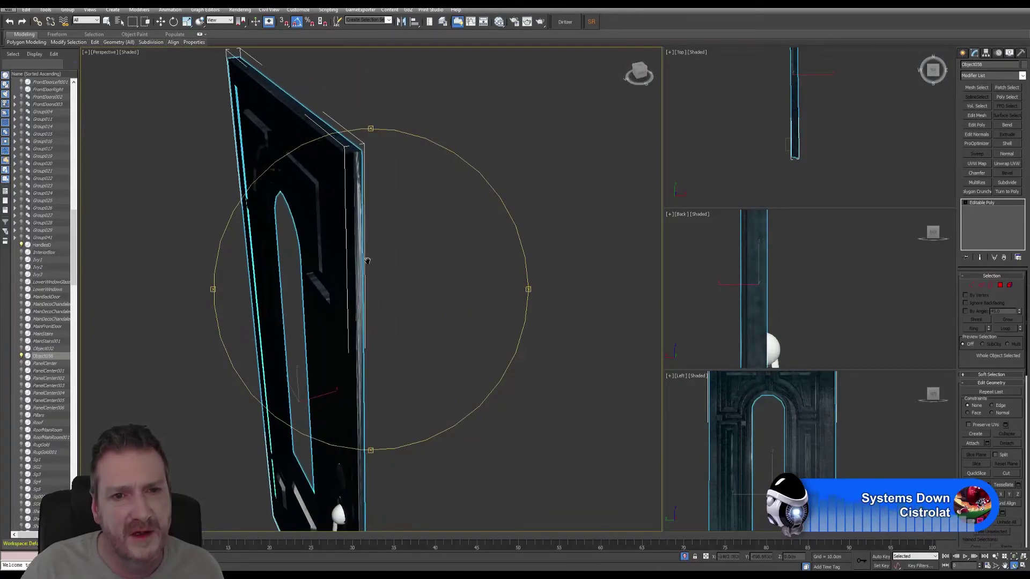
In Polygon mode, select the first four thin polygons along the door's side edge
click(1001, 285)
key(q)
key(4)
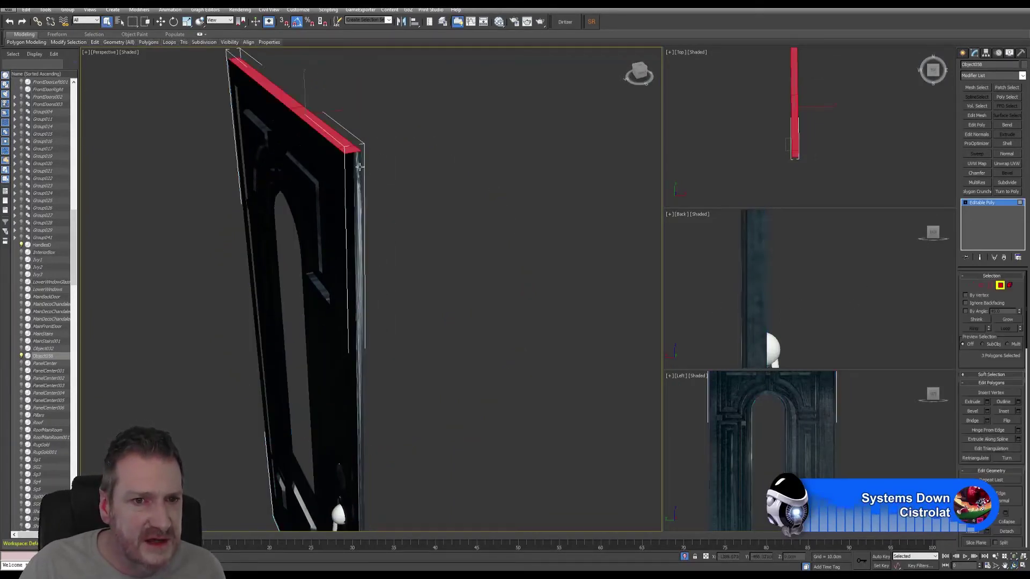
click(359, 167)
ctrl+click(359, 225)
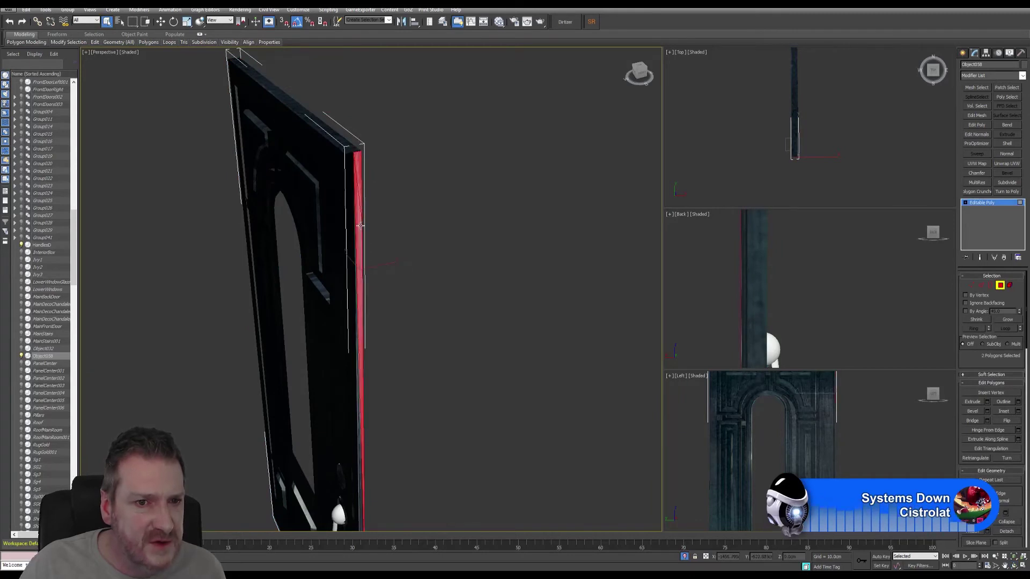
alt+middle_drag(377, 303, 395, 87)
ctrl+click(384, 303)
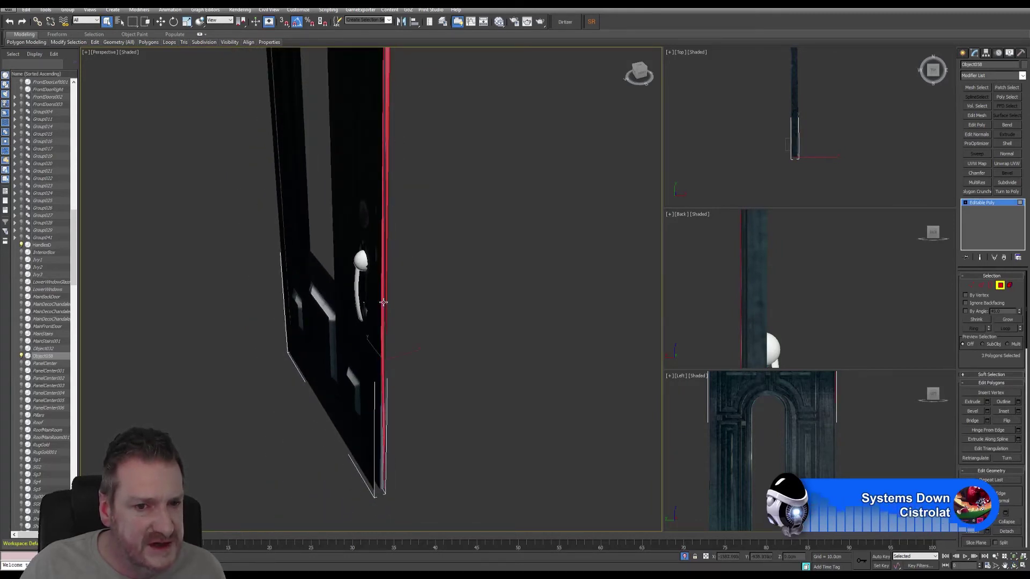
scroll(390, 429, up, 2)
scroll(390, 432, up, 3)
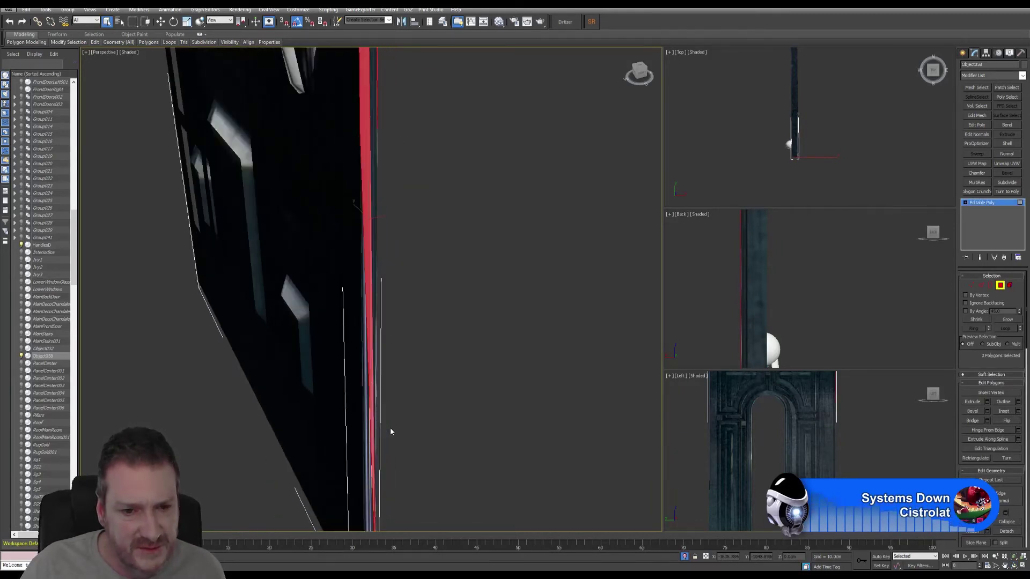
ctrl+click(353, 419)
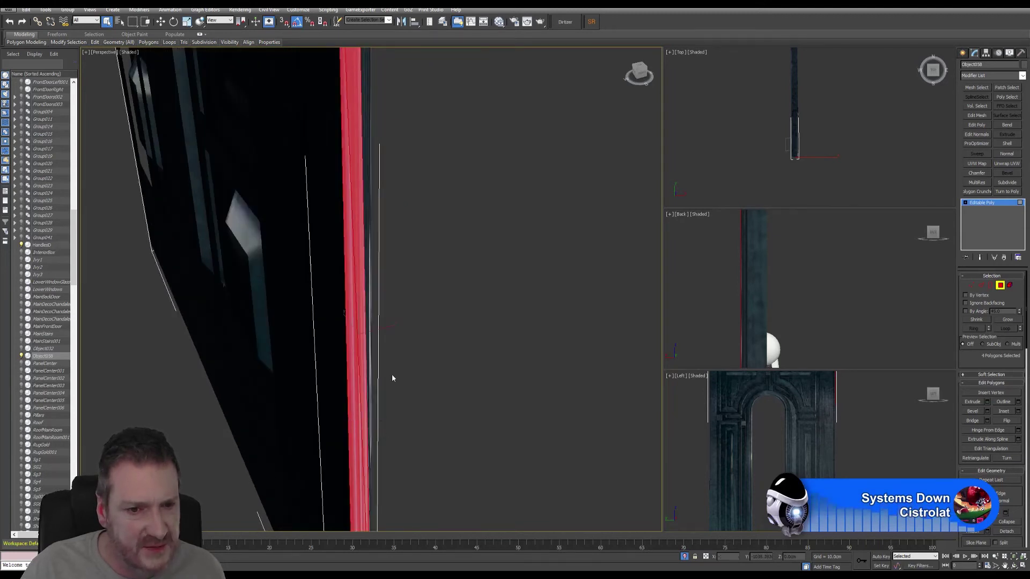
Add three more edge polygons, bringing the side-edge selection to seven faces
alt+middle_drag(392, 378, 325, 172)
scroll(314, 351, up, 2)
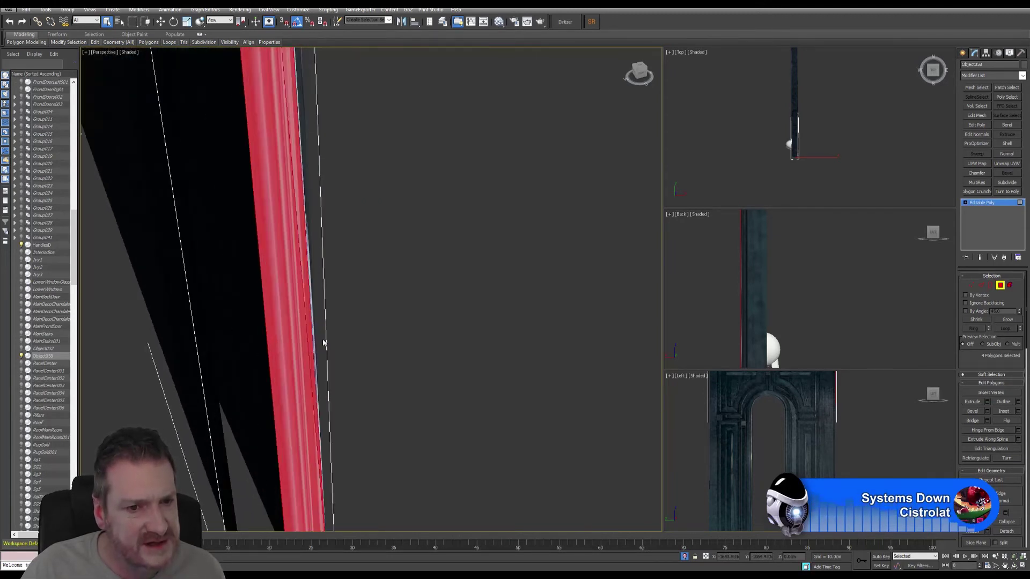
scroll(325, 334, up, 2)
middle_drag(305, 256, 264, 343)
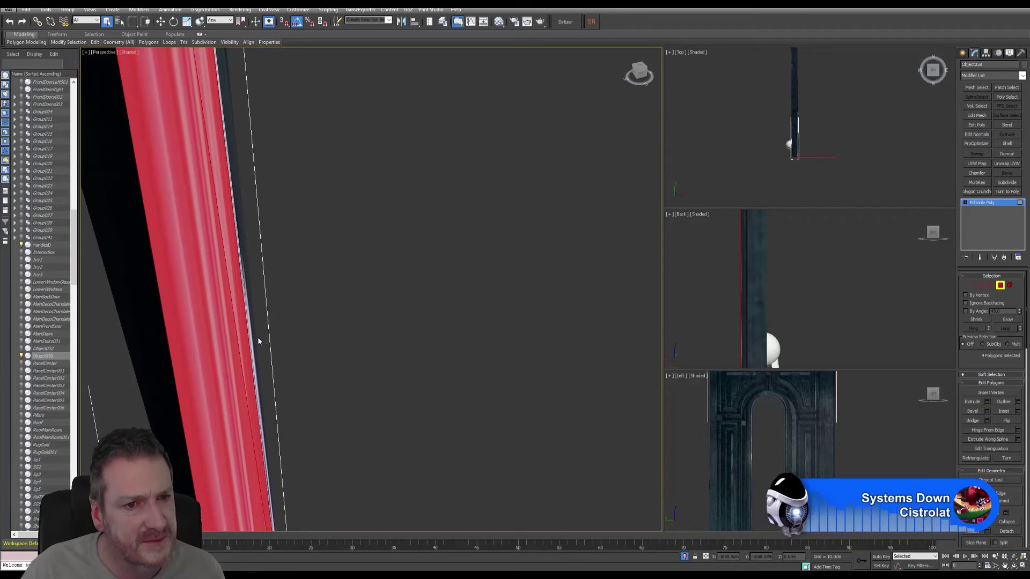
ctrl+click(247, 311)
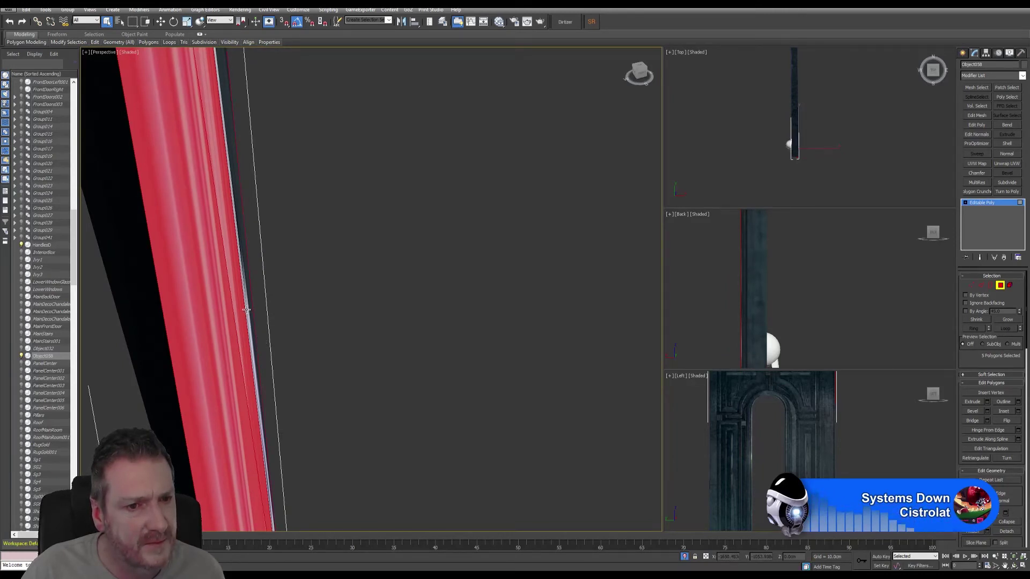
ctrl+click(245, 309)
ctrl+click(247, 297)
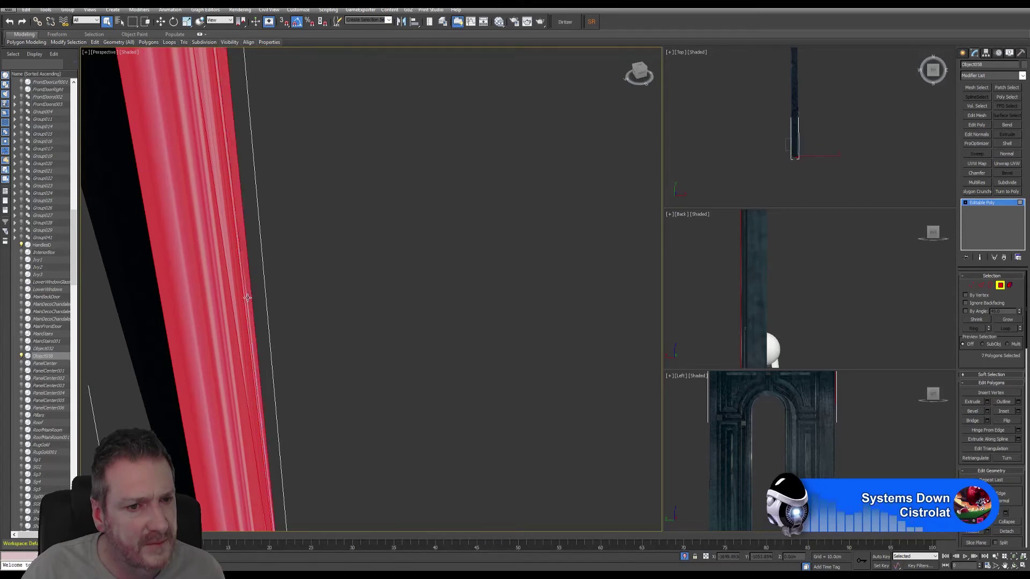
Pan along the red strip to review the selection from the top corner to the handle
middle_drag(248, 297, 255, 356)
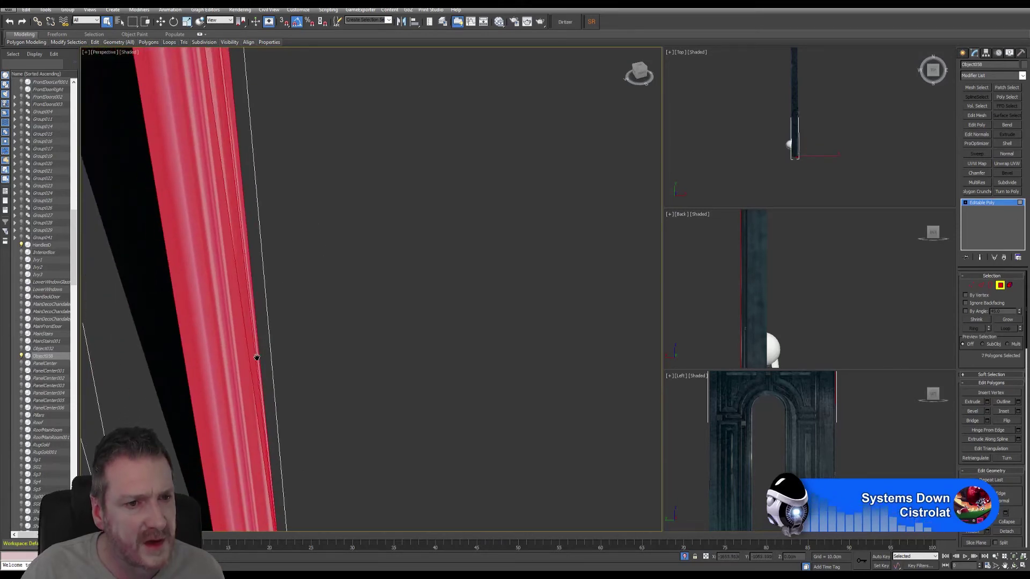
scroll(261, 352, down, 3)
middle_drag(304, 257, 311, 336)
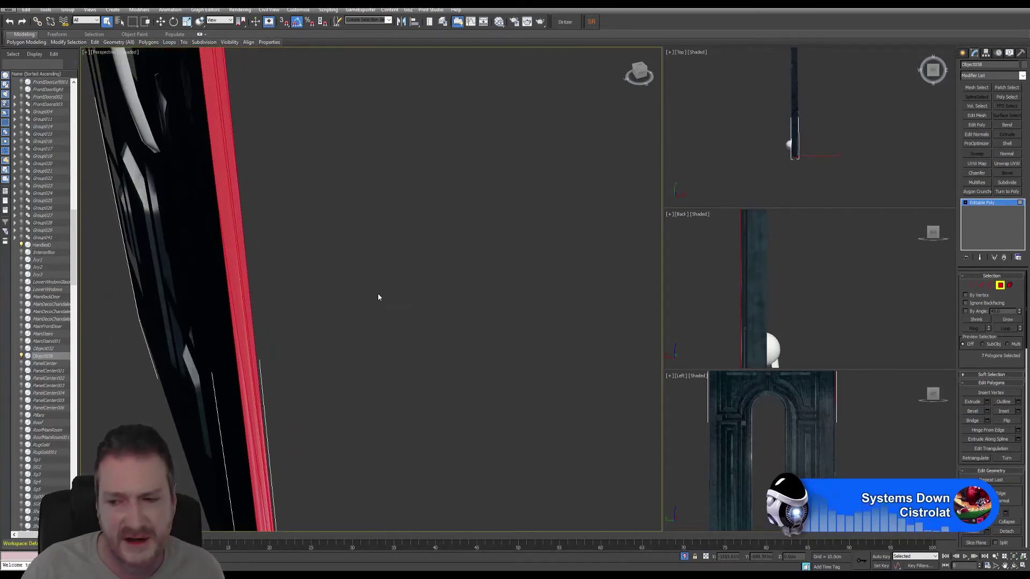
middle_drag(303, 198, 318, 356)
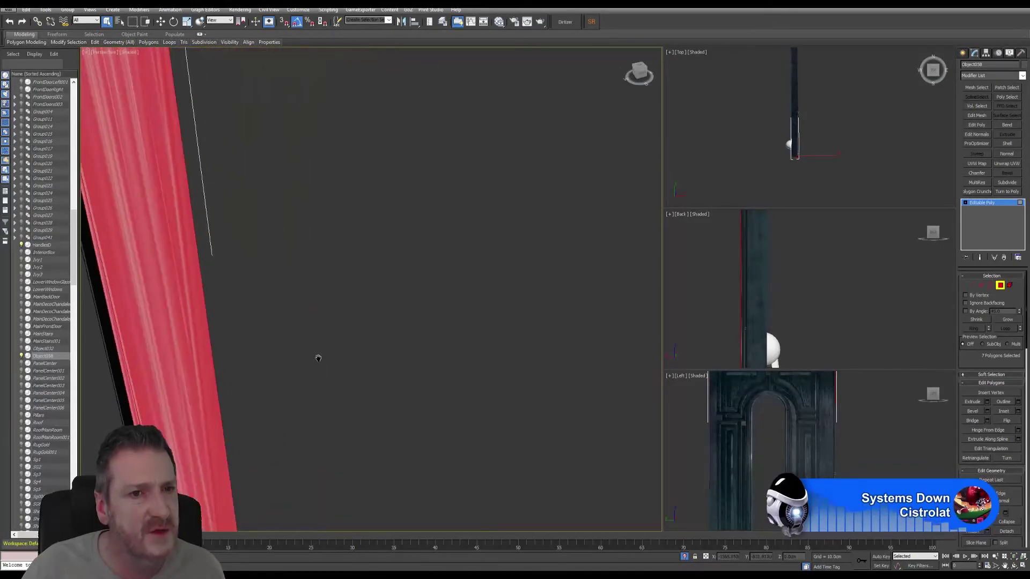
scroll(318, 358, down, 3)
middle_drag(336, 247, 335, 314)
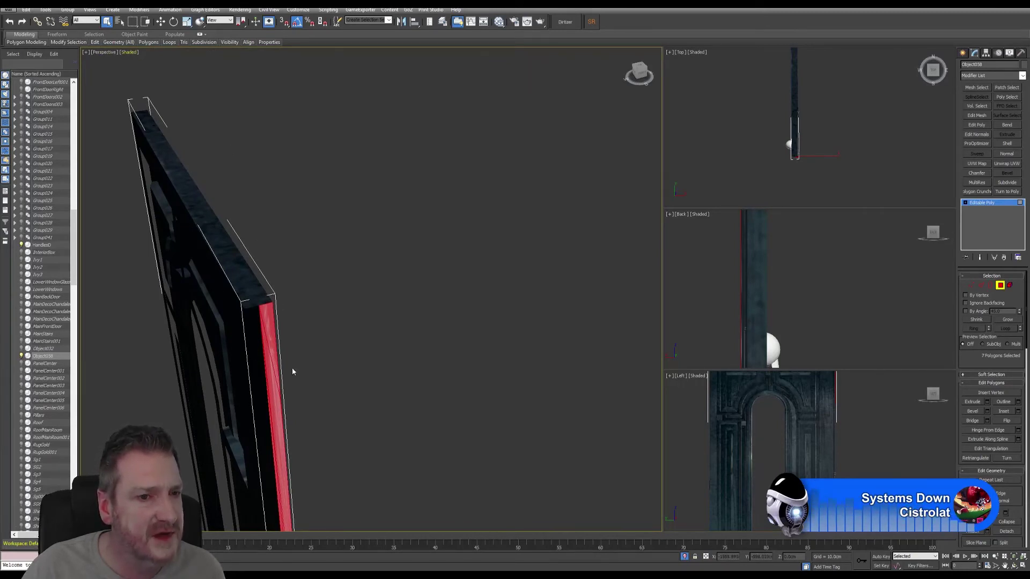
scroll(279, 322, up, 1)
scroll(270, 321, down, 1)
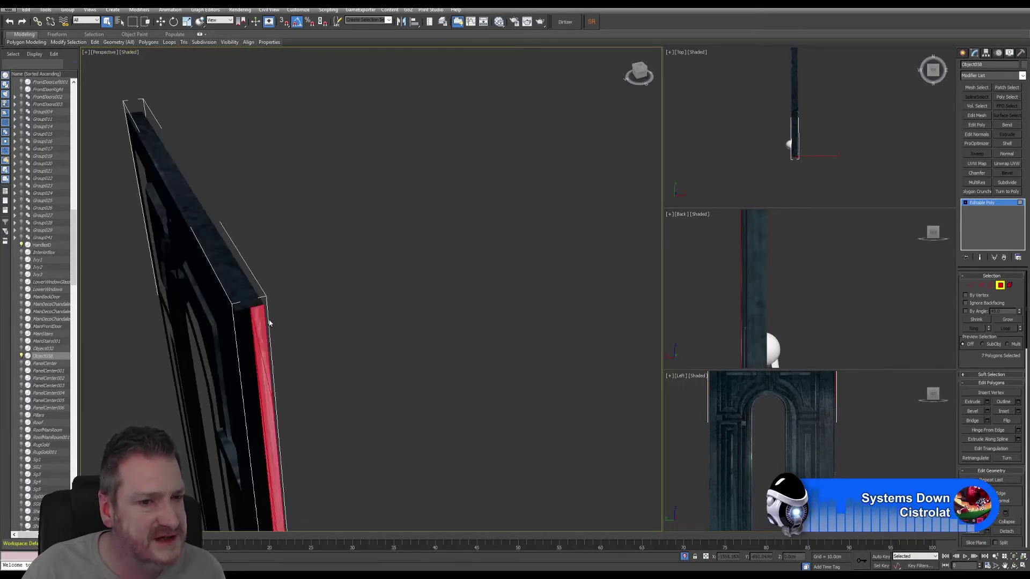
middle_drag(300, 350, 292, 207)
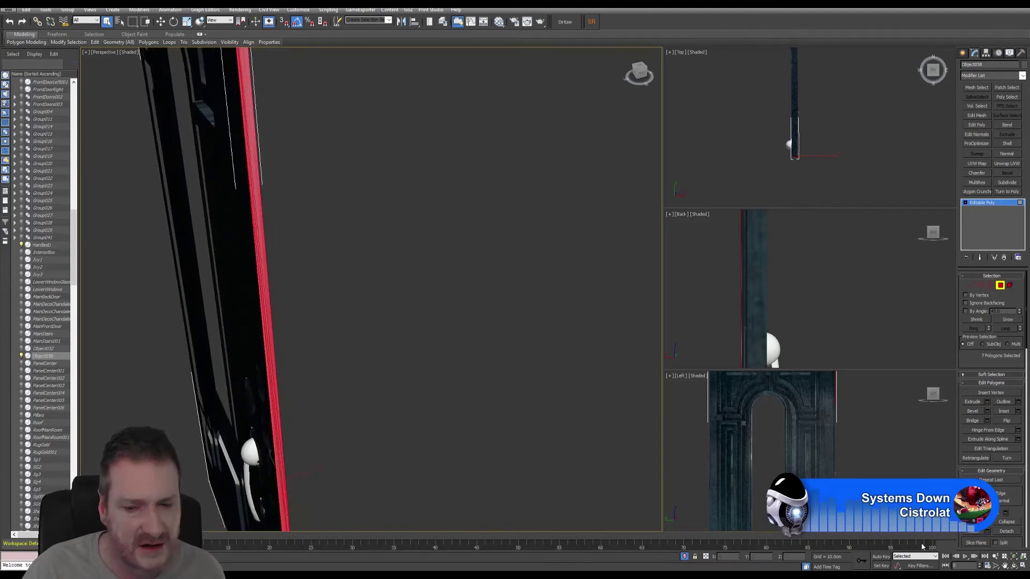
click(1020, 568)
Deselect the large front face polygon and add the thin left face strip
drag(375, 349, 335, 227)
click(107, 22)
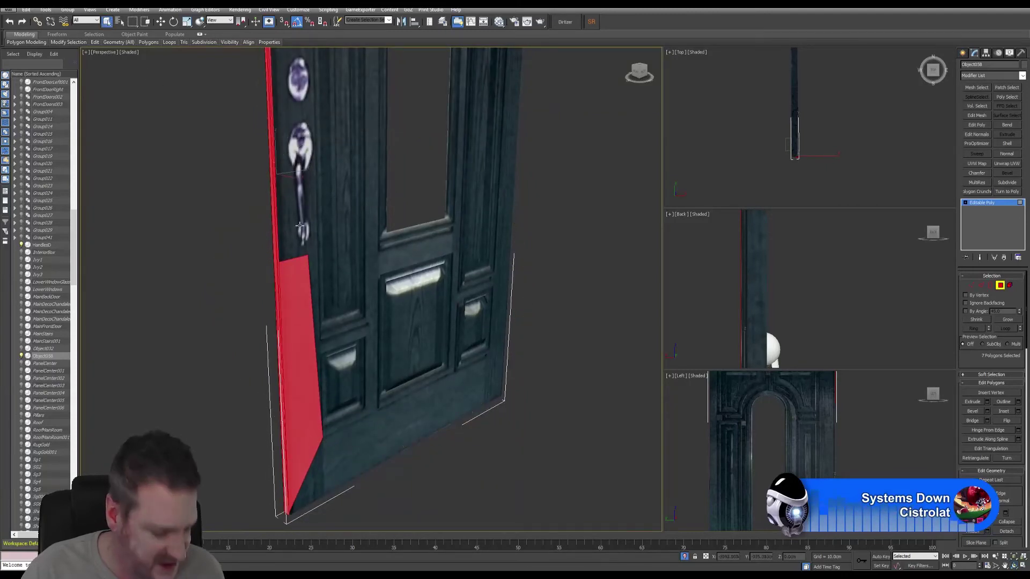
alt+drag(576, 293, 320, 456)
middle_drag(356, 375, 428, 306)
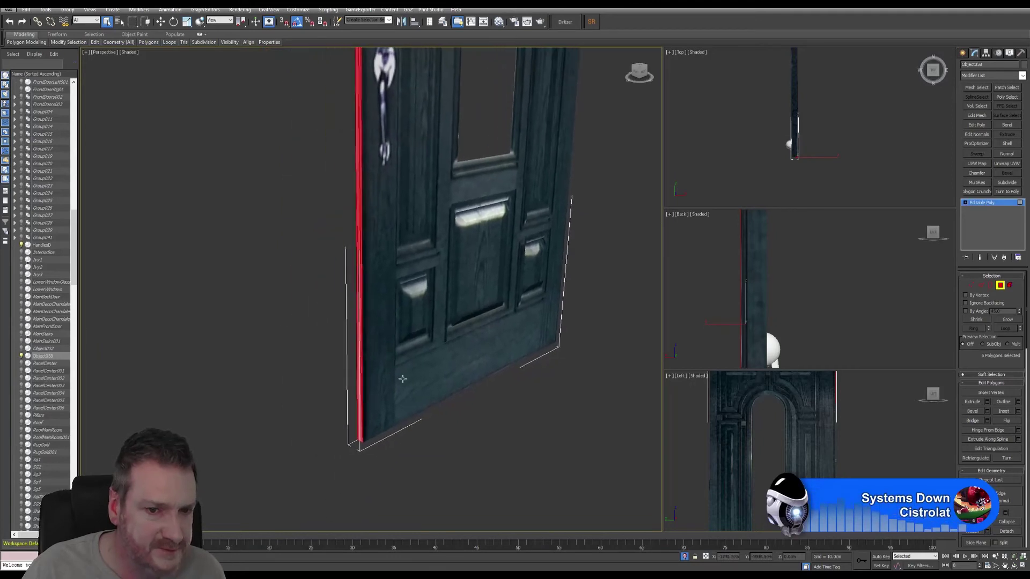
scroll(346, 441, up, 7)
scroll(358, 442, up, 3)
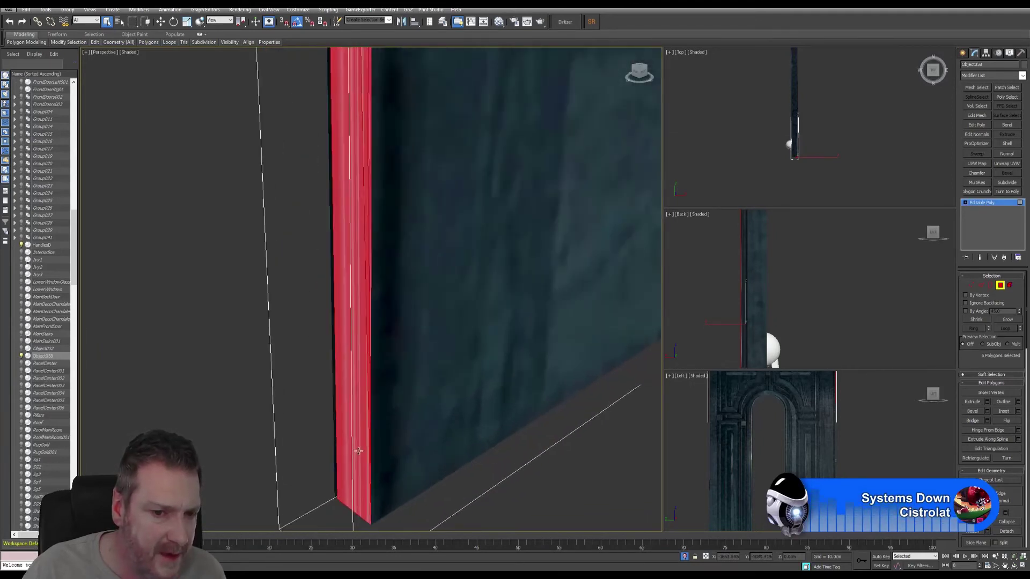
scroll(335, 479, up, 2)
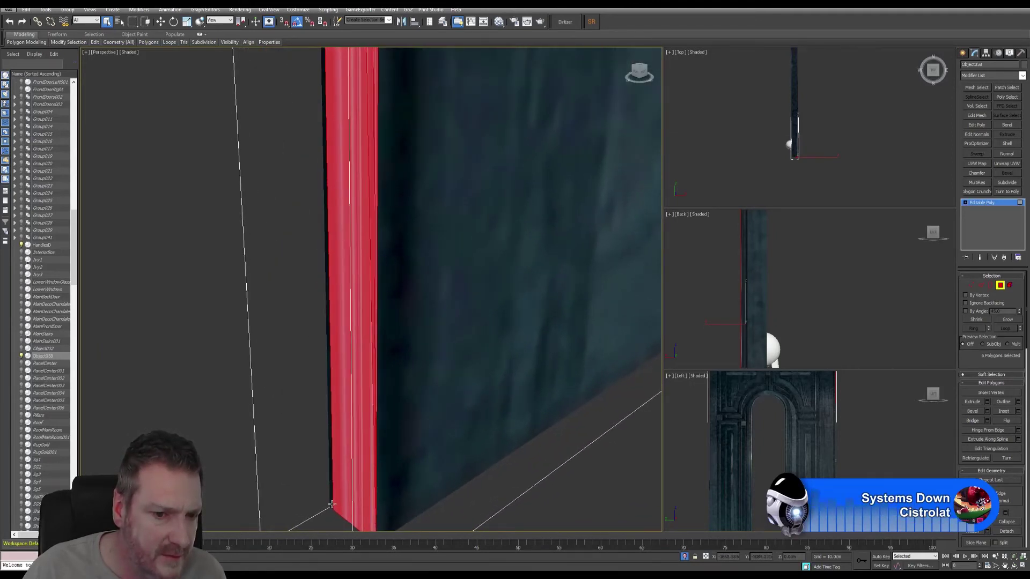
ctrl+click(330, 503)
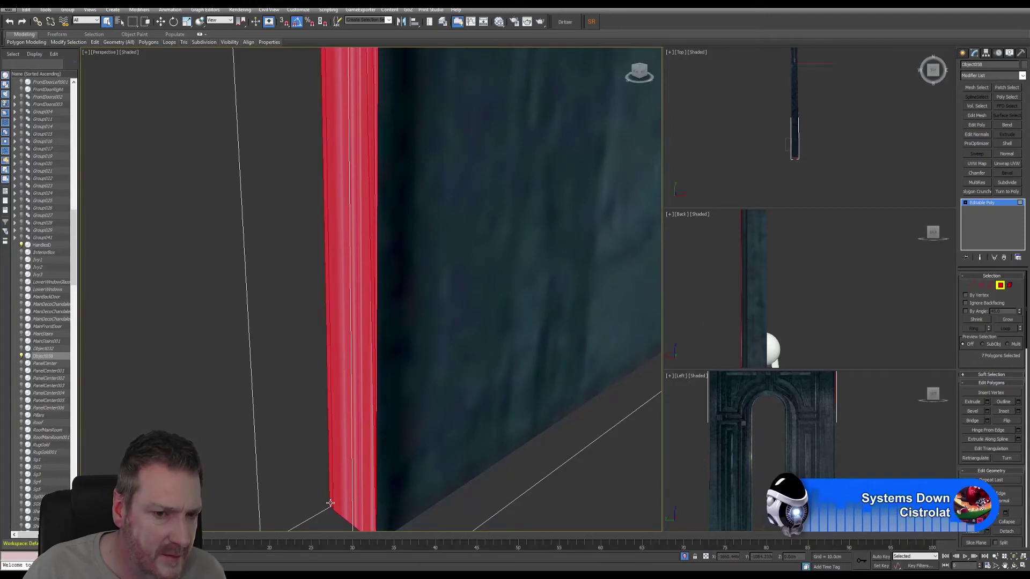
Add more door edge and trim polygons near the handles to the selection
scroll(353, 407, down, 10)
middle_drag(356, 335, 377, 370)
scroll(365, 293, up, 9)
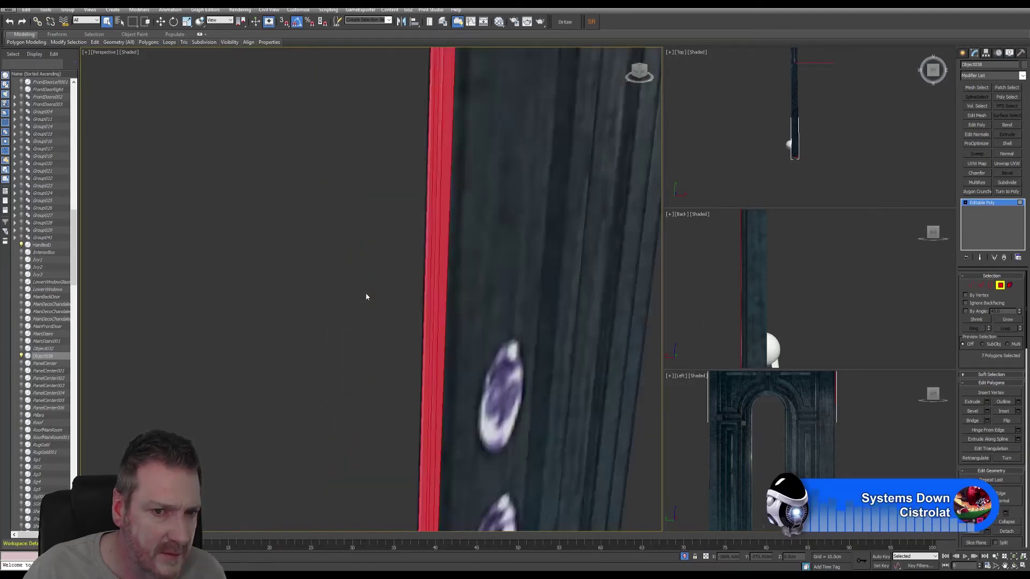
scroll(424, 330, up, 2)
scroll(456, 345, down, 2)
middle_drag(455, 333, 436, 367)
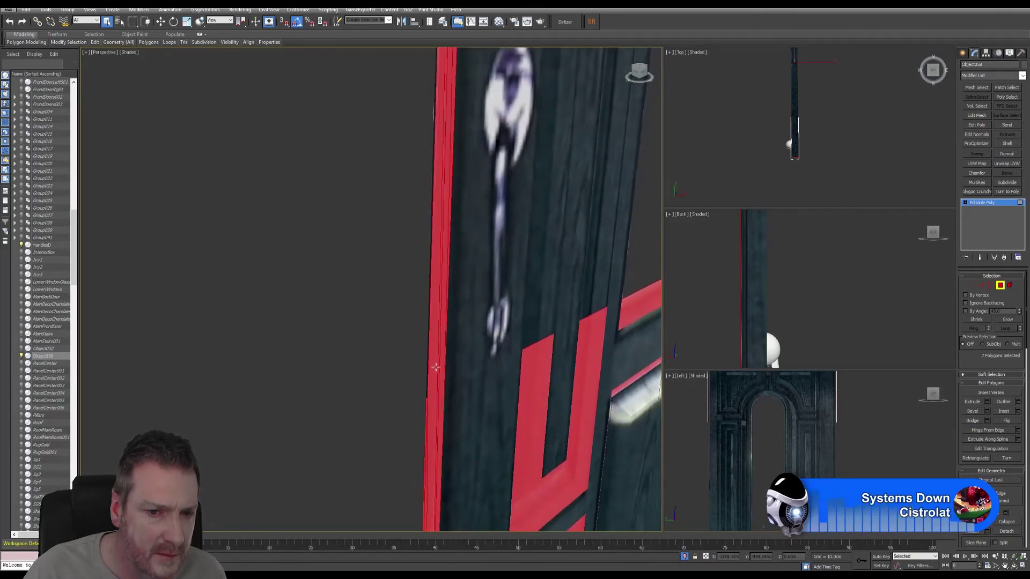
ctrl+click(427, 389)
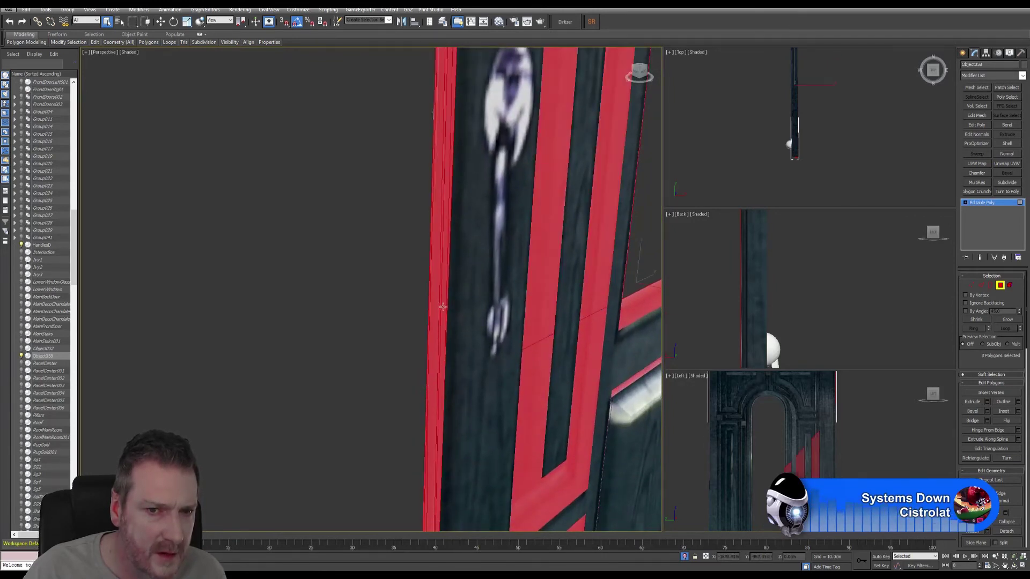
alt+middle_drag(442, 306, 444, 416)
ctrl+click(402, 300)
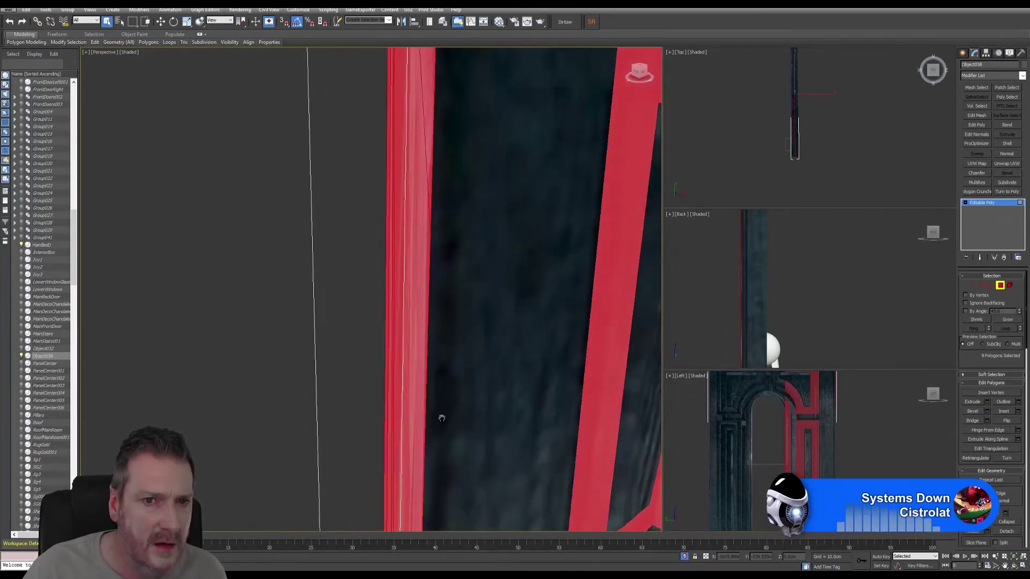
scroll(453, 379, down, 5)
middle_drag(465, 354, 446, 271)
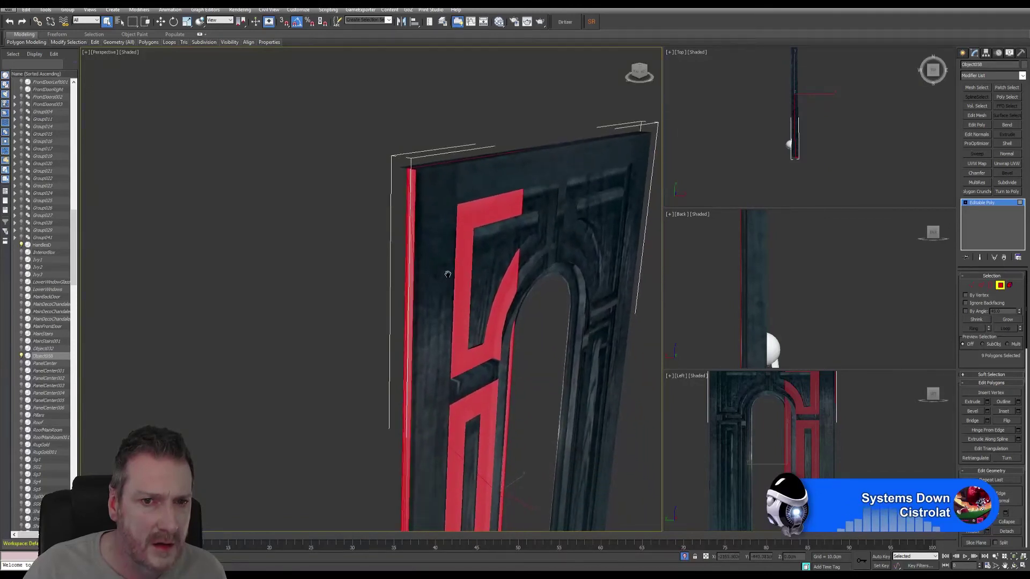
Remove the upper trim and lower panel faces, leaving six side-edge polygons selected
alt+drag(528, 294, 507, 339)
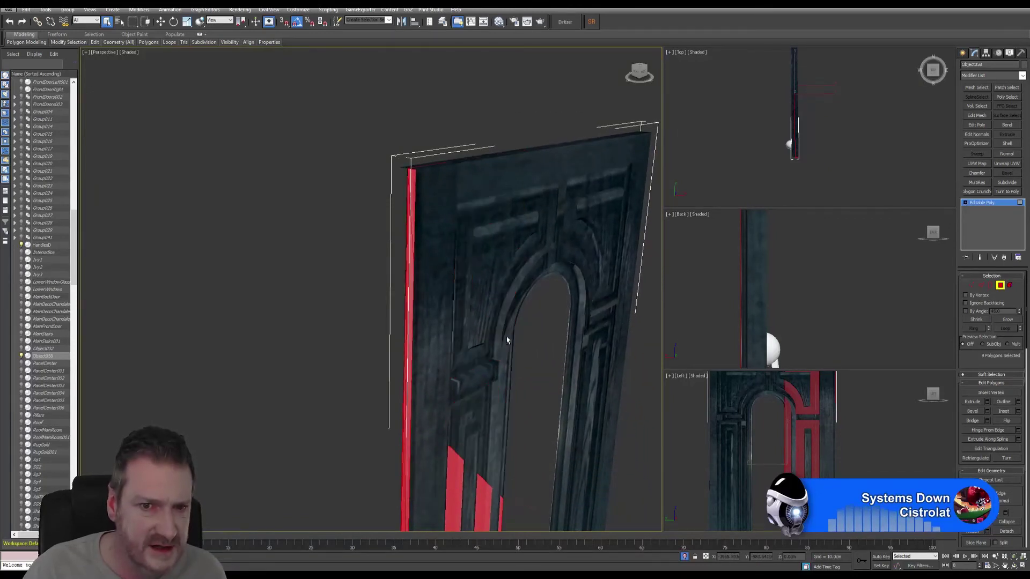
middle_drag(537, 375, 535, 105)
alt+drag(531, 102, 467, 333)
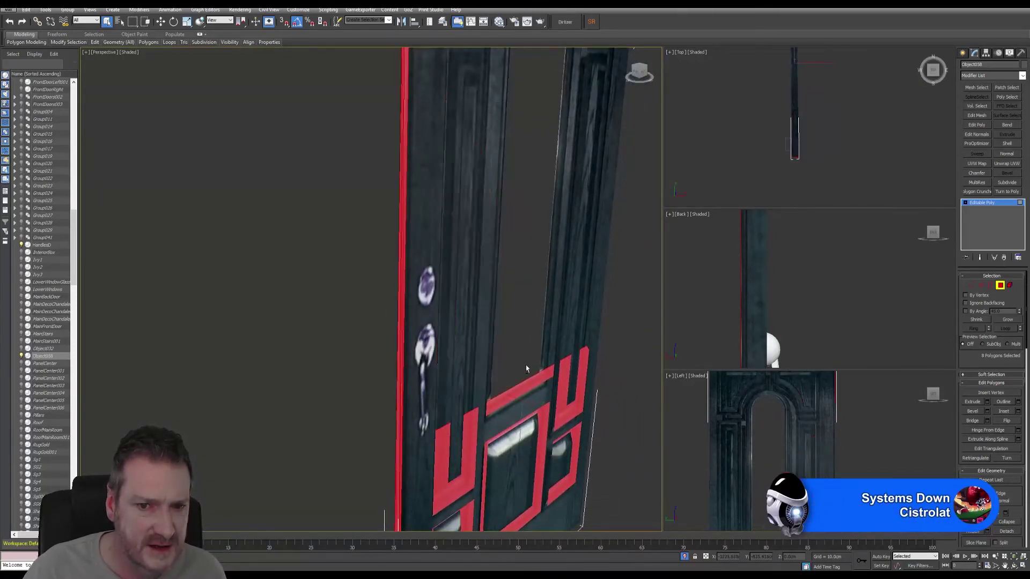
middle_drag(526, 368, 482, 207)
alt+drag(442, 477, 404, 494)
middle_drag(423, 360, 448, 293)
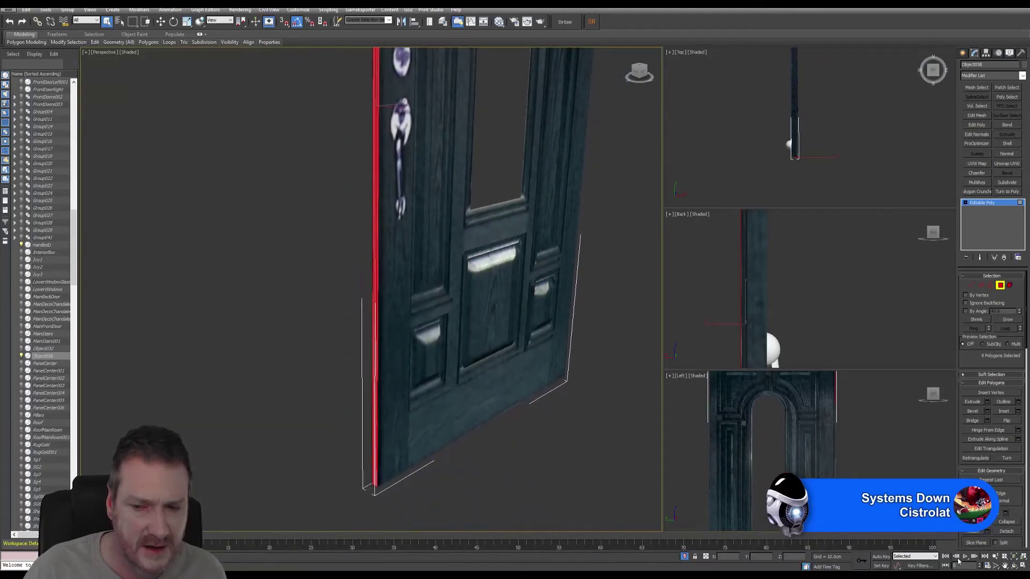
Orbit to the door's top corner, clear all selected polygons, and enter Edge mode
click(1015, 568)
drag(400, 326, 503, 331)
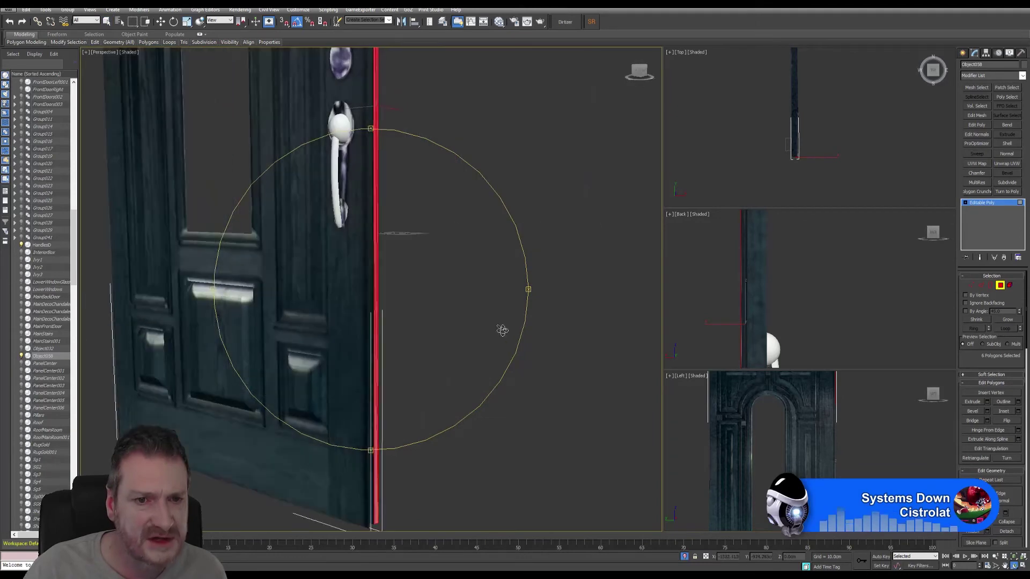
middle_drag(398, 339, 392, 412)
drag(392, 411, 394, 241)
drag(348, 253, 339, 255)
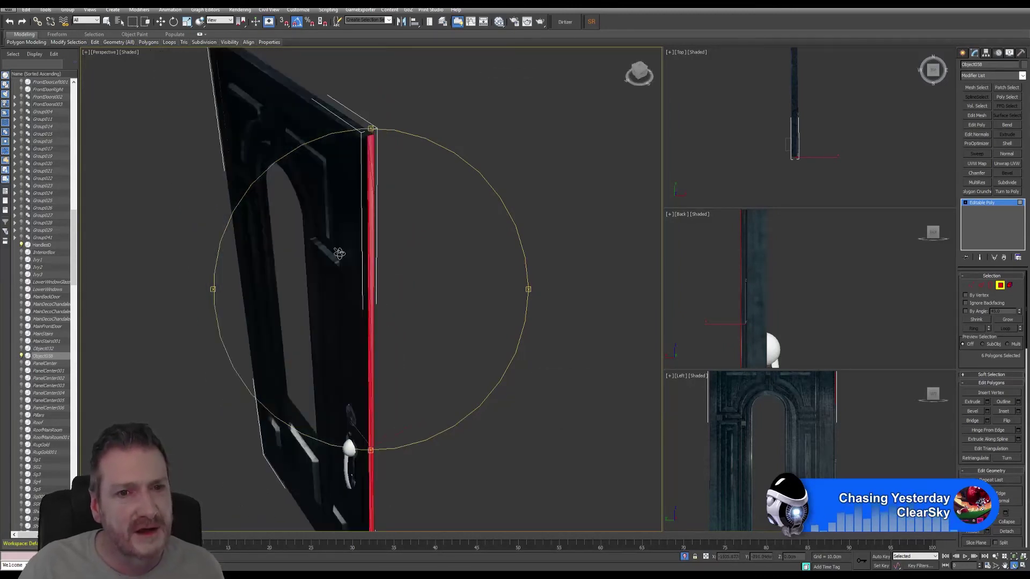
key(Delete)
drag(350, 201, 320, 206)
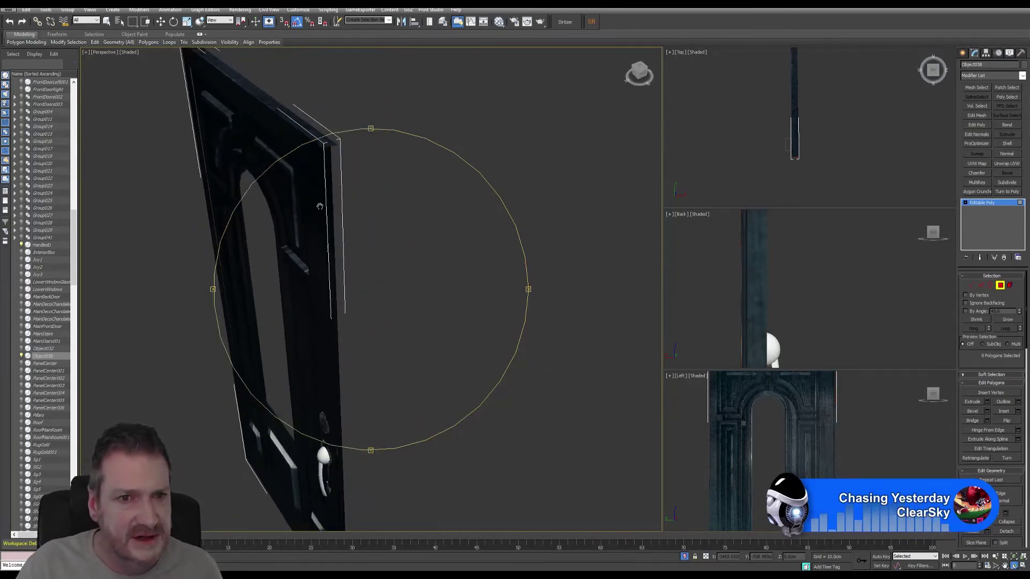
scroll(338, 175, up, 3)
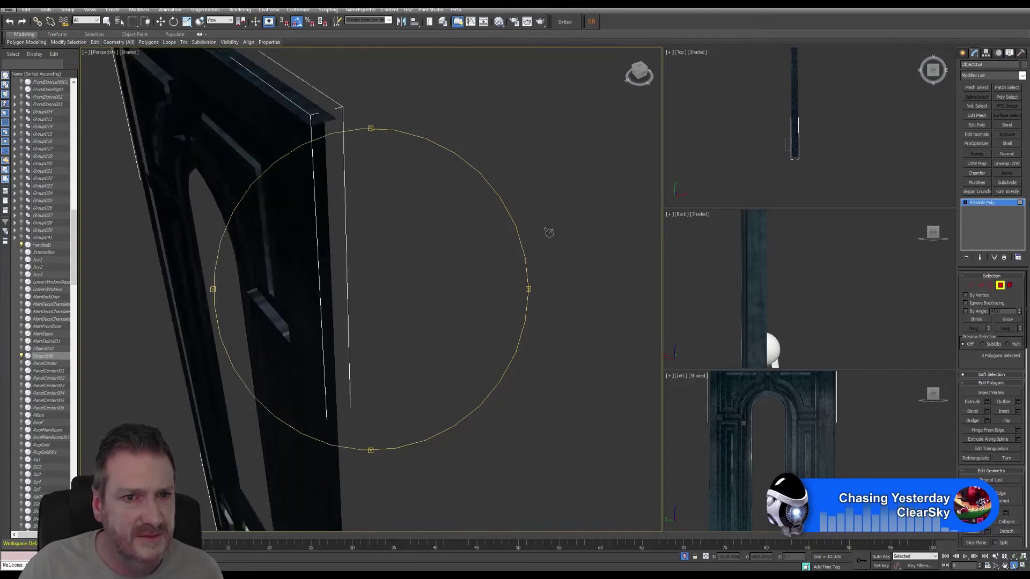
click(984, 285)
Select the vertical edges along the door's side gap, dropping one wrongly picked edge
key(q)
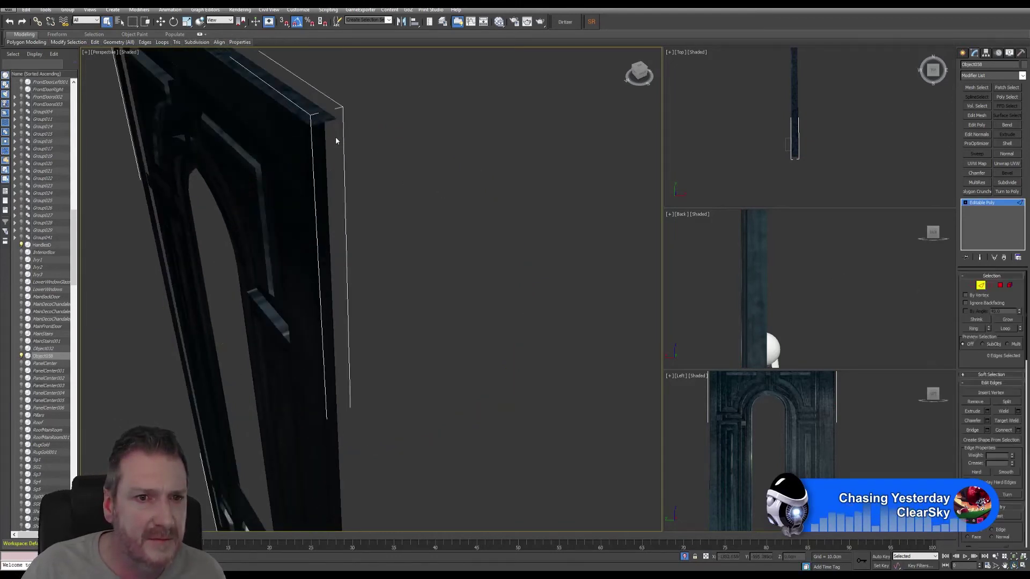
click(1014, 566)
drag(305, 189, 246, 177)
scroll(340, 168, up, 3)
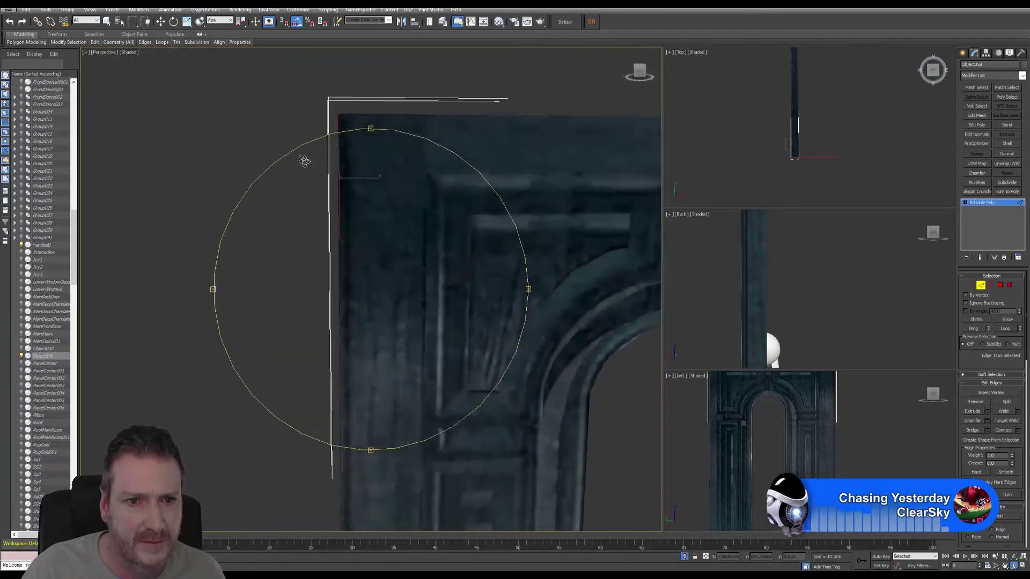
drag(305, 161, 361, 182)
click(107, 21)
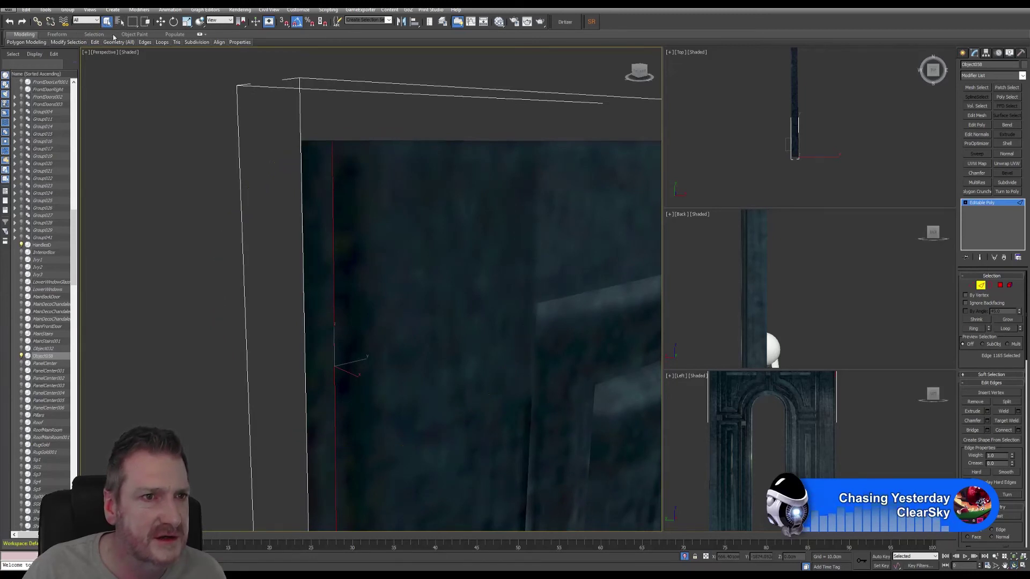
ctrl+click(301, 260)
click(1014, 566)
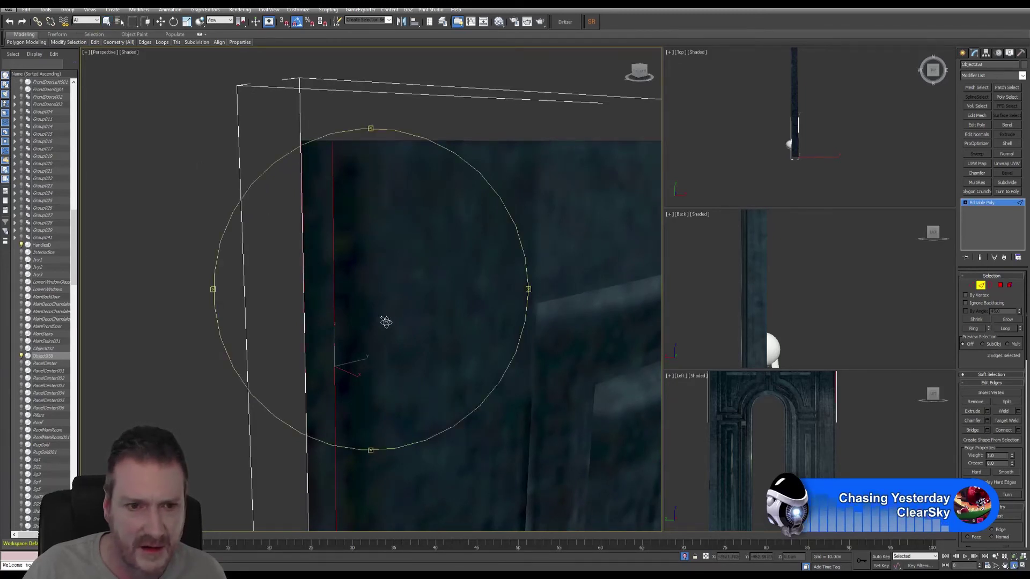
drag(386, 321, 467, 317)
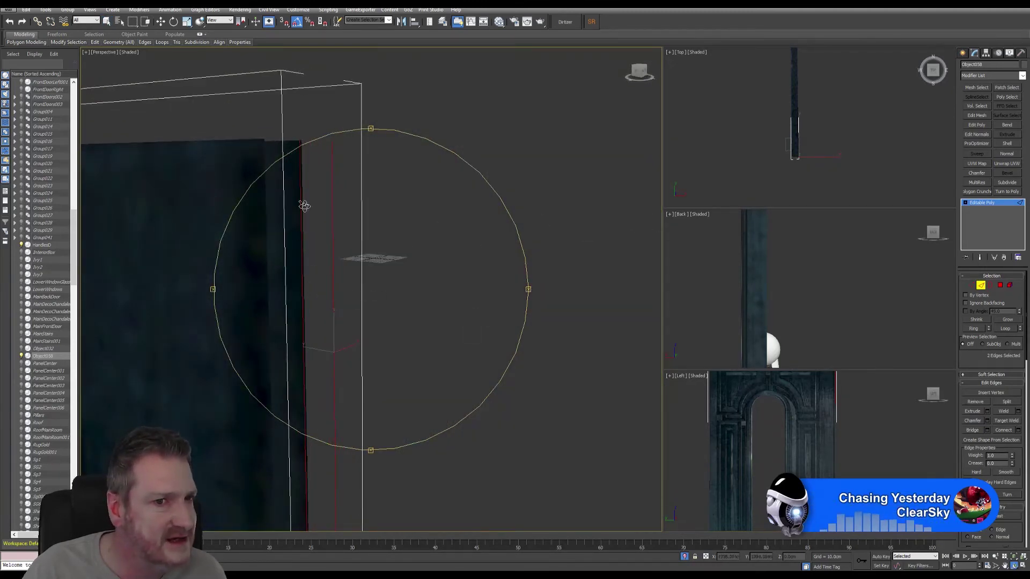
click(108, 21)
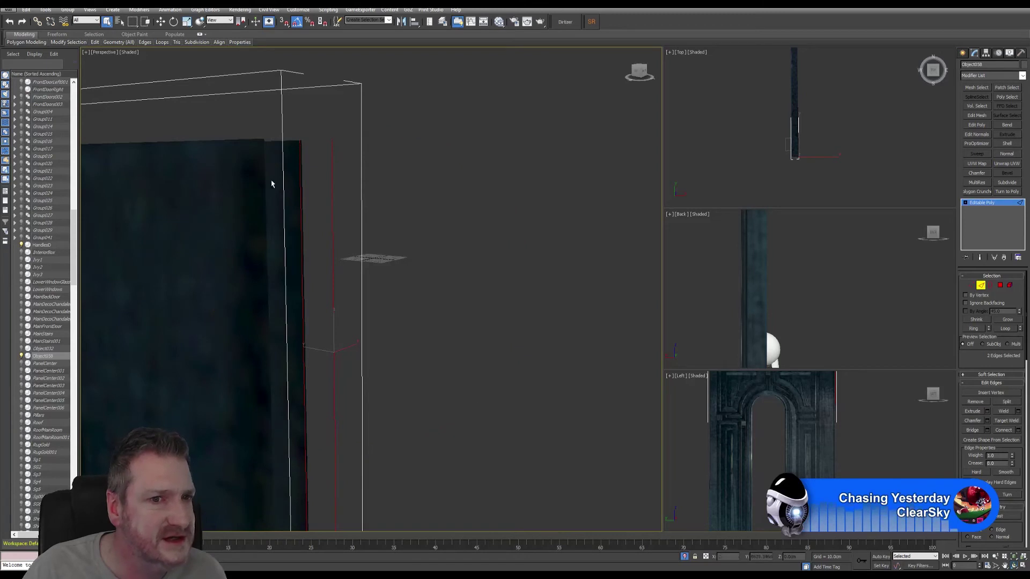
ctrl+click(263, 178)
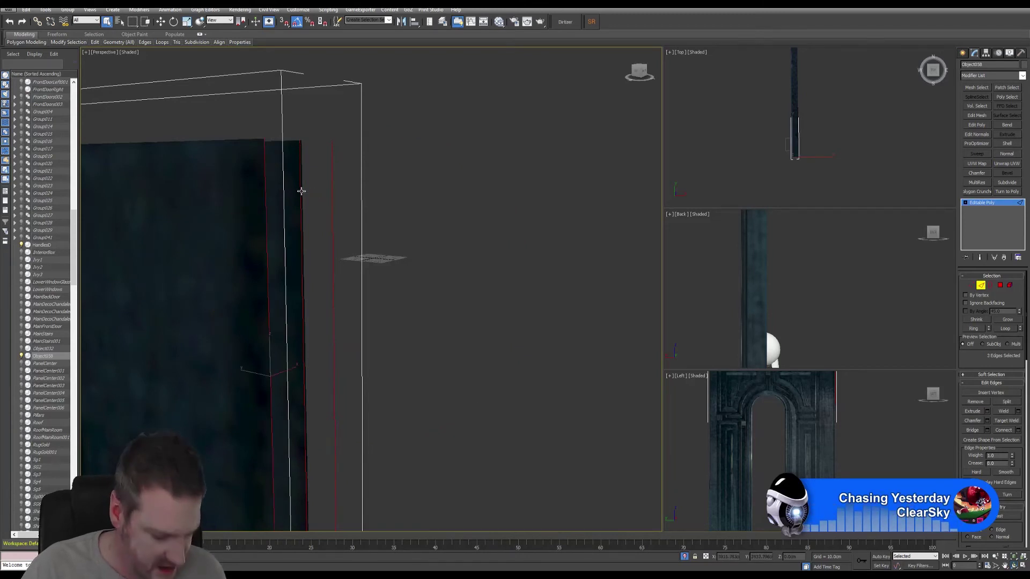
ctrl+click(300, 205)
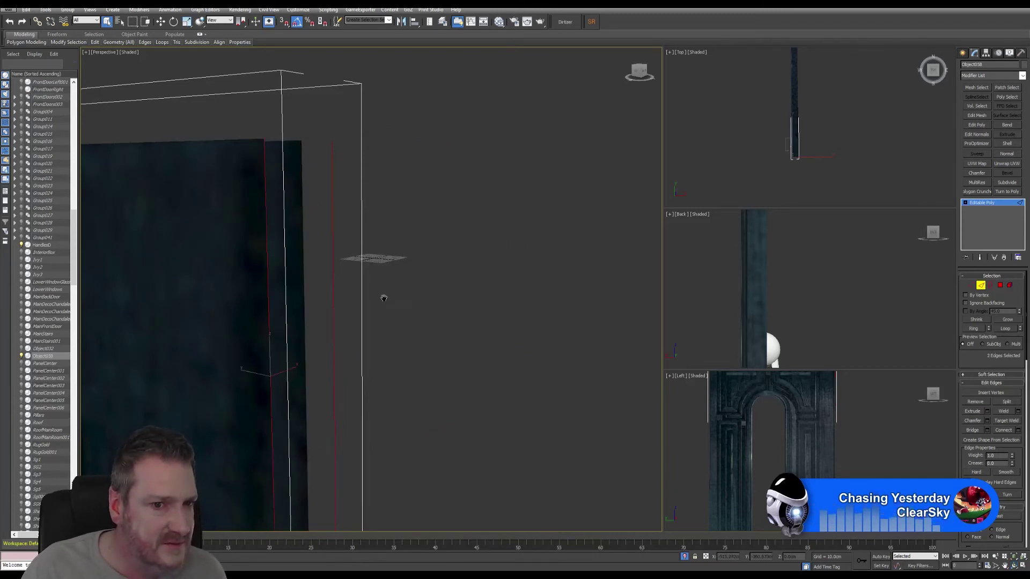
middle_drag(384, 298, 384, 253)
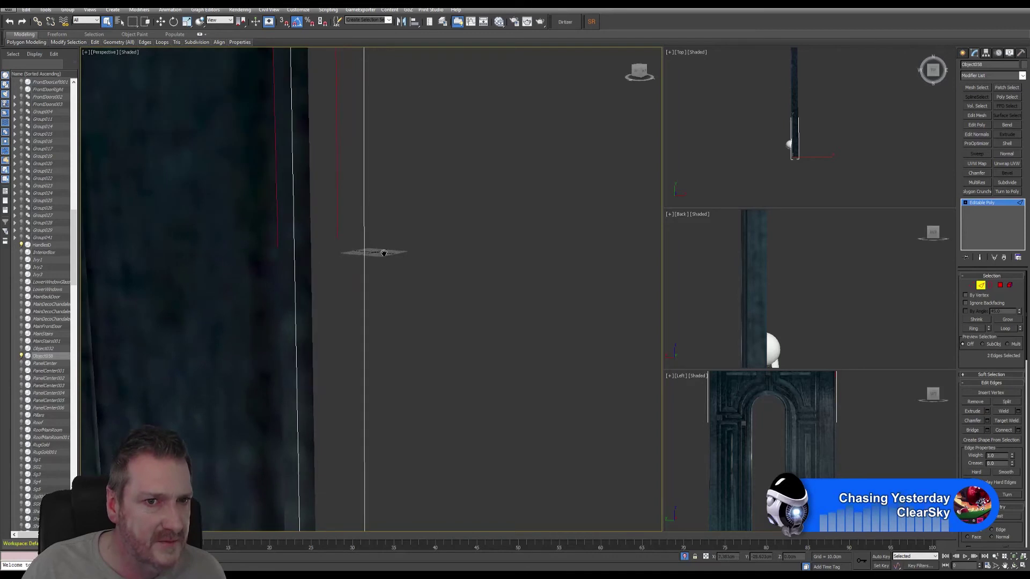
Extend the edges to full loops with Loop and deselect the stray edges
click(1006, 329)
scroll(438, 337, down, 4)
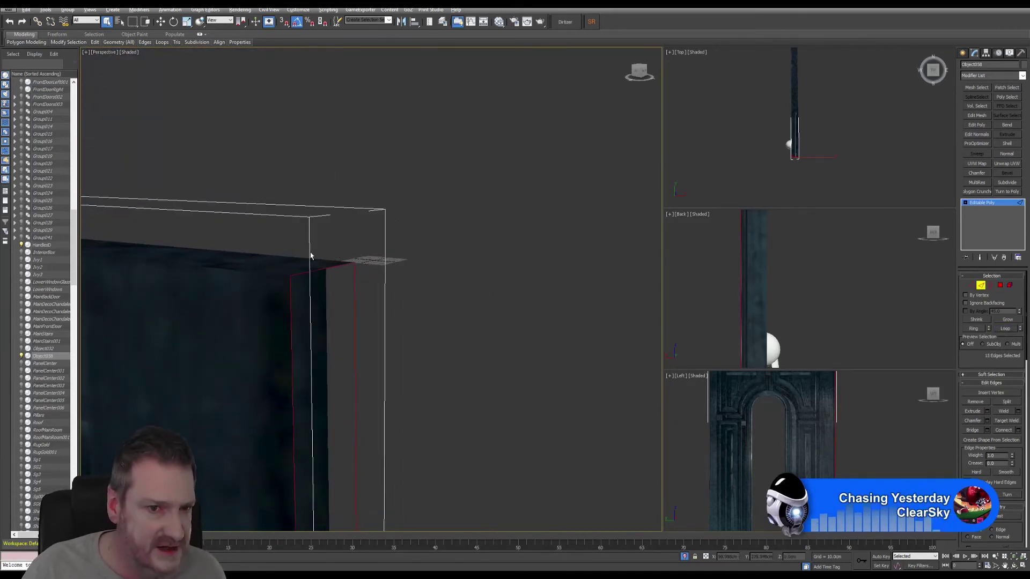
alt+drag(324, 296, 324, 298)
scroll(414, 386, down, 4)
middle_drag(413, 386, 423, 231)
scroll(423, 231, down, 3)
middle_drag(465, 376, 462, 253)
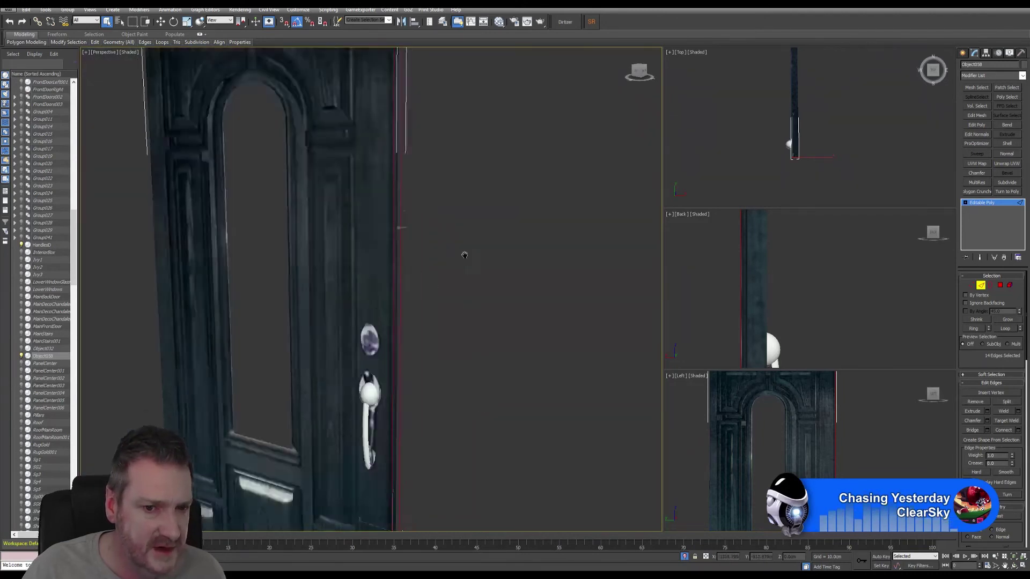
middle_drag(445, 482, 220, 371)
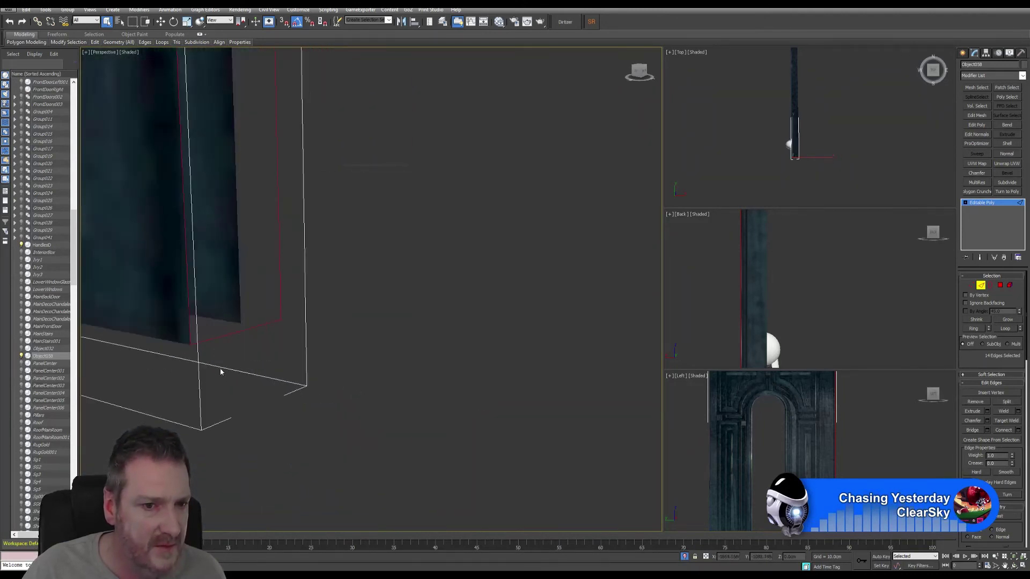
middle_drag(319, 295, 317, 354)
scroll(318, 354, down, 4)
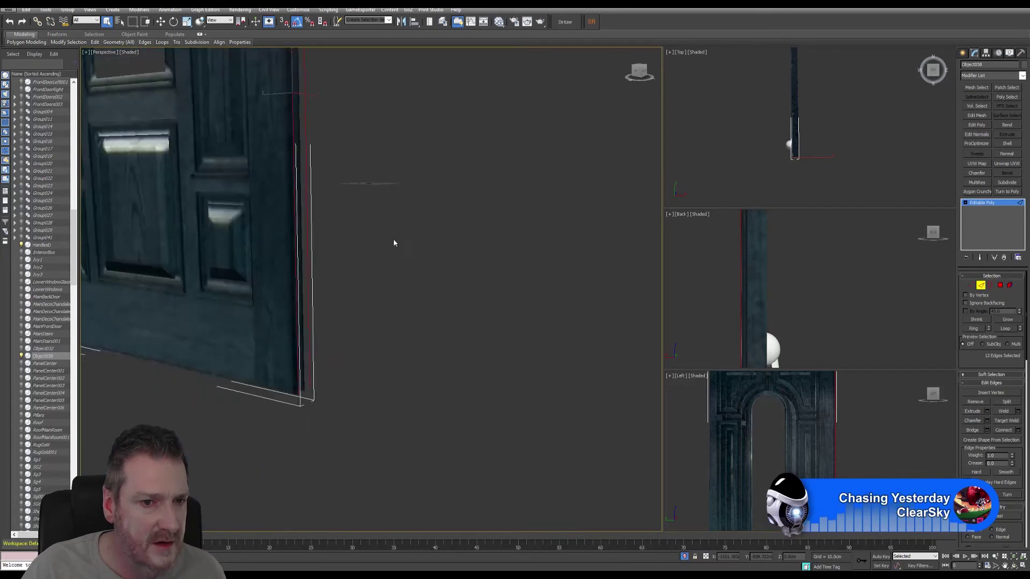
middle_drag(393, 239, 390, 177)
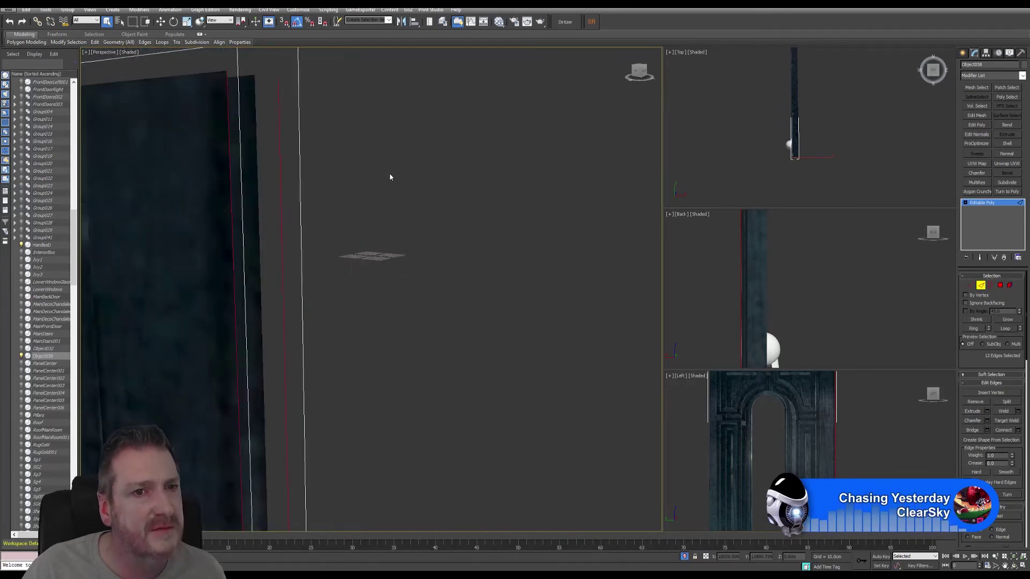
Bridge the selected edges to fill the side gap with new polygons
click(988, 432)
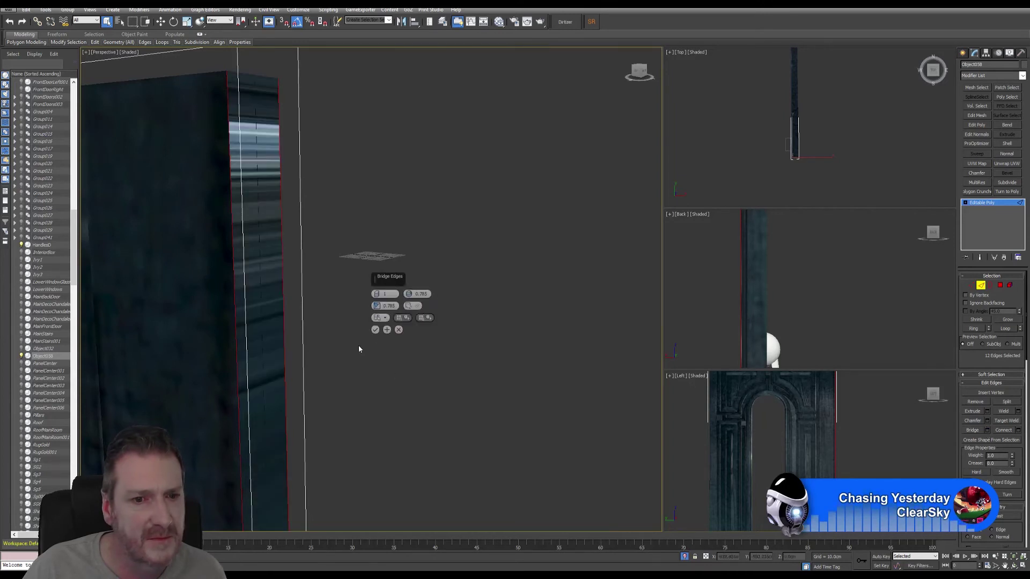
click(376, 329)
alt+middle_drag(377, 333, 393, 243)
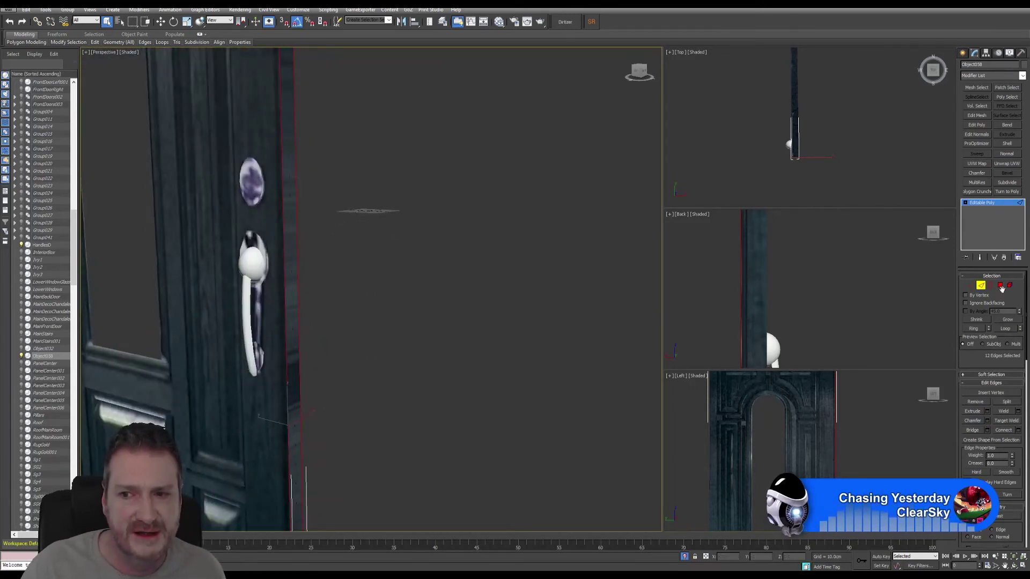
With the side-edge polygons active, add an Unwrap UVW modifier and open the UV Editor
click(999, 286)
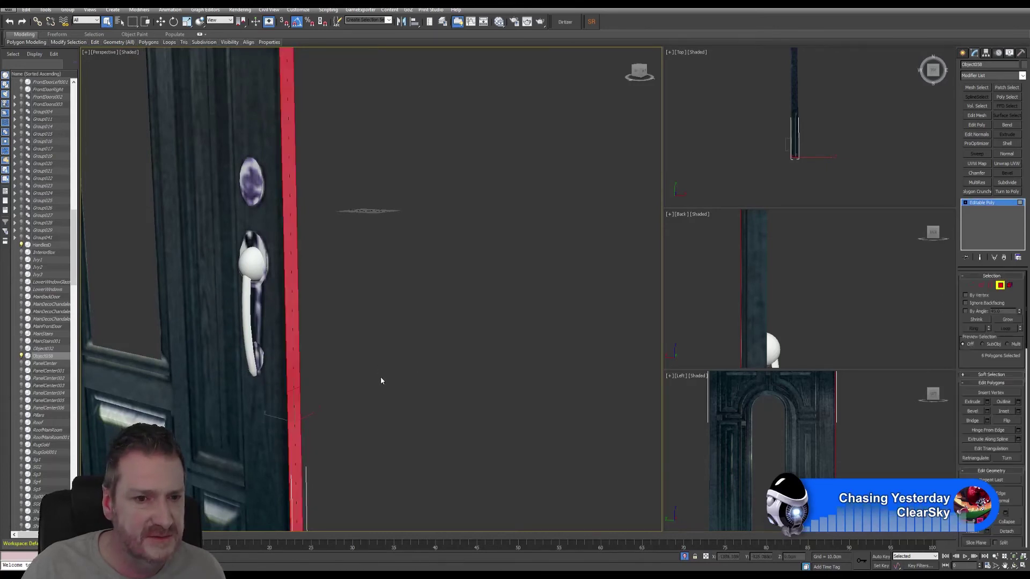
scroll(380, 377, down, 3)
alt+middle_drag(423, 279, 423, 343)
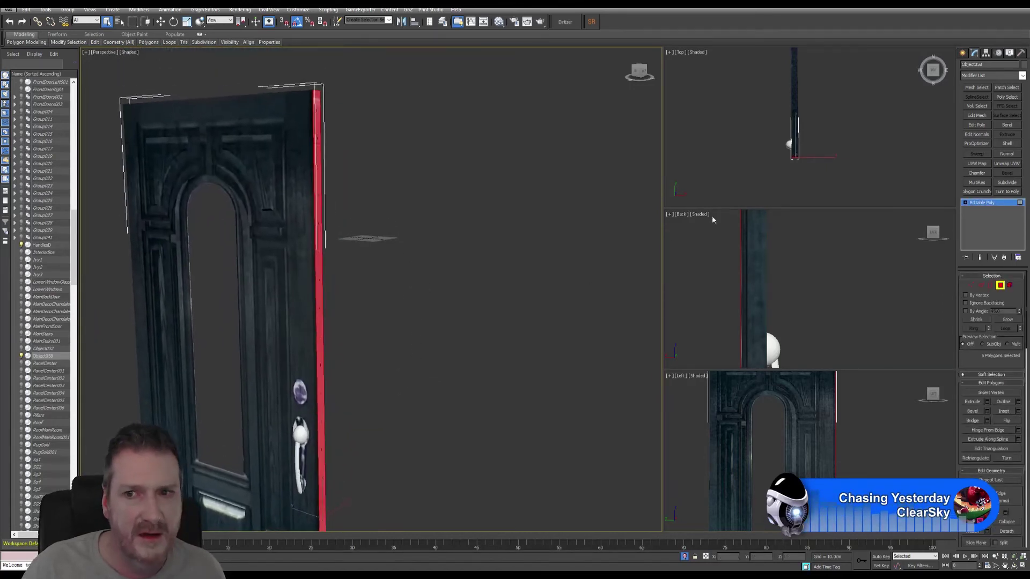
click(1006, 163)
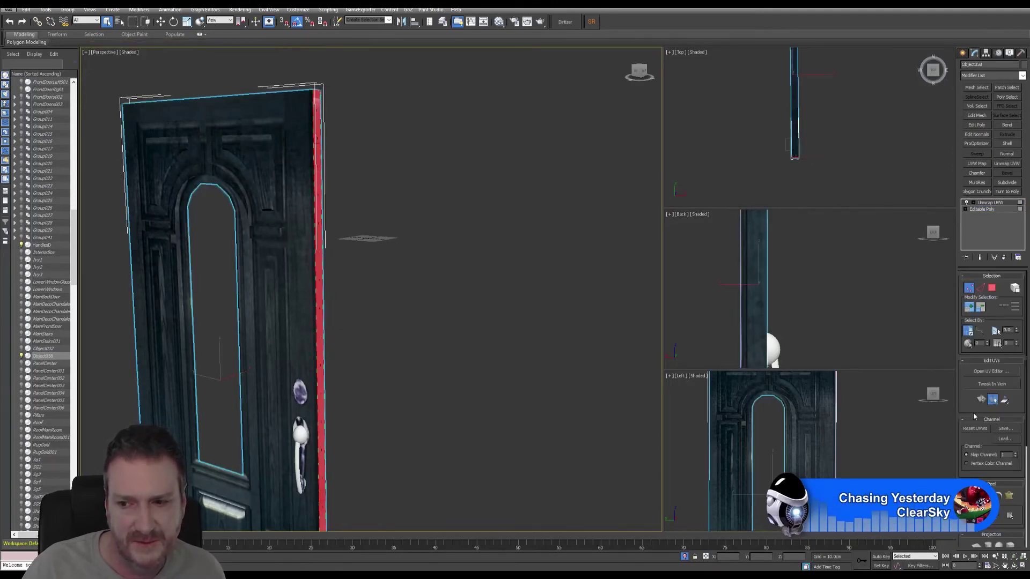
click(992, 372)
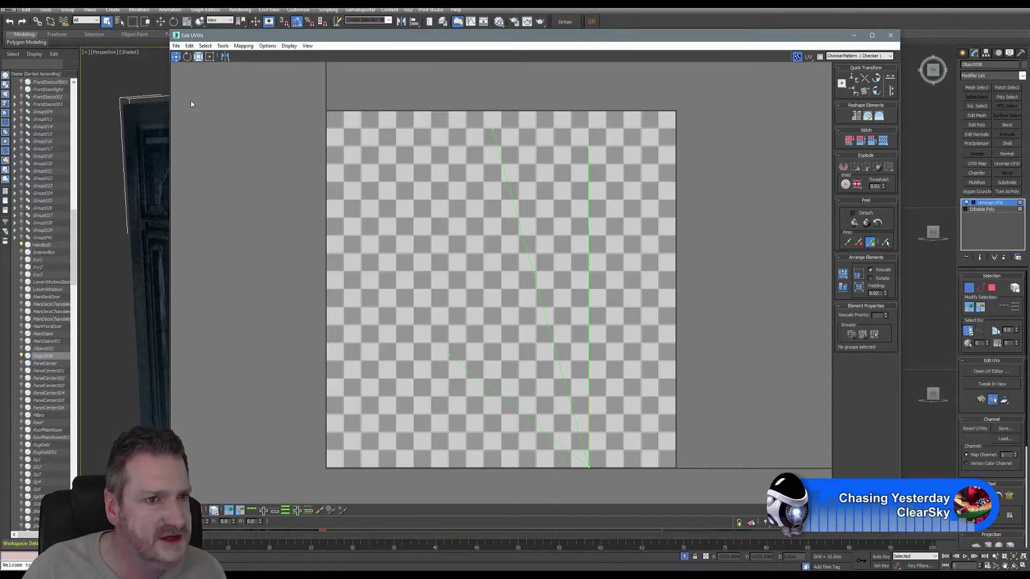
Show Door2.tga behind the UVs and flatten-map all the strip's UV faces
click(857, 57)
click(850, 68)
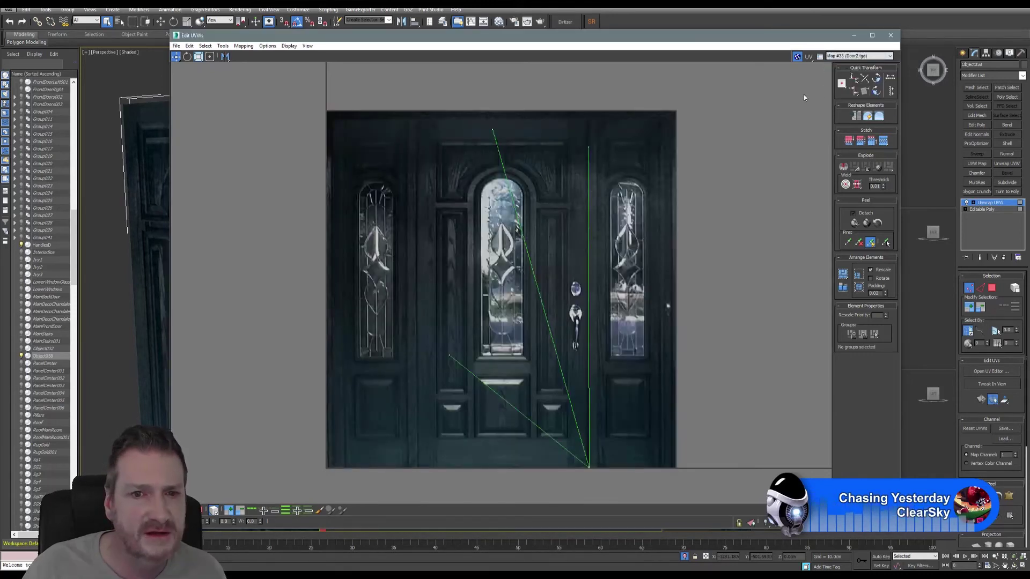
key(3)
key(ctrl+a)
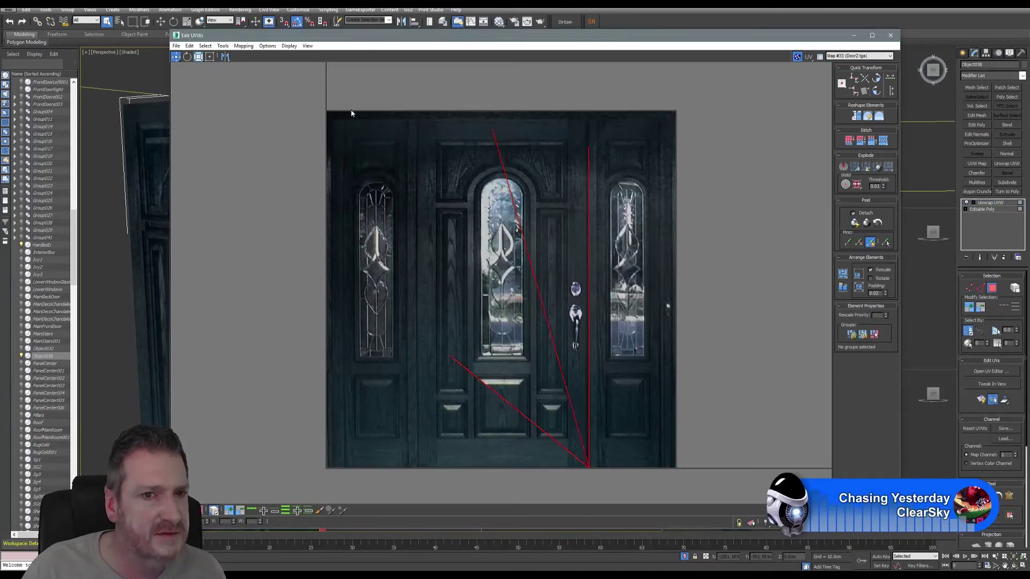
click(238, 46)
click(236, 56)
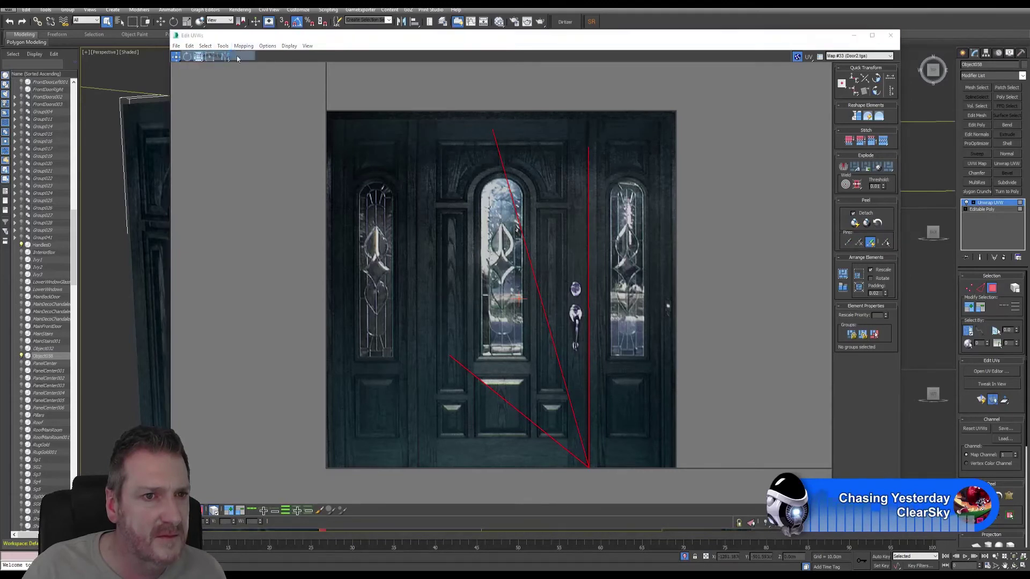
click(110, 52)
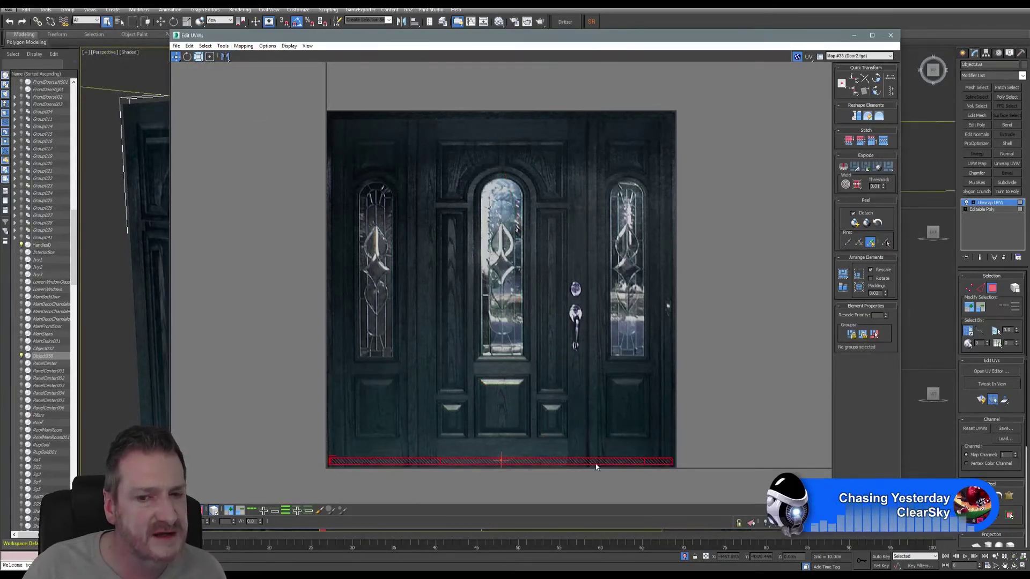
Rotate the strip about 95 degrees upright, scale it over the door stile, and close the editor
click(187, 57)
drag(410, 462, 501, 503)
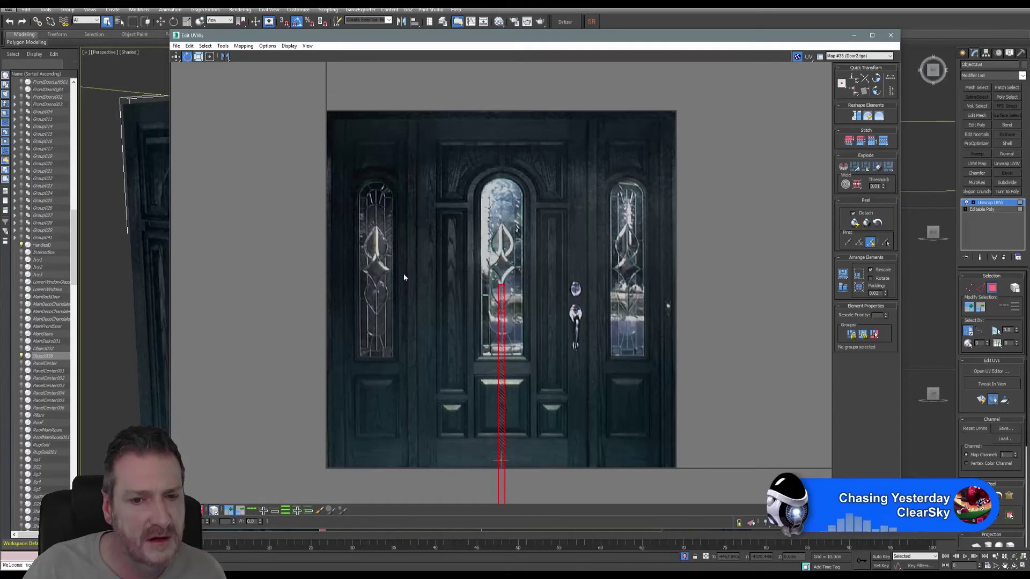
click(199, 58)
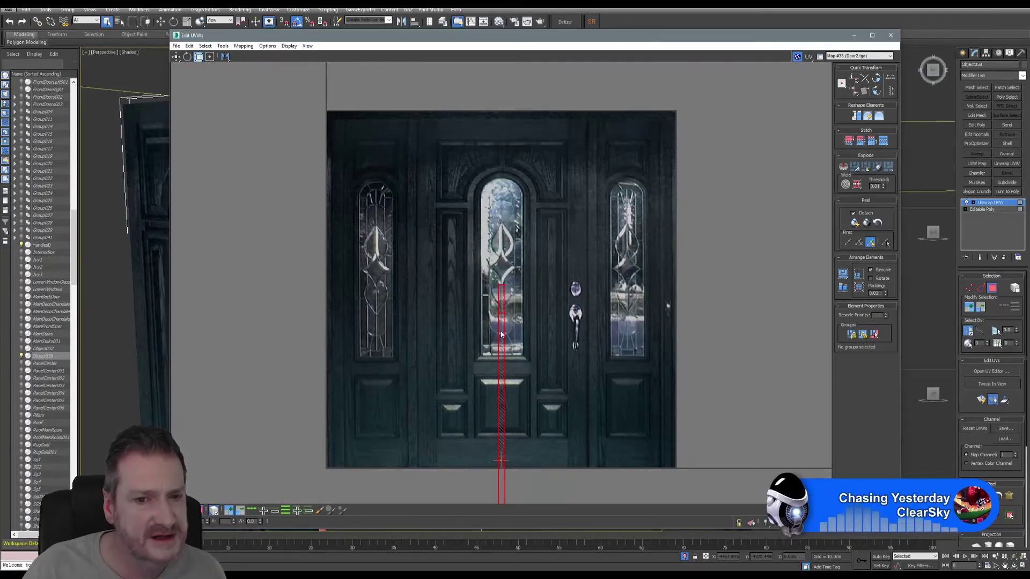
drag(499, 361, 413, 230)
click(176, 58)
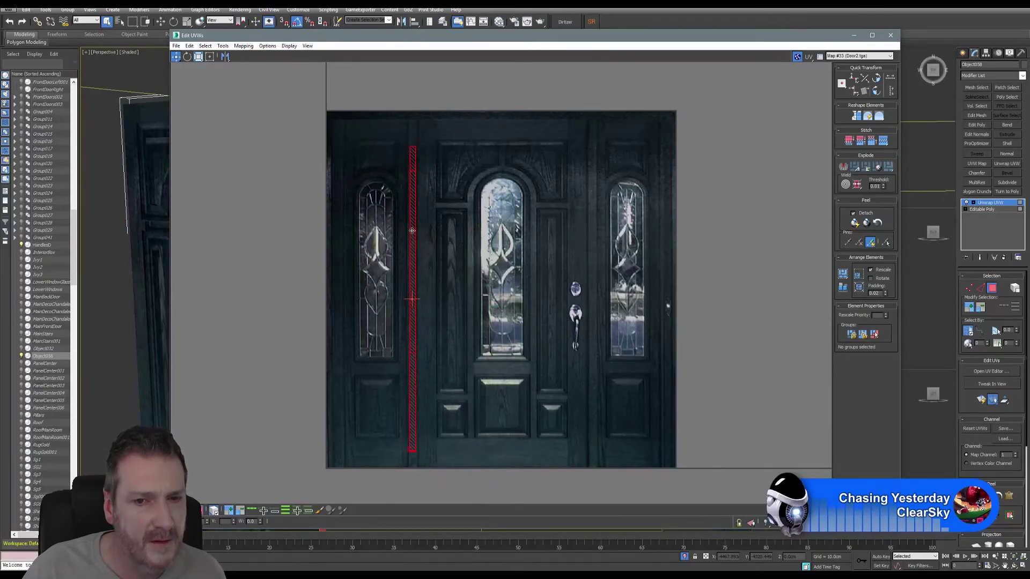
click(890, 35)
Collapse the whole modifier stack so the door becomes a plain Editable Poly
right_click(992, 206)
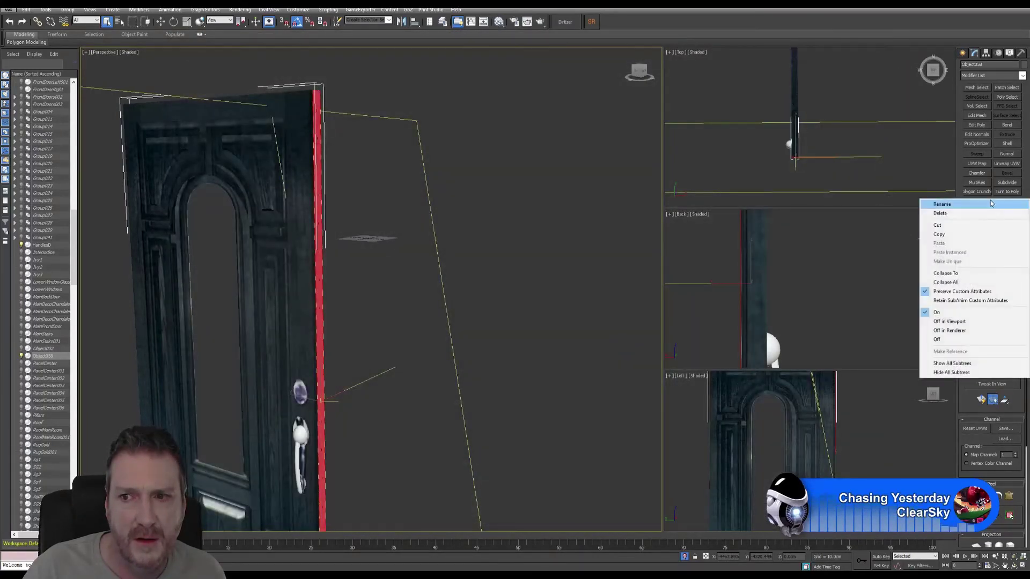
click(944, 279)
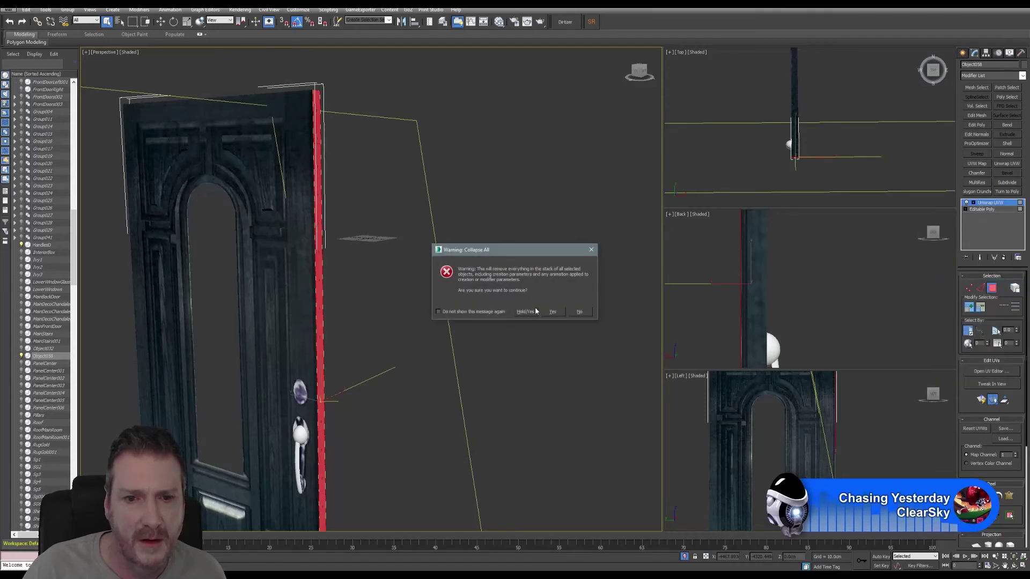
click(553, 311)
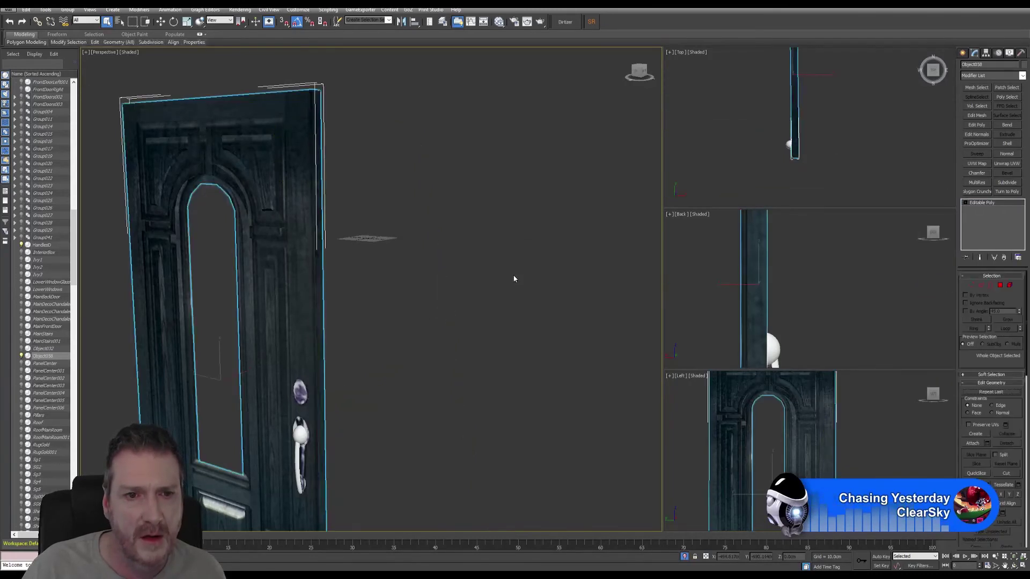
click(450, 294)
Turn the view under the door to show its bottom edge, then select the door
middle_drag(333, 279, 264, 154)
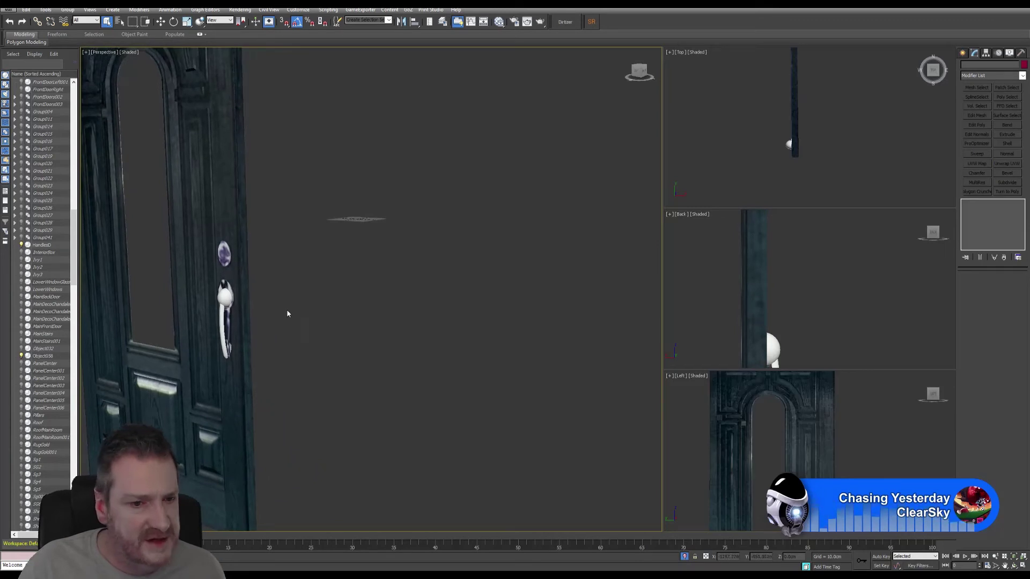
middle_drag(269, 349, 245, 467)
scroll(214, 284, up, 3)
middle_drag(229, 276, 304, 420)
scroll(320, 328, down, 2)
middle_drag(338, 349, 475, 247)
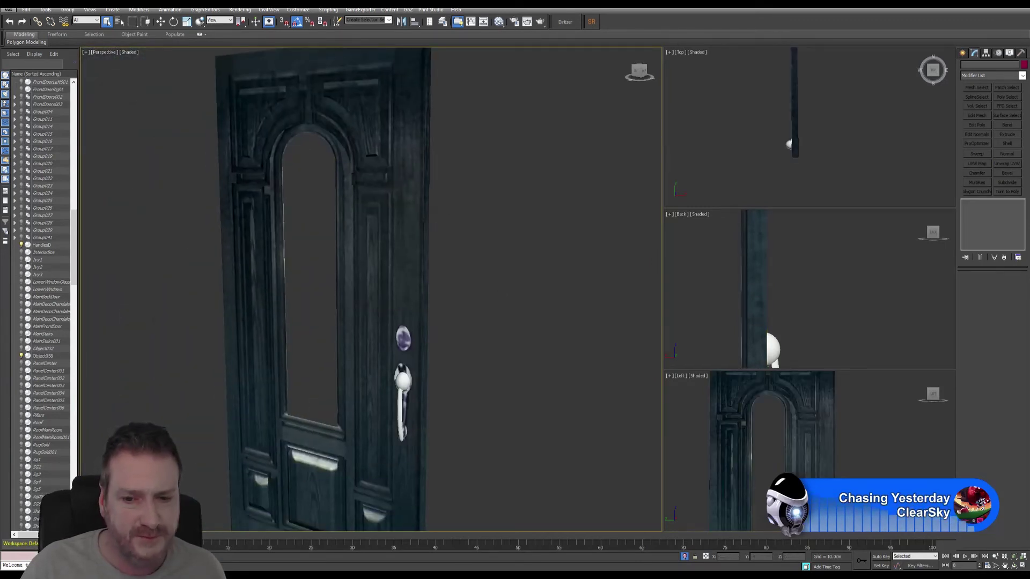
click(1013, 566)
drag(406, 289, 438, 283)
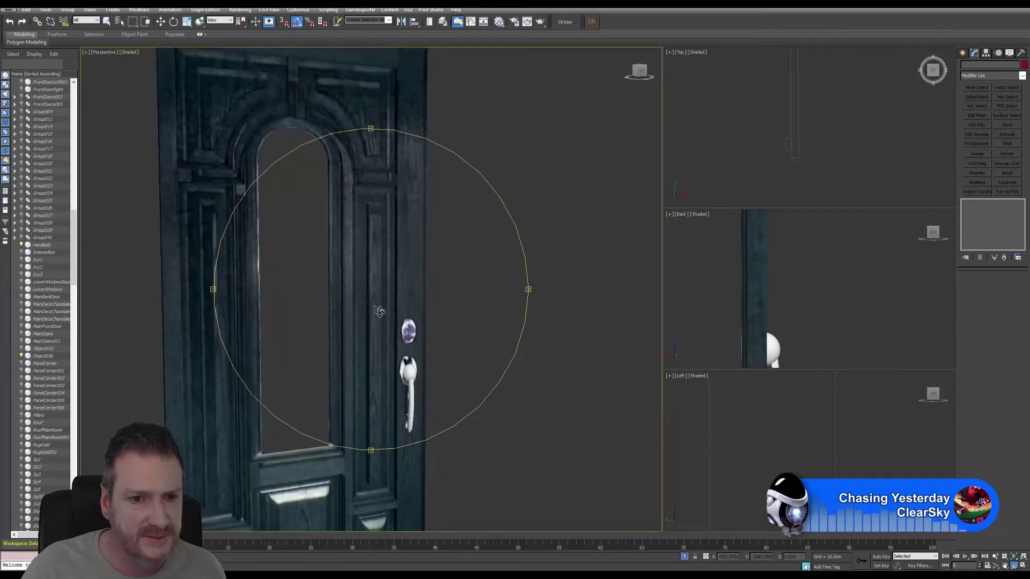
alt+middle_drag(380, 312, 373, 282)
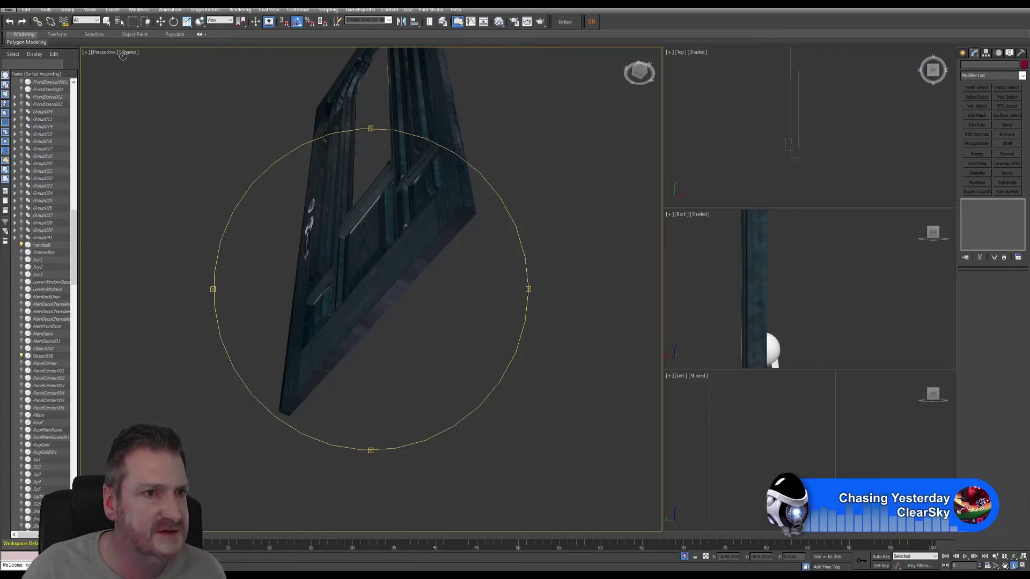
click(107, 21)
click(443, 243)
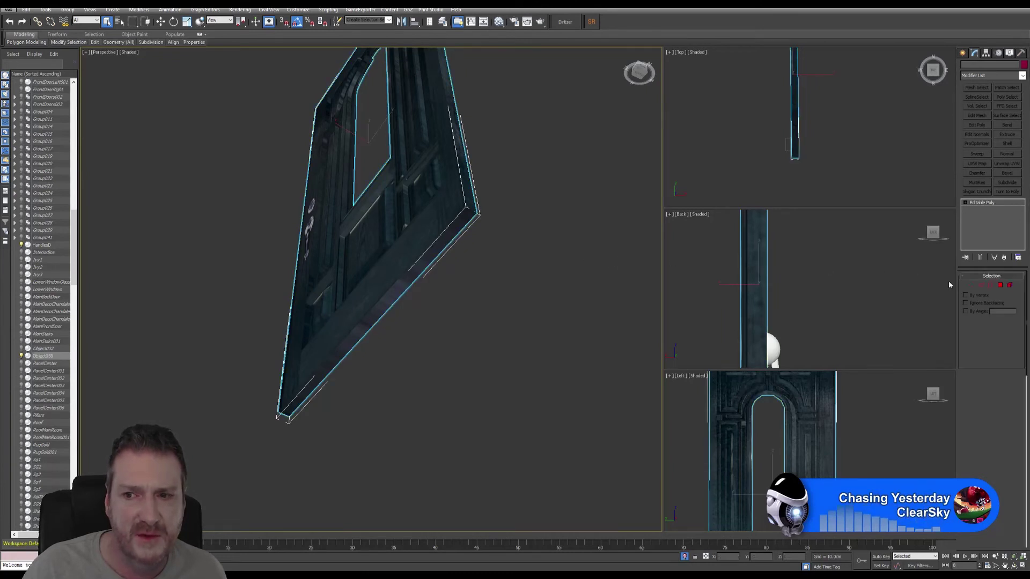
Select the four polygons along the door's bottom edge
click(302, 397)
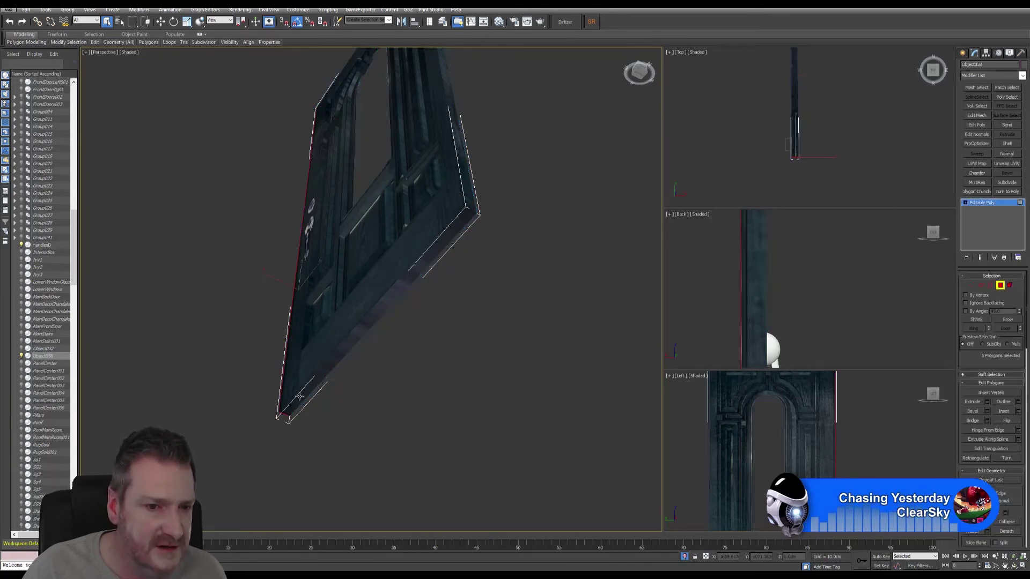
ctrl+click(323, 372)
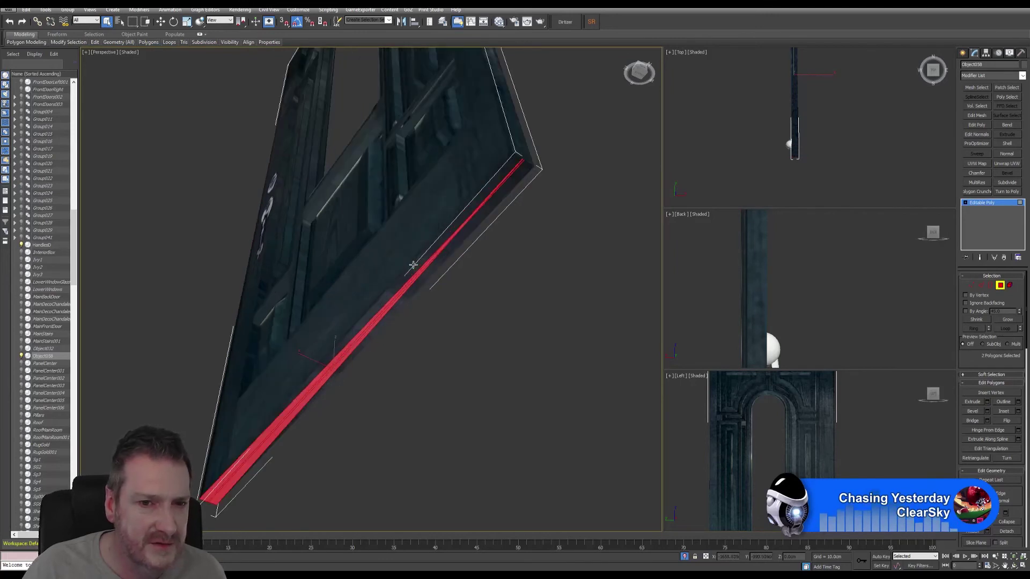
scroll(413, 268, up, 5)
ctrl+click(412, 286)
ctrl+click(382, 276)
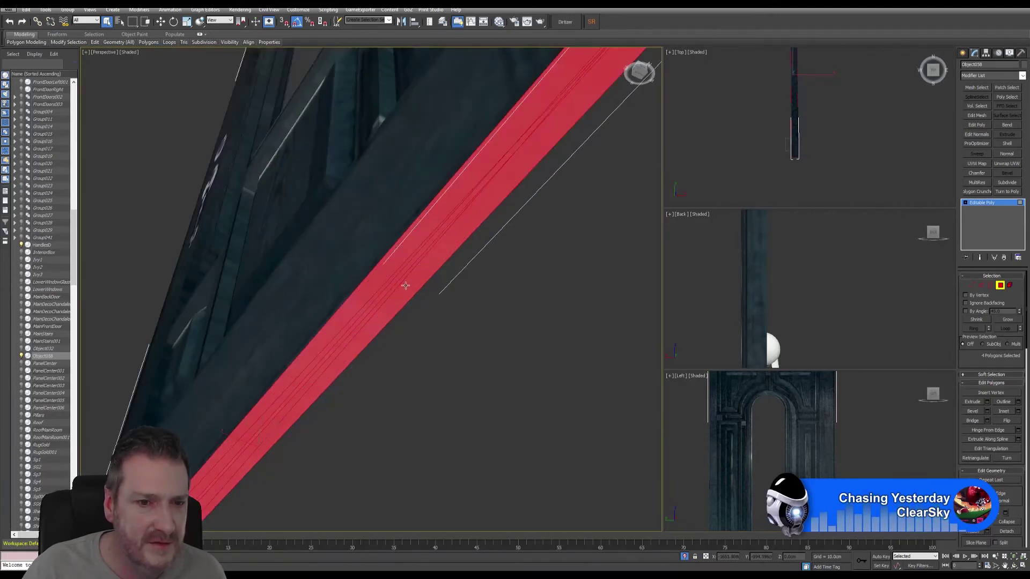
scroll(543, 206, down, 5)
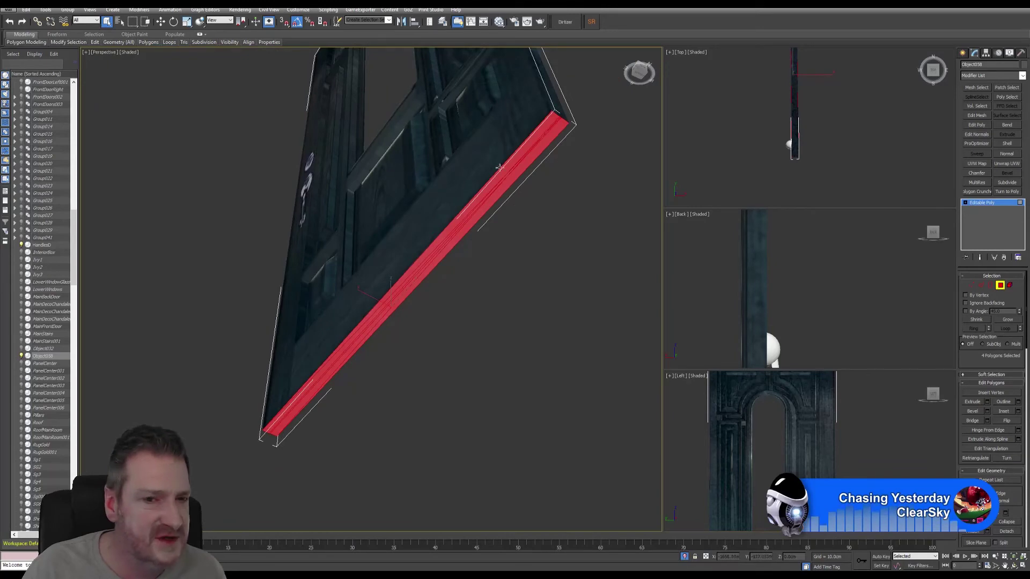
Add an Unwrap UVW modifier to the bottom strip and open the UV Editor
click(1013, 565)
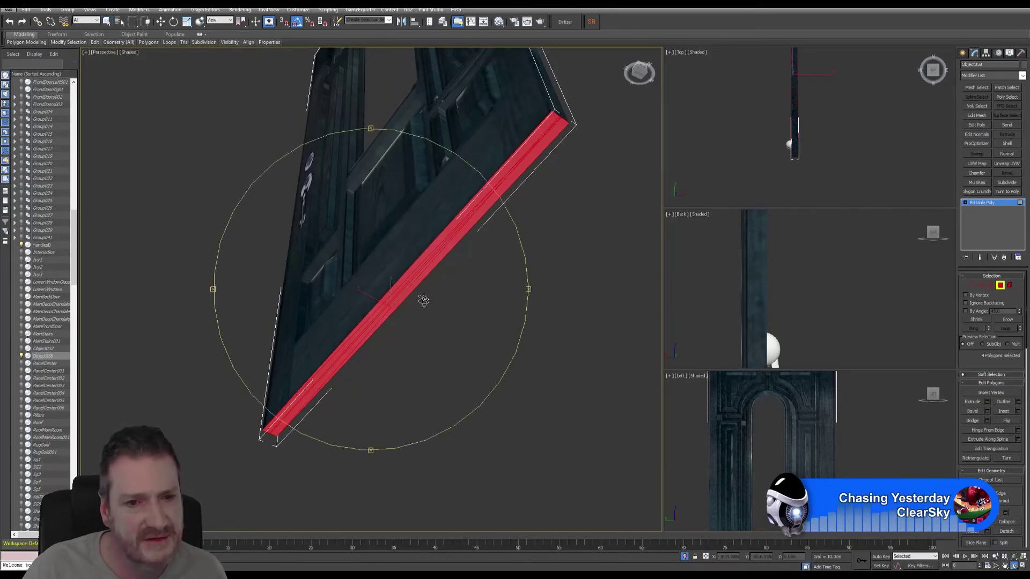
drag(420, 297, 503, 232)
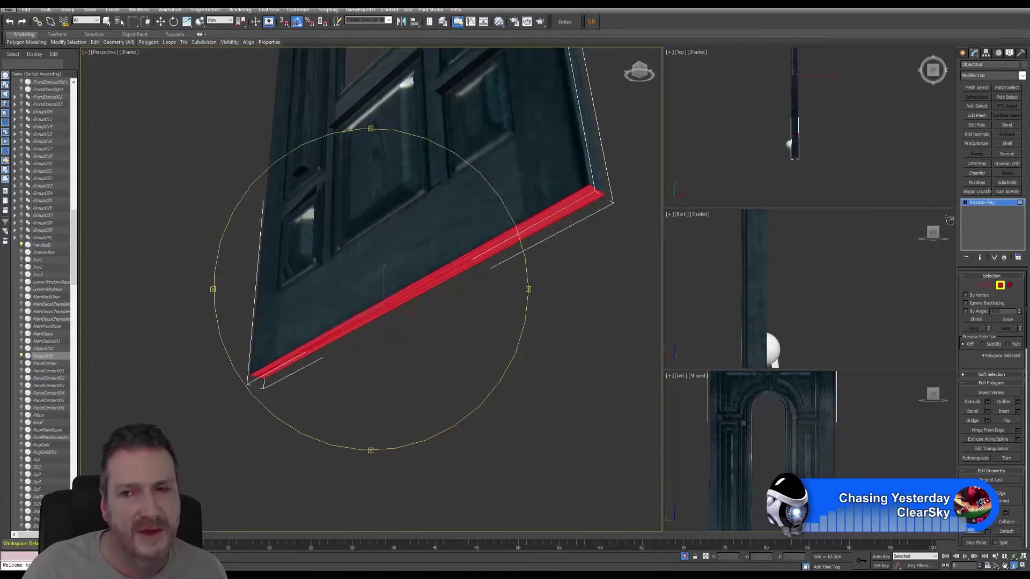
click(1007, 164)
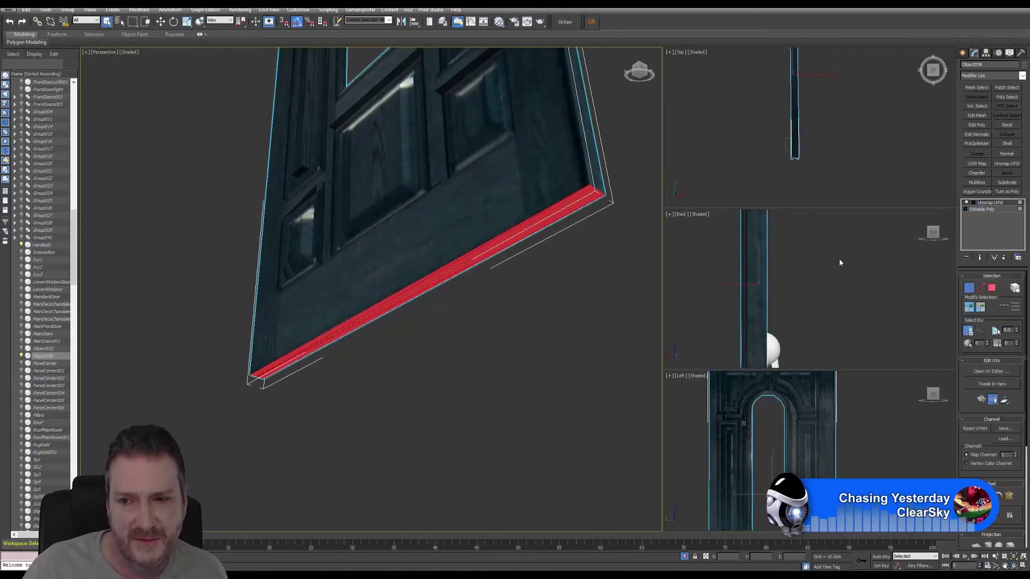
click(992, 371)
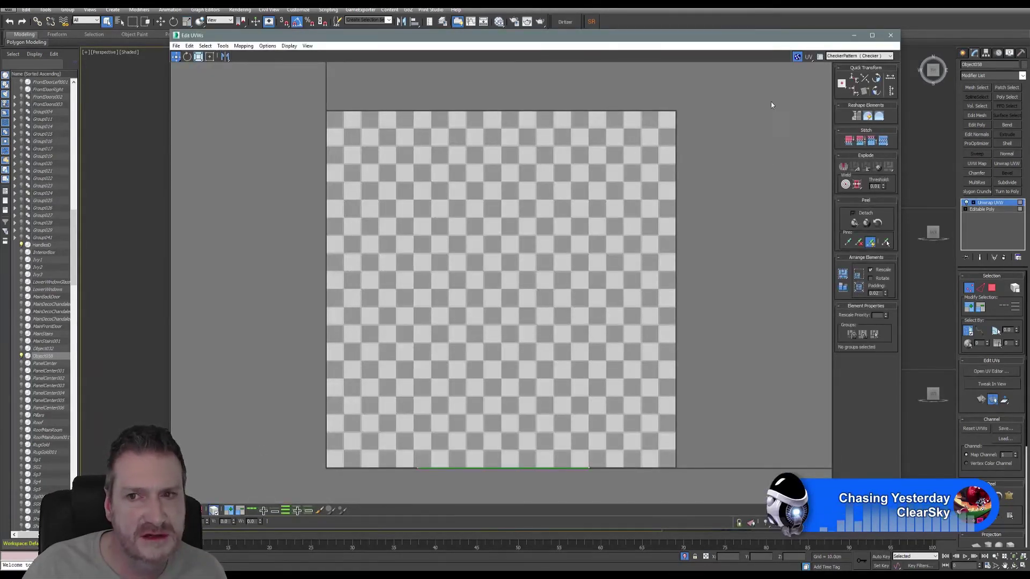
Display Map #33 (Door2.tga), flatten the bottom strip's UVs, and shrink them onto the bottom rail
click(857, 55)
click(853, 70)
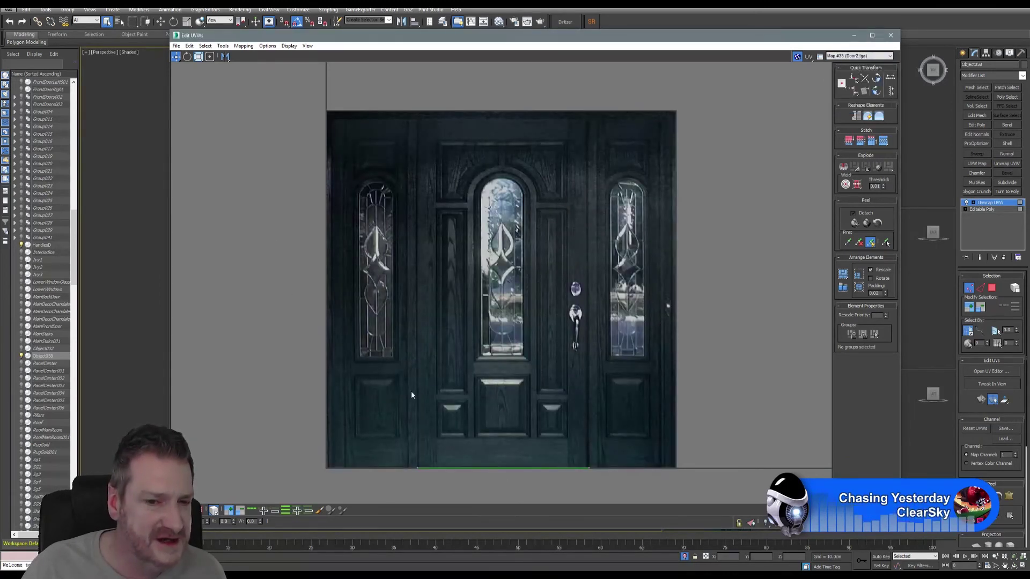
click(243, 45)
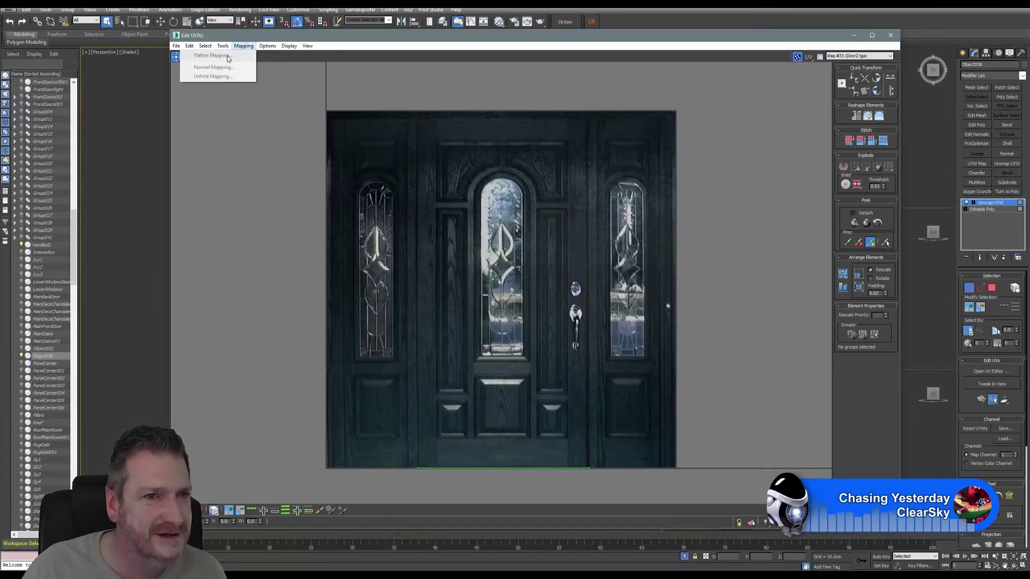
click(199, 510)
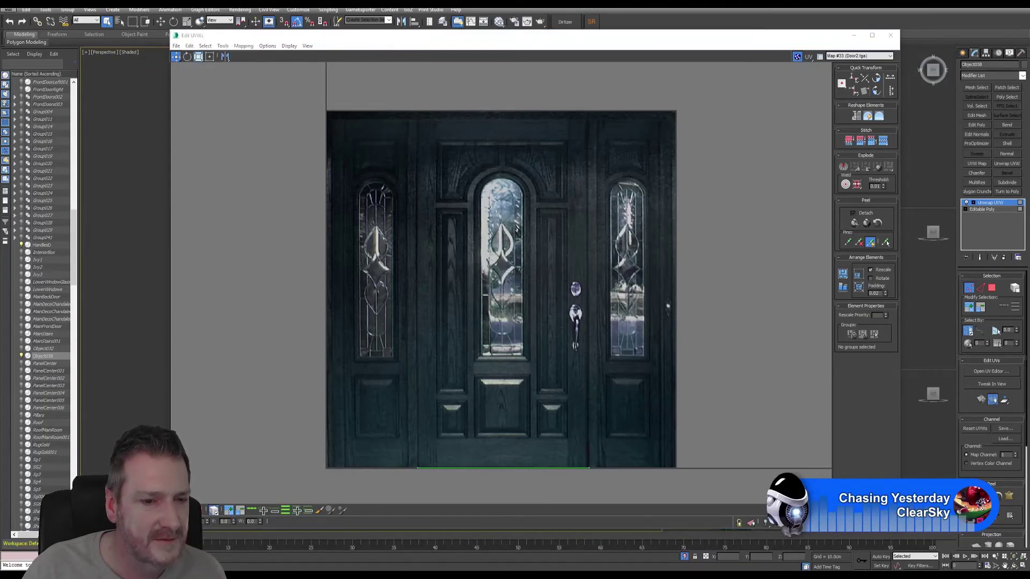
click(244, 46)
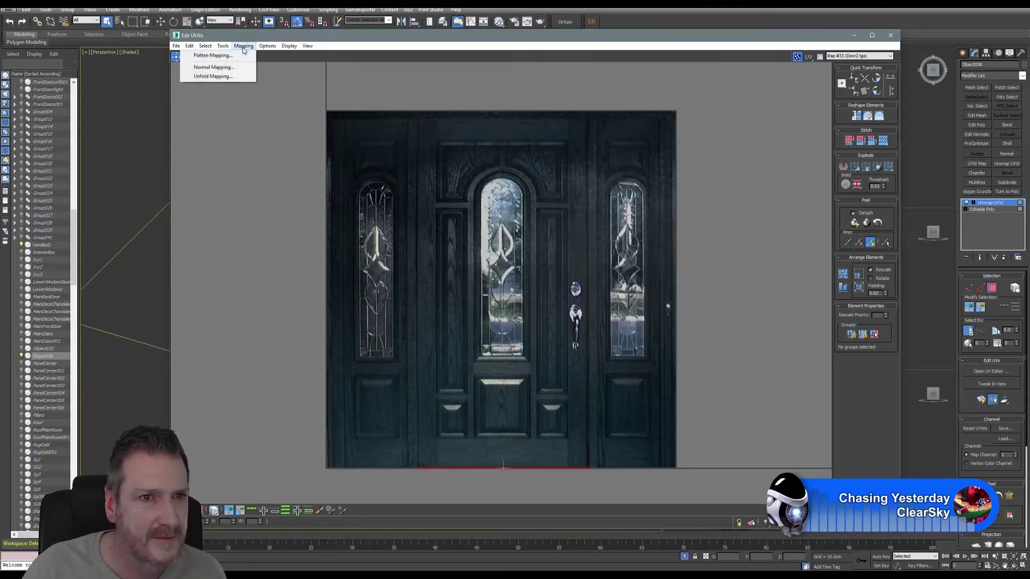
click(212, 55)
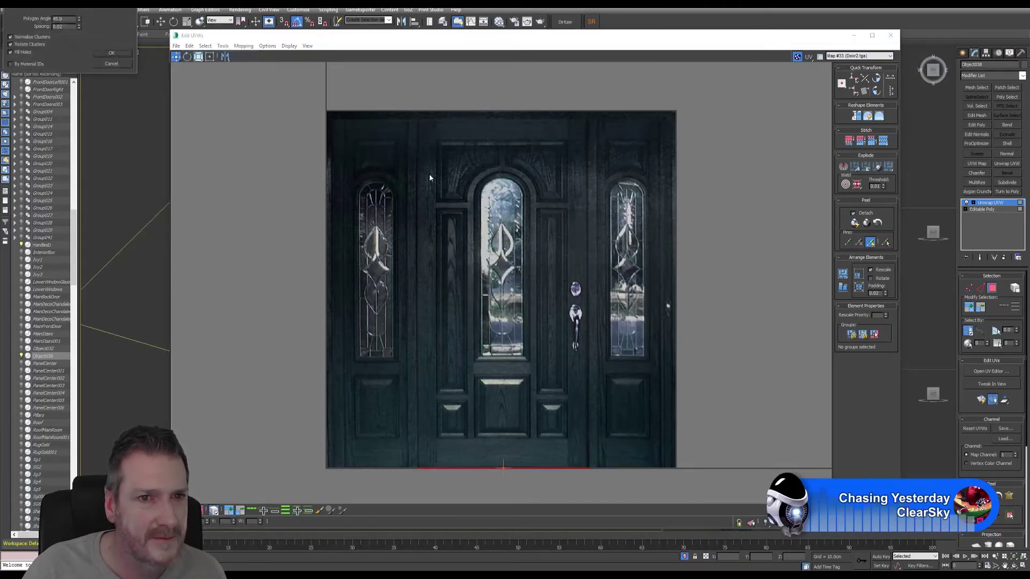
click(118, 53)
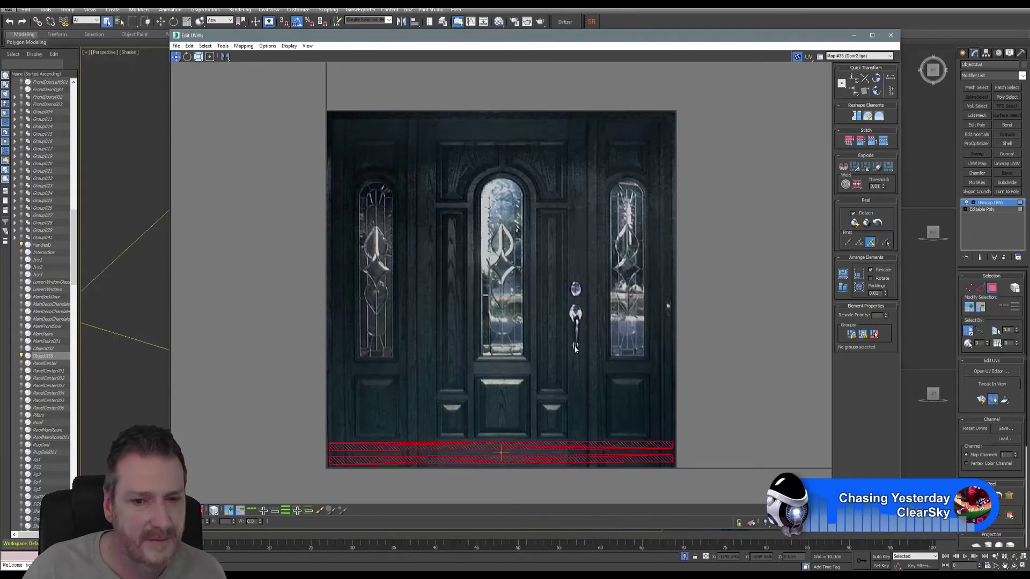
click(199, 56)
drag(508, 446, 501, 492)
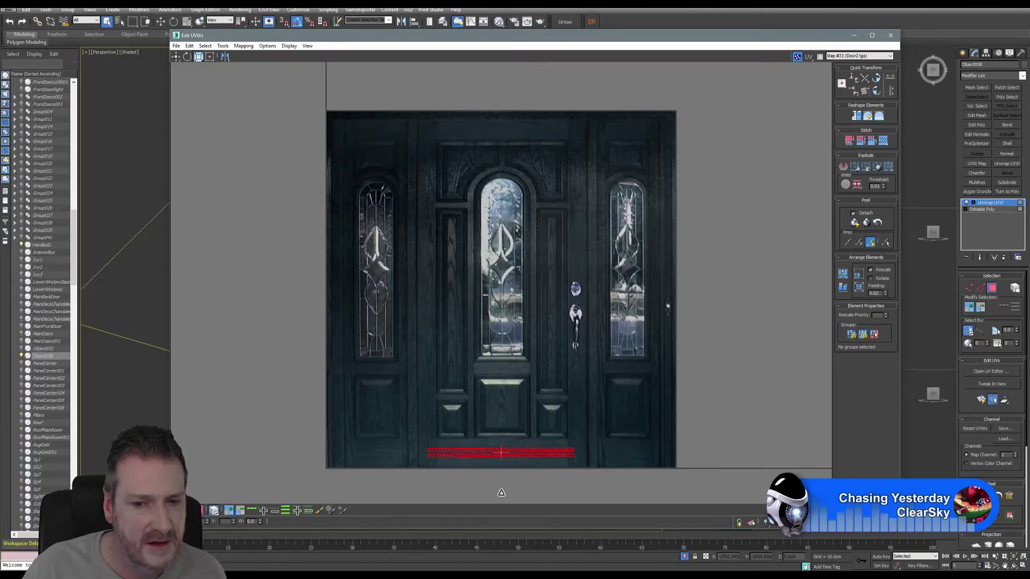
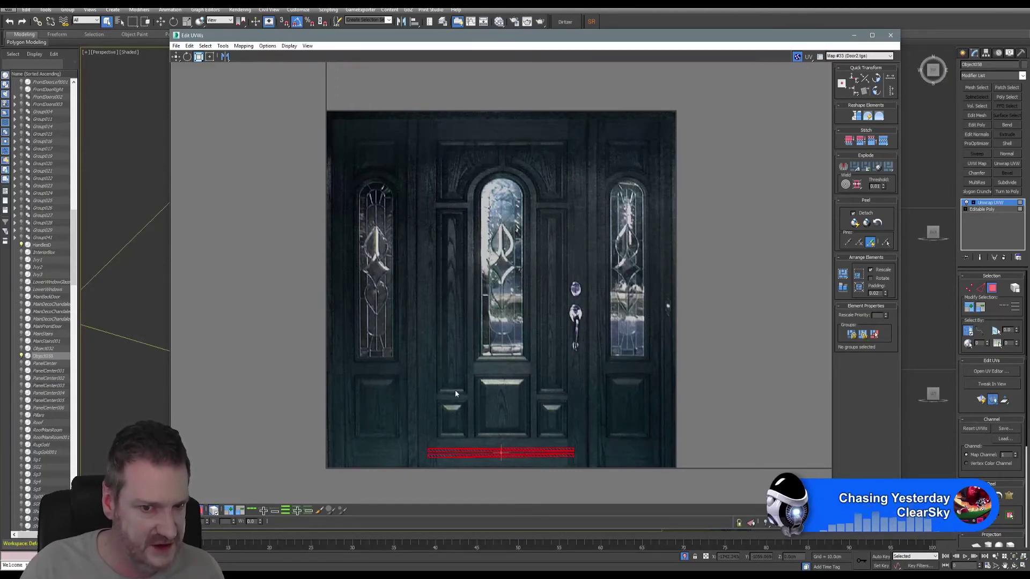
Zoom into the red bottom-strip UVs and scale them horizontally over the dark wood of the door texture
middle_drag(503, 338, 542, 208)
scroll(535, 294, up, 2)
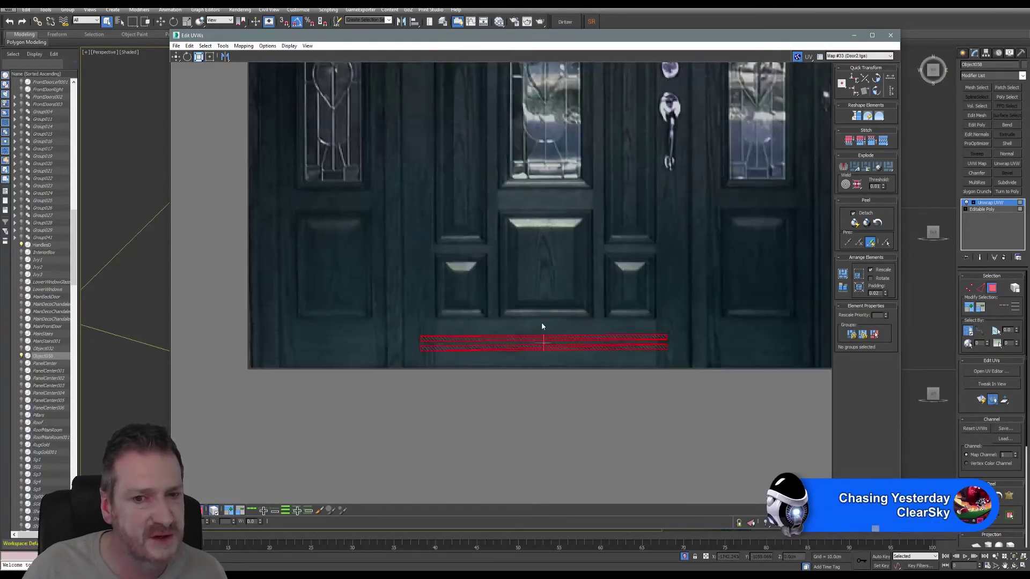
scroll(540, 330, up, 1)
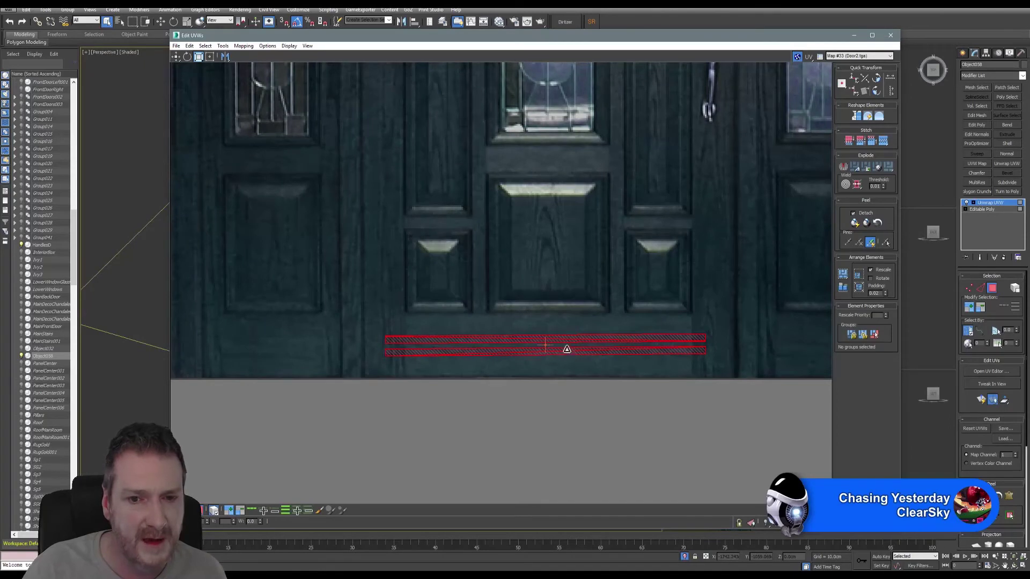
drag(556, 345, 572, 312)
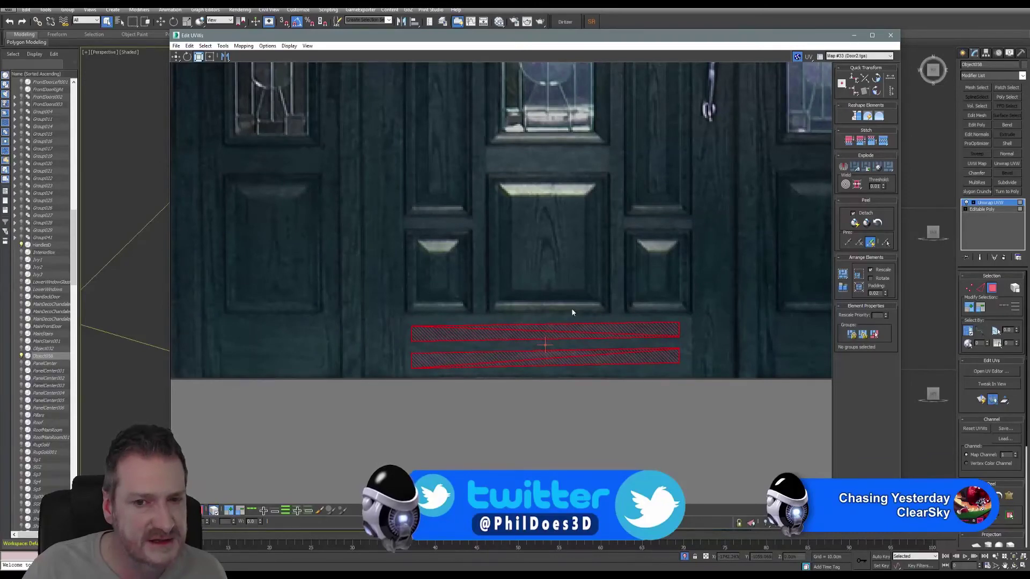
Close the UV editor, exit Polygon mode and collapse the door's whole modifier stack
click(889, 36)
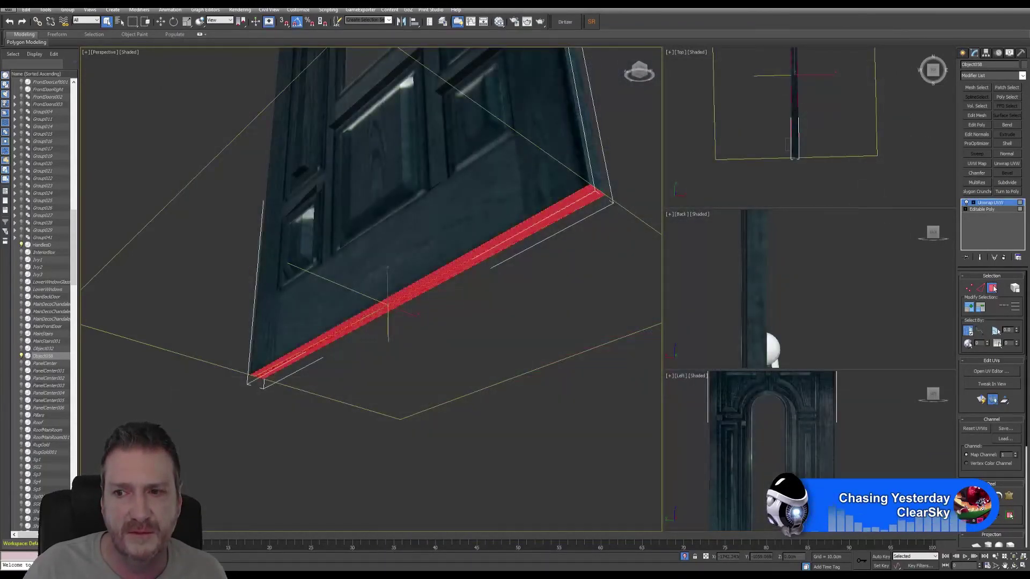
click(992, 288)
right_click(982, 209)
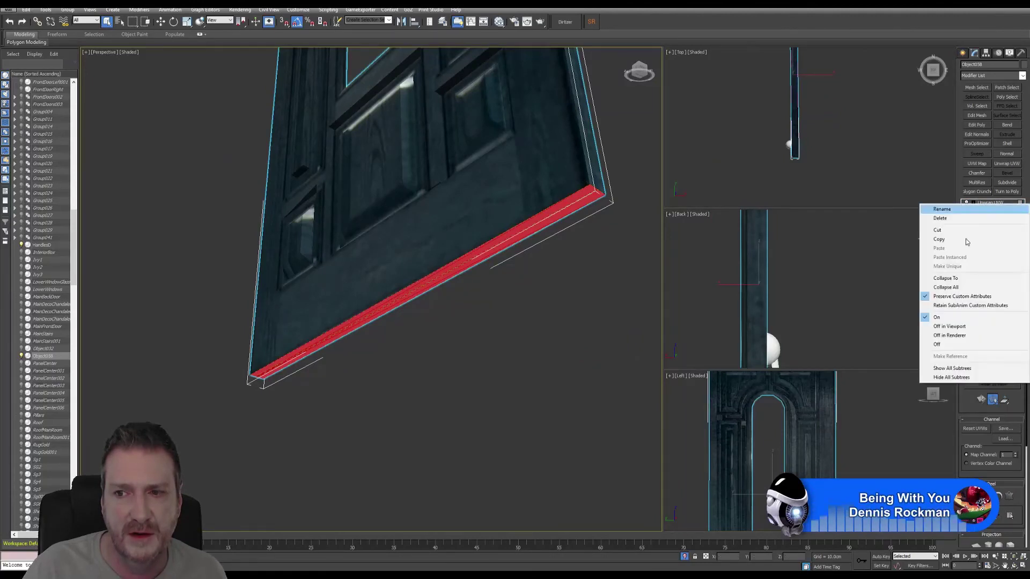
click(937, 276)
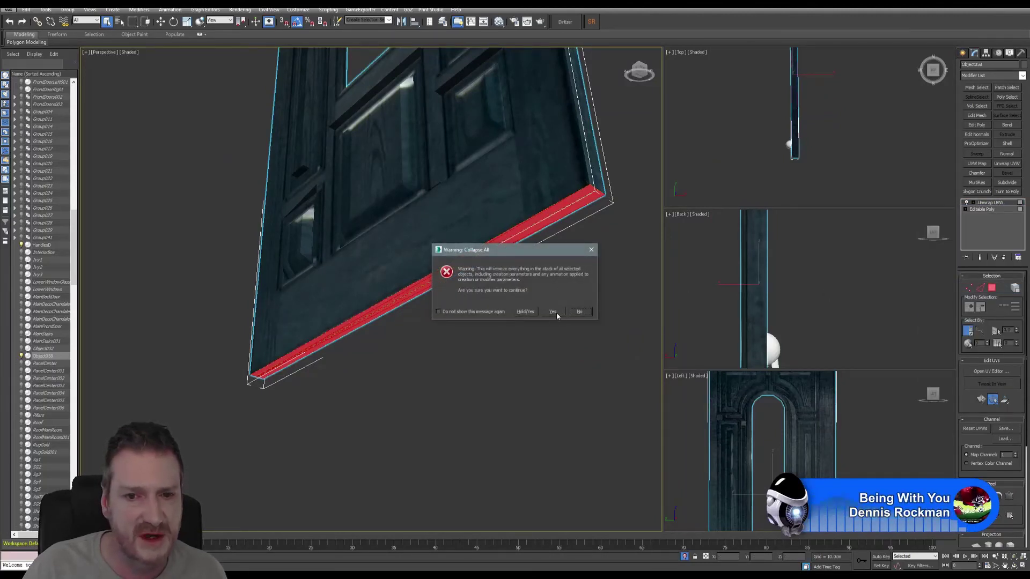
click(553, 311)
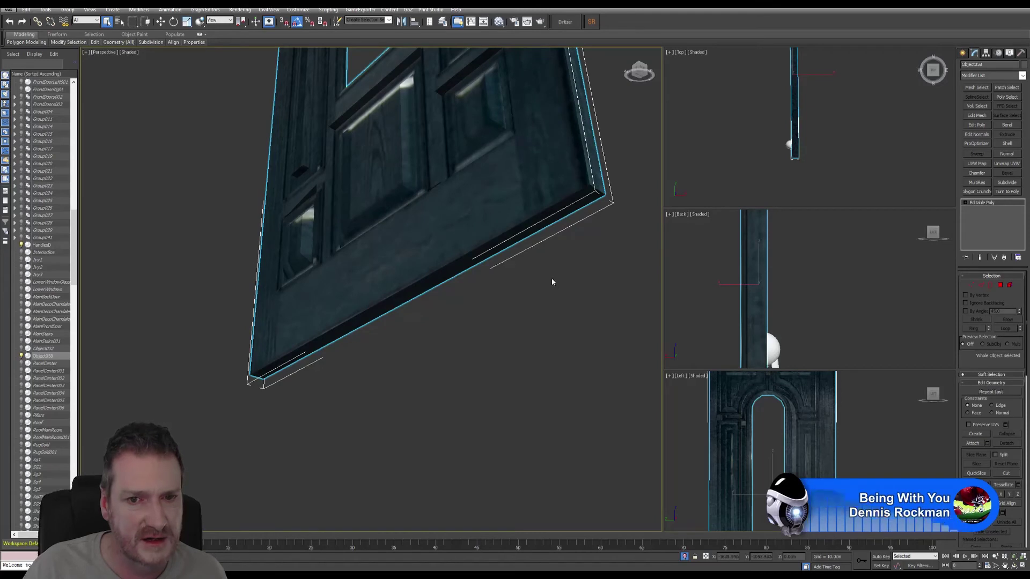
Orbit around the textured door to inspect its panels, arched window and handle
middle_drag(552, 279, 518, 249)
drag(461, 268, 428, 237)
drag(359, 262, 435, 304)
scroll(352, 188, up, 5)
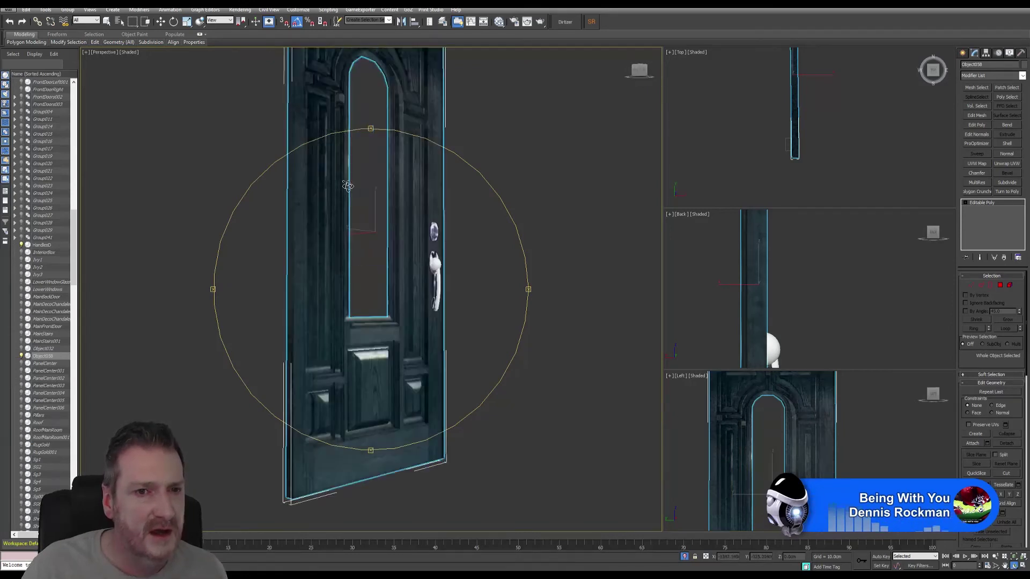
drag(394, 206, 392, 238)
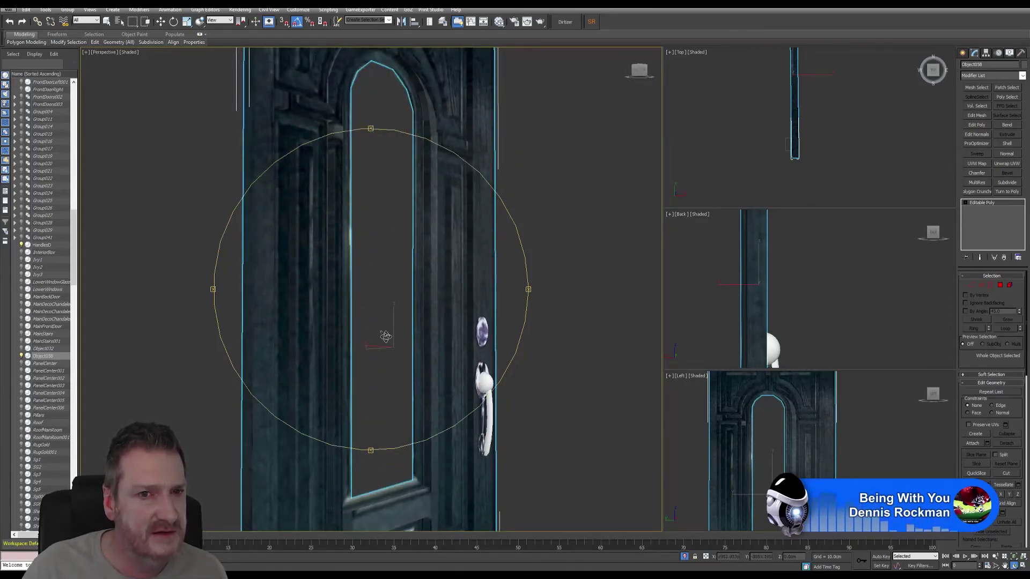
drag(385, 336, 329, 232)
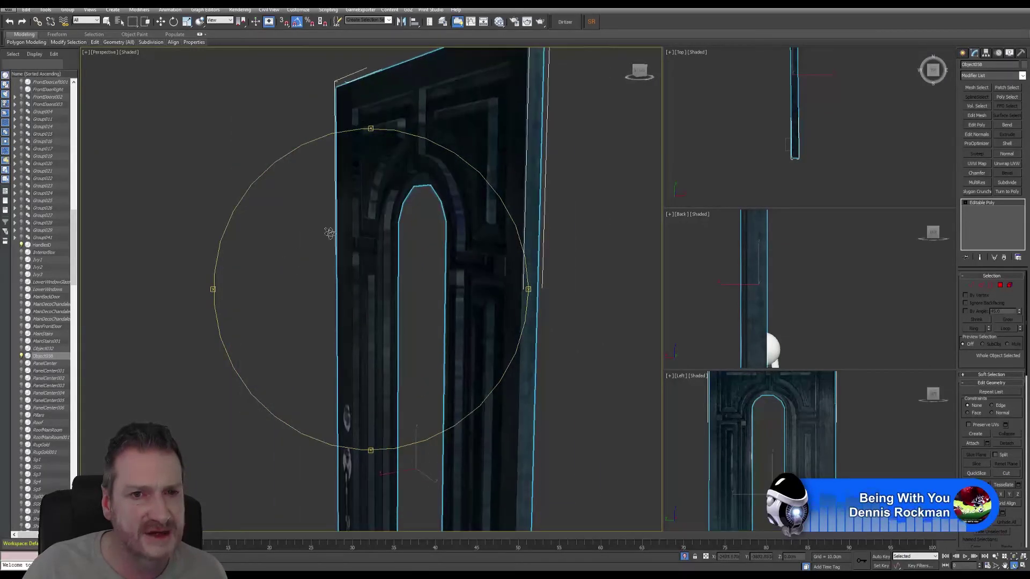
drag(397, 217, 355, 216)
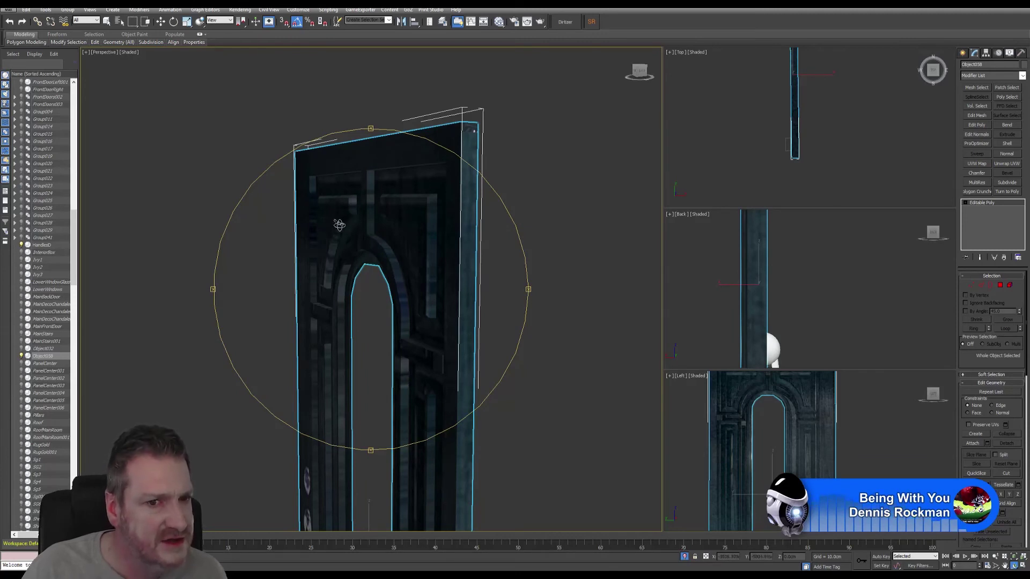
drag(360, 346, 355, 309)
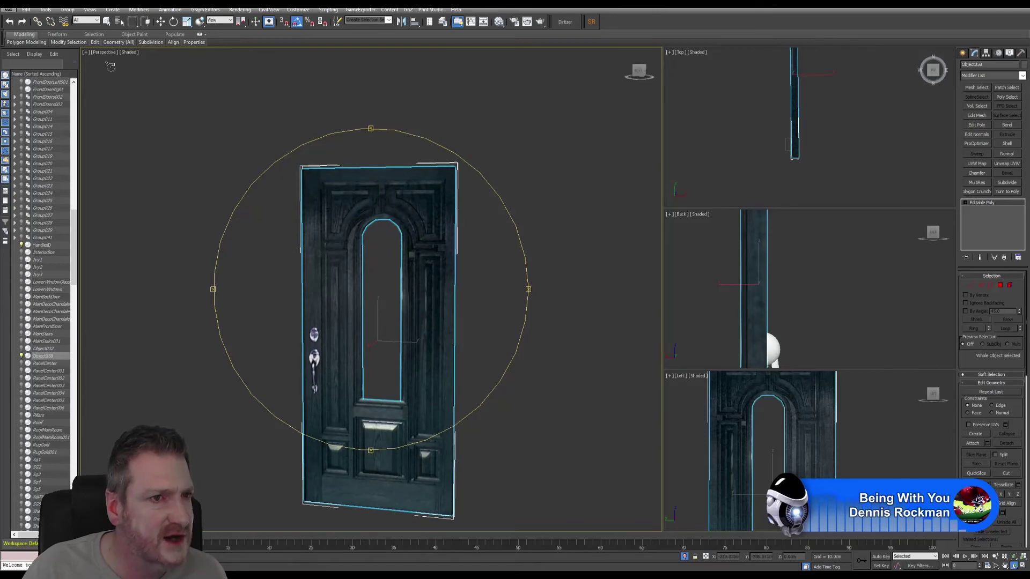
End isolation so the whole building scene is visible again
click(45, 9)
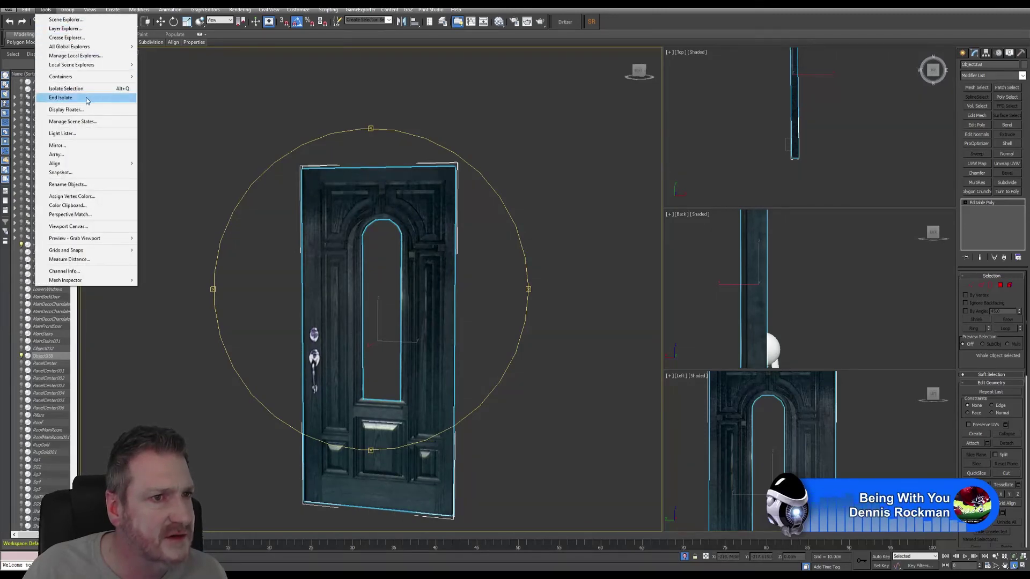
click(53, 96)
drag(376, 359, 382, 335)
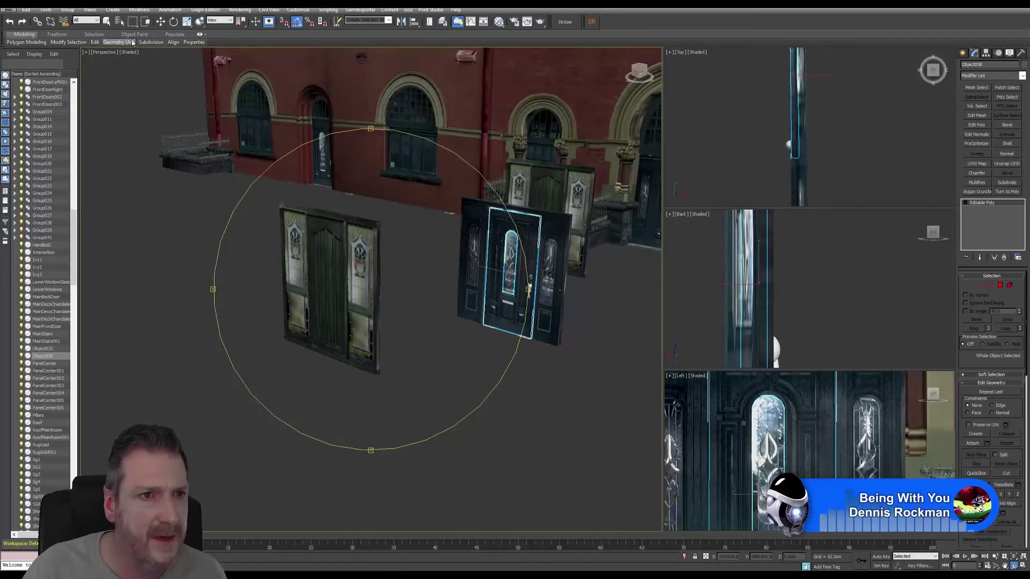
Isolate the new door with the stained-glass door frame, then select the stained-glass door set
click(106, 22)
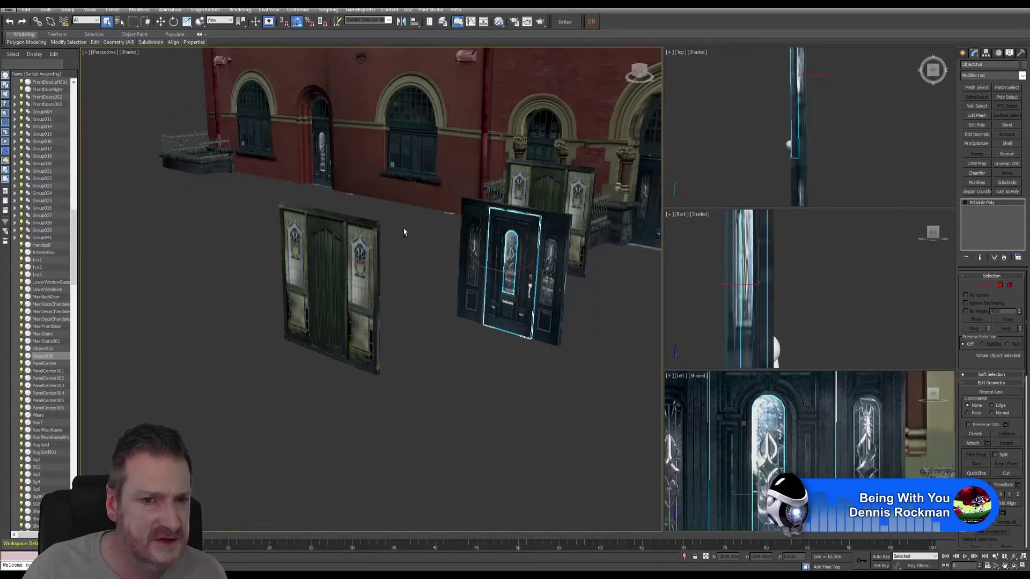
ctrl+drag(290, 313, 289, 309)
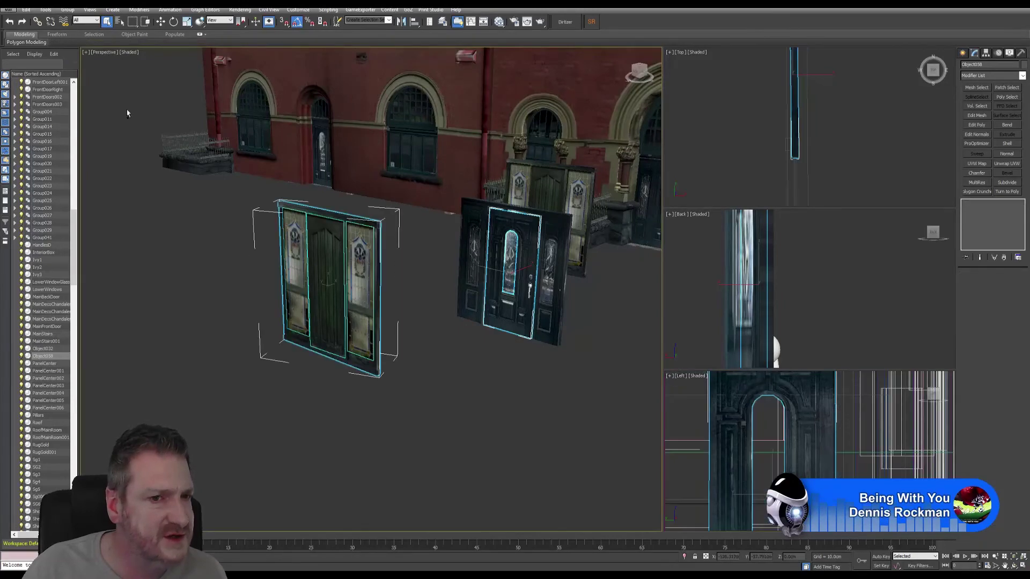
click(46, 10)
click(66, 88)
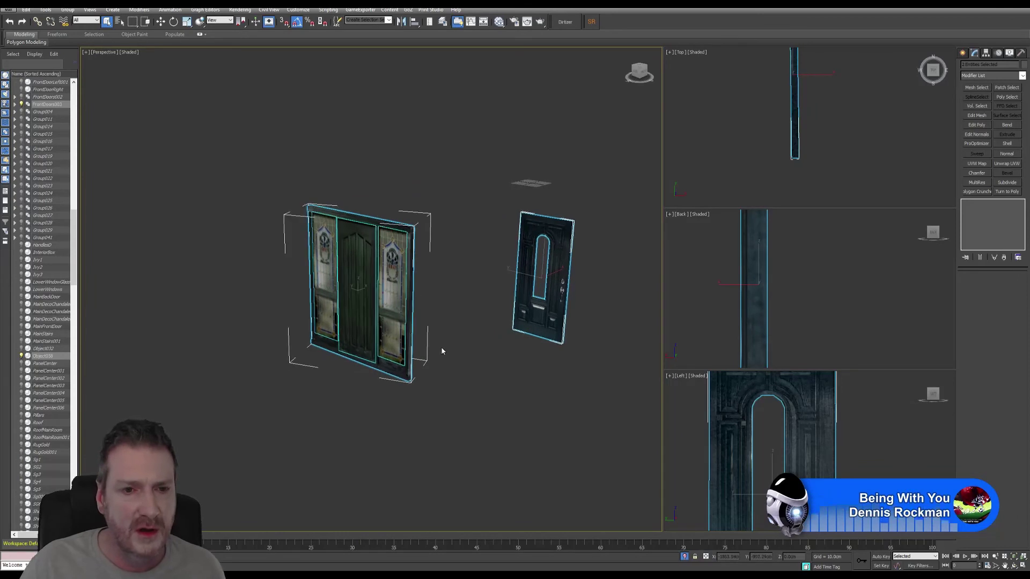
click(441, 348)
click(358, 247)
scroll(346, 252, up, 3)
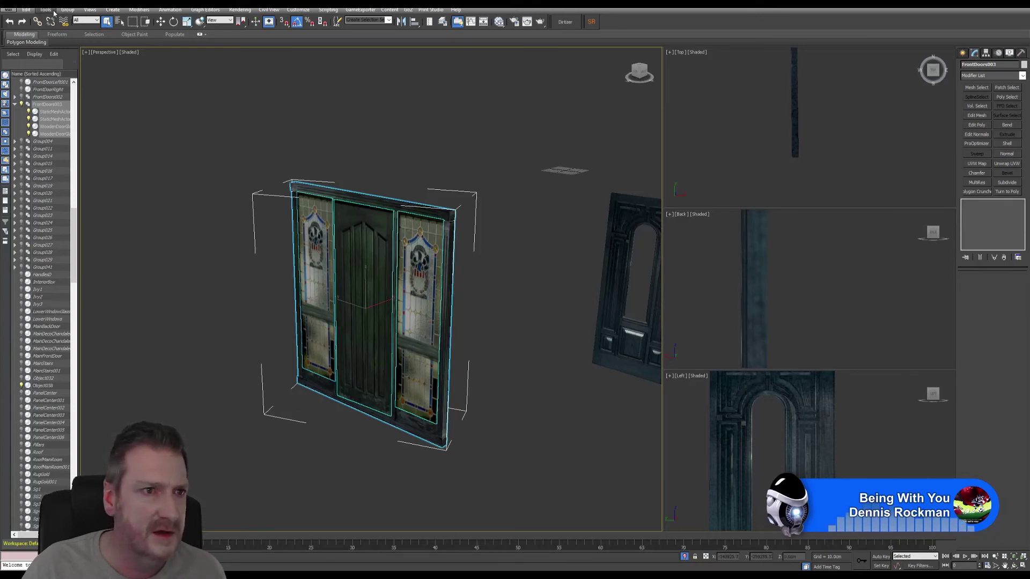
Ungroup the stained-glass door set and select its green centre door panel
click(71, 11)
click(80, 30)
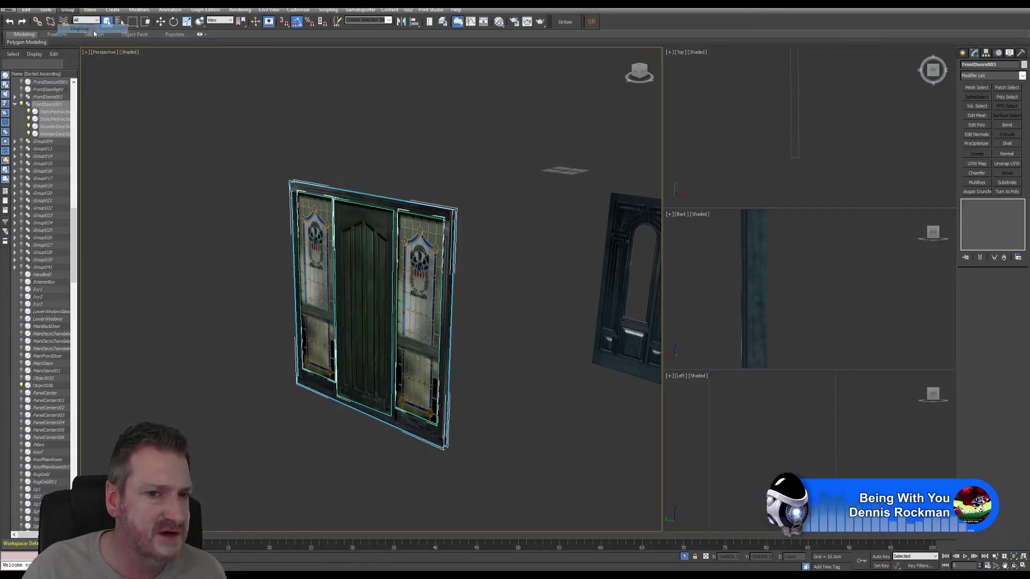
click(438, 141)
click(369, 230)
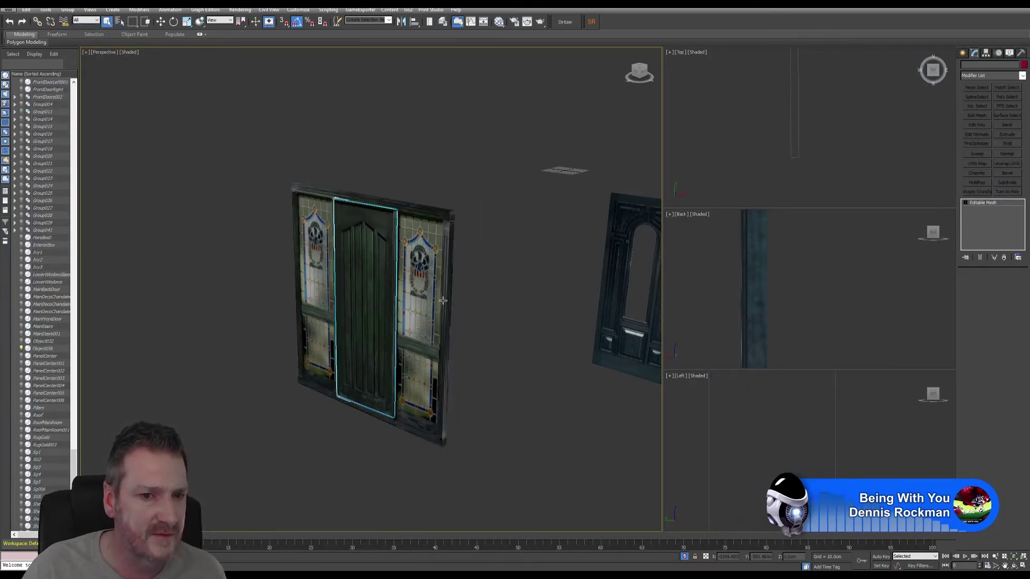
Centre the green panel's pivot on the object and move the panel left out of the frame
middle_drag(503, 326, 491, 321)
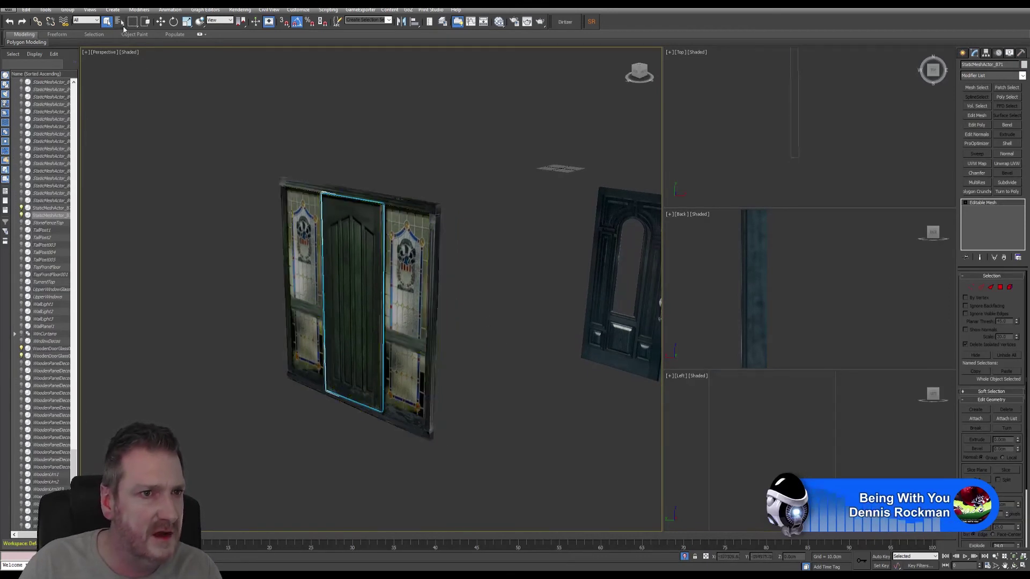
click(161, 22)
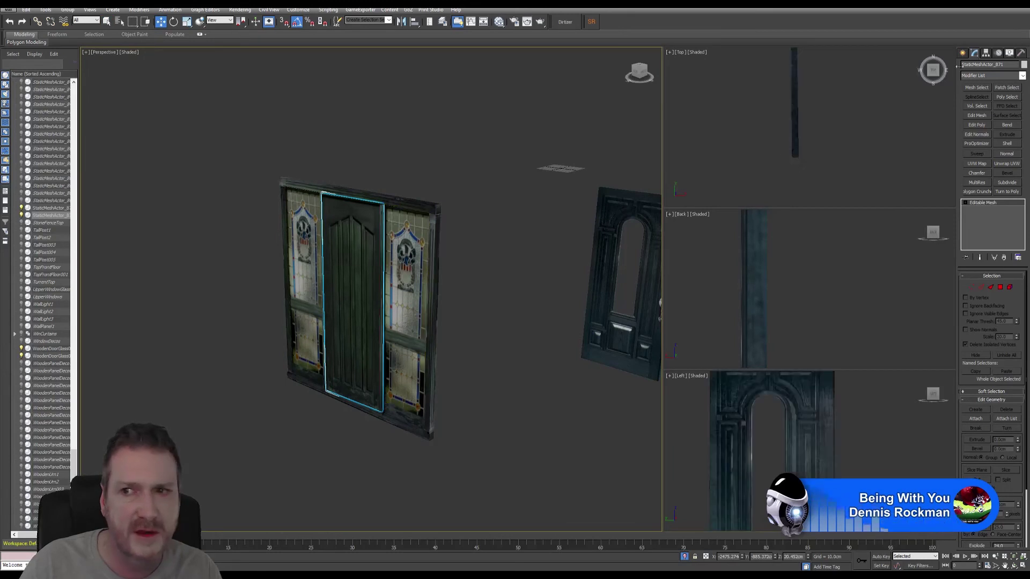
click(986, 54)
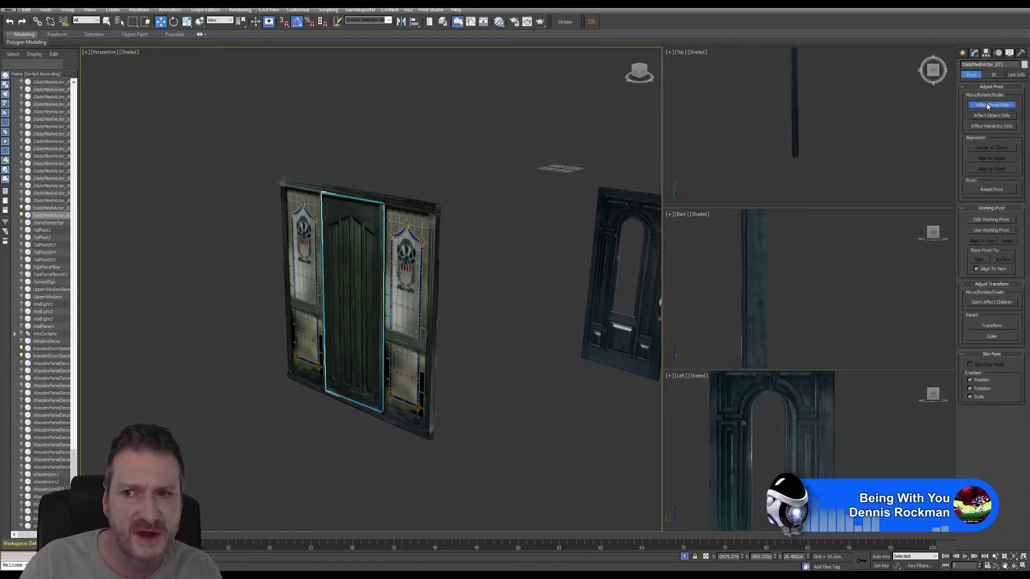
click(992, 106)
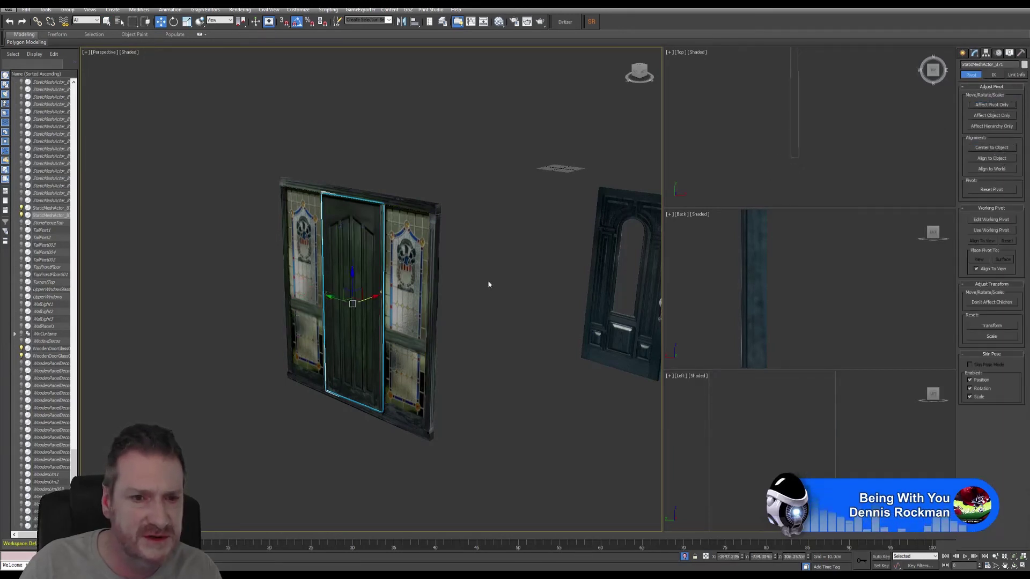
drag(371, 298, 86, 413)
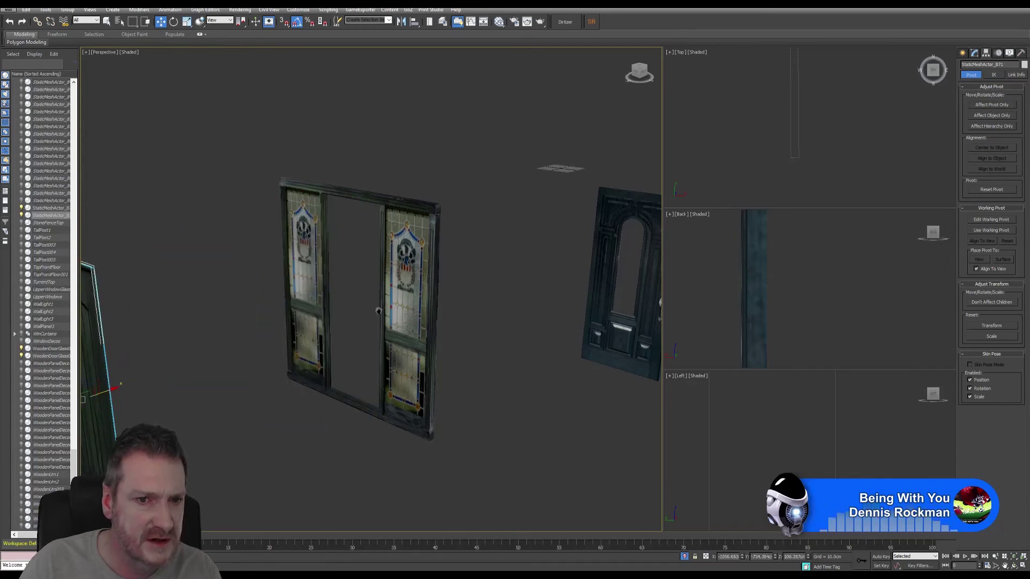
middle_drag(380, 315, 319, 322)
click(544, 239)
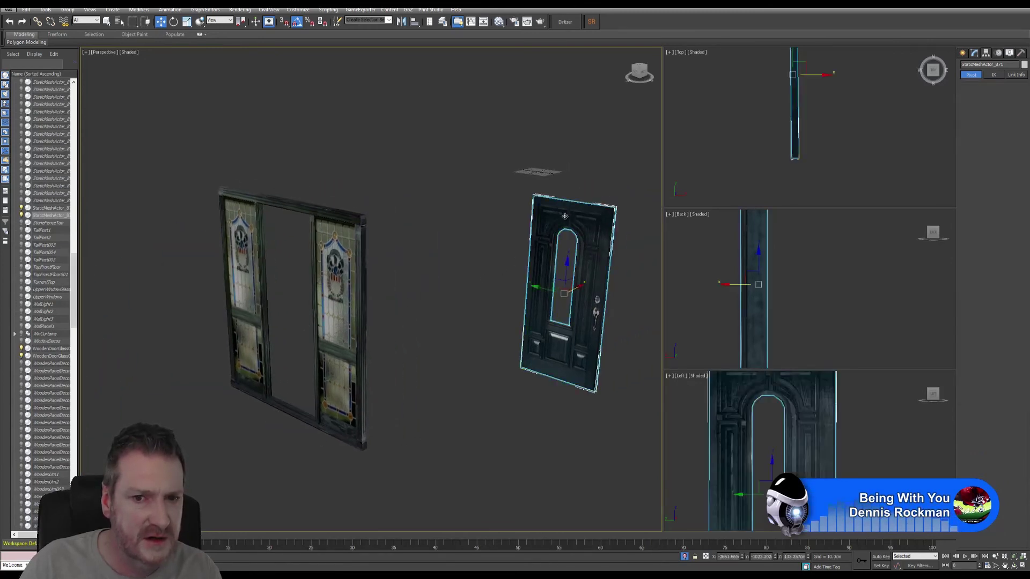
scroll(860, 152, down, 6)
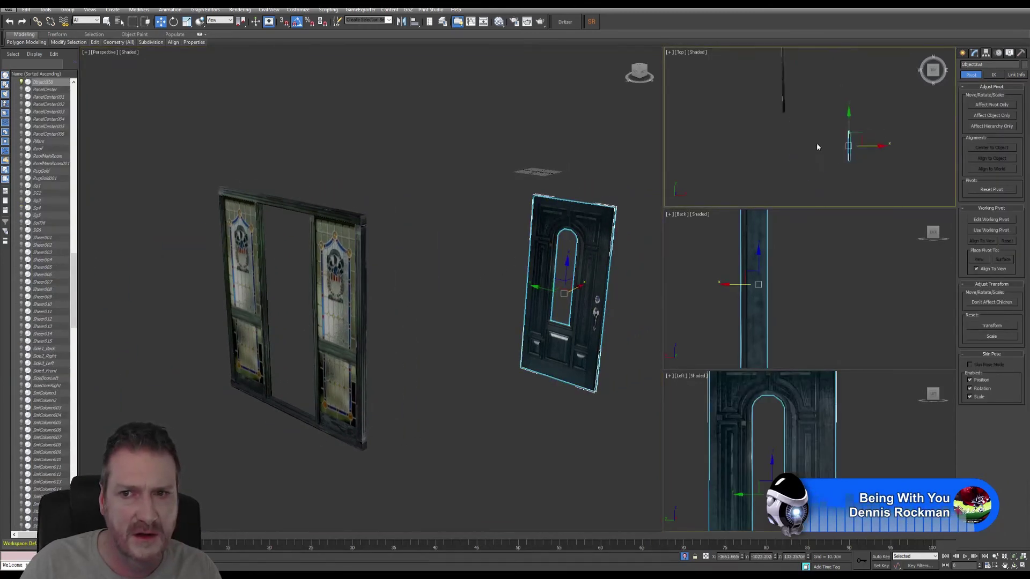
Slide the new front door (Object058) along X toward the frame opening in the Top and Back views
drag(821, 175, 756, 114)
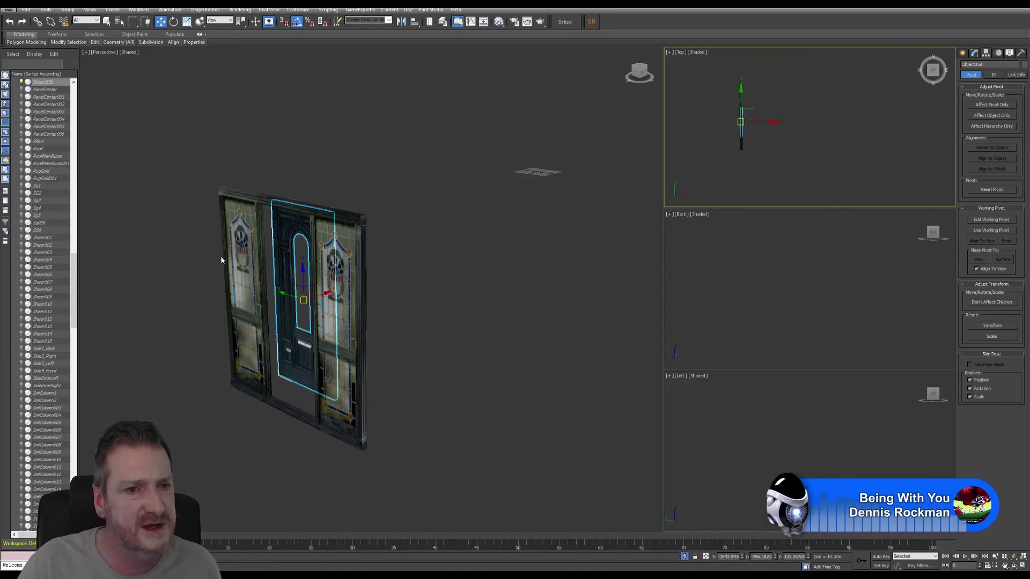
scroll(751, 137, up, 5)
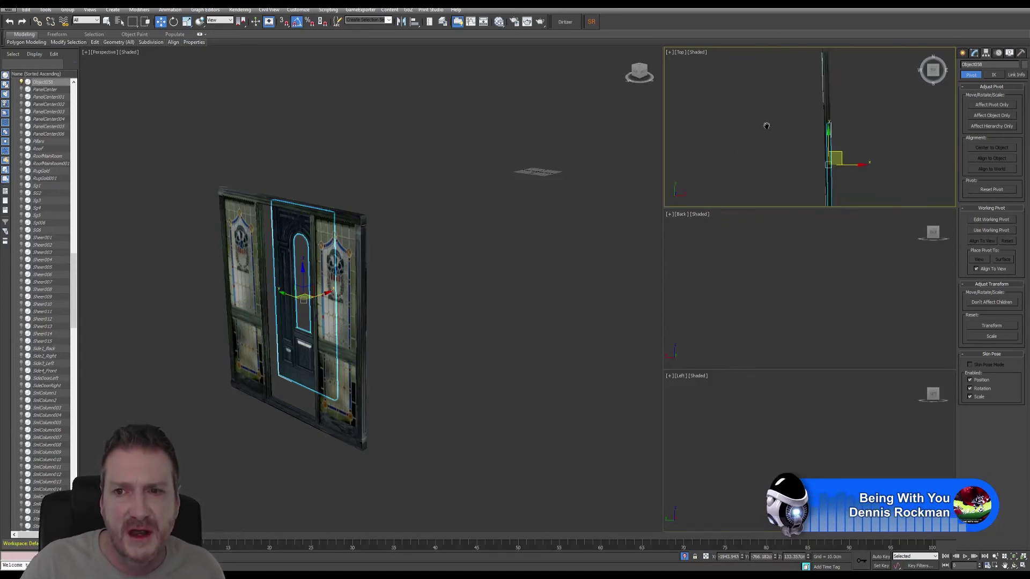
scroll(757, 113, down, 2)
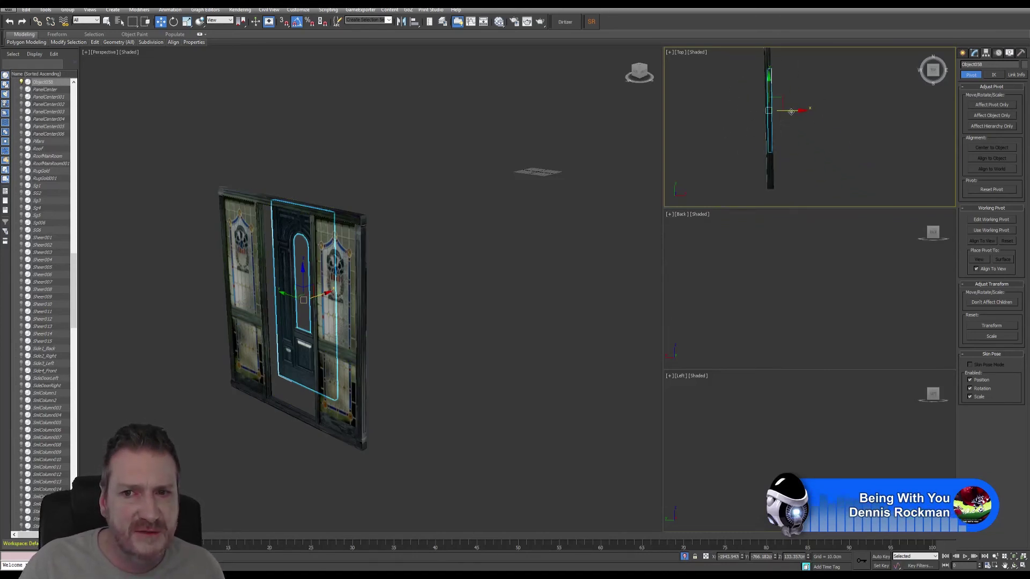
drag(790, 111, 790, 115)
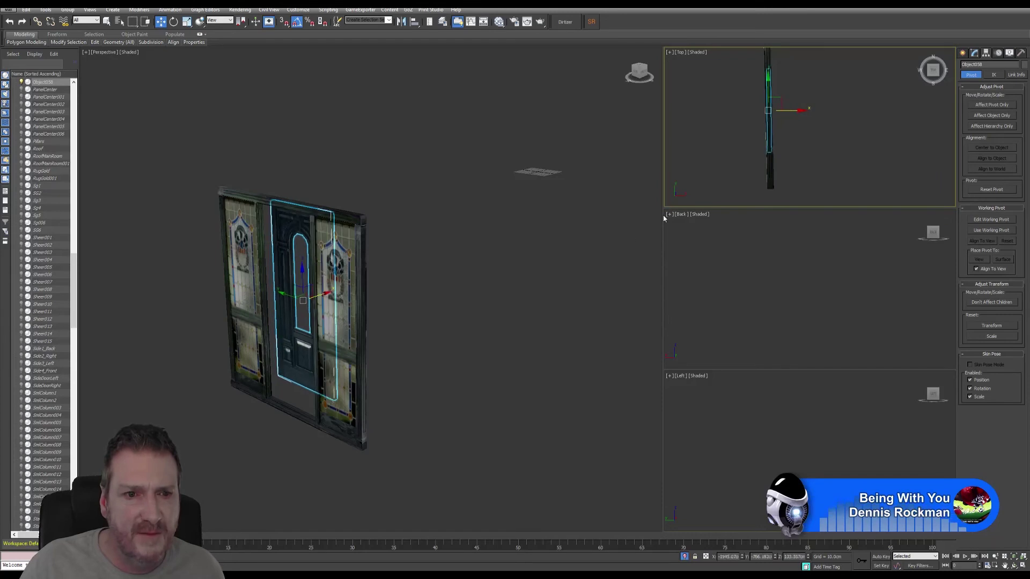
middle_drag(458, 258, 474, 237)
middle_click(735, 282)
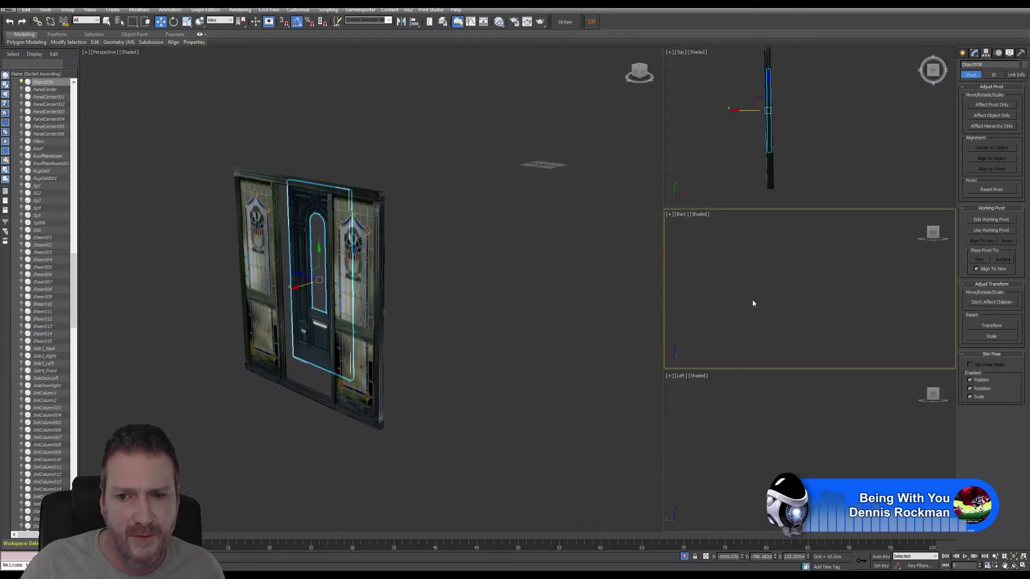
scroll(752, 300, down, 3)
middle_drag(812, 297, 757, 262)
scroll(821, 275, up, 4)
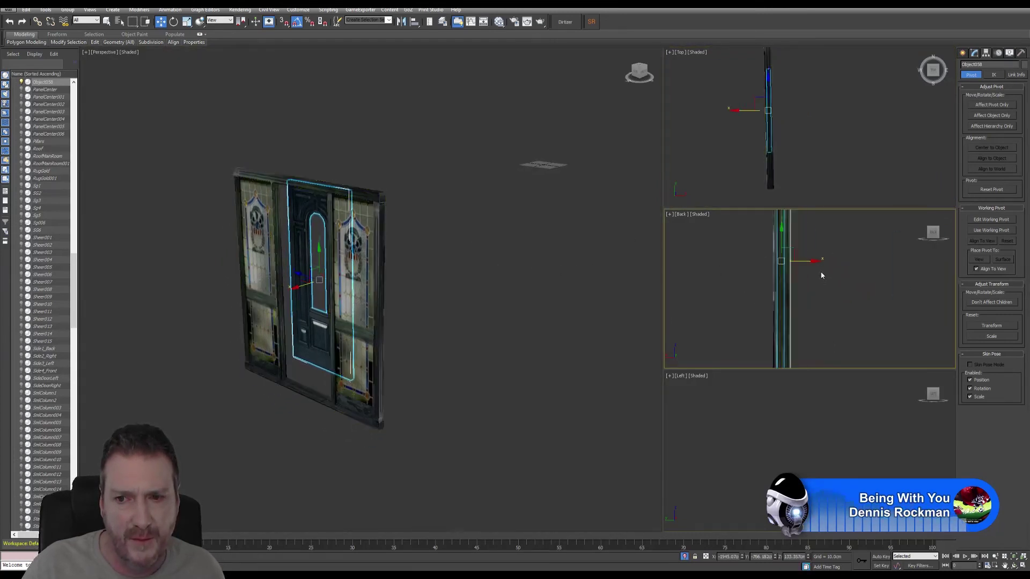
drag(811, 262, 813, 282)
Move the other door (StaticMeshActor_871) out of the way and reselect the new front door
right_click(790, 439)
key(z)
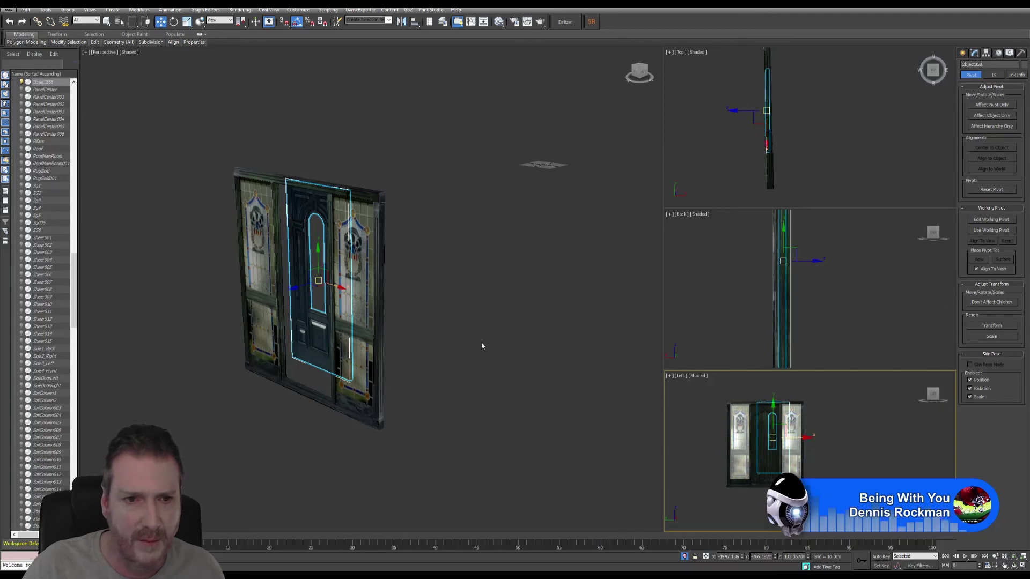
right_click(478, 324)
scroll(486, 324, down, 3)
click(316, 344)
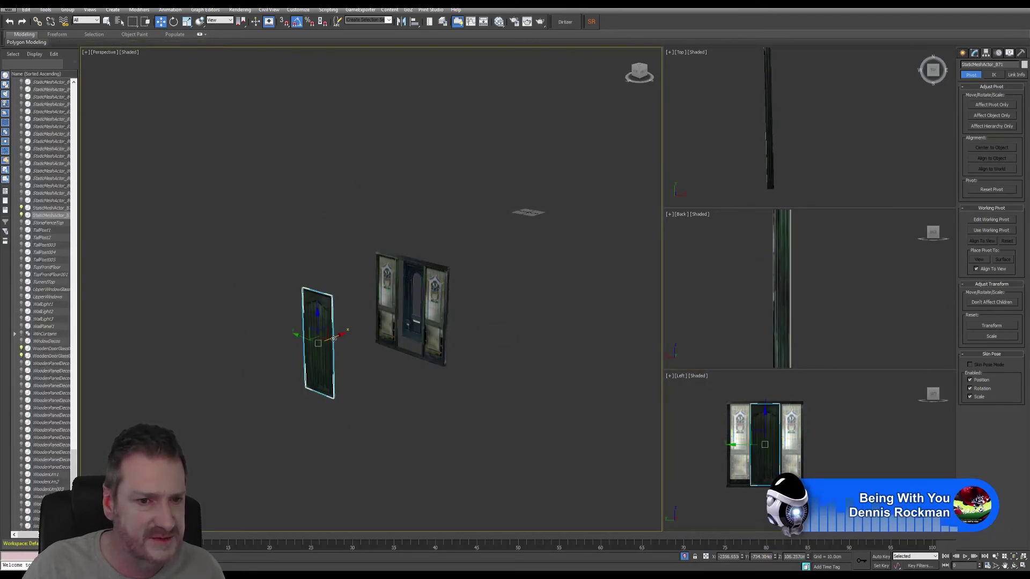
drag(290, 339, 95, 252)
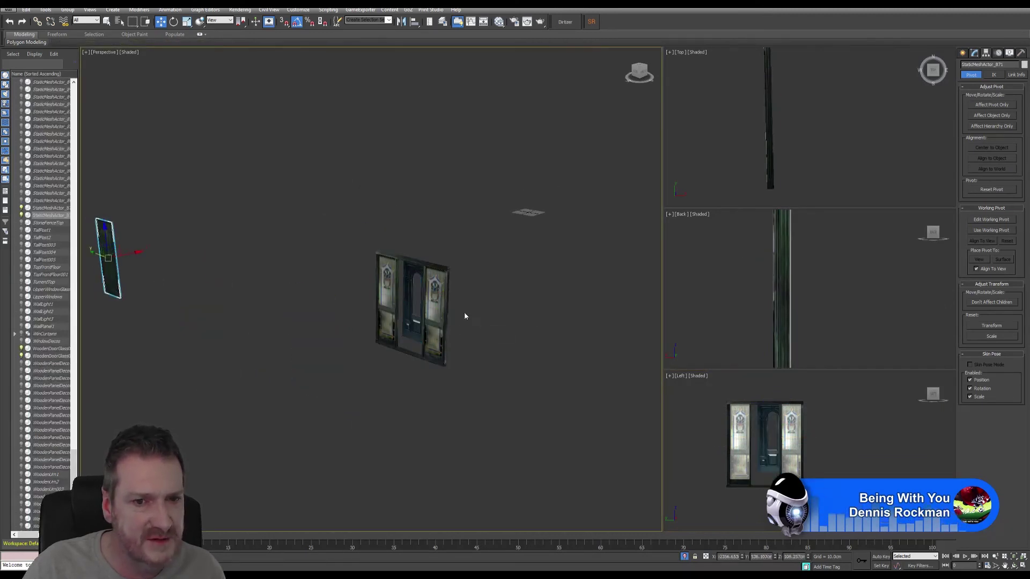
click(410, 279)
In the maximized Left view, slide the door left into the frame opening and switch to Scale
right_click(858, 472)
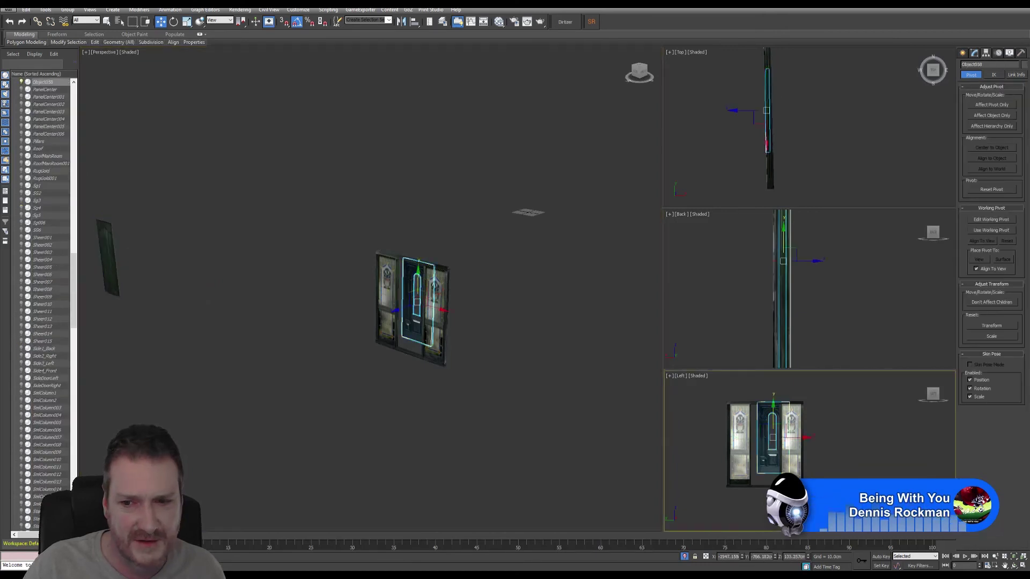
click(1023, 567)
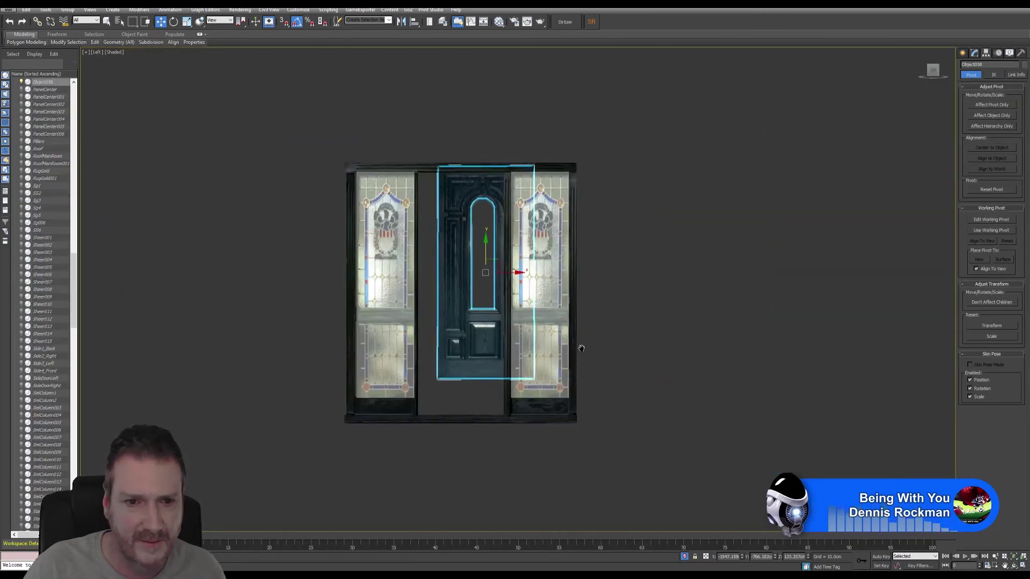
scroll(496, 275, up, 3)
drag(496, 276, 440, 284)
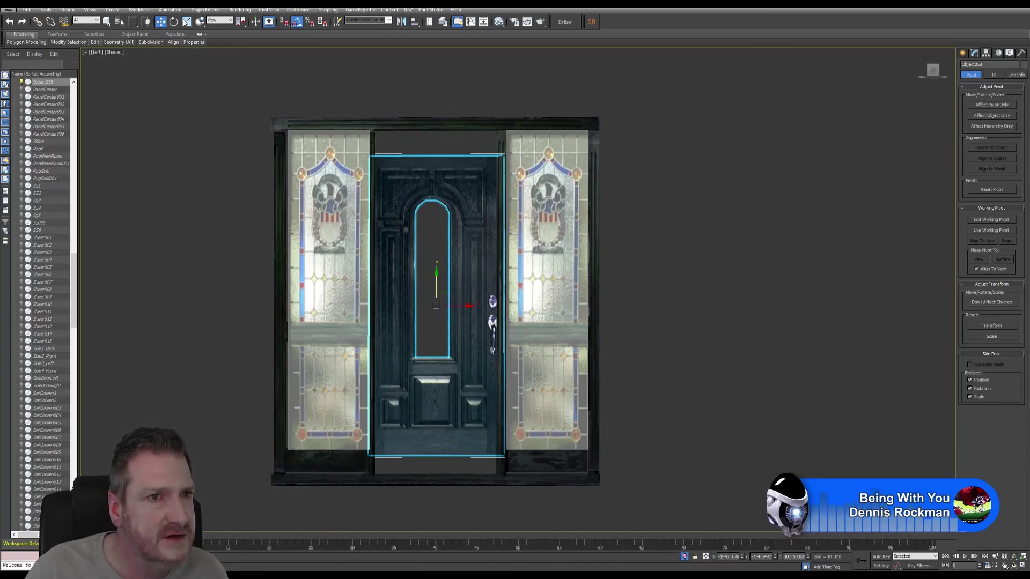
key(r)
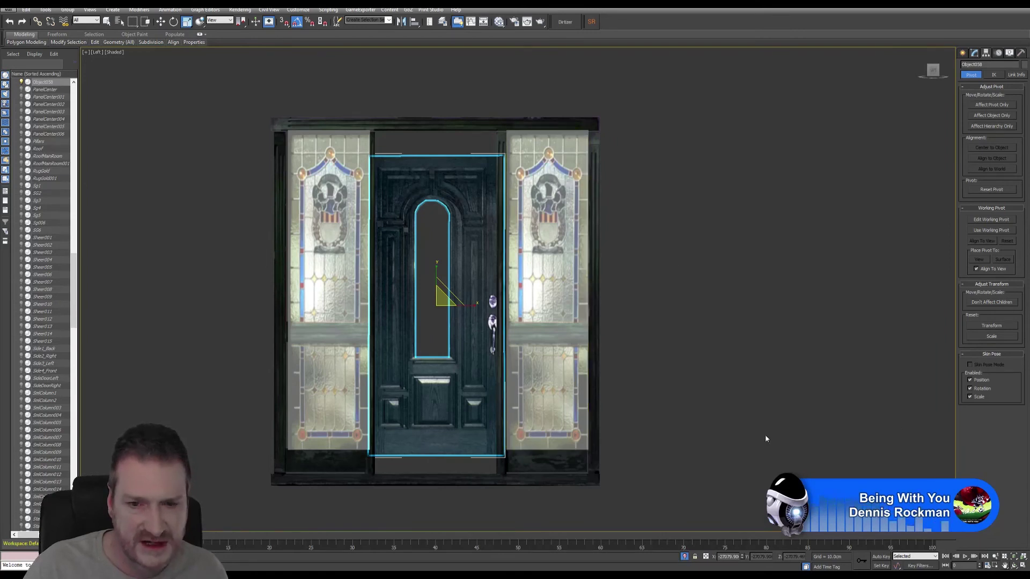
click(1022, 566)
middle_drag(474, 266, 460, 288)
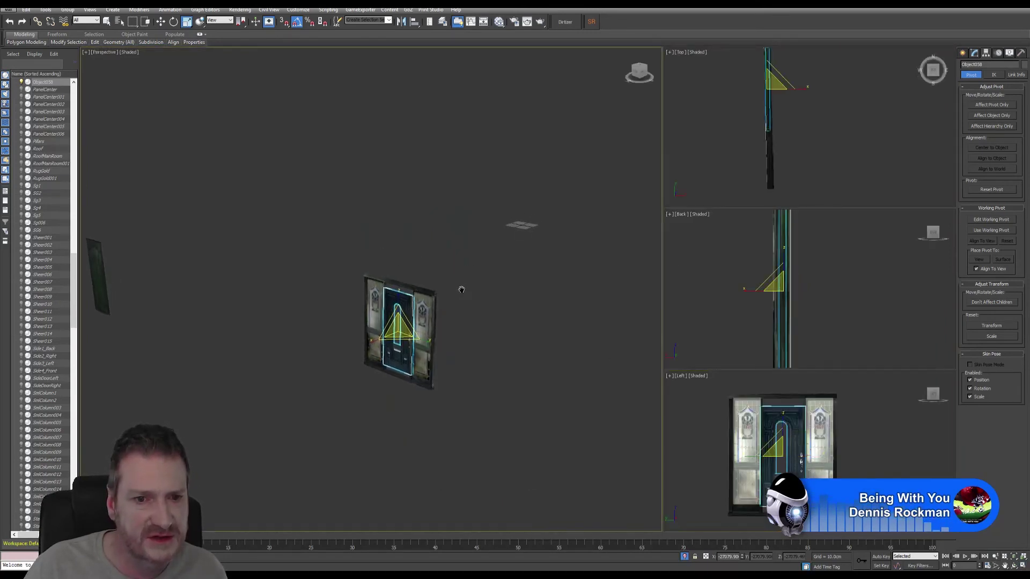
click(53, 10)
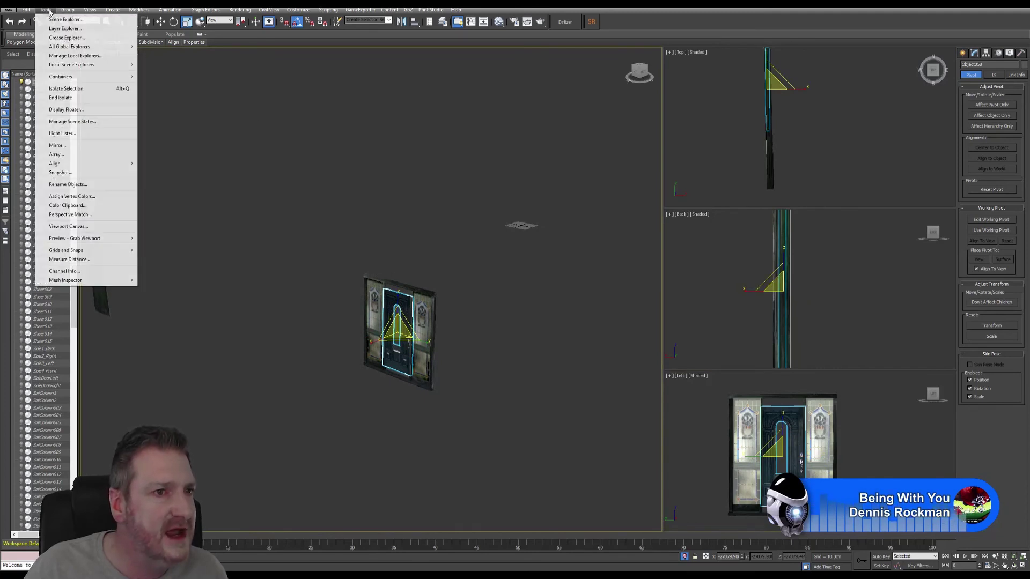
Restore the building, then isolate the door frame assembly with Sg006 and select the three glass panels
click(72, 100)
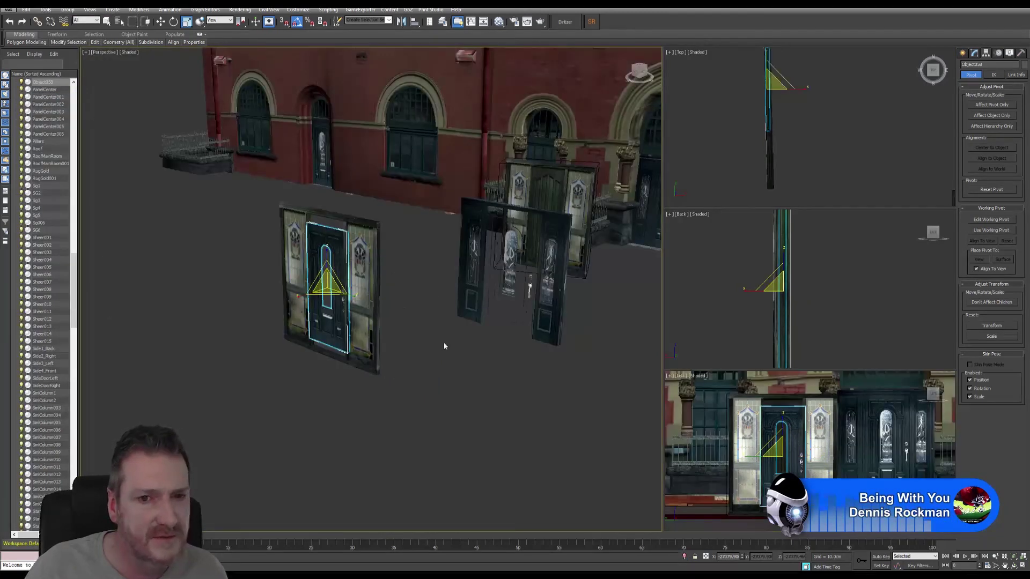
scroll(443, 342, up, 2)
click(454, 283)
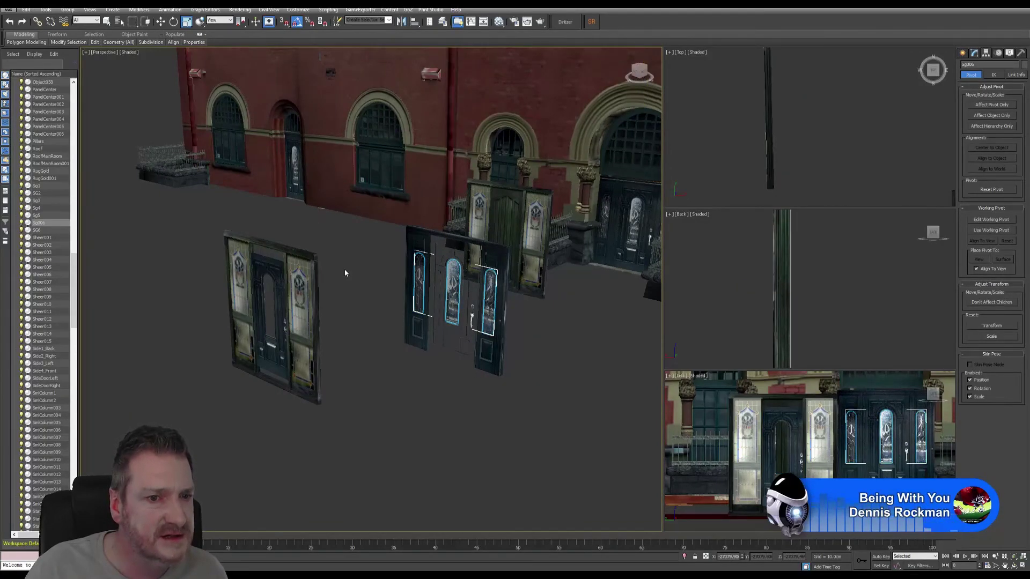
drag(250, 343, 250, 341)
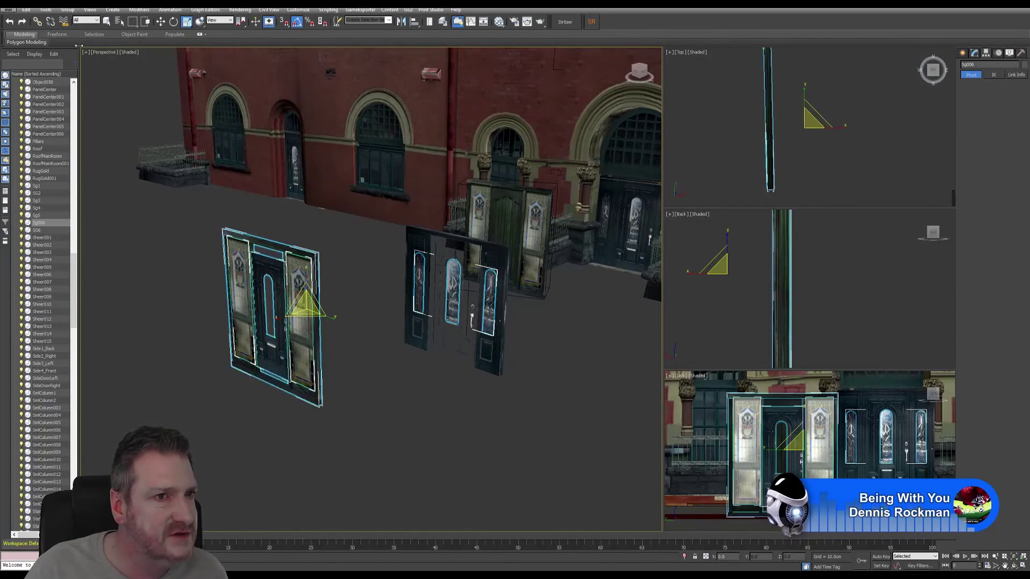
click(45, 10)
click(76, 90)
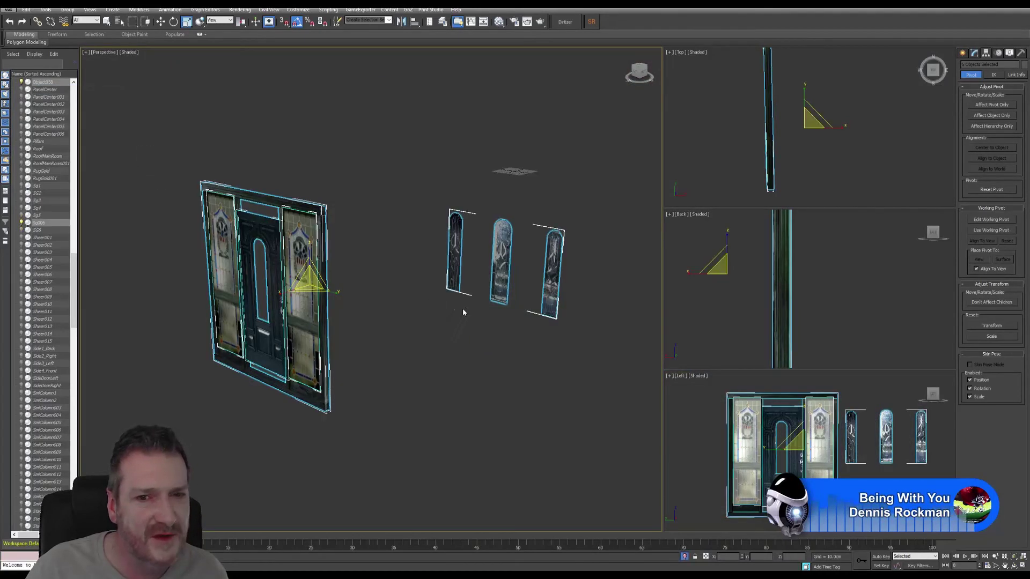
alt+middle_drag(462, 308, 561, 317)
click(545, 285)
click(537, 287)
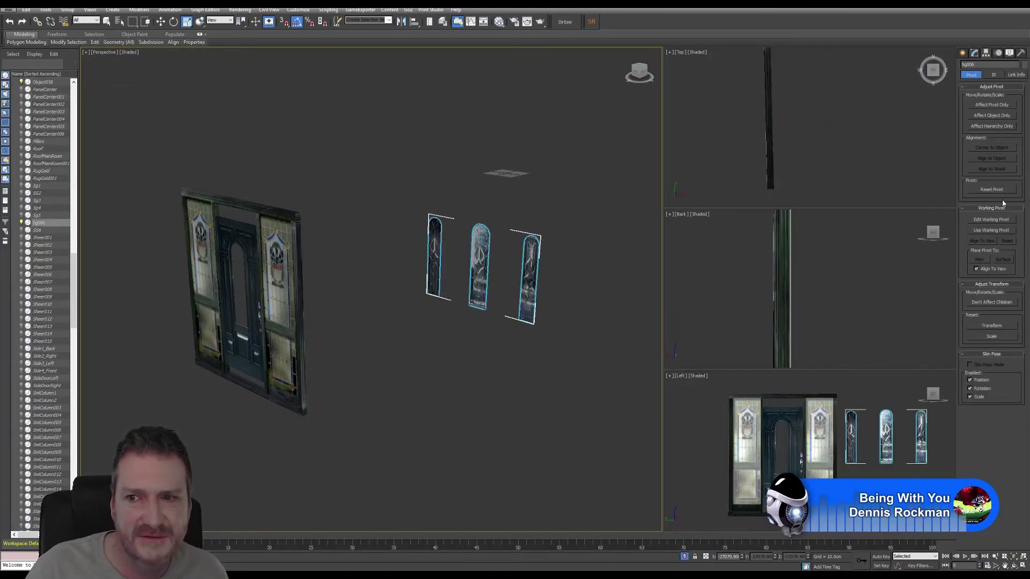
In Element mode, detach the middle arched pane as 'NewStainedGlassDoor' and select the new object
click(975, 54)
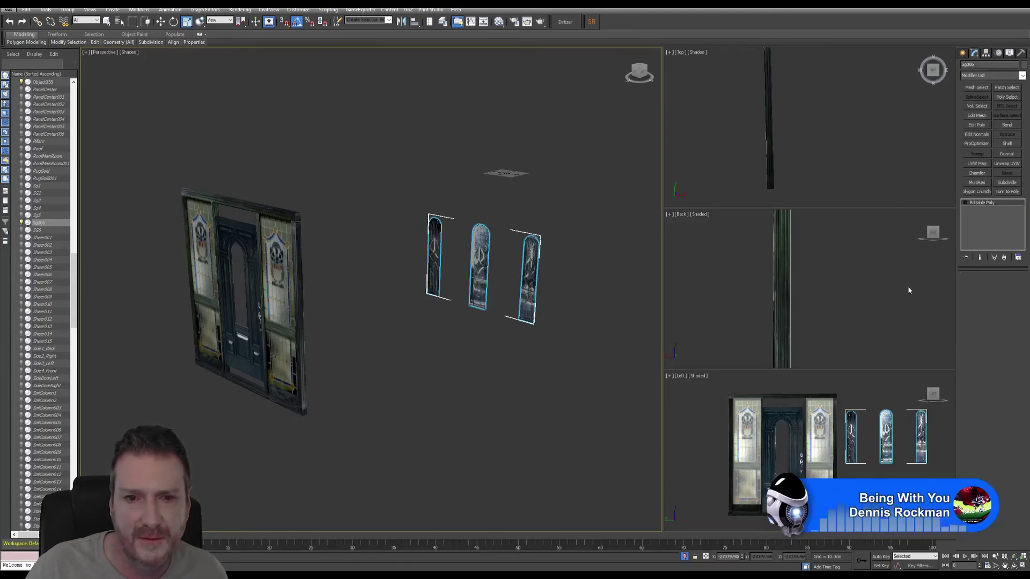
key(5)
drag(463, 213, 499, 329)
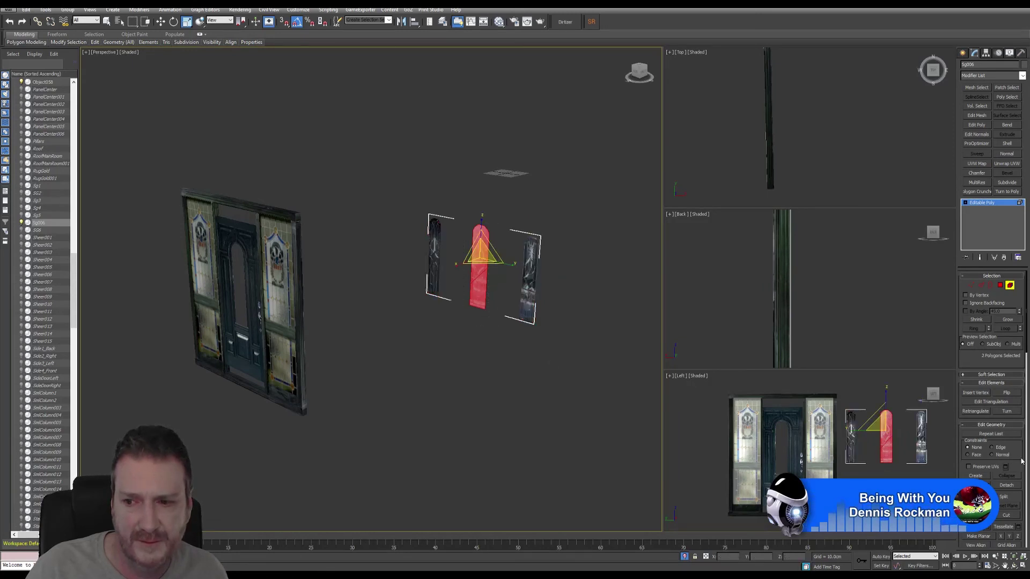
click(1006, 485)
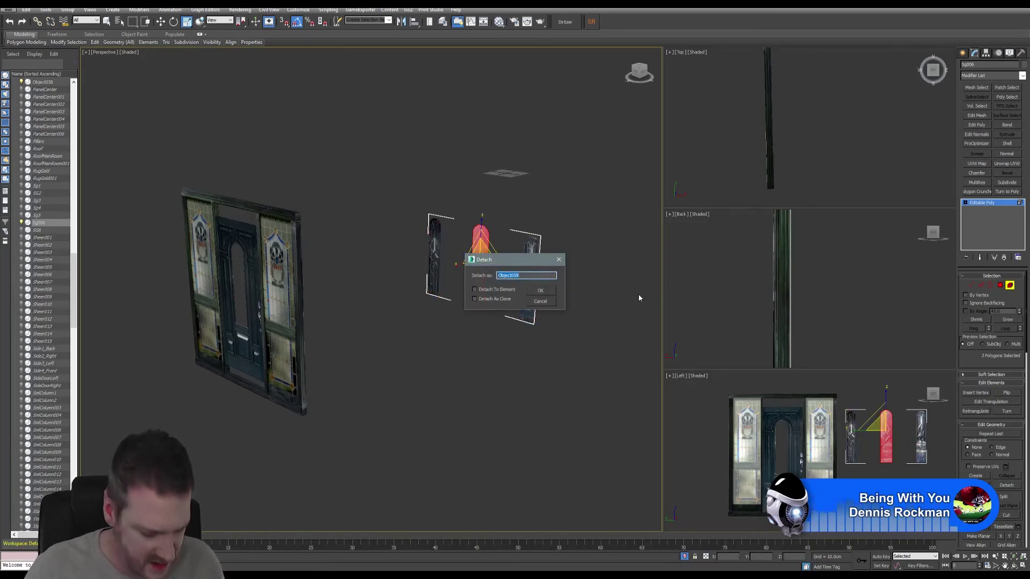
text(NewStainedGl)
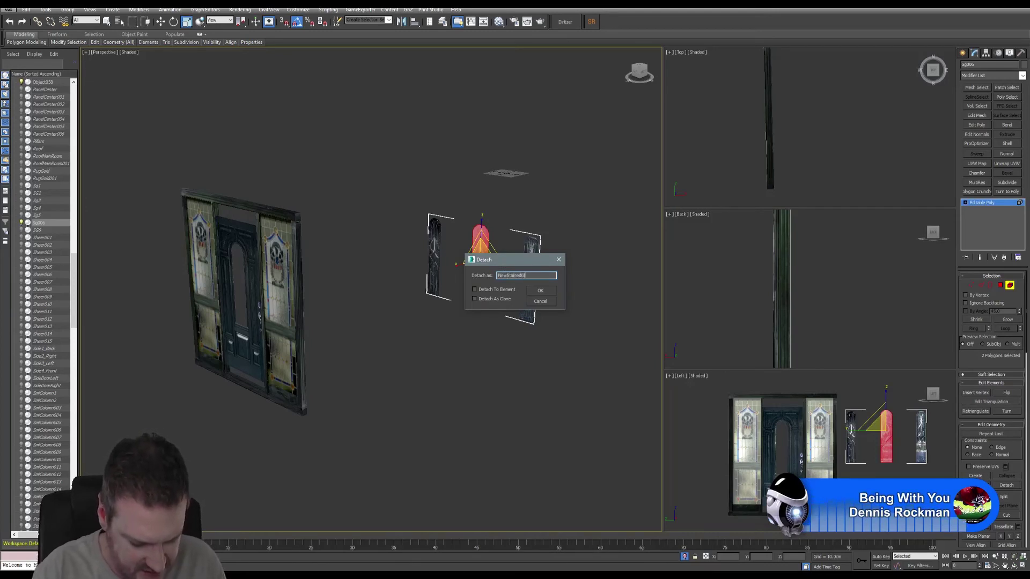
text(assDoor)
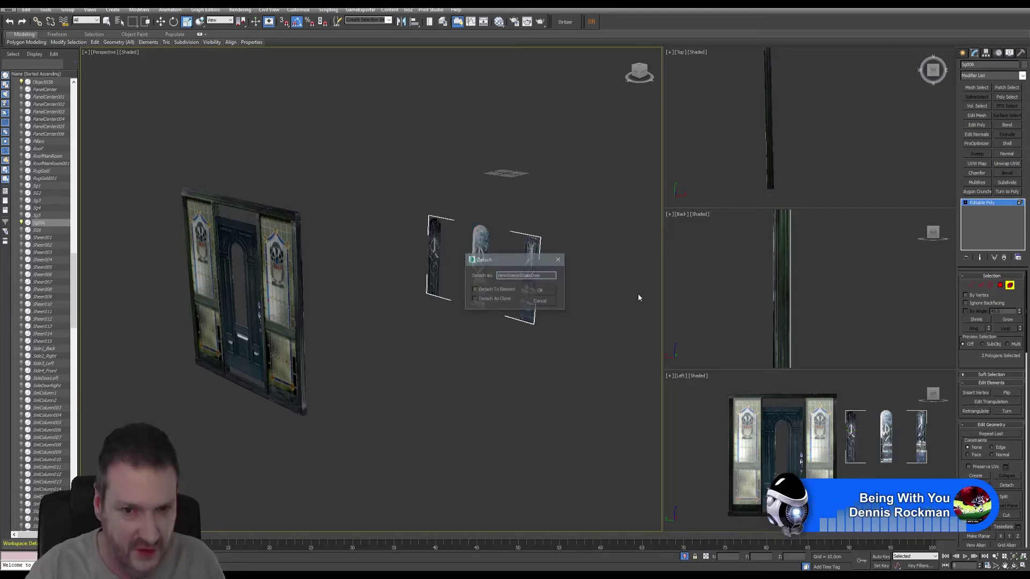
key(Return)
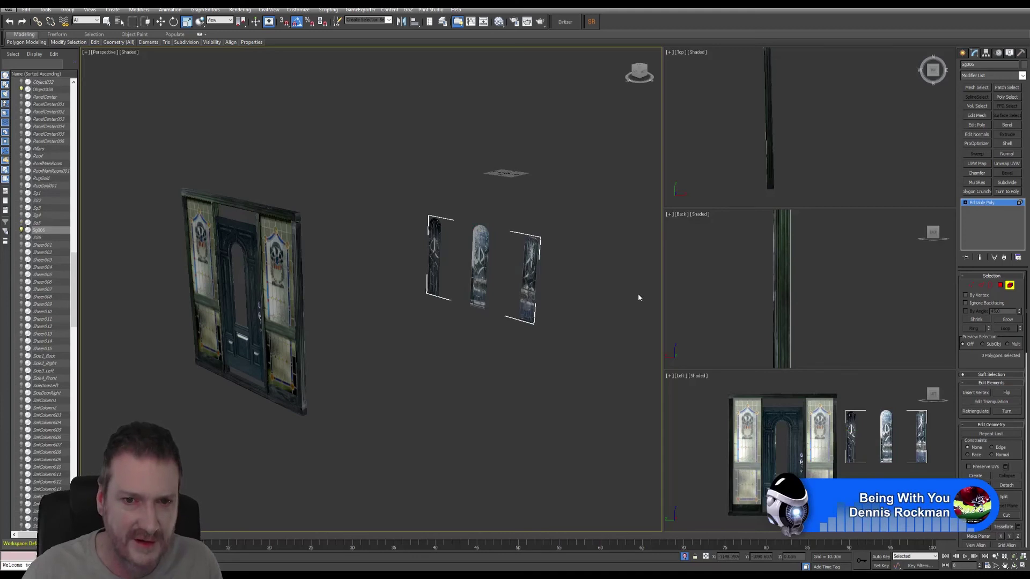
click(1013, 289)
click(510, 359)
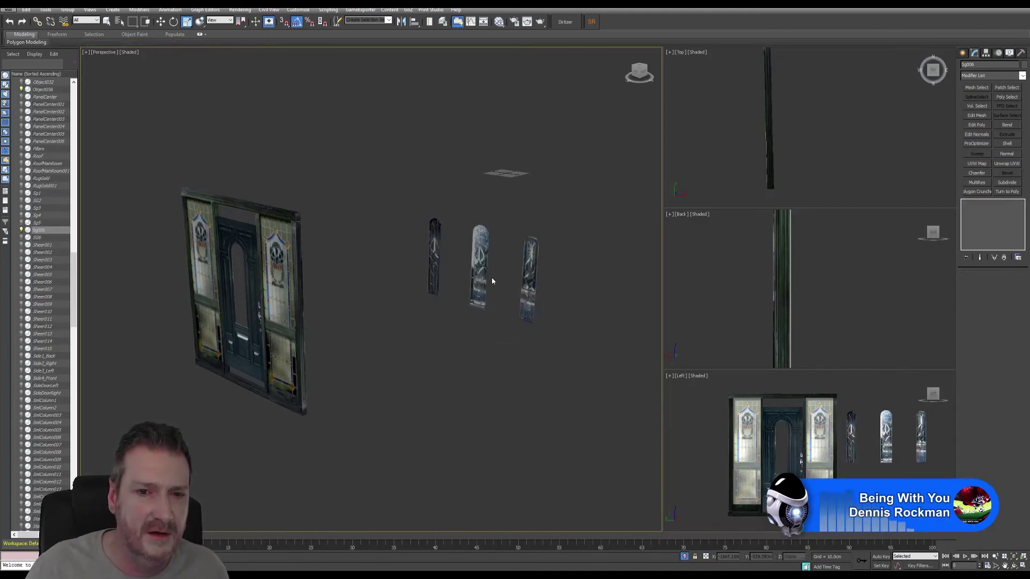
click(484, 277)
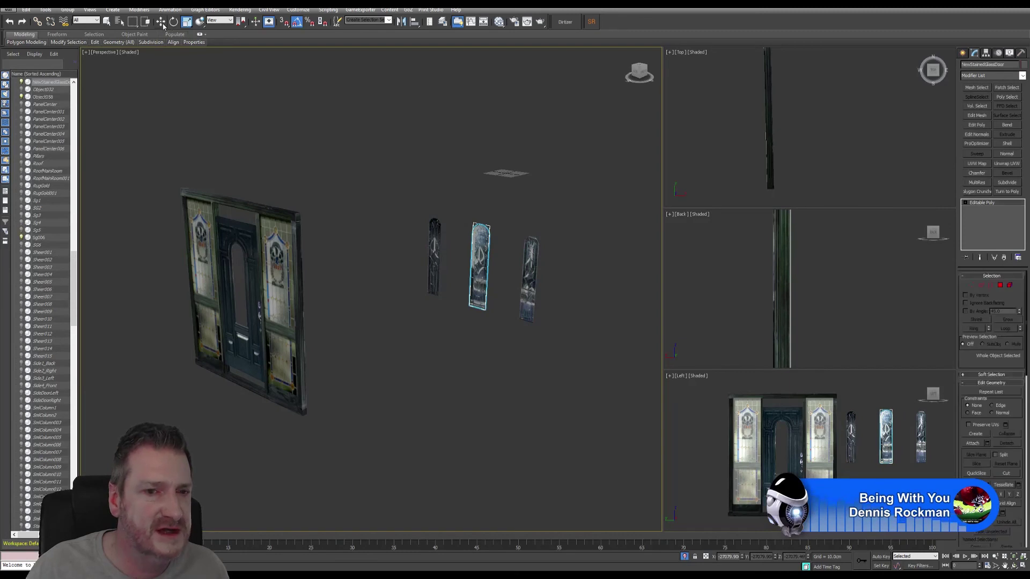
Center the pane's pivot to the object, then move it over the door's window in the Top view
scroll(797, 155, down, 2)
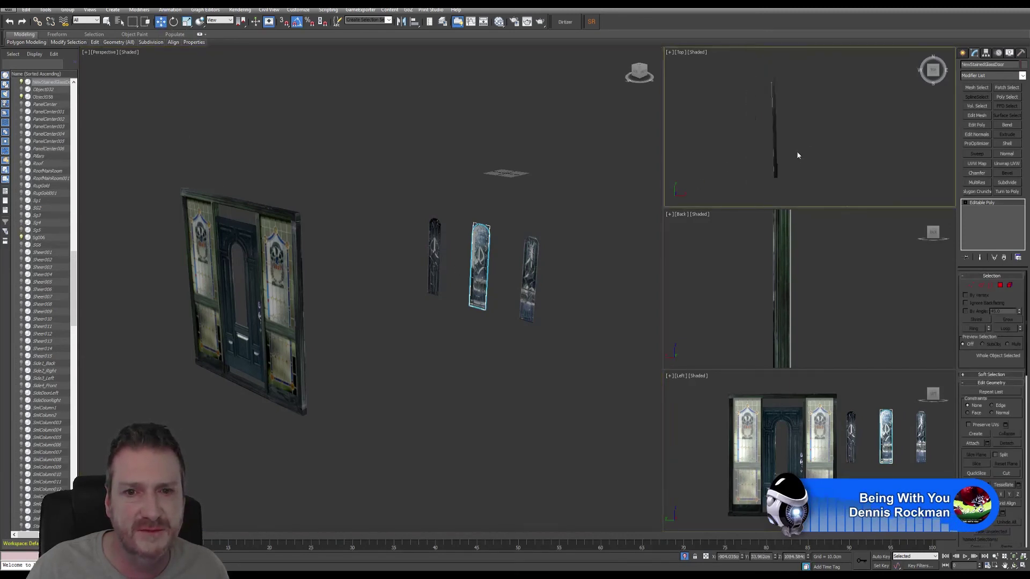
click(986, 53)
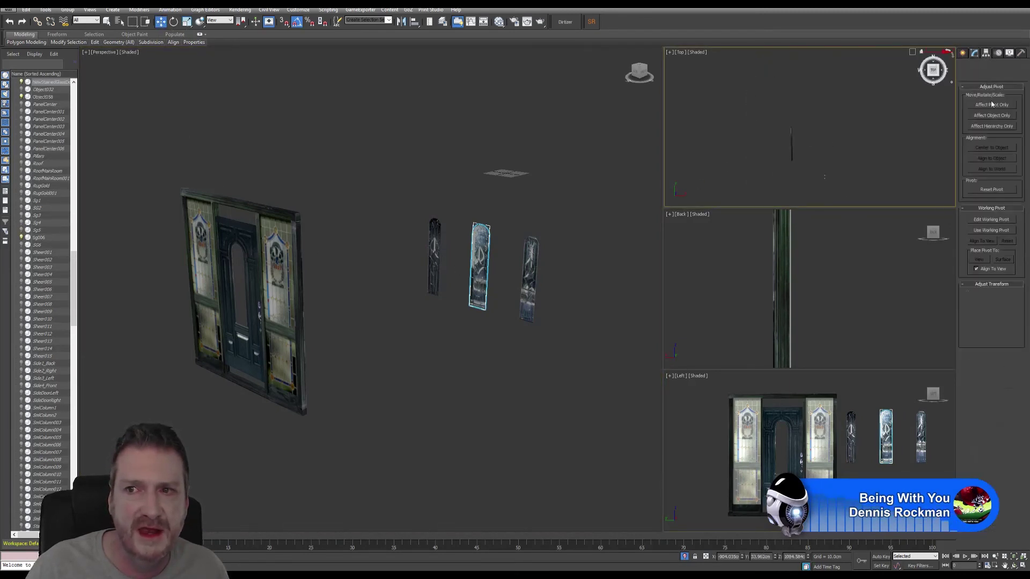
click(993, 106)
click(994, 150)
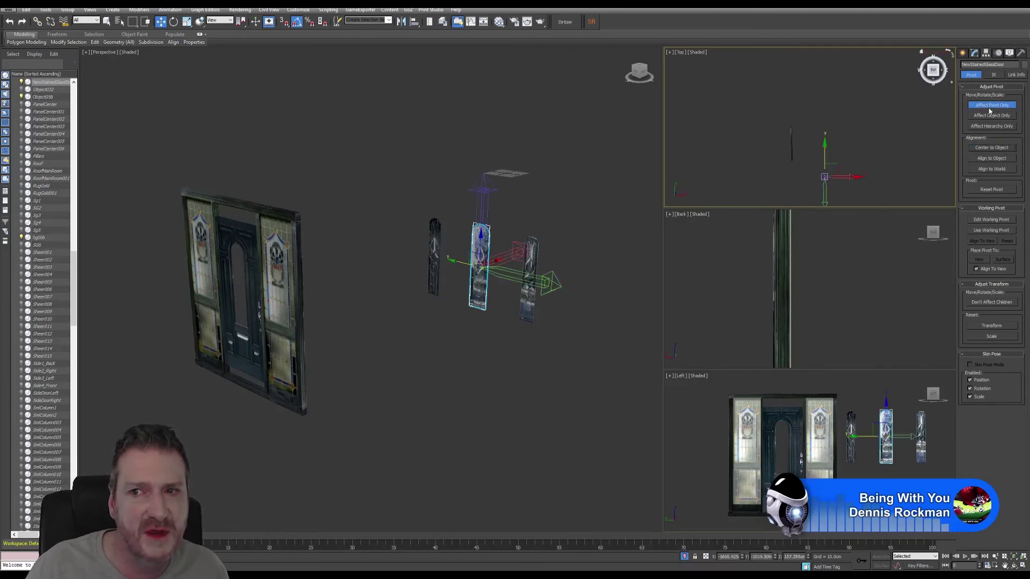
click(988, 107)
click(975, 53)
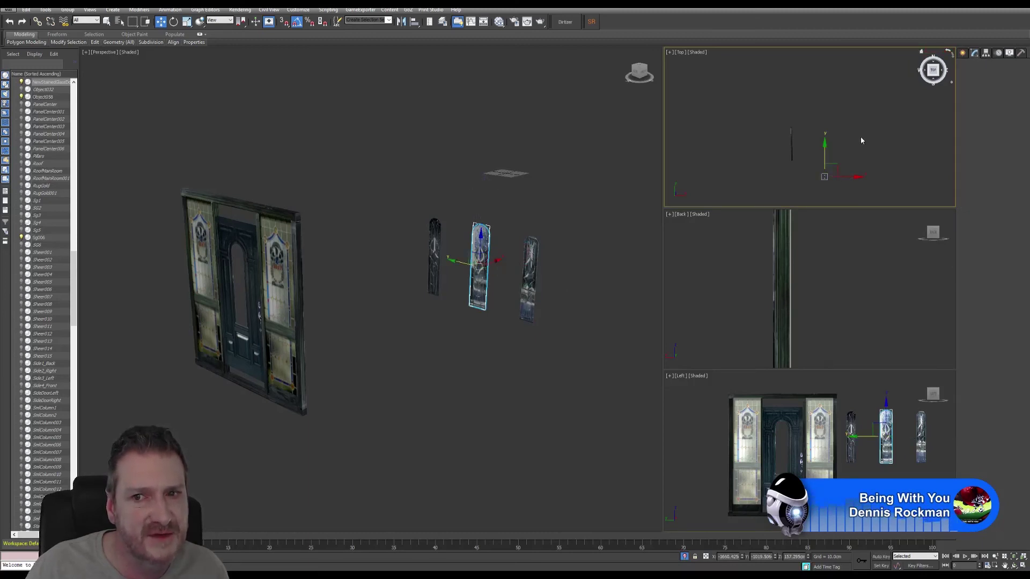
middle_drag(862, 140, 841, 135)
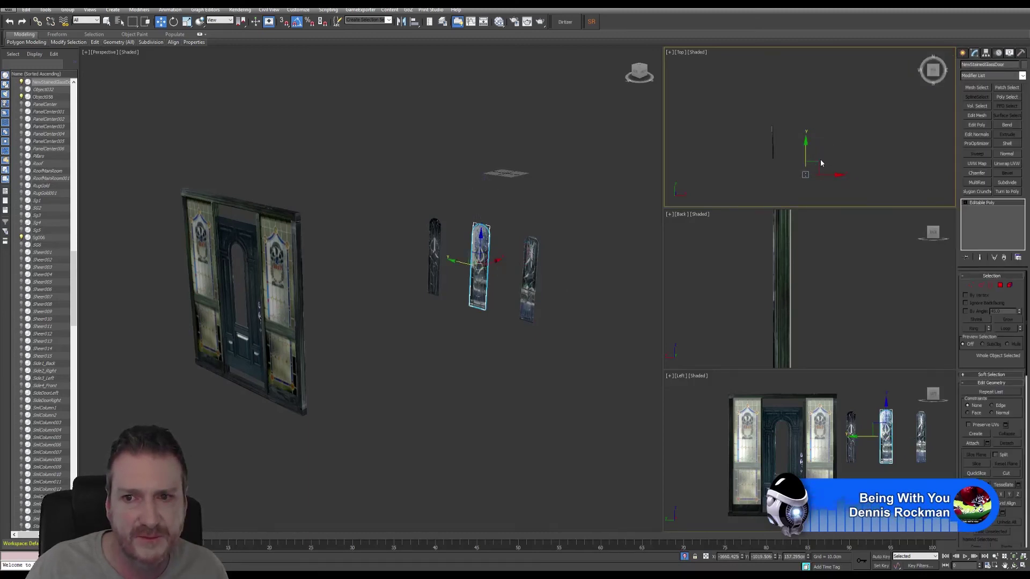
drag(820, 161, 793, 126)
Slide the glass pane sideways in the Back view to centre it on the door
scroll(721, 285, down, 2)
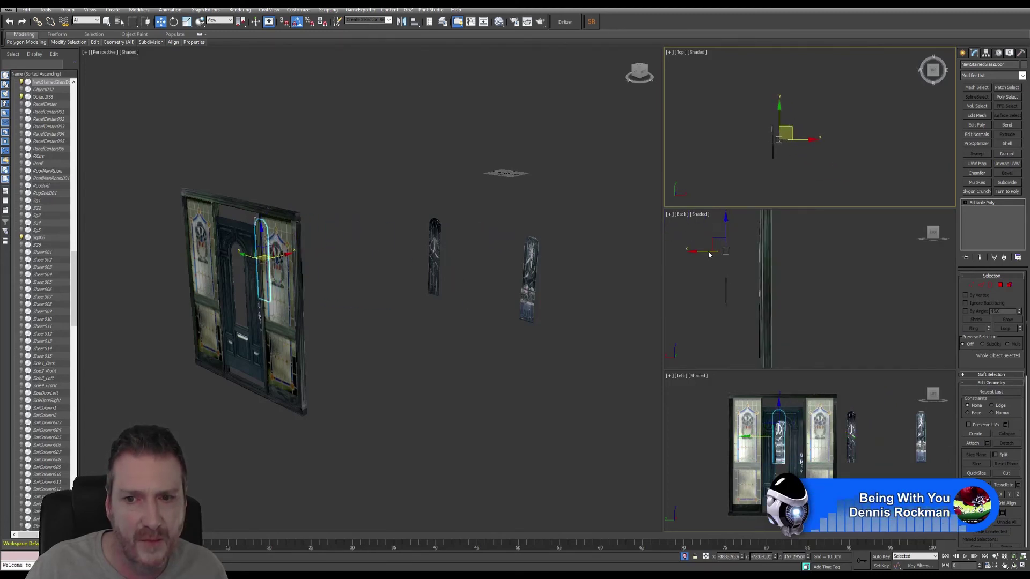
middle_drag(702, 256, 712, 274)
drag(765, 267, 794, 268)
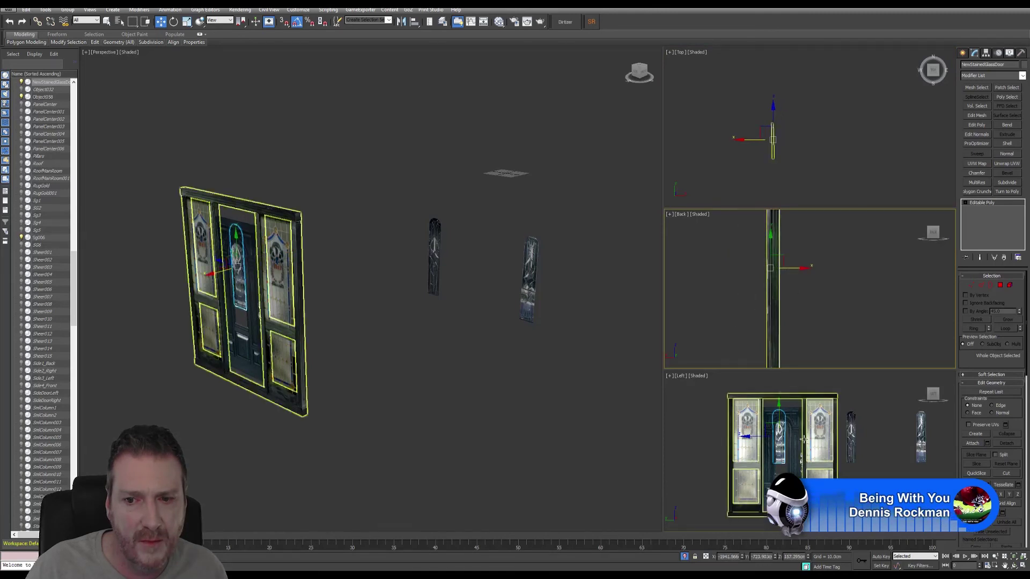
In the maximized Left view, lower and nudge the pane until it fits the arched opening
middle_drag(795, 450, 776, 460)
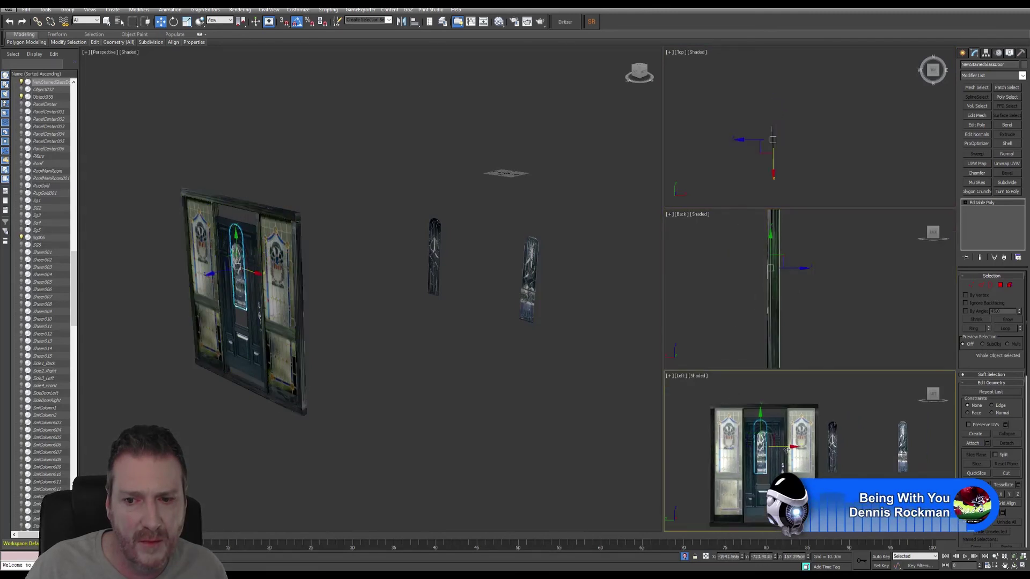
click(1023, 566)
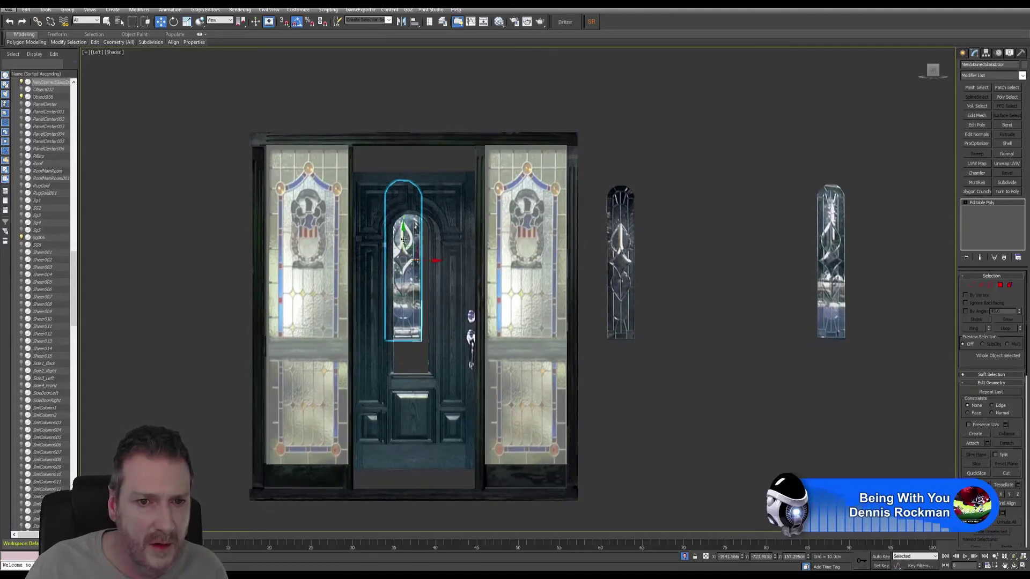
drag(403, 240, 404, 272)
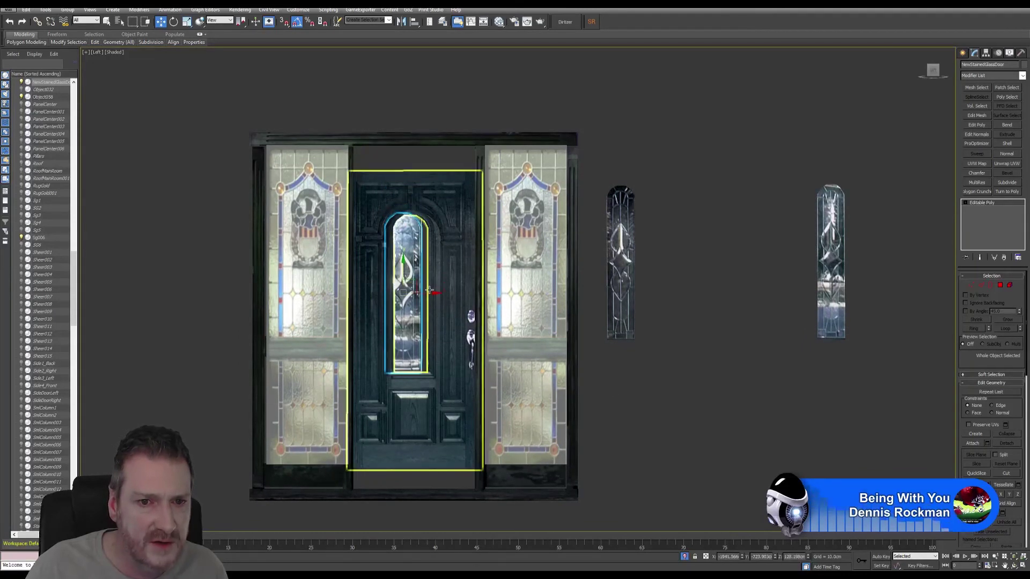
drag(427, 293, 434, 294)
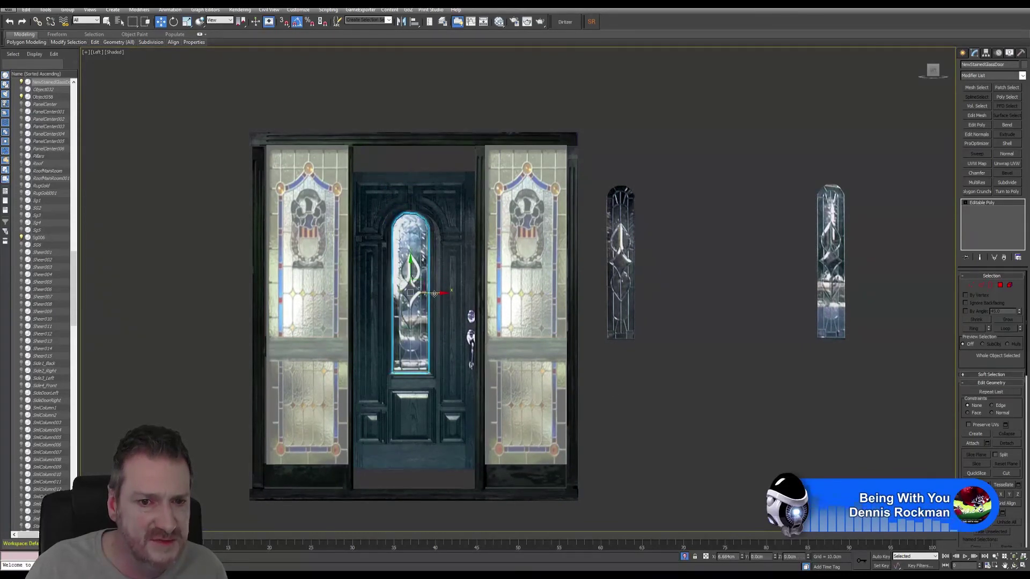
scroll(417, 314, up, 5)
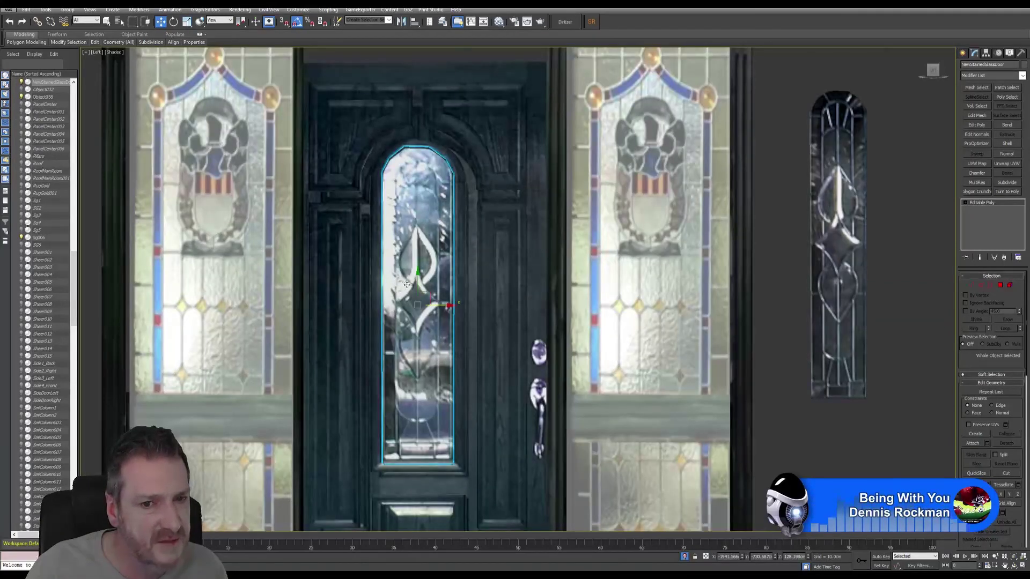
scroll(406, 285, up, 3)
mouse_move(436, 274)
middle_down()
mouse_move(426, 185)
mouse_move(435, 282)
middle_up()
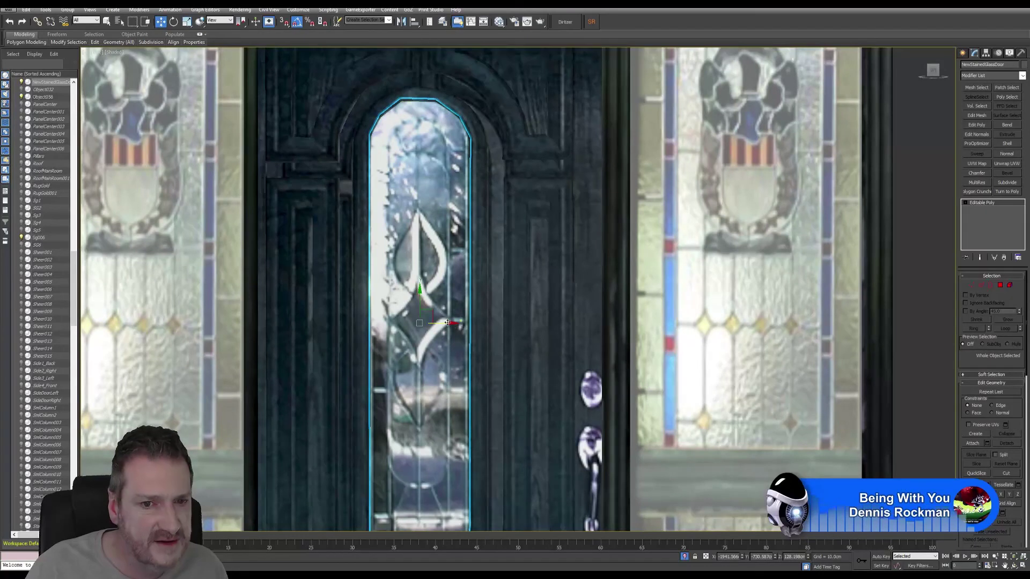
drag(447, 323, 454, 325)
middle_drag(454, 325, 438, 250)
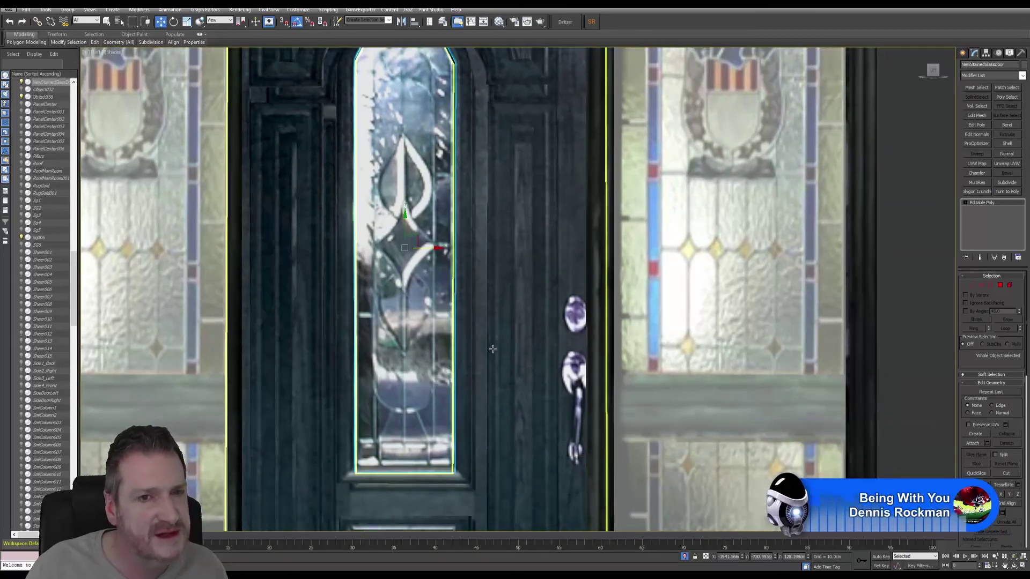
scroll(493, 349, down, 4)
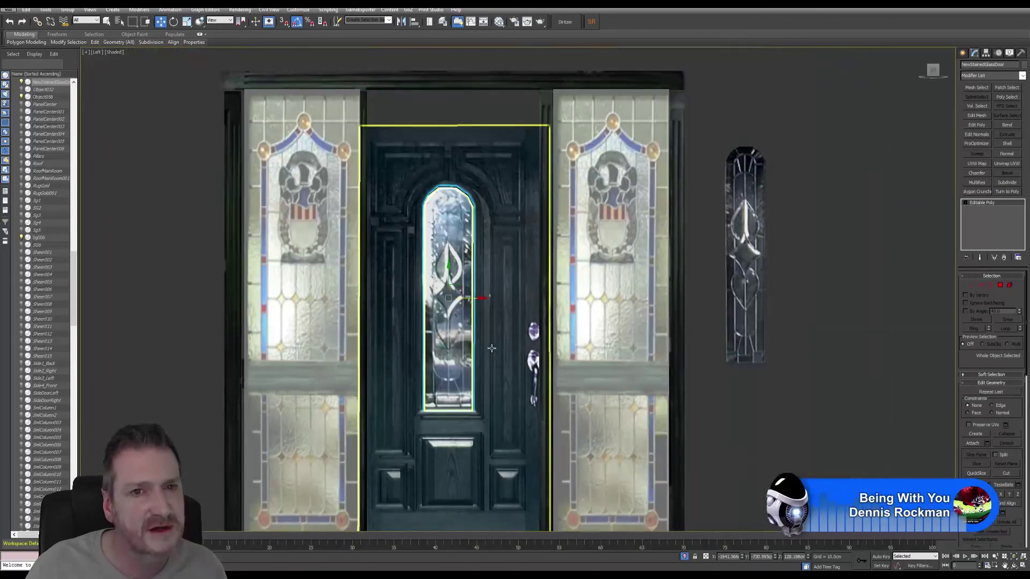
click(1022, 567)
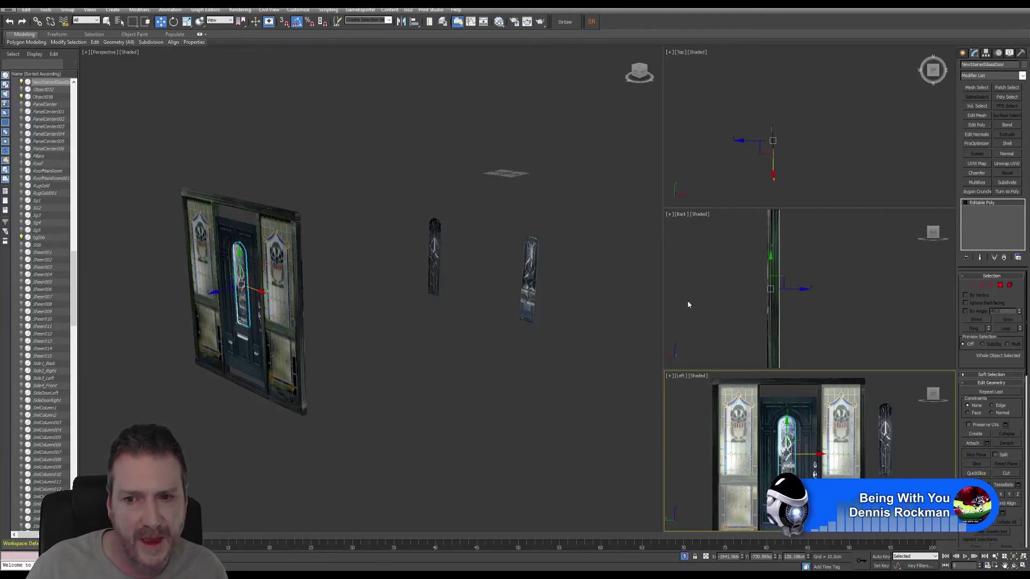
Select the NewStainedGlassDoor pane plus the door and group them as Group042
key(z)
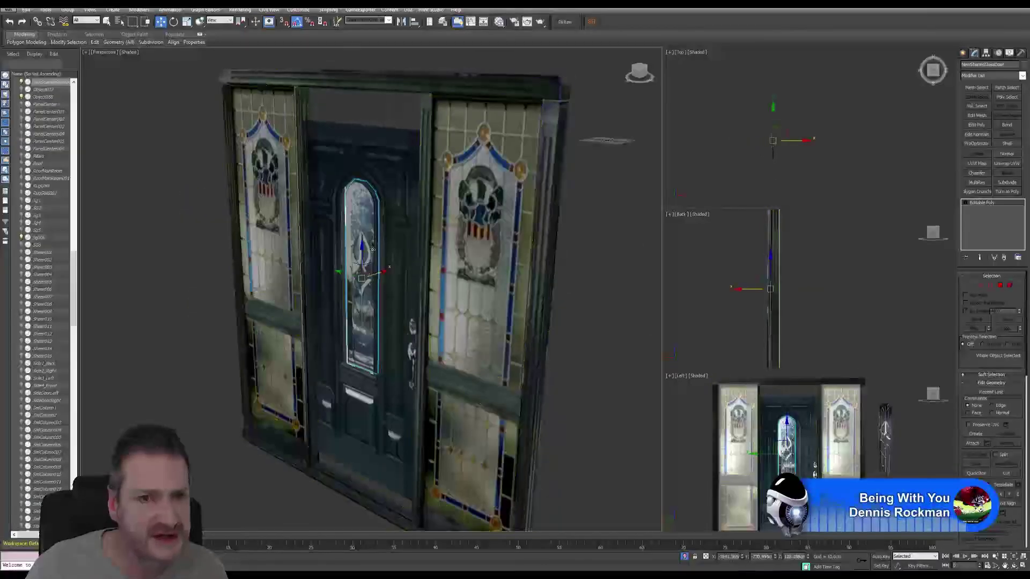
scroll(374, 272, up, 2)
scroll(376, 185, up, 3)
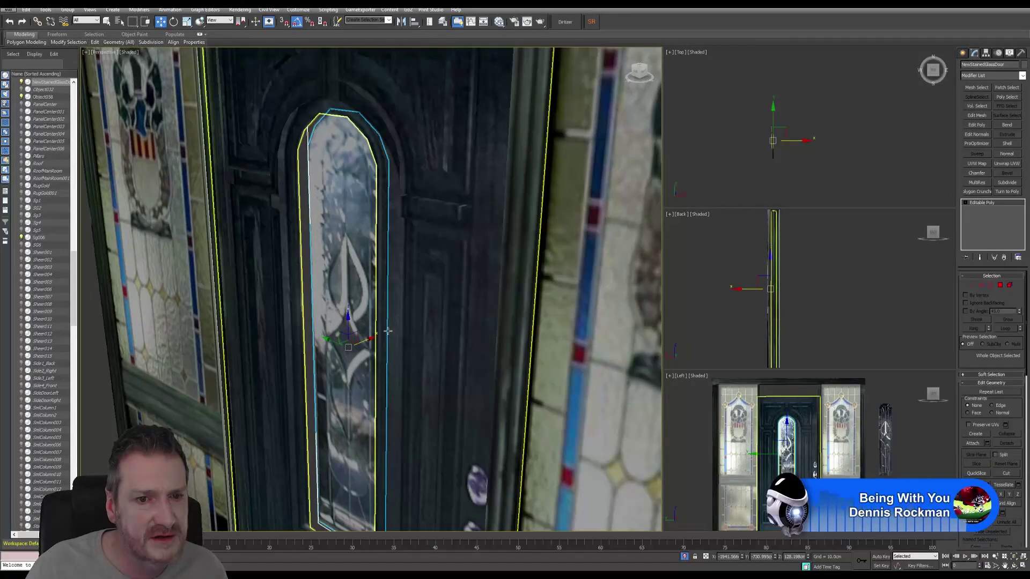
click(365, 343)
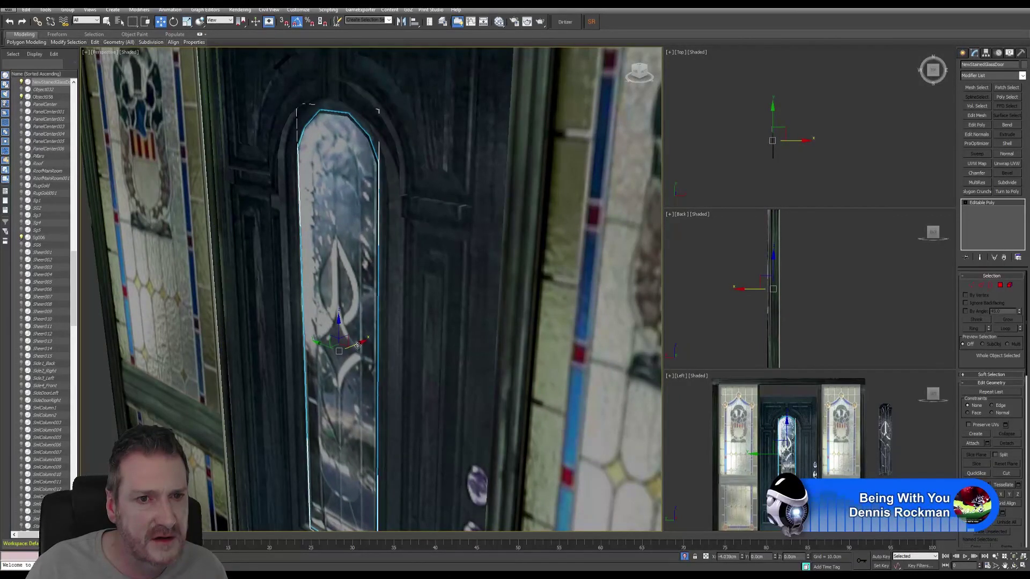
scroll(441, 308, down, 4)
middle_drag(438, 267, 422, 246)
ctrl+click(398, 221)
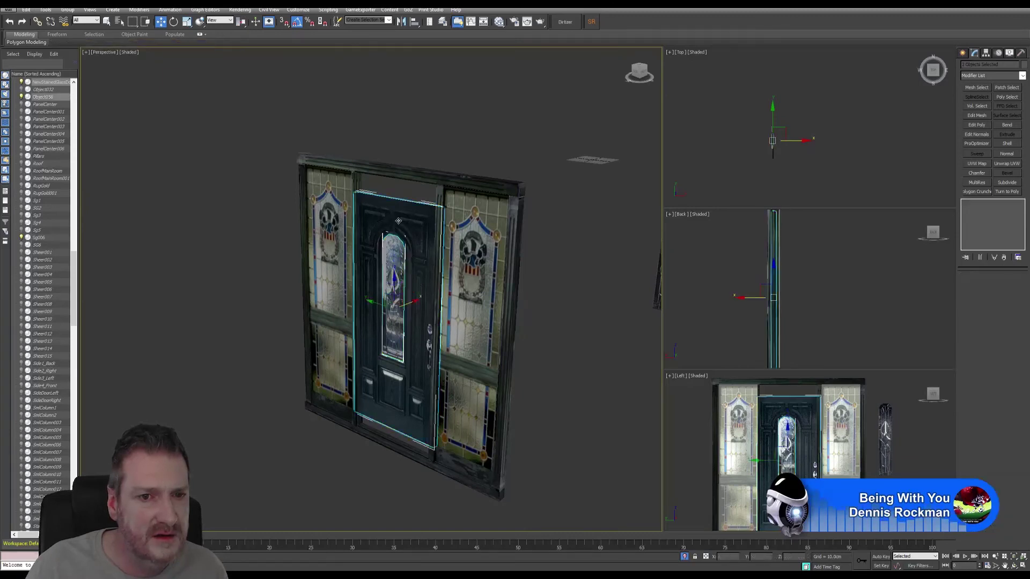
click(68, 10)
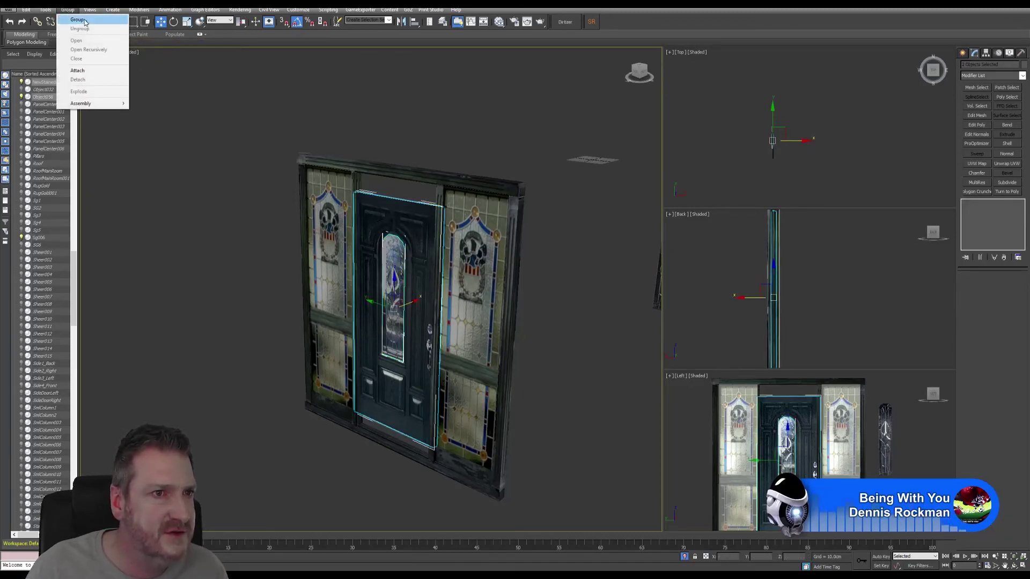
click(73, 19)
click(519, 300)
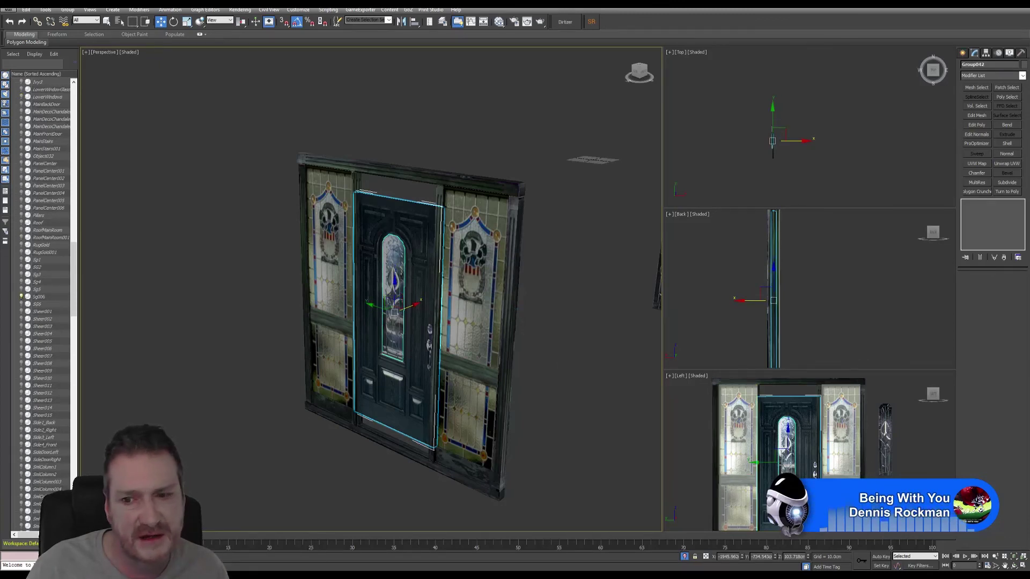
middle_drag(779, 457, 773, 447)
In the maximized Left view, scale the grouped door taller and narrower to fit the opening
click(1022, 566)
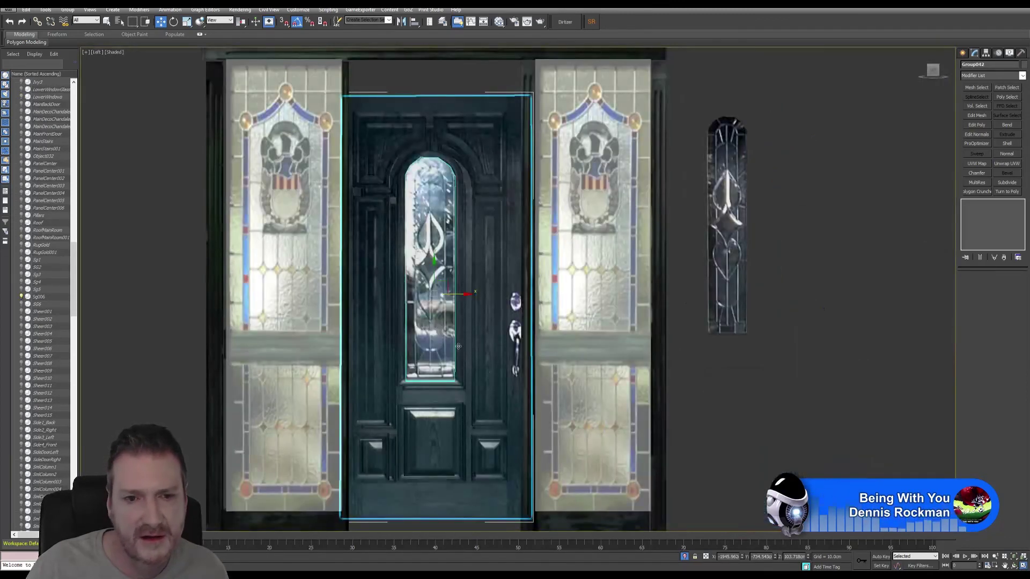
middle_drag(455, 234, 440, 241)
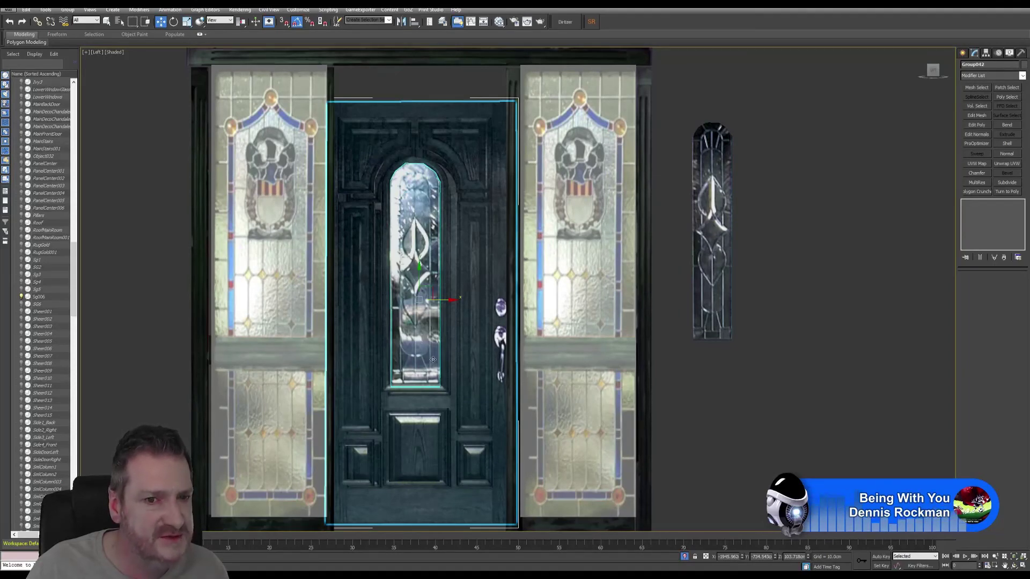
scroll(433, 359, down, 2)
middle_drag(458, 241, 451, 230)
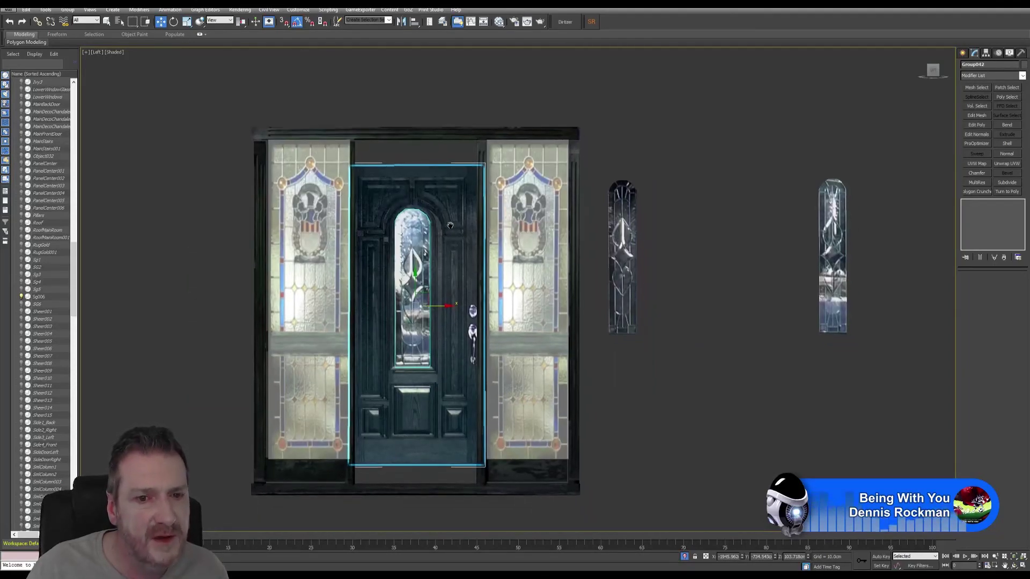
click(191, 21)
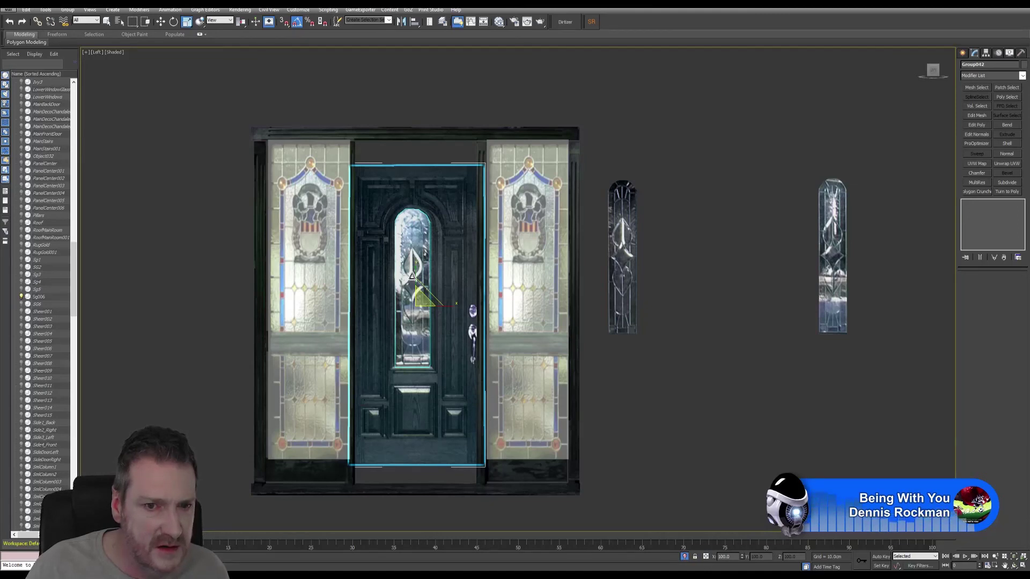
drag(415, 277, 421, 273)
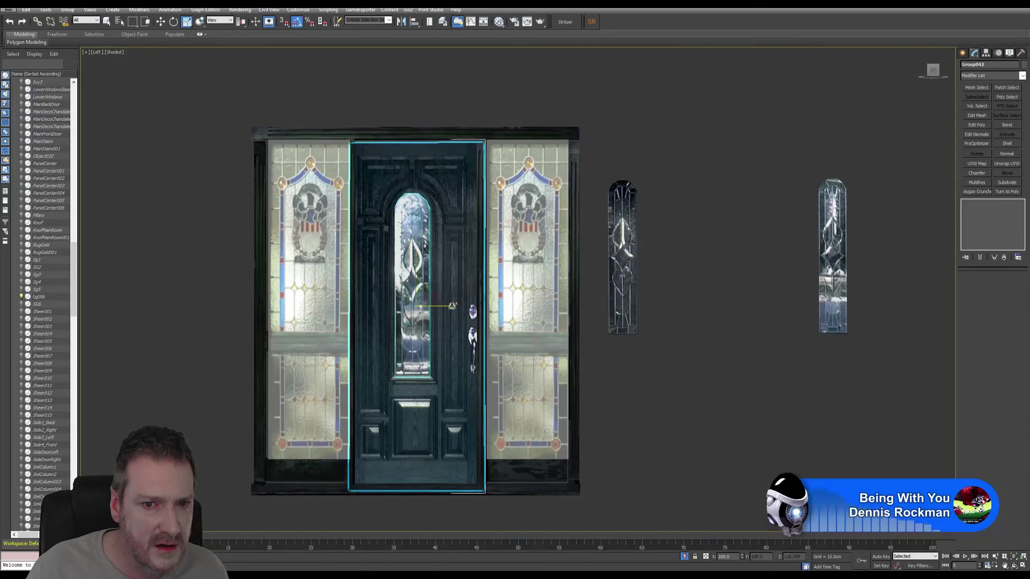
drag(452, 306, 452, 306)
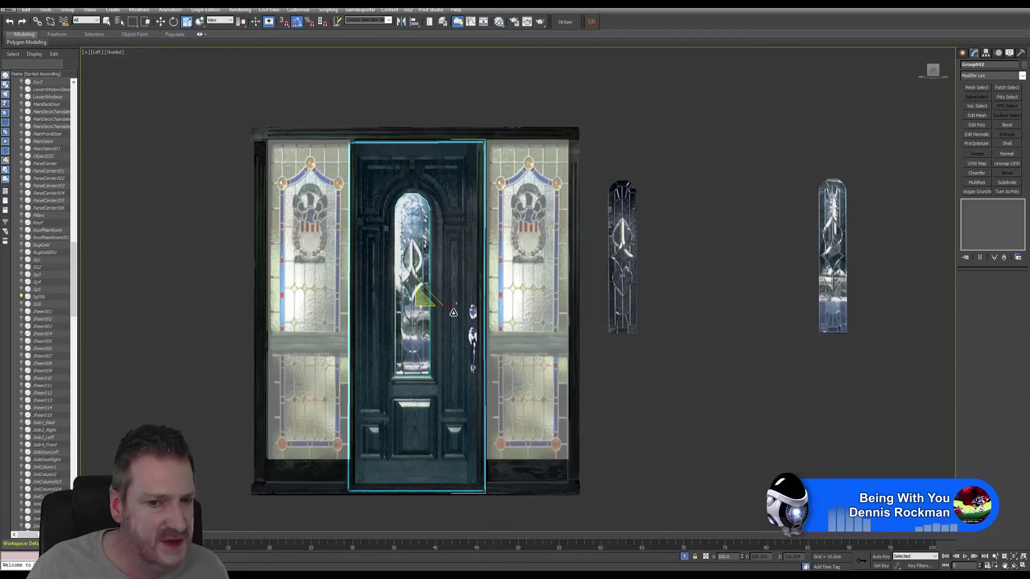
middle_drag(452, 335, 472, 293)
scroll(472, 363, up, 2)
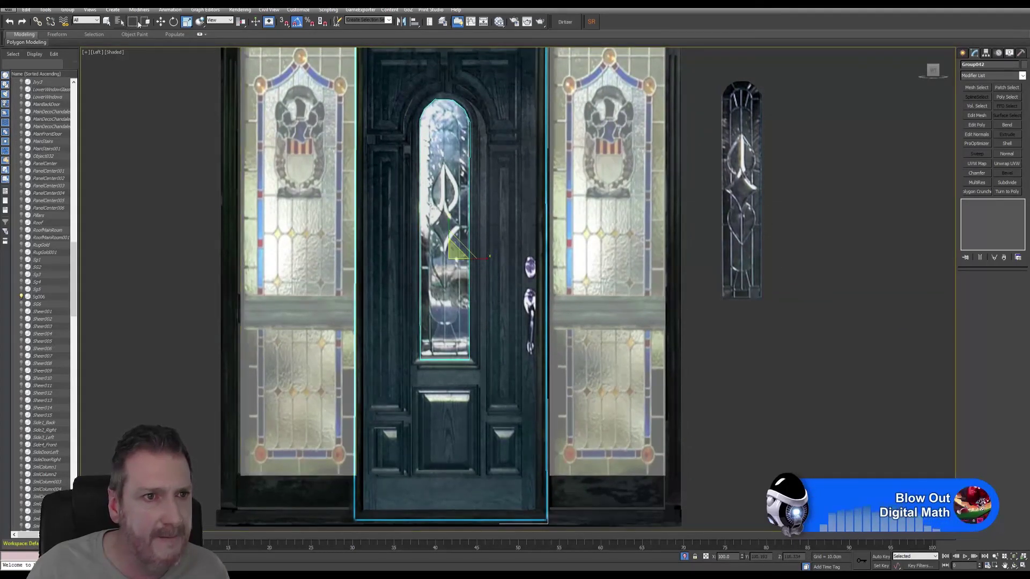
Move the door left and slightly up into the frame opening between the side panels
click(161, 22)
mouse_move(478, 258)
mouse_down()
mouse_move(460, 259)
mouse_move(469, 260)
mouse_up()
scroll(469, 260, down, 3)
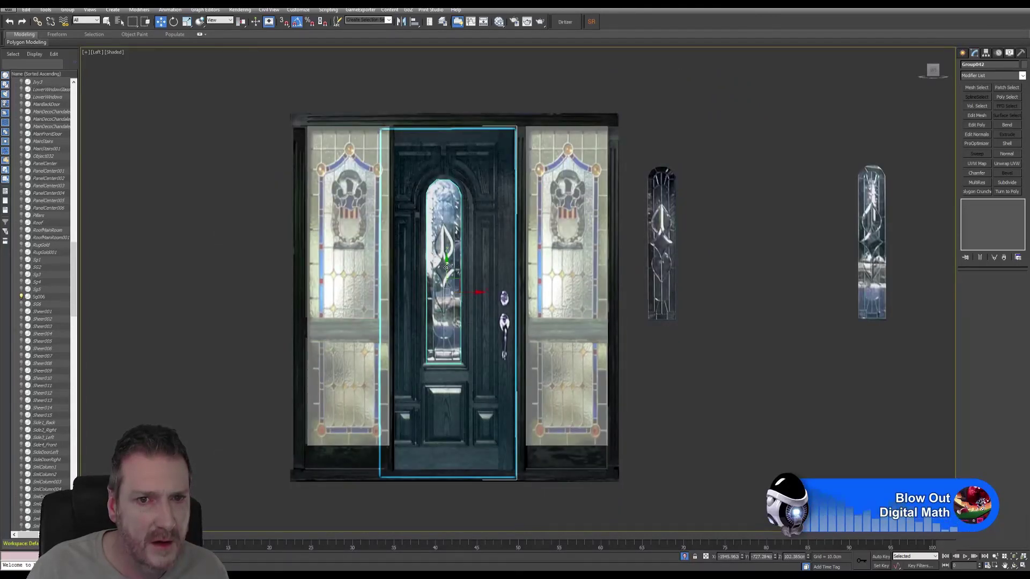
drag(446, 267, 456, 260)
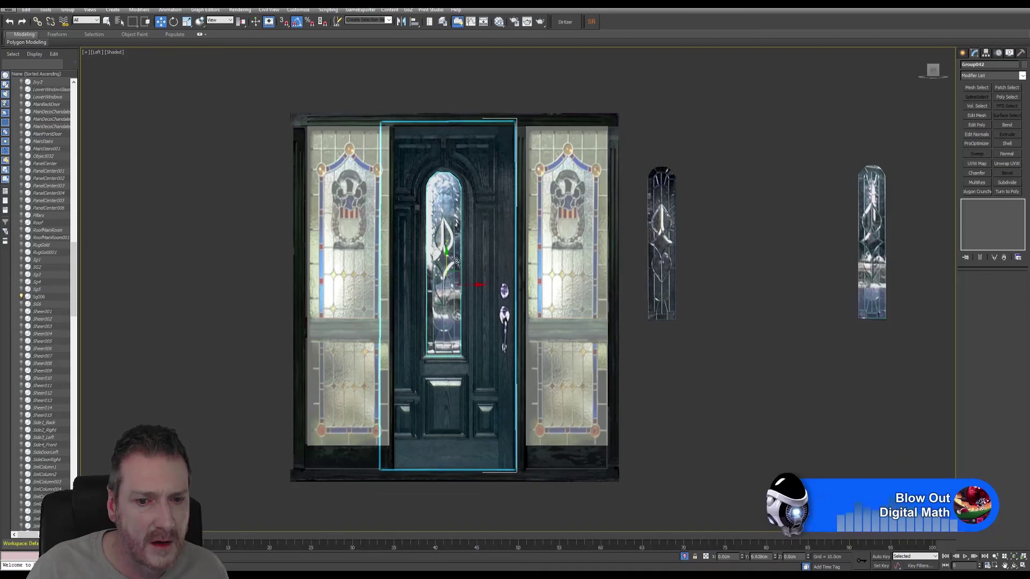
scroll(456, 124, up, 5)
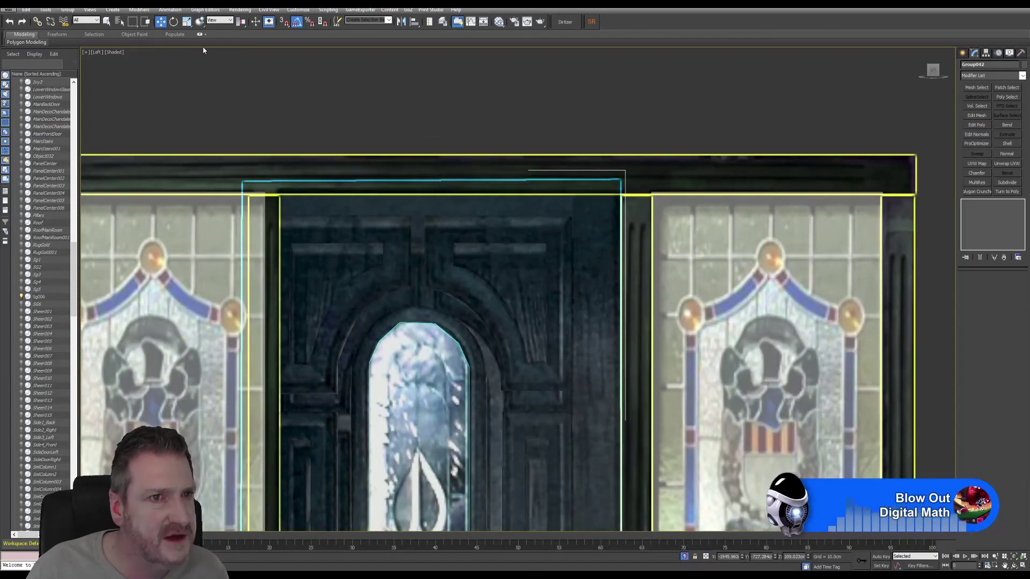
Scale the door group's height along Y to about 99%
click(186, 22)
middle_drag(470, 530, 470, 398)
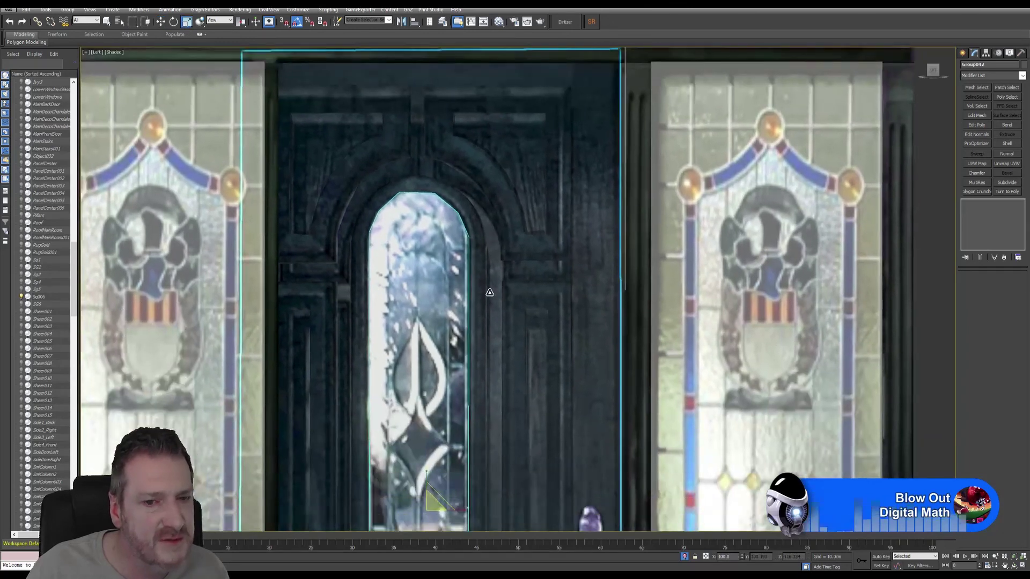
scroll(470, 399, down, 3)
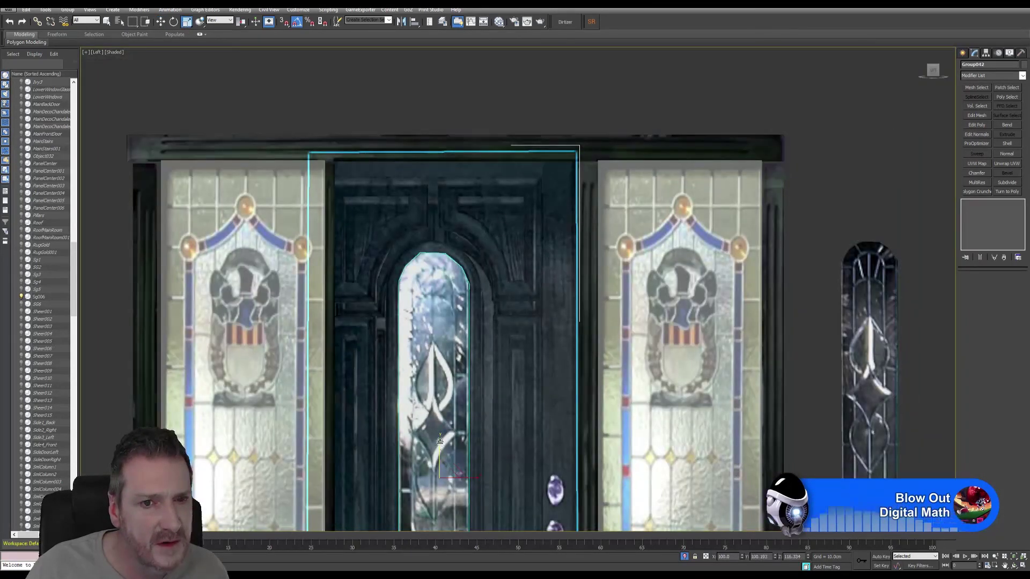
drag(439, 441, 443, 441)
middle_drag(444, 440, 492, 188)
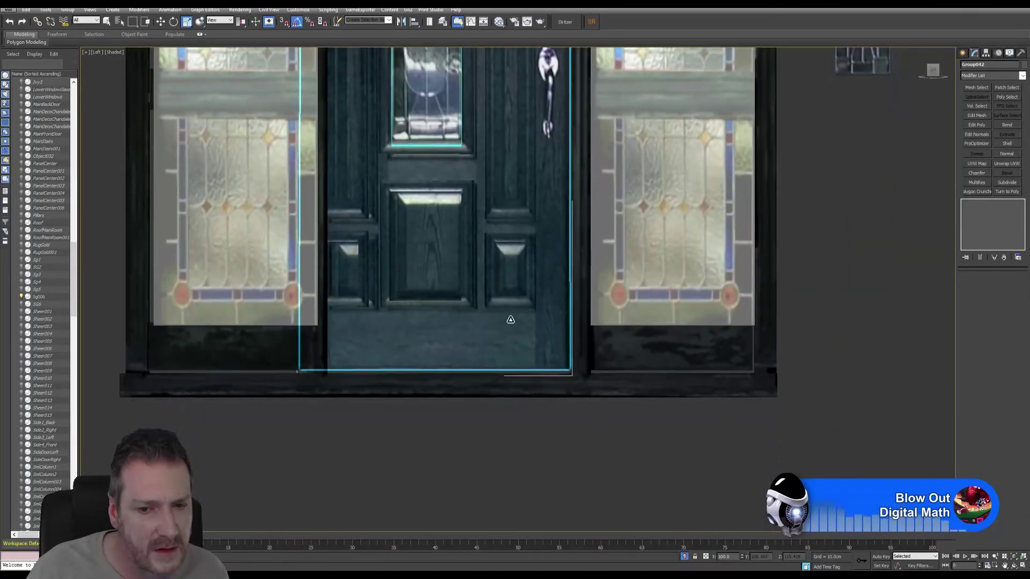
scroll(545, 370, up, 5)
scroll(545, 370, down, 5)
scroll(483, 101, up, 1)
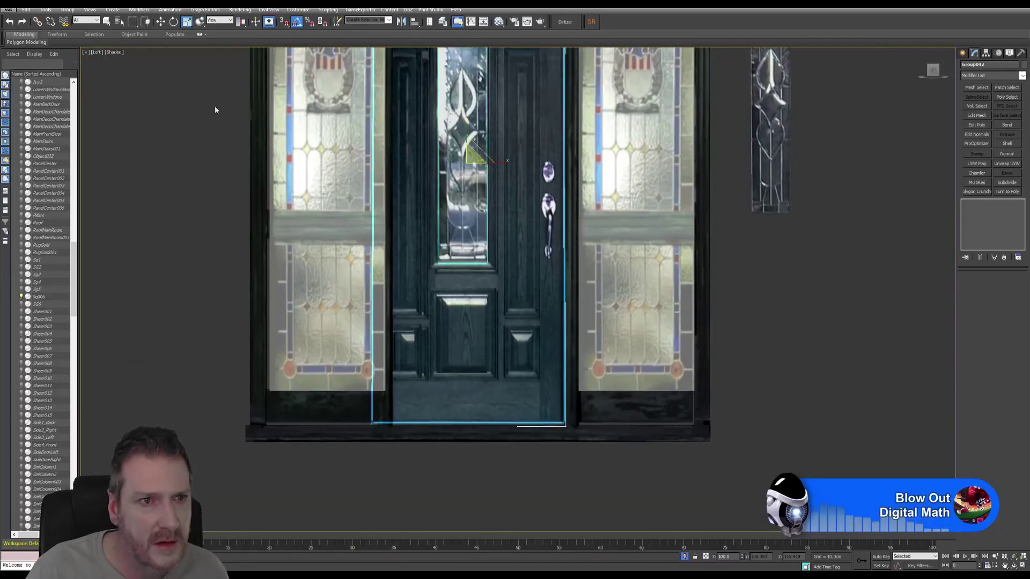
Lower the door group slightly, from Z 107.995 to 107.401
key(w)
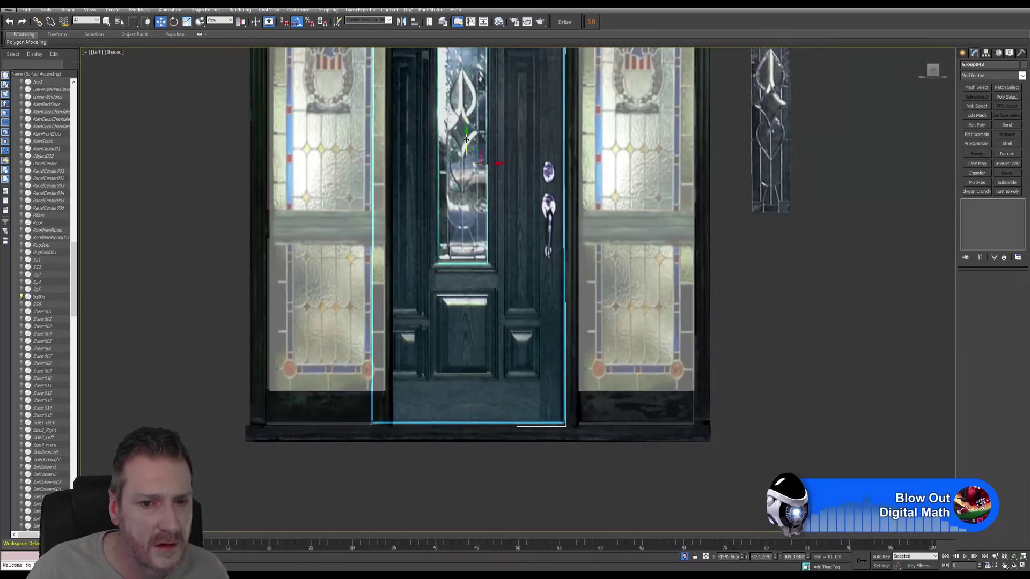
scroll(508, 393, up, 3)
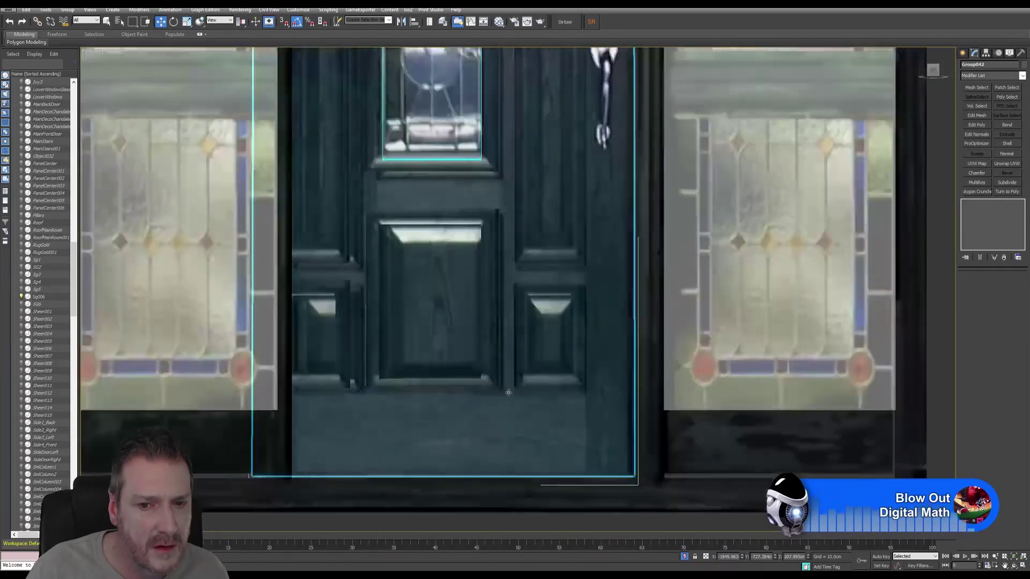
scroll(555, 274, up, 6)
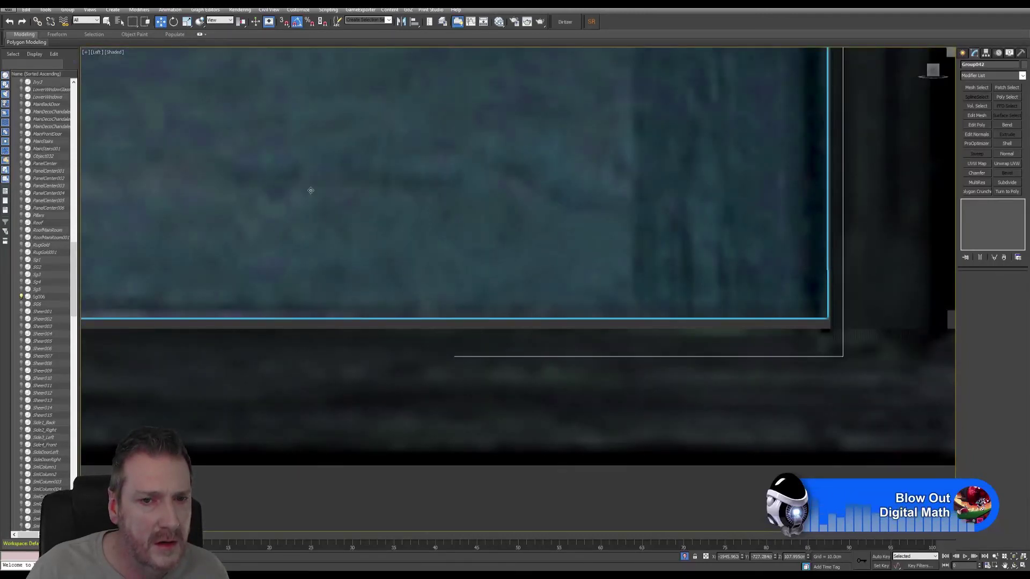
scroll(482, 290, down, 3)
scroll(483, 290, down, 3)
scroll(462, 255, up, 5)
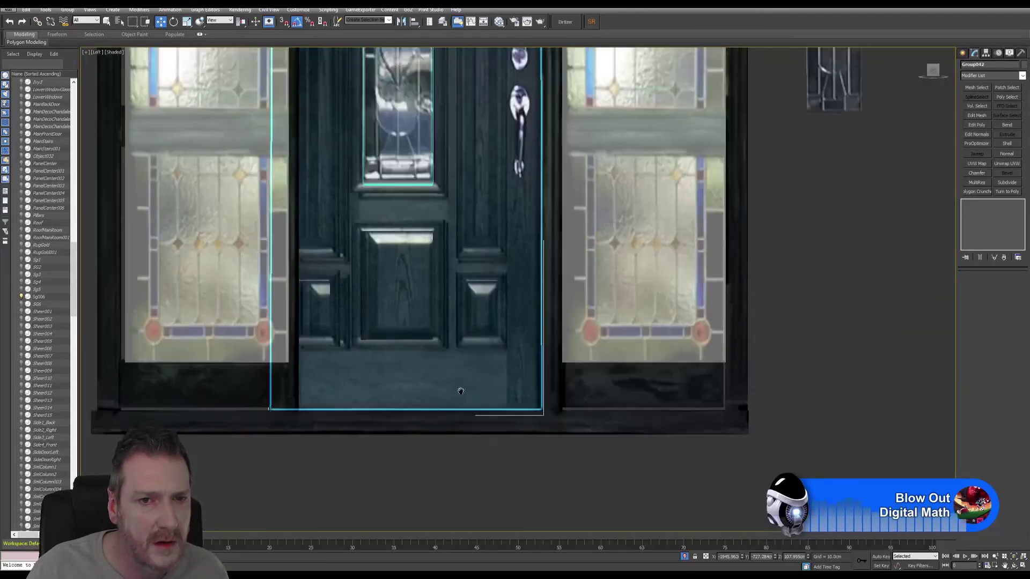
scroll(383, 103, up, 3)
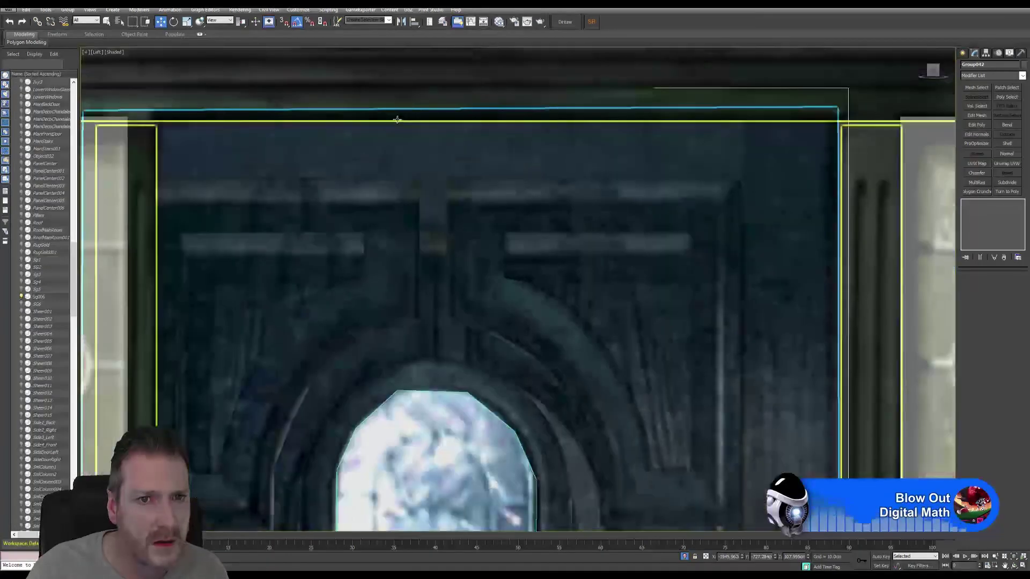
scroll(409, 143, down, 2)
middle_drag(455, 232, 446, 134)
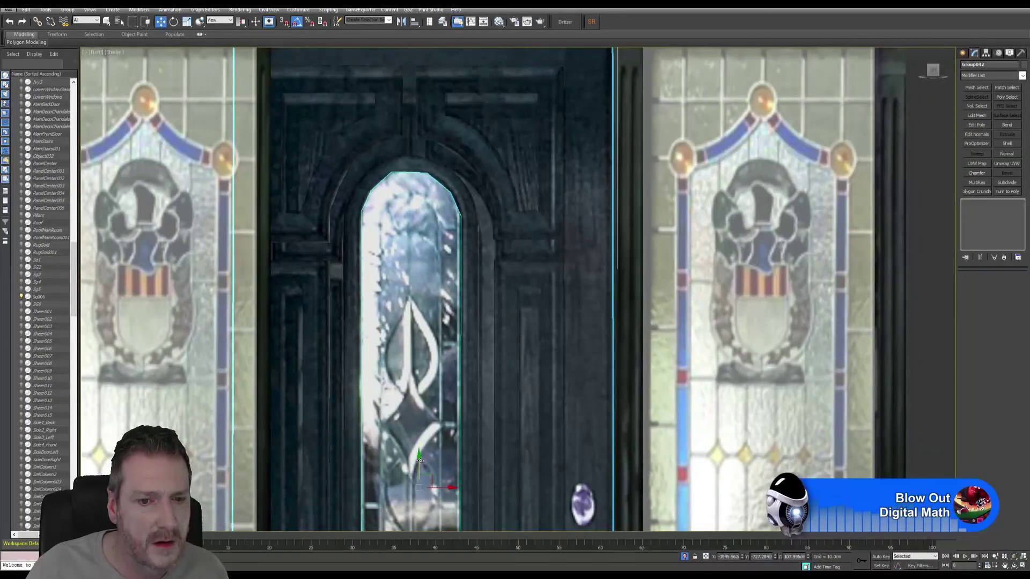
drag(420, 459, 419, 462)
Pan and zoom around the door to check its fit against the frame and side panels
middle_drag(509, 321, 516, 129)
middle_drag(518, 427, 527, 137)
scroll(552, 391, up, 6)
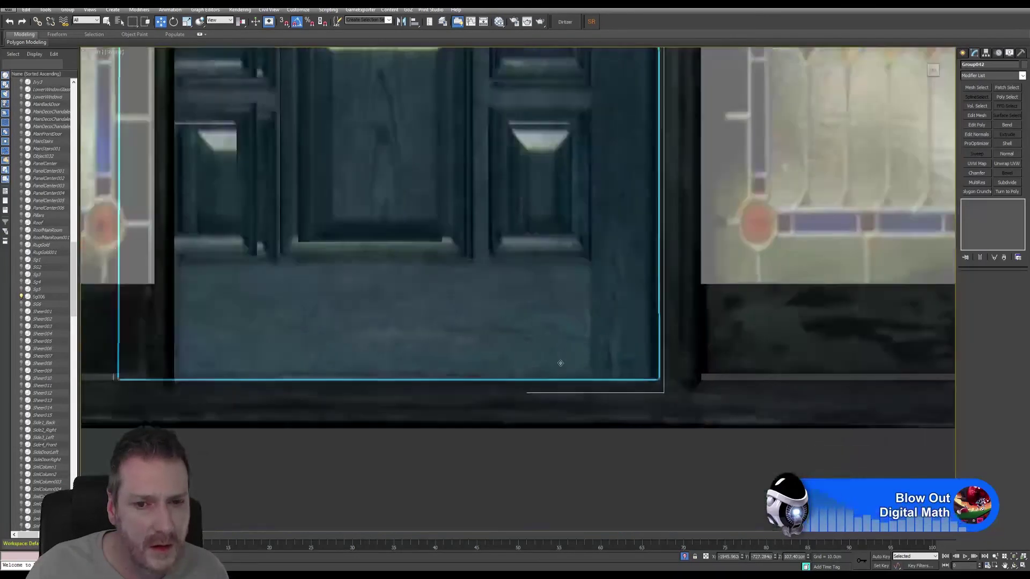
scroll(552, 391, down, 8)
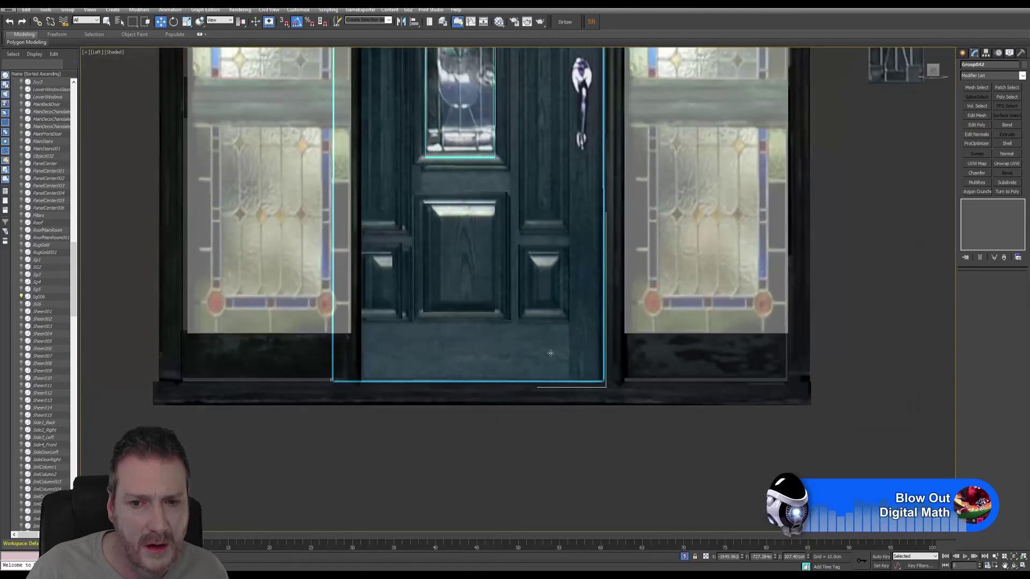
middle_drag(558, 268, 558, 500)
scroll(477, 343, down, 4)
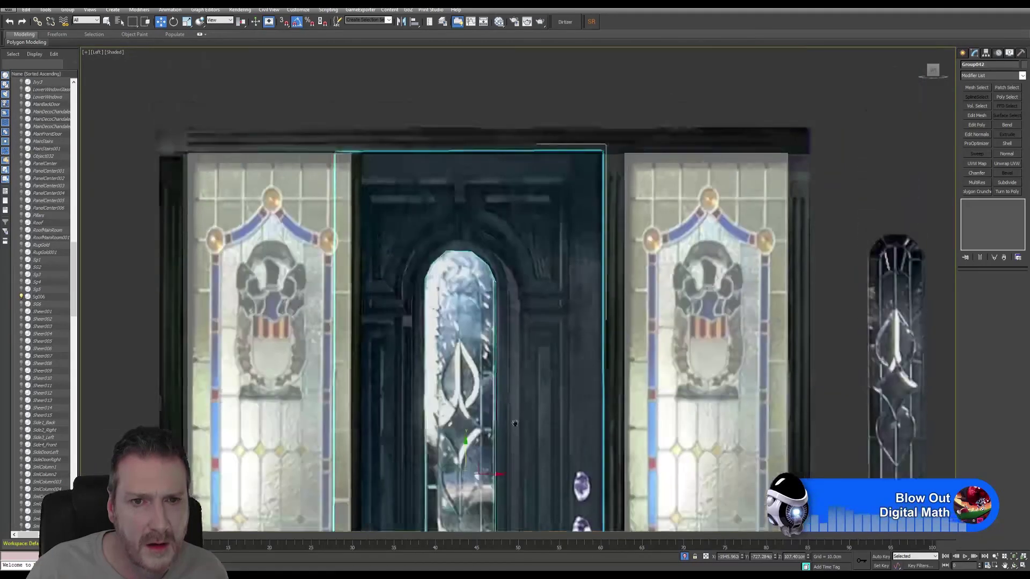
scroll(476, 260, up, 7)
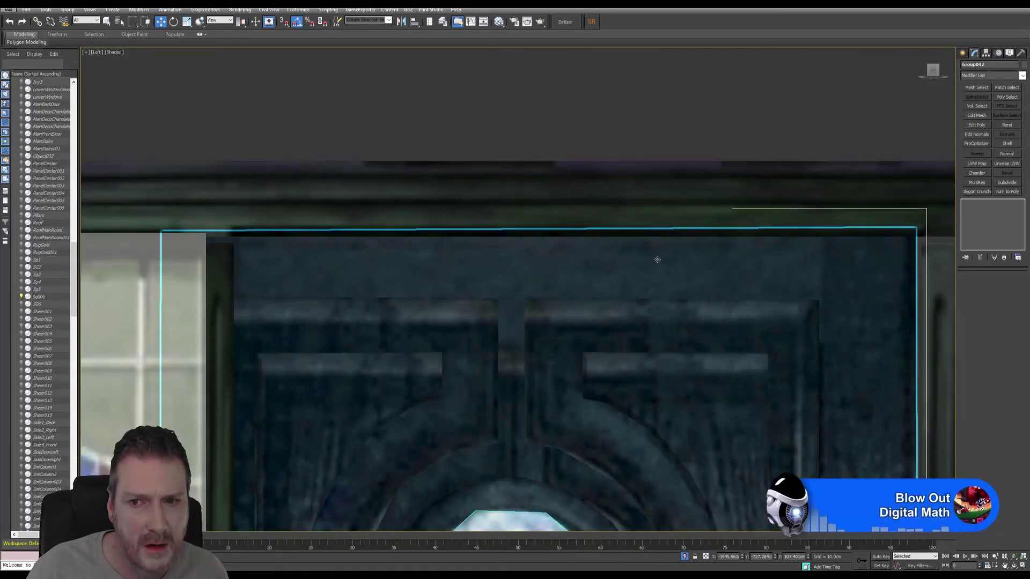
scroll(731, 252, down, 3)
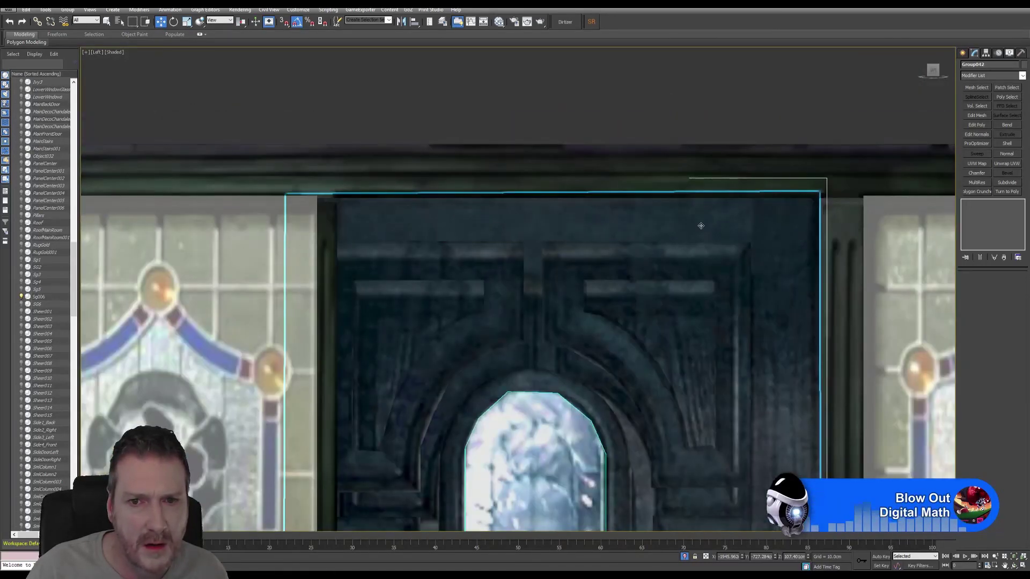
middle_drag(704, 264, 645, 210)
scroll(643, 211, down, 2)
middle_drag(644, 289, 599, 145)
scroll(601, 166, down, 3)
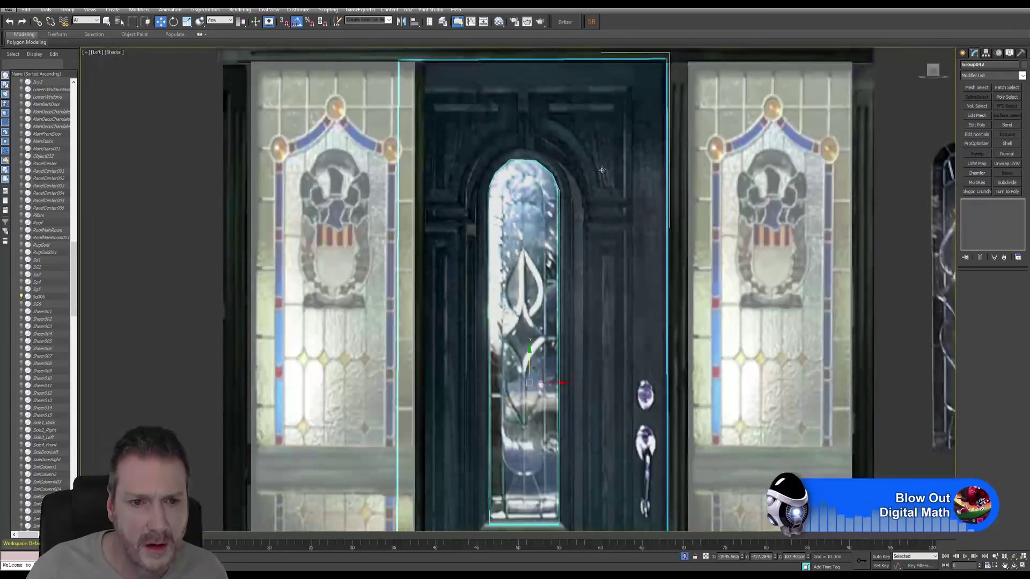
middle_drag(608, 277, 601, 242)
scroll(601, 242, down, 2)
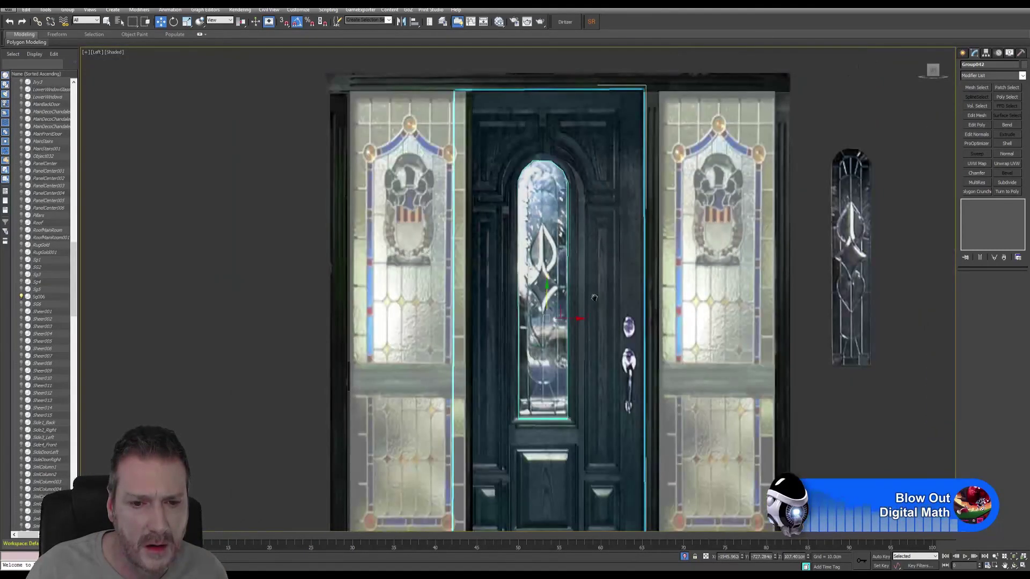
middle_drag(595, 304, 544, 356)
scroll(543, 157, up, 4)
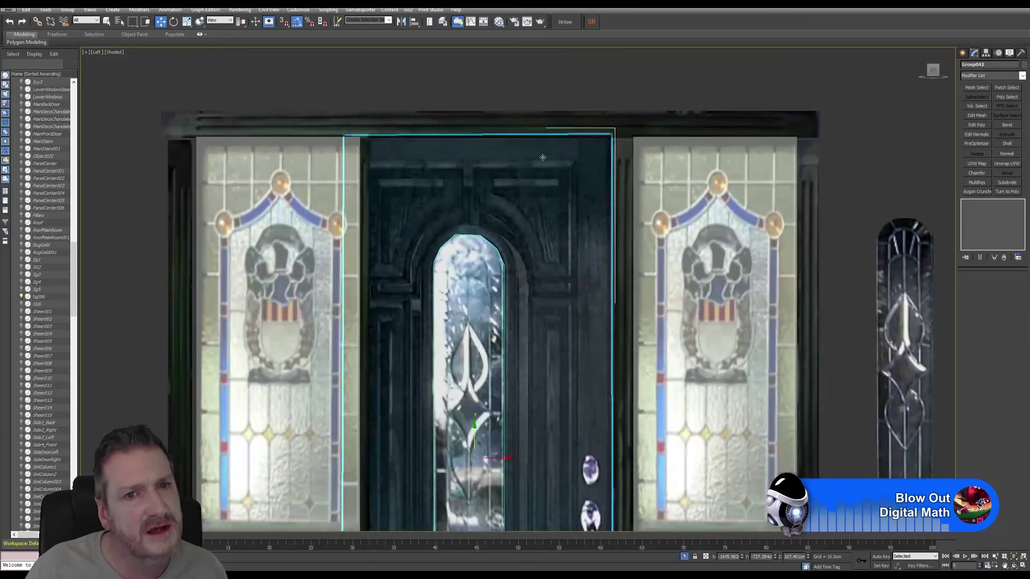
Rotate the door group -0.25° about Z
click(175, 23)
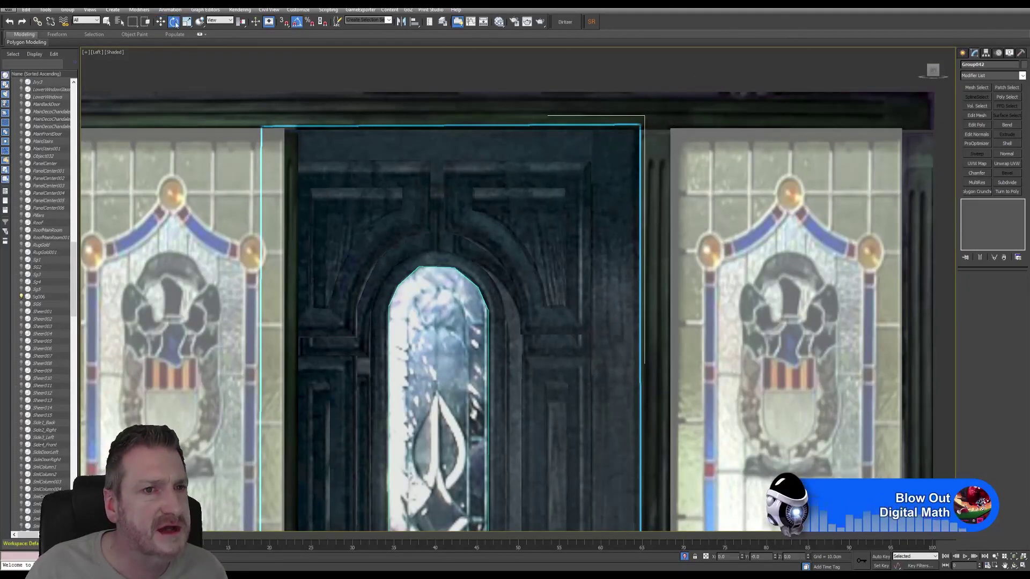
middle_drag(480, 427, 452, 314)
scroll(460, 274, down, 2)
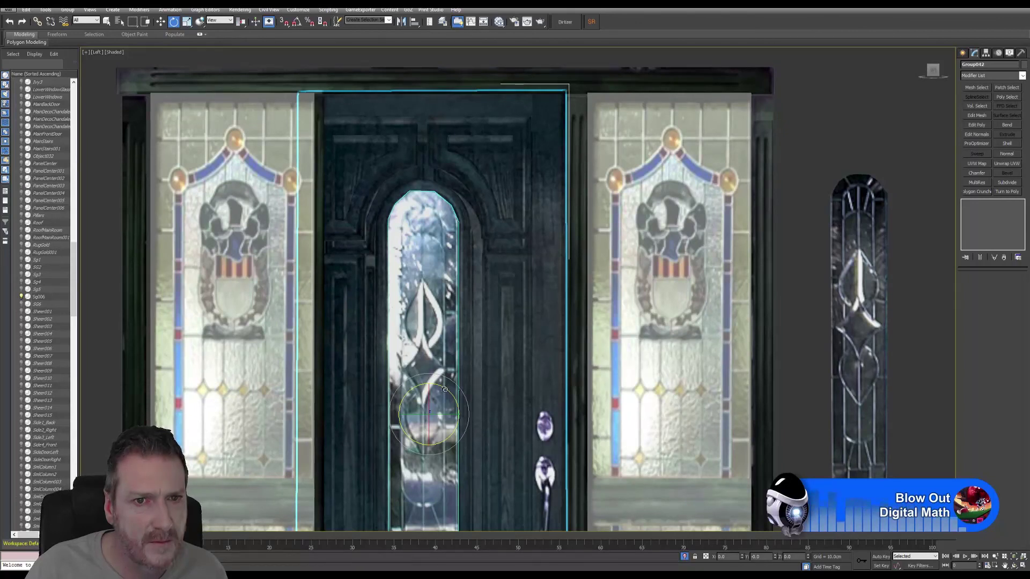
drag(445, 390, 445, 389)
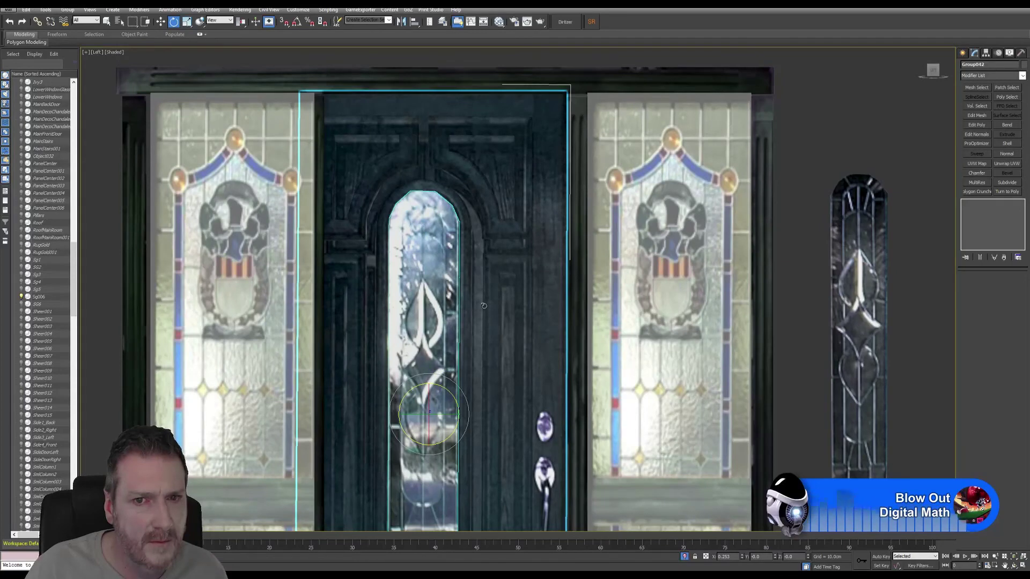
middle_drag(483, 306, 440, 307)
scroll(495, 297, down, 2)
middle_drag(364, 226, 347, 338)
Move the door group along X to 6.81cm, centring it in the frame
click(161, 22)
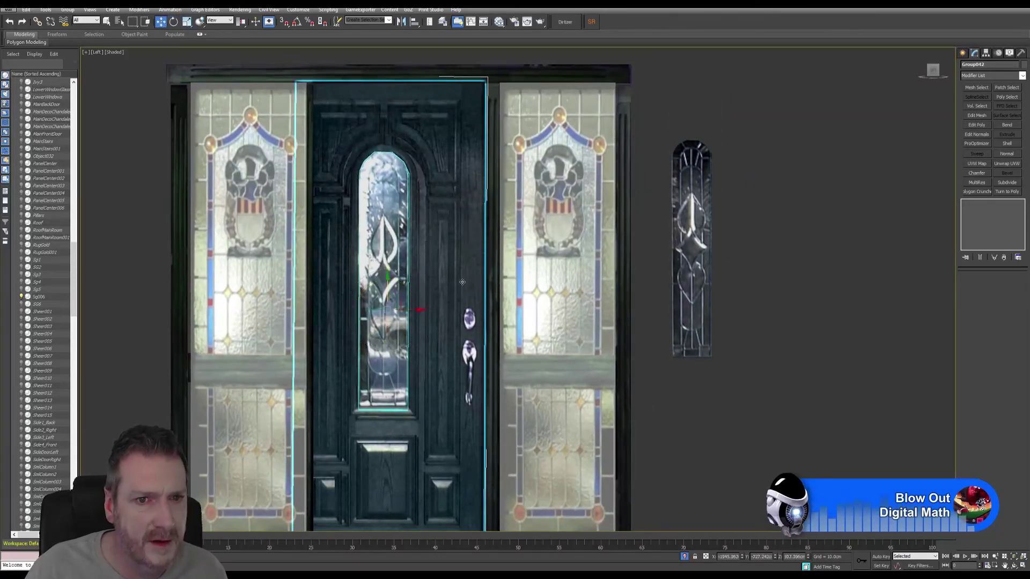
middle_drag(462, 282, 460, 262)
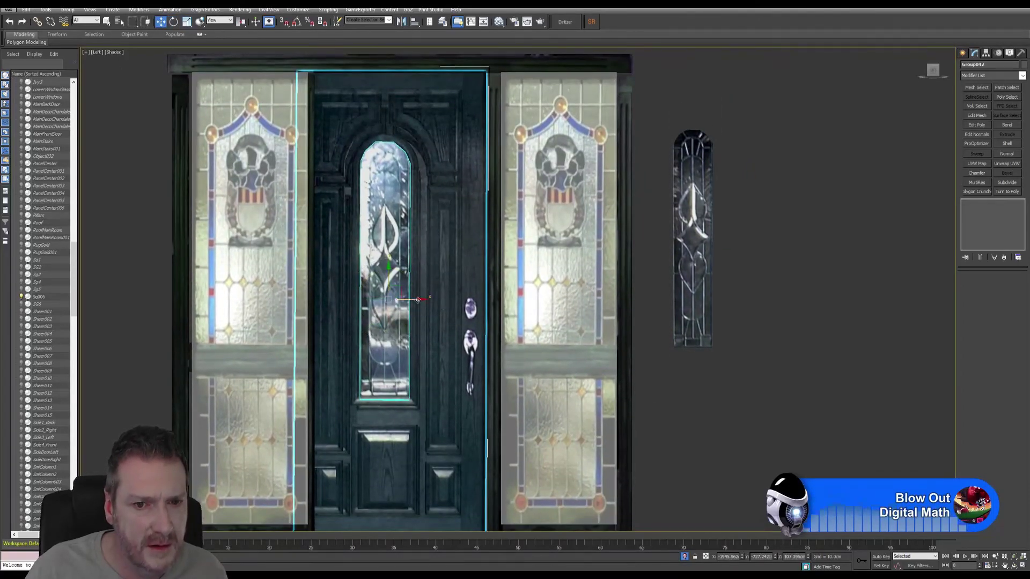
drag(418, 300, 426, 300)
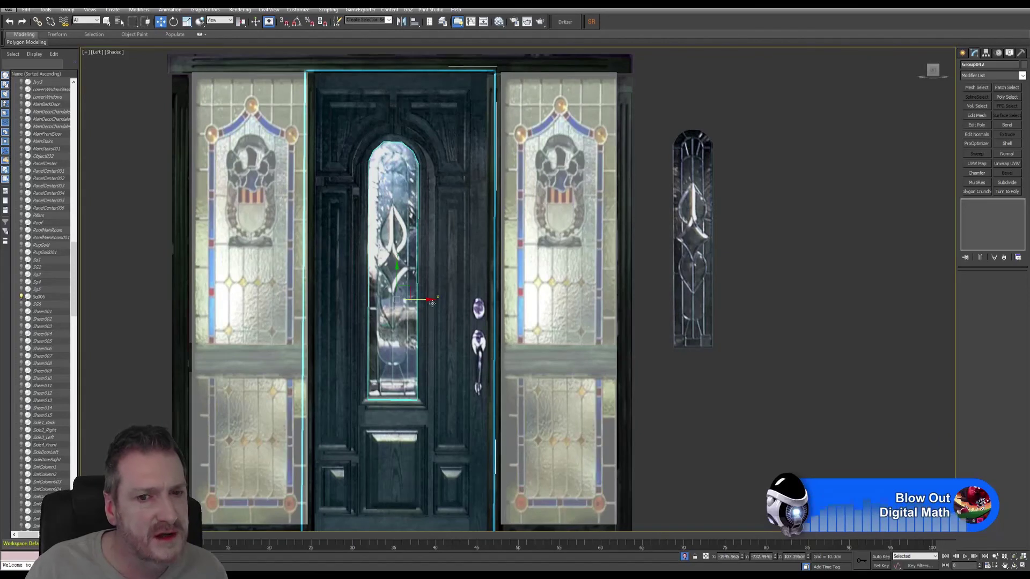
mouse_move(430, 300)
mouse_down()
mouse_move(416, 301)
mouse_move(453, 302)
mouse_move(428, 301)
mouse_up()
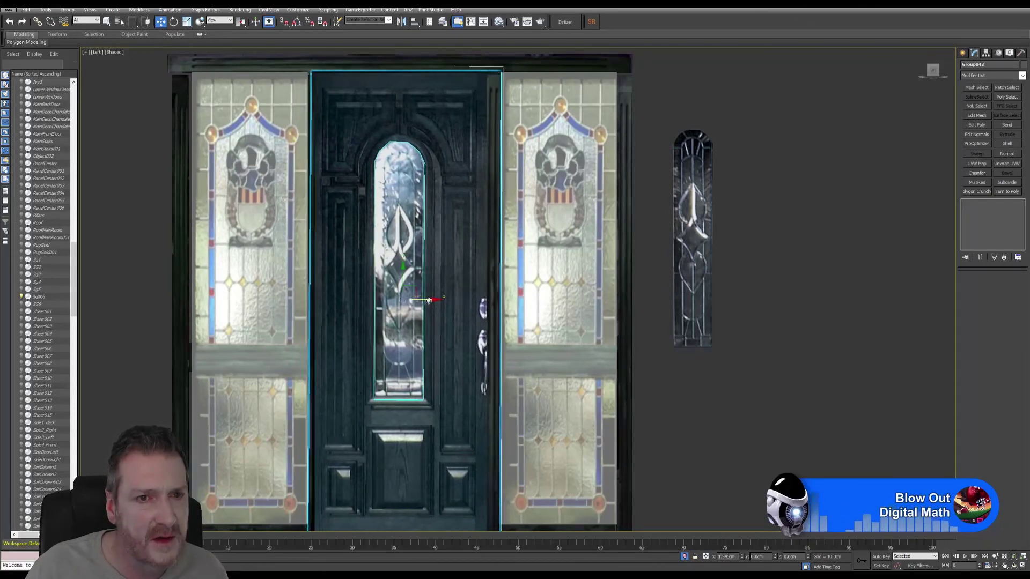
scroll(439, 185, up, 5)
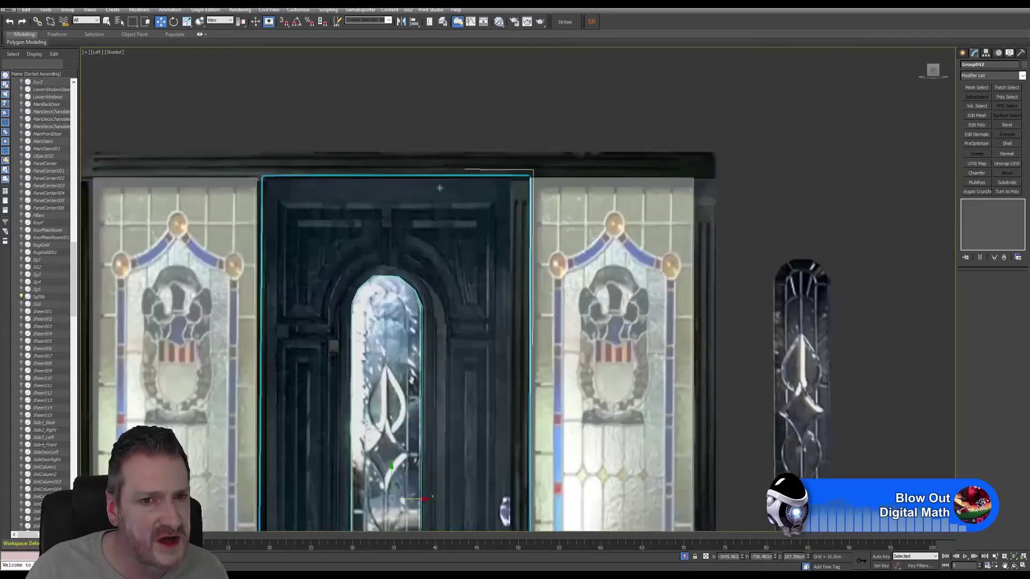
scroll(534, 166, down, 6)
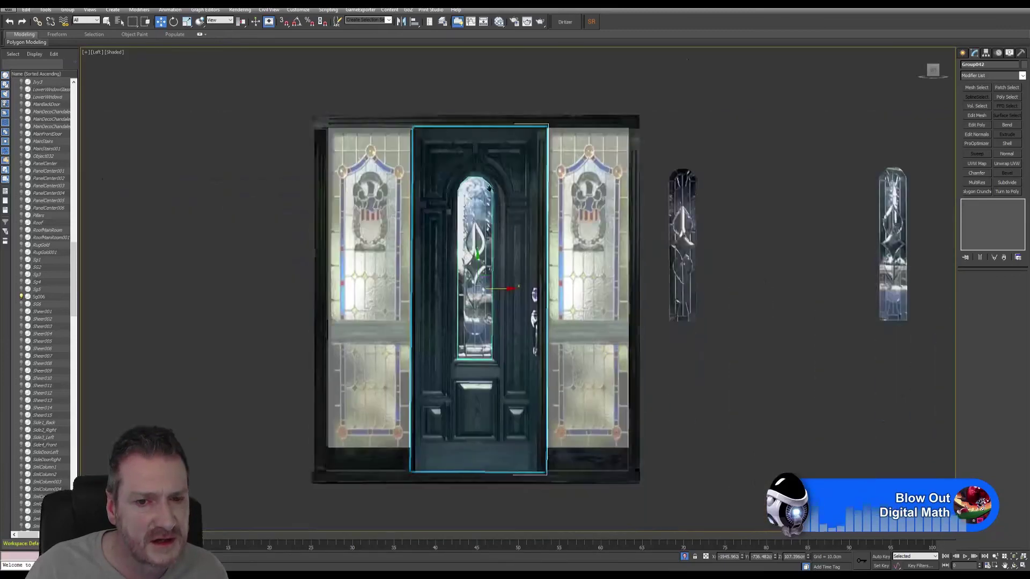
scroll(471, 253, up, 6)
scroll(485, 348, up, 2)
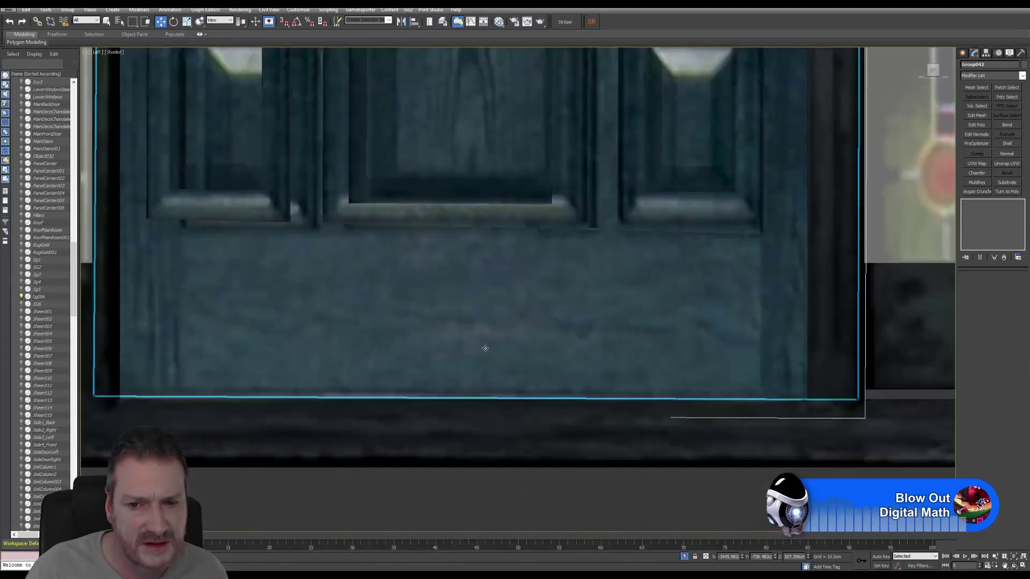
scroll(492, 317, down, 3)
middle_drag(504, 186, 499, 474)
middle_drag(513, 111, 451, 333)
scroll(466, 313, down, 2)
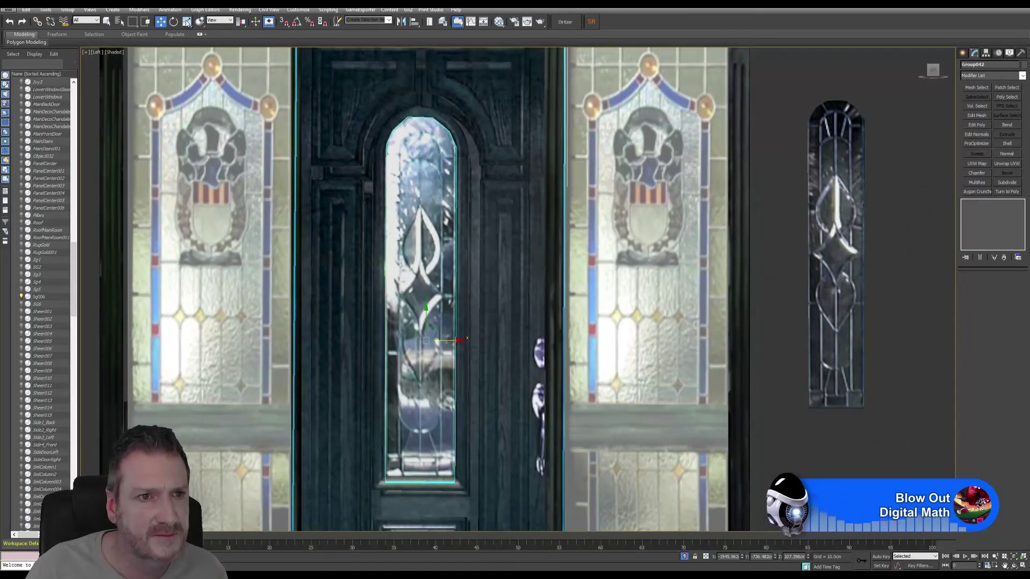